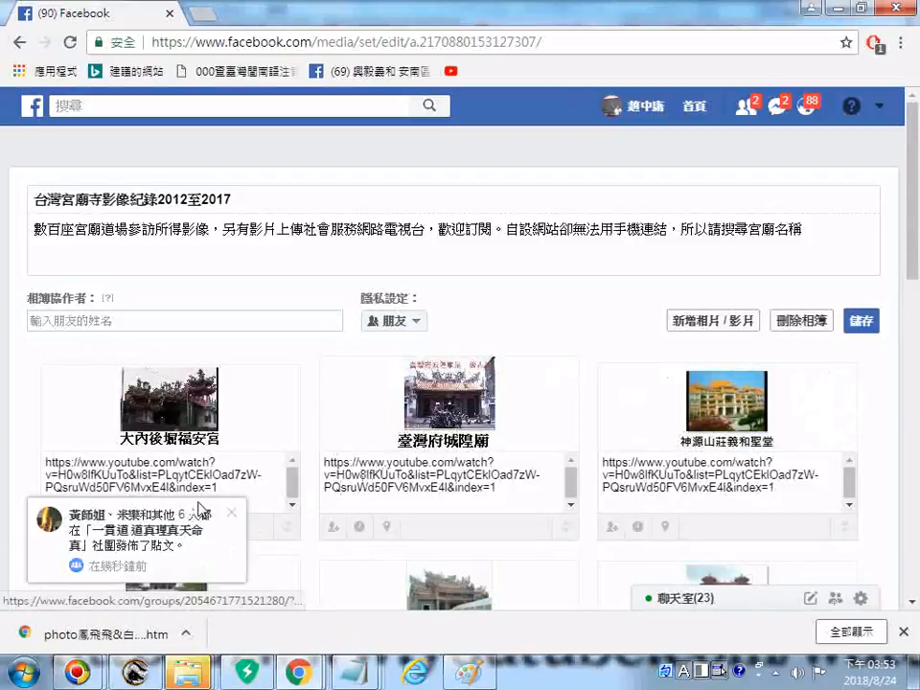
# Leave the album editing page and open the album 台灣宮廟寺影像紀錄2012至2017 from the profile's album list.
pyautogui.click(232, 520)
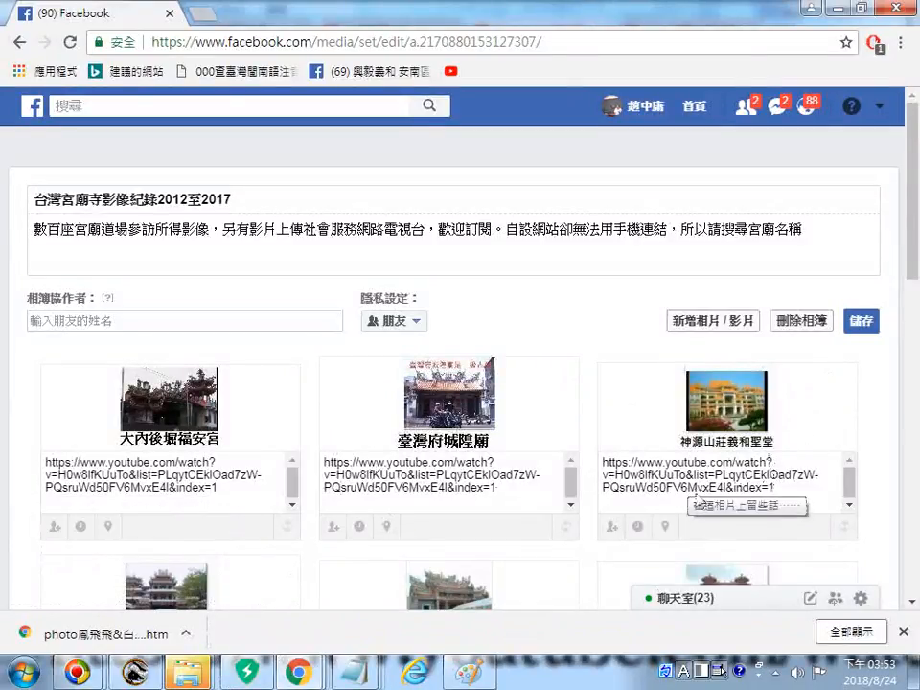
pyautogui.click(68, 48)
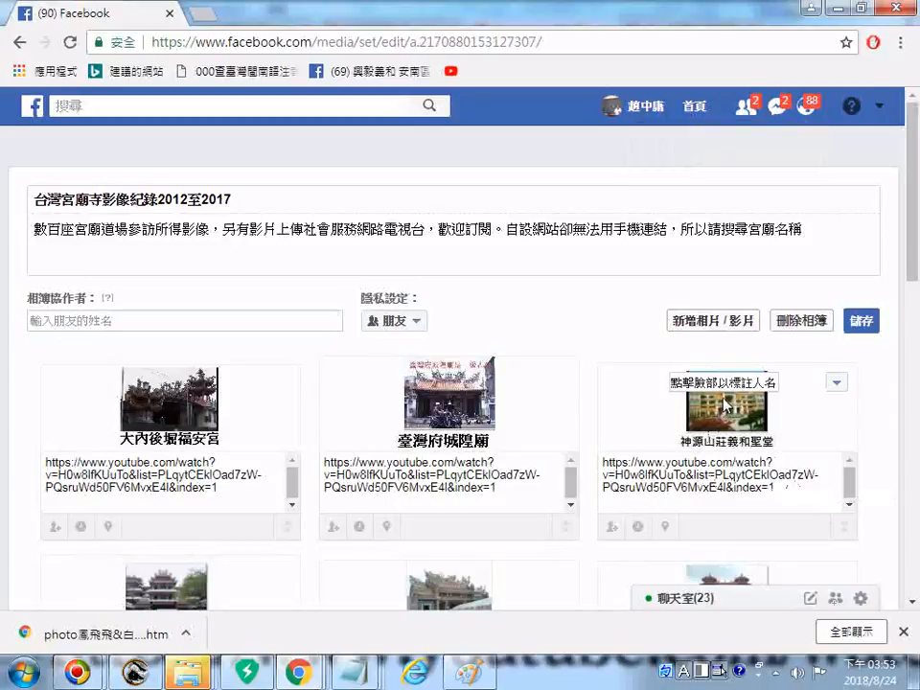
pyautogui.click(19, 45)
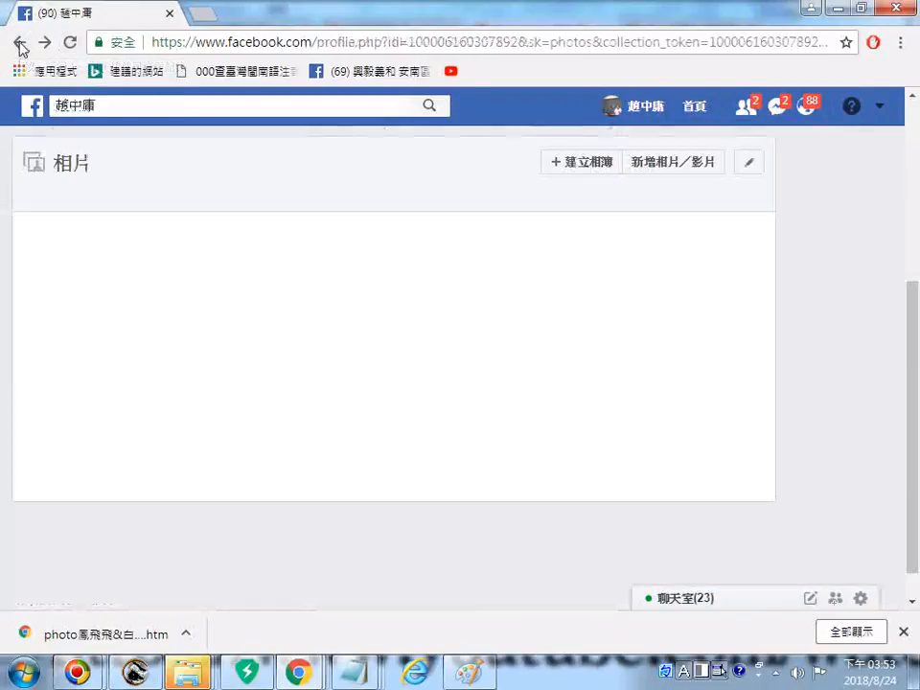
pyautogui.scroll(-2, 163, 396)
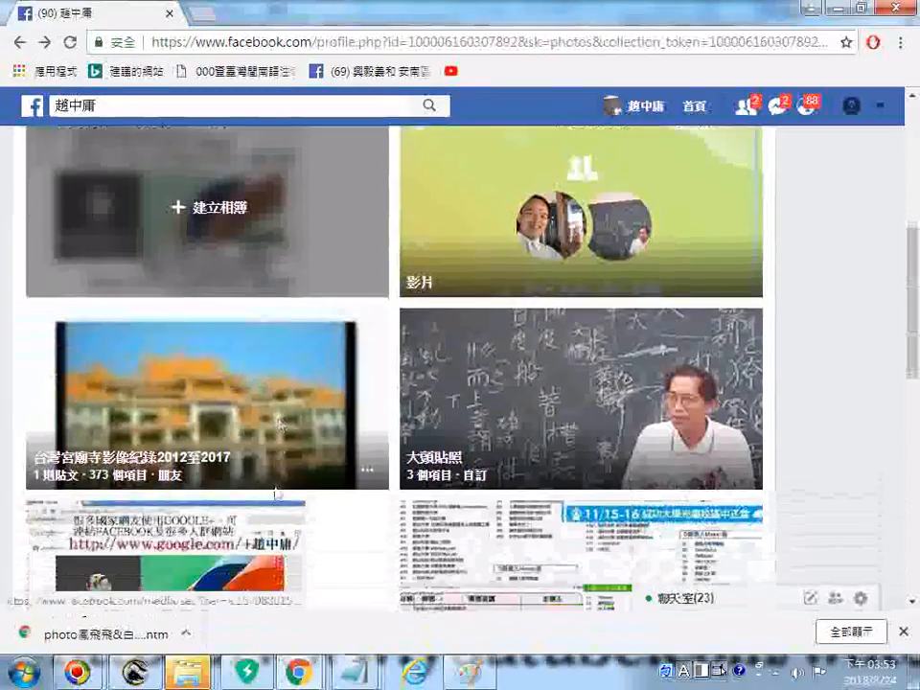
pyautogui.click(216, 327)
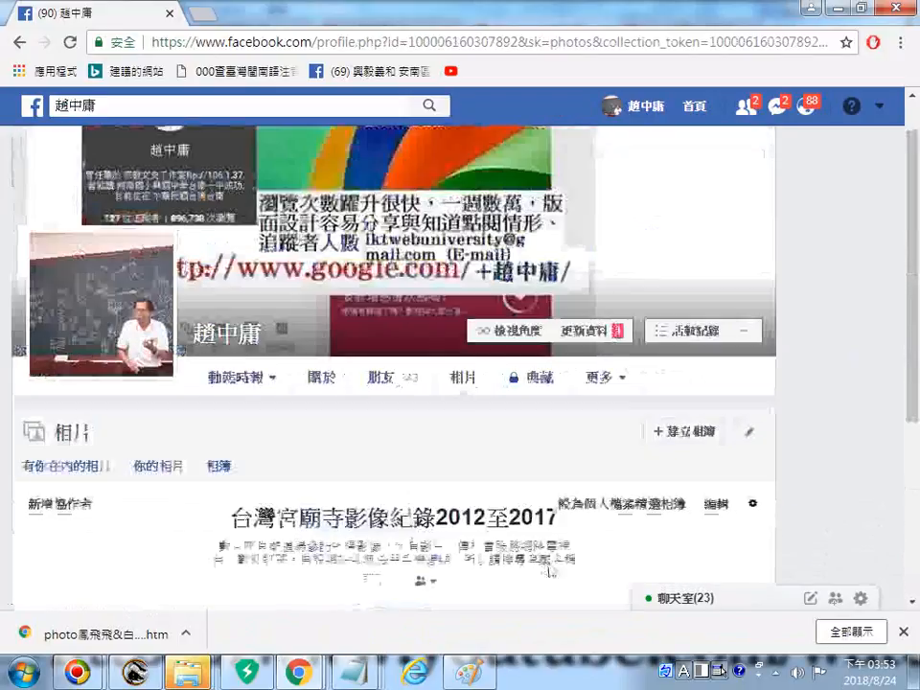
# View the YouTube playlist linked in the 神源山莊義和聖堂 photo's caption, and return to the album's photo grid.
pyautogui.scroll(-3, 667, 573)
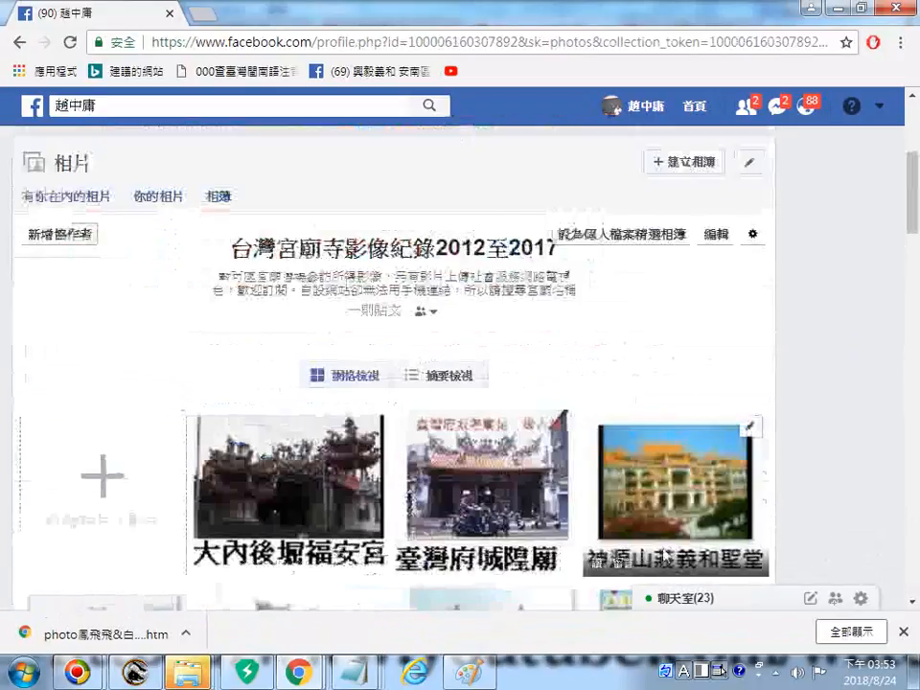
pyautogui.click(674, 496)
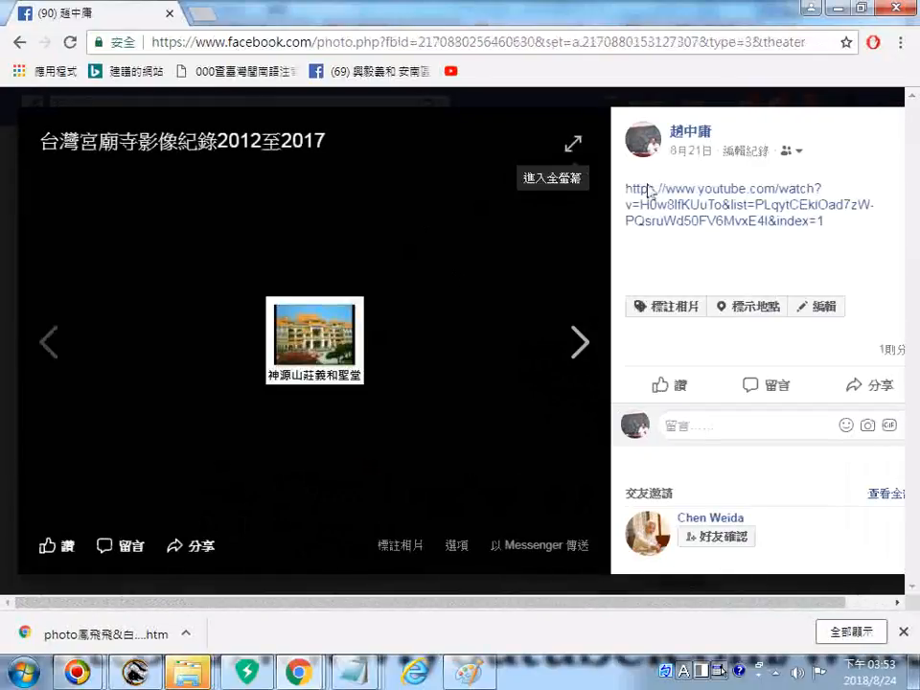
pyautogui.click(699, 205)
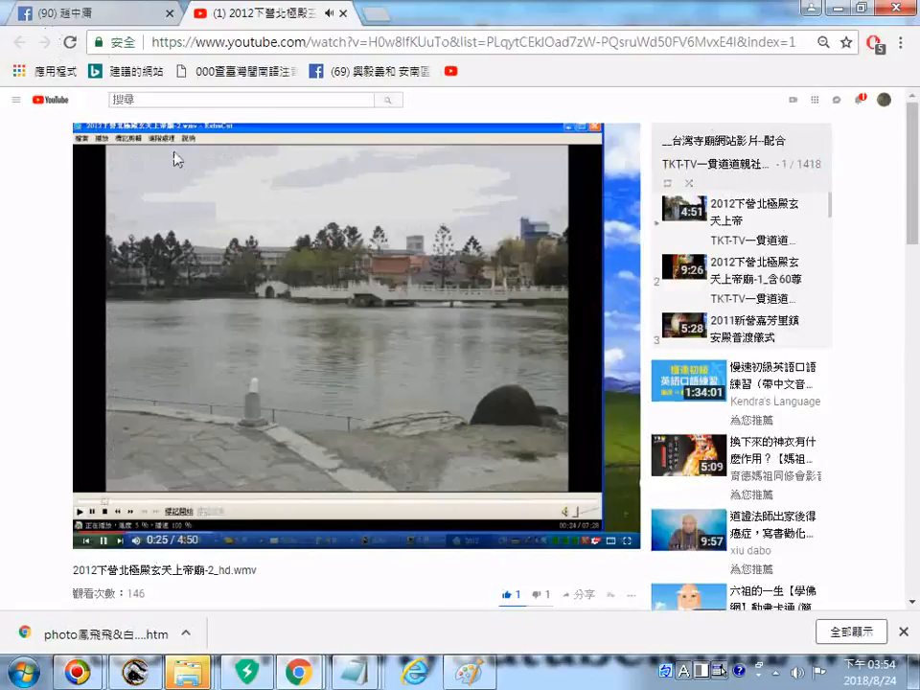
pyautogui.click(84, 18)
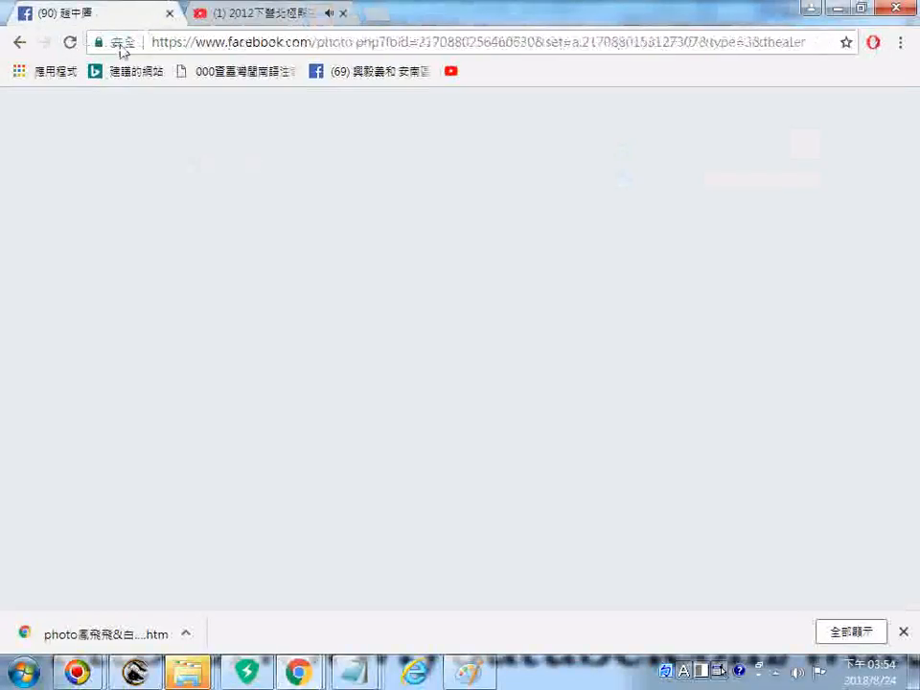
pyautogui.click(19, 42)
pyautogui.moveTo(720, 450)
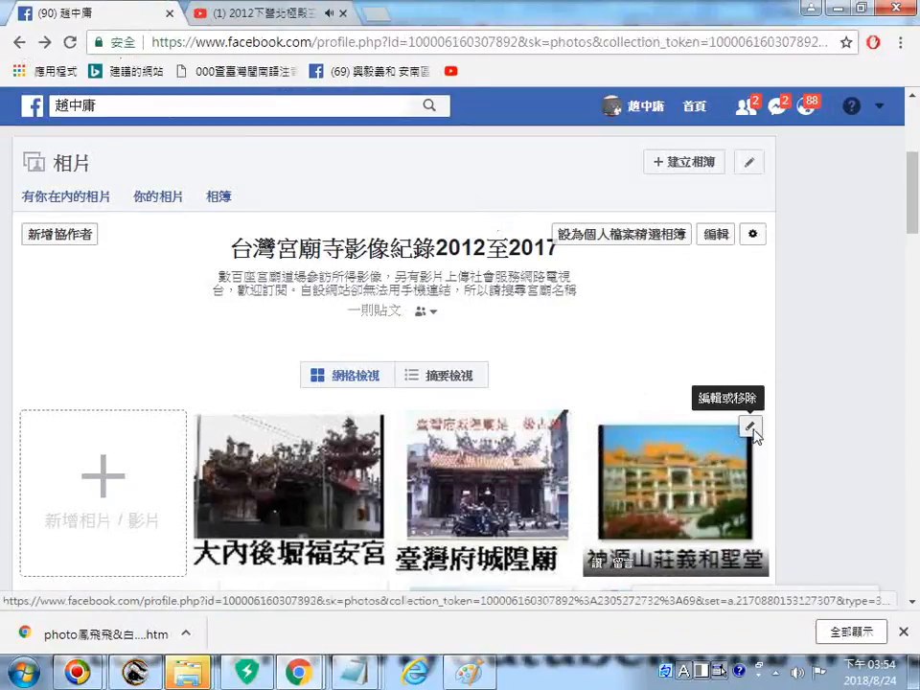
pyautogui.click(753, 433)
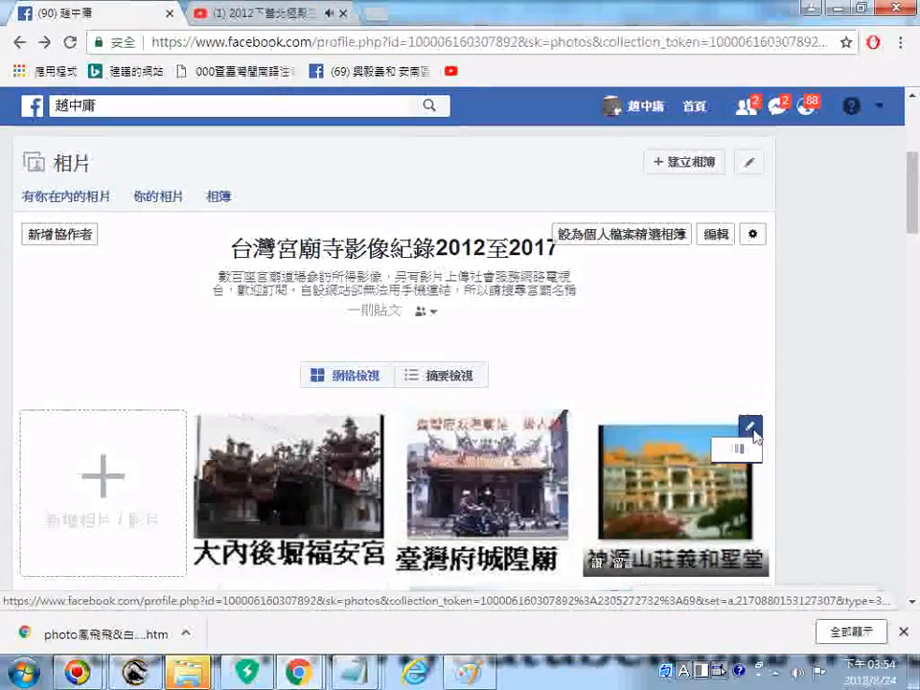
pyautogui.click(793, 445)
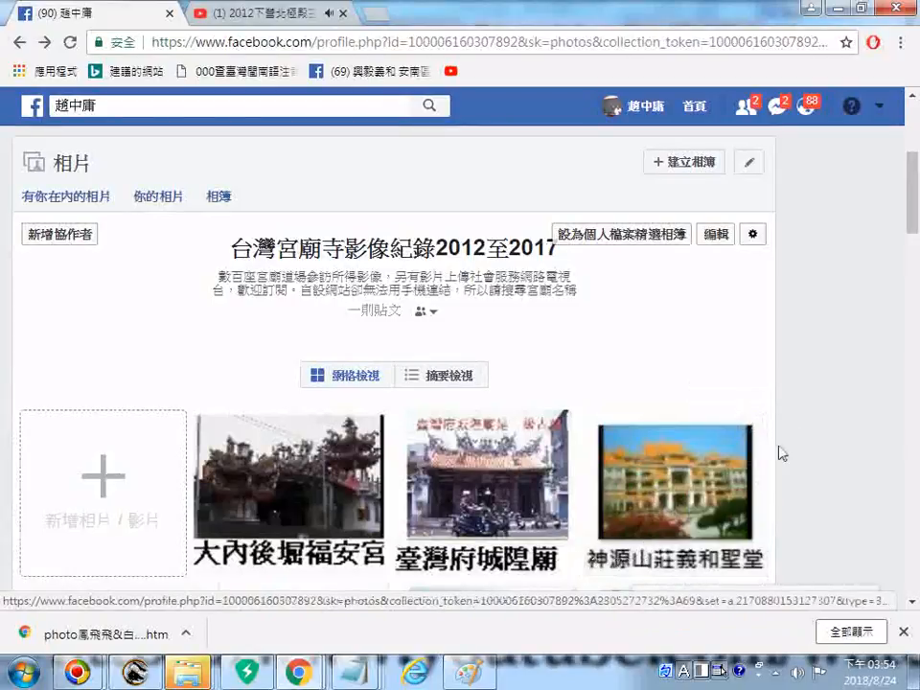
pyautogui.click(750, 427)
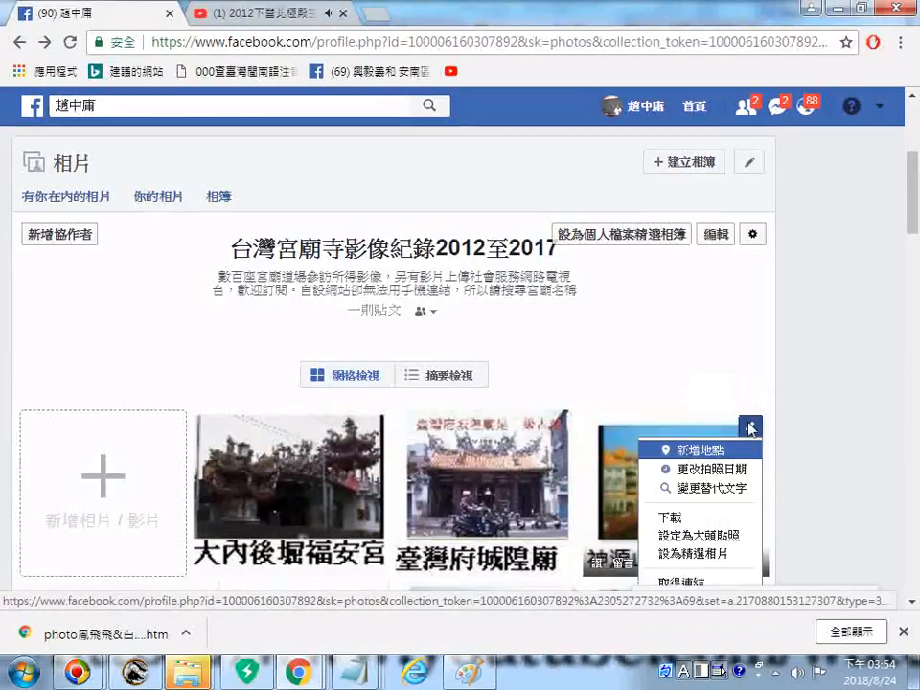
pyautogui.click(725, 491)
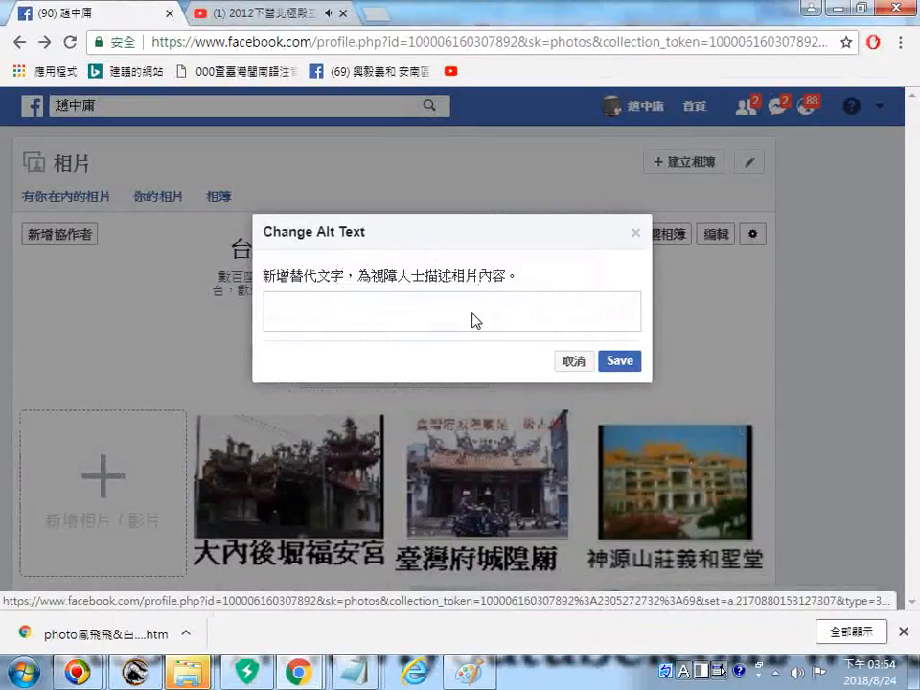
pyautogui.click(574, 361)
pyautogui.scroll(-3, 677, 326)
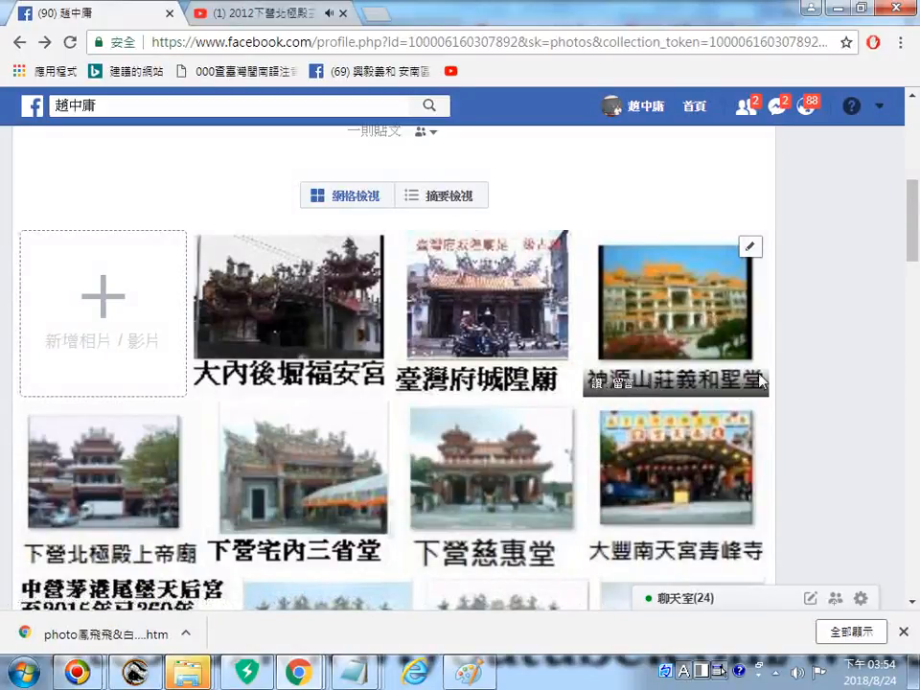
pyautogui.click(753, 248)
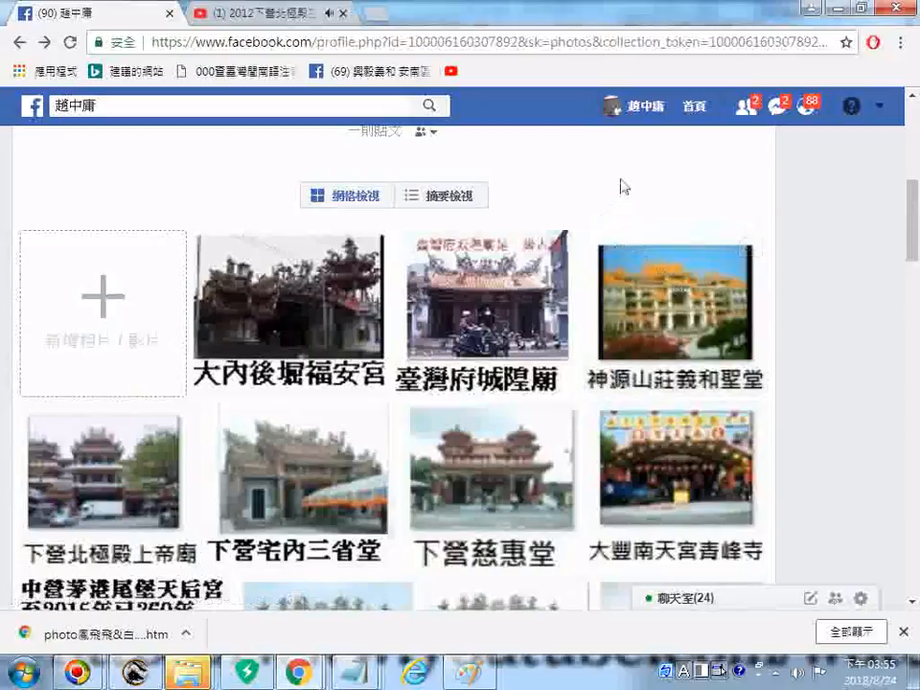
# Reopen the album 台灣宮廟寺影像紀錄2012至2017 from the album list and open its editing page.
pyautogui.scroll(4, 288, 173)
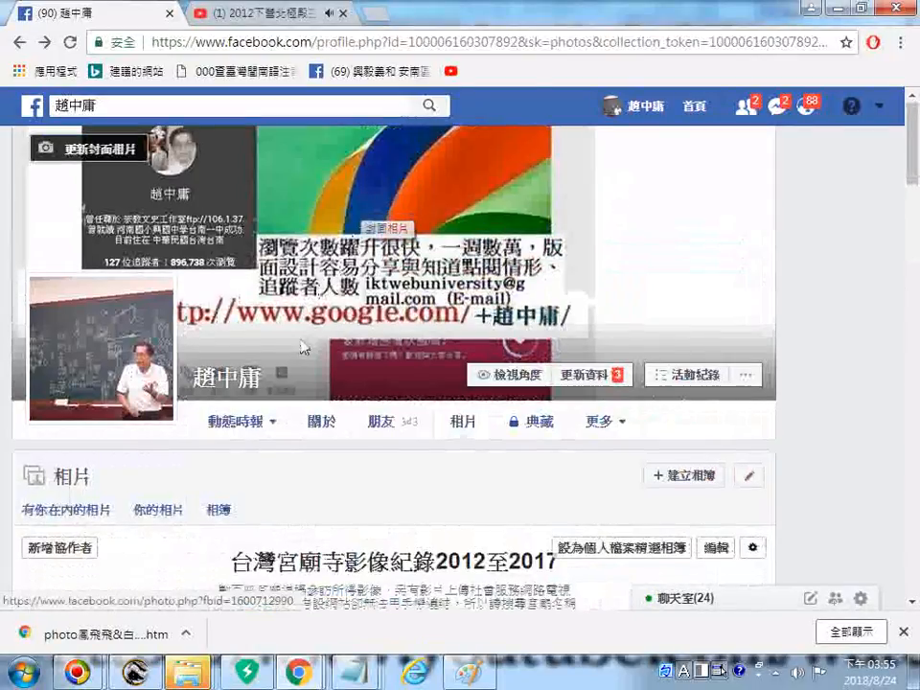
pyautogui.scroll(-2, 302, 345)
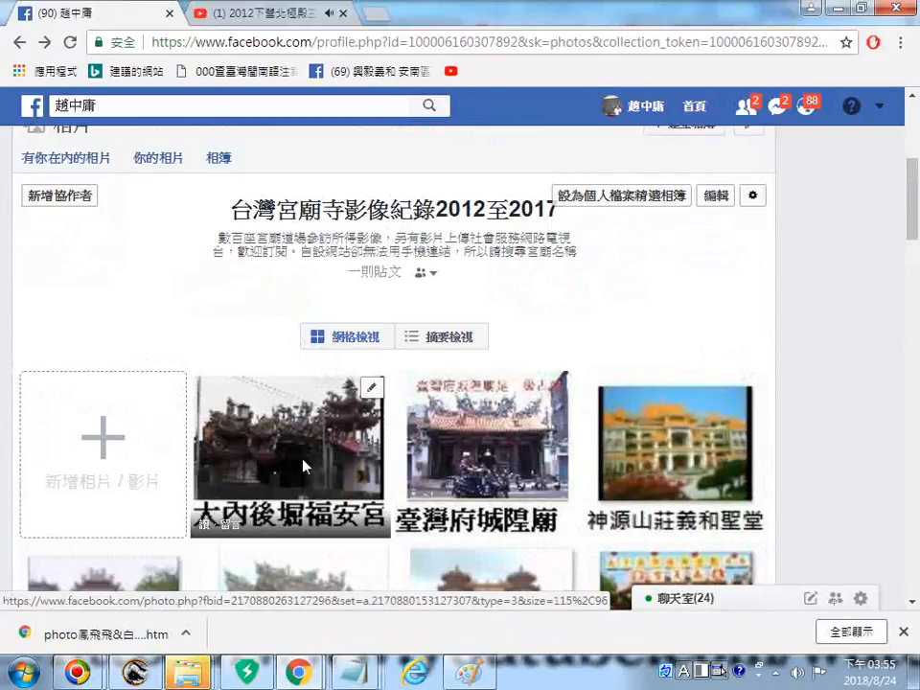
pyautogui.click(220, 160)
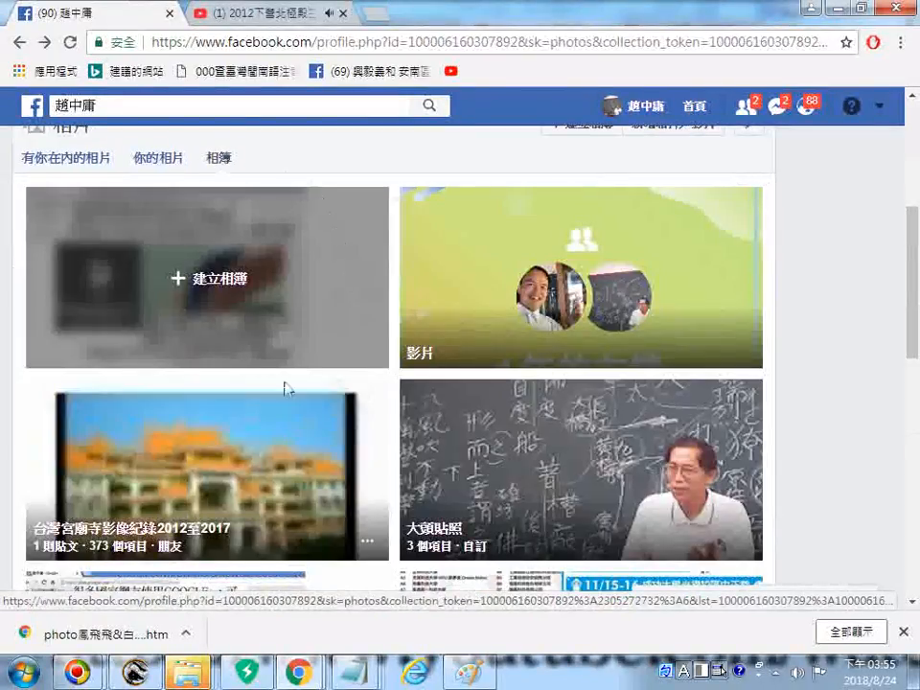
pyautogui.click(166, 510)
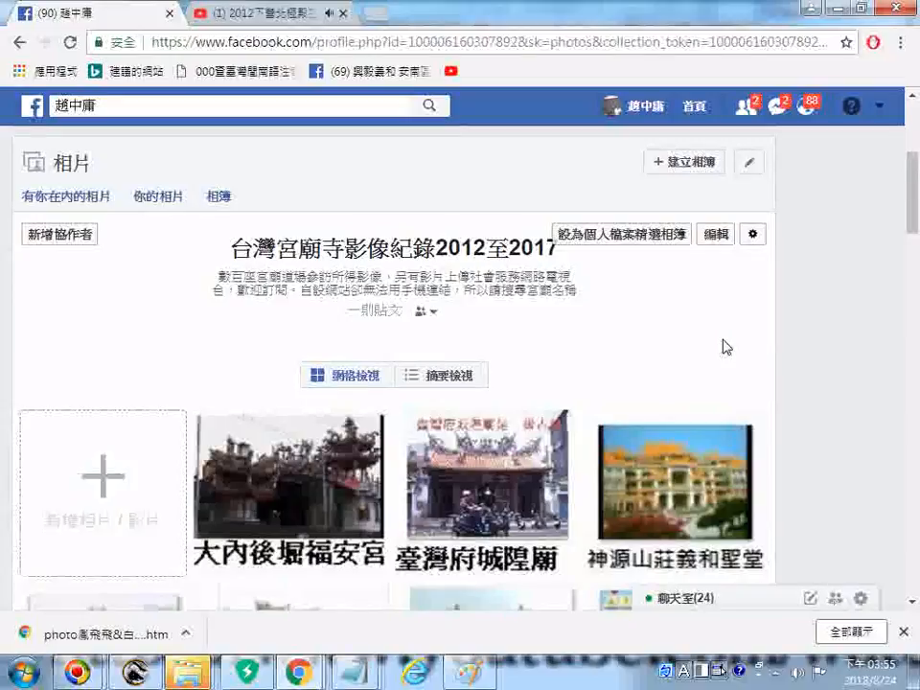
pyautogui.click(717, 236)
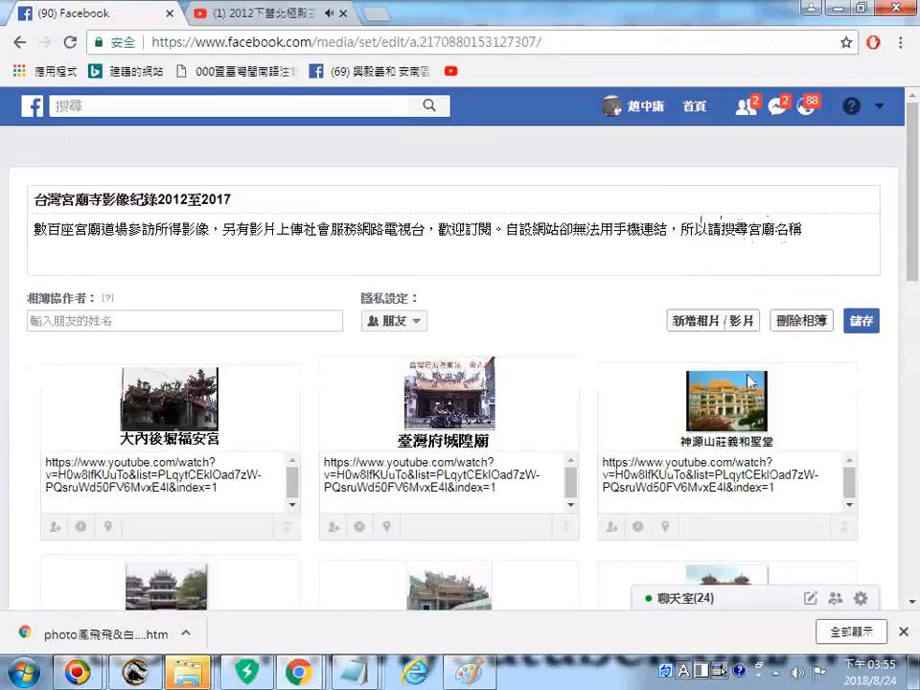
# Switch to the Notepad file __台灣寺廟 and copy its heading line 台灣寺廟合輯影片播放清單的網址:.
pyautogui.click(618, 476)
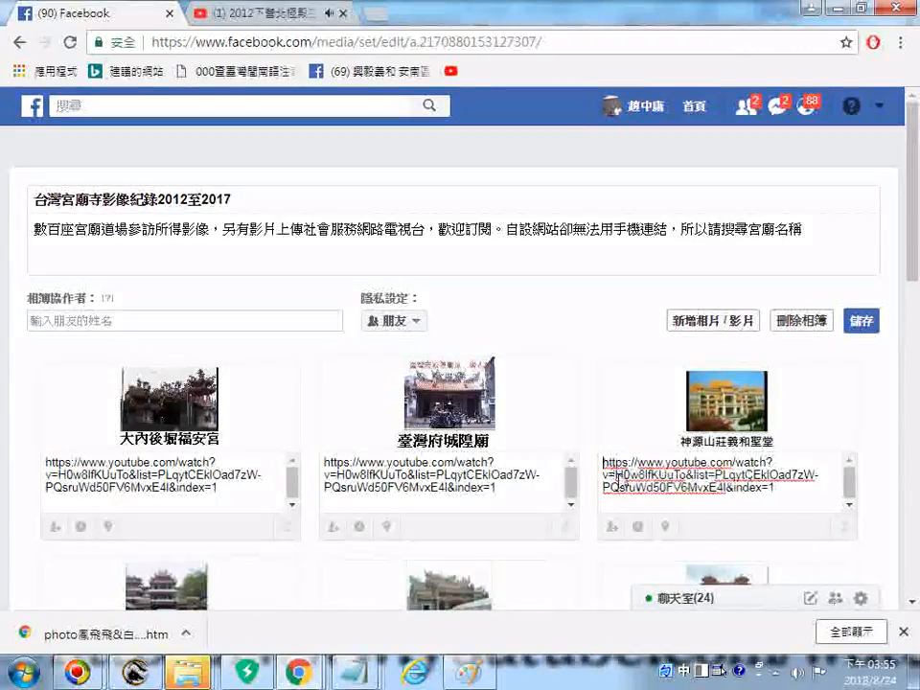
pyautogui.rightClick(354, 676)
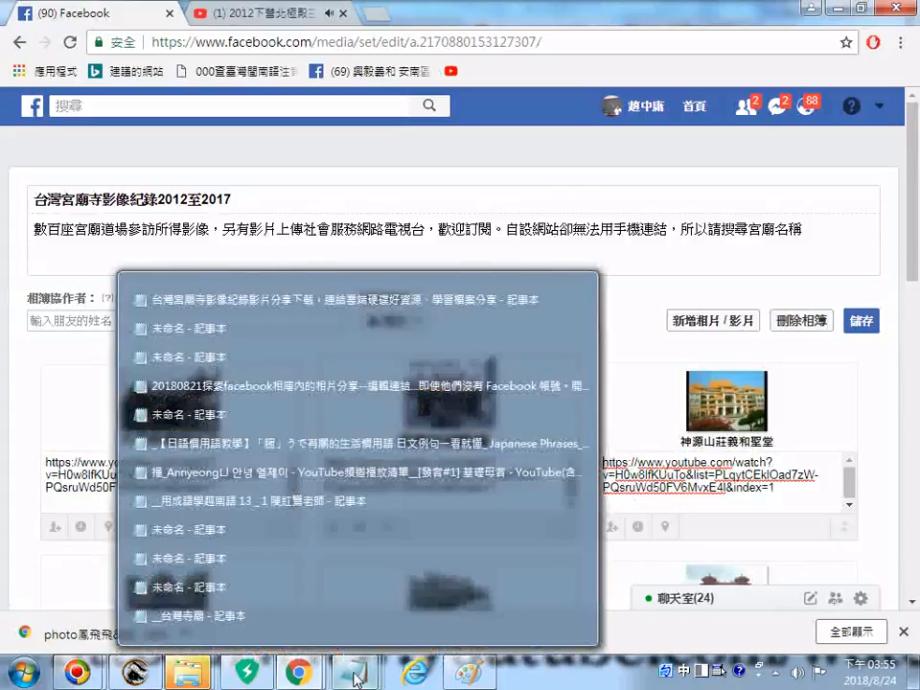
pyautogui.click(297, 615)
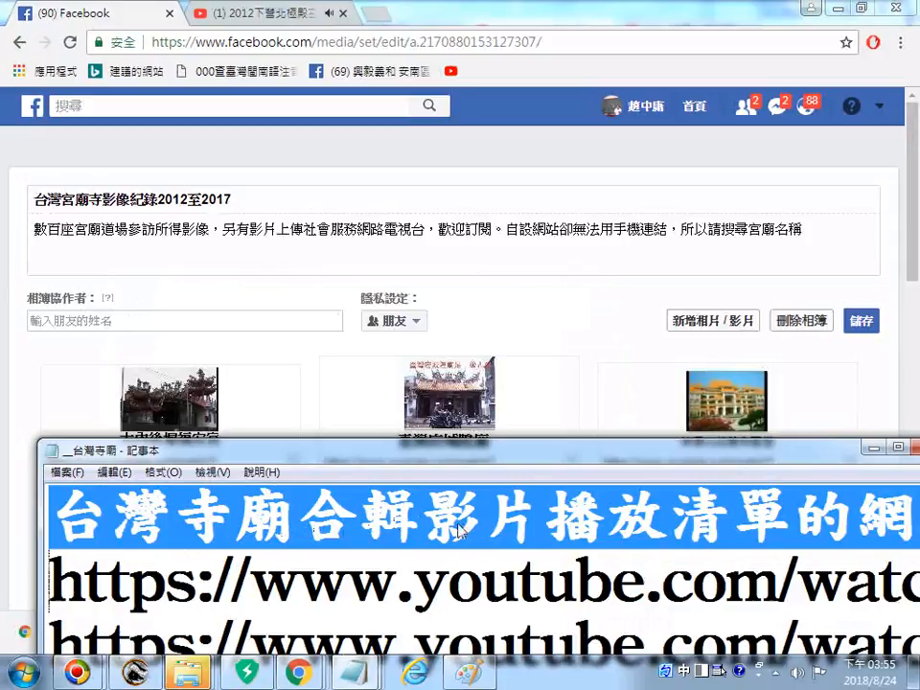
pyautogui.click(792, 518)
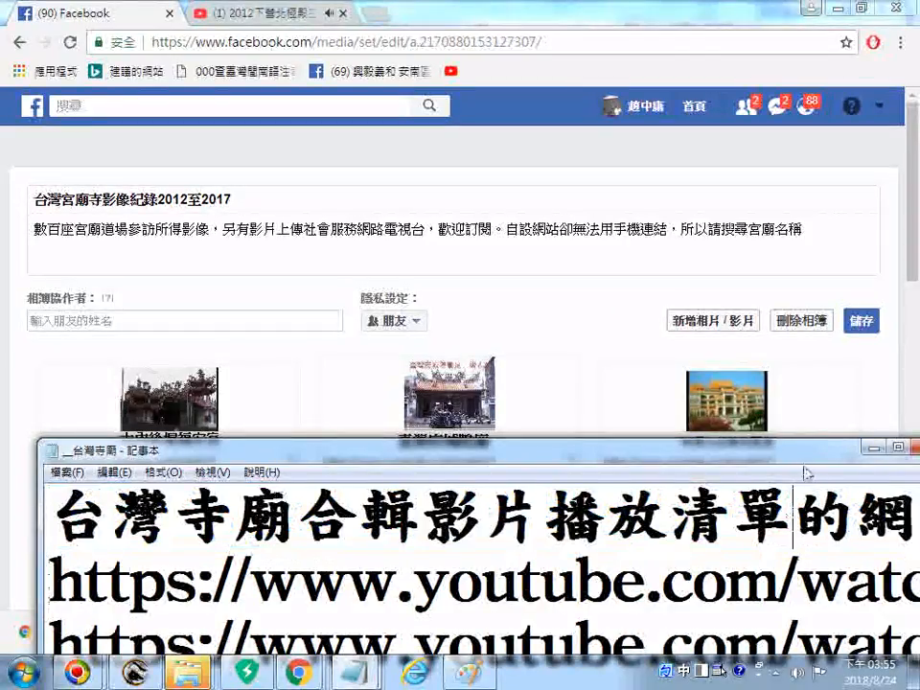
pyautogui.moveTo(796, 457); pyautogui.dragTo(644, 438)
pyautogui.moveTo(780, 496); pyautogui.dragTo(6, 525)
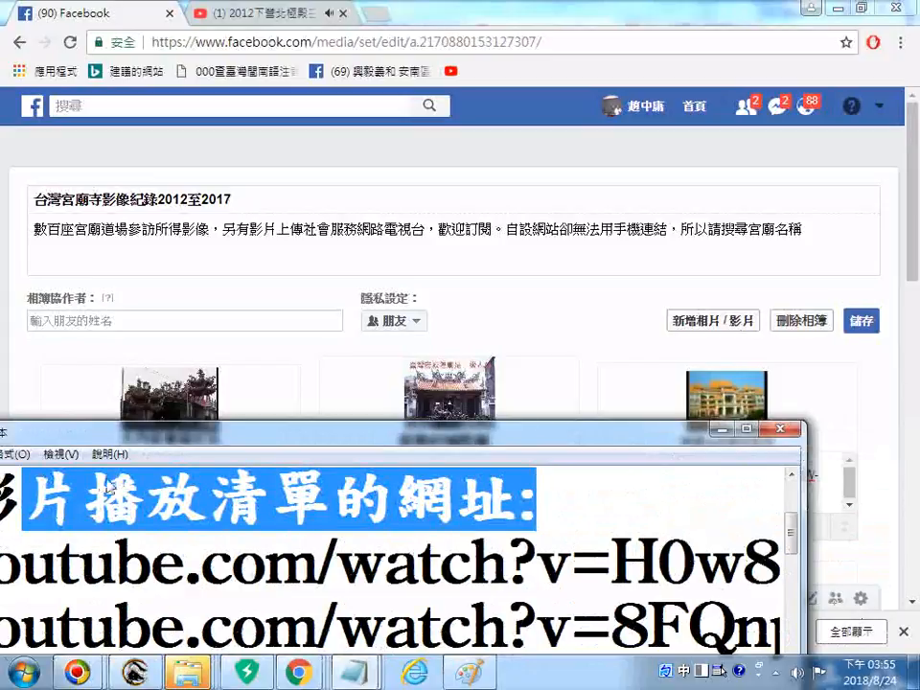
pyautogui.moveTo(165, 443); pyautogui.dragTo(438, 442)
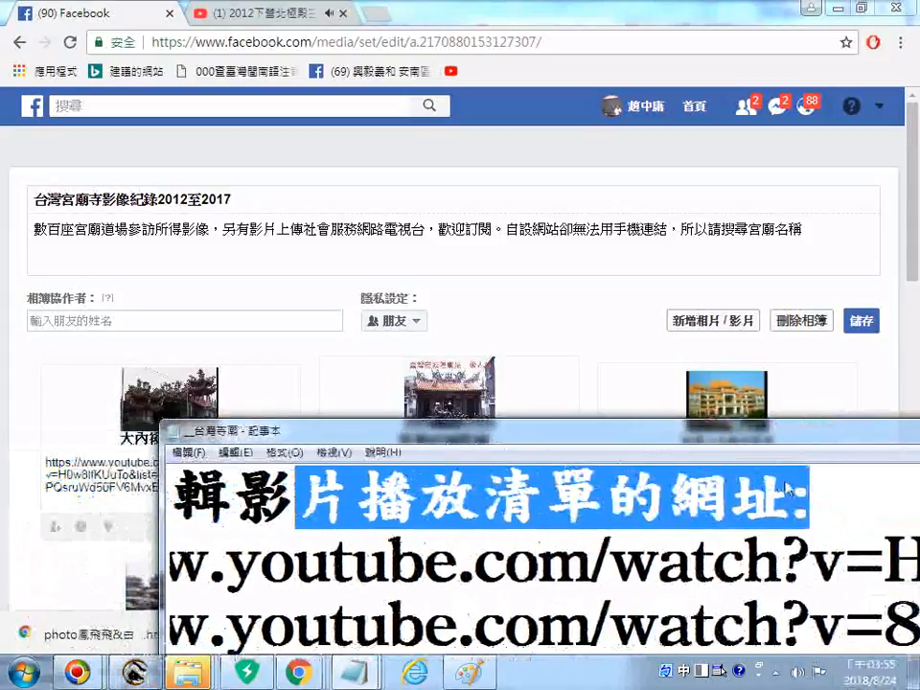
pyautogui.moveTo(863, 499); pyautogui.dragTo(195, 496)
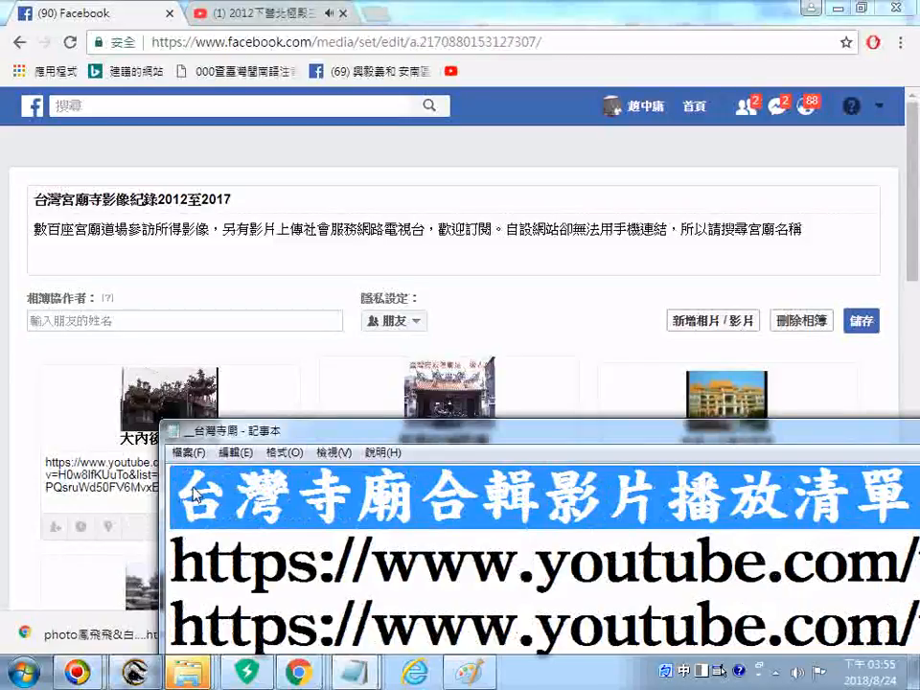
pyautogui.rightClick(200, 494)
pyautogui.click(244, 293)
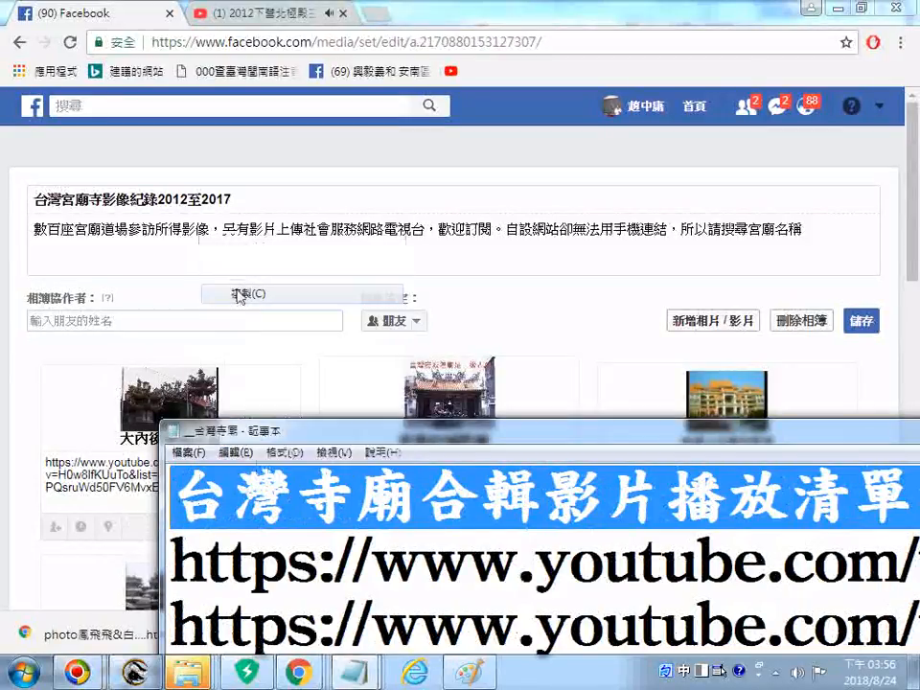
# Insert the line 連結台灣寺廟合輯影片播放清單的網址 above the YouTube link in the 神源山莊義和聖堂 photo's caption, pasting the copied heading without its colon.
pyautogui.moveTo(685, 440); pyautogui.dragTo(673, 560)
pyautogui.click(600, 477)
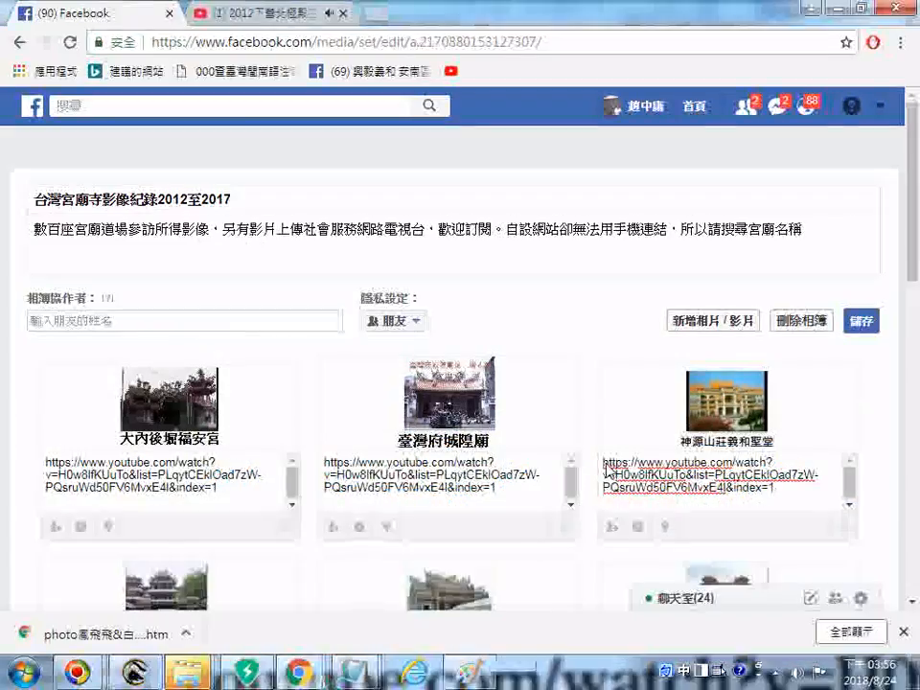
pyautogui.write('迦')
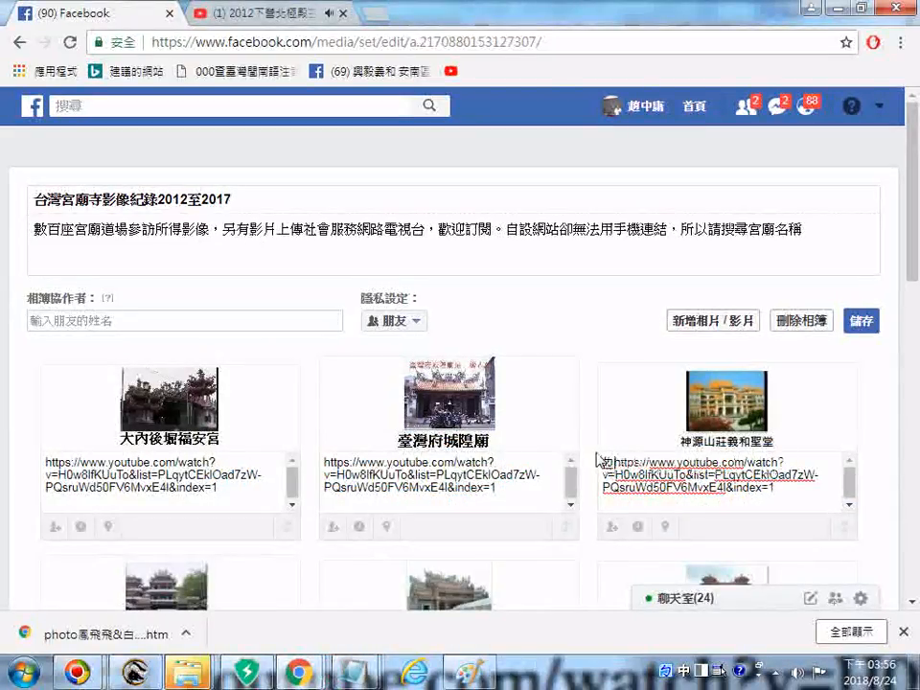
pyautogui.write('連ㄐ')
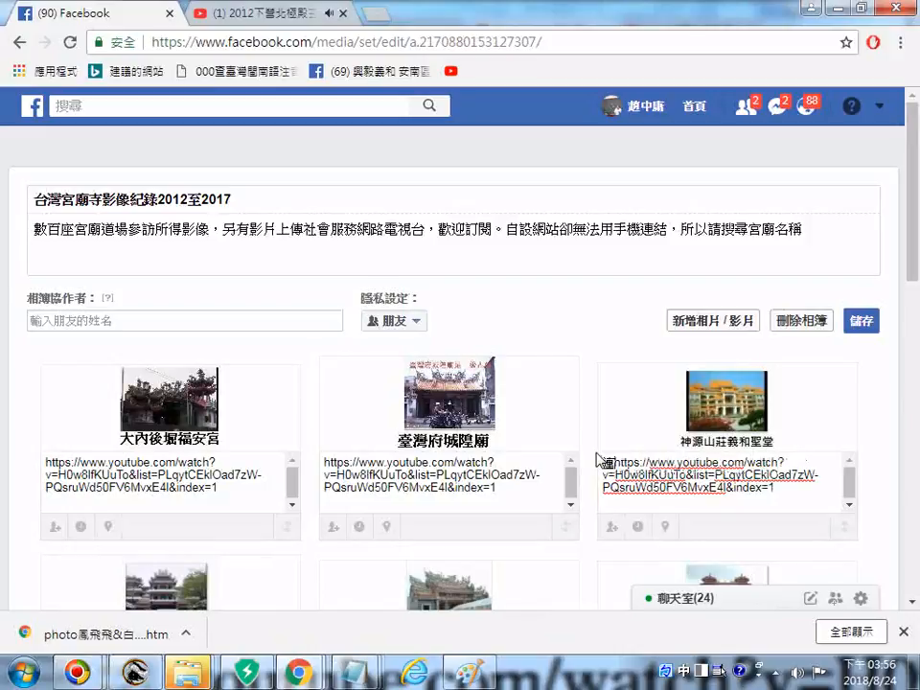
pyautogui.write('結')
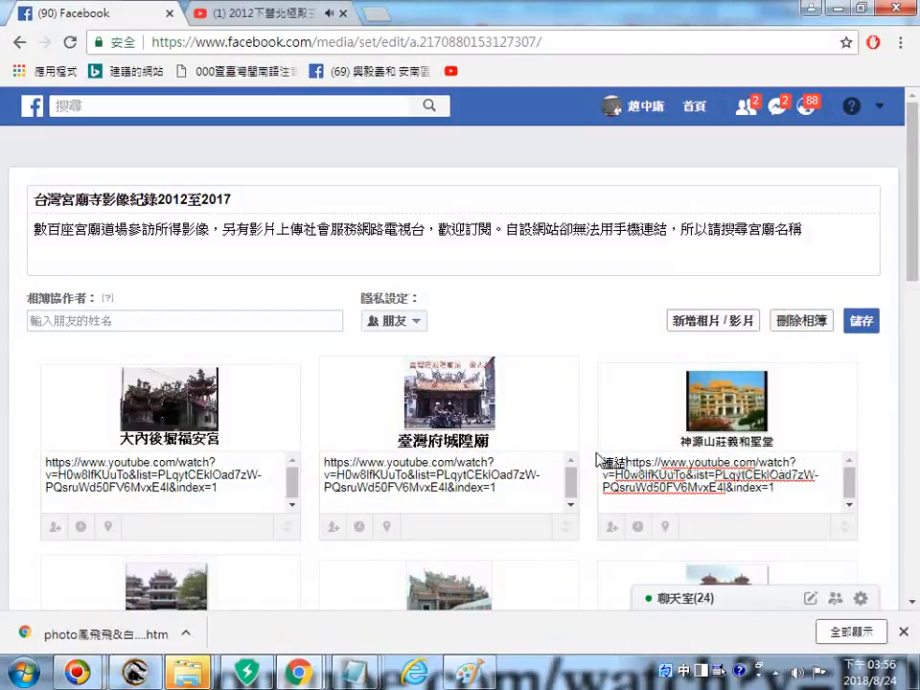
pyautogui.hotkey('ctrl', 'v')
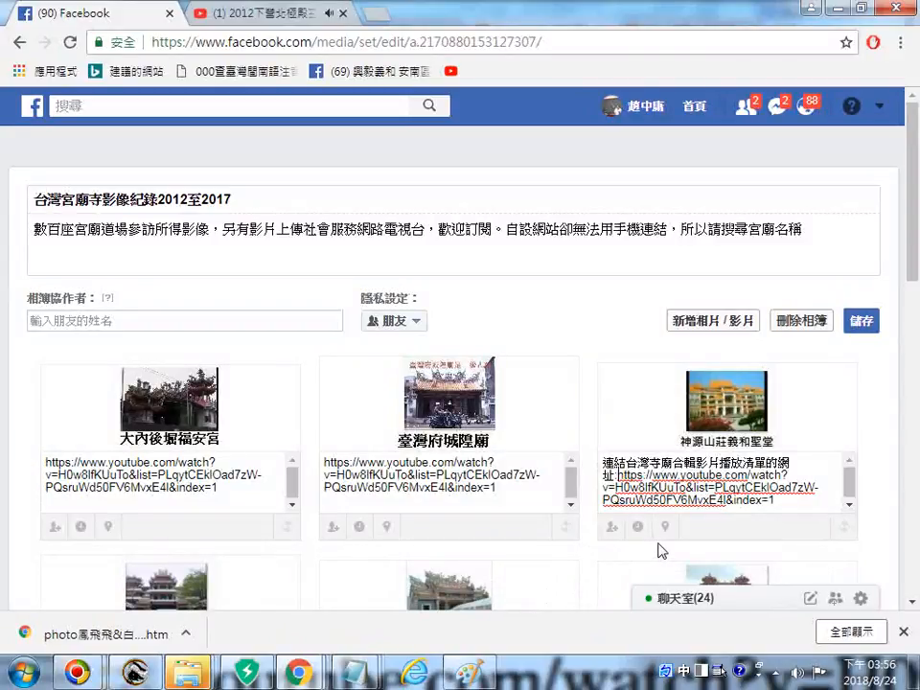
pyautogui.press('BackSpace')
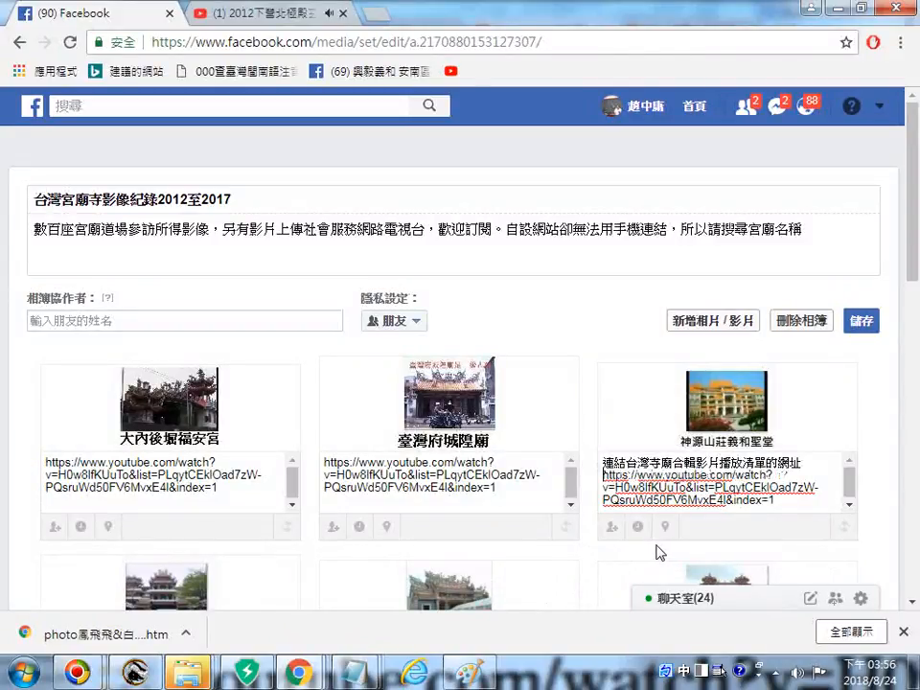
# Copy the heading line 連結台灣寺廟合輯影片播放清單的網址: from the 神源山莊義和聖堂 caption and paste it above the links of 臺灣府城隍廟 and 大內後堀福安宮.
pyautogui.moveTo(811, 464); pyautogui.dragTo(604, 464)
pyautogui.hotkey('ctrl', 'c')
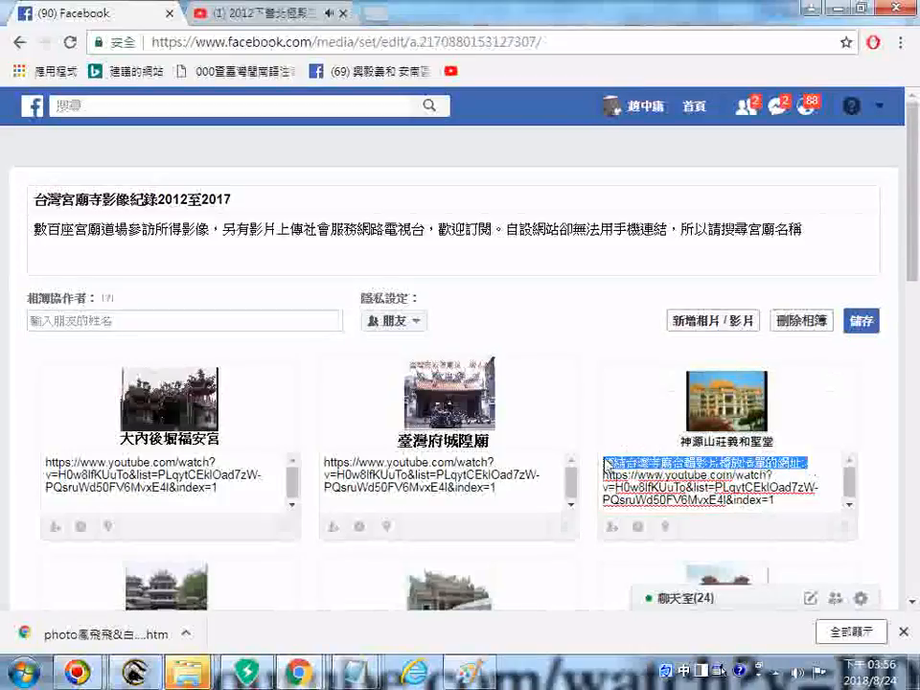
pyautogui.rightClick(621, 474)
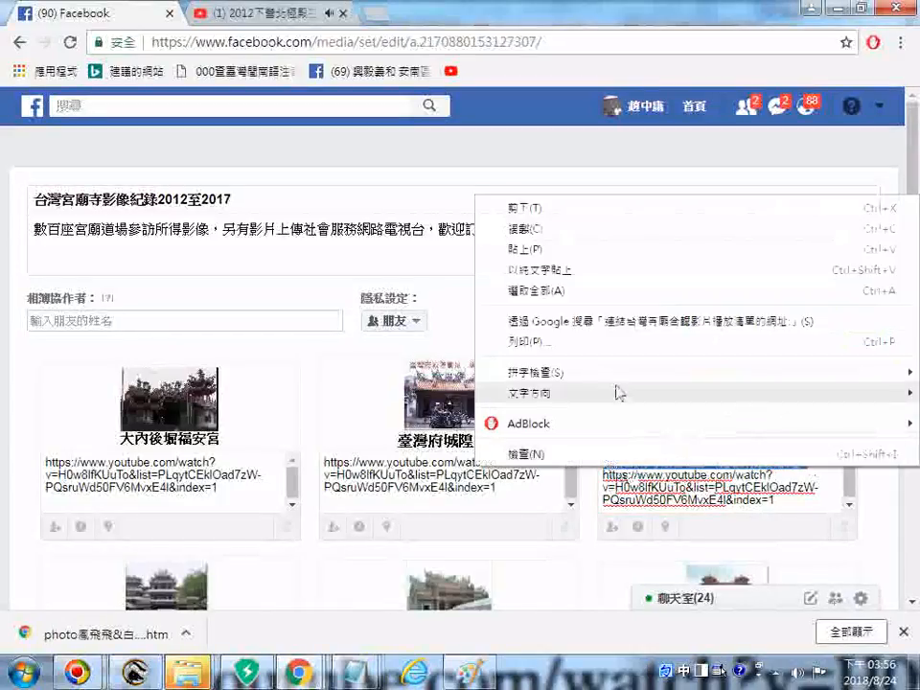
pyautogui.click(504, 230)
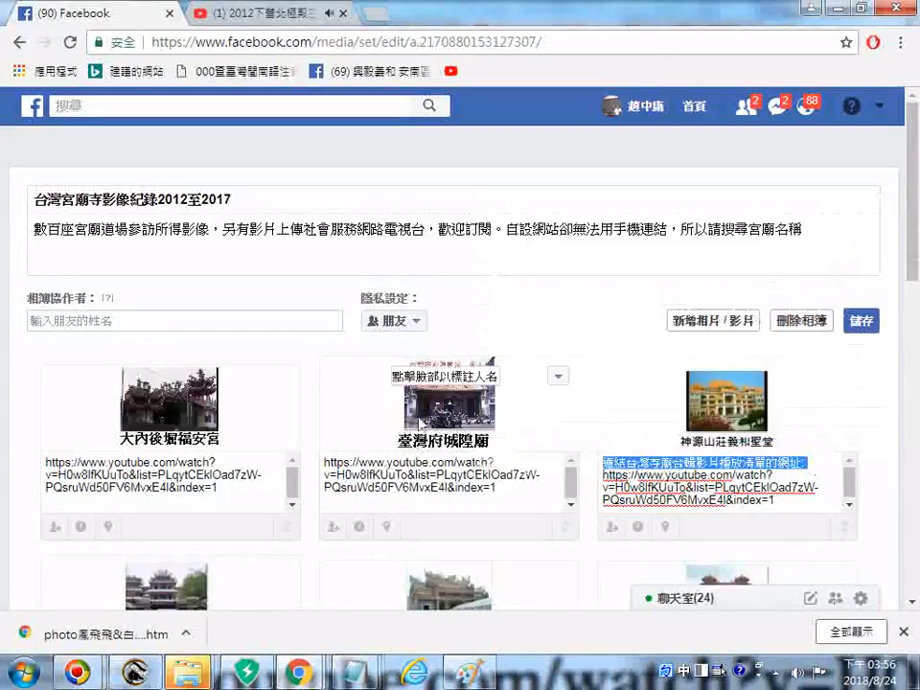
pyautogui.click(328, 470)
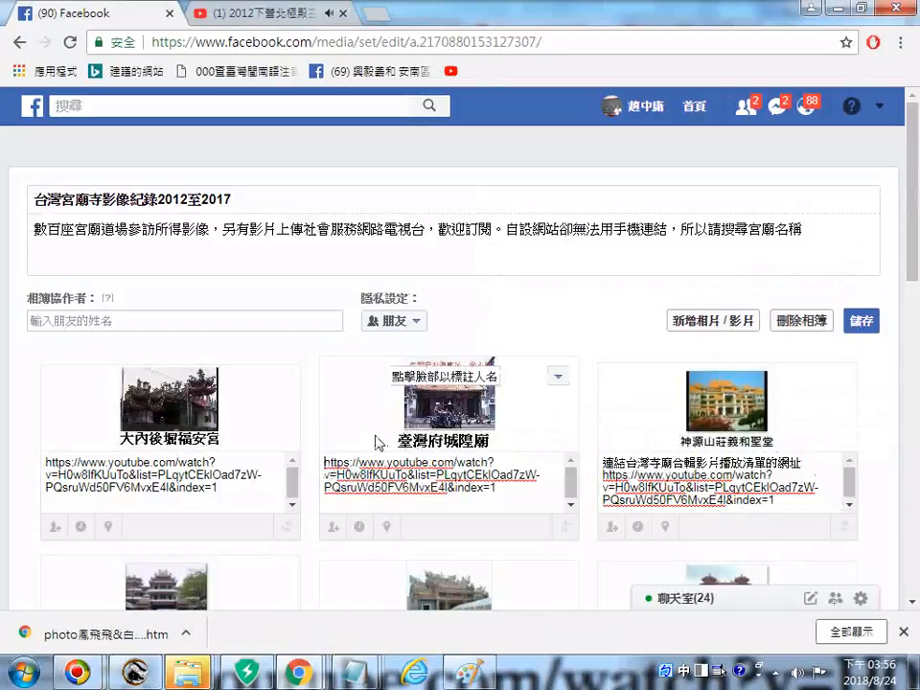
pyautogui.hotkey('ctrl', 'v')
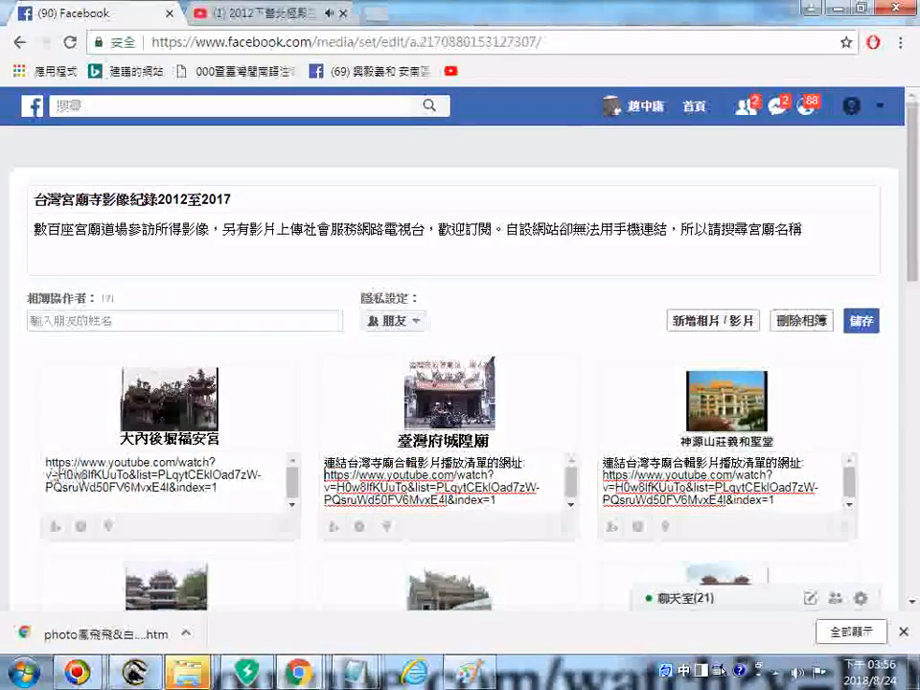
pyautogui.click(44, 468)
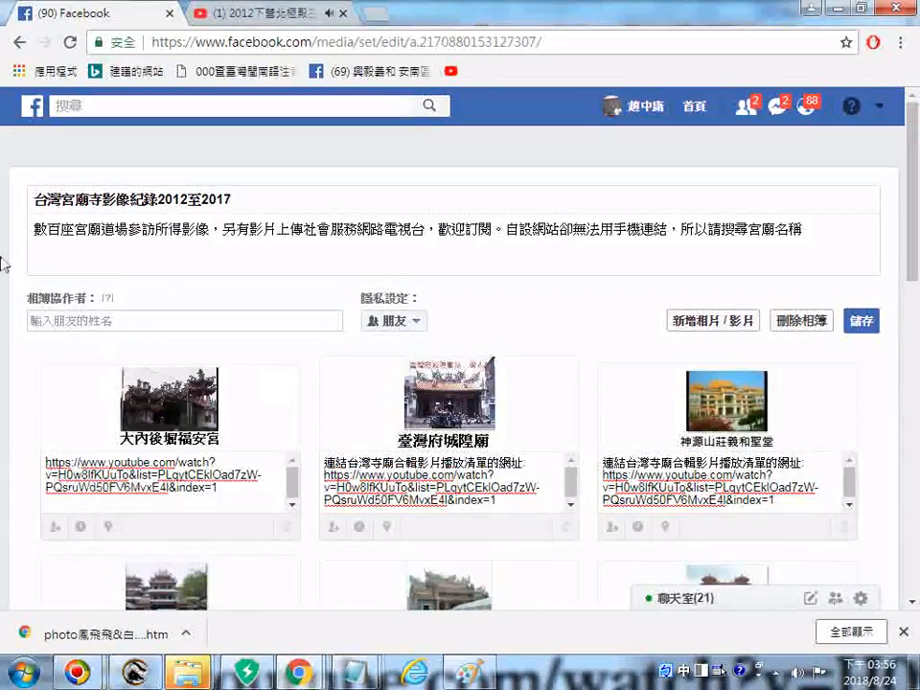
pyautogui.hotkey('ctrl', 'v')
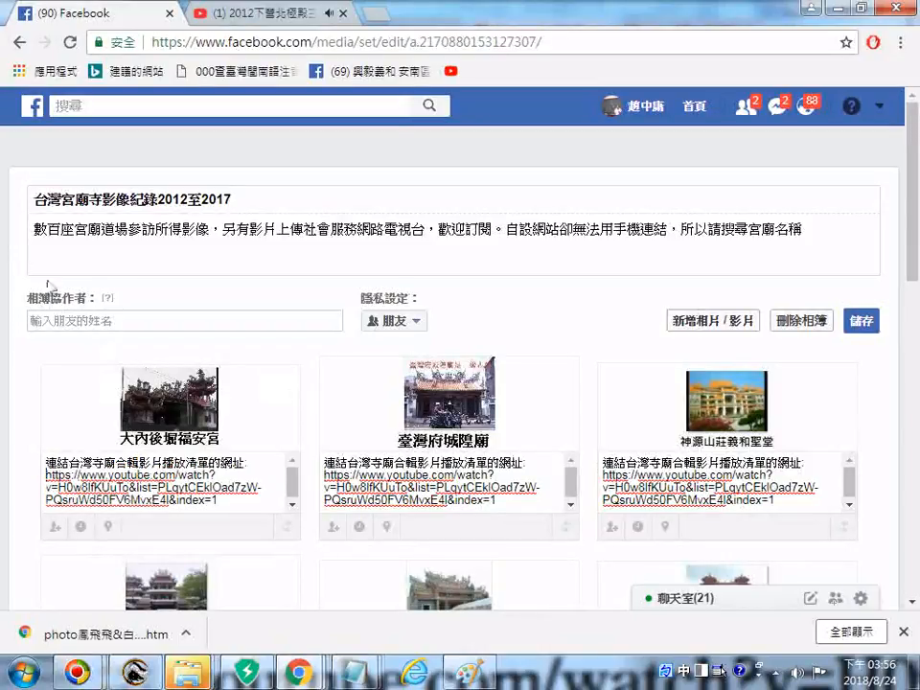
# Paste the heading 連結台灣寺廟合輯影片播放清單的網址: above the YouTube links in the captions of 下營北極殿上帝廟, 下營宅內三省堂 and 下營慈惠堂.
pyautogui.scroll(-1, 222, 460)
pyautogui.scroll(-3, 221, 460)
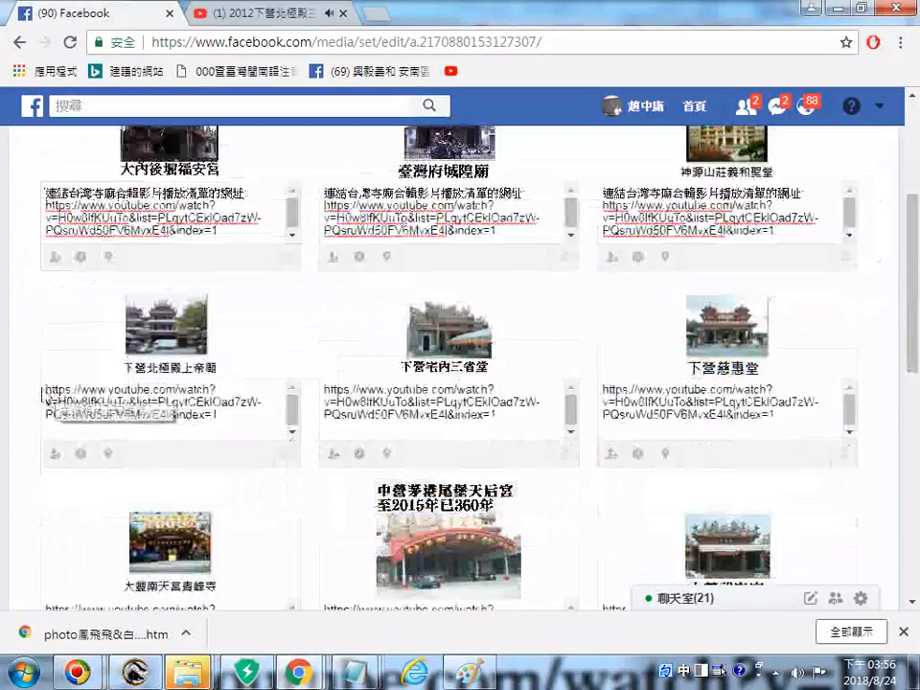
pyautogui.click(48, 390)
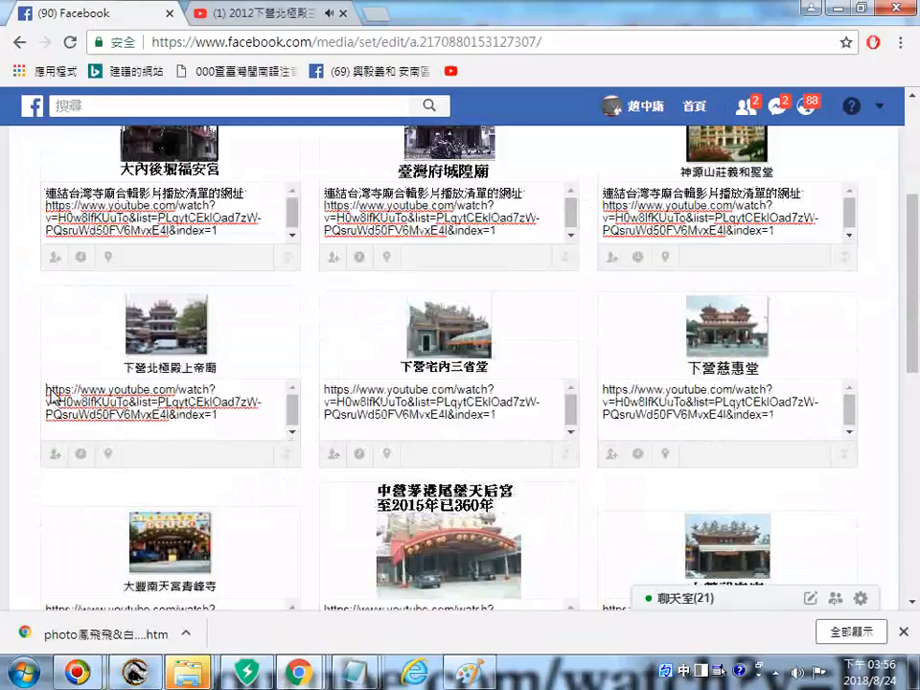
pyautogui.hotkey('ctrl', 'v')
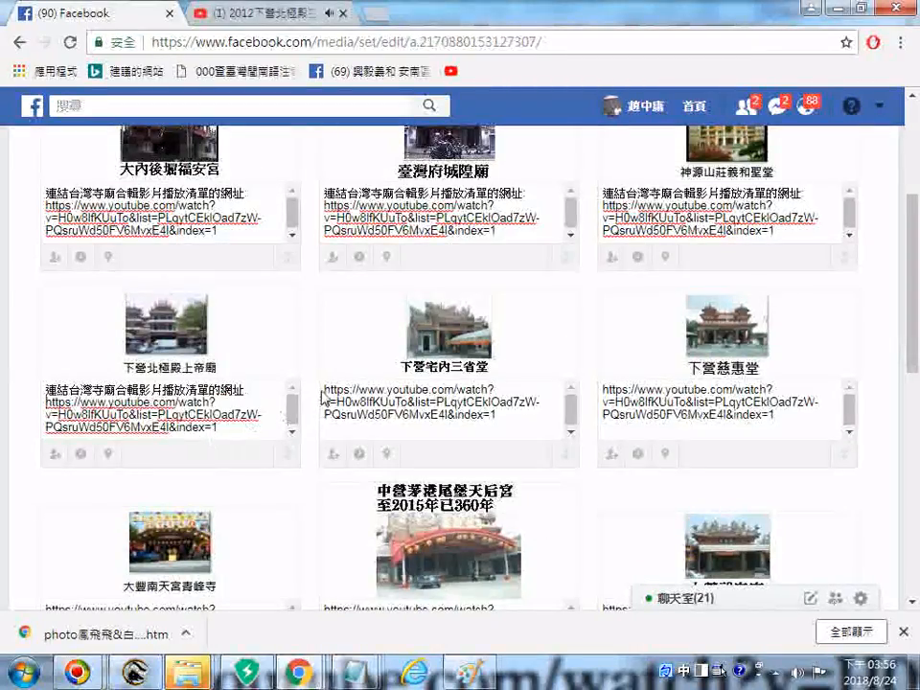
pyautogui.click(326, 395)
pyautogui.write('連結台灣寺廟合輯影片播放清單的網址:')
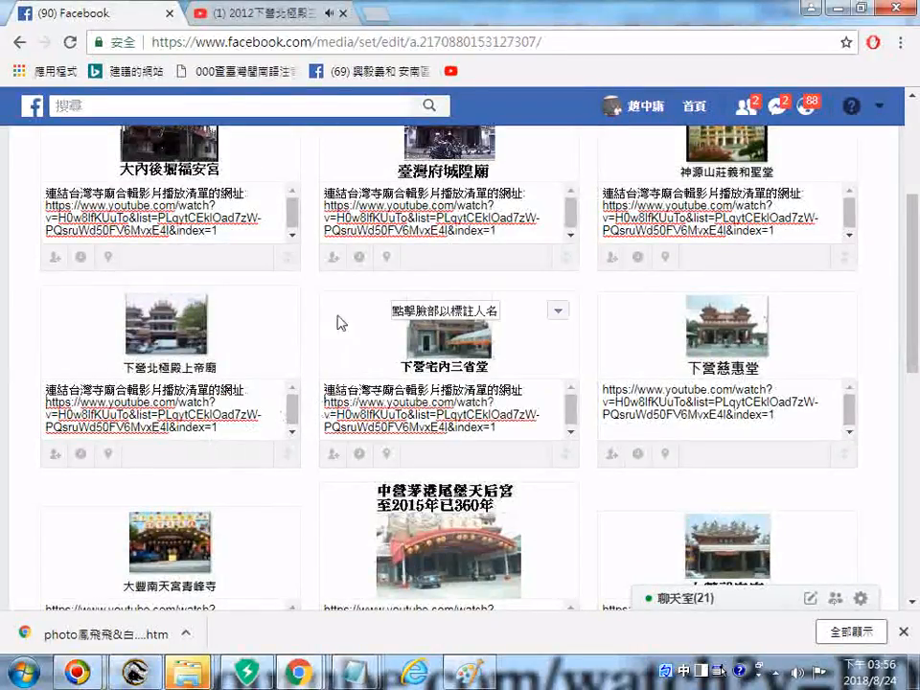
pyautogui.click(607, 405)
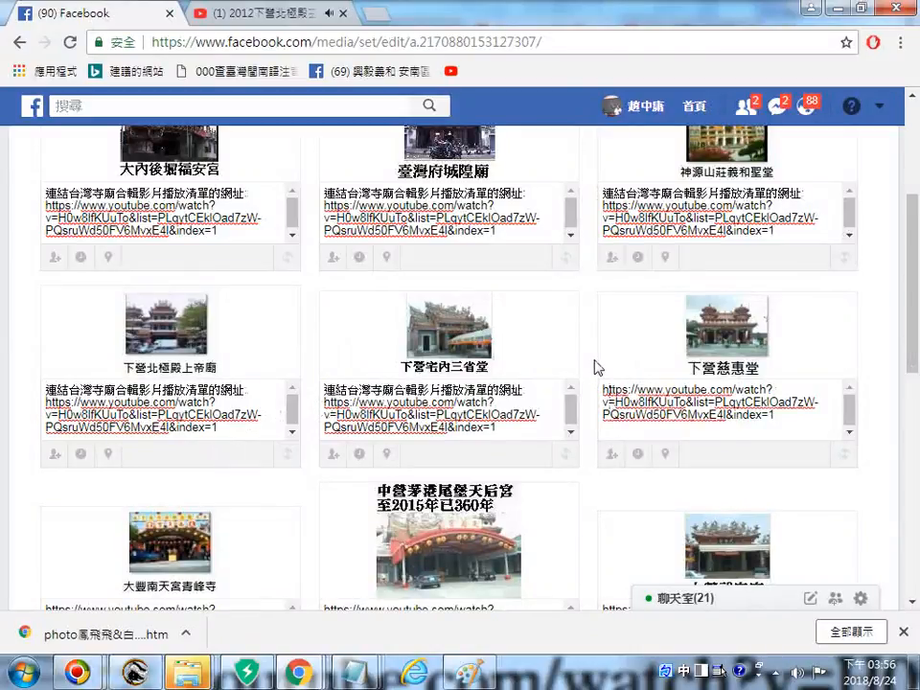
pyautogui.hotkey('ctrl', 'v')
# Insert the heading 連結台灣寺廟合輯影片播放清單的網址: above the YouTube links in the captions of 大豐南天宮青峰寺, 中營茅港尾堡天后宮 and 中營武安宮.
pyautogui.scroll(-1, 595, 367)
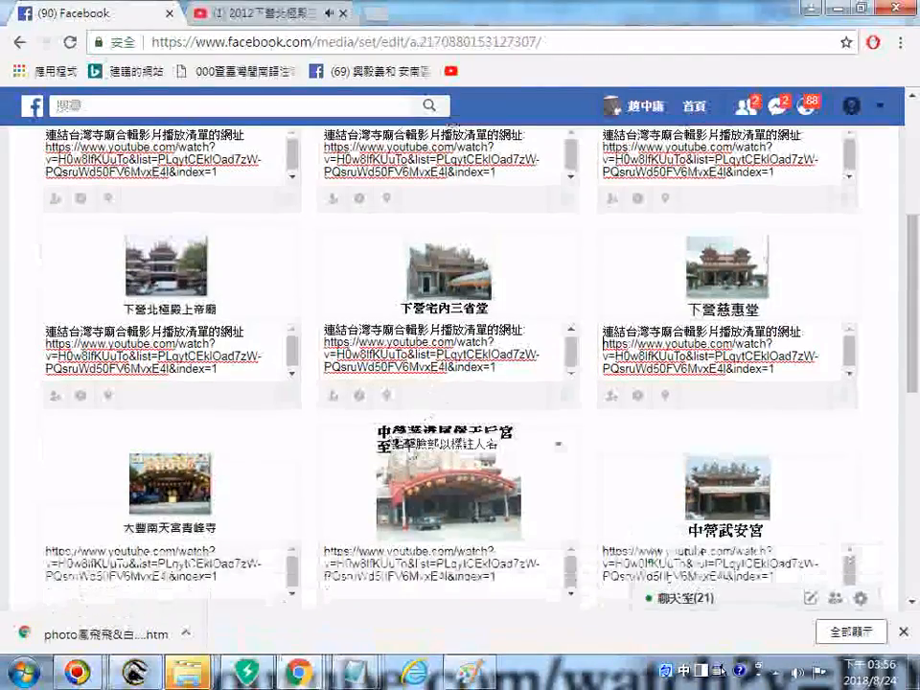
pyautogui.scroll(-2, 51, 431)
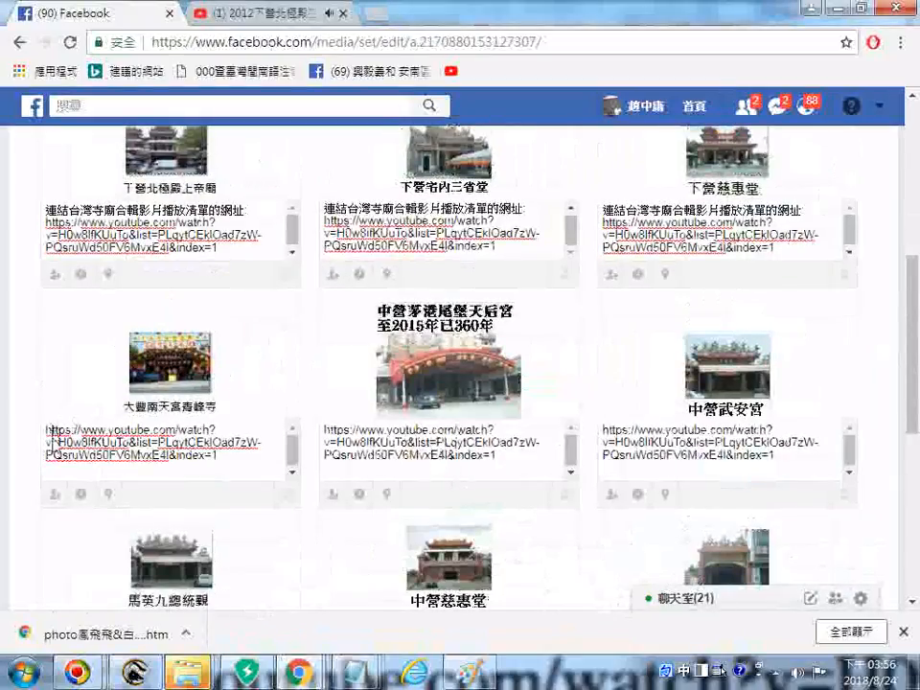
pyautogui.write('連結台灣寺廟合輯影片播放清單的網址:')
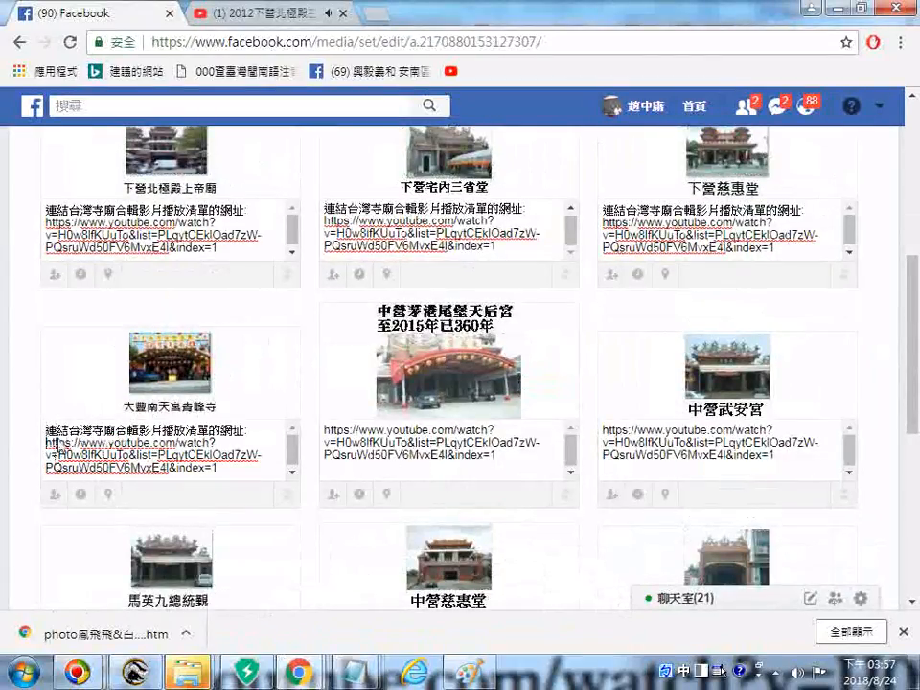
pyautogui.click(326, 436)
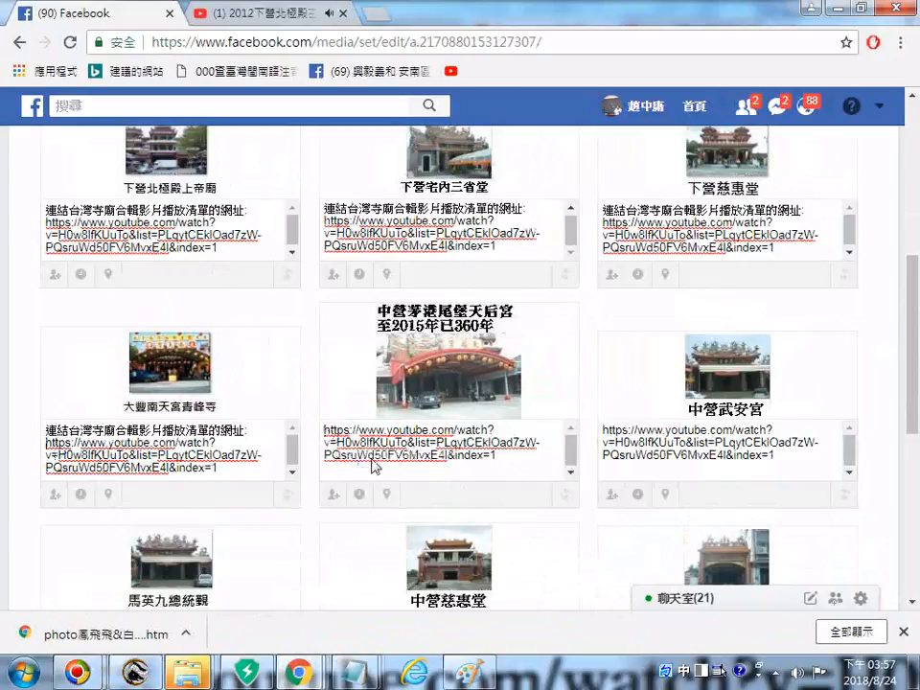
pyautogui.write('連結台灣寺廟合輯影片播放清單的網址:')
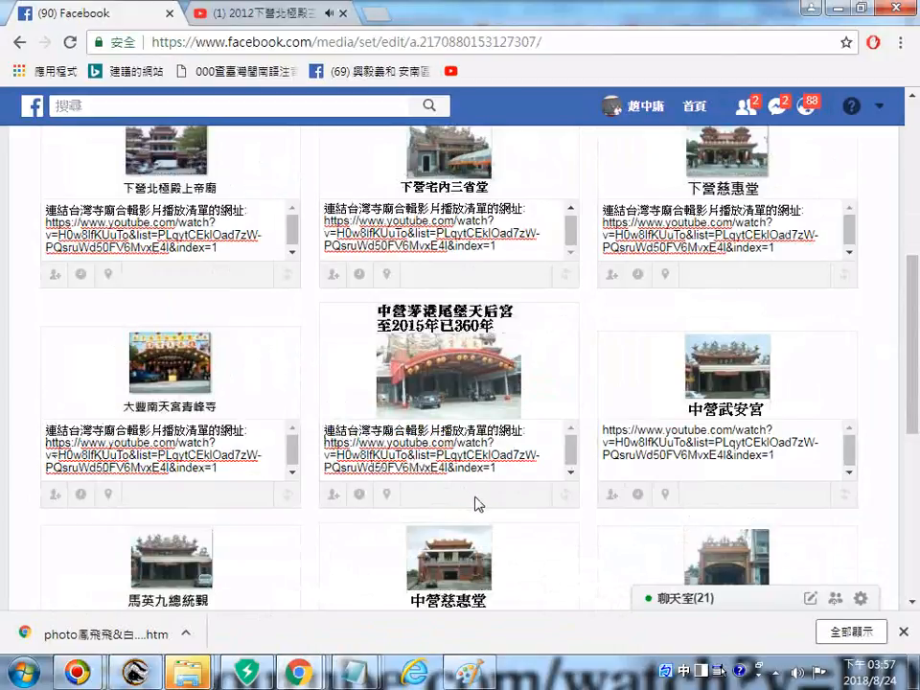
pyautogui.click(608, 432)
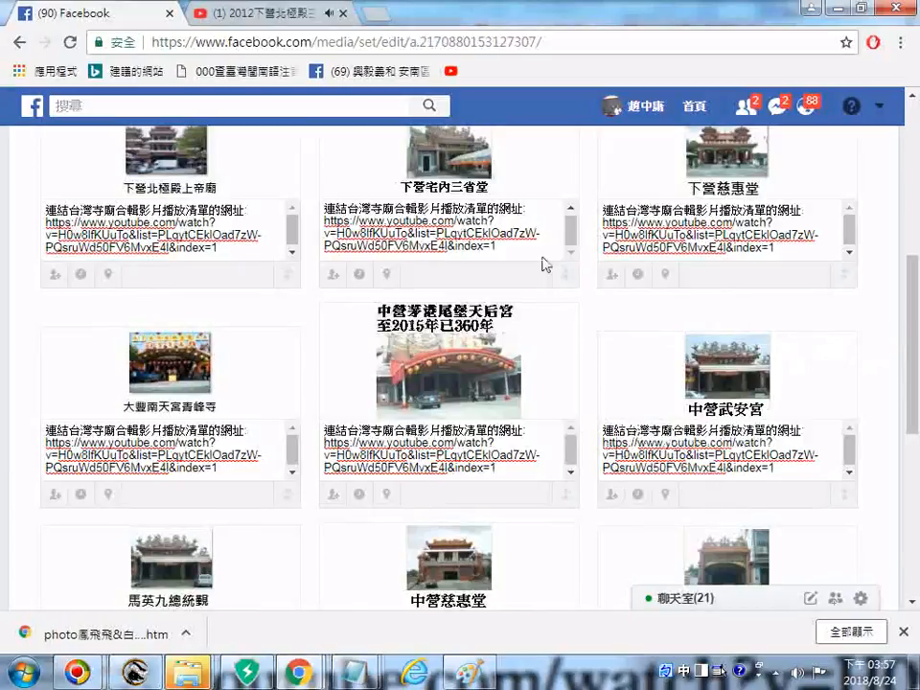
# Insert the heading 連結台灣寺廟合輯影片播放清單的網址: above the YouTube links of the 馬英九總統 photo, 中營慈惠堂 and 中營福德廟.
pyautogui.scroll(-3, 258, 386)
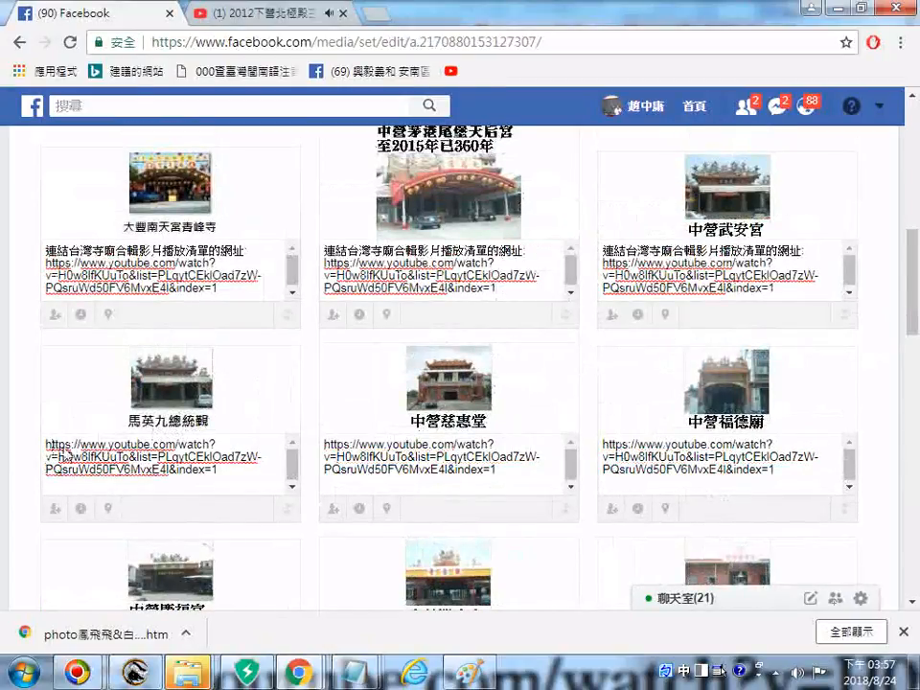
pyautogui.write('連結台灣寺廟合輯影片播放清單的網址')
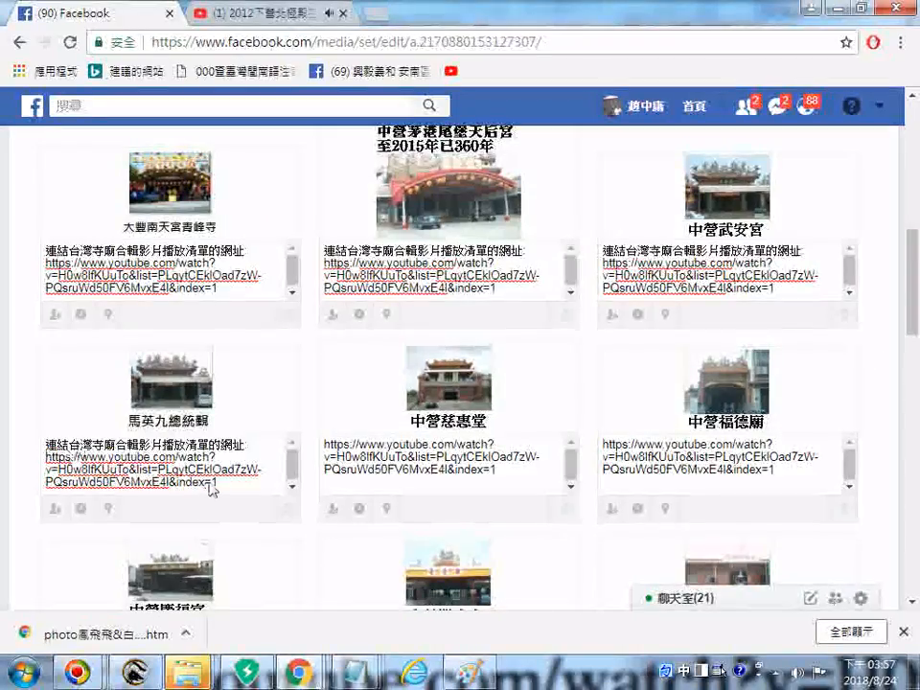
pyautogui.click(411, 446)
pyautogui.write('連結台灣寺廟合輯影片播放清單的網址:')
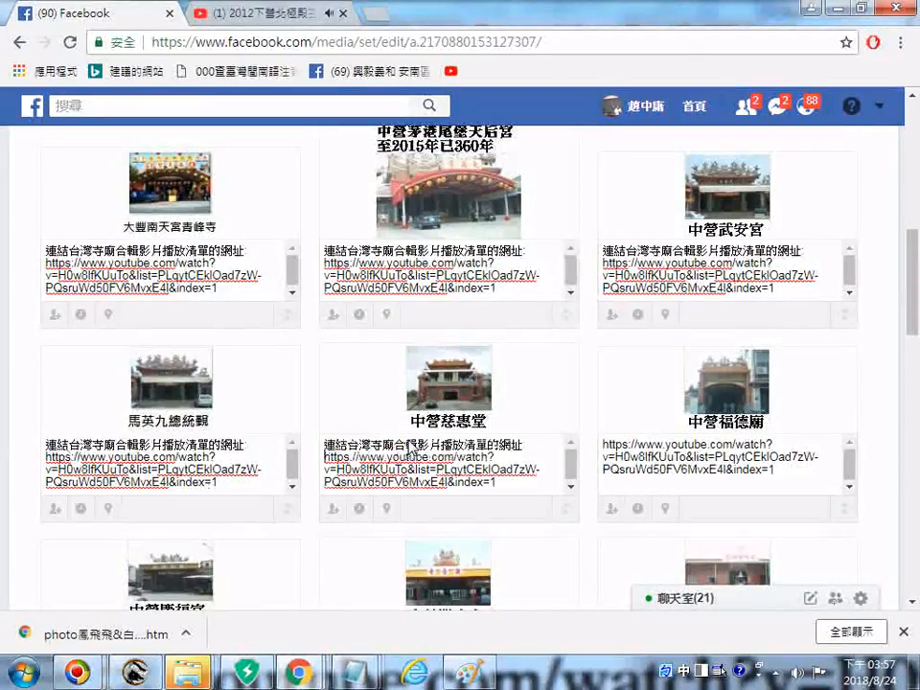
pyautogui.click(730, 446)
pyautogui.write('連結台灣寺廟合輯影片播放清單的網址:')
# Insert the heading 連結台灣寺廟合輯影片播放清單的網址: above the YouTube links in the captions of 中營慶福宮, 中營觀音寺 and 五間厝無極天修慈母宮.
pyautogui.scroll(-3, 678, 530)
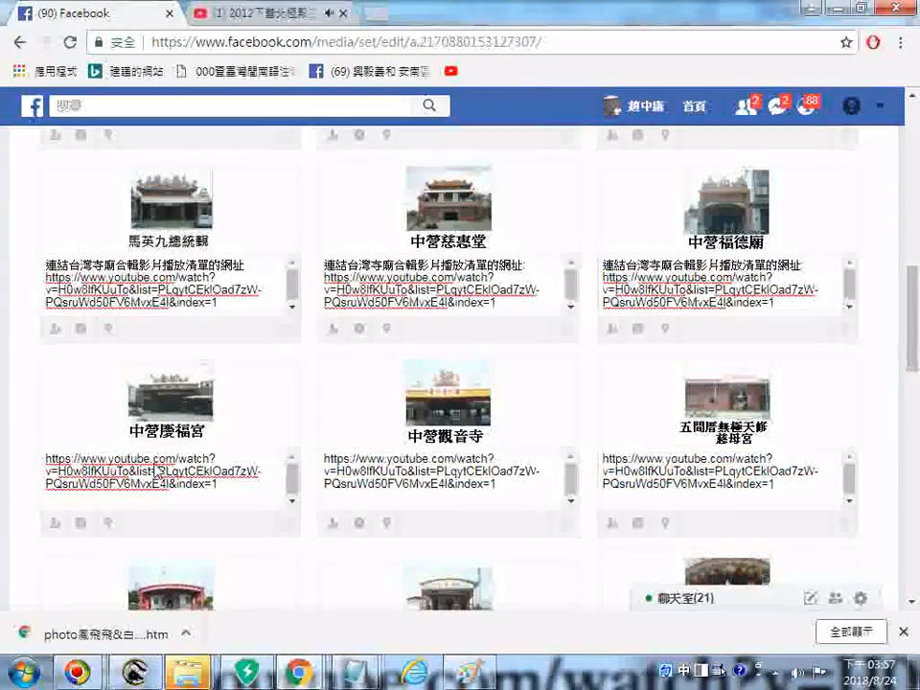
pyautogui.click(46, 459)
pyautogui.write('連結台灣寺廟合輯影片播放清單的網址:')
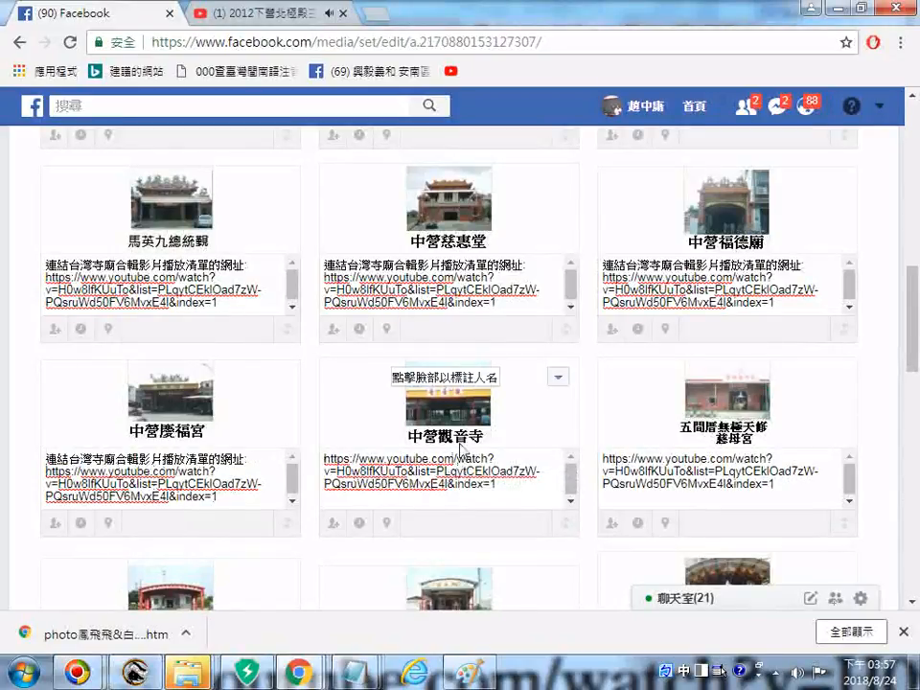
pyautogui.write('連結台灣寺廟合輯影片播放清單的網址:')
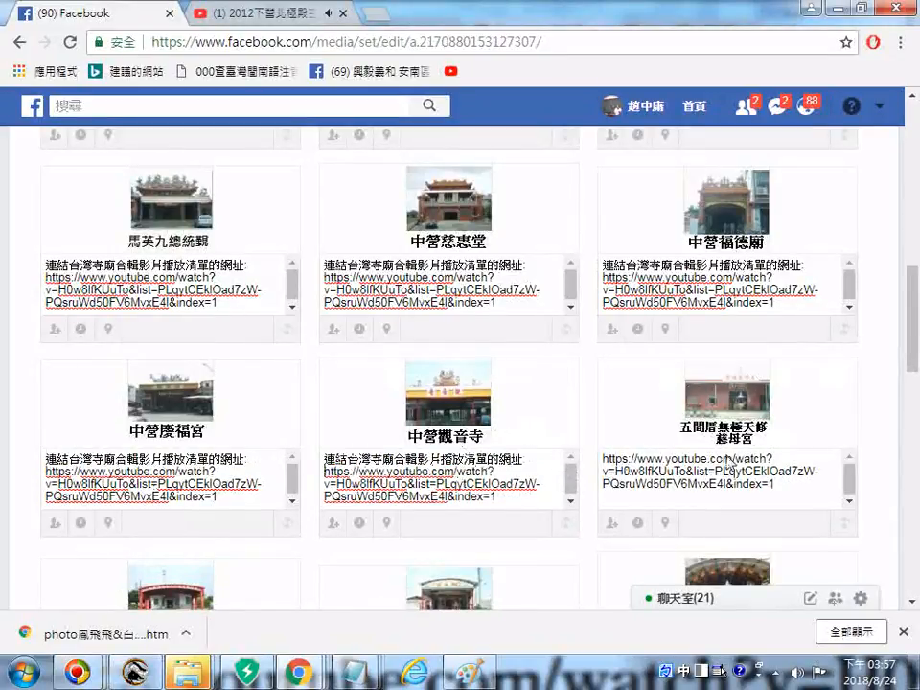
pyautogui.write('連結台灣寺廟合輯影片播放清單的網址:')
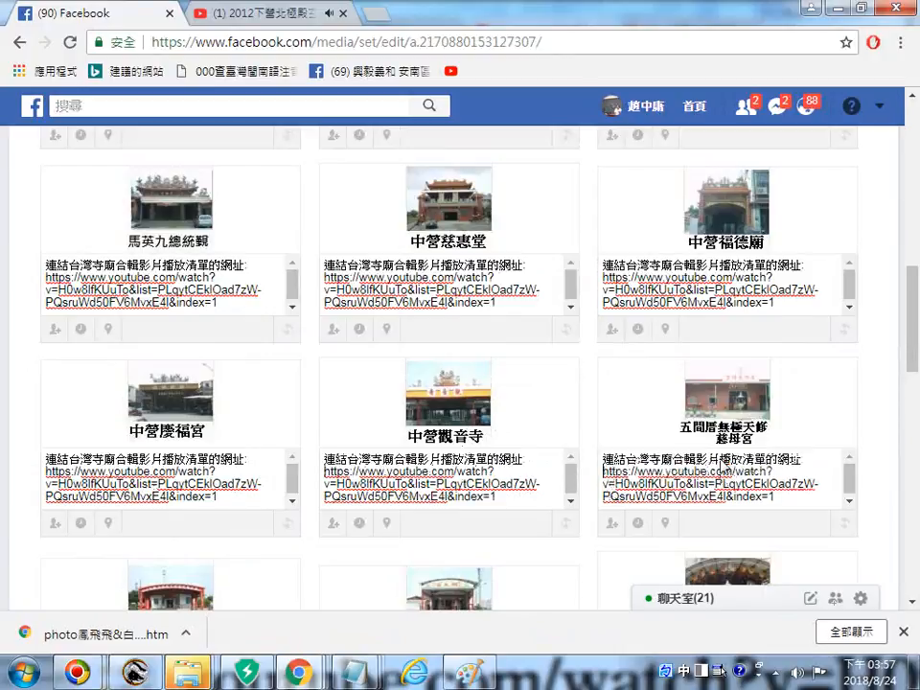
# Copy the full caption of 五間厝無極天修慈母宮, heading and link, and paste it into the empty captions of 天保厝保隆宮, 太子宮開天宮 and 太子宮護庇宮.
pyautogui.scroll(-3, 501, 438)
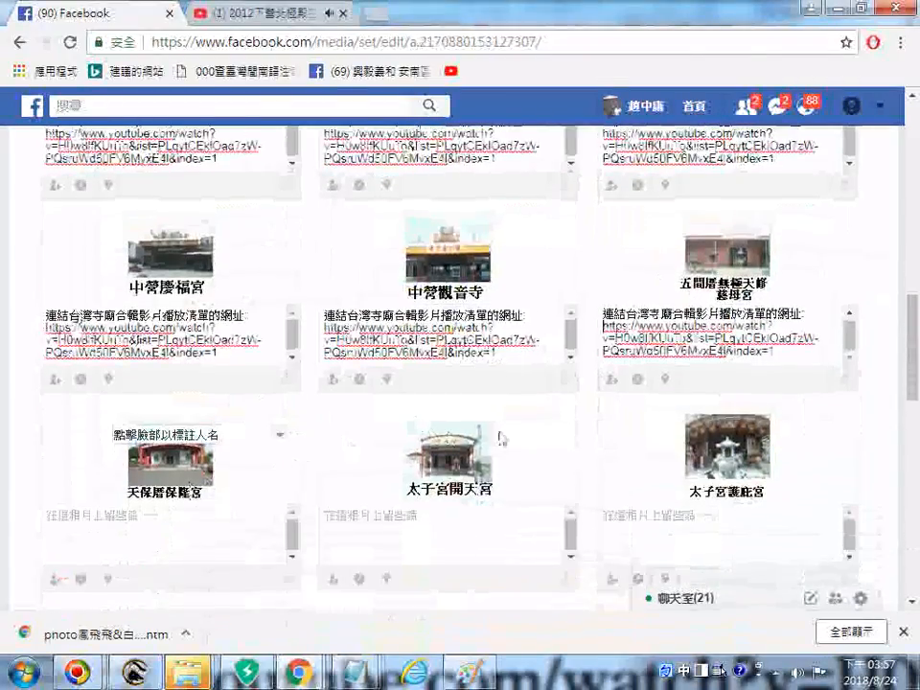
pyautogui.scroll(-1, 501, 438)
pyautogui.tripleClick(616, 324)
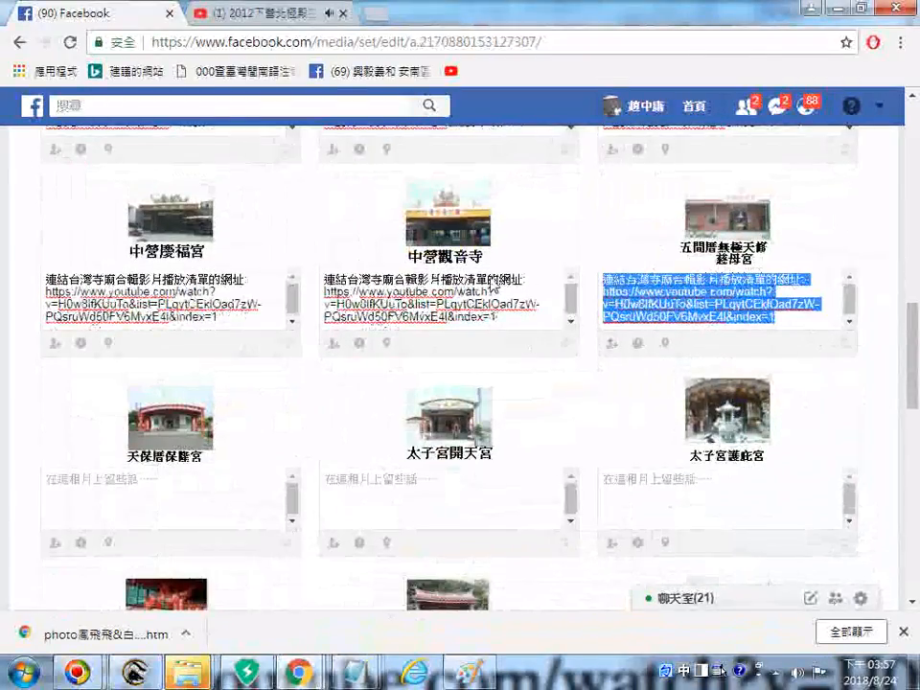
pyautogui.rightClick(648, 278)
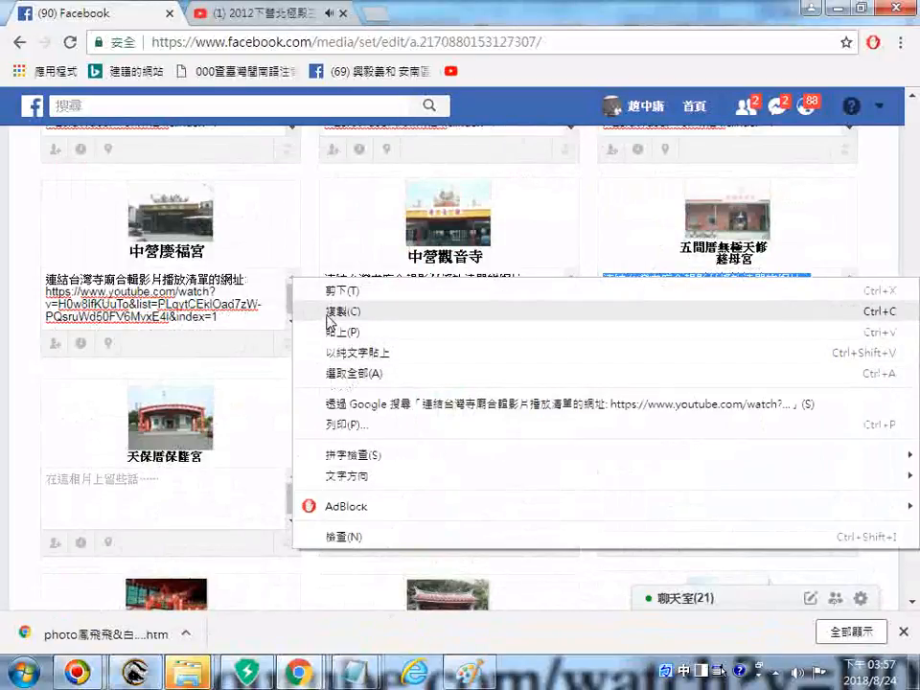
pyautogui.click(403, 310)
pyautogui.click(169, 496)
pyautogui.hotkey('ctrl', 'v')
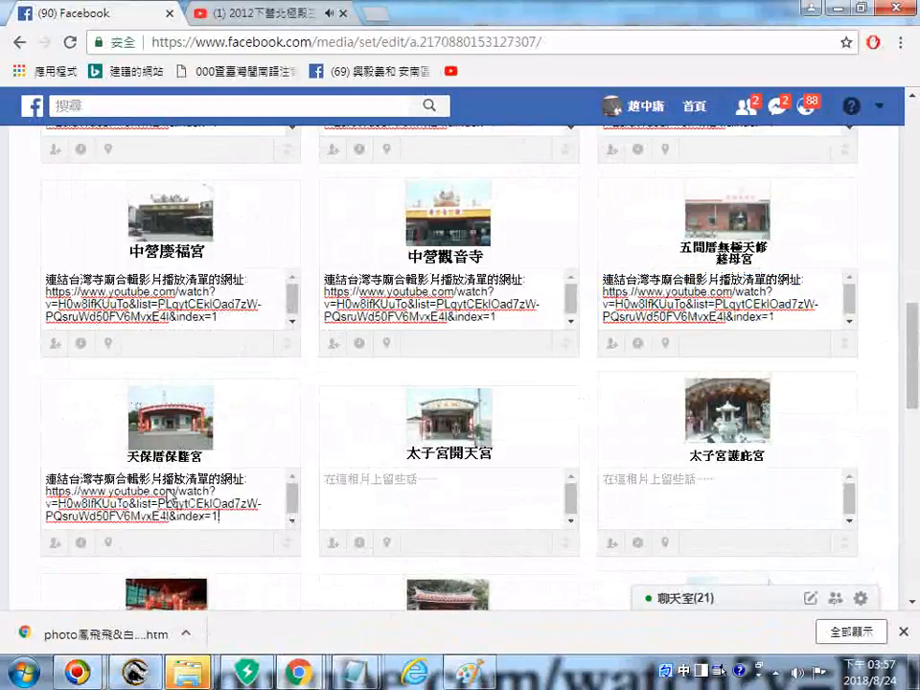
pyautogui.click(374, 514)
pyautogui.hotkey('ctrl', 'v')
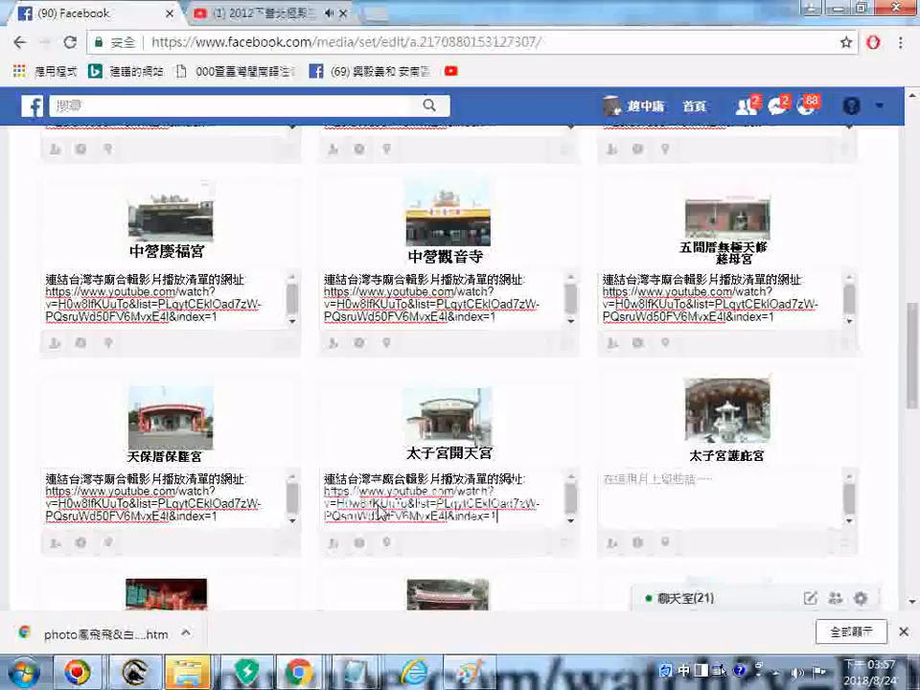
pyautogui.click(698, 495)
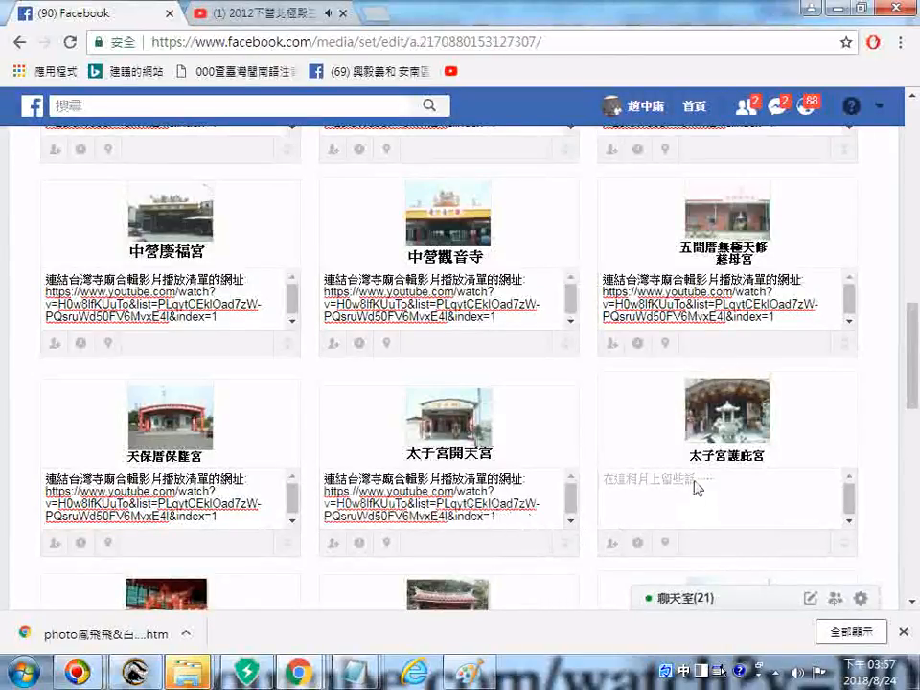
pyautogui.hotkey('ctrl', 'v')
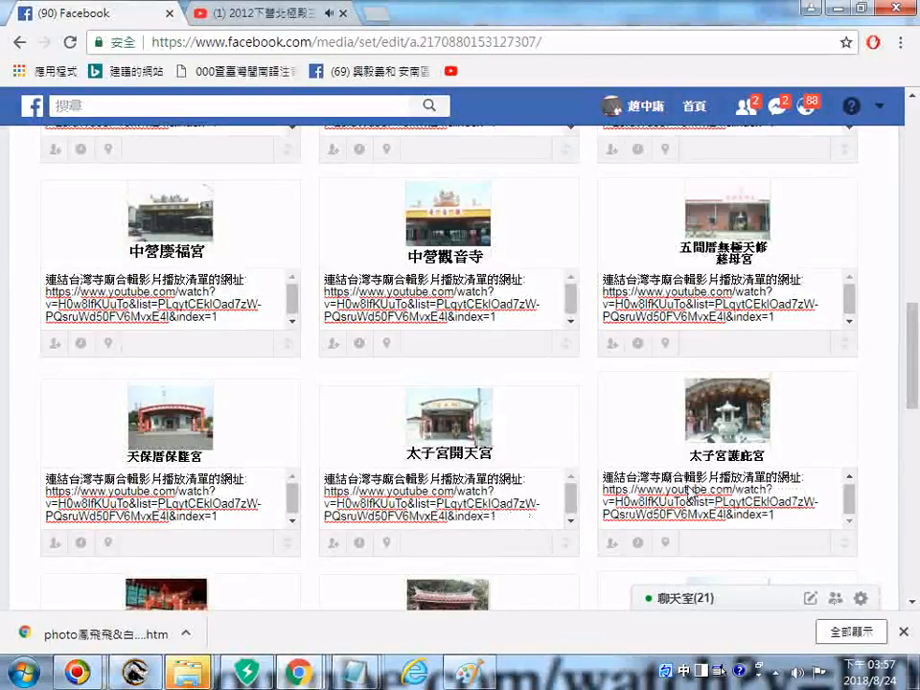
# Paste the copied heading and YouTube playlist link into the empty captions of 水+土頭港俊天宮 and 台南市孔子廟.
pyautogui.scroll(-1, 872, 470)
pyautogui.scroll(-3, 872, 470)
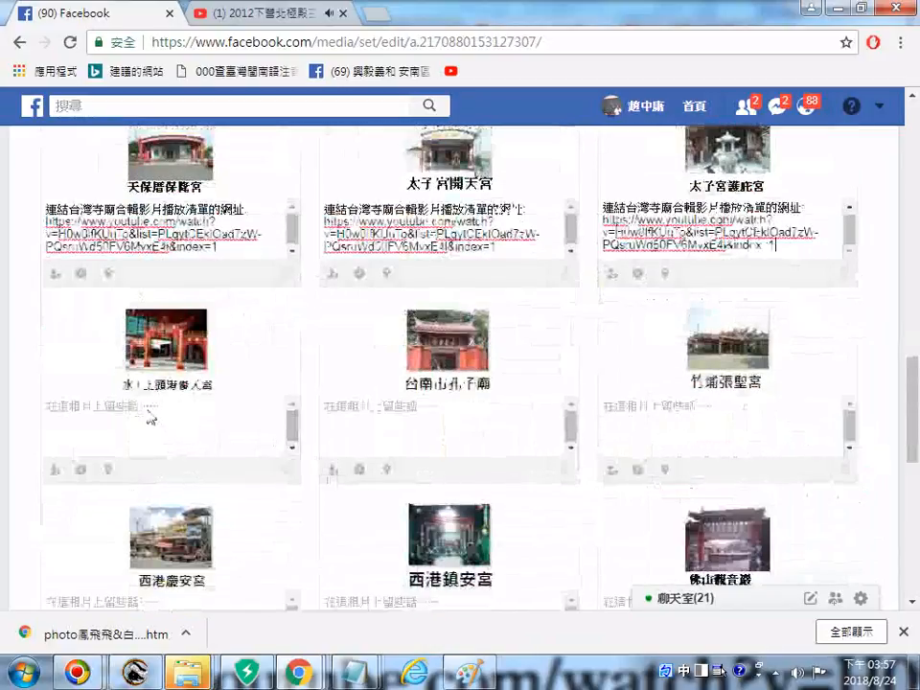
pyautogui.click(156, 406)
pyautogui.hotkey('ctrl', 'v')
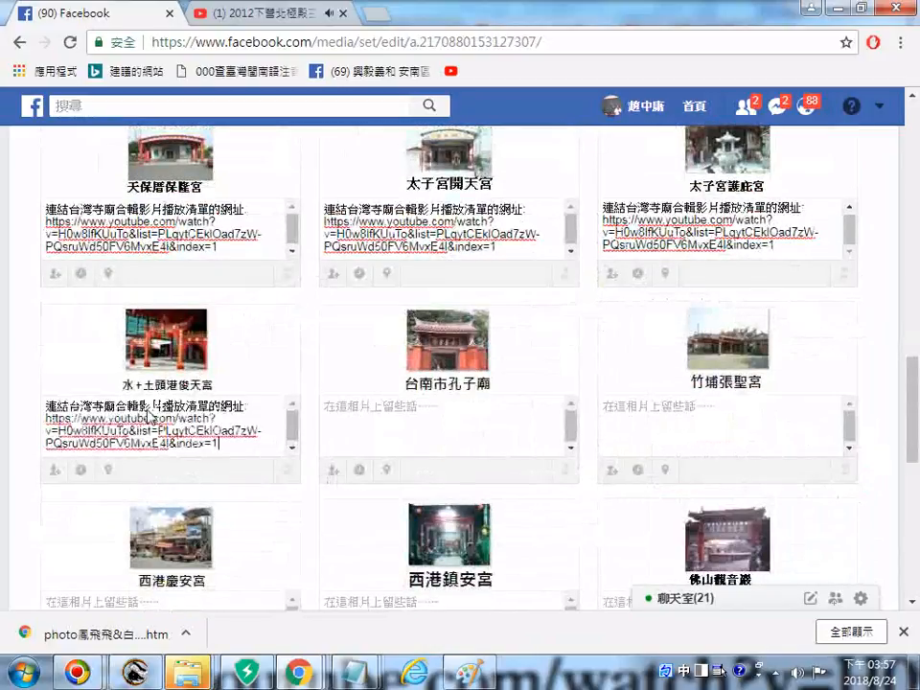
pyautogui.click(375, 429)
pyautogui.hotkey('ctrl', 'v')
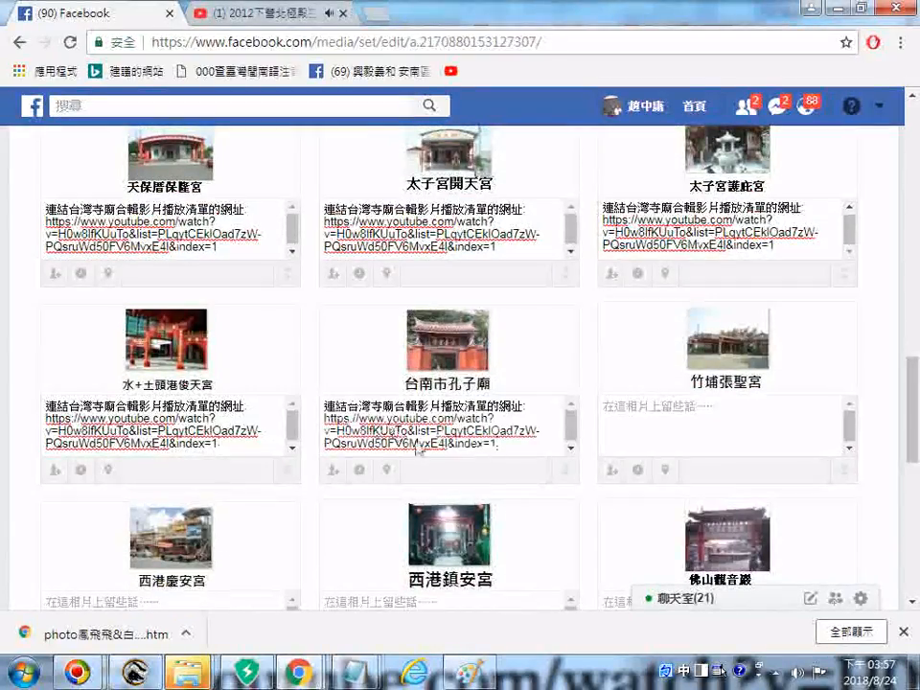
# Paste the copied heading and YouTube playlist link into the empty captions of 竹埔張聖宮, 西港慶安宮, 西港鎮安宮 and 佛山觀音巖.
pyautogui.click(612, 410)
pyautogui.hotkey('ctrl', 'v')
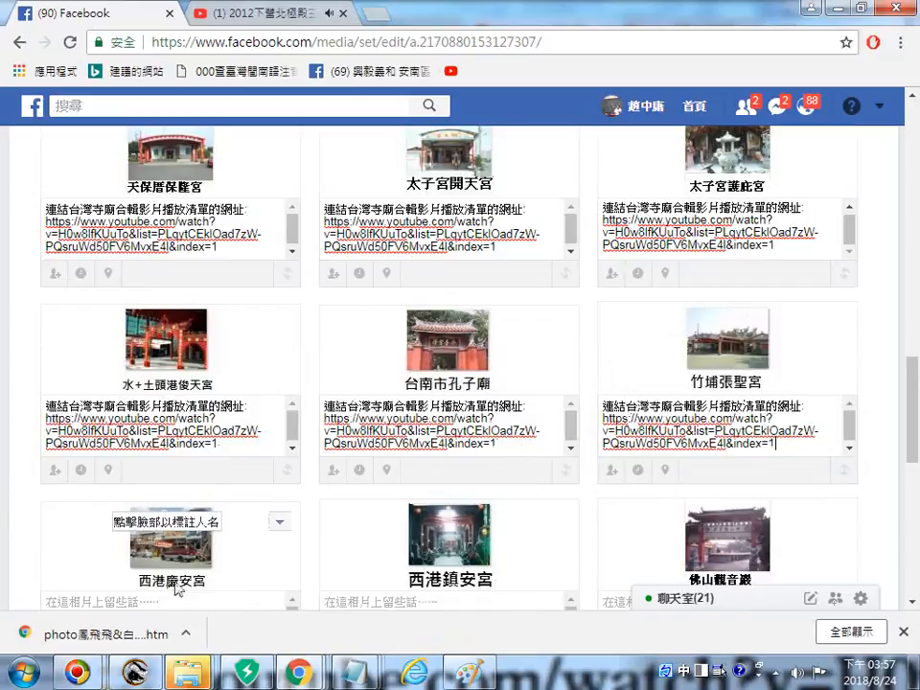
pyautogui.scroll(-2, 191, 470)
pyautogui.click(178, 456)
pyautogui.hotkey('ctrl', 'v')
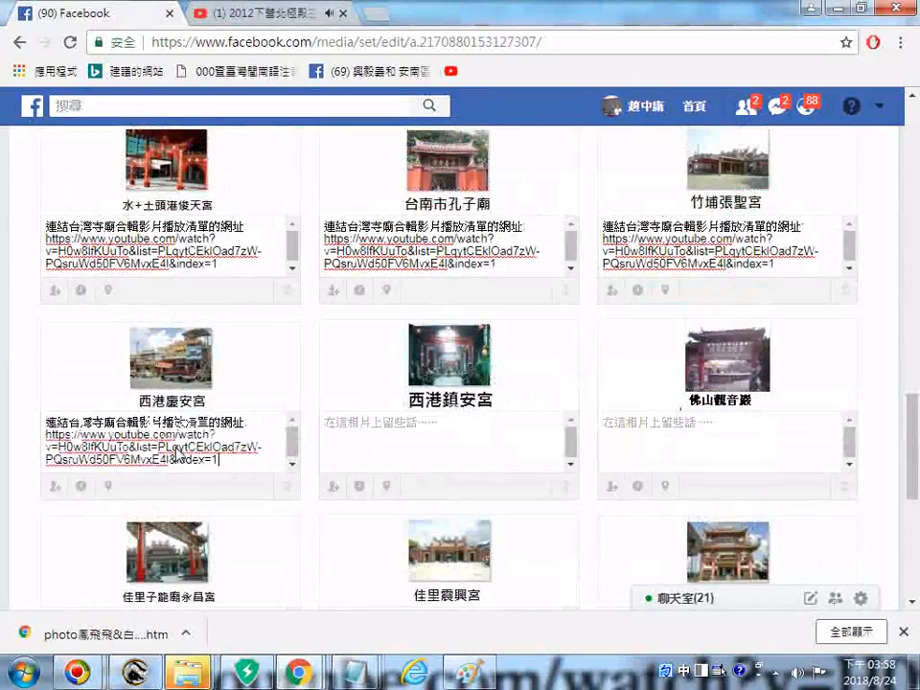
pyautogui.click(388, 434)
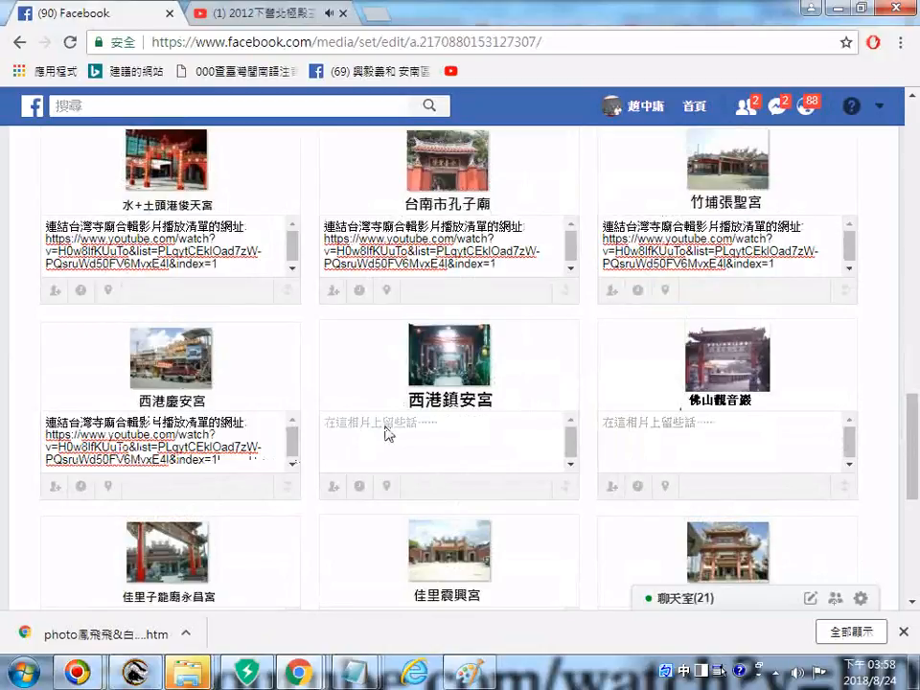
pyautogui.hotkey('ctrl', 'v')
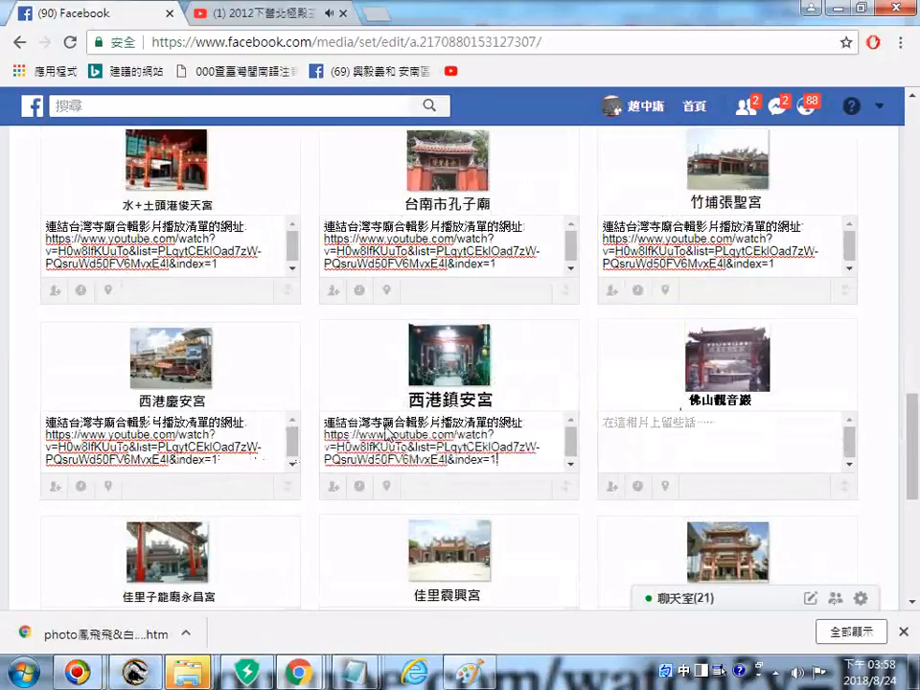
pyautogui.click(668, 444)
pyautogui.hotkey('ctrl', 'v')
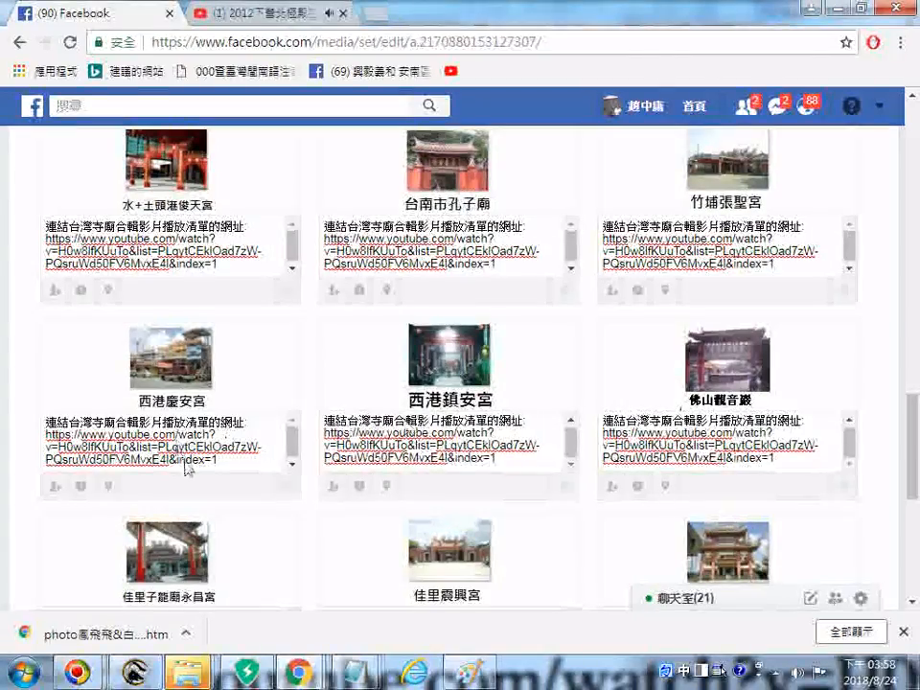
# Paste the copied heading and YouTube playlist link into the empty captions of 佳里子龍廟永昌宮, 佳里震興宮 and 佳里鎮山宮.
pyautogui.scroll(-1, 206, 498)
pyautogui.scroll(-1, 119, 522)
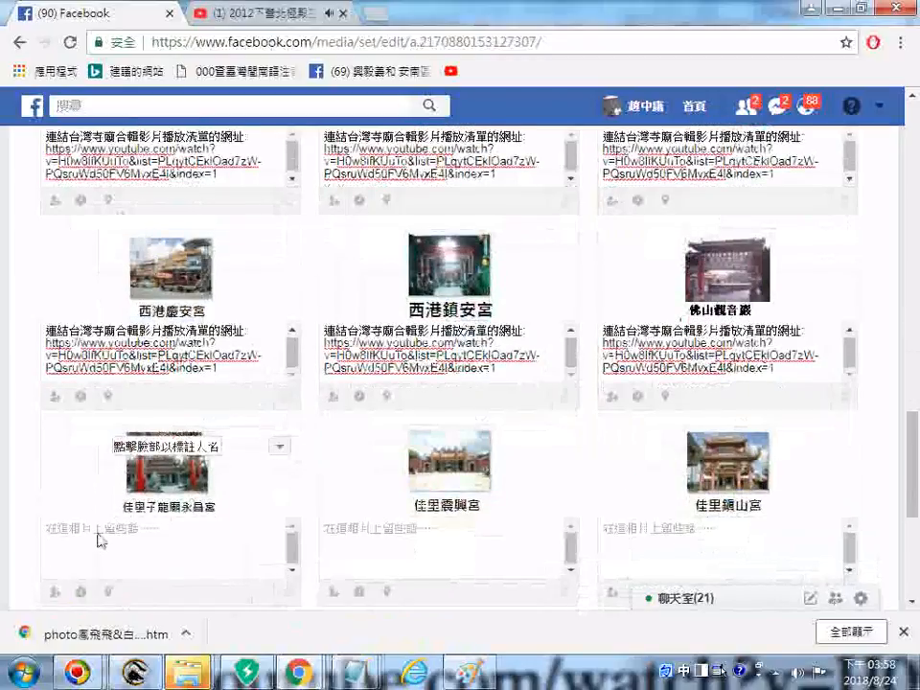
pyautogui.click(98, 538)
pyautogui.scroll(-3, 99, 538)
pyautogui.scroll(-1, 95, 541)
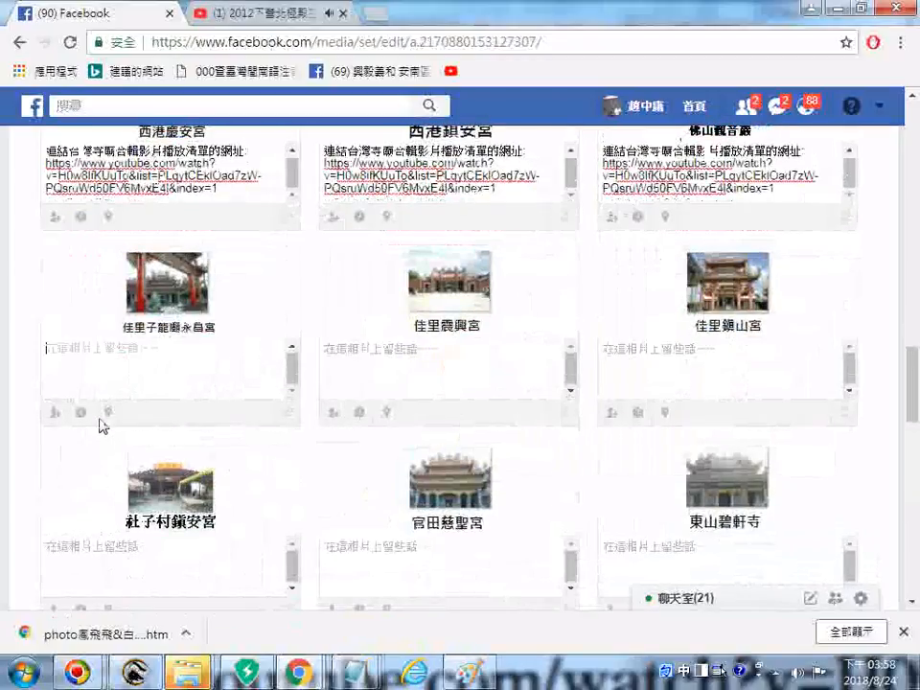
pyautogui.hotkey('ctrl', 'v')
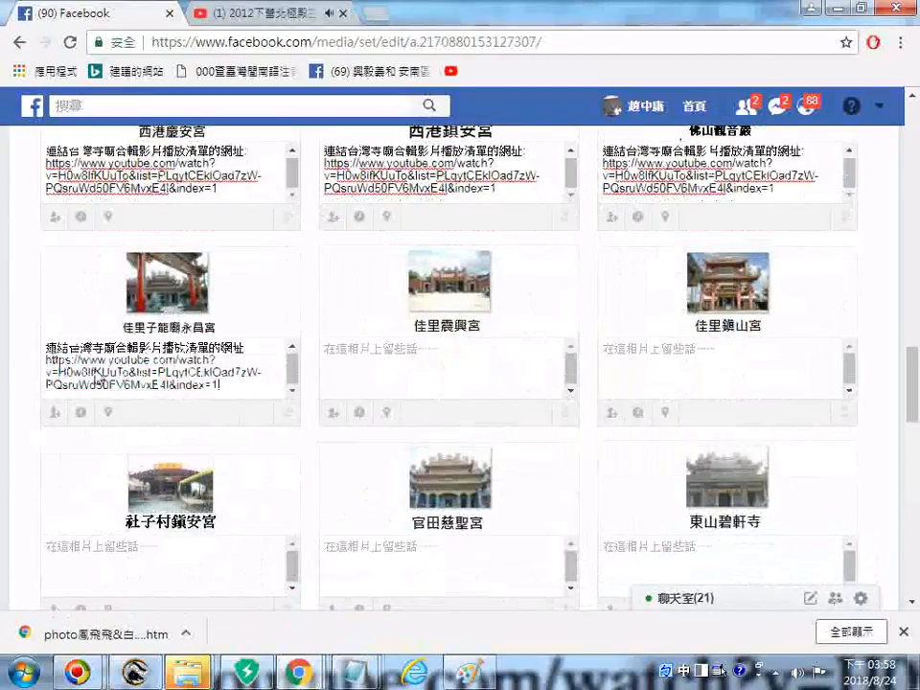
pyautogui.click(381, 367)
pyautogui.hotkey('ctrl', 'v')
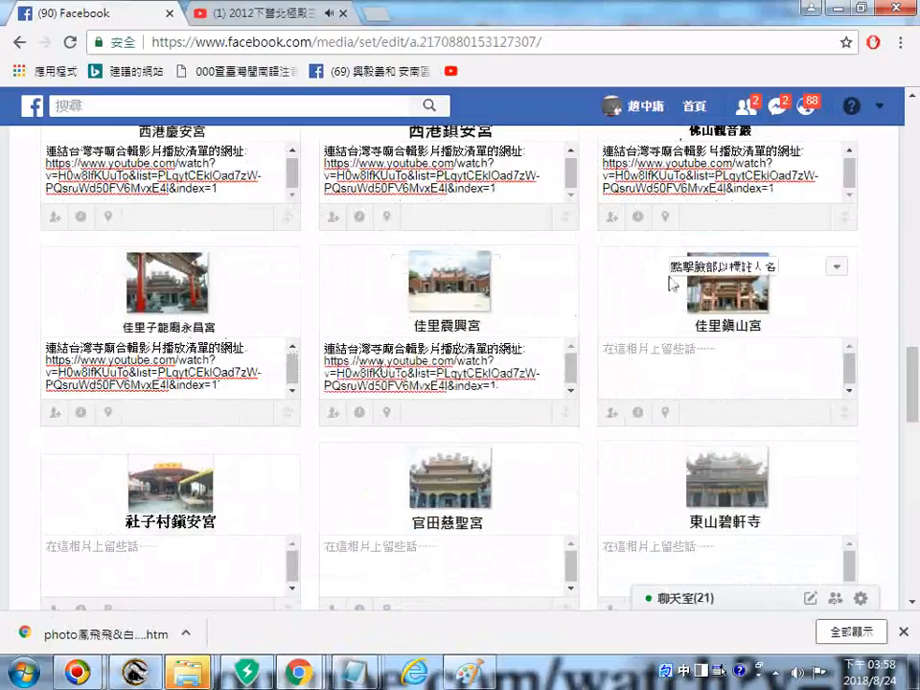
pyautogui.click(645, 361)
pyautogui.write('連結台灣寺廟合輯影片播放清單的網址: https://www.youtube.com/watch?v=H0w8lfKUuTo&list=PLqytCEklOad7zW-PQsruWd50FV6MvxE4l&index=1')
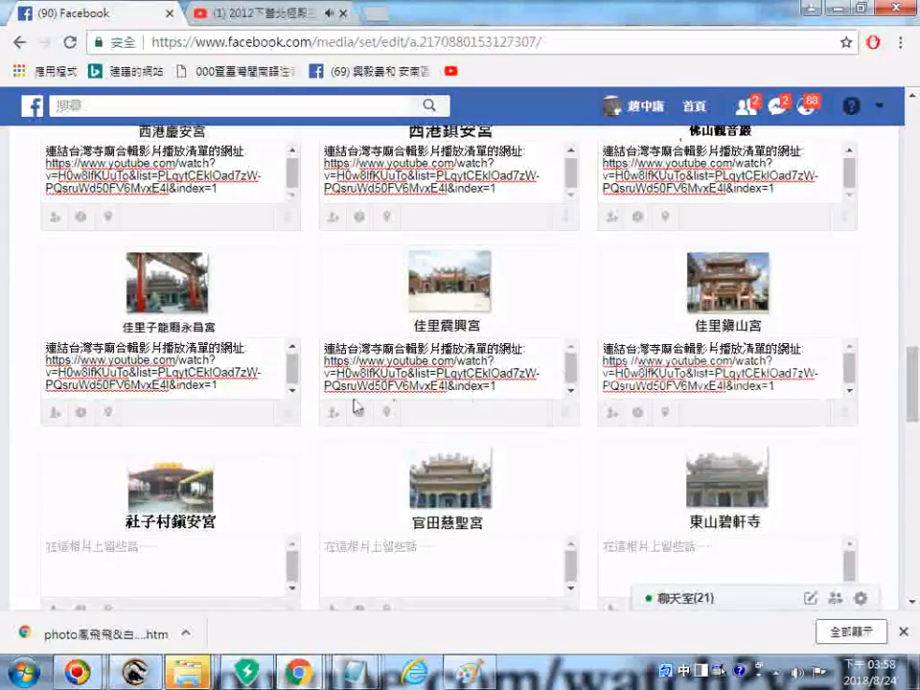
# Paste the copied heading and YouTube playlist link into the empty captions of 社子村鎮安宮, 官田慈聖宮 and 東山碧軒寺.
pyautogui.click(141, 569)
pyautogui.write('連結台灣寺廟合輯影片播放清單的網址: https://www.youtube.com/watch?v=H0w8lfKUuTo&list=PLqytCEklOad7zW-PQsruWd50FV6MvxE4l&index=1')
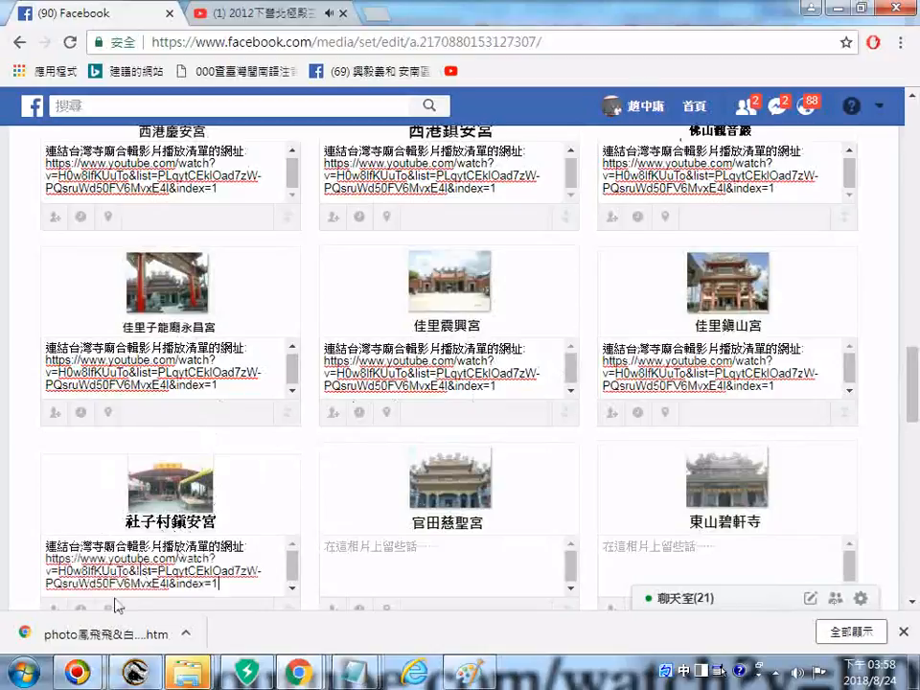
pyautogui.click(414, 561)
pyautogui.write('連結台灣寺廟合輯影片播放清單的網址: https://www.youtube.com/watch?v=H0w8lfKUuTo&list=PLqytCEklOad7zW-PQsruWd50FV6MvxE4l&index=1')
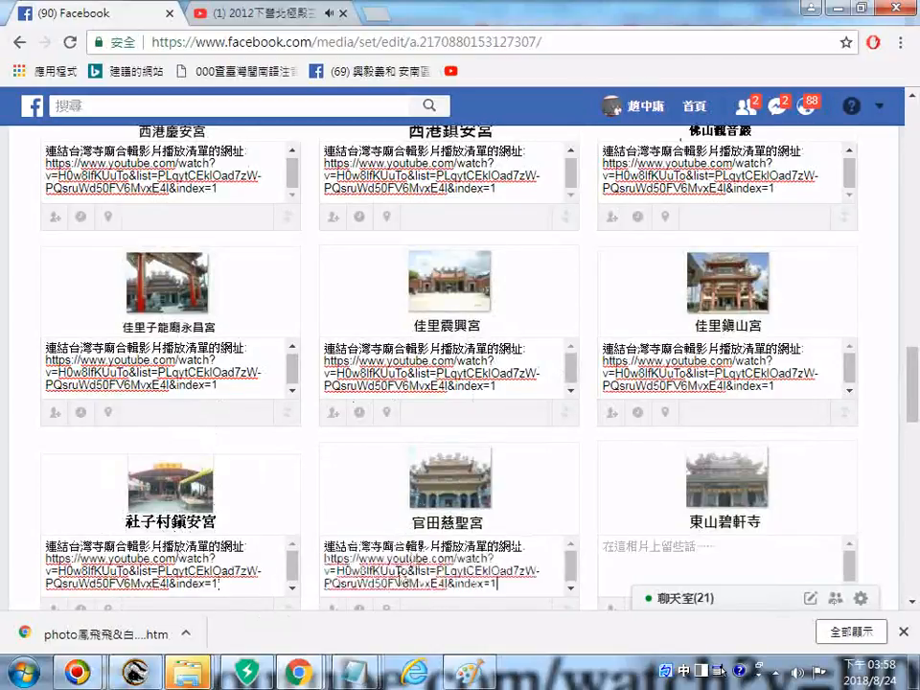
pyautogui.scroll(-2, 629, 484)
pyautogui.click(658, 387)
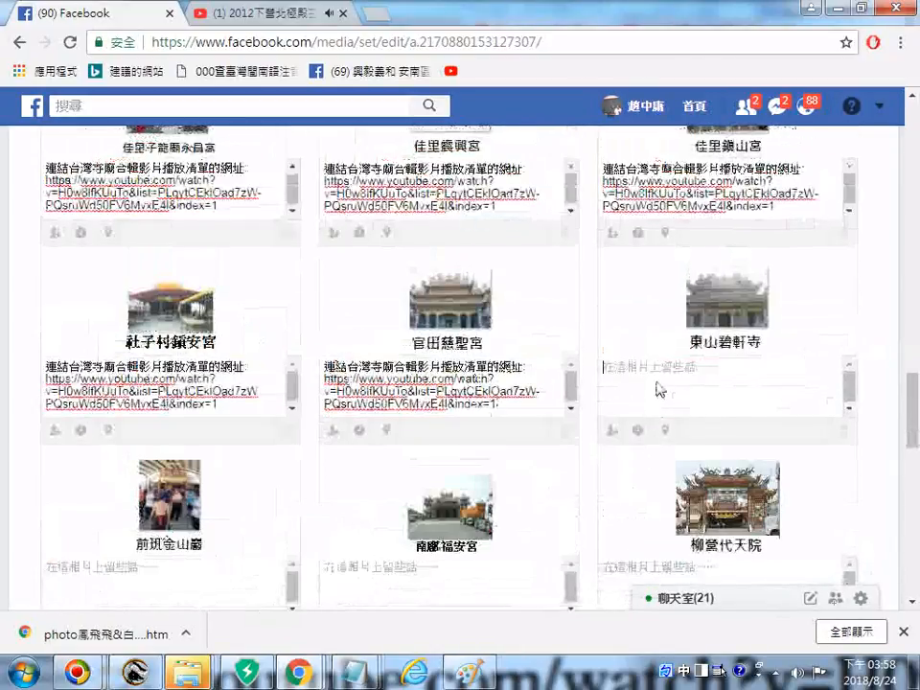
pyautogui.write('連結台灣寺廟合輯影片播放清單的網址: https://www.youtube.com/watch?v=H0w8lfKUuTo&list=PLqytCEkIOad7zW-PQsruWd50FV6MvxE4I&index=1')
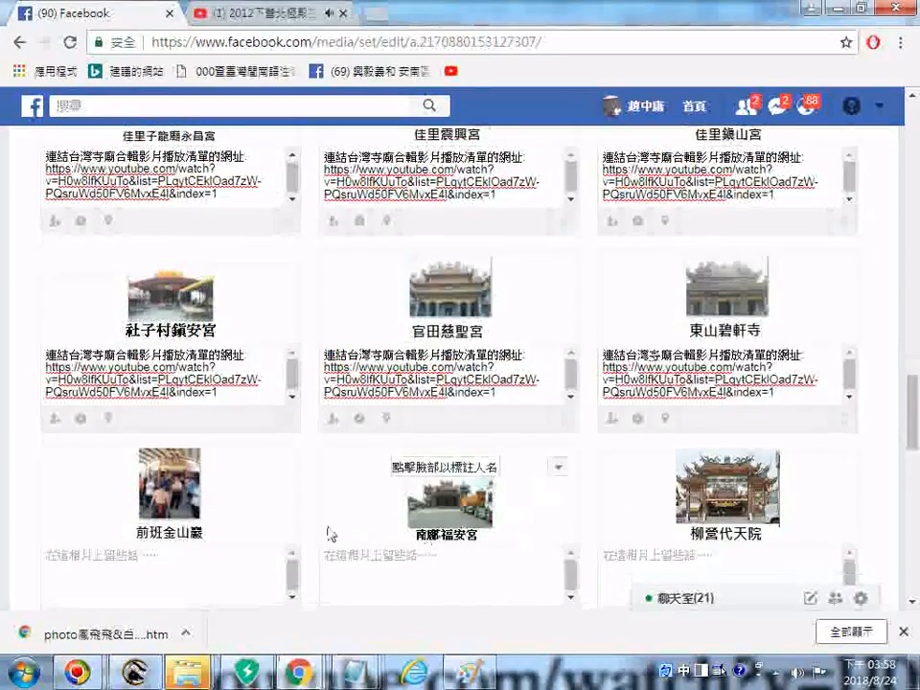
# Paste the copied heading and YouTube playlist link into the empty captions of 前班金山巖, 南廍福安宮 and 柳營代天院.
pyautogui.scroll(-2, 161, 417)
pyautogui.click(161, 417)
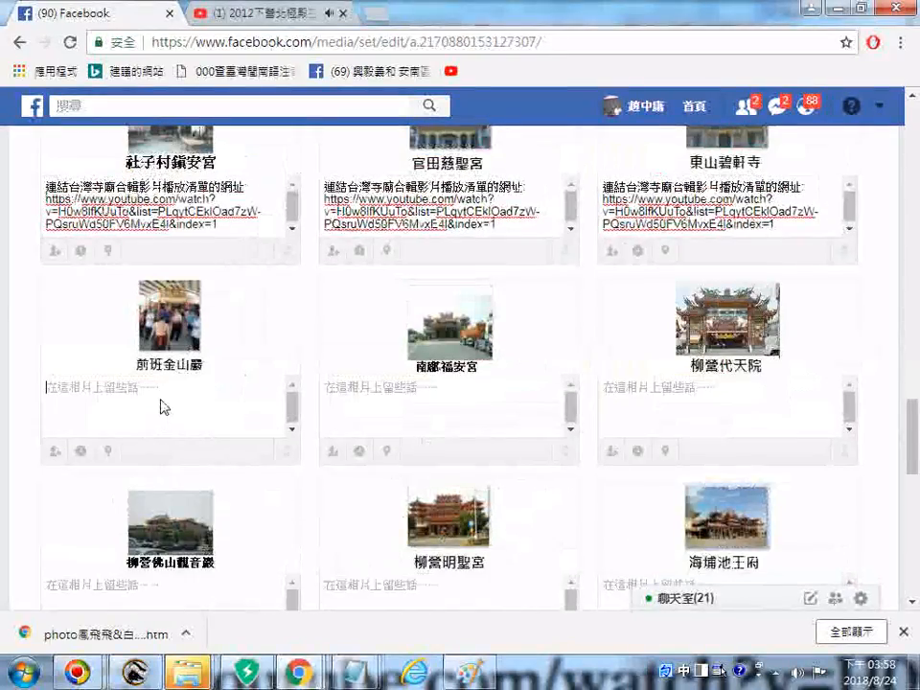
pyautogui.write('連結台灣寺廟合輯影片播放清單的網址: https://www.youtube.com/watch?v=H0w8lfKUuTo&list=PLqytCEklOad7zW-PQsruWd50FV6MvxE4l&index=1')
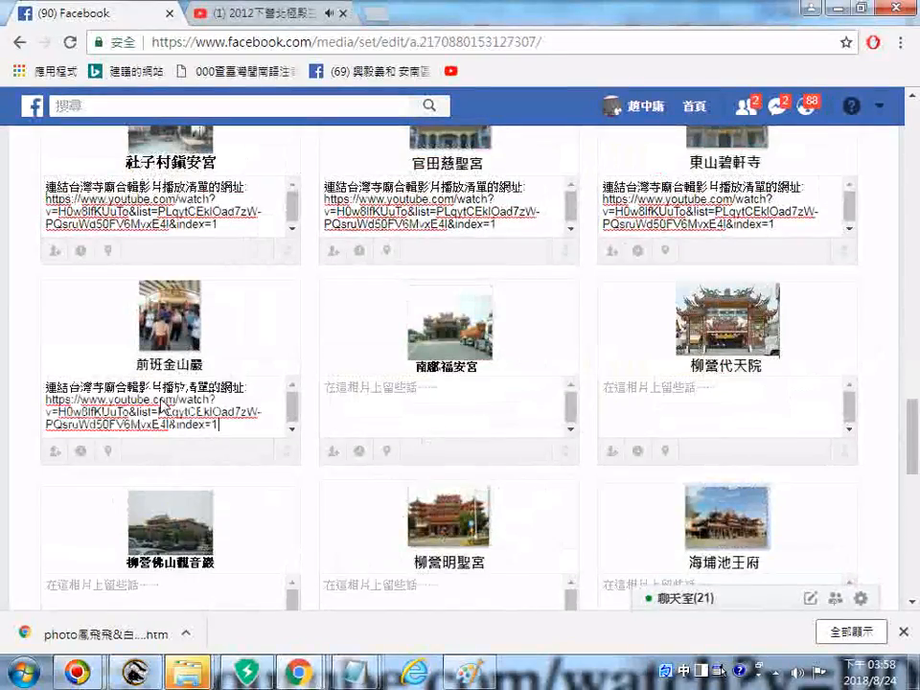
pyautogui.click(397, 407)
pyautogui.write('連結台灣寺廟合輯影片播放清單的網址: https://www.youtube.com/watch?v=H0w8lfKUuTo&list=PLqytCEklOad7zW-PQsruWd50FV6MvxE4I&index=1')
pyautogui.click(641, 396)
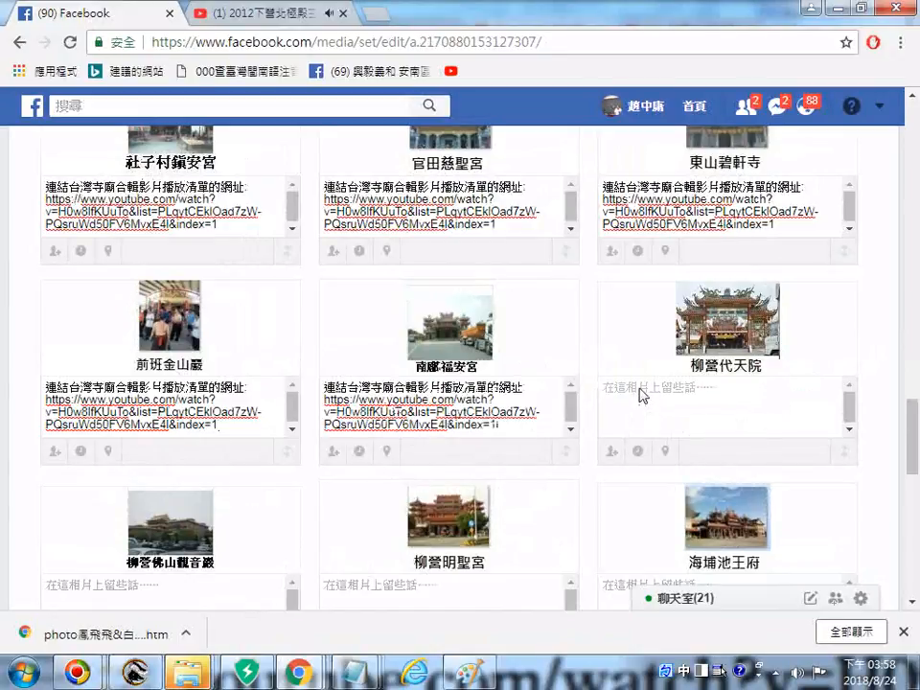
pyautogui.write('連結台灣寺廟合輯影片播放清單的網址: https://www.youtube.com/watch?v=H0w8lfKUuTo&list=PLqytCEklOad7zW-PQsruWd50FV6MvxE4l&index=1')
# Paste the copied heading and YouTube playlist link into the empty captions of 柳營佛山觀音巖, 柳營明聖宮 and 海埔池王府.
pyautogui.scroll(-1, 308, 477)
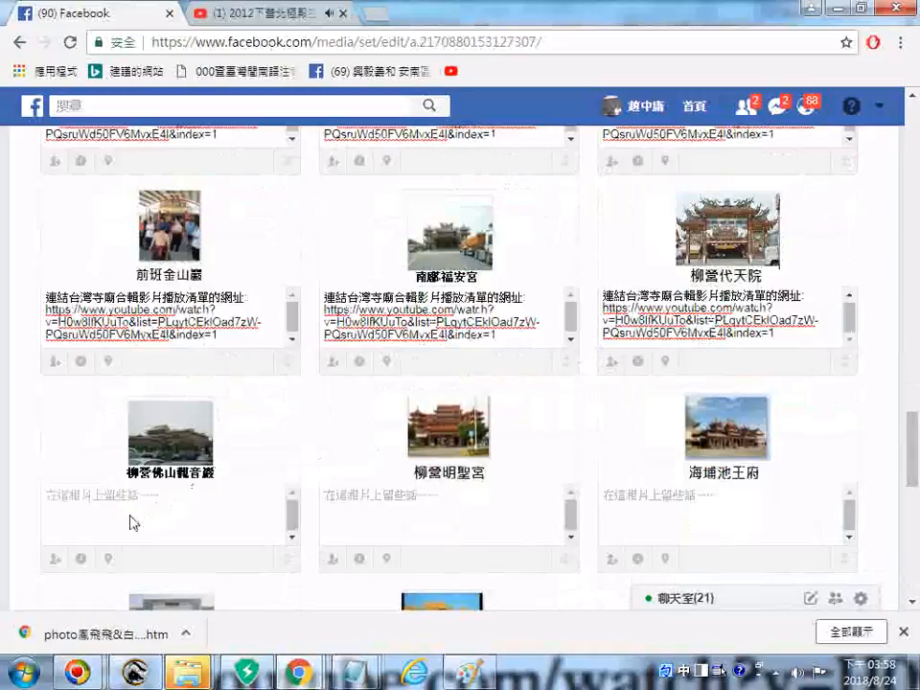
pyautogui.click(134, 523)
pyautogui.write('連結台灣寺廟合輯影片播放清單的網址: https://www.youtube.com/watch?v=H0w8lfKUuTo&list=PLqytCEklOad7zW-PQsruWd50FV6MvxE4l&index=1')
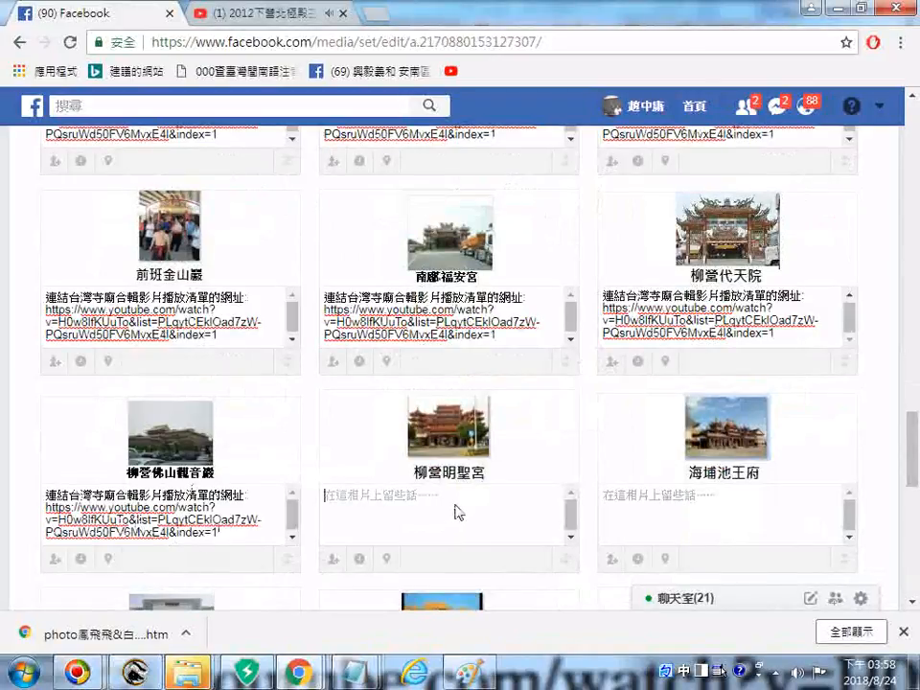
pyautogui.write('連結台灣寺廟合輯影片播放清單的網址: https://www.youtube.com/watch?v=H0w8lfKUuTo&list=PLqytCEklOad7zW-PQsruWd50FV6MvxE4l&index=1')
pyautogui.click(677, 494)
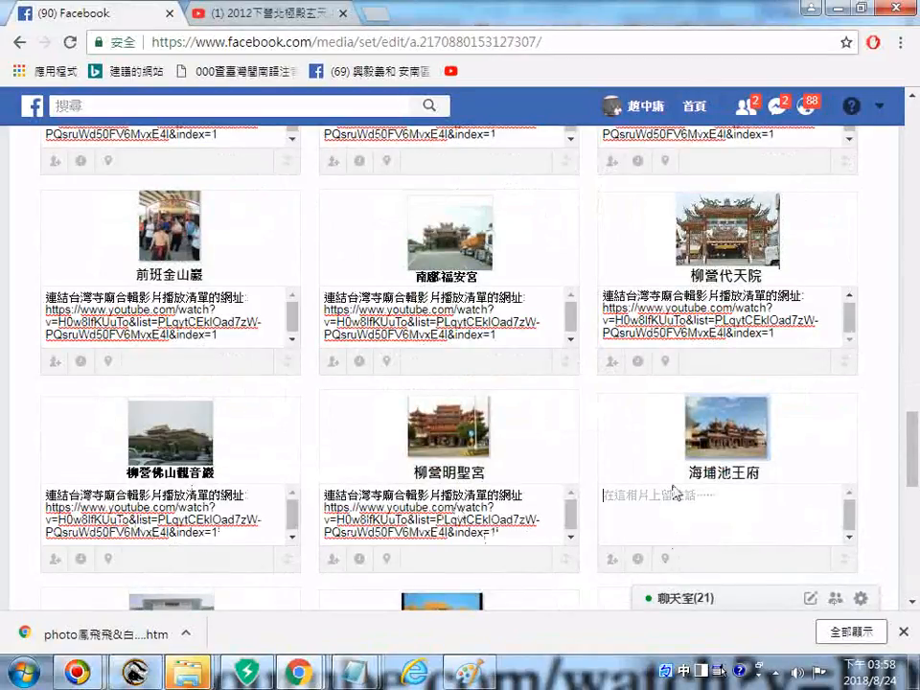
pyautogui.write('連結台灣寺廟合輯影片播放清單的網址: https://www.youtube.com/watch?v=H0w8lfKUuTo&list=PLqytCEklOad7zW-PQsruWd50FV6MvxE4l&index=1')
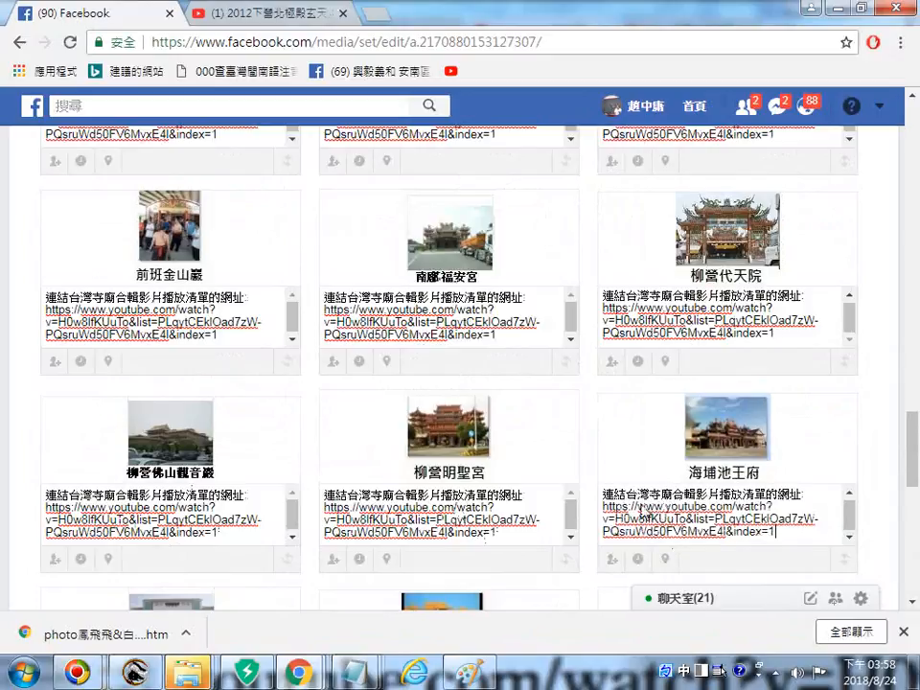
# Paste the copied heading and YouTube playlist link into the empty captions of 神源山莊五聖宮, 神源山莊義和聖堂 and 麻豆文衡殿.
pyautogui.scroll(-3, 644, 508)
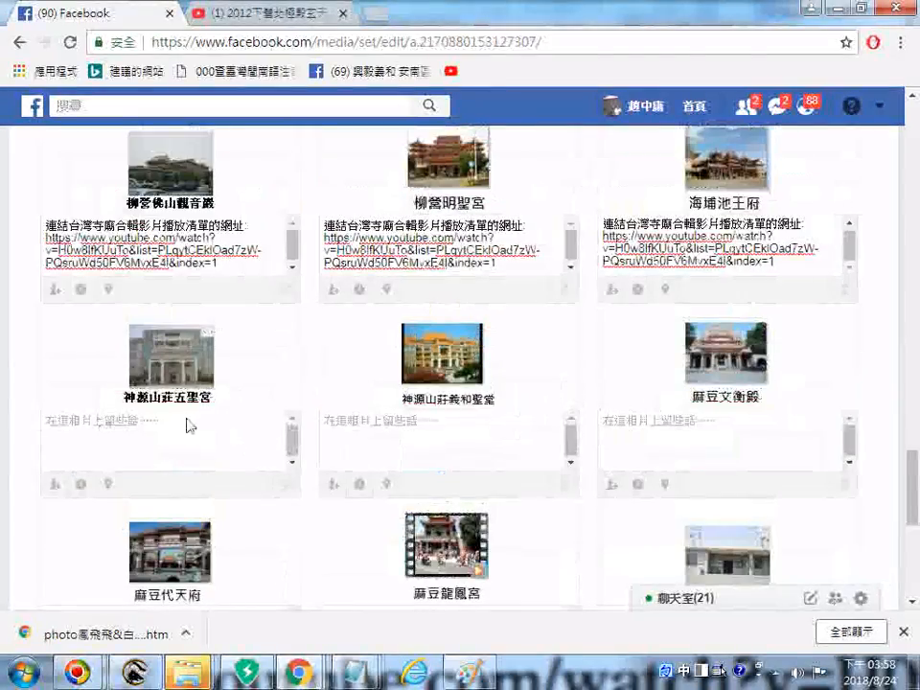
pyautogui.write('連結台灣寺廟合輯影片播放清單的網址: https://www.youtube.com/watch?v=H0w8lfKUuTo&list=PLqytCEklOad7zW-PQsruWd50FV6MvxE4l&index=1')
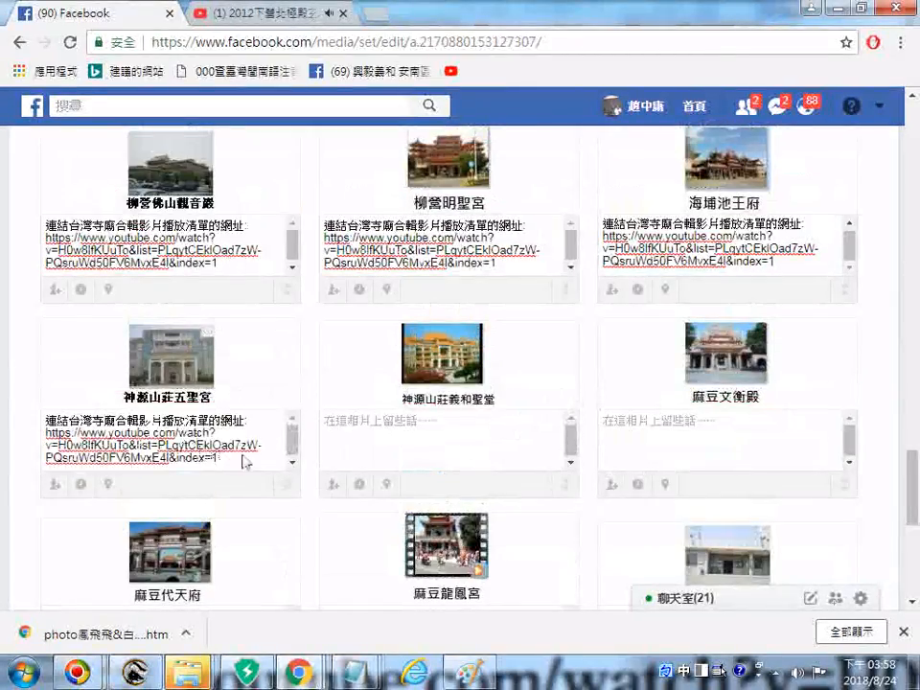
pyautogui.click(354, 427)
pyautogui.write('連結台灣寺廟合輯影片播放清單的網址: https://www.youtube.com/watch?v=H0w8lfKUuTo&list=PLqytCEklOad7zW-PQsruWd50FV6MvxE4l&index=1')
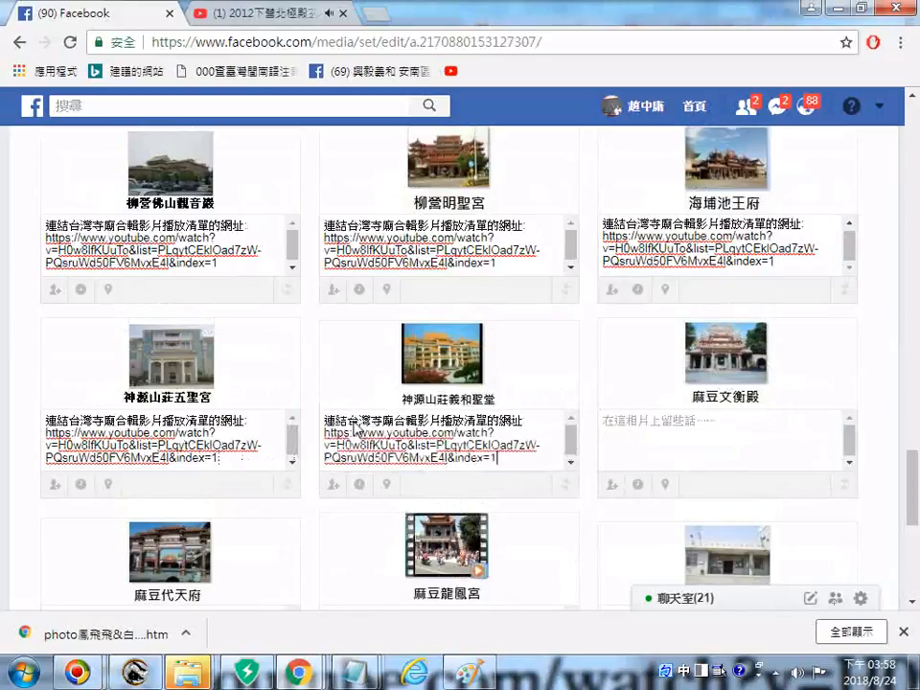
pyautogui.click(739, 445)
pyautogui.write('連結台灣寺廟合輯影片播放清單的網址: https://www.youtube.com/watch?v=H0w8lfKUuTo&list=PLqytCEklOad7zW-PQsruWd50FV6MvxE4l&index=1')
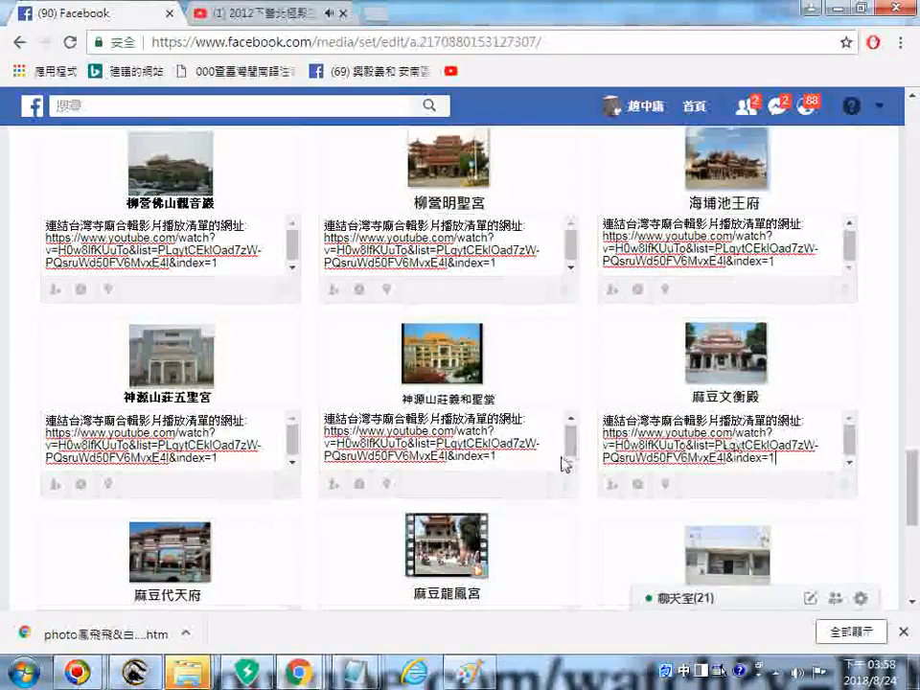
# Paste the copied heading and YouTube playlist link into the empty captions of 麻豆代天府, 麻豆龍鳳宮 and 麻油寮慶華宮.
pyautogui.scroll(-1, 331, 502)
pyautogui.scroll(-3, 331, 503)
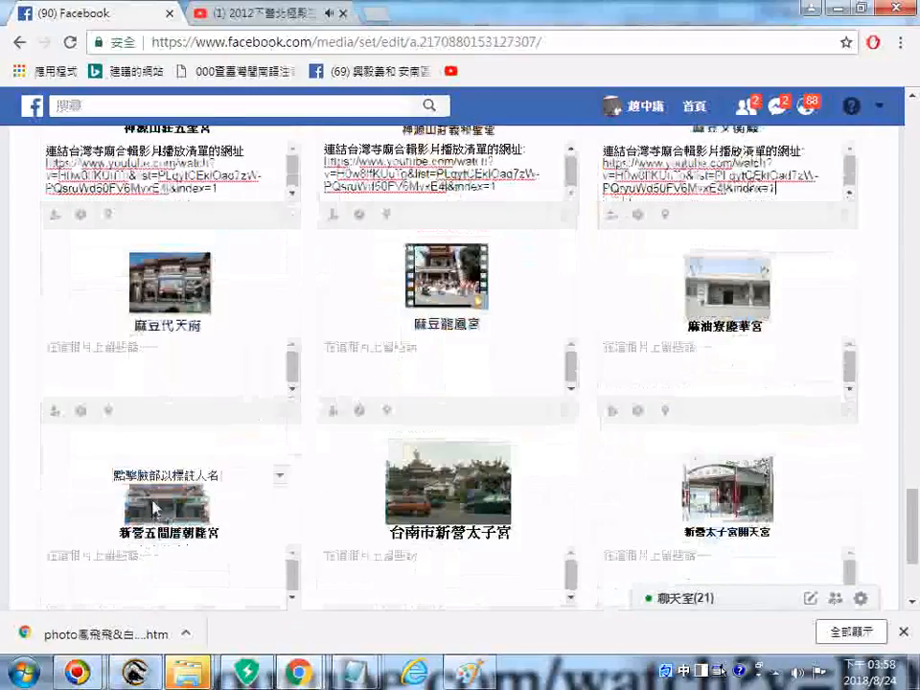
pyautogui.click(175, 383)
pyautogui.write('連結台灣寺廟合輯影片播放清單的網址: https://www.youtube.com/watch?v=H0w8lfKUuTo&list=PLqytCEklOad7zW-PQsruWd50FV6MvxE4l&index=1')
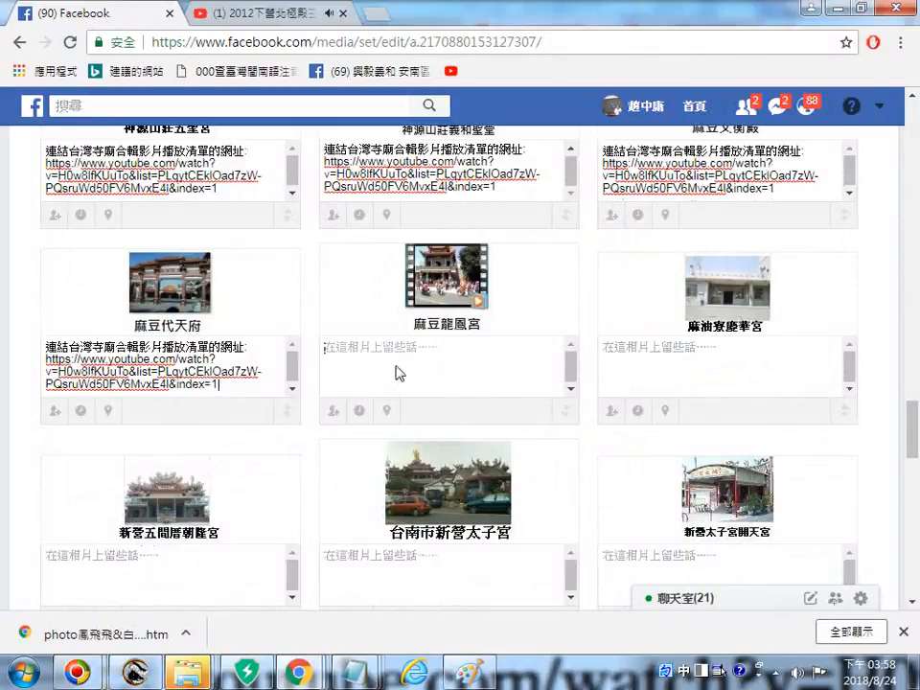
pyautogui.write('連結台灣寺廟合輯影片播放清單的網址: https://www.youtube.com/watch?v=H0w8lfKUuTo&list=PLqytCEklOad7zW-PQsruWd50FV6MvxE4l&index=1')
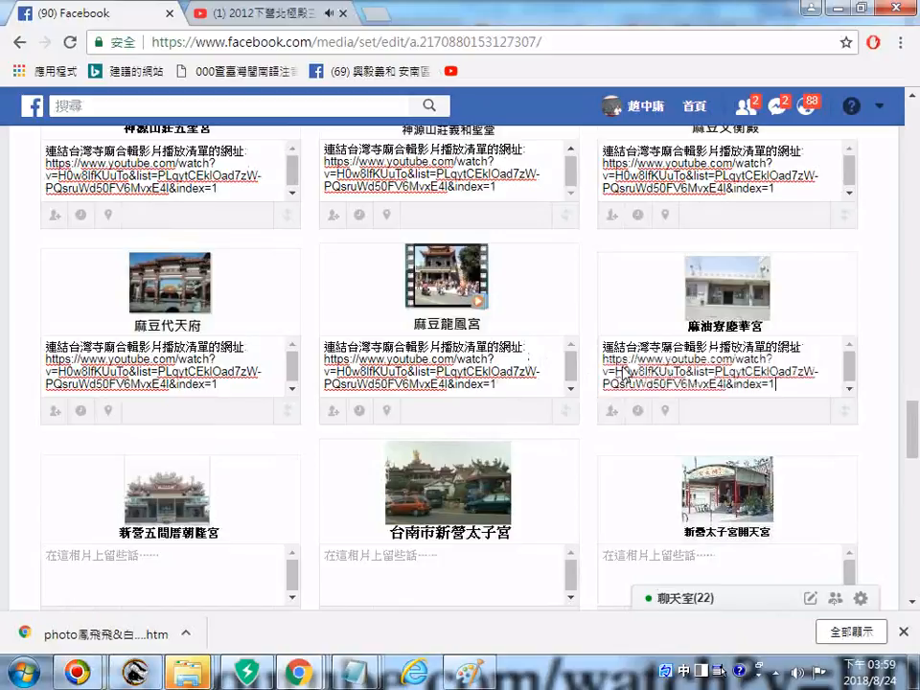
# Paste the copied heading and YouTube playlist link into the empty captions of 新營五間厝朝隆宮, 台南市新營太子宮 and 新營太子宮開天宮.
pyautogui.scroll(-2, 170, 408)
pyautogui.click(167, 396)
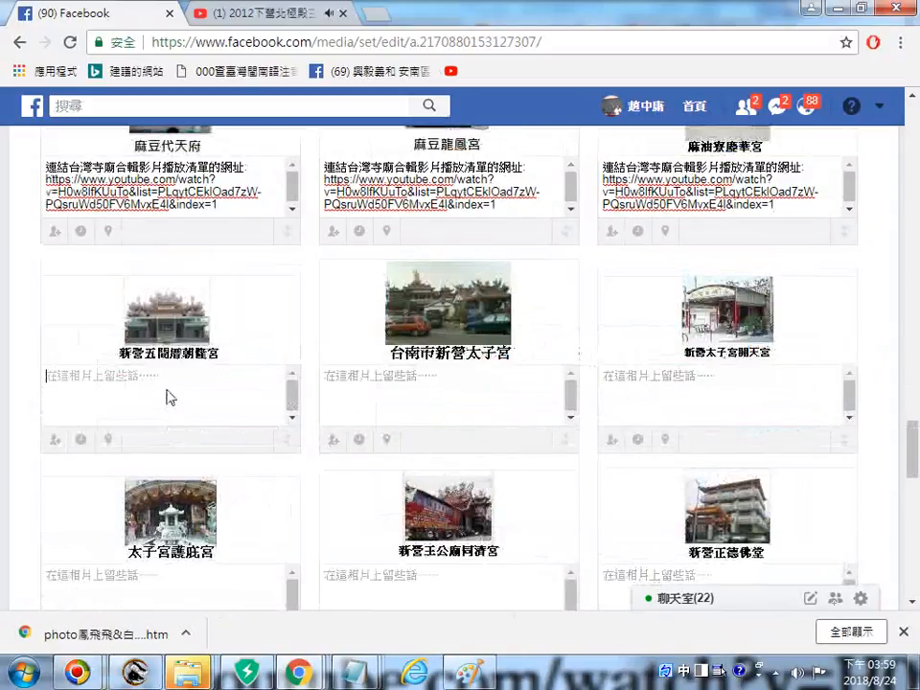
pyautogui.write('連結台灣寺廟合輯影片播放清單的網址: https://www.youtube.com/watch?v=H0w8lfKUuTo&list=PLqytCEklOad7zW-PQsruWd50FV6MvxE4I&index=1')
pyautogui.click(421, 376)
pyautogui.write('連結台灣寺廟合輯影片播放清單的網址: https://www.youtube.com/watch?v=H0w8lfKUuTo&list=PLqytCEklOad7zW-PQsruWd50FV6MvxE4l&index=1')
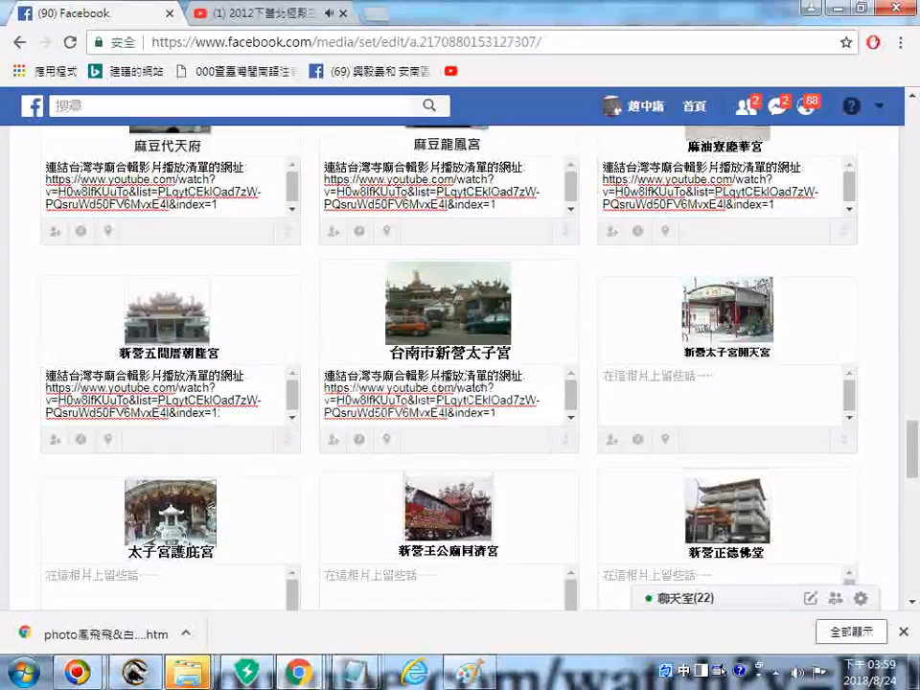
pyautogui.click(650, 383)
pyautogui.write('連結台灣寺廟合輯影片播放清單的網址: https://www.youtube.com/watch?v=H0w8lfKUuTo&list=PLqytCEklOad7zW-PQsruWd50FV6MvxE4l&index=1')
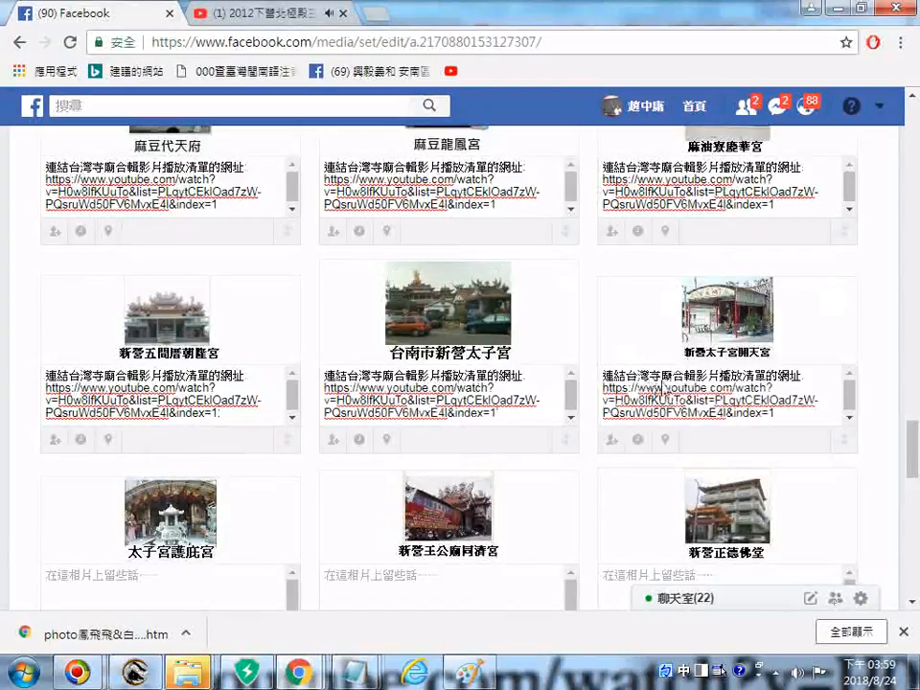
# Paste the copied heading and YouTube playlist link into the empty captions of 太子宮護庇宮, 新營王公廟同濟宮 and 新營正德佛堂.
pyautogui.scroll(-2, 238, 414)
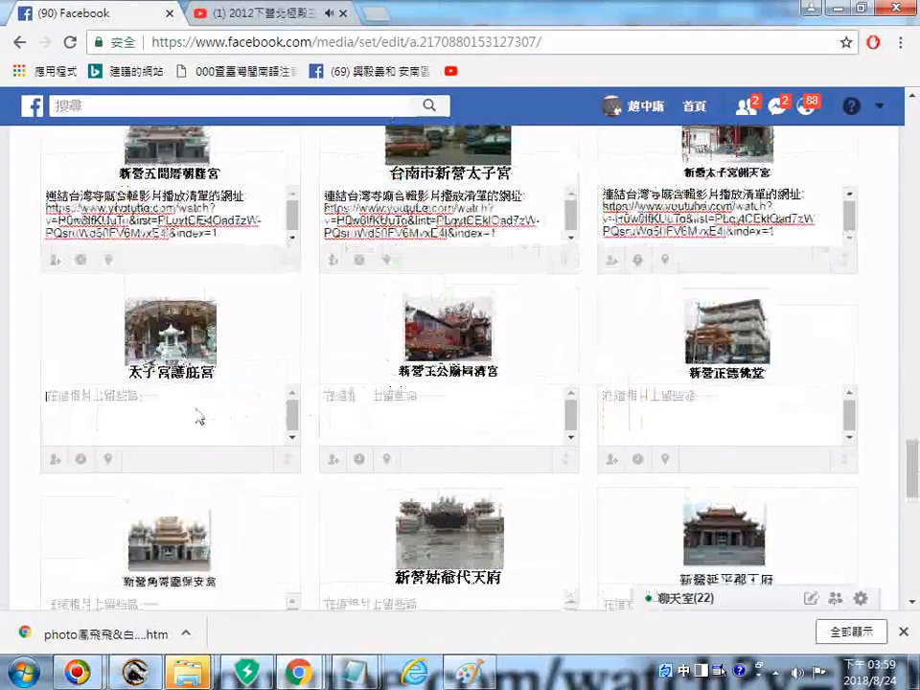
pyautogui.click(200, 417)
pyautogui.write('連結台灣寺廟合輯影片播放清單的網址: https://www.youtube.com/watch?v=H0w8lfKUuTo&list=PLqytCEklOad7zW-PQsruWd50FV6MvxE4l&index=1')
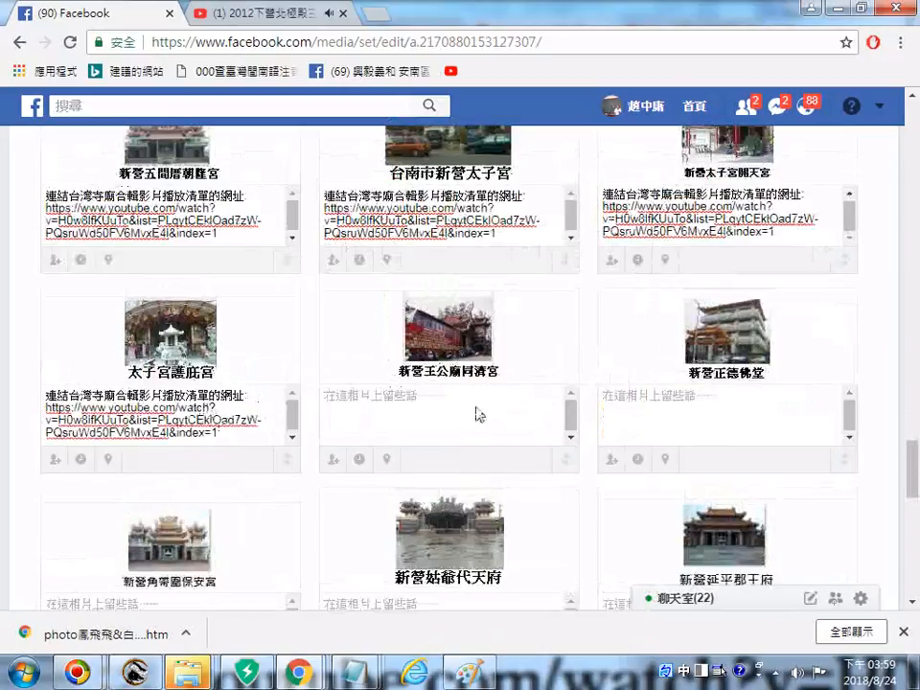
pyautogui.click(476, 412)
pyautogui.write('連結台灣寺廟合輯影片播放清單的網址: https://www.youtube.com/watch?v=H0w8lfKUuTo&list=PLqytCEklOad7zW-PQsruWd50FV6MvxE4l&index=1')
pyautogui.click(746, 396)
pyautogui.write('連結台灣寺廟合輯影片播放清單的網址: https://www.youtube.com/watch?v=H0w8lfKUuTo&list=PLqytCEklOad7zW-PQsruWd50FV6MvxE4l&index=1')
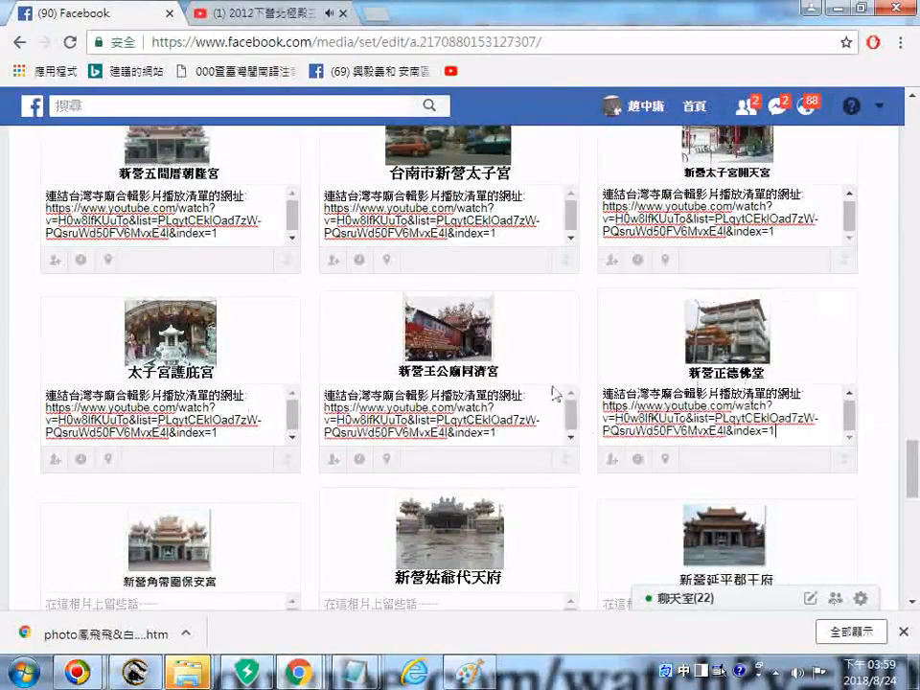
# Paste the copied heading and YouTube playlist link into the empty captions of 新營角帶圍保安宮, 新營姑爺代天府 and 新營延平郡王府.
pyautogui.scroll(-3, 386, 429)
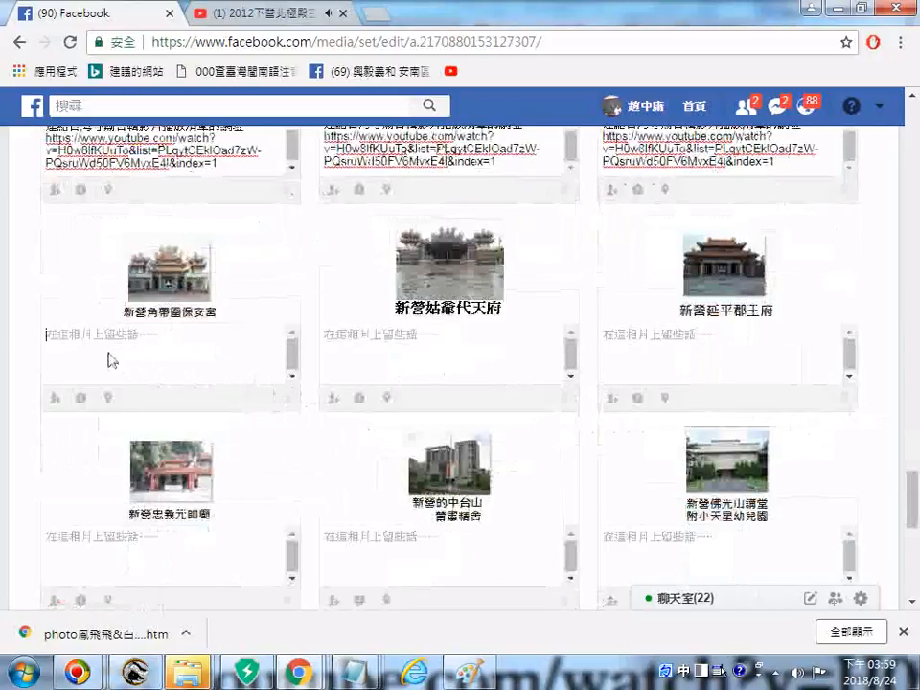
pyautogui.write('連結台灣寺廟合輯影片播放清單的網址 https://www.youtube.com/watch?v=H0w8lfKUuTo&list=PLqytCEklOad7zW-PQsruWd50FV6MvxE4l&index=1')
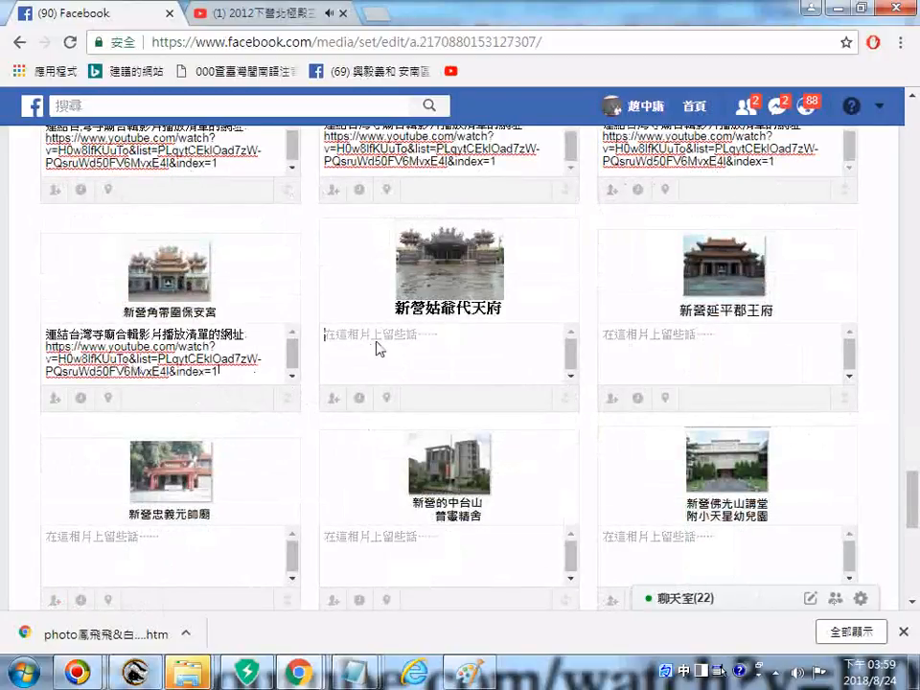
pyautogui.write('連結台灣寺廟合輯影片播放清單的網址: https://www.youtube.com/watch?v=H0w8IfKUuTo&list=PLqytCEklOad7zW-PQsruWd50FV6MvxE4I&index=1')
pyautogui.click(645, 337)
pyautogui.write('連結台灣寺廟合輯影片播放清單的網址: https://www.youtube.com/watch?v=H0w8lfKUuTo&list=PLqytCEklOad7zW-PQsruWd50FV6MvxE4I&index=1')
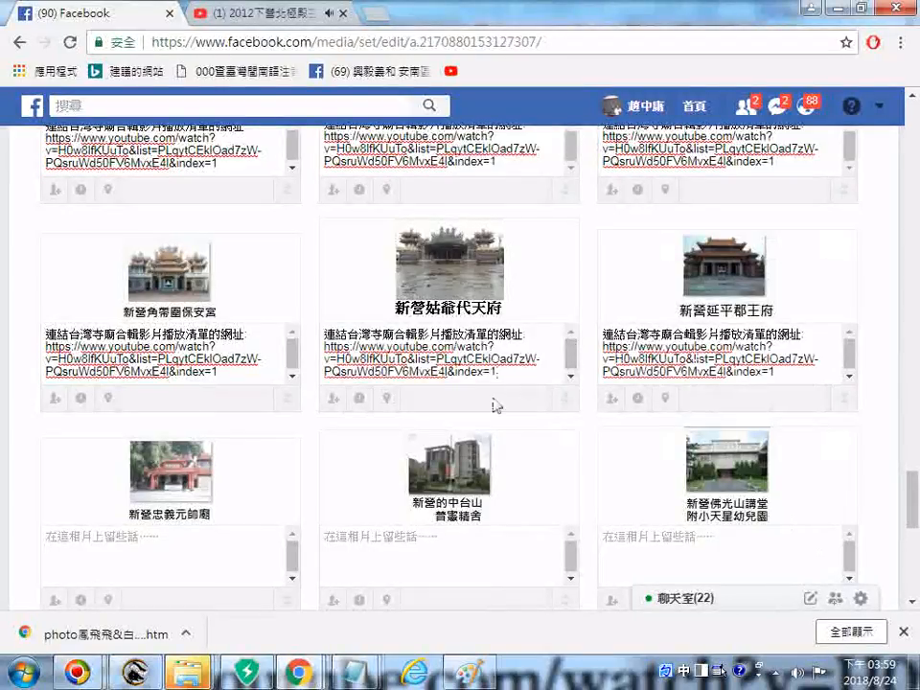
# Paste the copied heading and YouTube playlist link into the empty captions of 新營忠義元帥廟, 新營的中台山普憲精舍 and 新營佛光山講堂附小天星幼兒園.
pyautogui.scroll(-2, 492, 405)
pyautogui.click(178, 386)
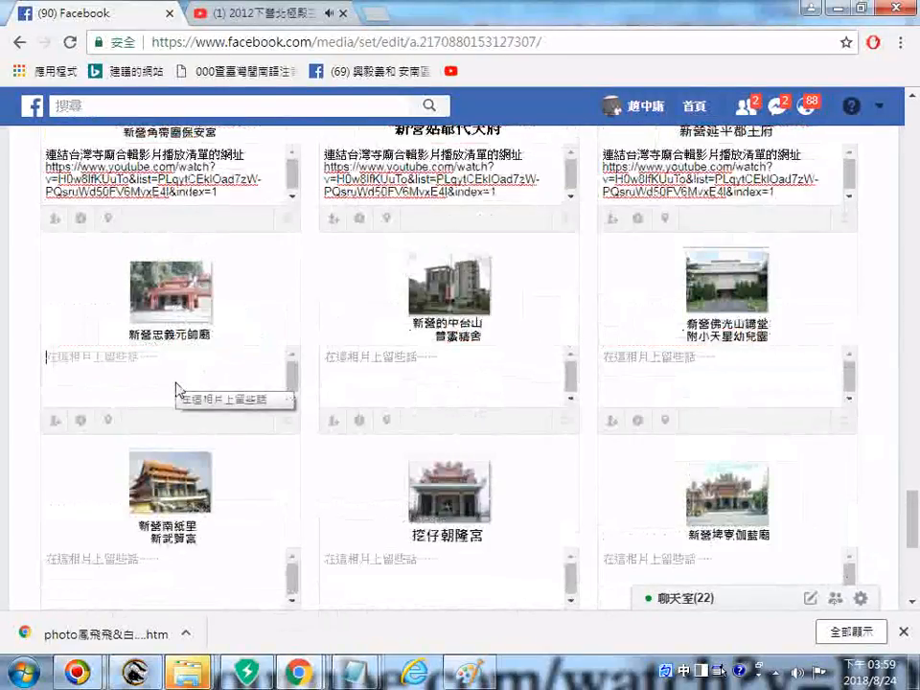
pyautogui.write('連結台灣寺廟合輯影片播放清單的網址 https://www.youtube.com/watch?v=H0w8lfKUuTo&list=PLqytCEklOad7zW-PQsruWd50FV6MvxE4l&index=1')
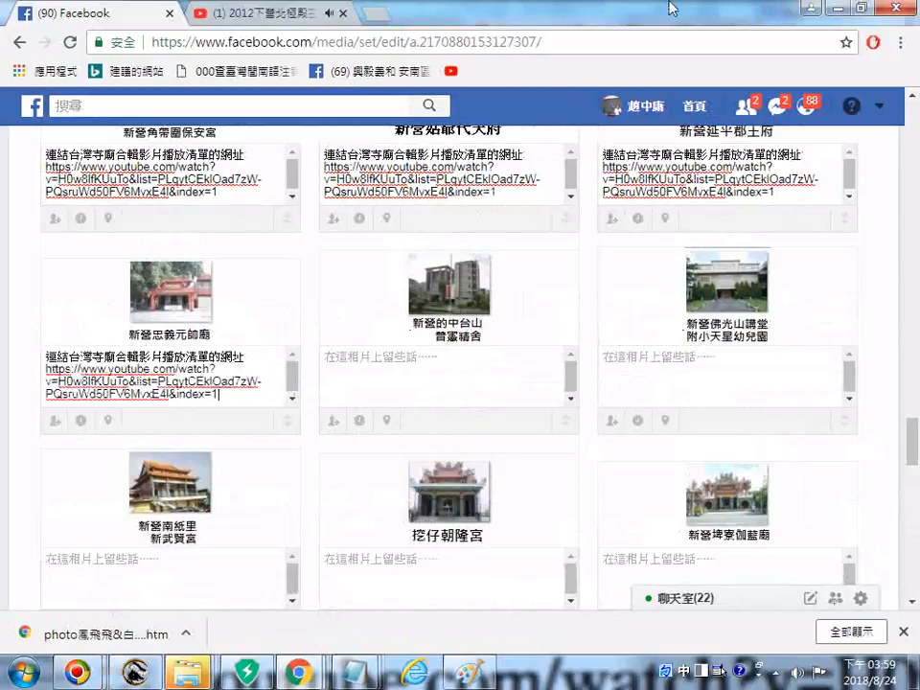
pyautogui.click(376, 370)
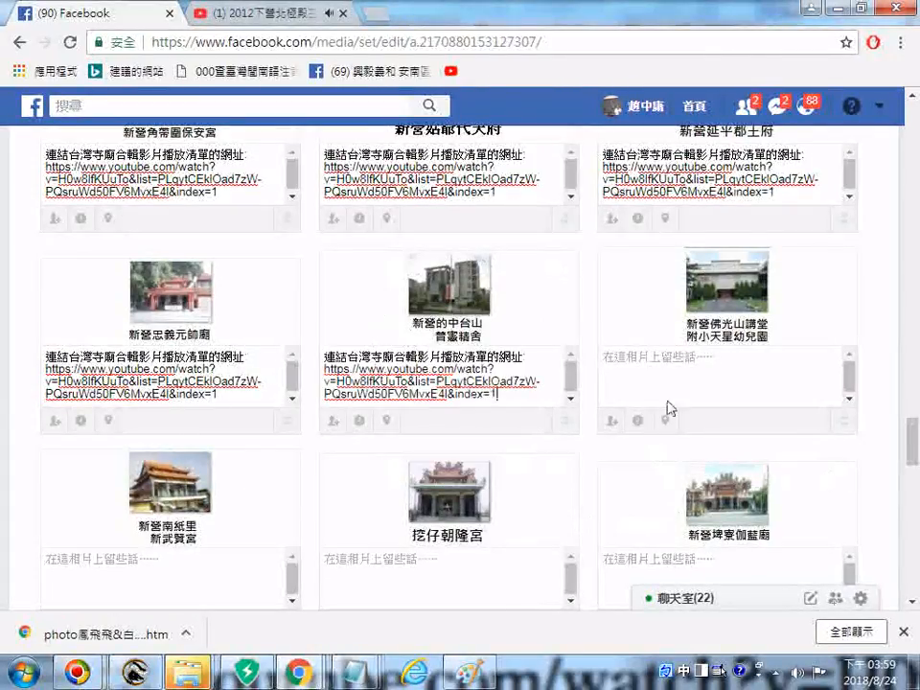
# Paste the copied heading and YouTube playlist link into the empty captions of 新營南紙里新武賢宮, 挖仔朝隆宮 and 新營埤寮伽藍廟.
pyautogui.scroll(-3, 512, 420)
pyautogui.click(161, 324)
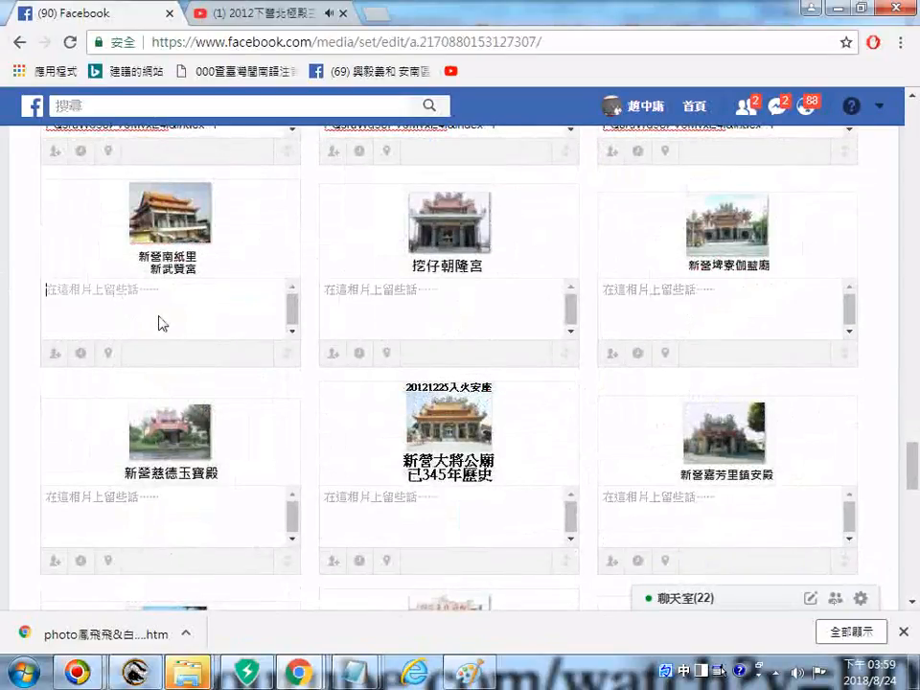
pyautogui.write('連結台灣寺廟合輯影片播放清單的網址 https://www.youtube.com/watch?v=H0w8lfKUuTo&list=PLqytCEklOad7zW-PQsruWd50FV6MvxE4l&index=1')
pyautogui.click(383, 310)
pyautogui.write('連結台灣寺廟合輯影片播放清單的網址: https://www.youtube.com/watch?v=H0w8lfKUuTo&list=PLqytCEklOad7zW-PQsruWd50FV6MvxE4l&index=1;')
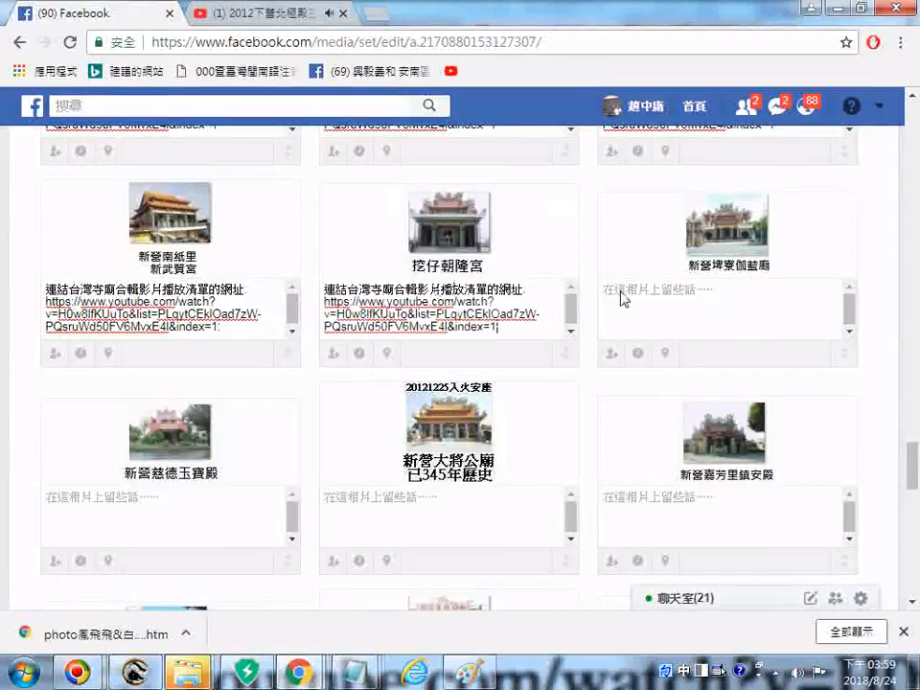
pyautogui.click(615, 307)
pyautogui.write('連結台灣寺廟合輯影片播放清單的網址: https://www.youtube.com/watch?v=H0w8lfKUuTo&list=PLqytCEklOad7zW-PQsruWd50FV6MvxE4l&index=1')
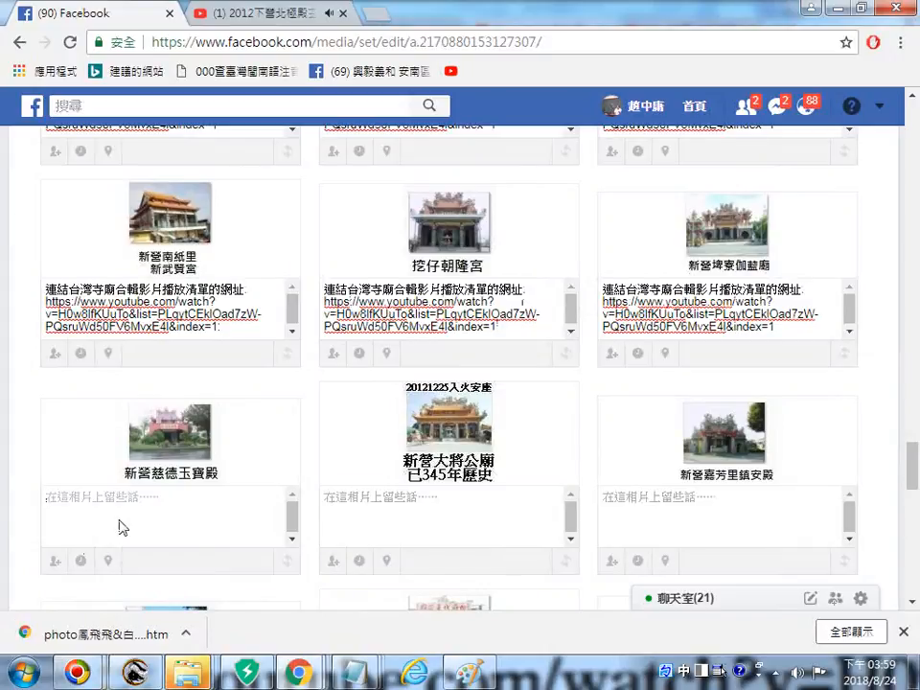
# Paste the copied heading and YouTube playlist link into the empty captions of 新營慈德玉寶殿, 新營大將公廟 and 新營嘉芳里鎮安殿.
pyautogui.write('連結台灣寺廟合輯影片播放清單的網址: https://www.youtube.com/watch?v=H0w8lfKUuTo&list=PLqytCEklOad7zW-PQsruWd50FV6MvxE4l&index=1')
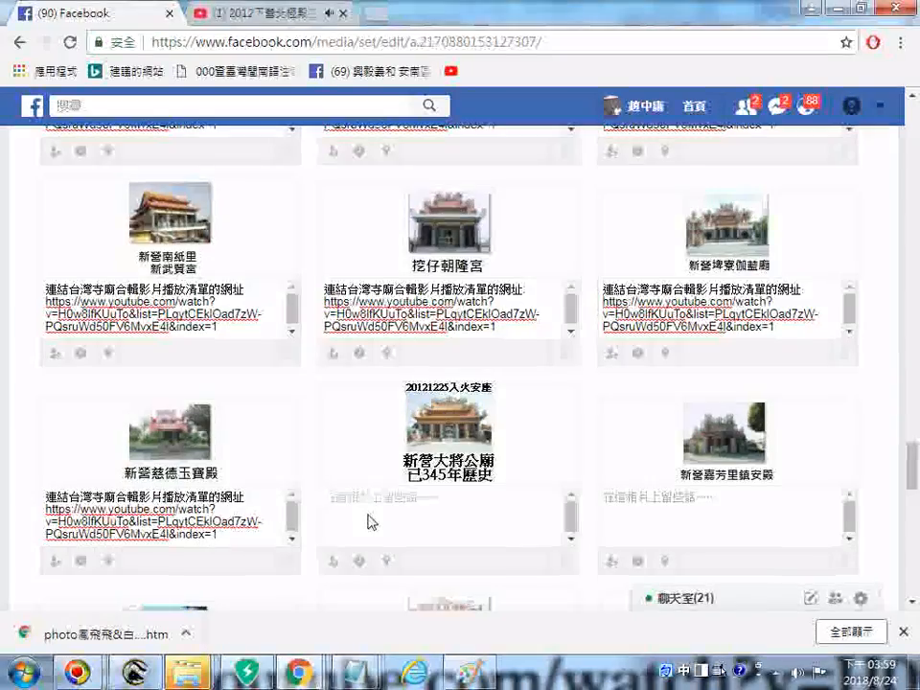
pyautogui.write('連結台灣寺廟合輯影片播放清單的網址: https://www.youtube.com/watch?v=H0w8lfKUuTo&list=PLqytCEklOad7zW-PQsruWd50FV6MvxE4l&index=1')
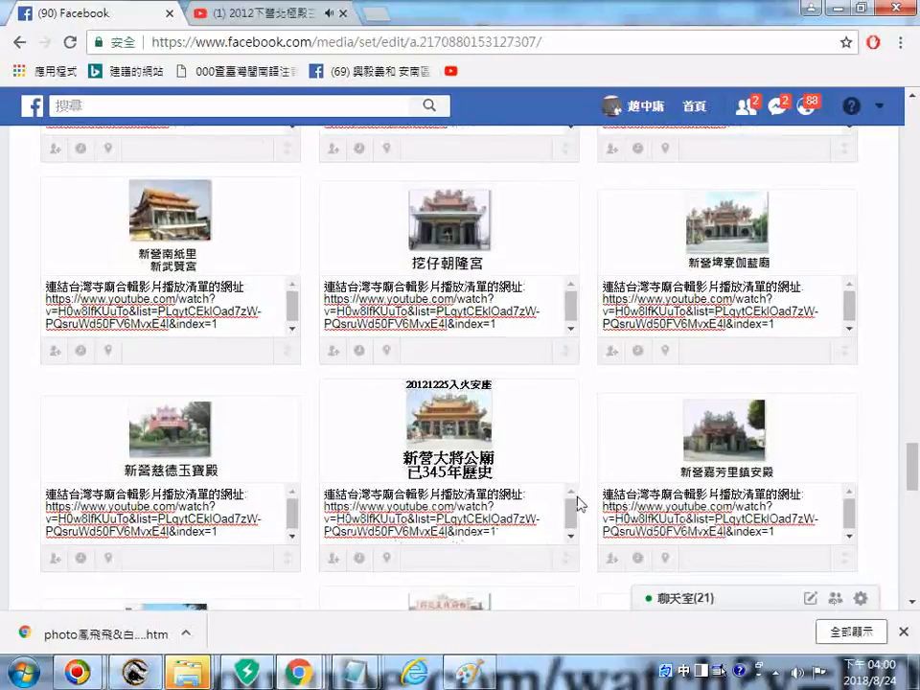
pyautogui.write('連結台灣寺廟合輯影片播放清單的網址: https://www.youtube.com/watch?v=H0w8lfKUuTo&list=PLqytCEklOad7zW-PQsruWd50FV6MvxE4l&index=1')
# Paste the copied heading and YouTube playlist link into the empty captions of 新營龍虎宮天恩堂, 新營龍聖宮 and 新營鎮南殿.
pyautogui.scroll(-2, 383, 508)
pyautogui.click(126, 542)
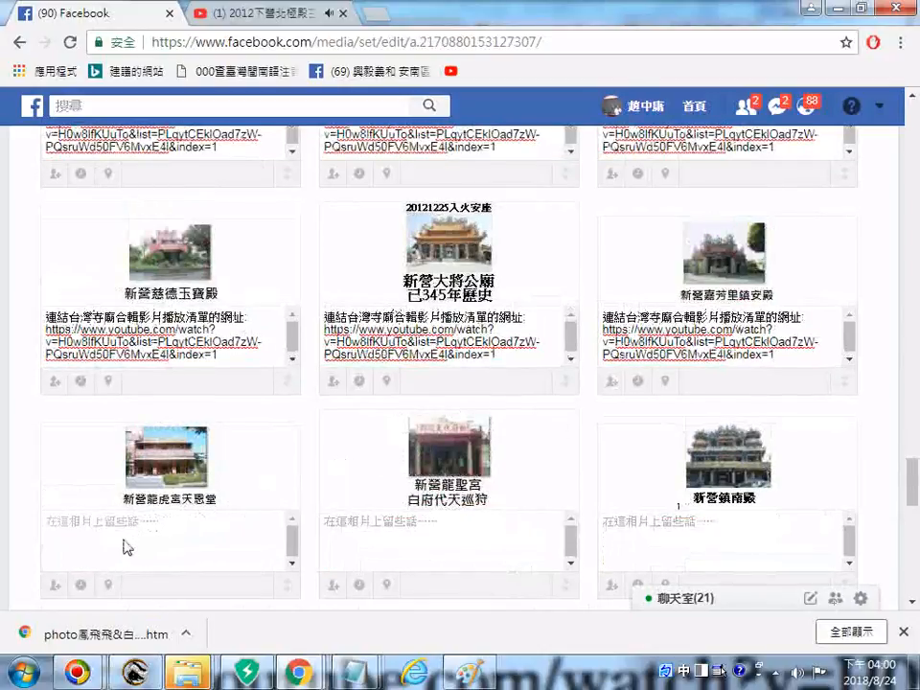
pyautogui.write('連結台灣寺廟合輯影片播放清單的網址: https://www.youtube.com/watch?v=H0w8lfKUuTo&list=PLqytCEklOad7zW-PQsruWd50FV6MvxE4l&index=1')
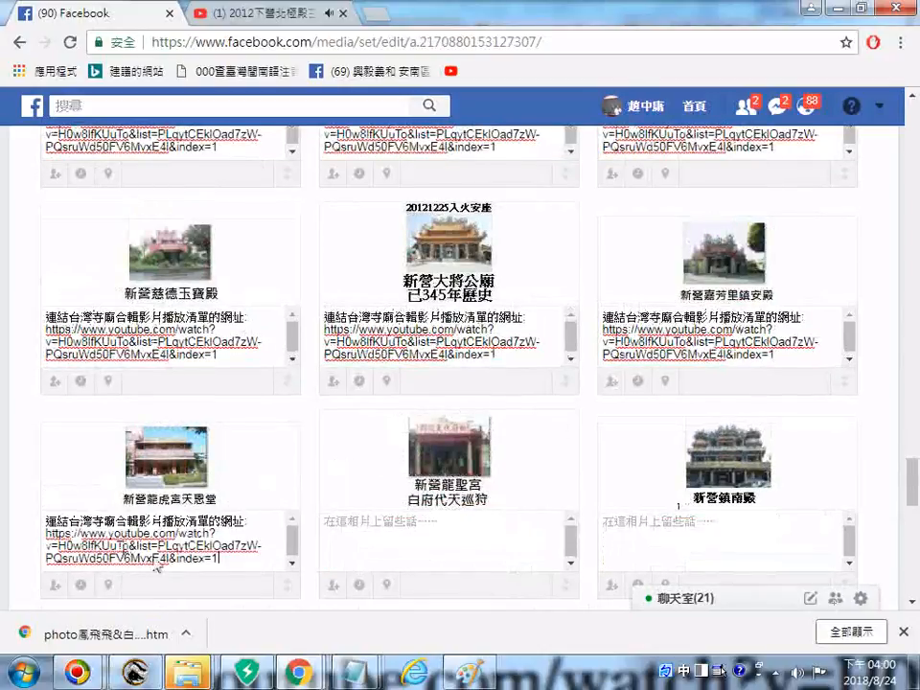
pyautogui.click(372, 530)
pyautogui.write('連結台灣寺廟合輯影片播放清單的網址: https://www.youtube.com/watch?v=H0w8lfKUuTo&list=PLqytCEklOad7zW-PQsruWd50FV6MvxE4l&index=1')
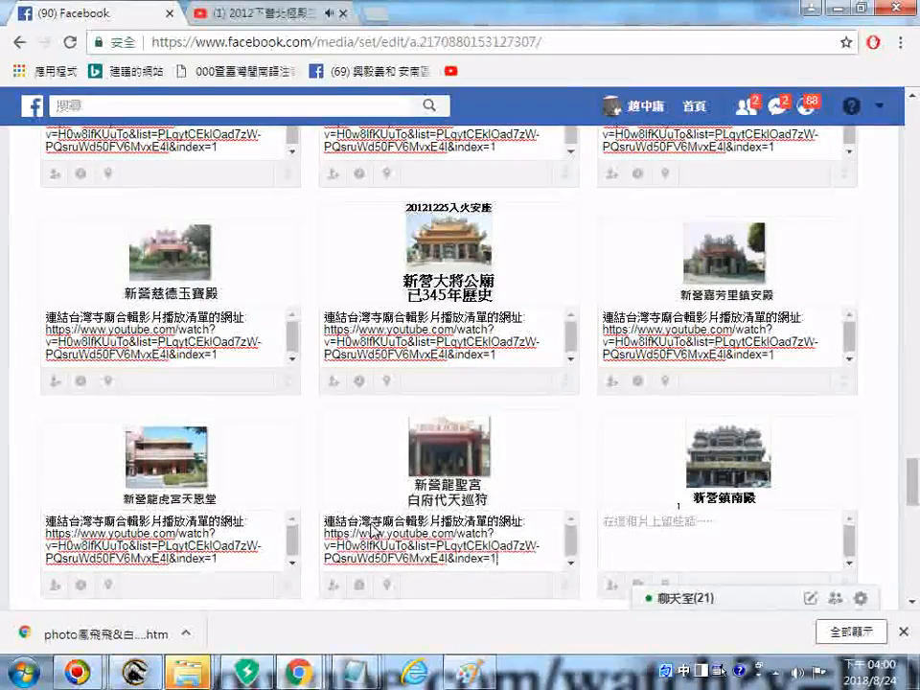
pyautogui.click(669, 526)
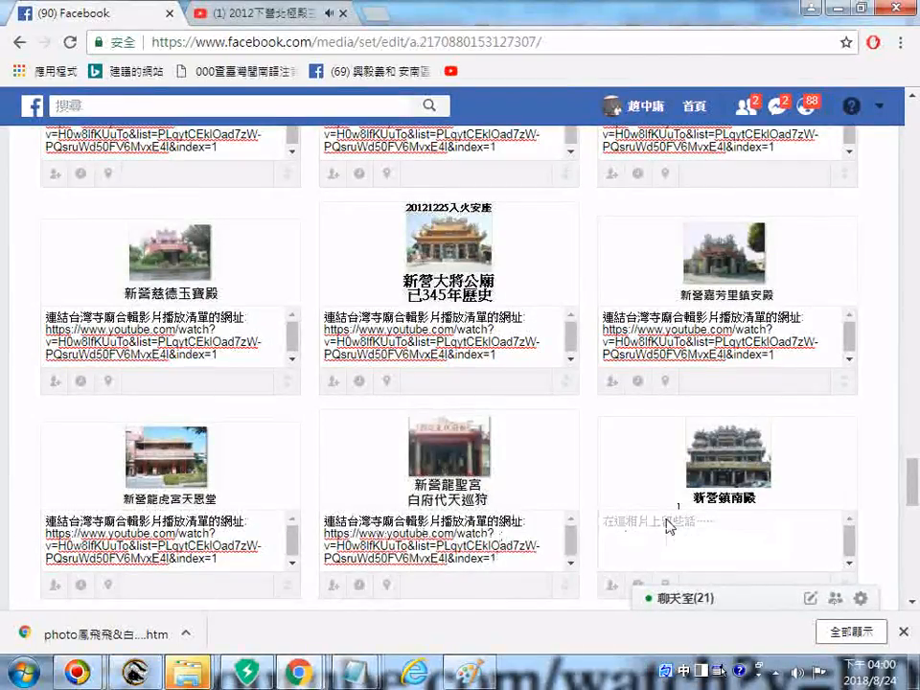
pyautogui.write('連結台灣寺廟合輯影片播放清單的網址: https://www.youtube.com/watch?v=H0w8lfKUuTo&list=PLqytCEklOad7zW-PQsruWd50FV6MvxE4l&index=1')
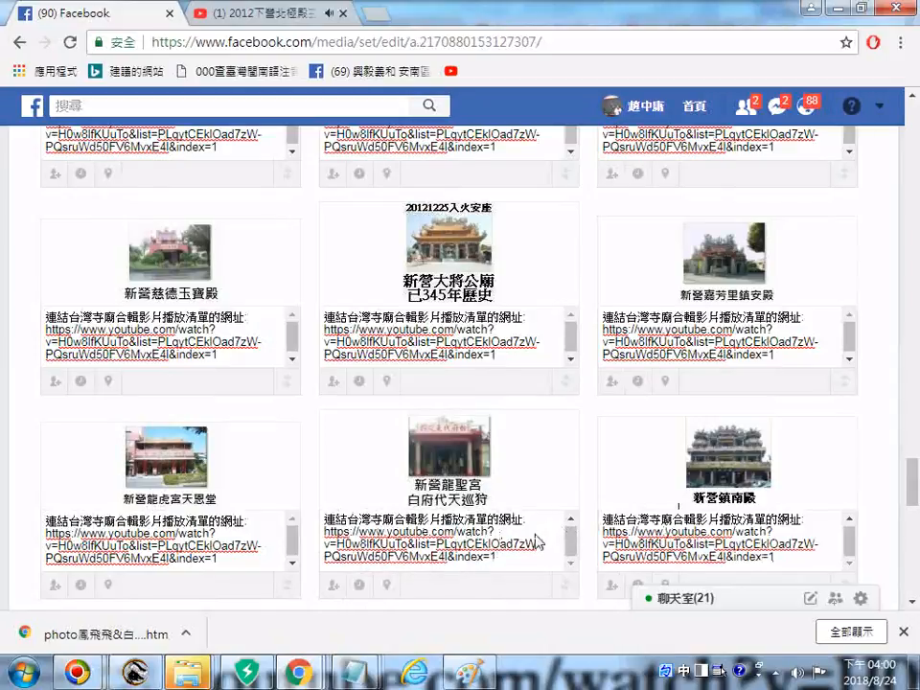
# Paste the copied heading and YouTube playlist link into the empty captions of 新營護庇宮, 義竹修緣禪寺 and 義竹慈化寺.
pyautogui.scroll(-2, 547, 546)
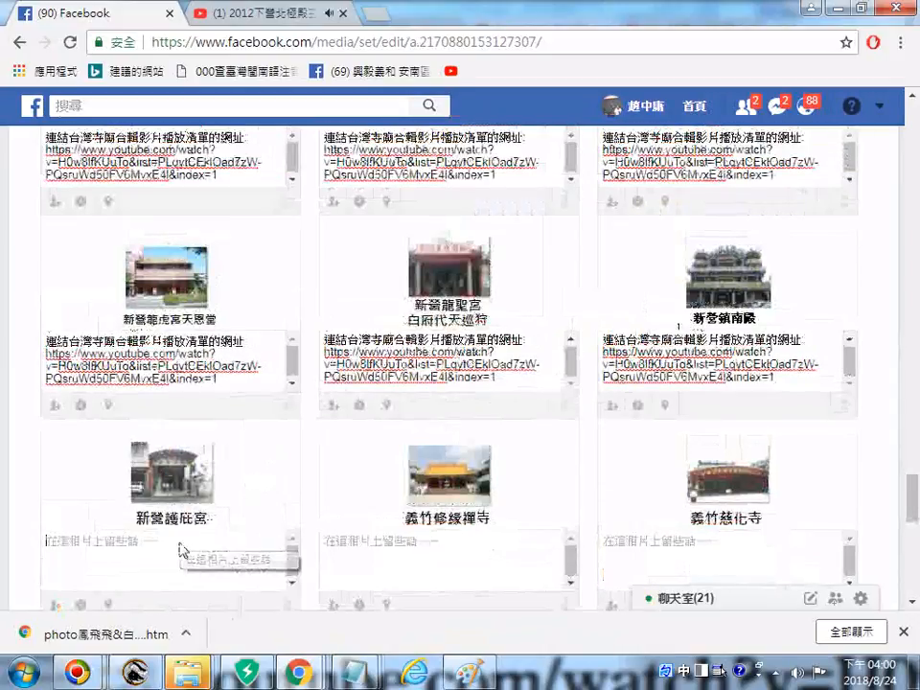
pyautogui.click(182, 551)
pyautogui.write('連結台灣寺廟合輯影片播放清單的網址: https://www.youtube.com/watch?v=H0w8lfKUuTo&list=PLqytCEklOad7zW-PQsruWd50FV6MvxE4I&index=1')
pyautogui.click(361, 559)
pyautogui.write('連結台灣寺廟合輯影片播放清單的網址: https://www.youtube.com/watch?v=H0w8lfKUuTo&list=PLqytCEklOad7zW-PQsruWd50FV6MvxE4l&index=1')
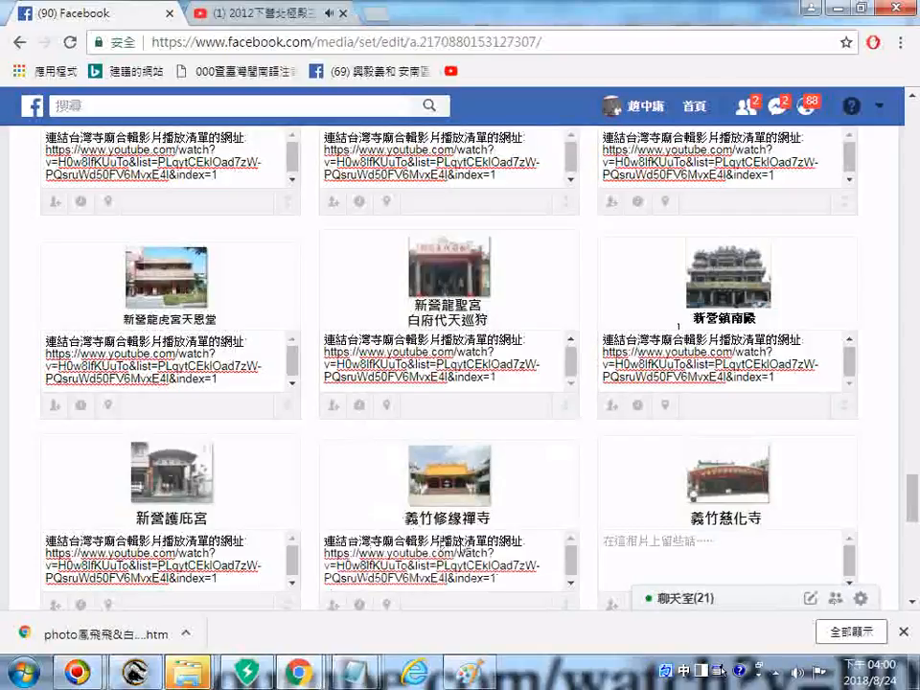
pyautogui.scroll(-1, 632, 596)
pyautogui.click(662, 487)
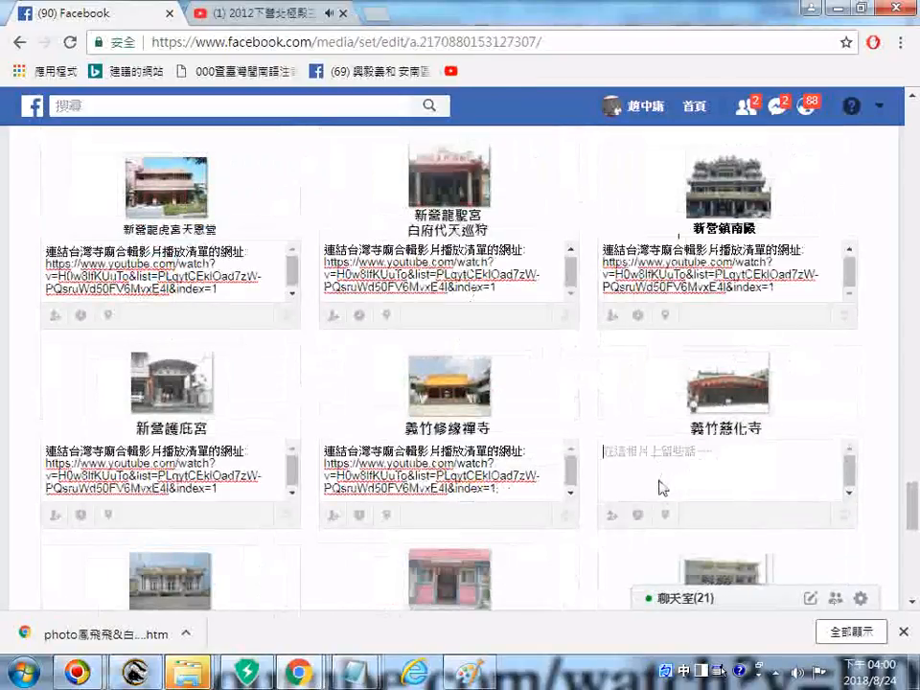
pyautogui.write('連結台灣寺廟合輯影片播放清單的網址: https://www.youtube.com/watch?v=H0w8lfKUuTo&list=PLqytCEklOad7zW-PQsruWd50FV6MvxE4l&index=1')
# Paste the copied heading and YouTube playlist link into the empty captions of 蜈蜞坑坑安堂, 蜈蜞坑紫峰寺 and 學甲宅港華嚴禪寺.
pyautogui.scroll(-2, 200, 501)
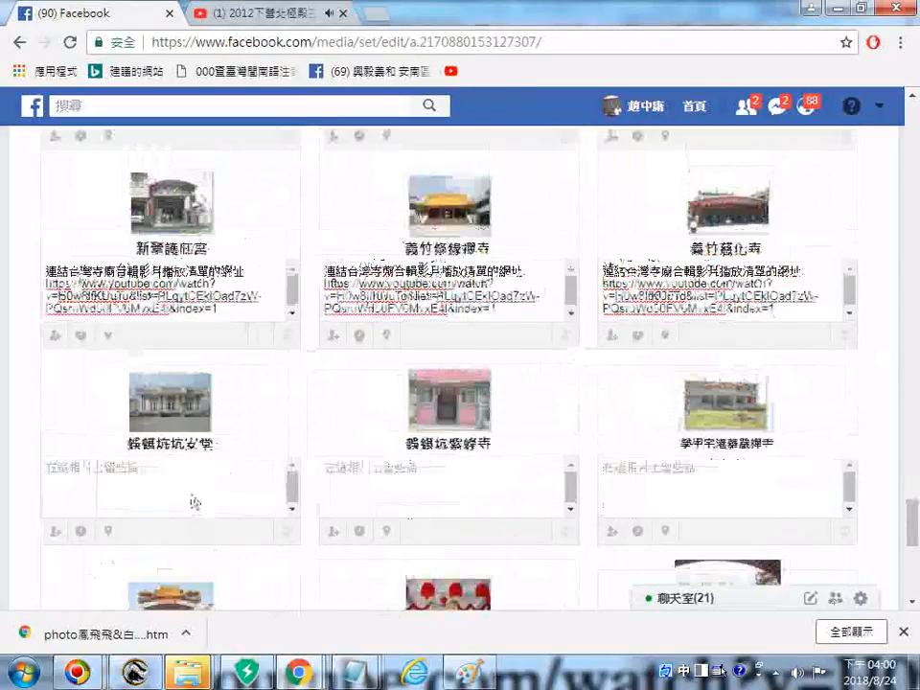
pyautogui.click(189, 516)
pyautogui.write('連結台灣寺廟合輯影片播放清單的網址: https://www.youtube.com/watch?v=H0w8lfKUuTo&list=PLqytCEklOad7zW-PQsruWd50FV6MvxE4I&index=1')
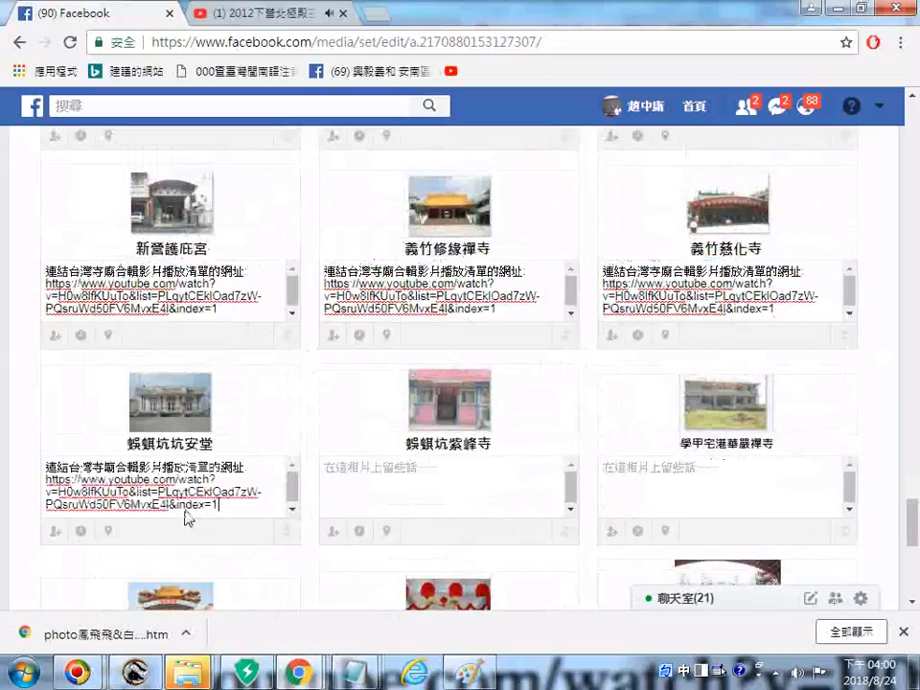
pyautogui.click(361, 493)
pyautogui.write('連結台灣寺廟合輯影片播放清單的網址: https://www.youtube.com/watch?v=H0w8lfKUuTo&list=PLqytCEklOad7zW-PQsruWd50FV6MvxE4l&index=1')
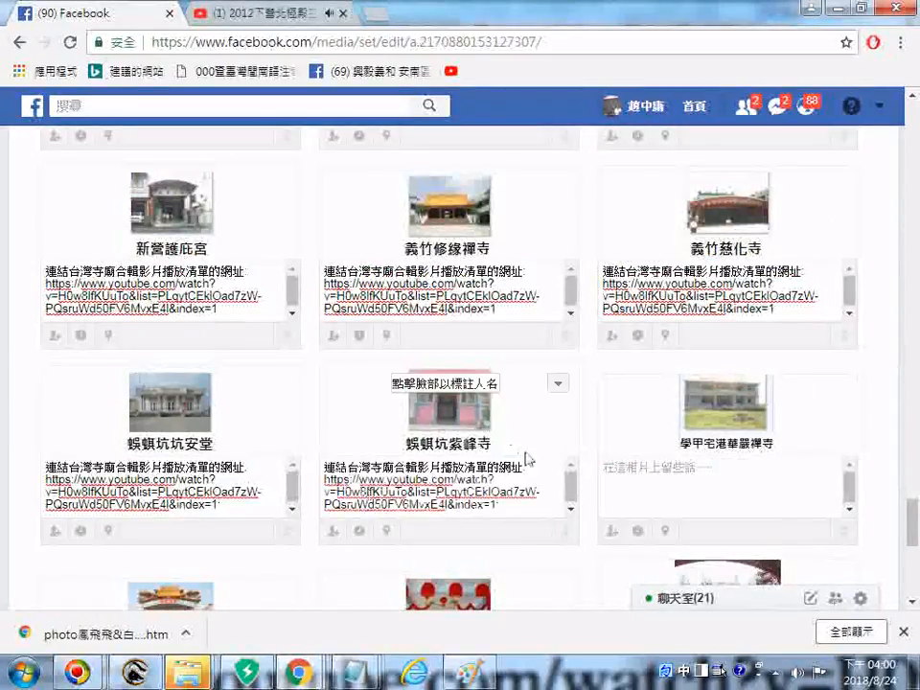
pyautogui.write('連結台灣寺廟合輯影片播放清單的網址: https://www.youtube.com/watch?v=H0w8lfKUuTo&list=PLqytCEklOad7zW-PQsruWd50FV6MvxE4l&index=1')
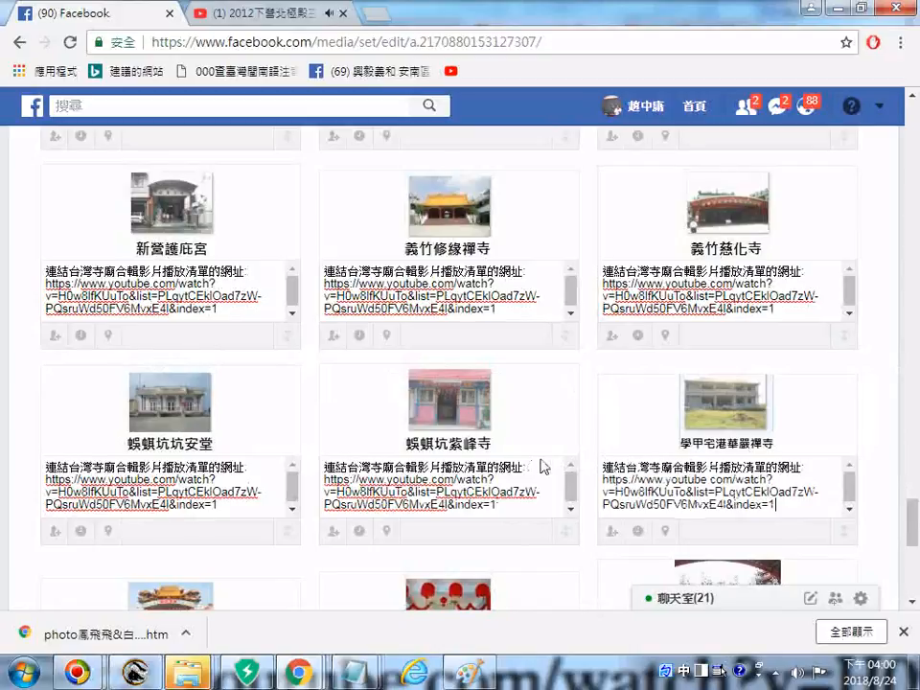
# Paste the copied heading and YouTube playlist link into the empty captions of 學甲宅港慈德宮, 學甲西平慈良宮 and 學甲慈濟宮.
pyautogui.scroll(-2, 453, 499)
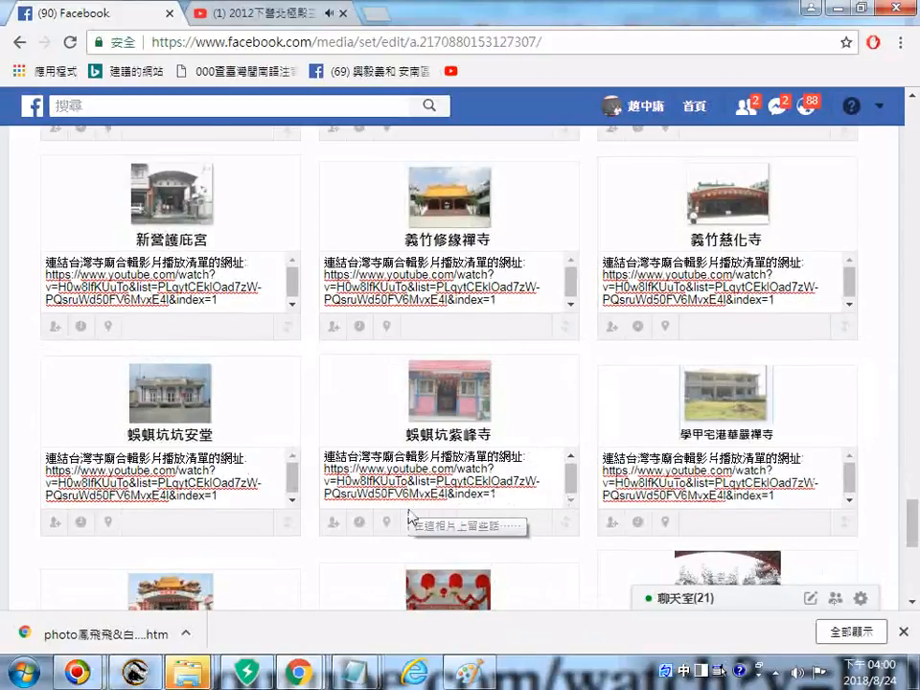
pyautogui.scroll(-1, 409, 518)
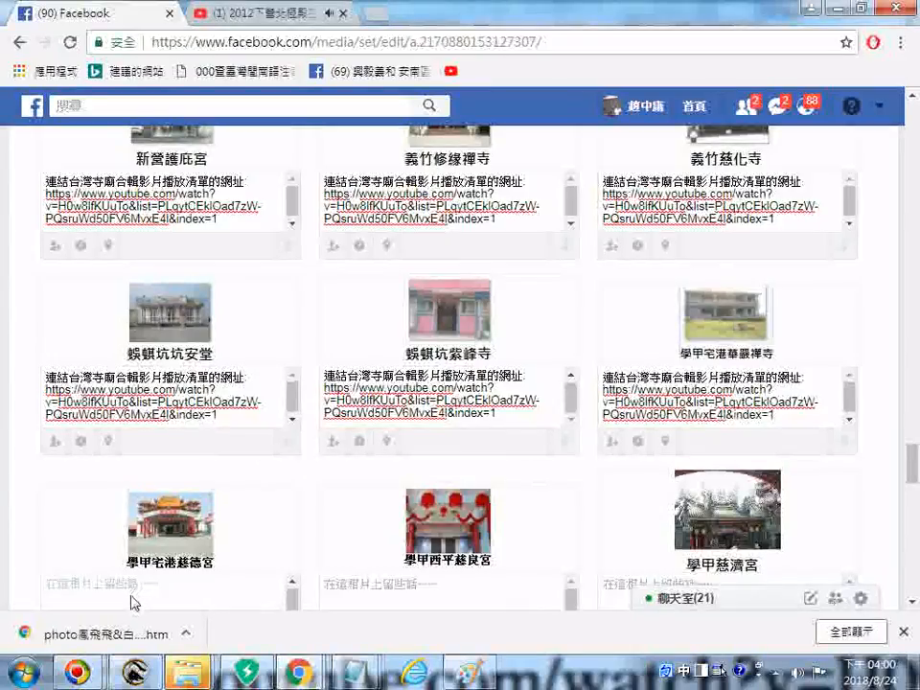
pyautogui.click(132, 602)
pyautogui.write('連結台湾寺廟合輯影片播放清單的網址: https://www.youtube.com/watch?v=H0w8lfKUuTo&list=PLqytCEklOad7zW-PQsruWd50FV6MvxE4l&index=1')
pyautogui.scroll(-3, 133, 602)
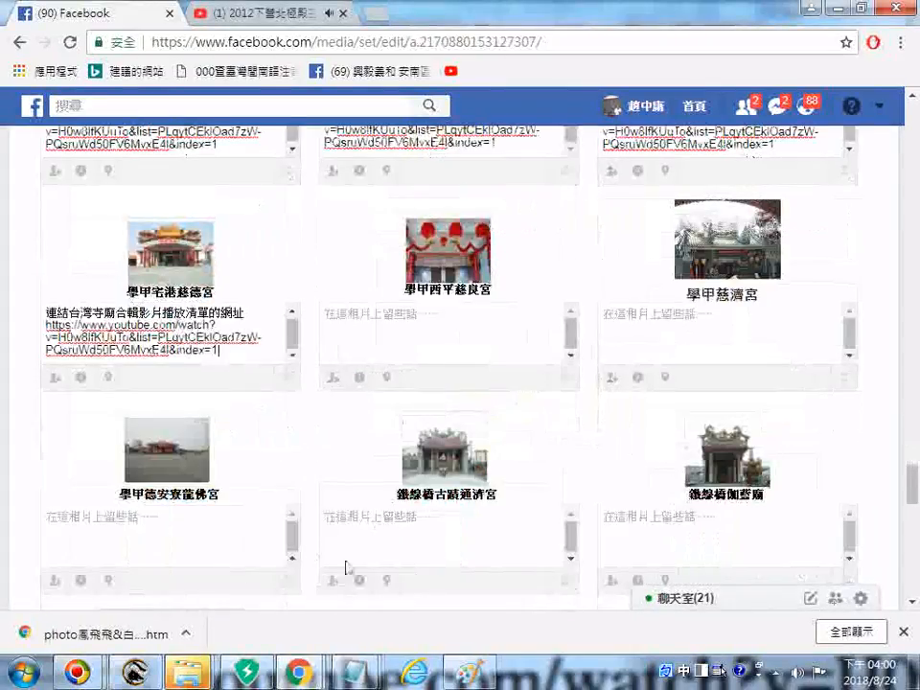
pyautogui.click(419, 327)
pyautogui.write('連結台灣寺廟合輯影片播放清單的網址: https://www.youtube.com/watch?v=H0w8lfKUuTo&list=PLqytCEklOad7zW-PQsruWd50FV6MvxE4l&index=1')
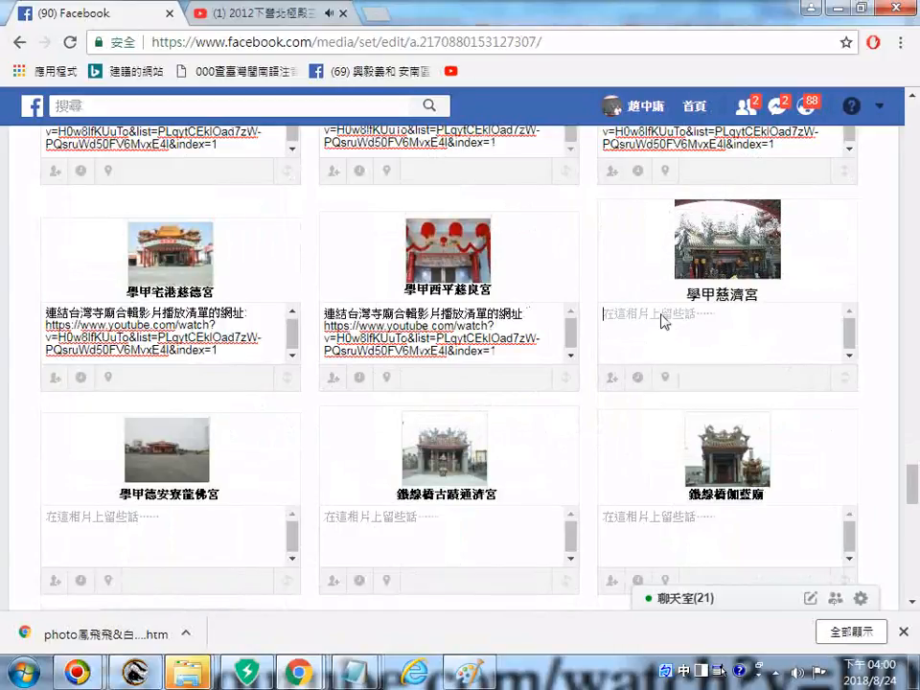
pyautogui.write('連結台灣寺廟合輯影片播放清單的網址: https://www.youtube.com/watch?v=H0w8lfKUuTo&list=PLqytCEklOad7zW-PQsruWd50FV6MvxE4I&index=1')
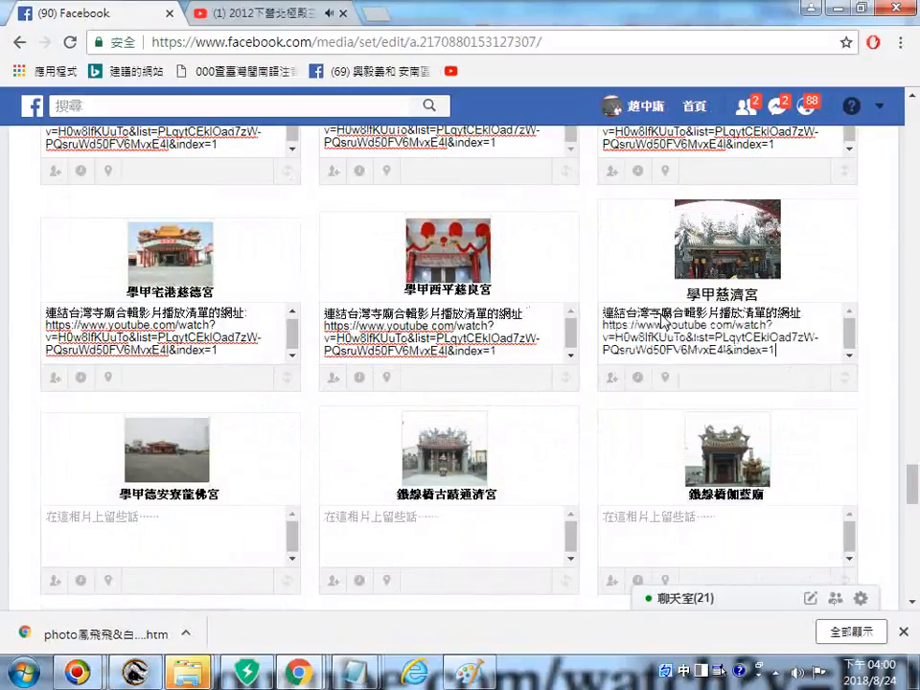
# Paste the copied heading and YouTube playlist link into the empty captions of 學甲德安寮龍佛宮, 鐵線橋古蹟通濟宮 and 鐵線橋伽藍廟.
pyautogui.click(189, 538)
pyautogui.write('連結台湾寺廟合輯影片播放清單的網址: https://www.youtube.com/watch?v=H0w8lfKUuTo&list=PLqytCEklOad7zW-PQsruWd50FV6MvxE4l&index=1')
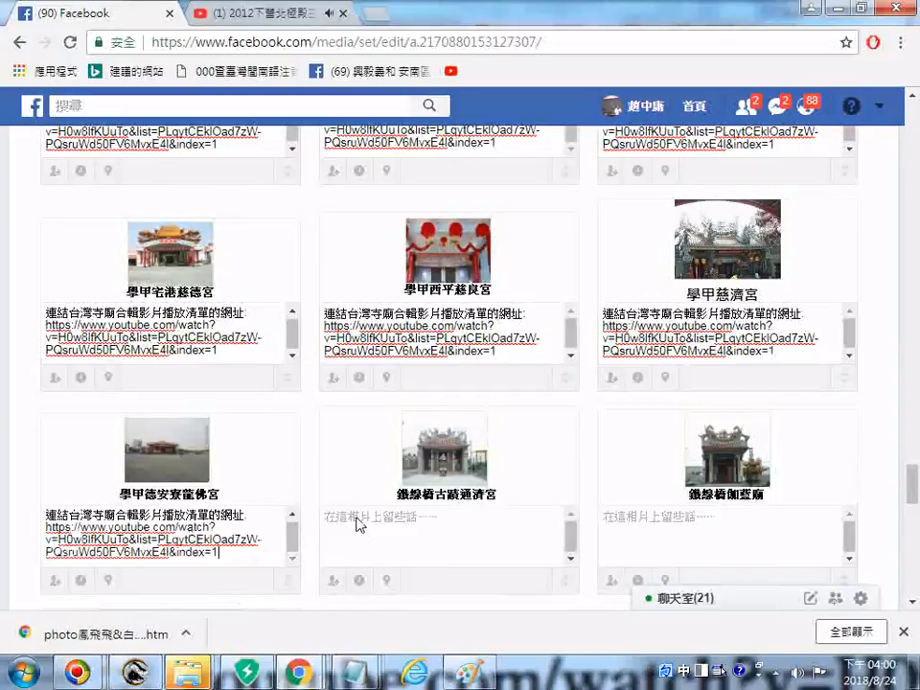
pyautogui.write('連結台灣寺廟合輯影片播放清單的網址: https://www.youtube.com/watch?v=H0w8lfKUuTo&list=PLqytCEklOad7zW-PQsruWd50FV6MvxE4l&index=1')
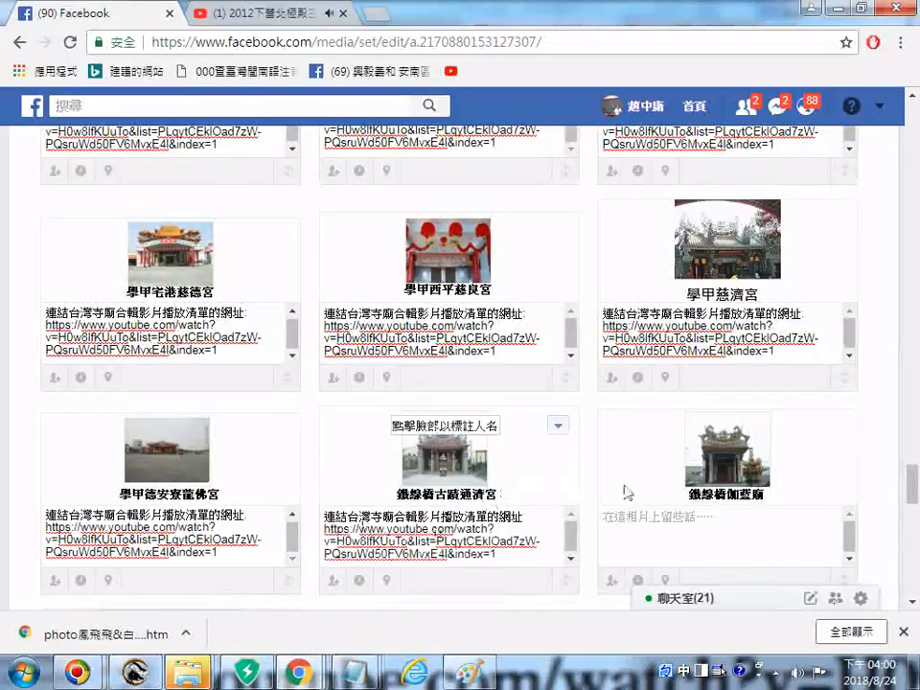
pyautogui.click(680, 538)
pyautogui.write('連結台灣寺廟合輯影片播放清單的網址: https://www.youtube.com/watch?v=H0w8lfKUuTo&list=PLqytCEklOad7zW-PQsruWd50FV6MvxE4l&index=1')
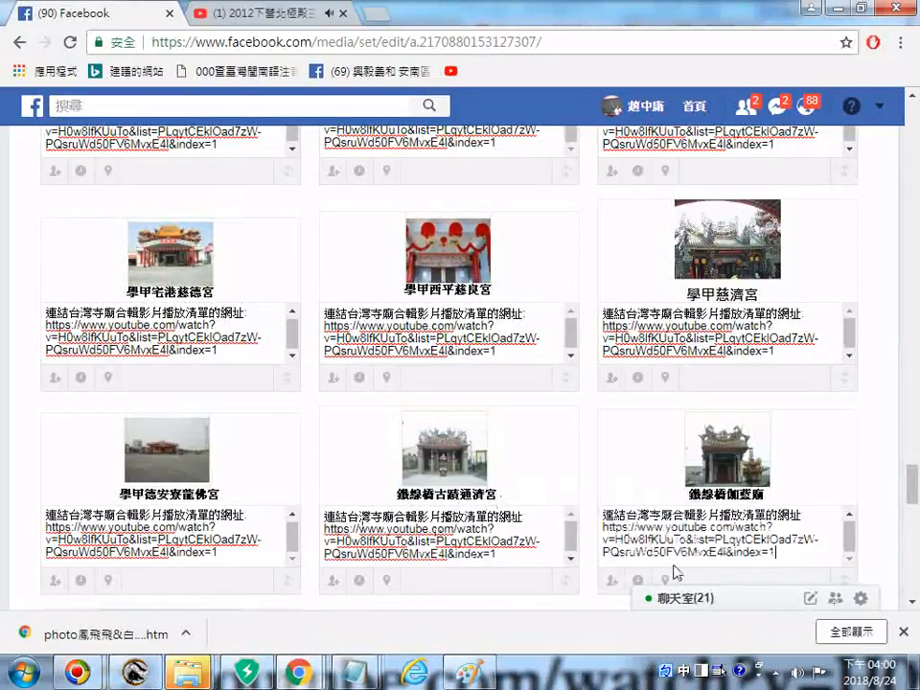
# Paste the copied heading and YouTube playlist link into the empty captions of 新營鐵線橋新玄武殿, 鐵線橋新通濟宮 and 歡雅大莊天月宮.
pyautogui.scroll(-1, 778, 518)
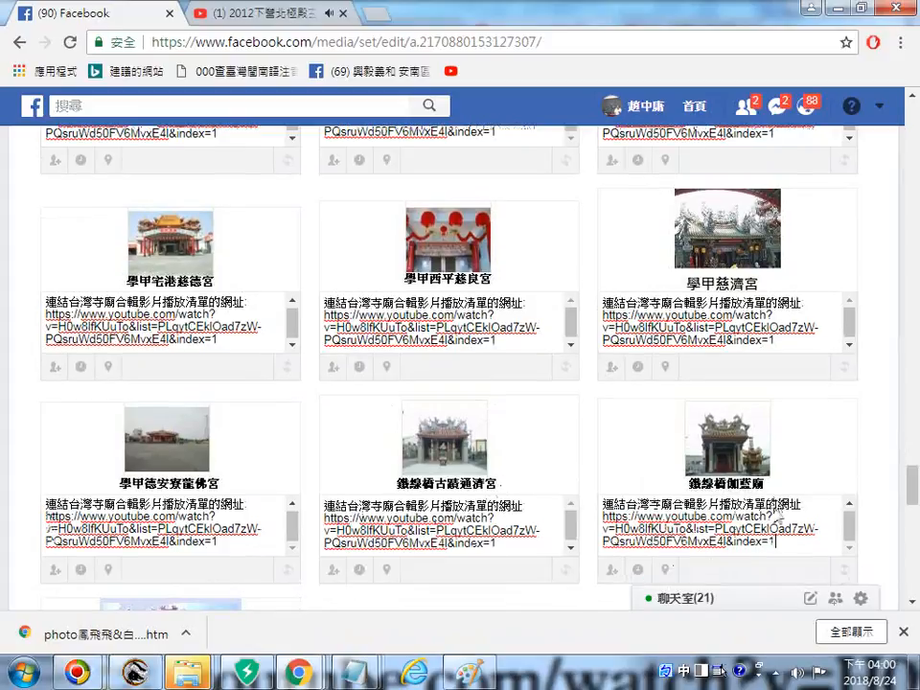
pyautogui.scroll(-3, 135, 584)
pyautogui.click(133, 586)
pyautogui.write('連結台灣寺廟合輯影片播放清單的網址: https://www.youtube.com/watch?v=H0w8lfKUuTo&list=PLqytCEklOad7zW-PQsruWd50FV6MvxE4l&index=1')
pyautogui.scroll(-2, 381, 484)
pyautogui.click(380, 484)
pyautogui.write('連結台灣寺廟合輯影片播放清單的網址: https://www.youtube.com/watch?v=H0w8lfKUuTo&list=PLqytCEklOad7zW-PQsruWd50FV6MvxE4l&index=1')
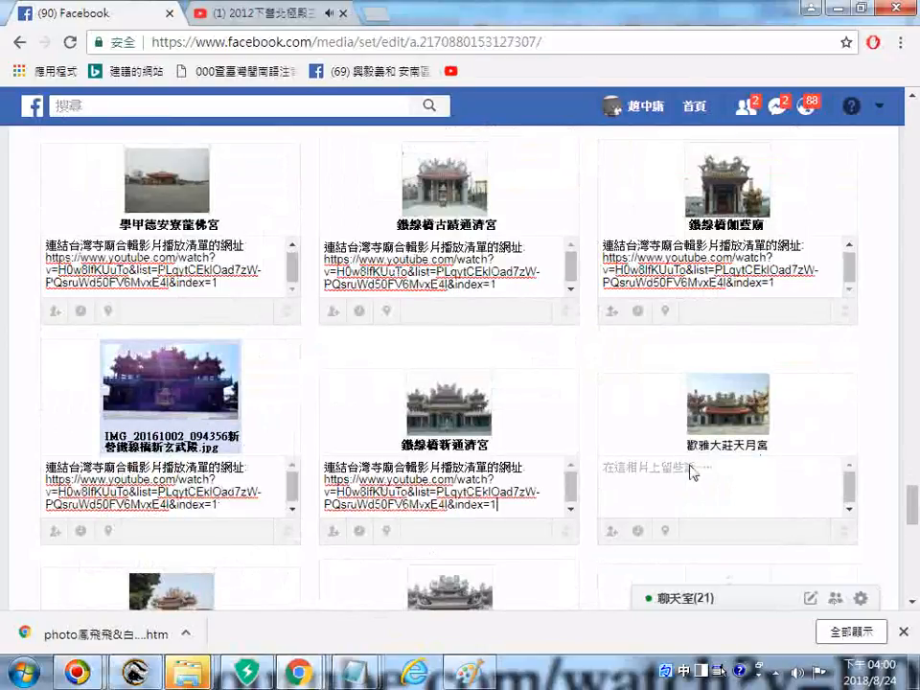
pyautogui.click(692, 471)
pyautogui.write('連結台灣寺廟合輯影片播放清單的網址: https://www.youtube.com/watch?v=H0w8lfKUuTo&list=PLqytCEklOad7zW-PQsruWd50FV6MvxE4l&index=1')
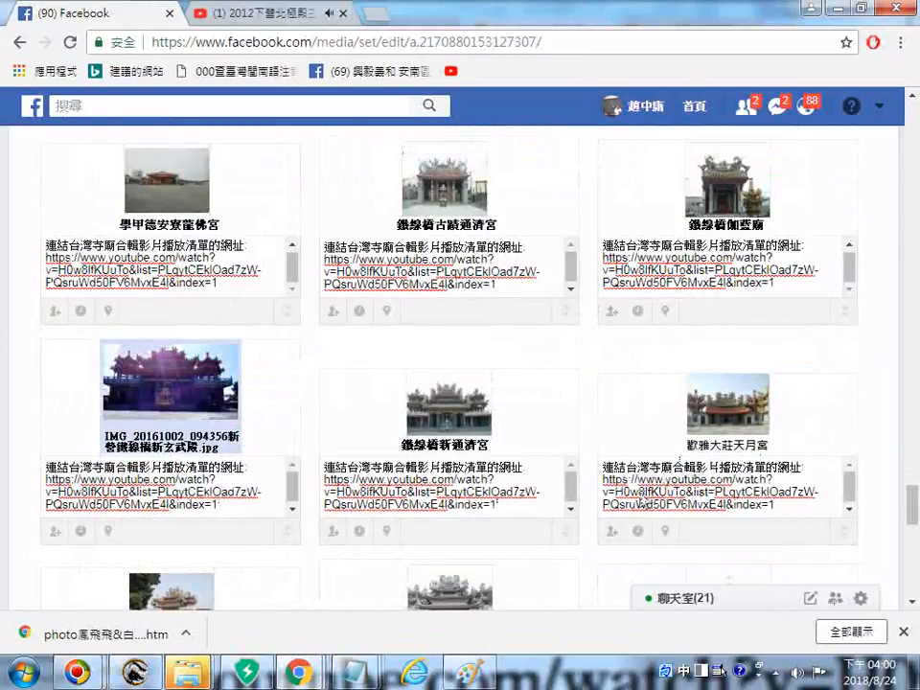
pyautogui.scroll(-1, 791, 401)
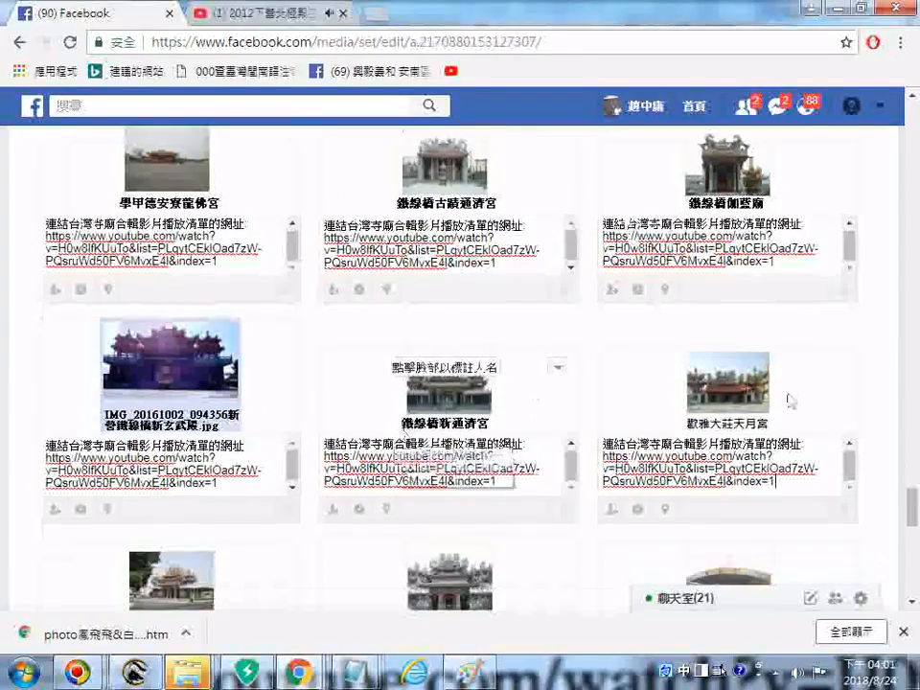
# Paste the copied heading and YouTube playlist link into the empty captions of both 歡雅中寮永安宮 photos and 歡雅尾寮五安宮.
pyautogui.scroll(-3, 791, 401)
pyautogui.click(153, 520)
pyautogui.write('連結台灣寺廟合輯影片播放清單的網址: https://www.youtube.com/watch?v=H0w8lfKUuTo&list=PLqytCEklOad7zW-PQsruWd50FV6MvxE4l&index=1')
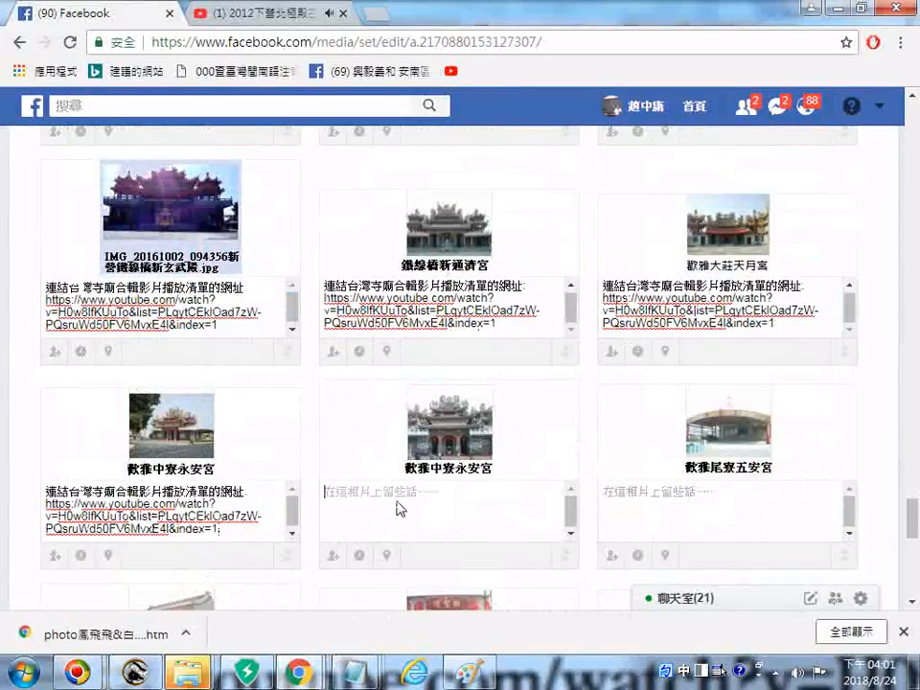
pyautogui.write('連結台灣寺廟合輯影片播放清單的網址: https://www.youtube.com/watch?v=H0w8lfKUuTo&list=PLqytCEklOad7zW-PQsruWd50FV6MvxE4l&index=1')
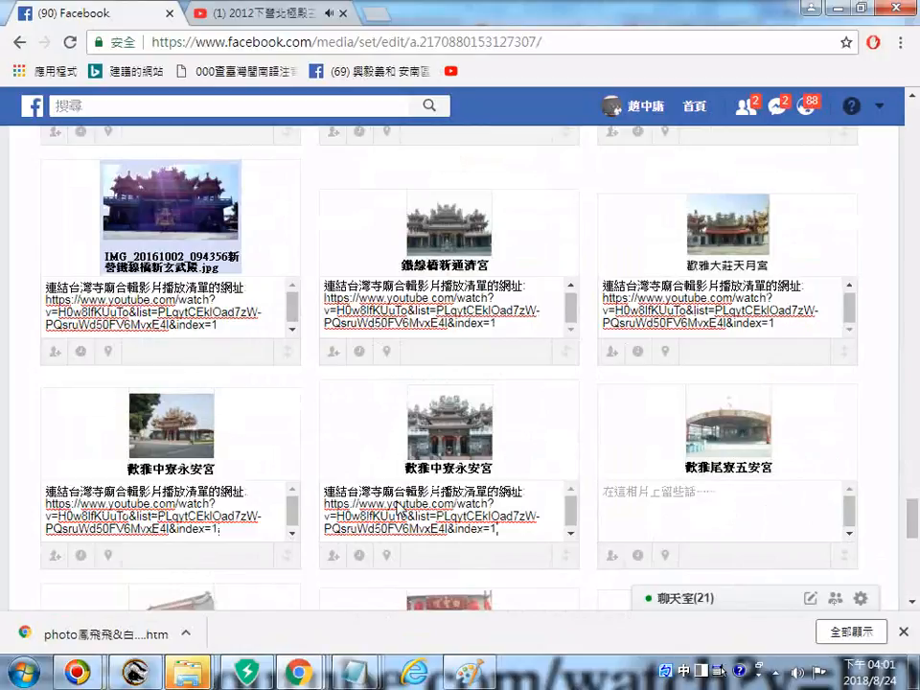
pyautogui.write('連結台灣寺廟合輯影片播放清單的網址: https://www.youtube.com/watch?v=H0w8lfKUuTo&list=PLqytCEklOad7zW-PQsruWd50FV6MvxE4l&index=1')
# Paste the copied heading and YouTube playlist link into the empty captions of 歡雅趙氏宗祠, 鹽水下中白聖壇 and 鹽水下中福王宮.
pyautogui.scroll(-2, 446, 432)
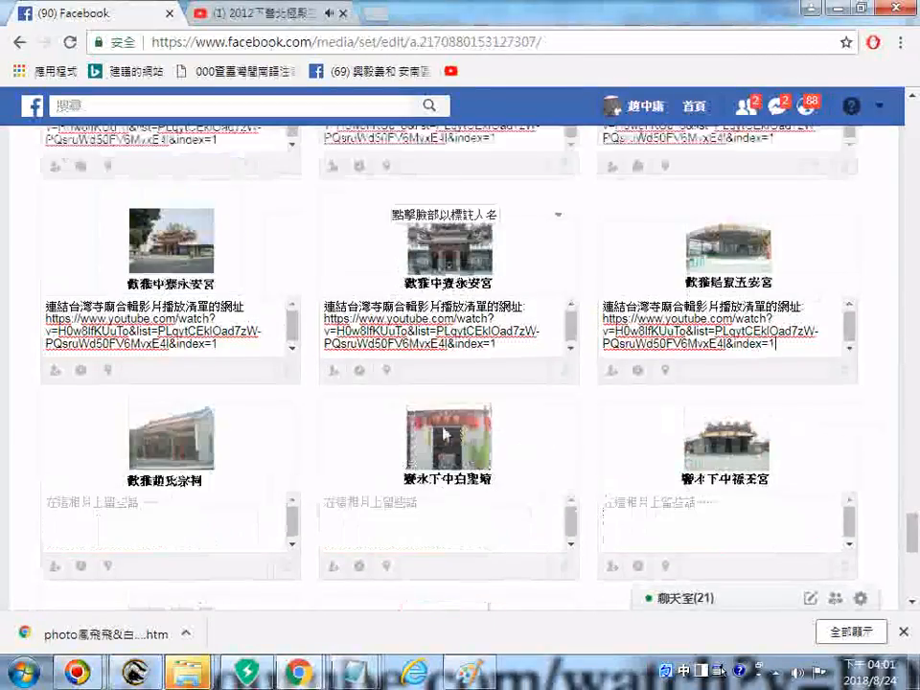
pyautogui.scroll(-2, 446, 436)
pyautogui.click(167, 347)
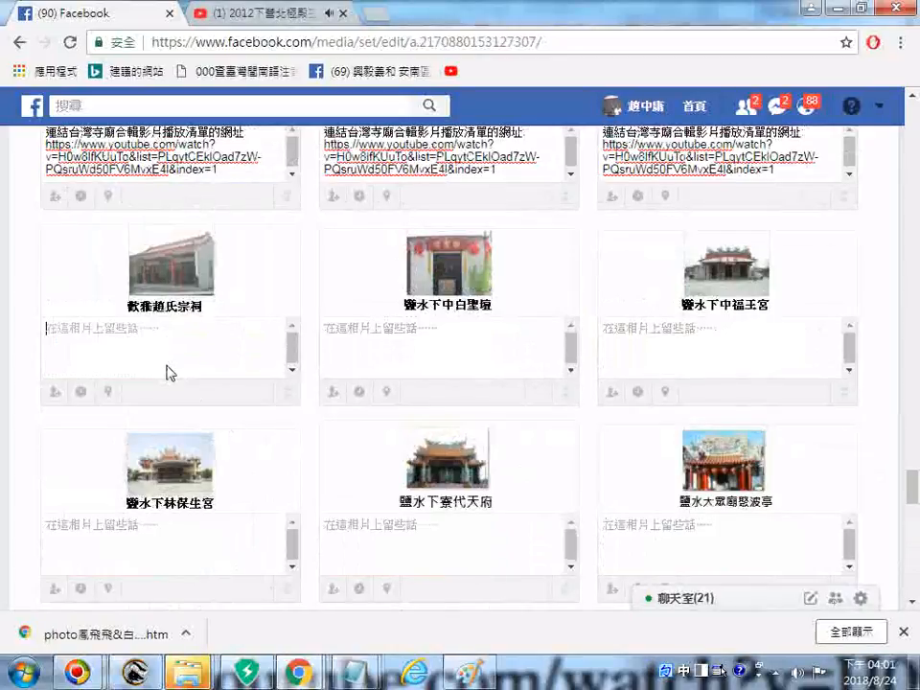
pyautogui.write('連結台灣寺廟合輯影片播放清單的網址 https://www.youtube.com/watch?v=H0w8lfKUuTo&list=PLqytCEklOad7zW-PQsruWd50FV6MvxE4l&index=1')
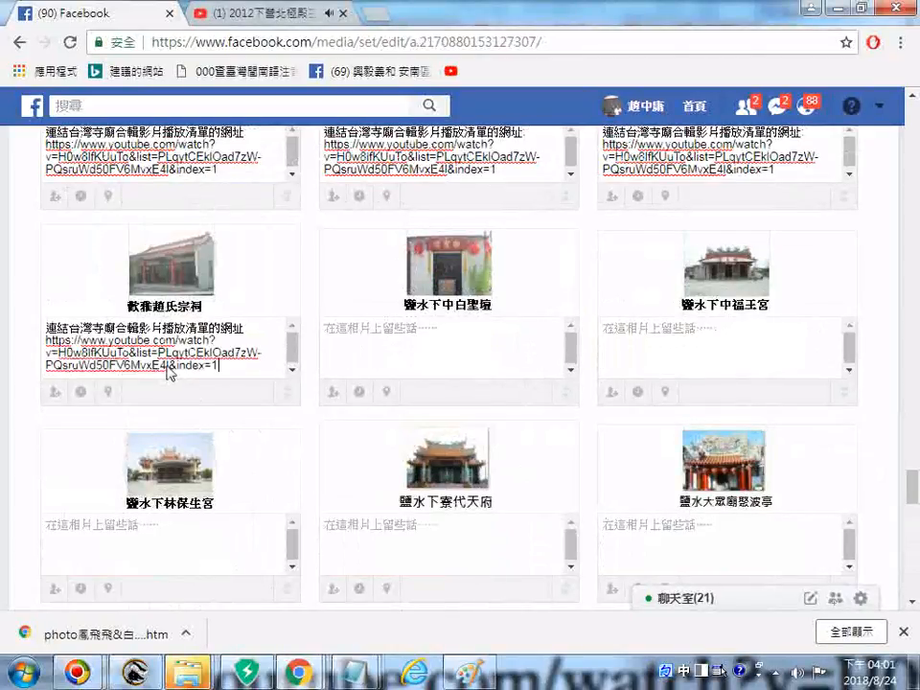
pyautogui.click(400, 350)
pyautogui.write('連結台灣寺廟合輯影片播放清單的網址 https://www.youtube.com/watch?v=H0w8lfKUuTo&list=PLqytCEklOad7zW-PQsruWd50FV6MvxE4I&index=1')
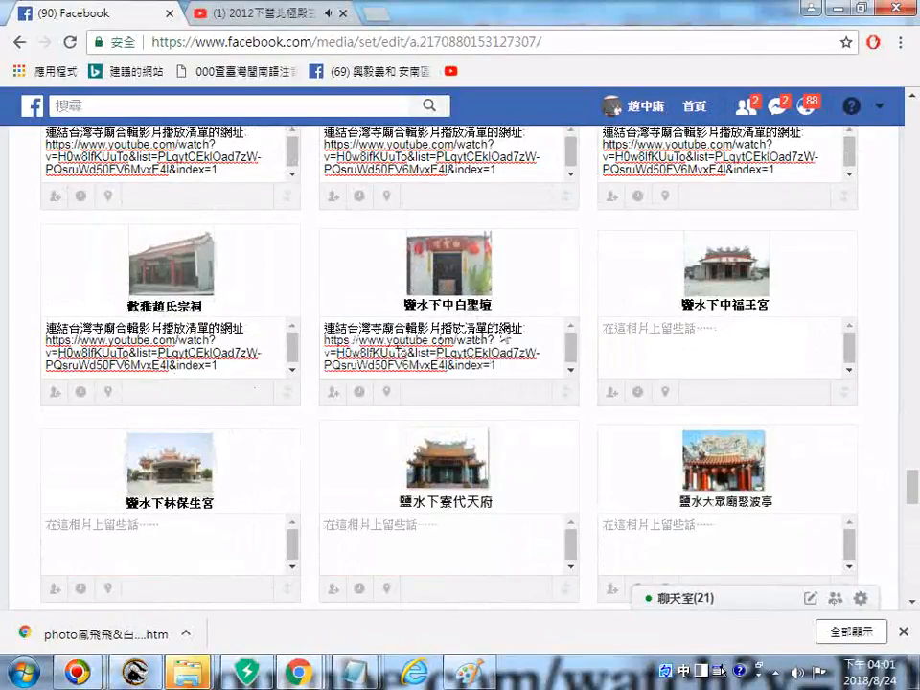
pyautogui.click(624, 347)
pyautogui.write('連結台灣寺廟合輯影片播放清單的網址: https://www.youtube.com/watch?v=H0w8lfKUuTo&list=PLqytCEklOad7zW-PQsruWd50FV6MvxE4l&index=1')
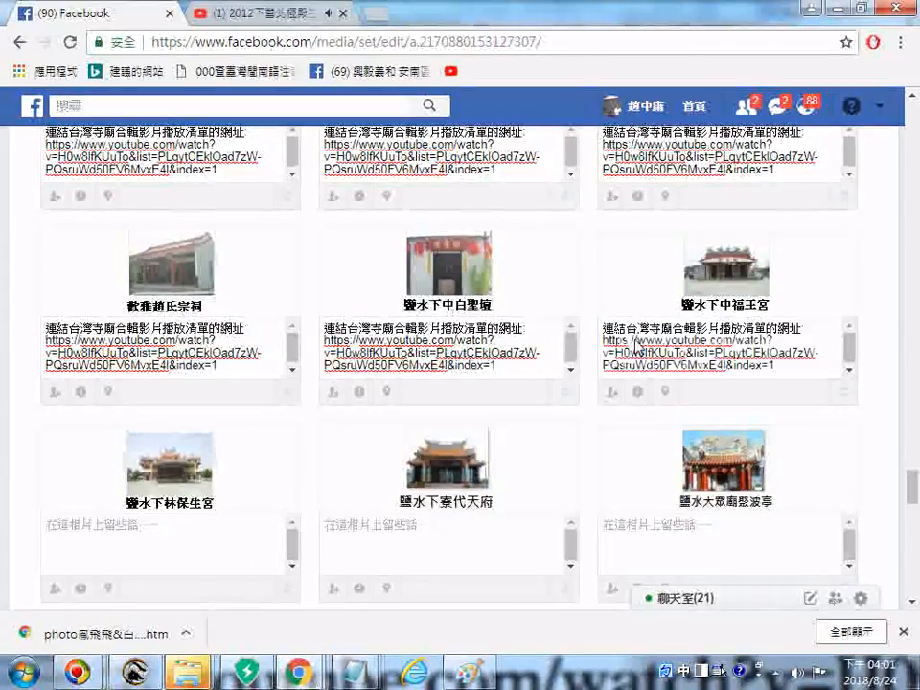
# Paste the copied heading and YouTube playlist link into the empty captions of 鹽水下林保生宮, 鹽水下寮代天府 and 鹽水大眾廟聚波亭.
pyautogui.scroll(-2, 329, 321)
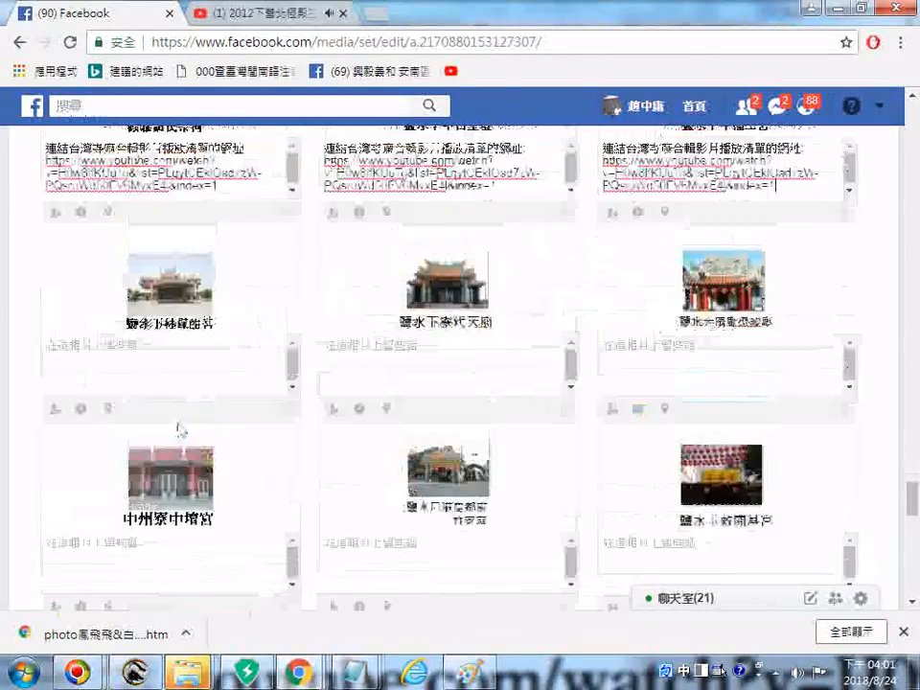
pyautogui.click(142, 366)
pyautogui.write('連結台灣寺廟合輯影片播放清單的網址: https://www.youtube.com/watch?v=H0w8lfKUuTo&list=PLqytCEklOad7zW-PQsruWd50FV6MvxE4l&index=1')
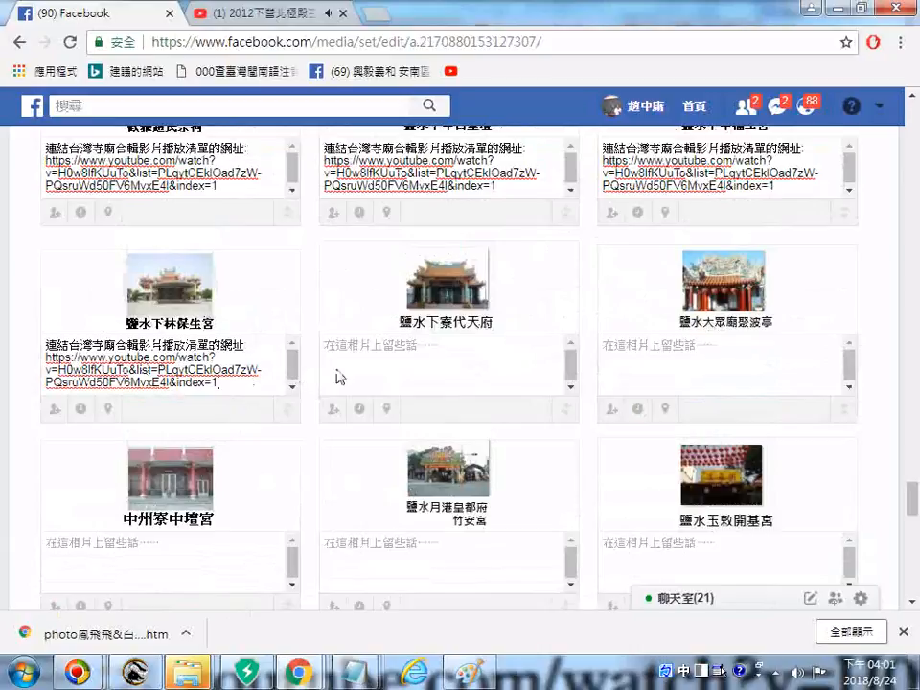
pyautogui.write('連結台灣寺廟合輯影片播放清單的網址: https://www.youtube.com/watch?v=H0w8lfKUuTo&list=PLqytCEklOad7zW-PQsruWd50FV6MvxE4l&index=1')
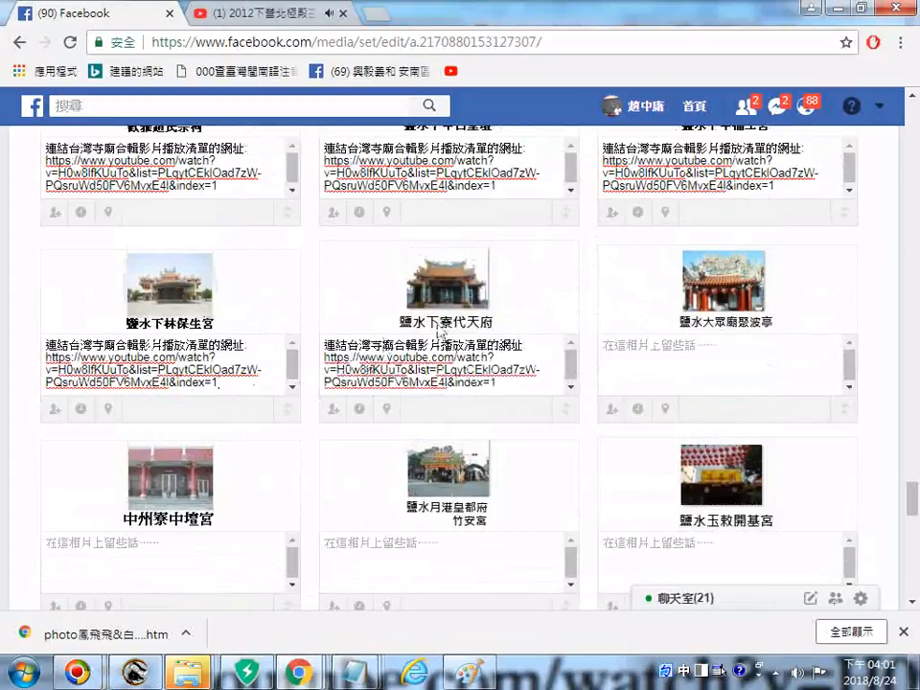
pyautogui.click(659, 376)
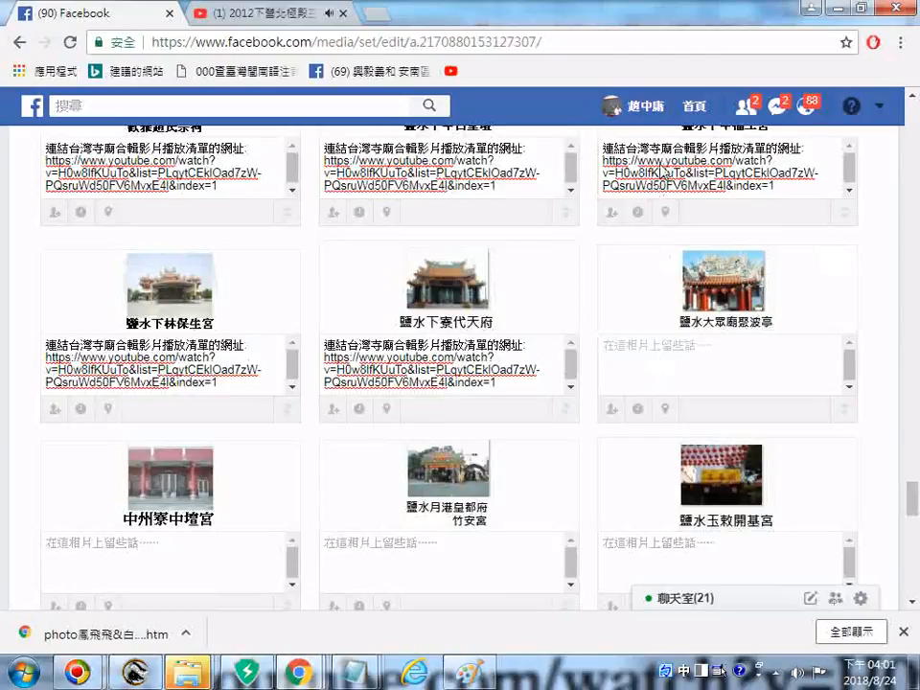
pyautogui.write('連結台灣寺廟合輯影片播放清單的網址: https://www.youtube.com/watch?v=H0w8lfKUuTo&list=PLqytCEklOad7zW-PQsruWd50FV6MvxE4l&index=1')
# Paste the copied heading and YouTube playlist link into the empty captions of 中州寮中壇宮, 鹽水月港皇都府竹安宮 and 鹽水玉敕開基宮.
pyautogui.scroll(-2, 159, 215)
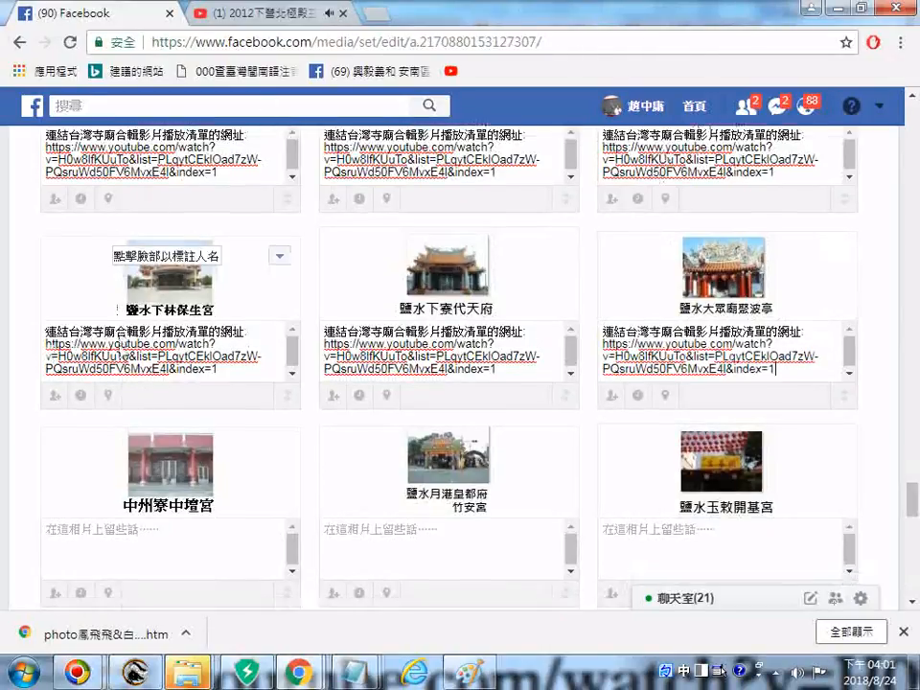
pyautogui.click(161, 374)
pyautogui.write('連結台灣寺廟合輯影片播放清單的網址: https://www.youtube.com/watch?v=H0w8lfKUuTo&list=PLqytCEklOad7zW-PQsruWd50FV6MvxE4l&index=1')
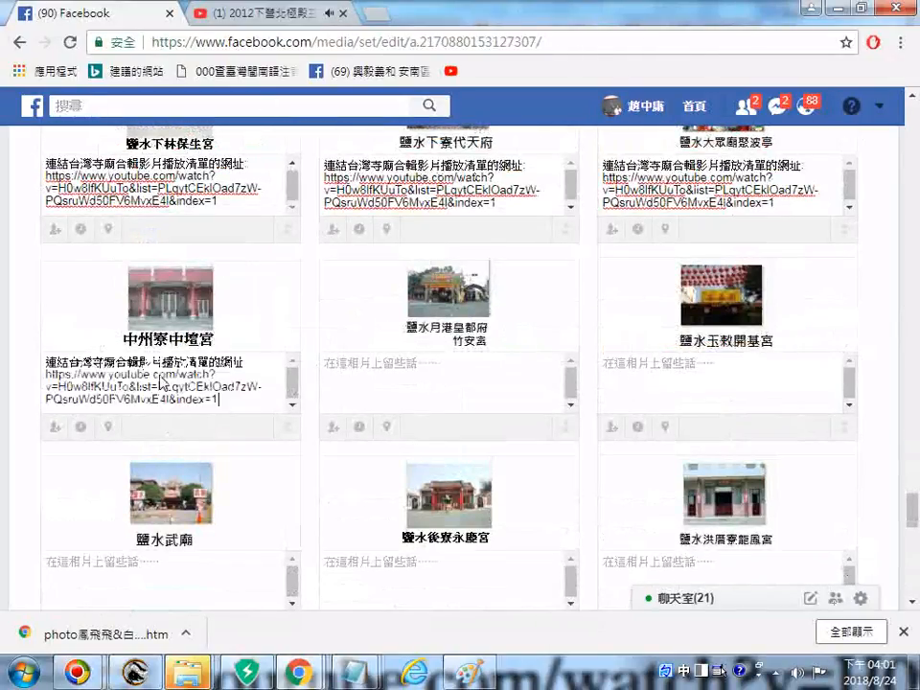
pyautogui.click(428, 388)
pyautogui.write('連結台灣寺廟合輯影片播放清單的網址: https://www.youtube.com/watch?v=H0w8lfKUuTo&list=PLqytCEklOad7zW-PQsruWd50FV6MvxE4I&index=1')
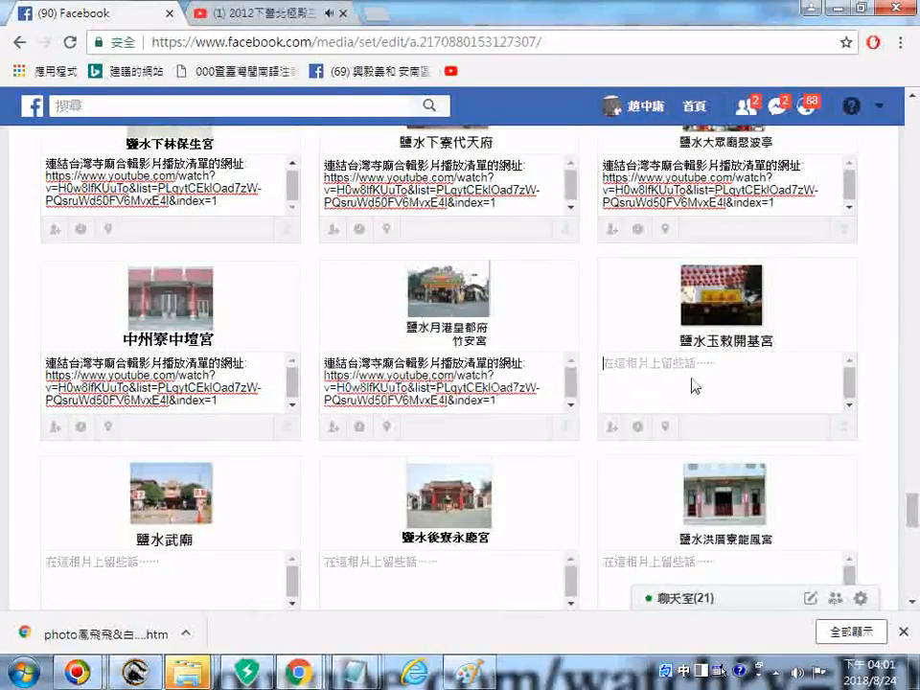
pyautogui.write('連結台灣寺廟合輯影片播放清單的網址: https://www.youtube.com/watch?v=H0w8lfKUuTo&list=PLqytCEklOad7zW-PQsruWd50FV6MvxE4l&index=1')
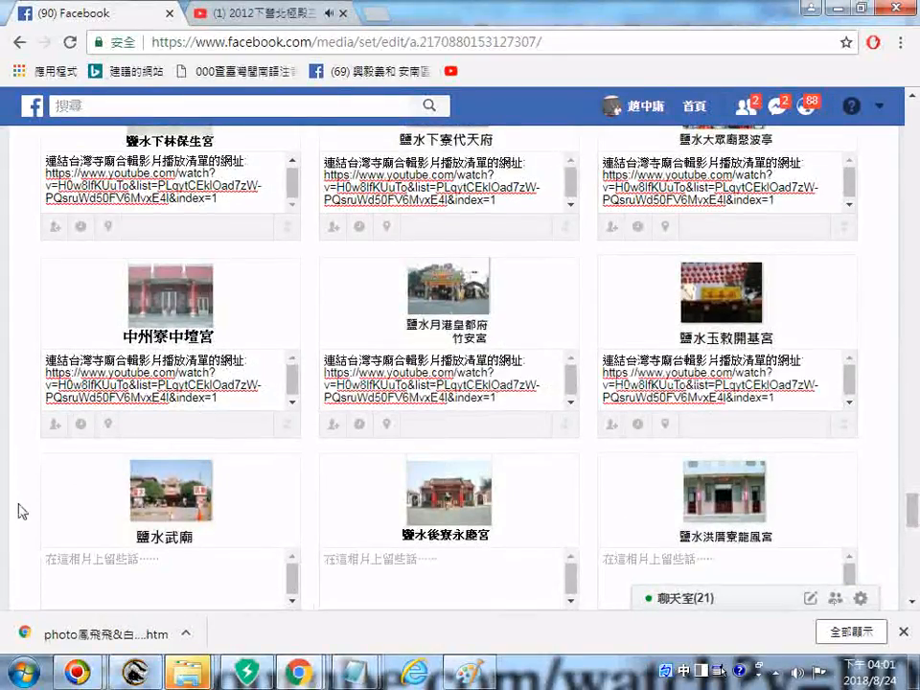
# Paste the copied heading and YouTube playlist link into the empty captions of 鹽水武廟, 鹽水後寮永慶宮 and 鹽水洪厝寮龍鳳宮.
pyautogui.scroll(-2, 149, 334)
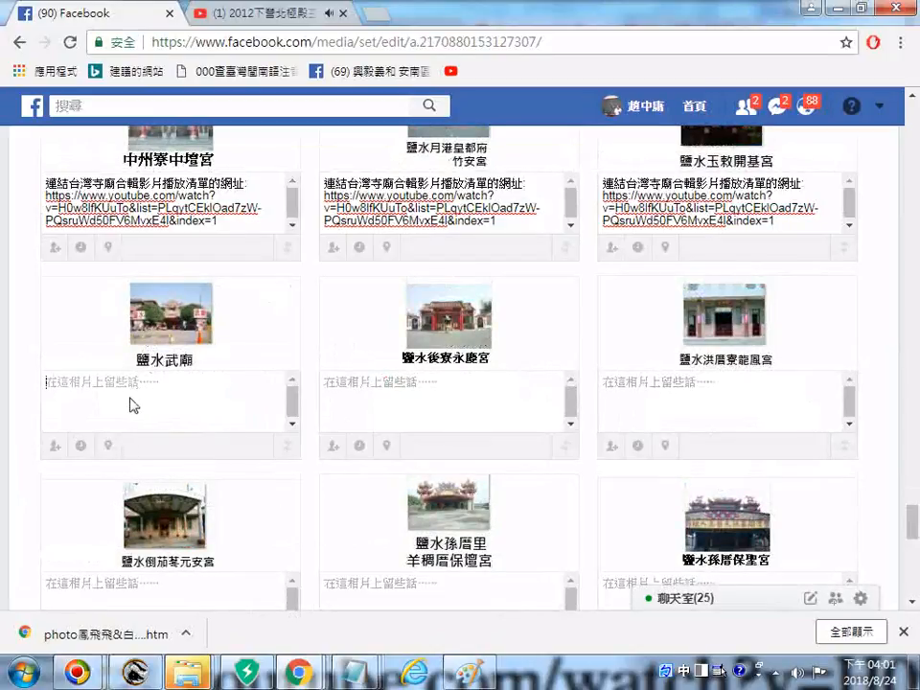
pyautogui.write('連結台灣寺廟合輯影片播放清單的網址: https://www.youtube.com/watch?v=H0w8lfKUuTo&list=PLqytCEklOad7zW-PQsruWd50FV6MvxE4l&index=1')
pyautogui.click(381, 404)
pyautogui.write('連結台灣寺廟合輯影片播放清單的網址: https://www.youtube.com/watch?v=H0w8lfKUuTo&list=PLqytCEklOad7zW-PQsruWd50FV6MvxE4l&index=1')
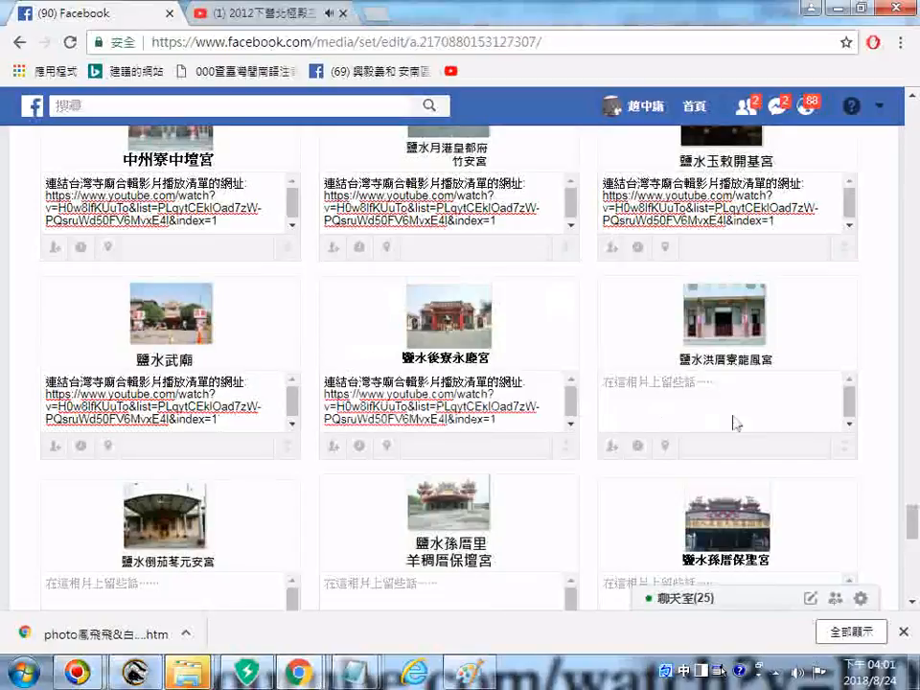
pyautogui.click(697, 404)
pyautogui.write('連結台灣寺廟合輯影片播放清單的網址: https://www.youtube.com/watch?v=H0w8lfKUuTo&list=PLqytCEklOad7zW-PQsruWd50FV6MvxE4l&index=1')
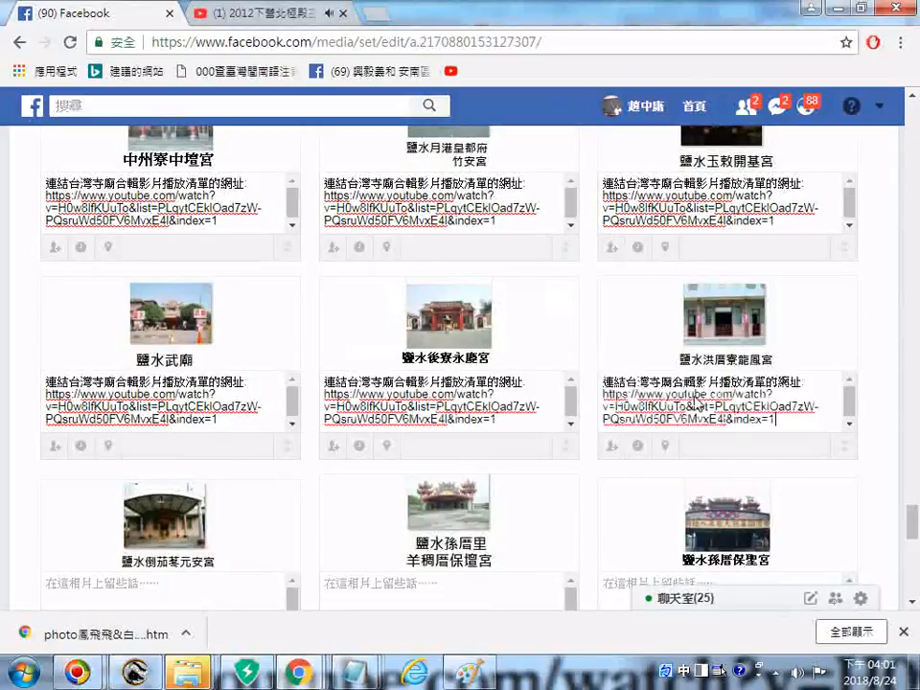
# Paste the copied heading and YouTube playlist link into the empty captions of 鹽水倒茄苳元安宮, 鹽水孫厝里羊稠厝保壇宮 and 鹽水孫厝保聖宮.
pyautogui.scroll(-3, 123, 384)
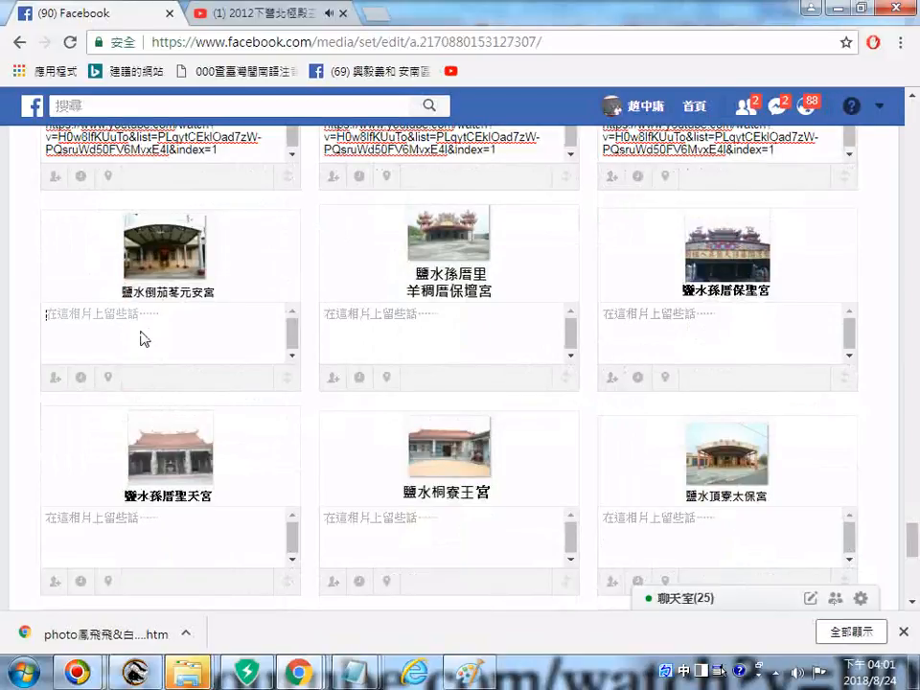
pyautogui.write('連結台灣寺廟合輯影片播放清單的網址 https://www.youtube.com/watch?v=H0w8lfKUuTo&list=PLqytCEklOad7zW-PQsruWd50FV6MvxE4l&index=1')
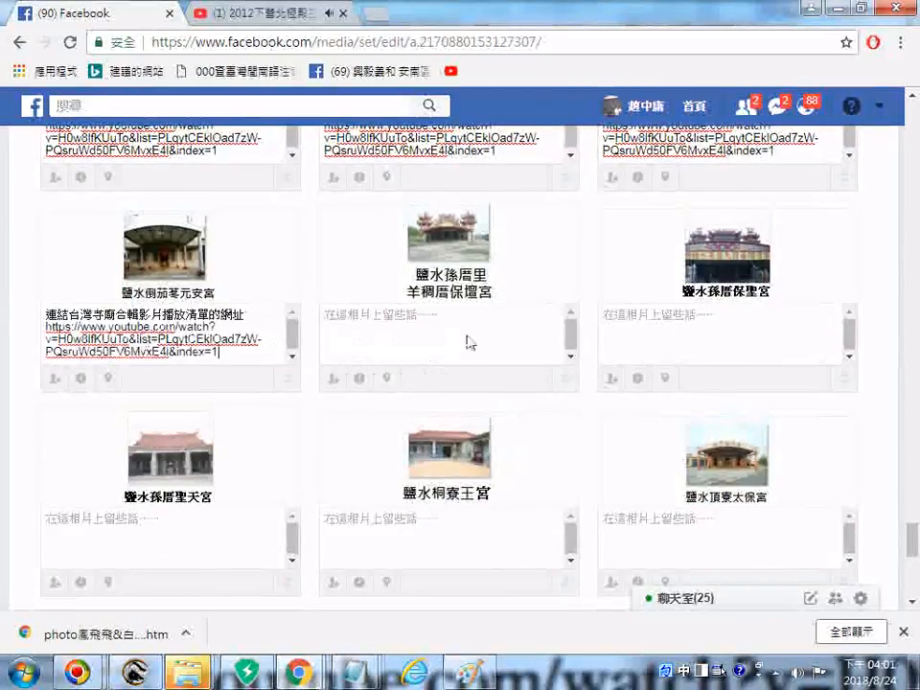
pyautogui.scroll(1, 469, 342)
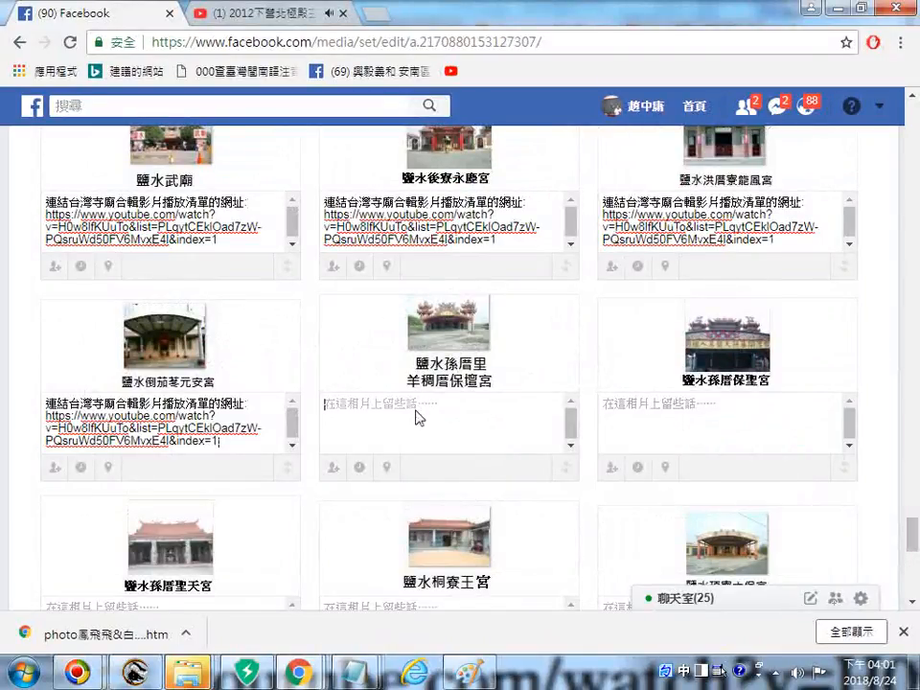
pyautogui.write('連結台灣寺廟合輯影片播放清單的網址: https://www.youtube.com/watch?v=H0w8lfKUuTo&list=PLqytCEklOad7zW-PQsruWd50FV6MvxE4I&index=1')
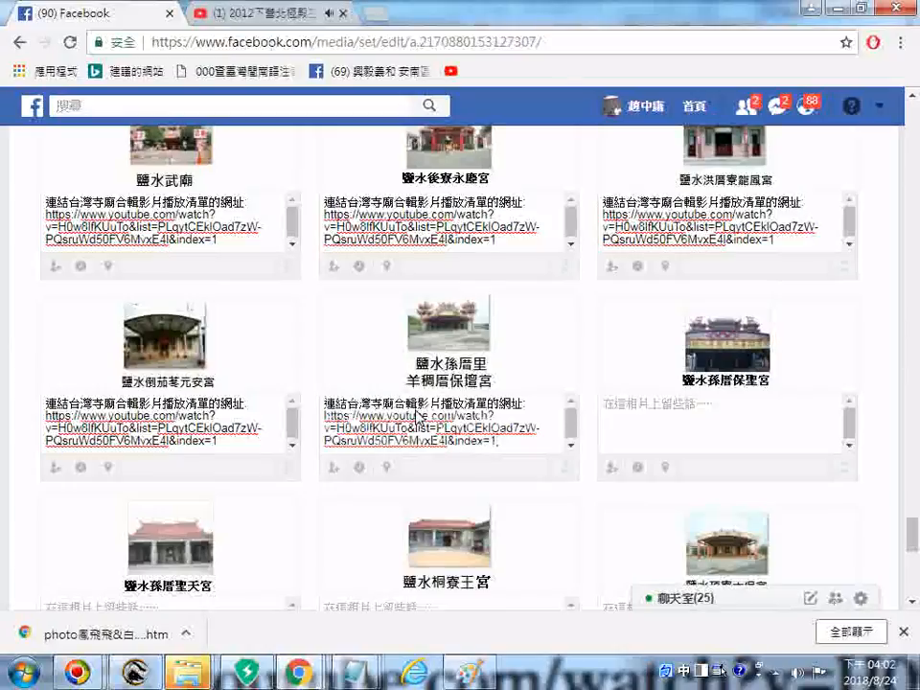
pyautogui.click(619, 417)
pyautogui.write('連結台灣寺廟合輯影片播放清單的網址: https://www.youtube.com/watch?v=H0w8lfKUuTo&list=PLqytCEklOad7zW-PQsruWd50FV6MvxE4l&index=1')
# Paste the copied heading and YouTube playlist link into the empty captions of 鹽水孫厝聖天宮, 鹽水桐寮王宮 and 鹽水頂寮太保宮.
pyautogui.scroll(-1, 517, 393)
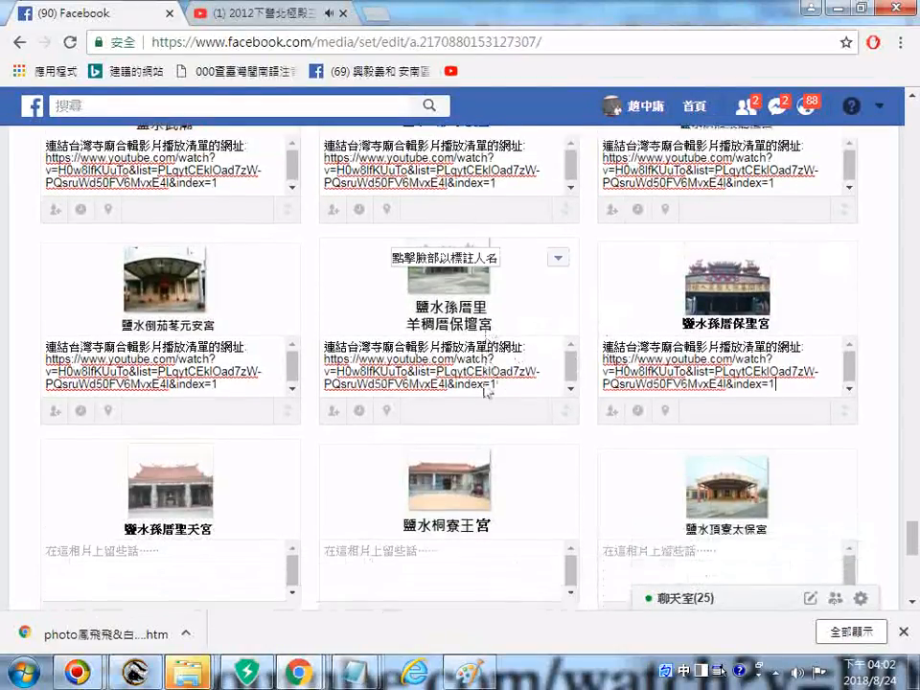
pyautogui.scroll(-1, 486, 390)
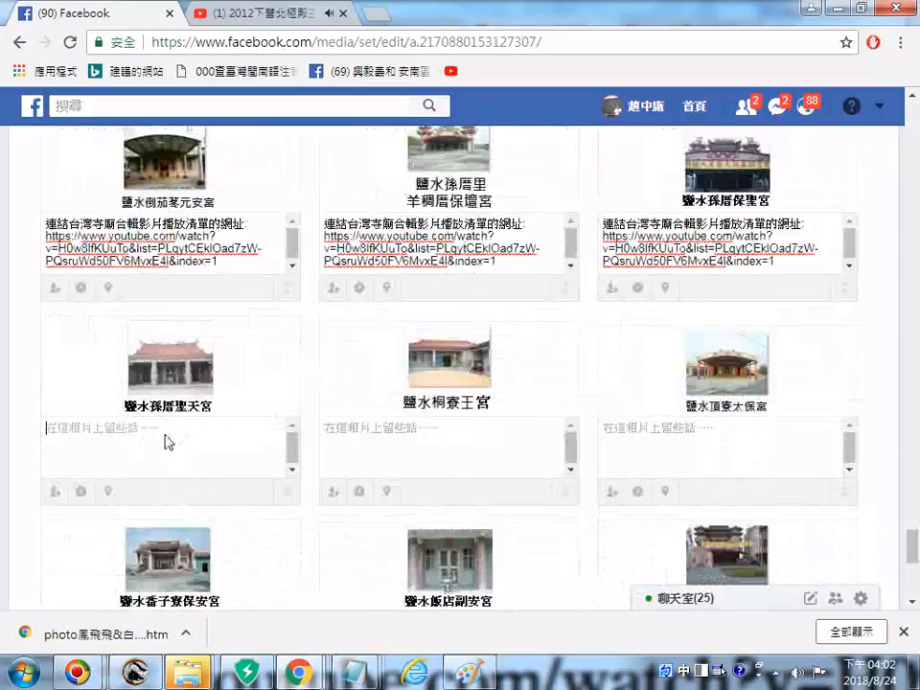
pyautogui.click(165, 441)
pyautogui.write('連結台灣寺廟合輯影片播放清單的網址: https://www.youtube.com/watch?v=H0w8lfKUuTo&list=PLqytCEklOad7zW-PQsruWd50FV6MvxE4l&index=1')
pyautogui.click(429, 454)
pyautogui.write('連結台灣寺廟合輯影片播放清單的網址: https://www.youtube.com/watch?v=H0w8lfKUuTo&list=PLqytCEklOad7zW-PQsruWd50FV6MvxE4l&index=1')
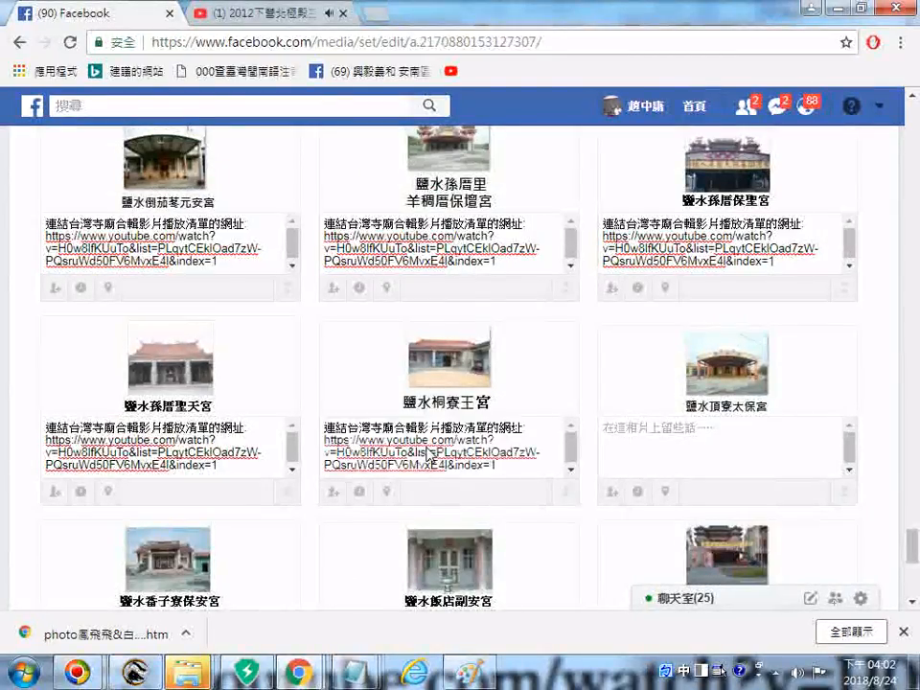
pyautogui.click(690, 458)
pyautogui.write('連結台灣寺廟合輯影片播放清單的網址: https://www.youtube.com/watch?v=H0w8lfKUuTo&list=PLqytCEklOad7zW-PQsruWd50FV6MvxE4l&index=1')
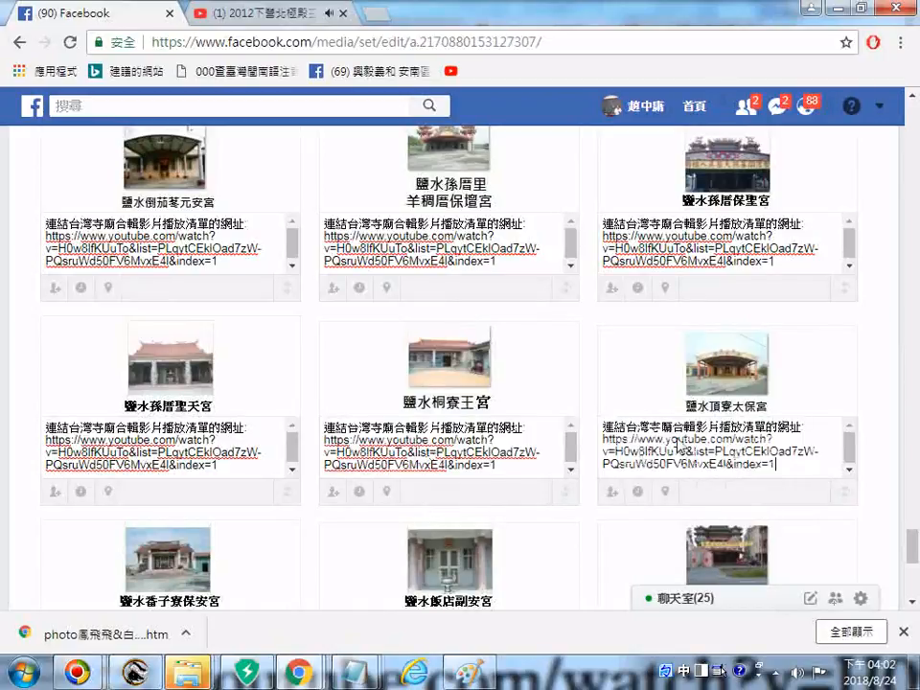
# Paste the copied heading and YouTube playlist link into the empty captions of 鹽水番子寮保安宮, 鹽水飯店副安宮 and 鹽水福南宮.
pyautogui.scroll(-2, 292, 445)
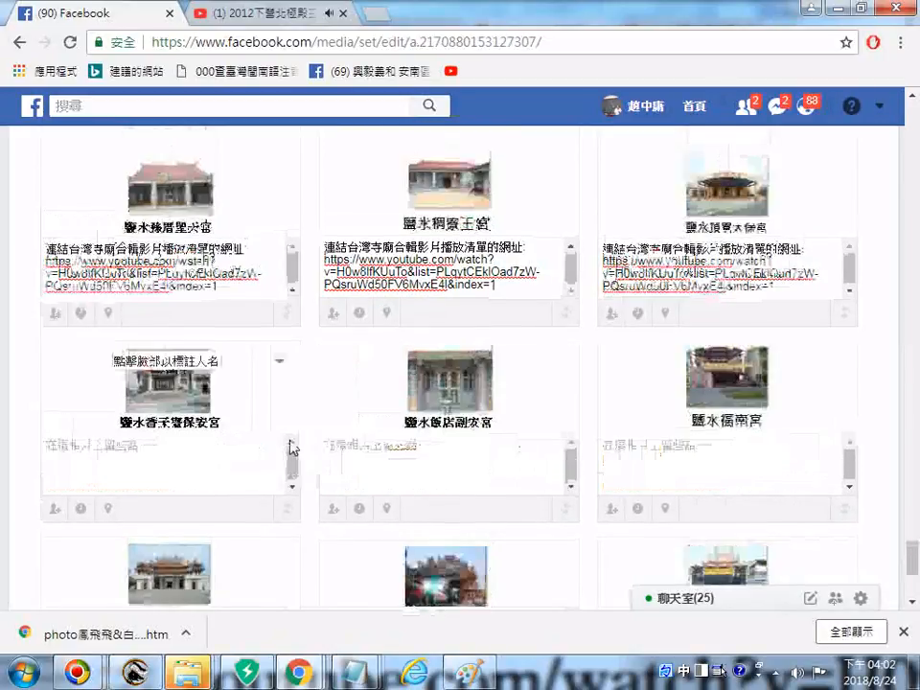
pyautogui.click(141, 465)
pyautogui.write('連結台灣寺廟合輯影片播放清單的網址: https://www.youtube.com/watch?v=H0w8lfKUuTo&list=PLqytCEklOad7zW-PQsruWd50FV6MvxE4l&index=1')
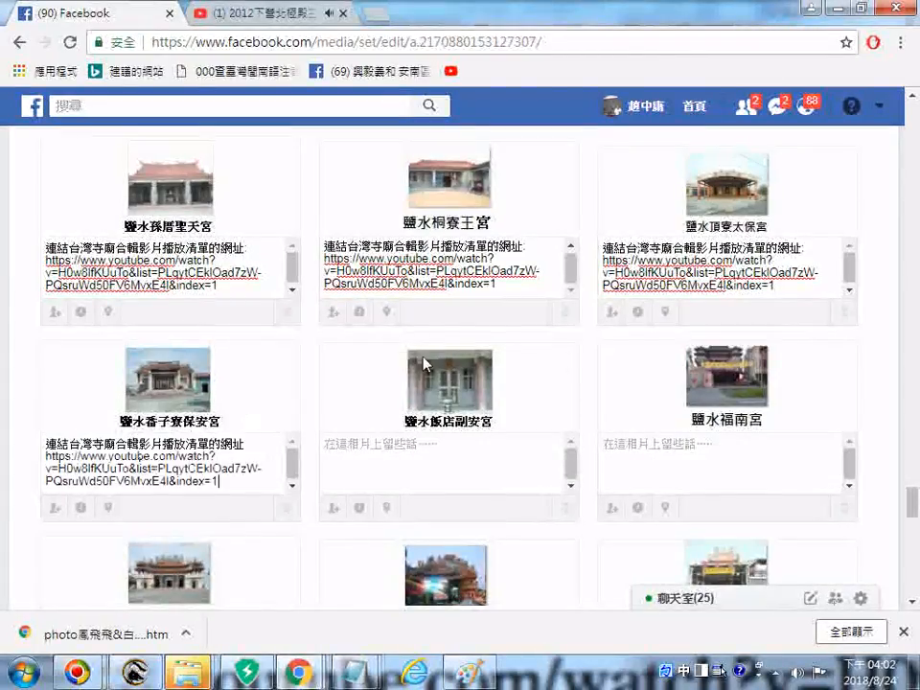
pyautogui.click(461, 459)
pyautogui.write('連結台灣寺廟合輯影片播放清單的網址: https://www.youtube.com/watch?v=H0w8lfKUuTo&list=PLqytCEklOad7zW-PQsruWd50FV6MvxE4l&index=1')
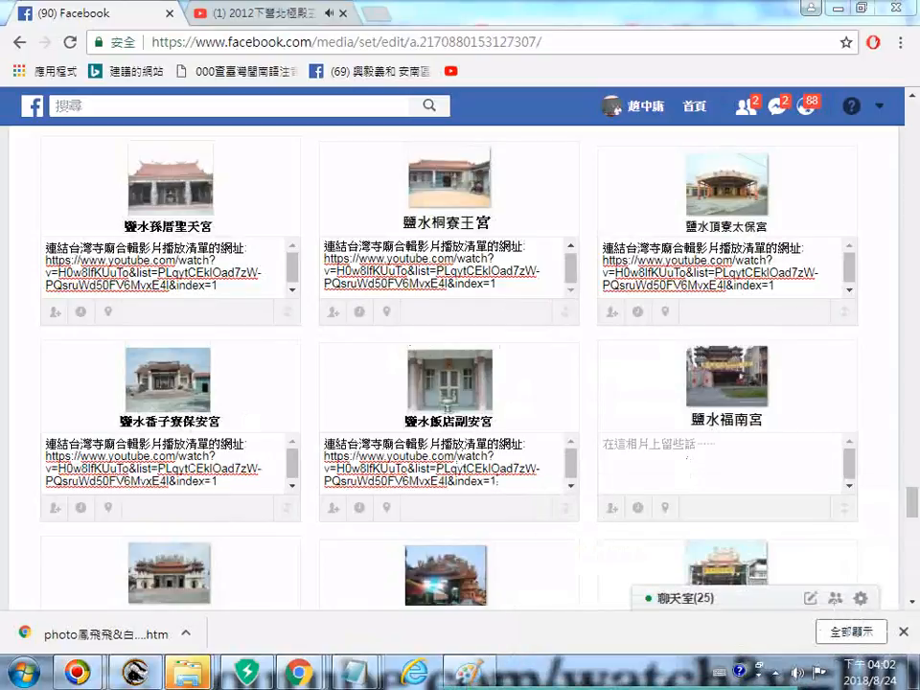
pyautogui.click(752, 472)
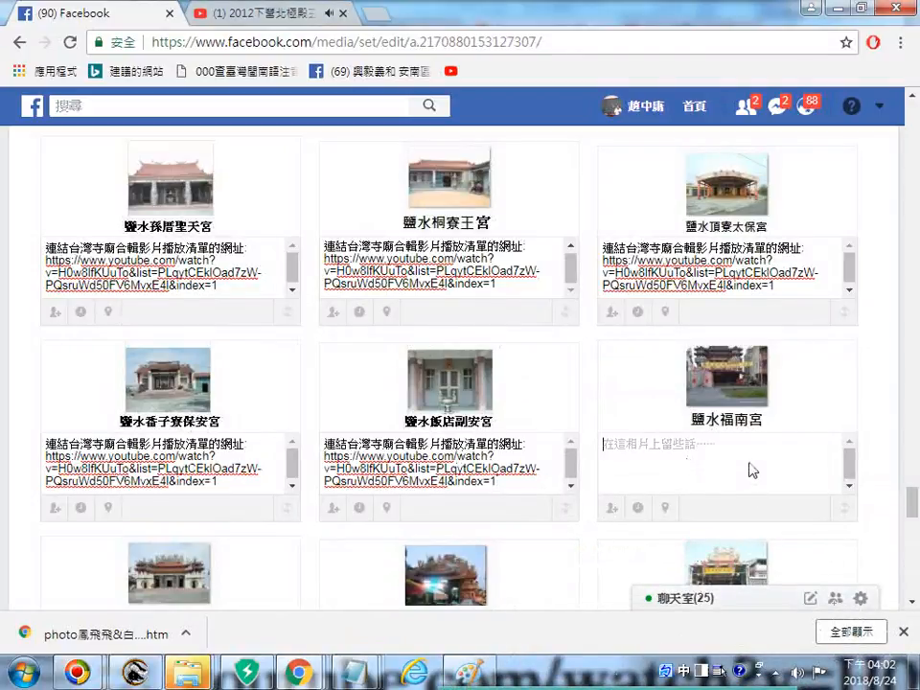
pyautogui.write('連結台灣寺廟合輯影片播放清單的網址: https://www.youtube.com/watch?v=H0w8lfKUuTo&list=PLqytCEklOad7zW-PQsruWd50FV6MvxE4l&index=1')
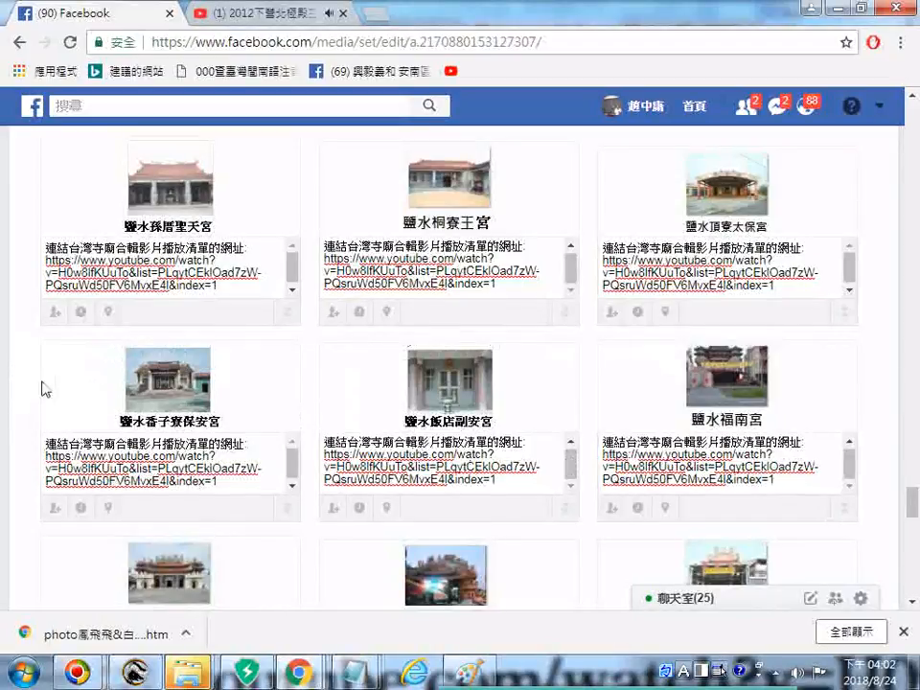
pyautogui.scroll(-3, 63, 391)
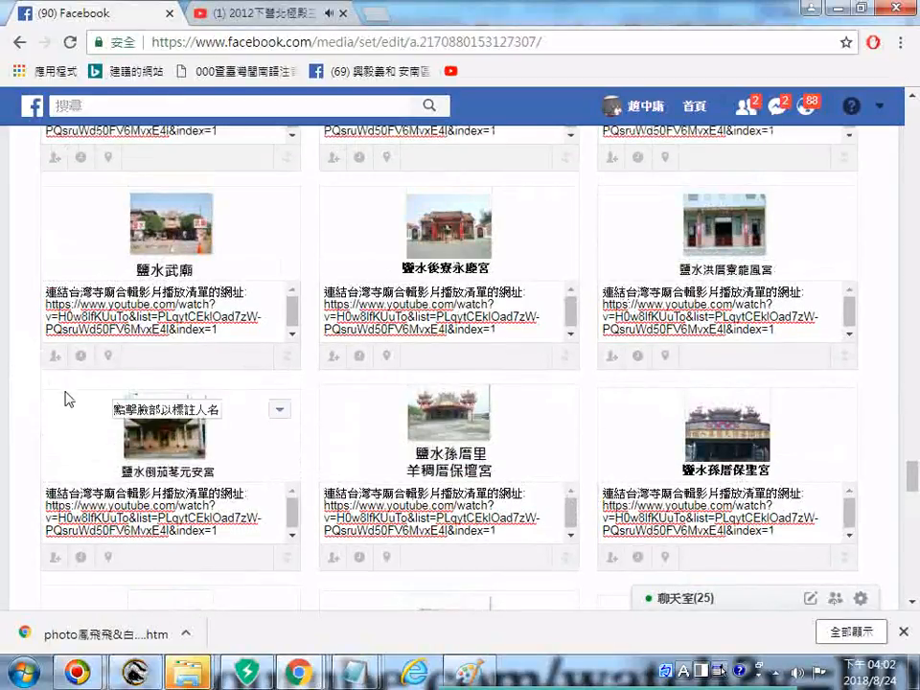
pyautogui.scroll(3, 76, 417)
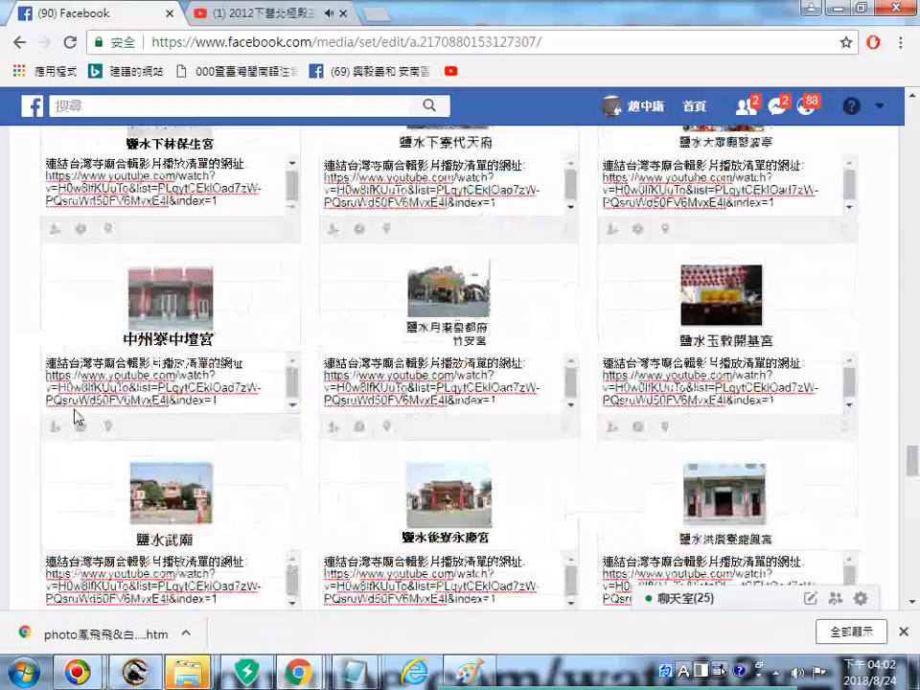
pyautogui.scroll(3, 77, 417)
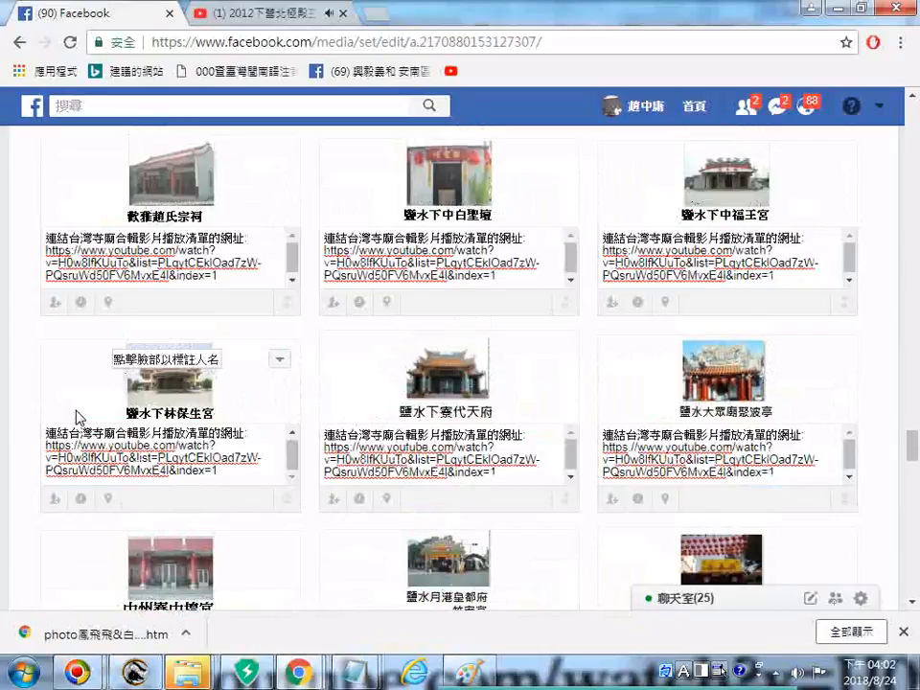
pyautogui.scroll(-5, 77, 417)
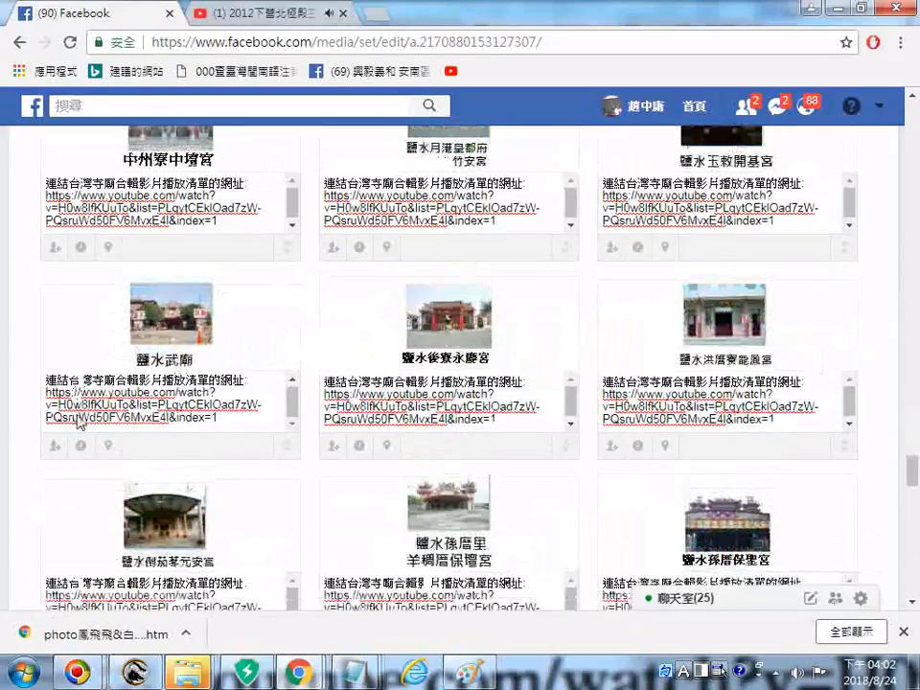
# Paste the copied heading and YouTube playlist link into the empty captions of 鹽水舊營天德宮, 鹽水護庇宮媽祖廟 and 新營意慈宮.
pyautogui.scroll(-3, 77, 446)
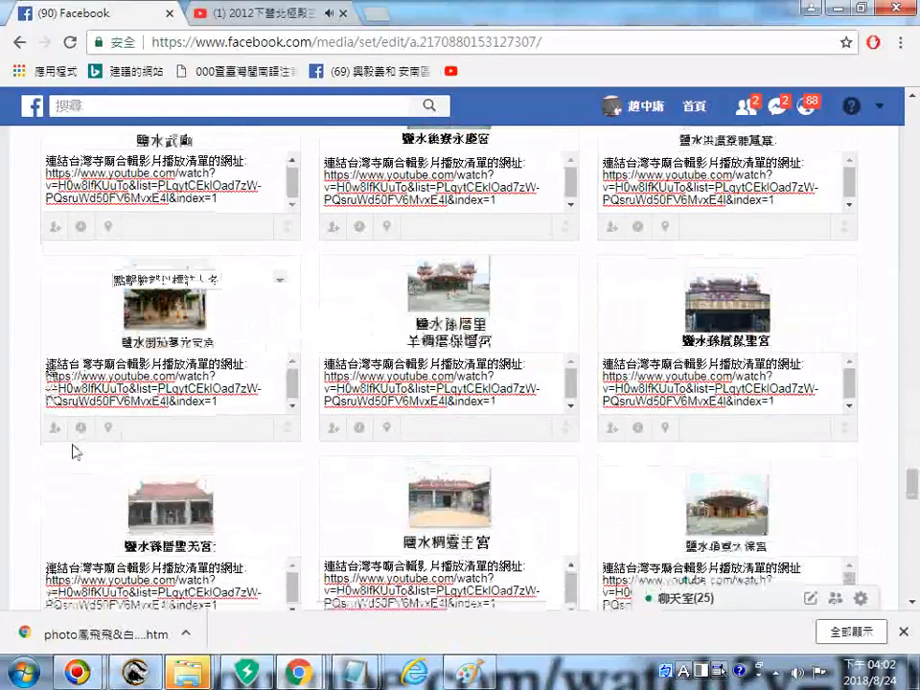
pyautogui.scroll(-1, 77, 452)
pyautogui.scroll(-3, 76, 451)
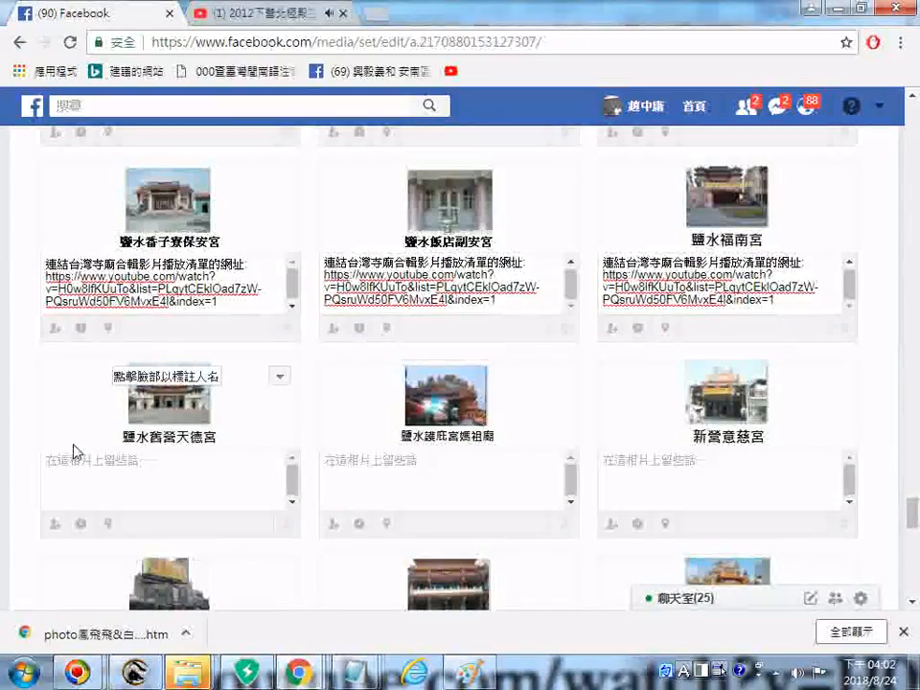
pyautogui.click(153, 485)
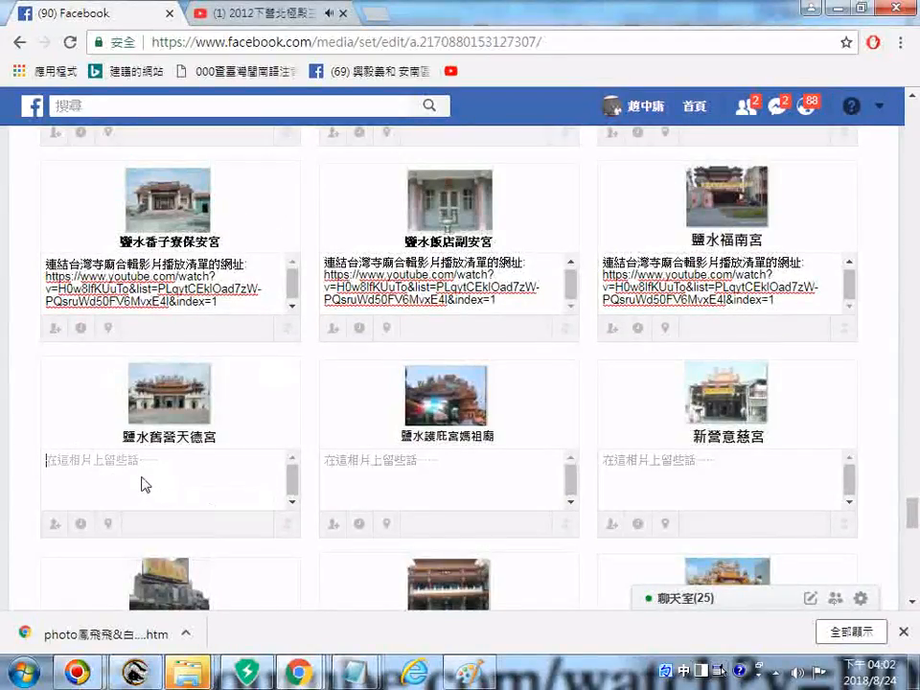
pyautogui.write('連結台灣寺廟合輯影片播放清單的網址: https://www.youtube.com/watch?v=H0w8lfKUuTo&list=PLqytCEklOad7zW-PQsruWd50FV6MvxE4l&index=1')
pyautogui.write('連結台灣寺廟合輯影片播放清單的網址: https://www.youtube.com/watch?v=H0w8lfKUuTo&list=PLqytCEklOad7zW-PQsruWd50FV6MvxE4l&index=1')
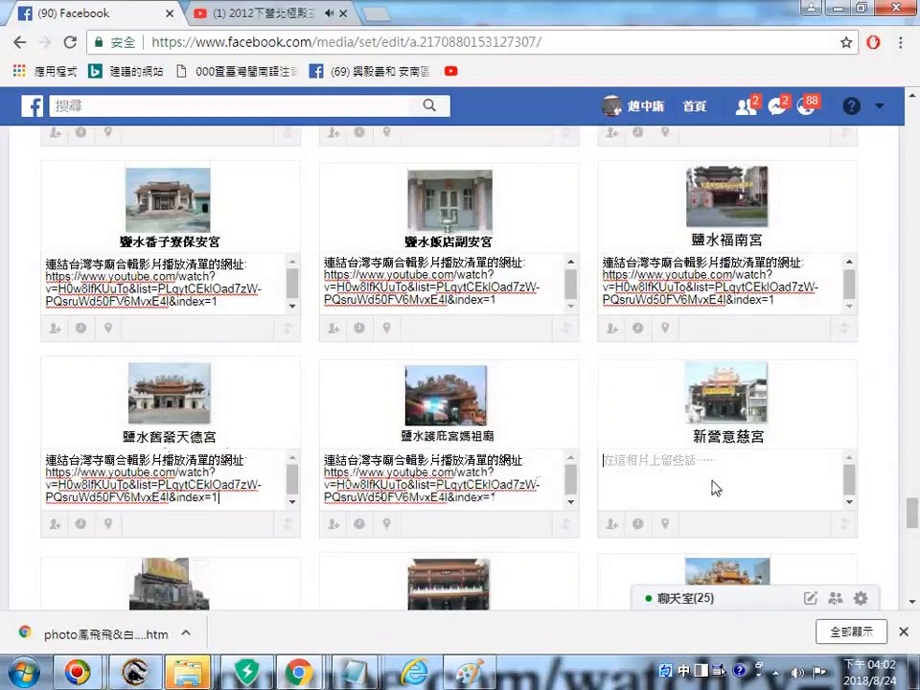
pyautogui.write('連結台灣寺廟合輯影片播放清單的網址: https://www.youtube.com/watch?v=H0w8lfKUuTo&list=PLqytCEklOad7zW-PQsruWd50FV6MvxE4l&index=1')
# Paste the copied heading and YouTube playlist link into the empty captions of 下營妙恩素食館, 下營武德宮 and 下營福昇堂.
pyautogui.scroll(-3, 714, 487)
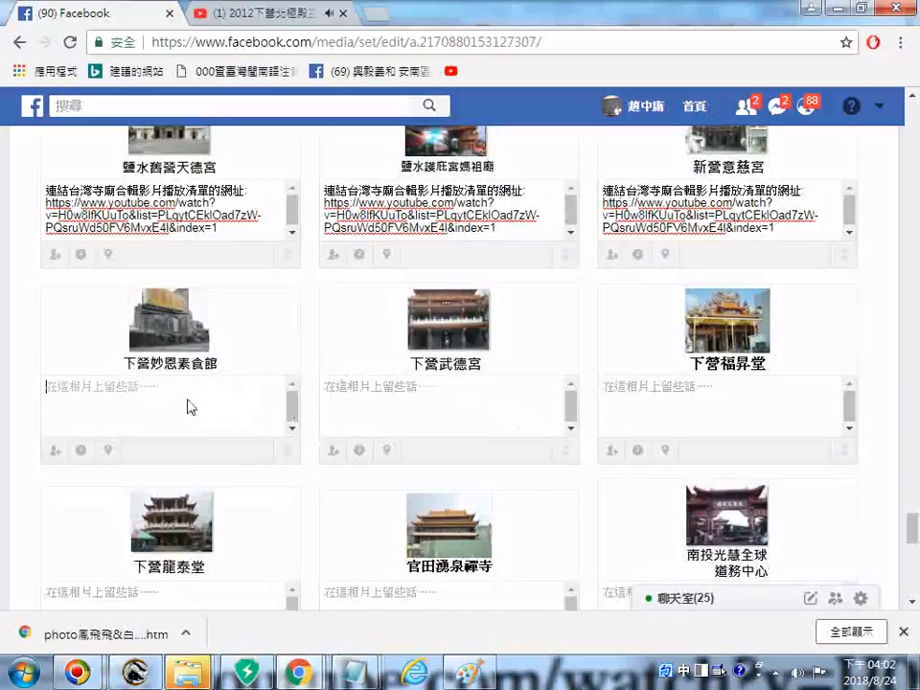
pyautogui.write('連結台灣寺廟合輯影片播放清單的網址 https://www.youtube.com/watch?v=H0w8lfKUuTo&list=PLqytCEklOad7zW-PQsruWd50FV6MvxE4I&index=1')
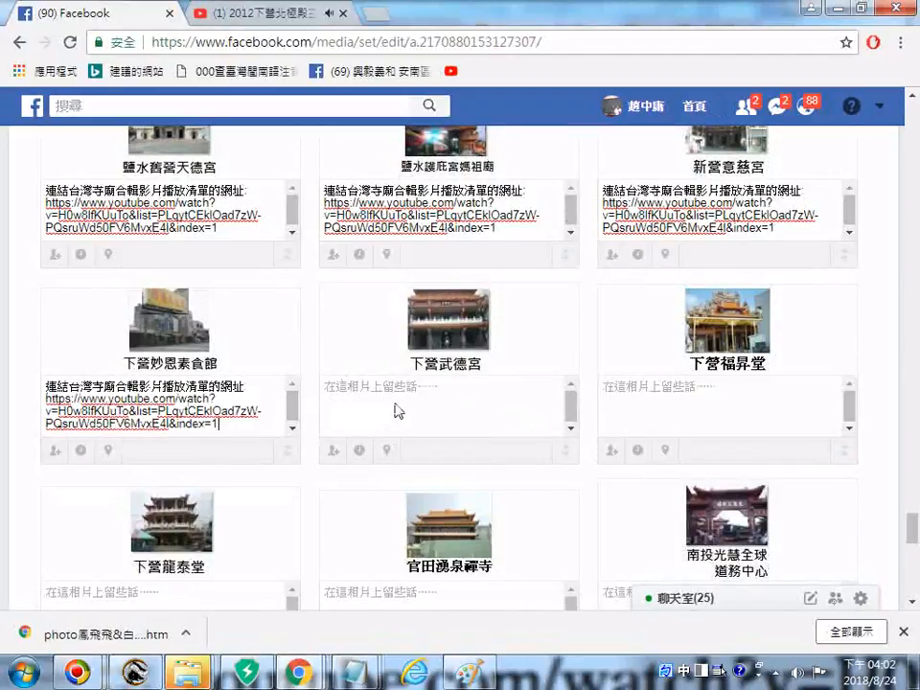
pyautogui.write('連結台灣寺廟合輯影片播放清單的網址: https://www.youtube.com/watch?v=H0w8lfKUuTo&list=PLqytCEklOad7zW-PQsruWd50FV6MvxE4I&index=1')
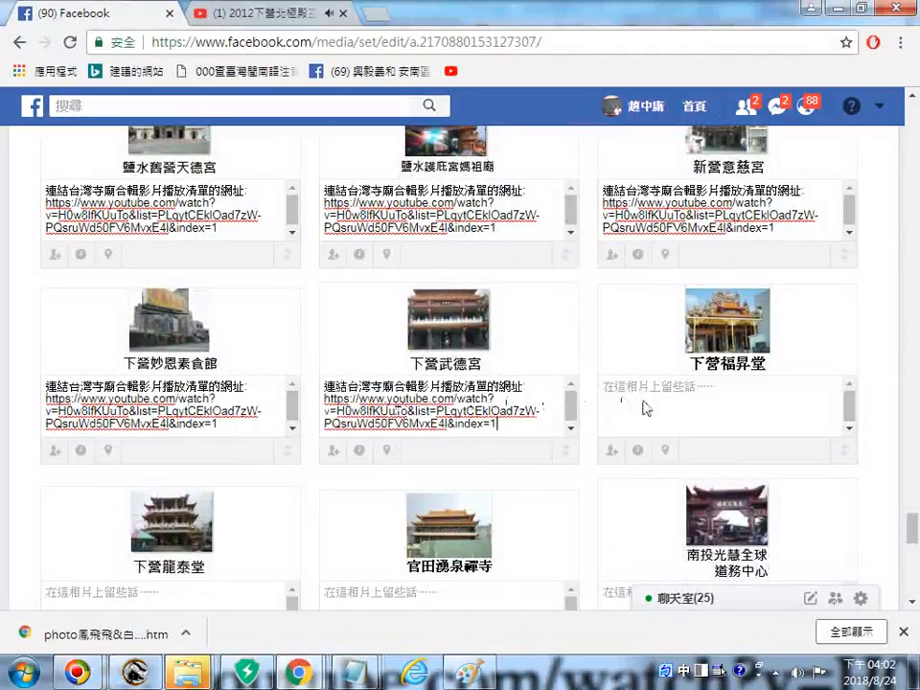
pyautogui.write('連結台灣寺廟合輯影片播放清單的網址： https://www.youtube.com/watch?v=H0w8lfKUuTo&list=PLqytCEklOad7zW-PQsruWd50FV6MvxE4l&index=1')
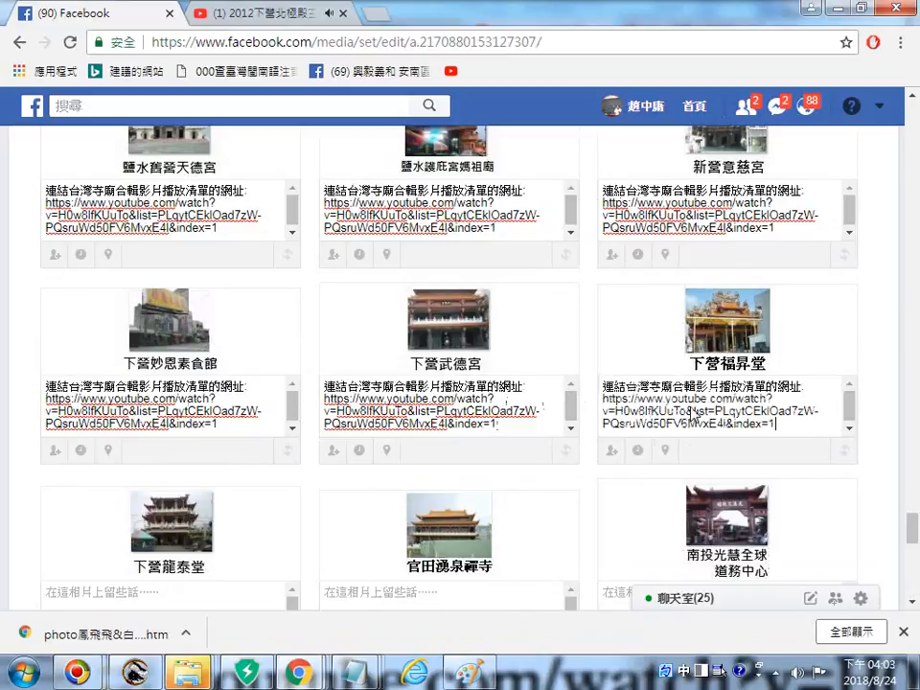
# Paste the copied heading and YouTube playlist link into the empty captions of 下營龍泰堂, 官田湧泉禪寺 and 南投光慧全球道務中心.
pyautogui.scroll(-3, 692, 414)
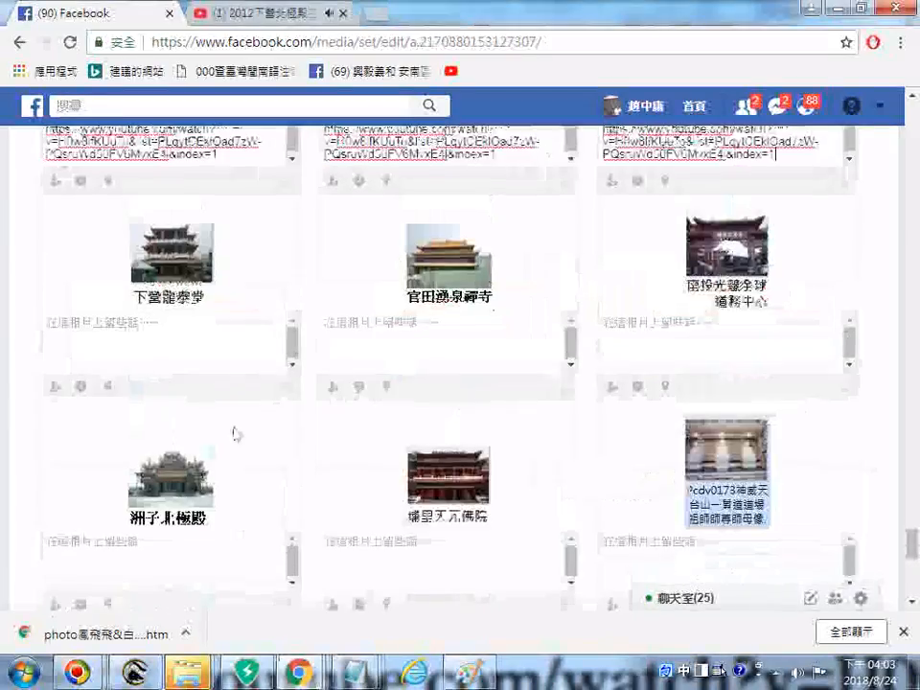
pyautogui.click(95, 318)
pyautogui.write('連結台灣宮廟合輯影片播放清單的網址: https://www.youtube.com/watch?v=H0w8lfKUuTo&list=PLqytCEklOad7zW-PQsruWd50FV6MvxE4l&index=1')
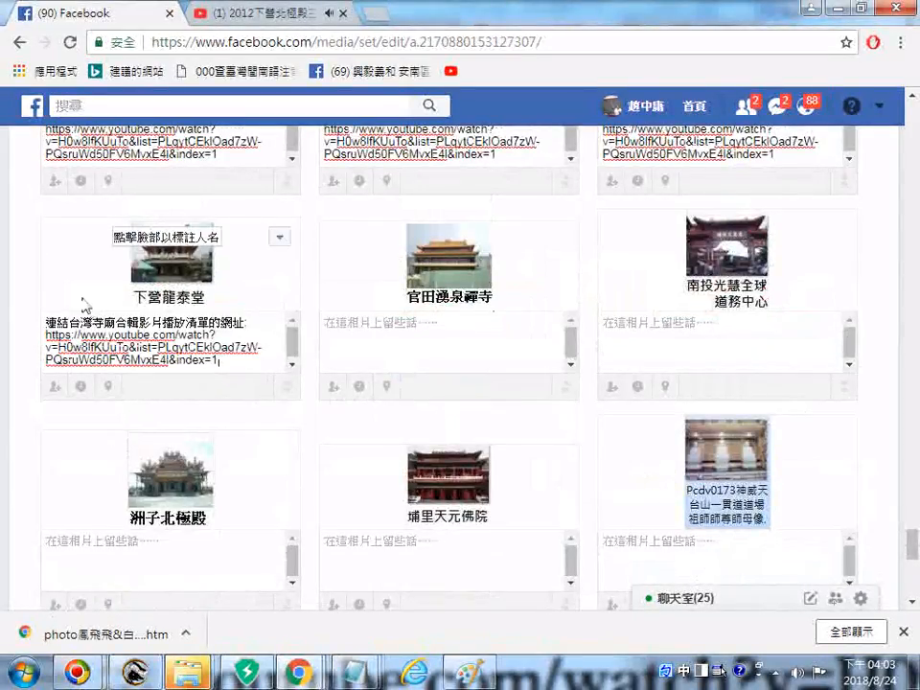
pyautogui.click(426, 353)
pyautogui.write('連結台灣寺廟合輯影片播放清單的網址: https://www.youtube.com/watch?v=H0w8lfKUuTo&list=PLqytCEklOad7zW-PQsruWd50FV6MvxE4l&index=1')
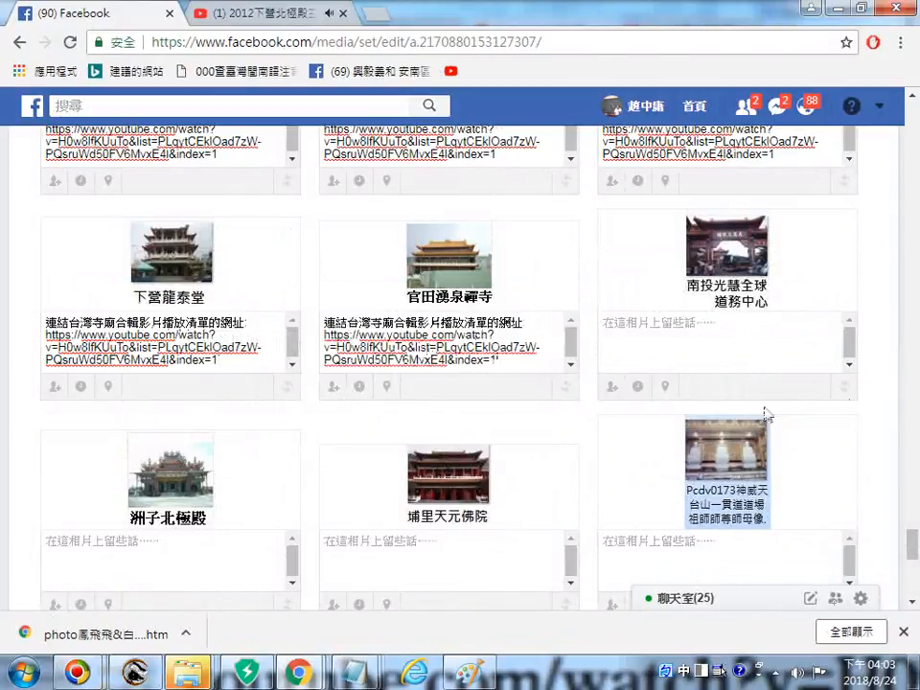
pyautogui.click(681, 346)
pyautogui.write('連結台灣寺廟合輯影片播放清單的網址: https://www.youtube.com/watch?v=H0w8lfKUuTo&list=PLqytCEklOad7zW-PQsruWd50FV6MvxE4l&index=1')
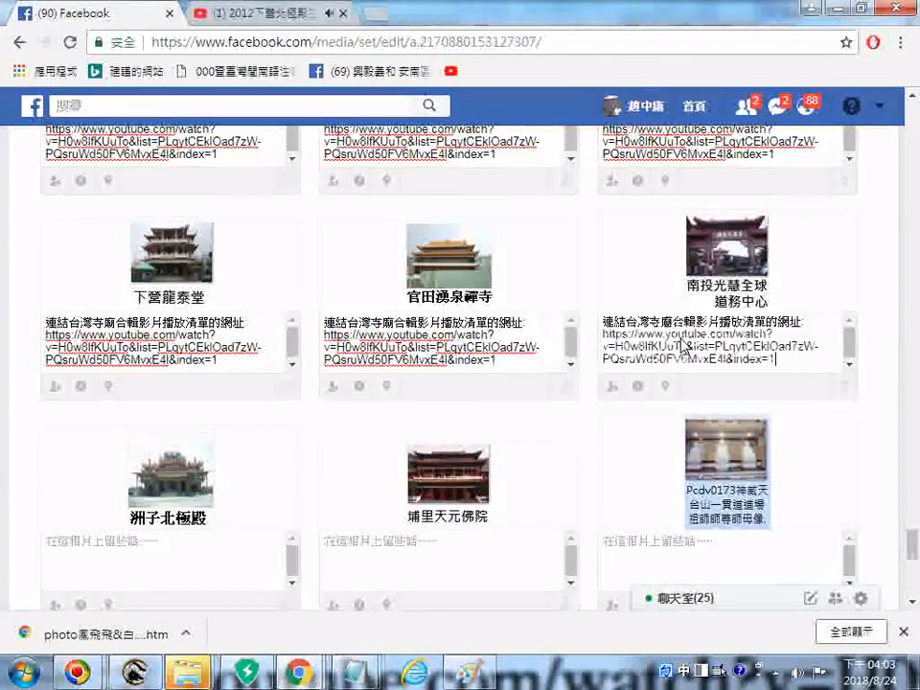
# Paste the copied heading and YouTube playlist link into the empty captions of 洲子北極殿, 埔里天元佛院 and the Pcdv0173神威天台山 photo.
pyautogui.click(174, 573)
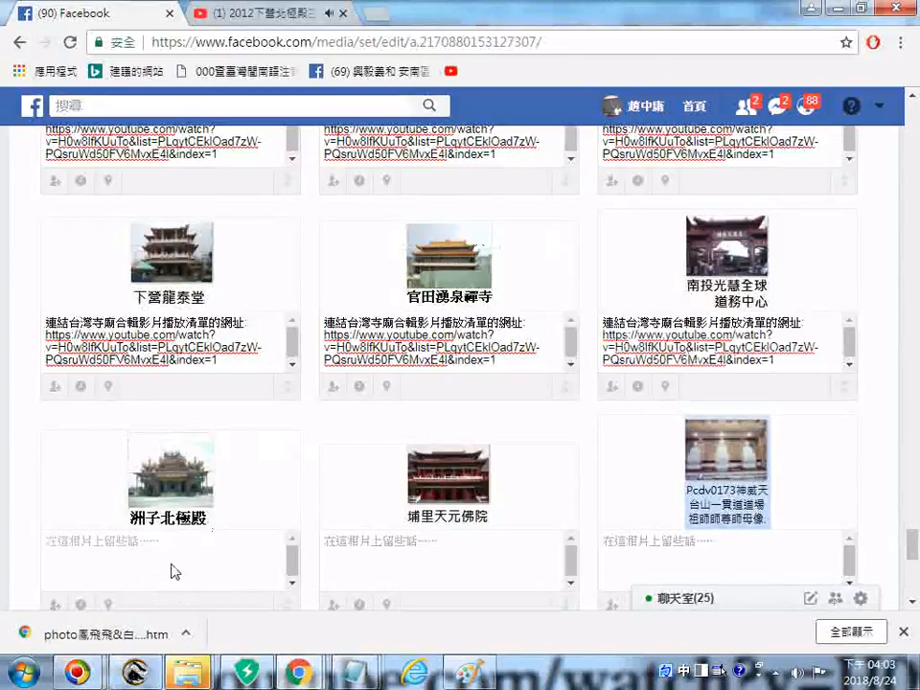
pyautogui.write('連結台灣寺廟合輯影片播放清單的網址: https://www.youtube.com/watch?v=H0w8lfKUuTo&list=PLqytCEklOad7zW-PQsruWd50FV6MvxE4I&index=1')
pyautogui.click(394, 566)
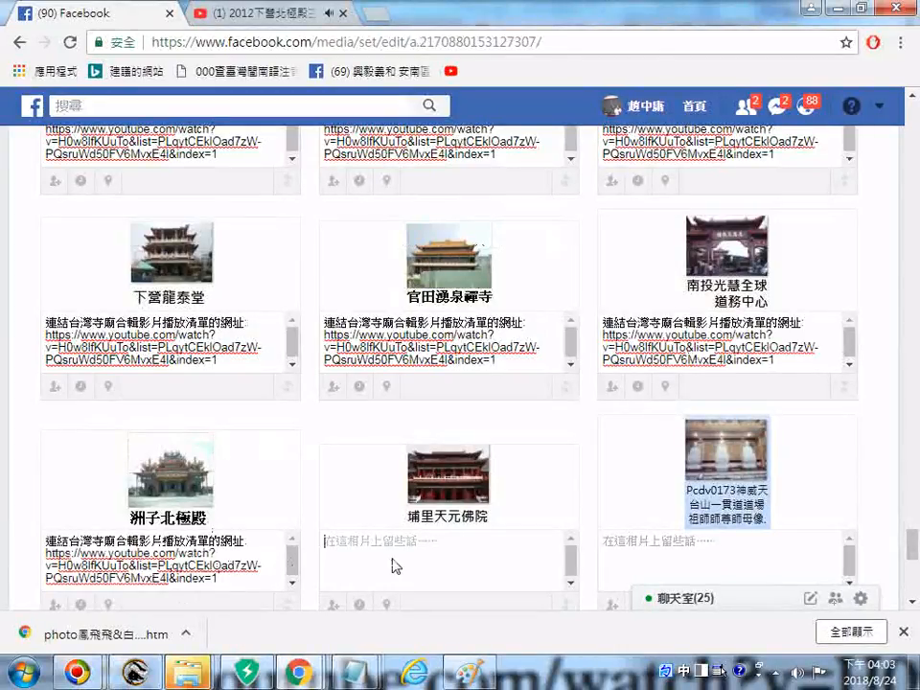
pyautogui.write('連結台灣寺廟合輯影片播放清單的網址: https://www.youtube.com/watch?v=H0w8lfKUuTo&list=PLqytCEklOad7zW-PQsruWd50FV6MvxE4I&index=1')
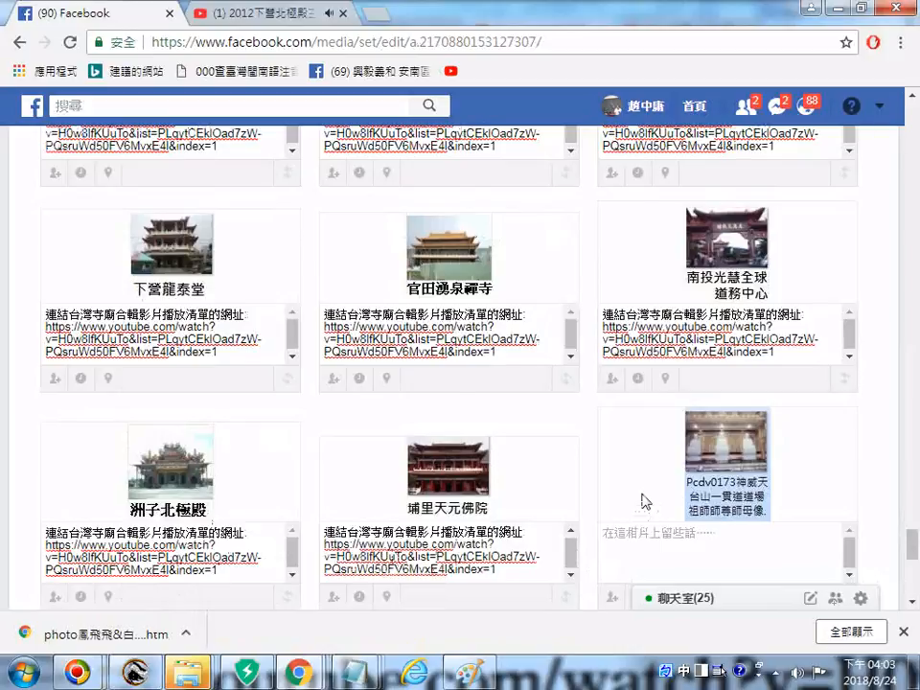
pyautogui.scroll(-1, 644, 501)
pyautogui.click(659, 476)
pyautogui.write('連結台灣寺廟合輯影片播放清單的網址: https://www.youtube.com/watch?v=H0w8lfKUuTo&list=PLqytCEklOad7zW-PQsruWd50FV6MvxE4l&index=1')
# Paste the copied heading and YouTube playlist link into the empty captions of 新營三聖宮, 新營真武殿 and 學甲田龍舘.
pyautogui.scroll(-2, 518, 524)
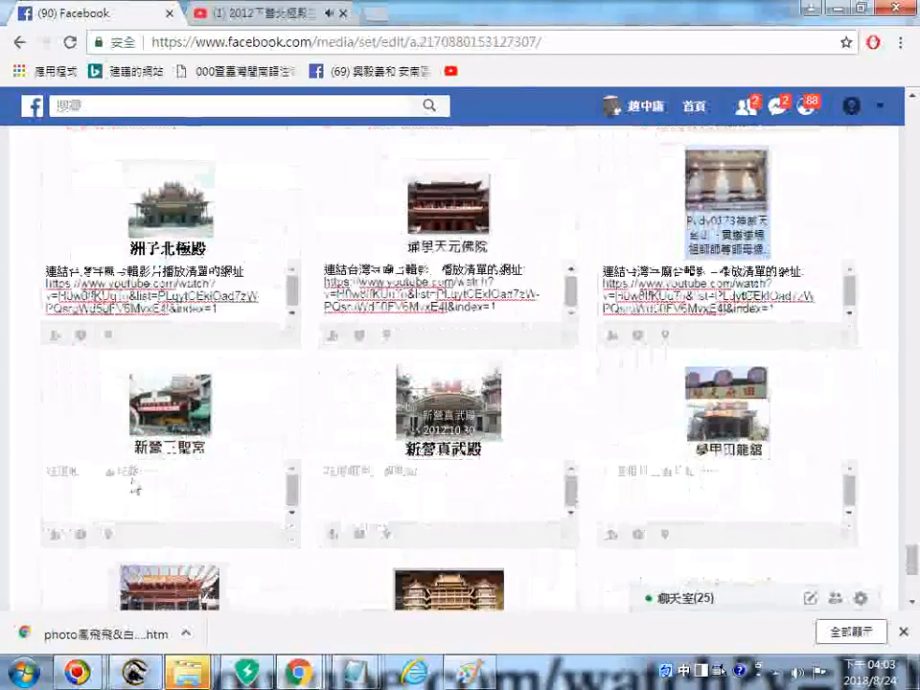
pyautogui.click(136, 486)
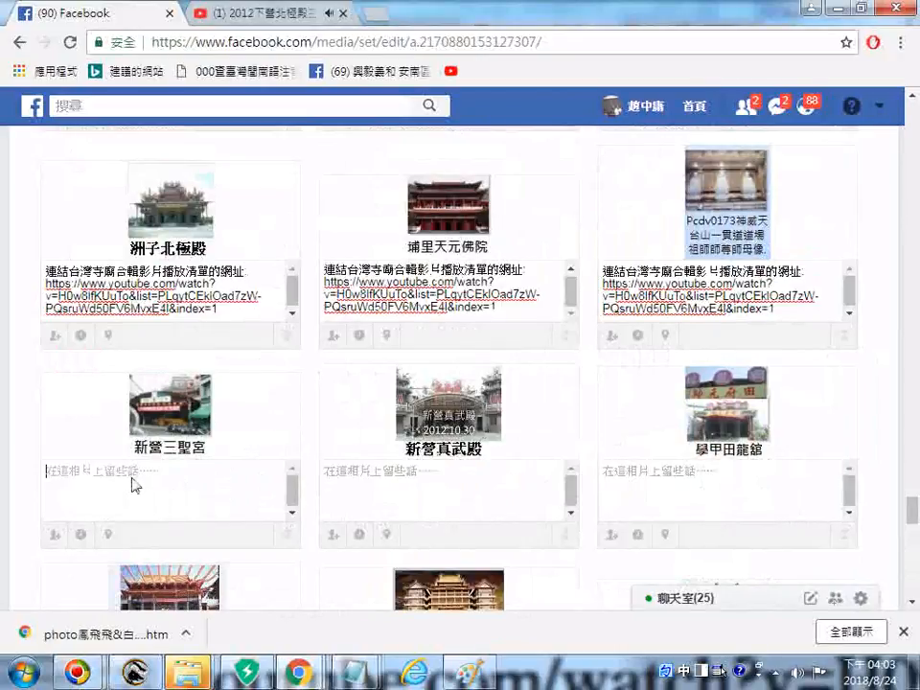
pyautogui.write('連結台灣寺廟合輯影片播放清單的網址: https://www.youtube.com/watch?v=H0w8lfKUuTo&list=PLqytCEklOad7zW-PQsruWd50FV6MvxE4l&index=1')
pyautogui.click(416, 492)
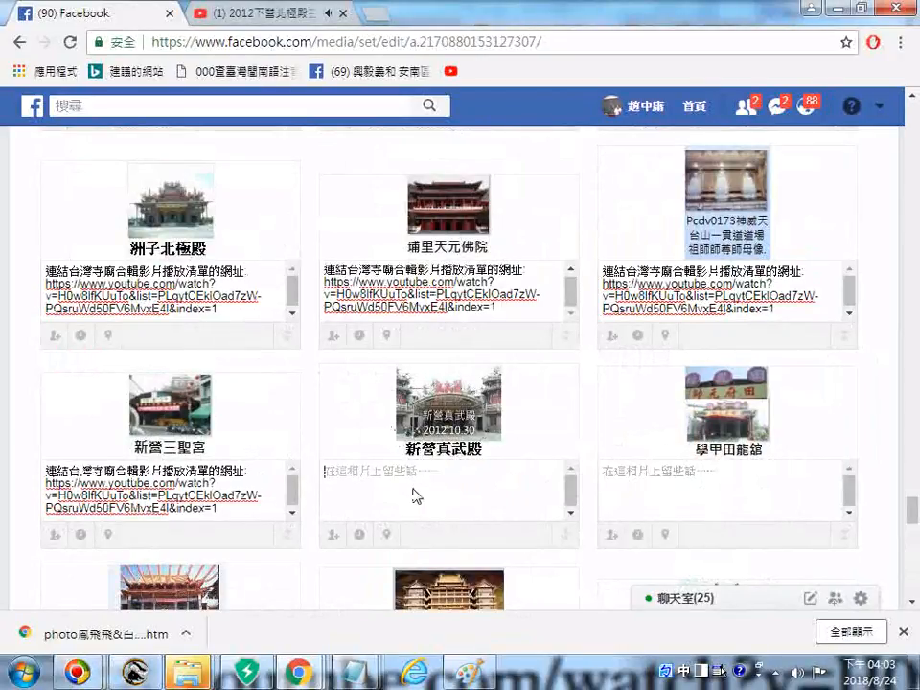
pyautogui.write('連結台湾寺廟合輯影片播放清單的網址: https://www.youtube.com/watch?v=H0w8lfKUuTo&list=PLqytCEklOad7zW-PQsruWd50FV6MvxE4l&index=1')
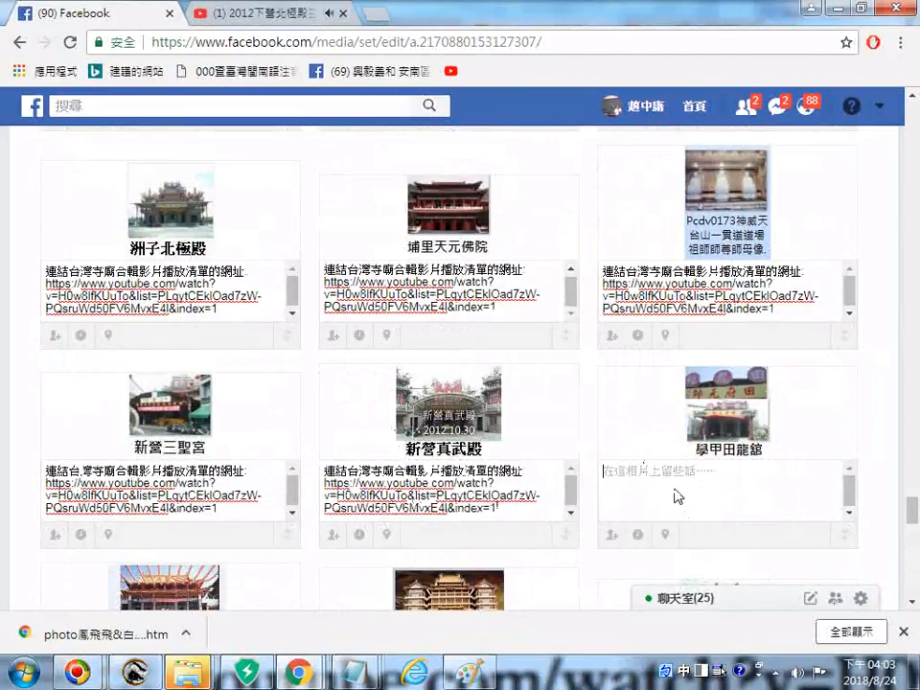
pyautogui.write('連結台灣寺廟合輯影片播放清單的網址: https://www.youtube.com/watch?v=H0w8lfKUuTo&list=PLqytCEklOad7zW-PQsruWd50FV6MvxE4l&index=1')
# Paste the copied heading and YouTube playlist link into the empty captions of 日月潭文武廟, 興毅純陽聖道院 and 新營護鎮保安宮.
pyautogui.scroll(-2, 319, 476)
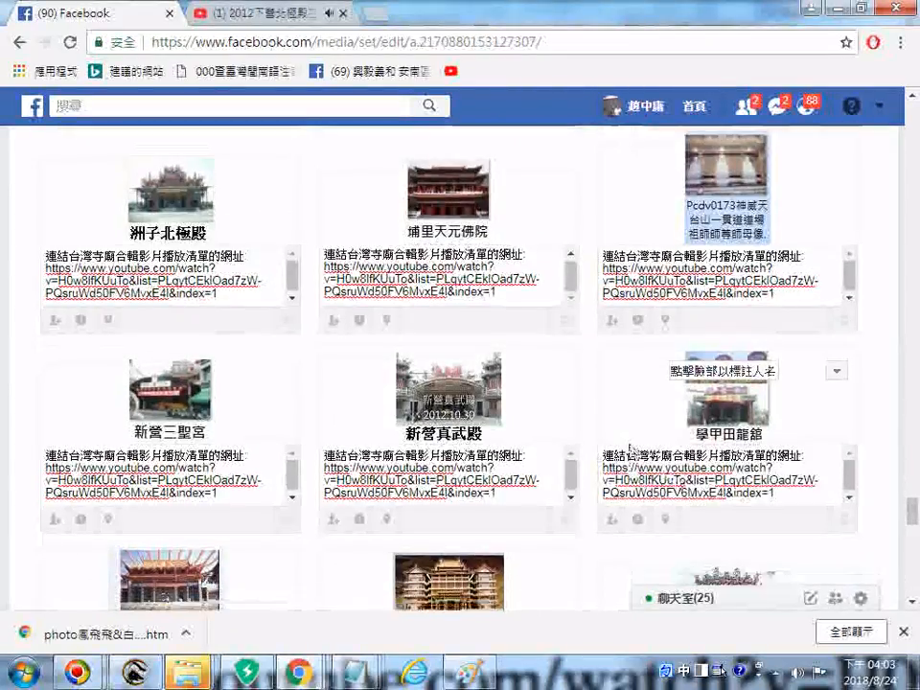
pyautogui.click(195, 527)
pyautogui.write('連結台灣寺廟合輯影片播放清單的網址: https://www.youtube.com/watch?v=H0w8lfKUuTo&list=PLqytCEklOad7zW-PQsruWd50FV6MvxE4I&index=1')
pyautogui.click(423, 513)
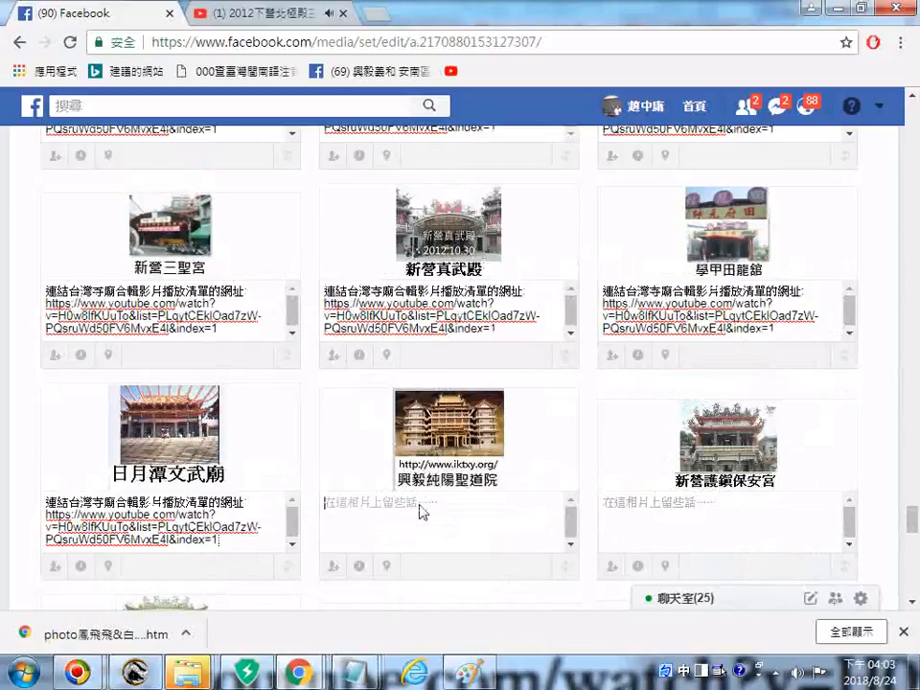
pyautogui.write('連結台灣寺廟合輯影片播放清單的網址: https://www.youtube.com/watch?v=H0w8lfKUuTo&list=PLqytCEklOad7zW-PQsruWd50FV6MvxE4I&index=1')
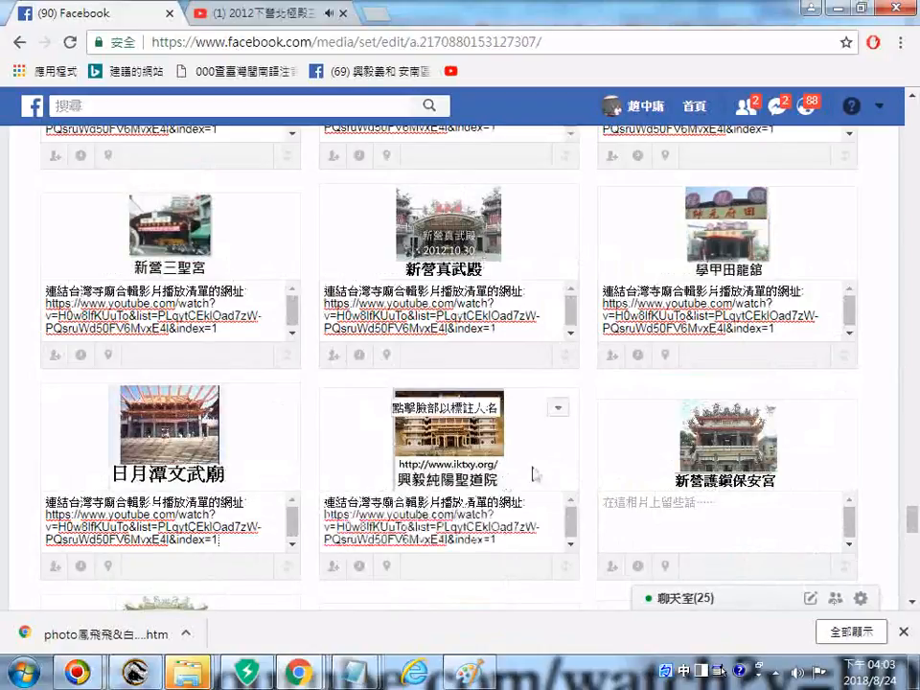
pyautogui.click(710, 513)
pyautogui.write('連結台灣寺廟合輯影片播放清單的網址: https://www.youtube.com/watch?v=H0w8lfKUuTo&list=PLqytCEklOad7zW-PQsruWd50FV6MvxE4l&index=1')
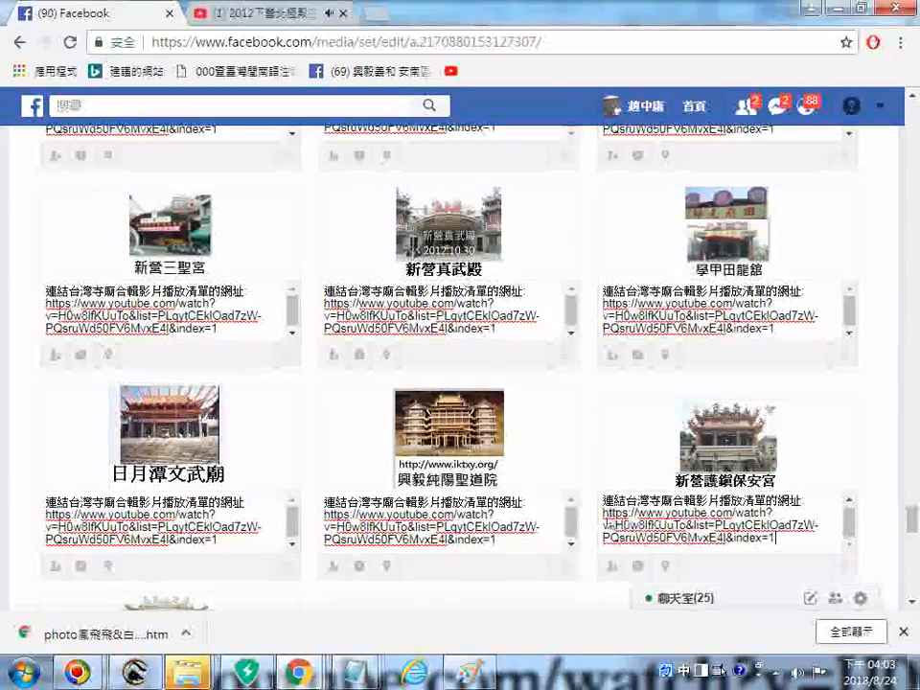
# Paste the copied heading and YouTube playlist link into the empty captions of 新營鐵線橋開山宮, 鹽水慈德禪寺 and 新營濟安宮.
pyautogui.scroll(-3, 161, 450)
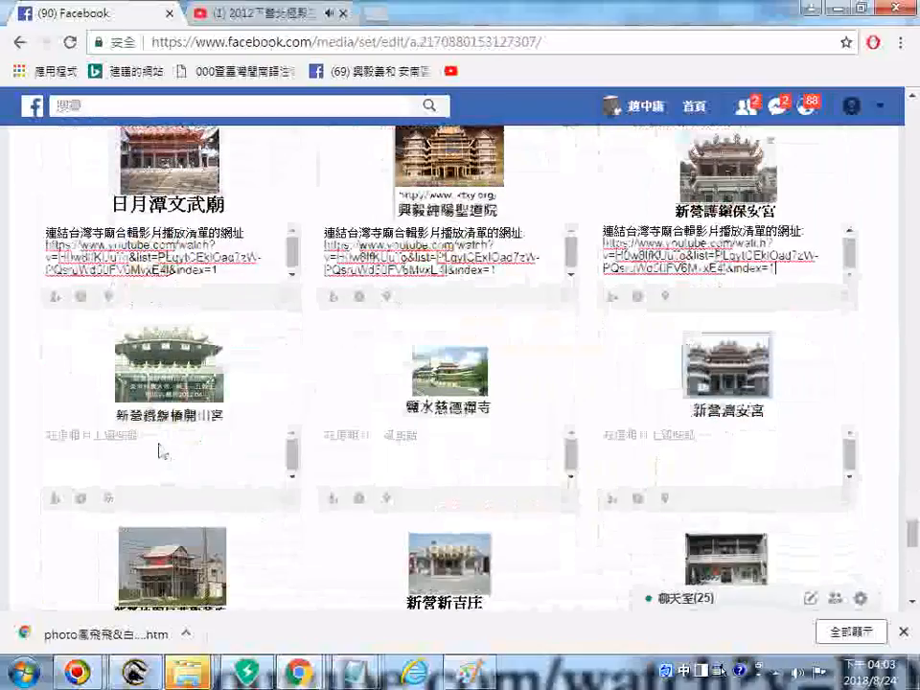
pyautogui.click(165, 470)
pyautogui.write('連結台灣寺廟合輯影片播放清單的網址 https://www.youtube.com/watch?v=H0w8lfKUuTo&list=PLqytCEklOad7zW-PQsruWd50FV6MvxE4I&index=1')
pyautogui.click(441, 450)
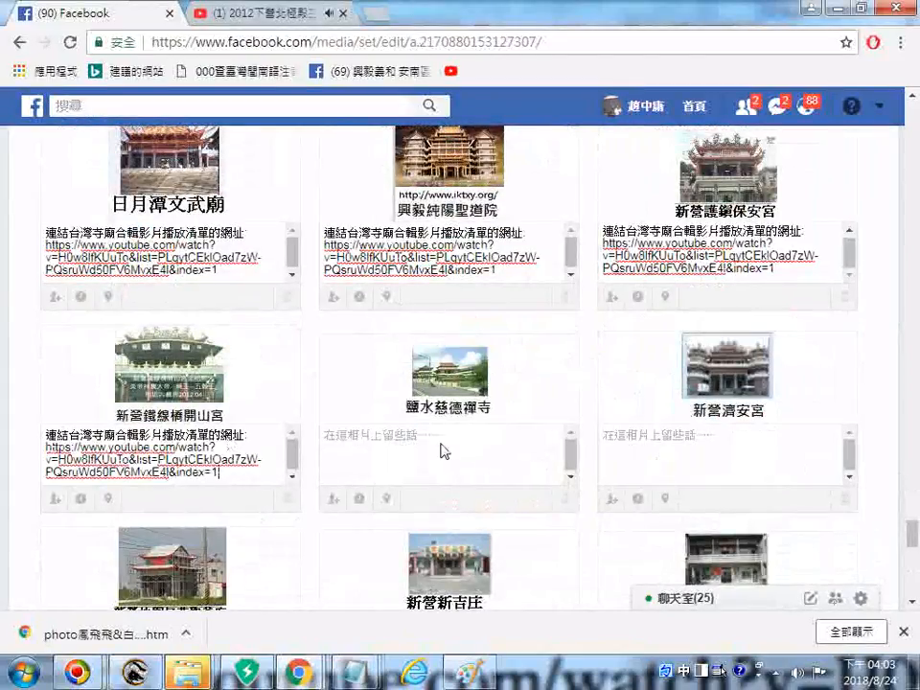
pyautogui.write('連結台灣寺廟合輯影片播放清單的網址: https://www.youtube.com/watch?v=H0w8lfKUuTo&list=PLqytCEklOad7zW-PQsruWd50FV6MvxE4l&index=1')
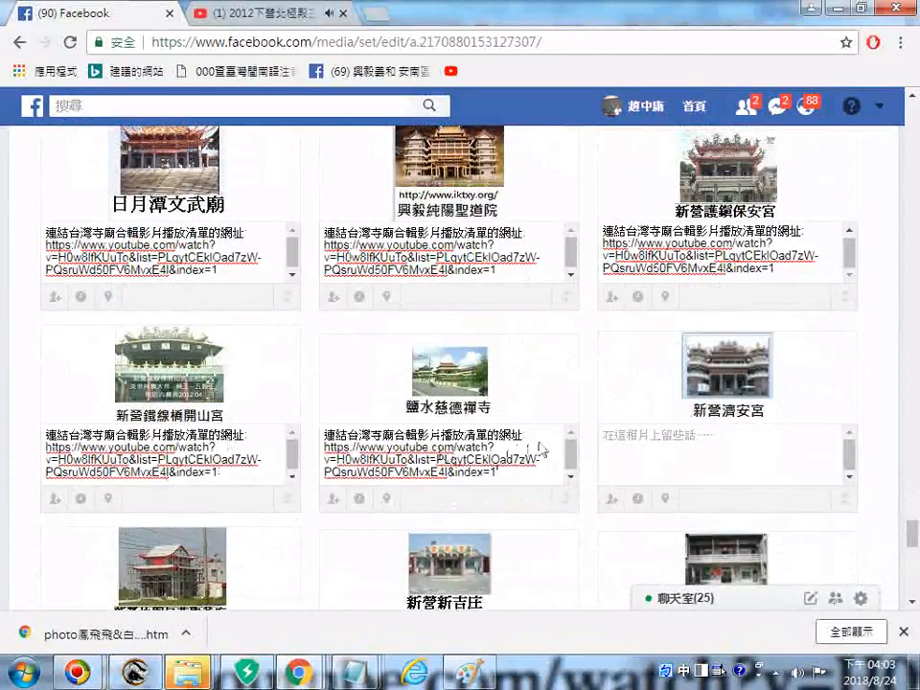
pyautogui.click(694, 456)
pyautogui.write('連結台灣寺廟合輯影片播放清單的網址: https://www.youtube.com/watch?v=H0w8lfKUuTo&list=PLqytCEklOad7zW-PQsruWd50FV6MvxE4l&index=1')
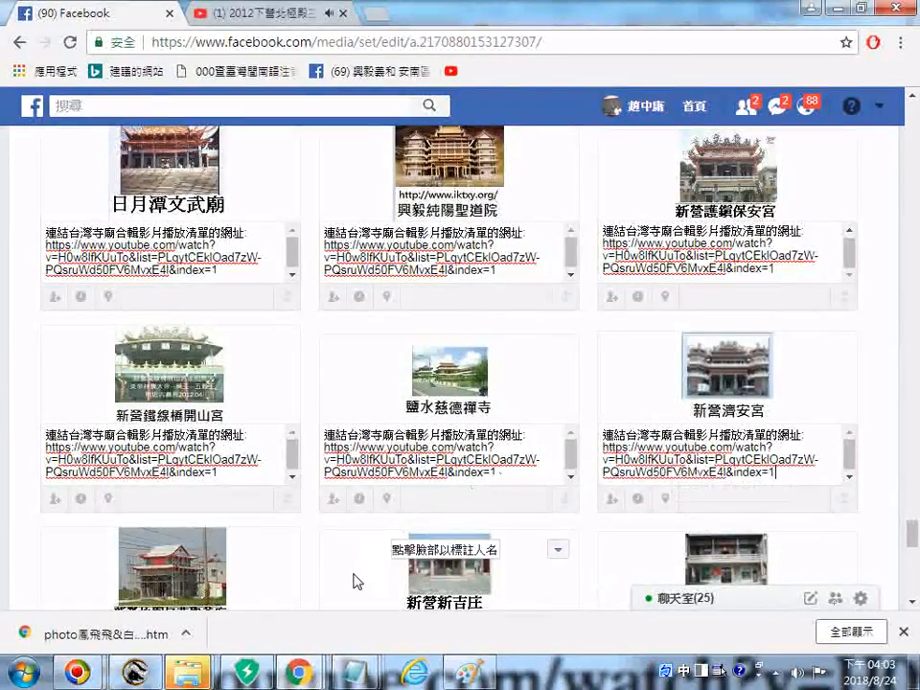
# Paste the copied heading and YouTube playlist link into the empty caption of 新營竹圍仔萬聖爺廟.
pyautogui.scroll(-2, 345, 595)
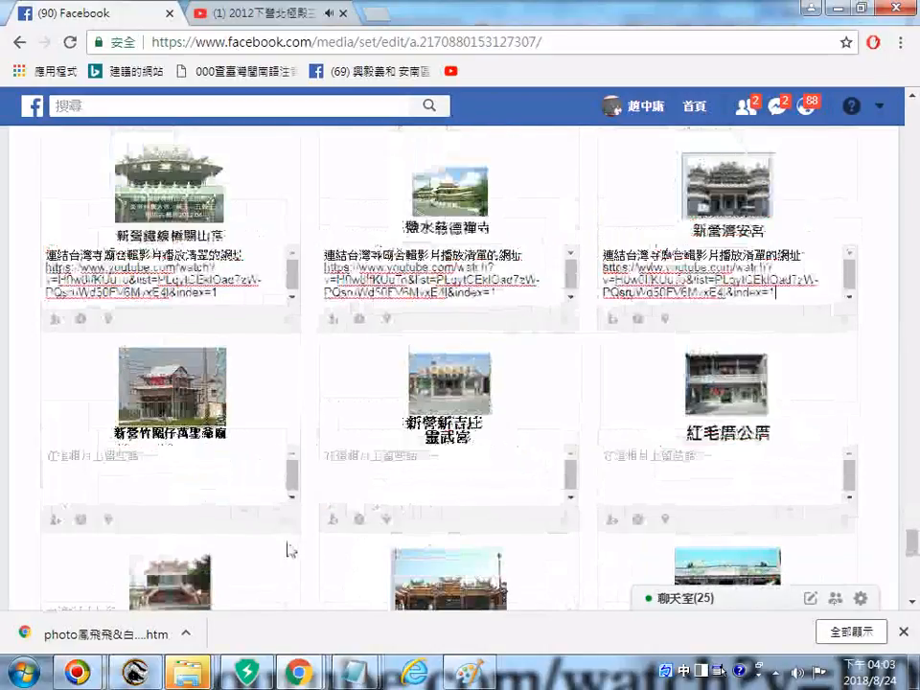
pyautogui.click(178, 484)
pyautogui.write('連結台灣寺廟合輯影片播放清單的網址: https://www.youtube.com/watch?v=H0w8lfKUuTo&list=PLqytCEklOad7zW-PQsruWd50FV6MvxE4l&index=1')
# Insert the note 後來改名為竹安宮， at the start of the 新營竹圍仔萬聖爺廟 caption, before the heading.
pyautogui.click(405, 476)
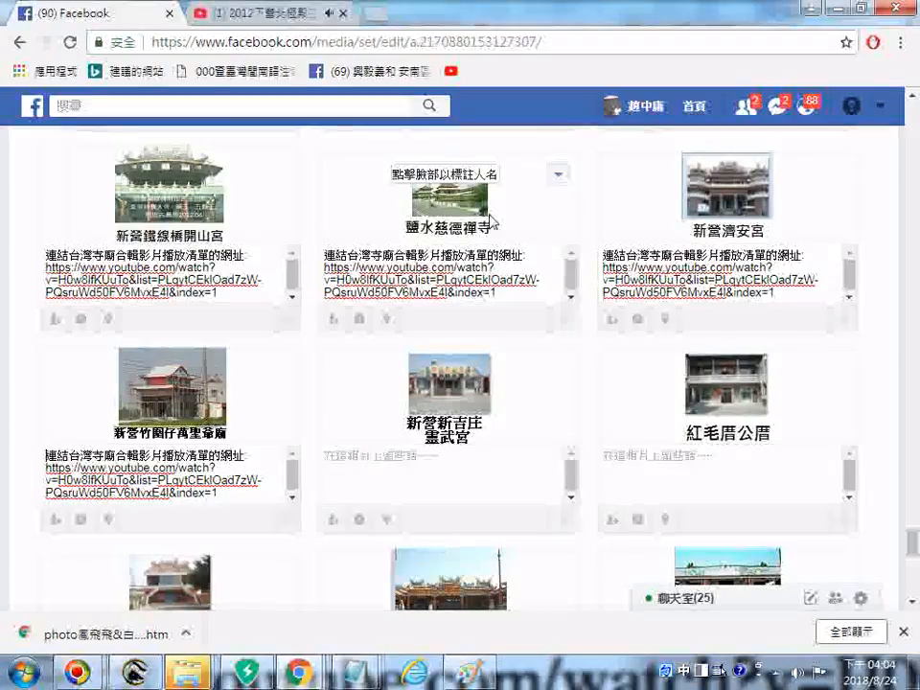
pyautogui.write('ㄏㄡˋㄌㄞˊ')
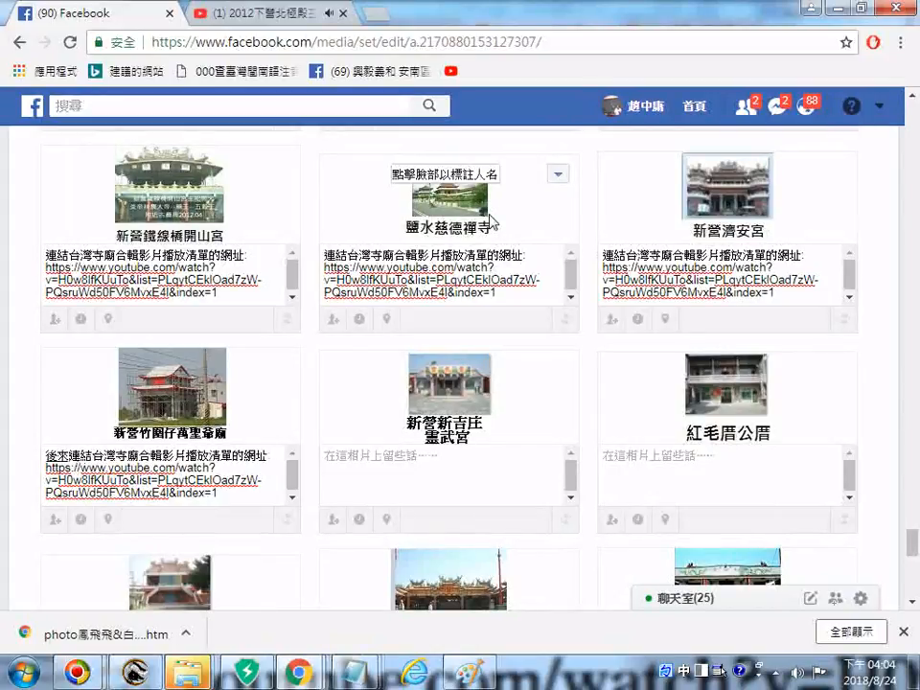
pyautogui.write('ㄍㄞˇㄩㄥ')
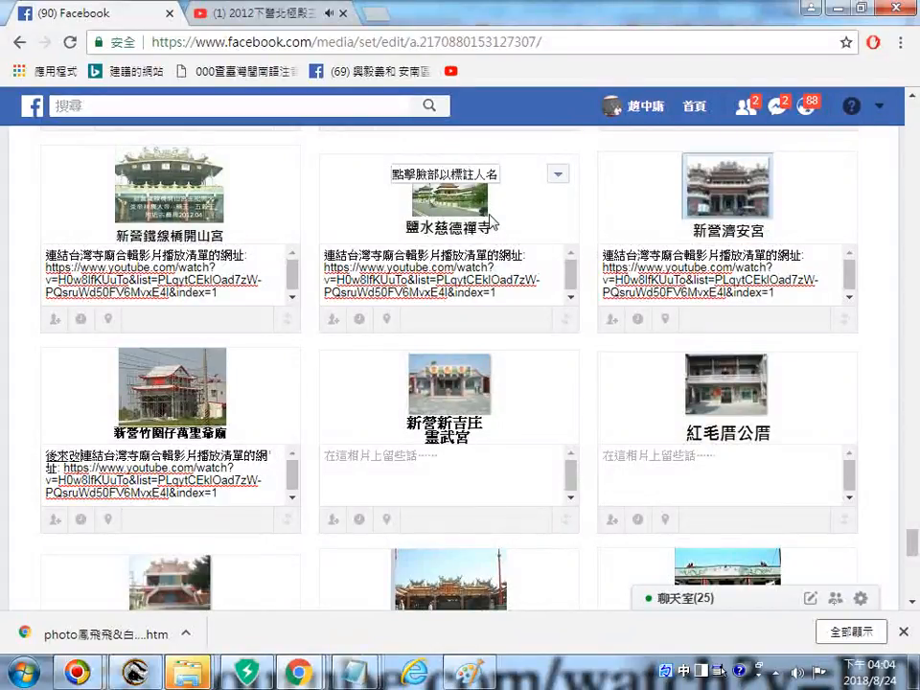
pyautogui.write('ˊ')
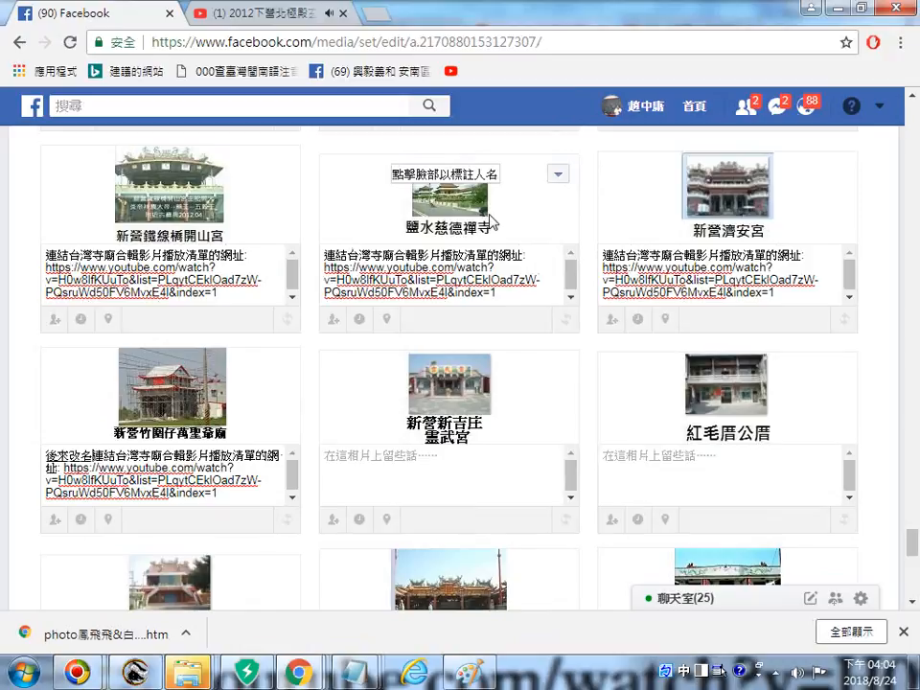
pyautogui.write('ㄨㄟˊㄓㄨˊㄢ ㄍㄨㄥ')
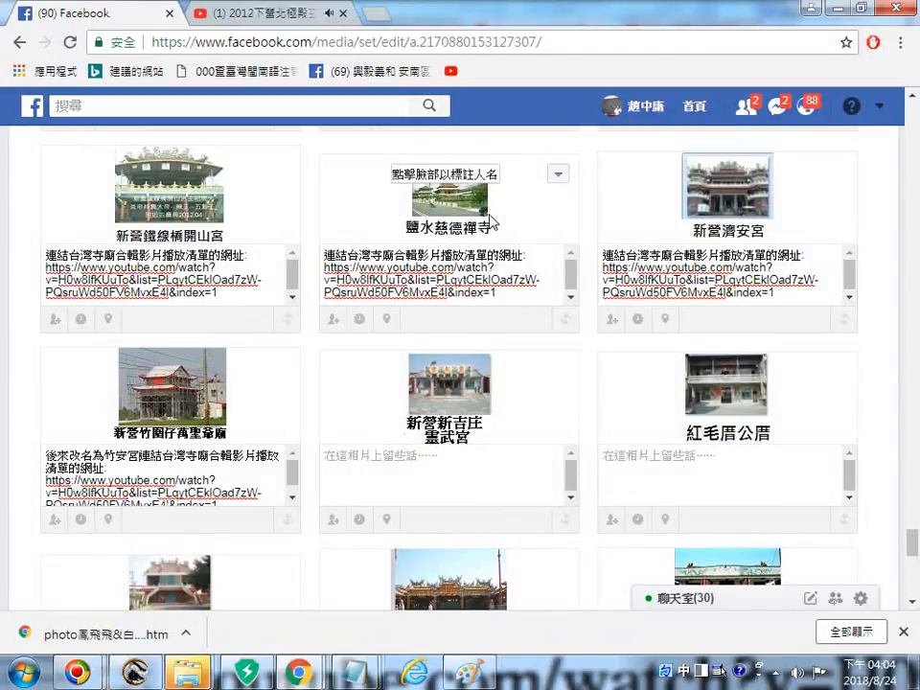
pyautogui.write(' ,')
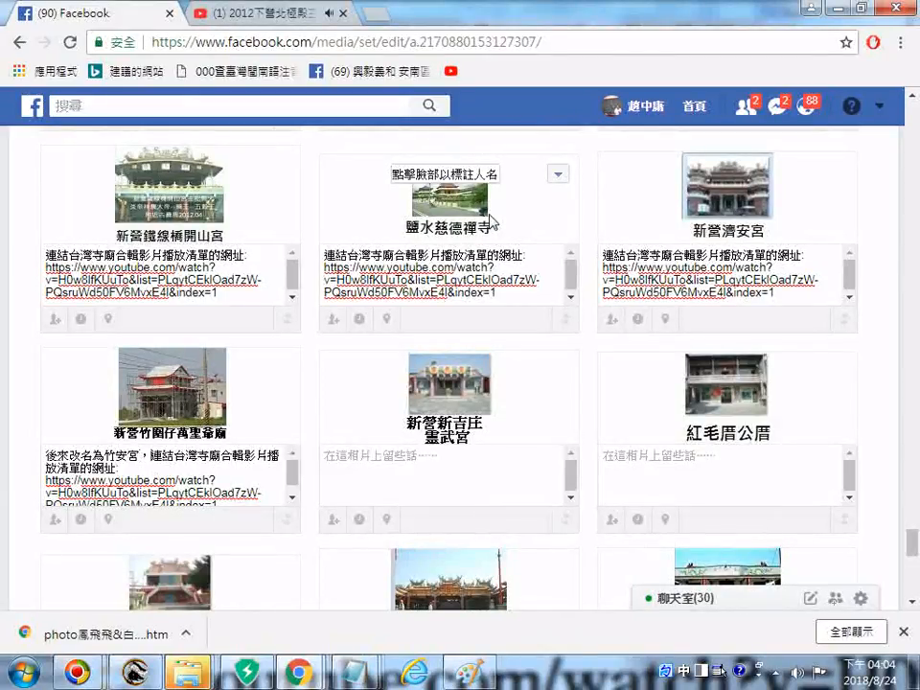
# Paste the copied heading and YouTube playlist link into the empty captions of 新營新吉庄靈武宮 and 紅毛厝公厝.
pyautogui.click(406, 468)
pyautogui.write('連結台灣寺廟合輯影片播放清單的網址: https://www.youtube.com/watch?v=H0w8lfKUuTo&list=PLqytCEklOad7zW-PQsruWd50FV6MvxE4l&index=1')
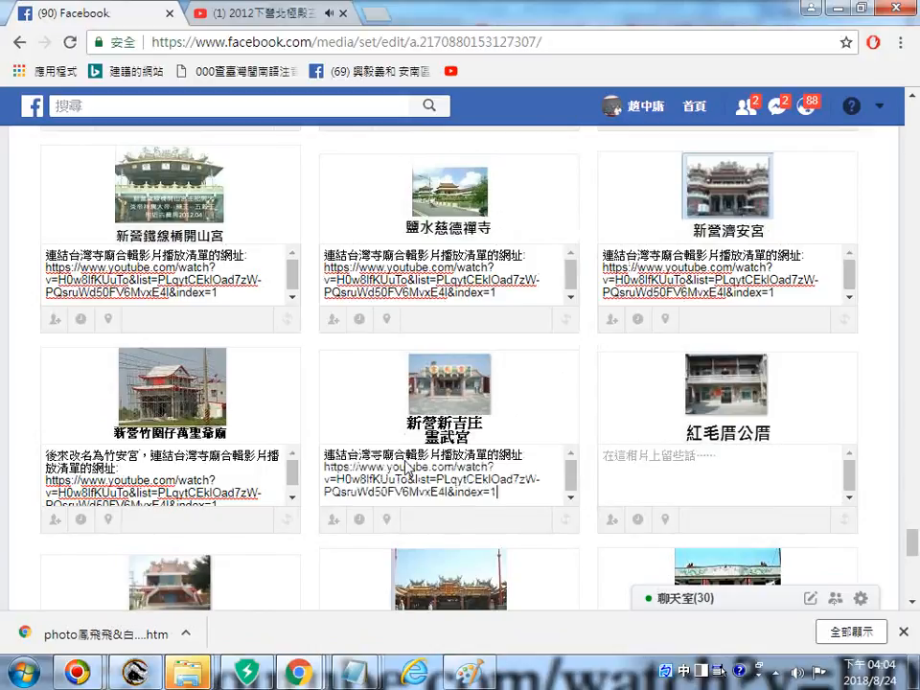
pyautogui.click(705, 484)
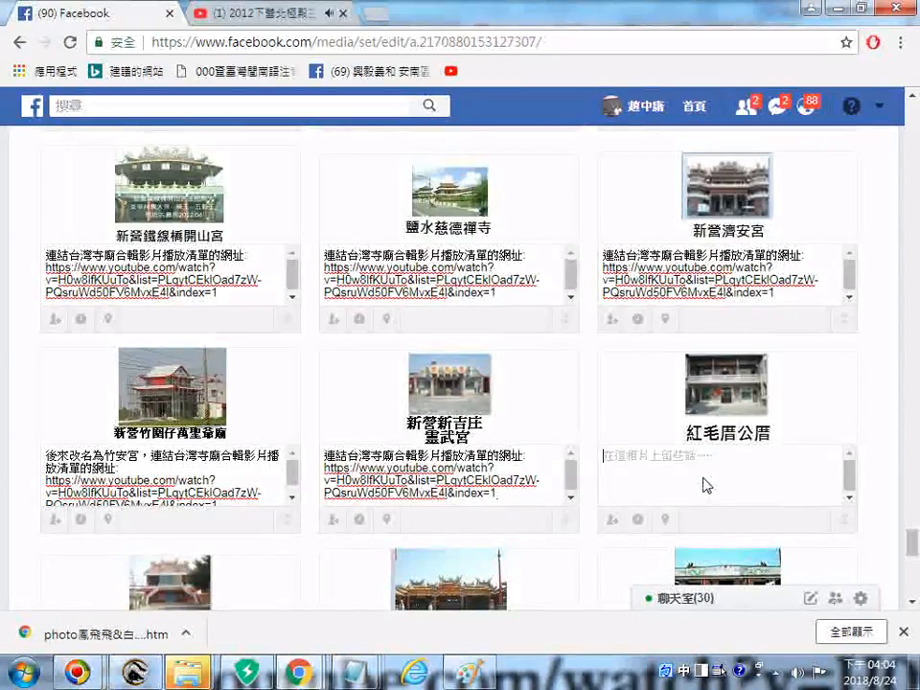
pyautogui.write('連結台灣寺廟合輯影片播放清單的網址: https://www.youtube.com/watch?v=H0w8lfKUuTo&list=PLqytCEklOad7zW-PQsruWd50FV6MvxE4I&index=1')
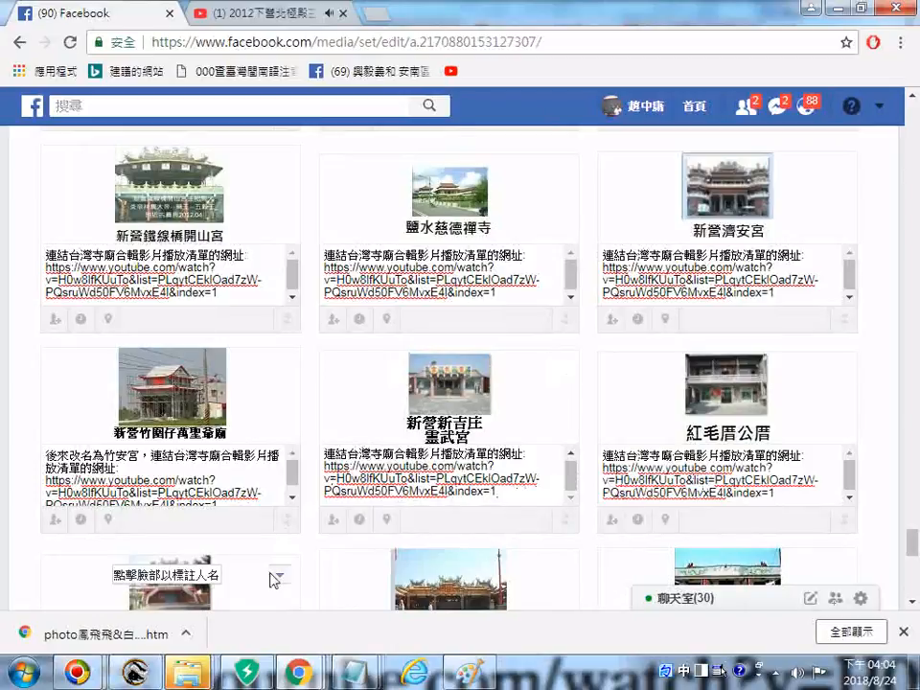
# Paste the copied heading and YouTube playlist link into the empty captions of 甲中慈惠堂, 南鯤鯓代天府 and 鹽水田寮永和宮.
pyautogui.moveTo(255, 575); pyautogui.dragTo(233, 579)
pyautogui.scroll(-4, 233, 579)
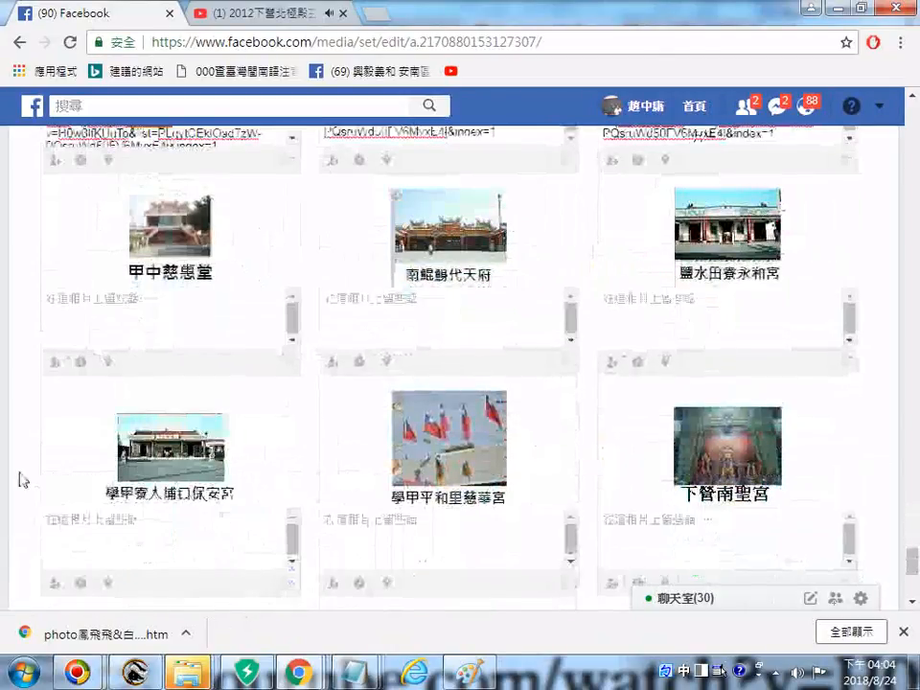
pyautogui.click(132, 312)
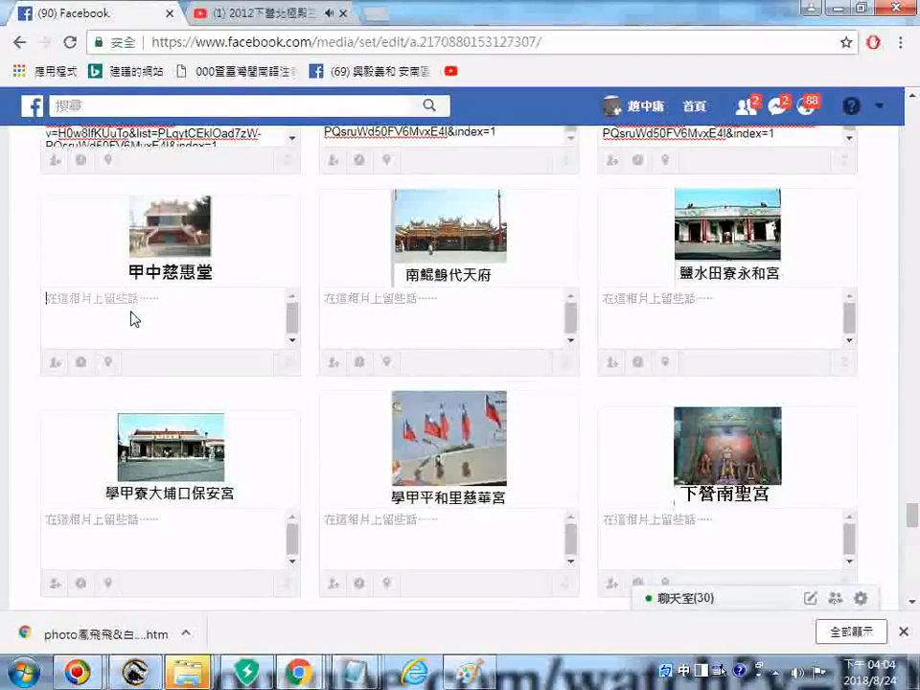
pyautogui.write('連結台灣寺廟台輻影片播放清單的網址: https://www.youtube.com/watch?v=H0w8lfKUuTo&list=PLqytCEklOad7zW-PQsruWd50FV6MvxE4l&index=1')
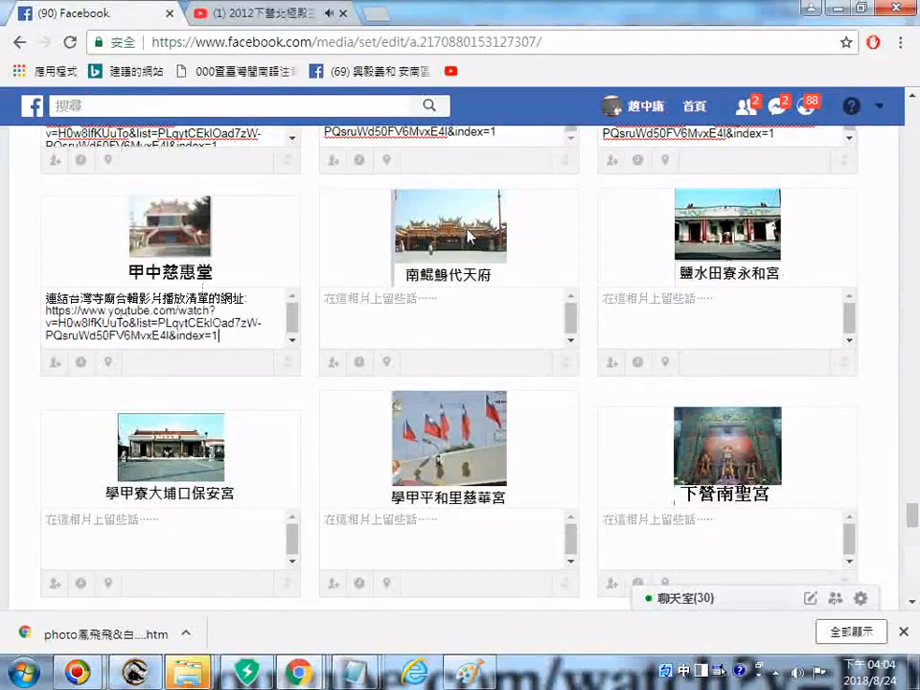
pyautogui.scroll(2, 121, 317)
pyautogui.click(436, 489)
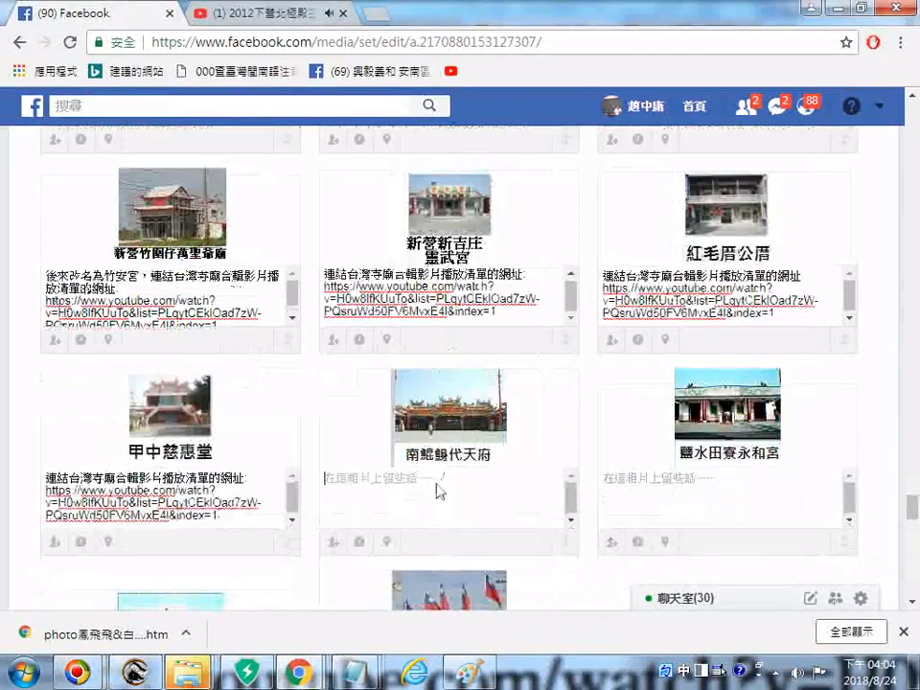
pyautogui.write('連結台灣寺廟合輯影片播放清單的網址: https://www.youtube.com/watch?v=H0w8lfKUuTo&list=PLqytCEklOad7zW-PQsruWd50FV6MvxE4l&index=1')
pyautogui.click(726, 489)
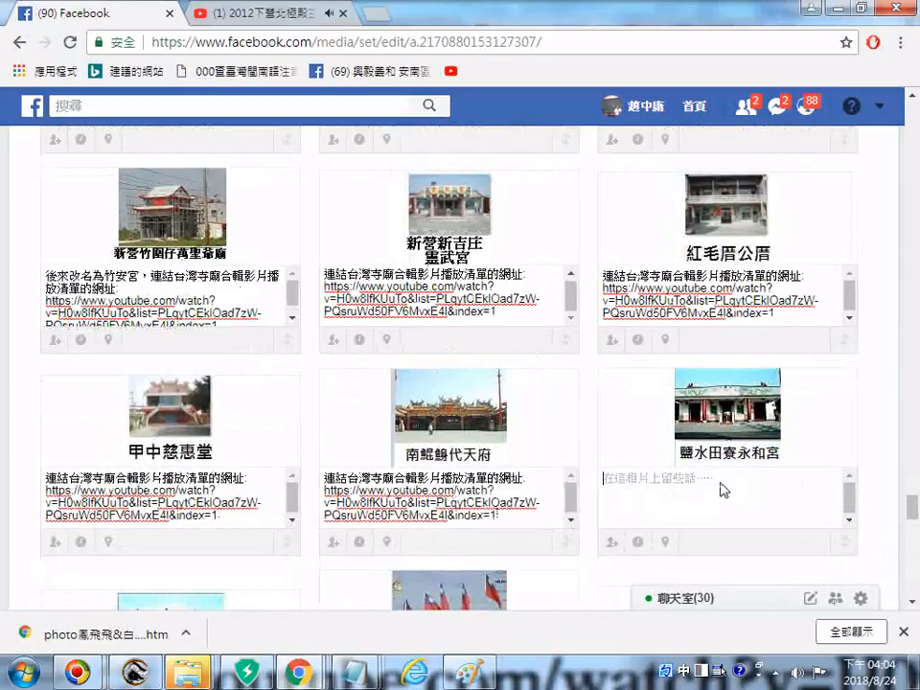
pyautogui.write('連結台灣寺廟合輯影片播放清單的網址: https://www.youtube.com/watch?v=H0w8lfKUuTo&list=PLqytCEklOad7zW-PQsruWd50FV6MvxE4I&index=1')
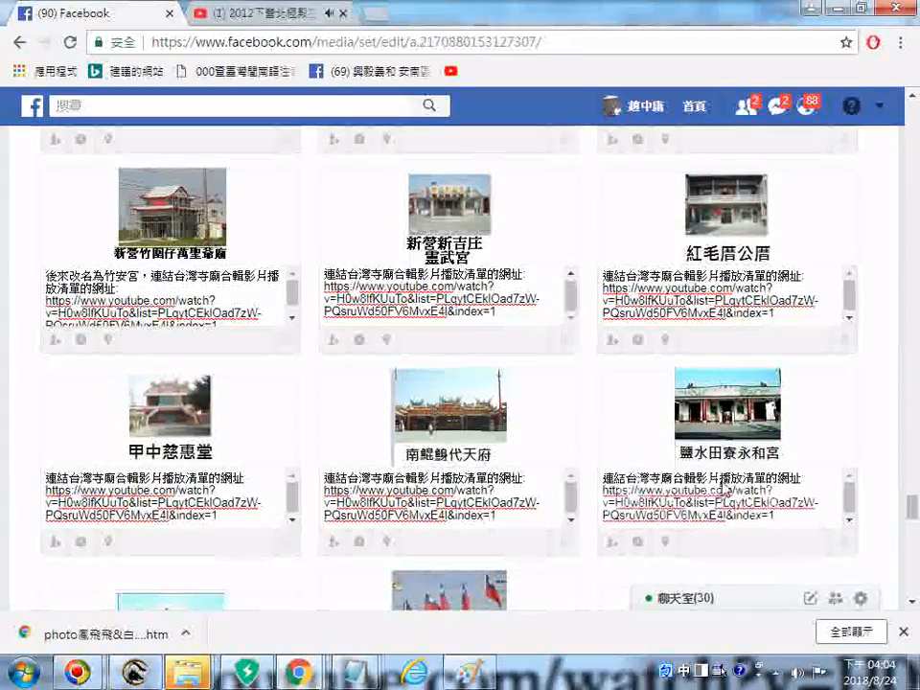
# Paste the copied heading and YouTube playlist link into the empty captions of 學甲寮大埔口保安宮, 學甲平和里慈華宮 and 下營南聖宮.
pyautogui.scroll(-3, 582, 422)
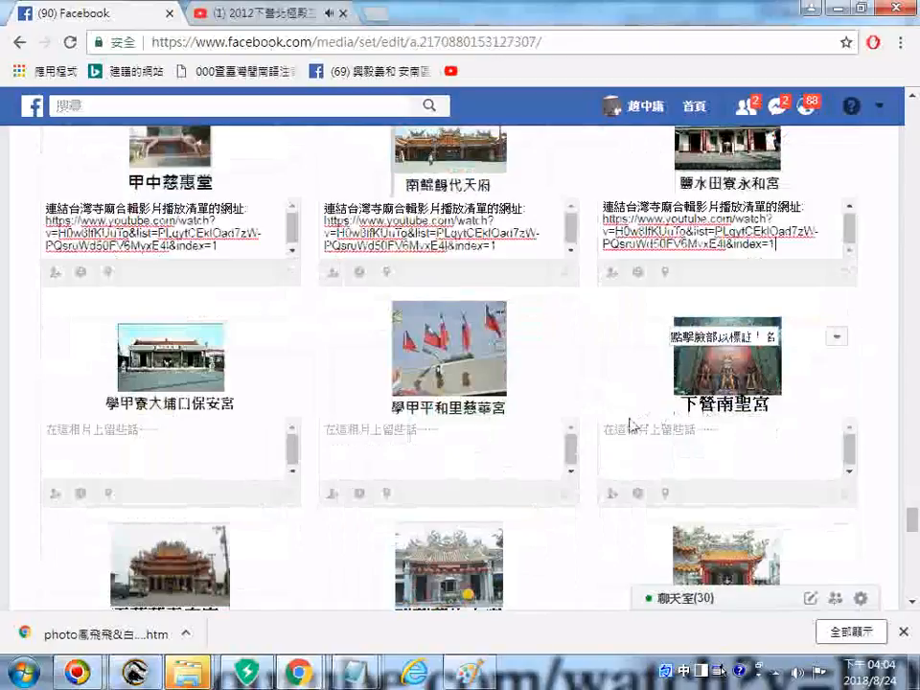
pyautogui.write('連結台灣寺廟合輯影片播放清單的網址: https://www.youtube.com/watch?v=H0w8lfKUuTo&list=PLqytCEklOad7zW-PQsruWd50FV6MvxE4l&index=1')
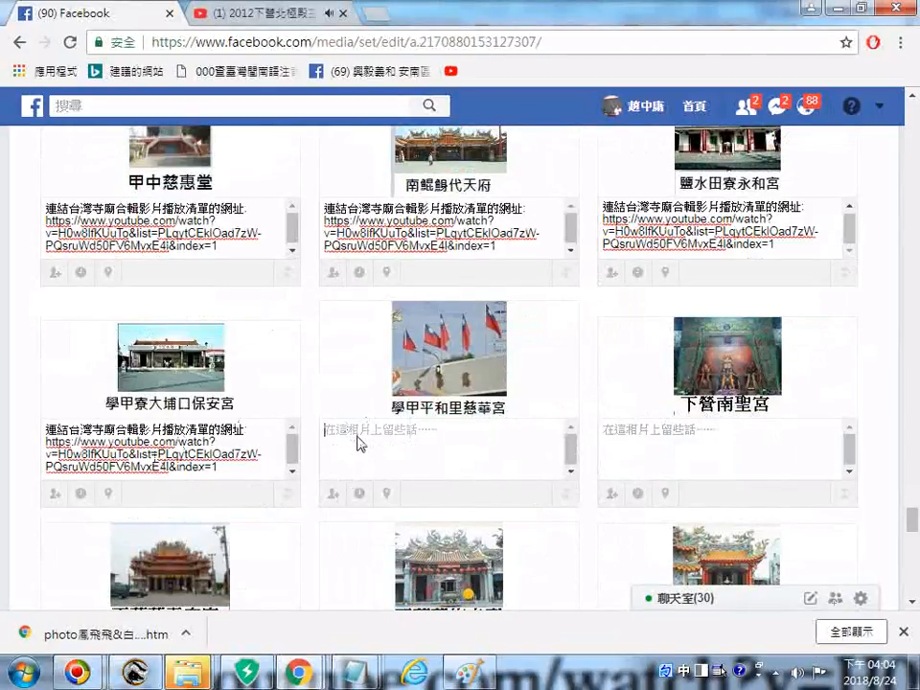
pyautogui.write('連結台灣寺廟合輯影片播放清單的網址: https://www.youtube.com/watch?v=H0w8lfKUuTo&list=PLqytCEklOad7zW-PQsruWd50FV6MvxE4l&index=1')
pyautogui.click(712, 455)
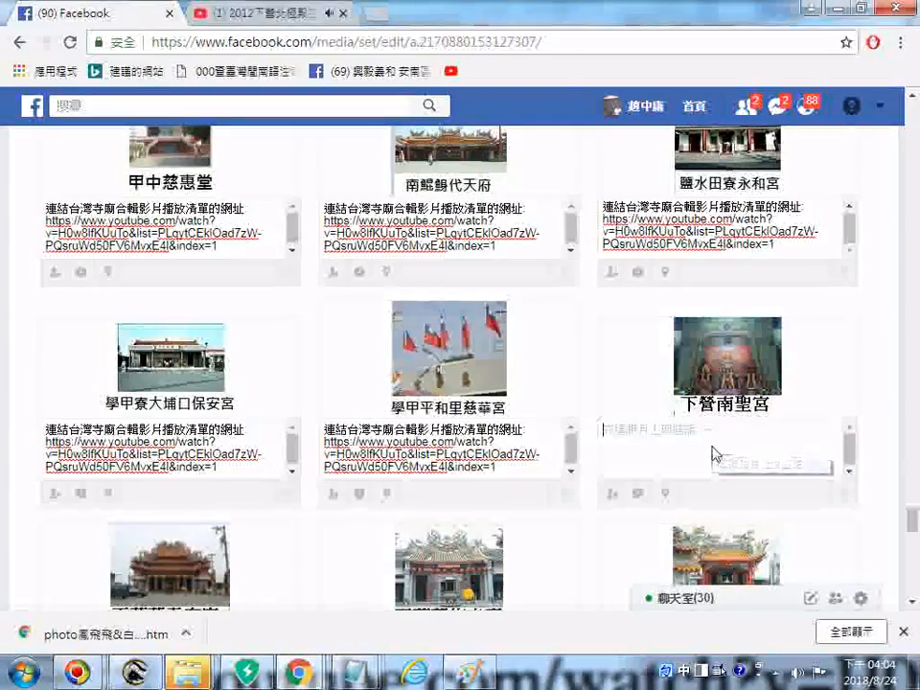
pyautogui.write('連結台灣寺廟合輯影片播放清單的網址: https://www.youtube.com/watch?v=H0w8lfKUuTo&list=PLqytCEklOad7zW-PQsruWd50FV6MvxE4l&index=1')
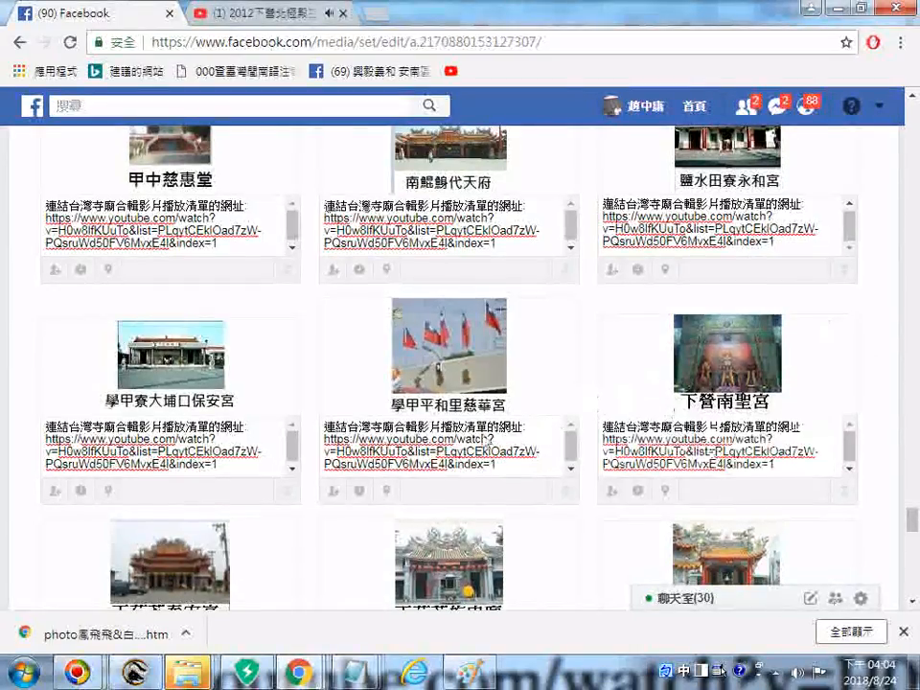
# Paste the copied heading and YouTube playlist link into the empty captions of 下茄苳泰安宮, 下茄苳旌忠廟 and 下茄苳福德宮.
pyautogui.scroll(-2, 163, 485)
pyautogui.click(161, 484)
pyautogui.write('連結台灣寺廟合輯影片播放清單的網址: https://www.youtube.com/watch?v=H0w8lfKUuTo&list=PLqytCEklOad7zW-PQsruWd50FV6MvxE4I&index=1')
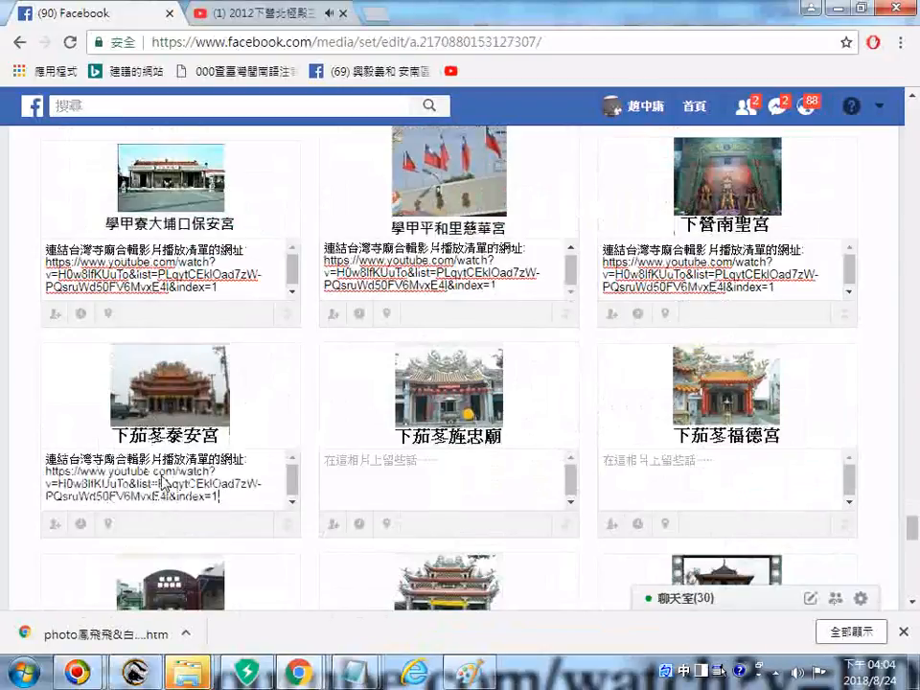
pyautogui.click(336, 467)
pyautogui.write('連結台灣寺廟合輯影片播放清單的網址: https://www.youtube.com/watch?v=H0w8lfKUuTo&list=PLqytCEklOad7zW-PQsruWd50FV6MvxE4l&index=1')
pyautogui.click(693, 484)
pyautogui.write('連結台灣寺廟合輯影片播放清單的網址: https://www.youtube.com/watch?v=H0w8lfKUuTo&list=PLqytCEklOad7zW-PQsruWd50FV6MvxE4l&index=1')
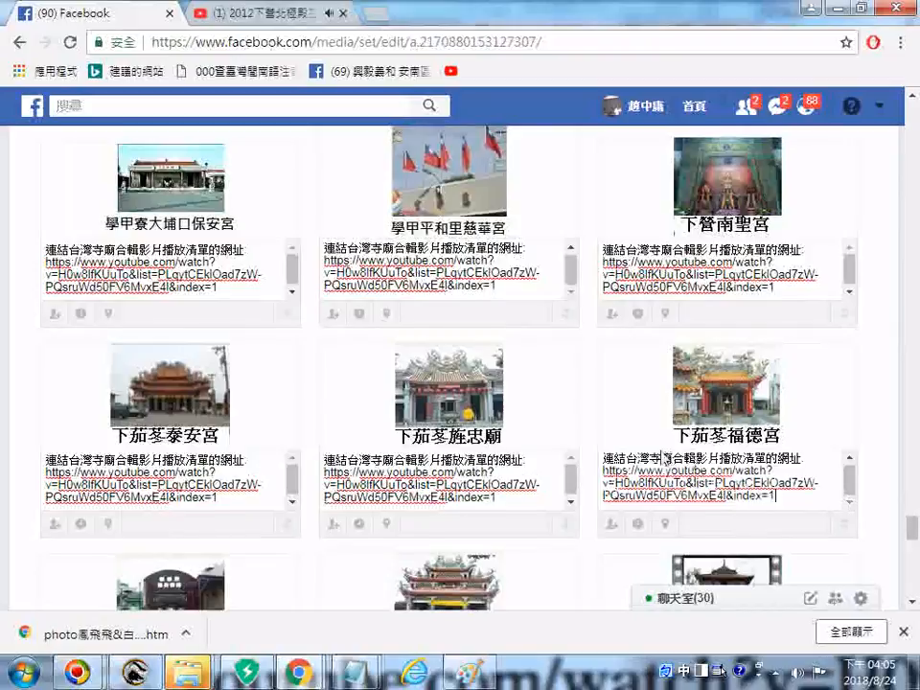
# Paste the copied heading and YouTube playlist link into the empty captions of 大林安霞宮, 頂秀祐舉人公廟 and 臺南市赤崁樓.
pyautogui.scroll(-2, 668, 458)
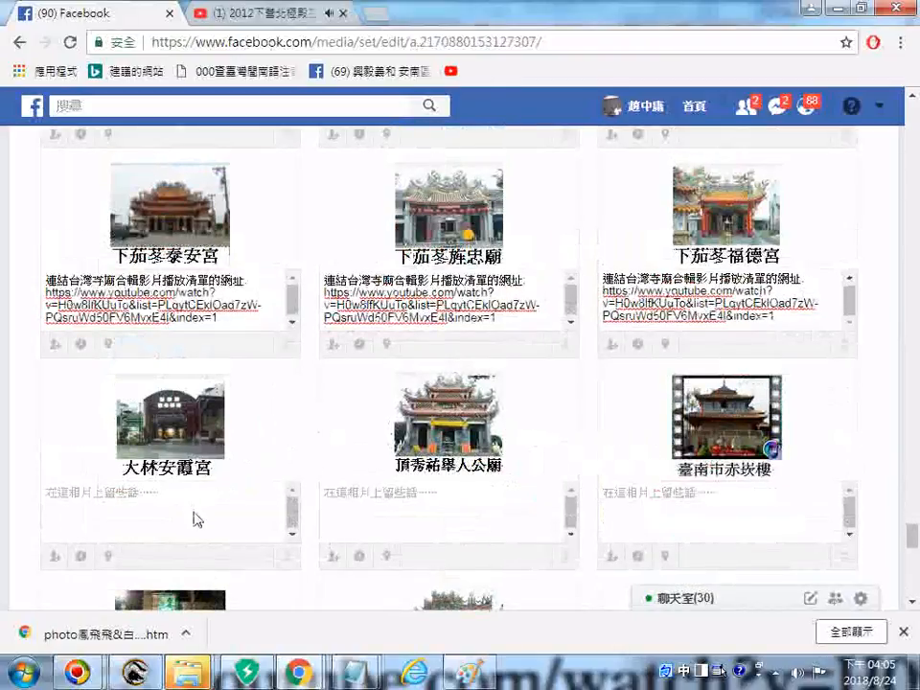
pyautogui.click(210, 516)
pyautogui.write('連結台灣寺廟合輯影片播放清單的網址: https://www.youtube.com/watch?v=H0w8lfKUuTo&list=PLqytCEklOad7zW-PQsruWd50FV6MvxE4l&index=1')
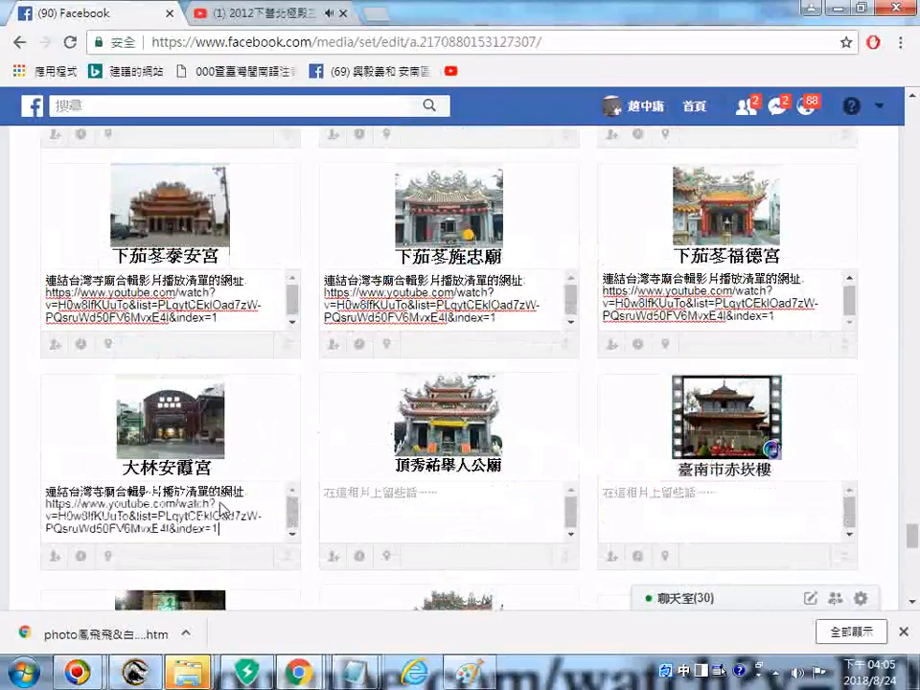
pyautogui.click(355, 508)
pyautogui.write('連結台灣寺廟合輯影片播放清單的網址: https://www.youtube.com/watch?v=H0w8lfKUuTo&list=PLqytCEklOad7zW-PQsruWd50FV6MvxE4I&index=1')
pyautogui.click(682, 503)
pyautogui.write('連結台灣寺廟合輯影片播放清單的網址: https://www.youtube.com/watch?v=H0w8lfKUuTo&list=PLqytCEklOad7zW-PQsruWd50FV6MvxE4l&index=1')
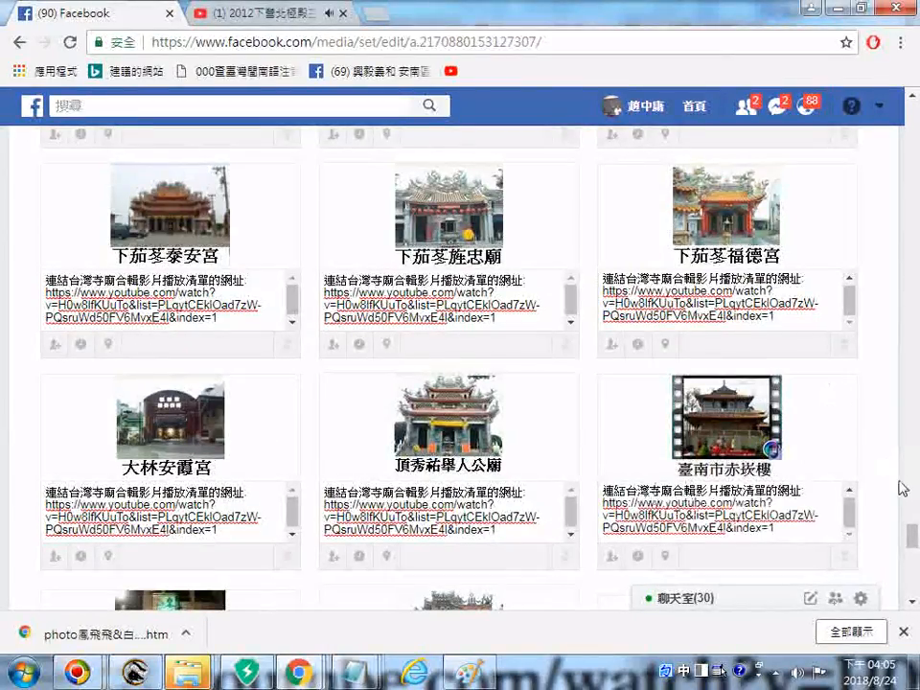
# Paste the copied heading and YouTube playlist link into the empty captions of 新營照昇宮, 安定蘇厝真護宮 and 安定保安宮.
pyautogui.scroll(-5, 617, 322)
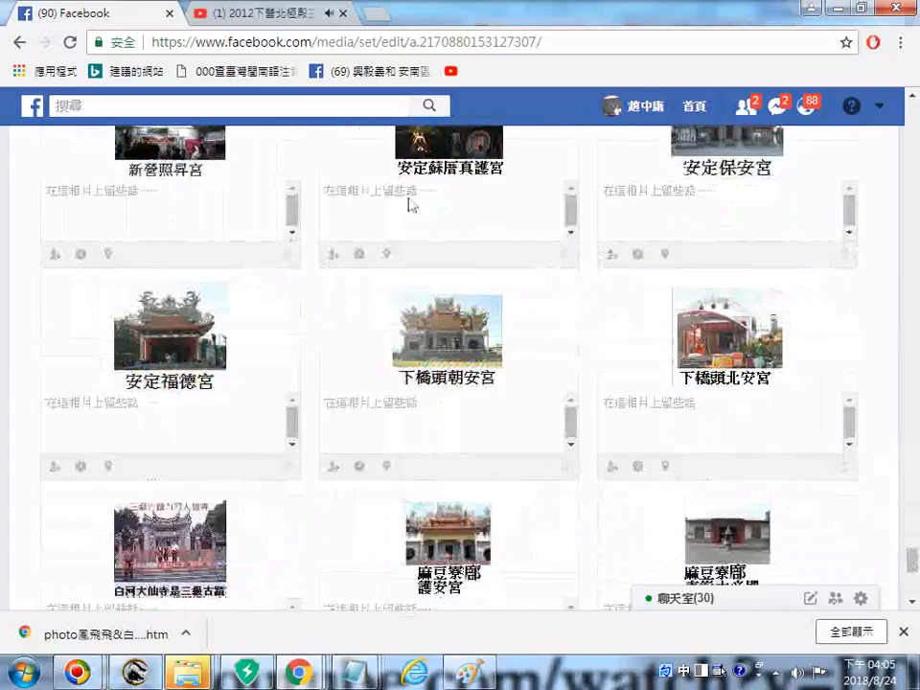
pyautogui.write('連結台灣寺廟合輯影片播放清單的網址 https://www.youtube.com/watch?v=H0w8lfKUuTo&list=PLgytCEklOad7zW-PQsruWd50FV6MvxE4l&index=1')
pyautogui.scroll(2, 272, 228)
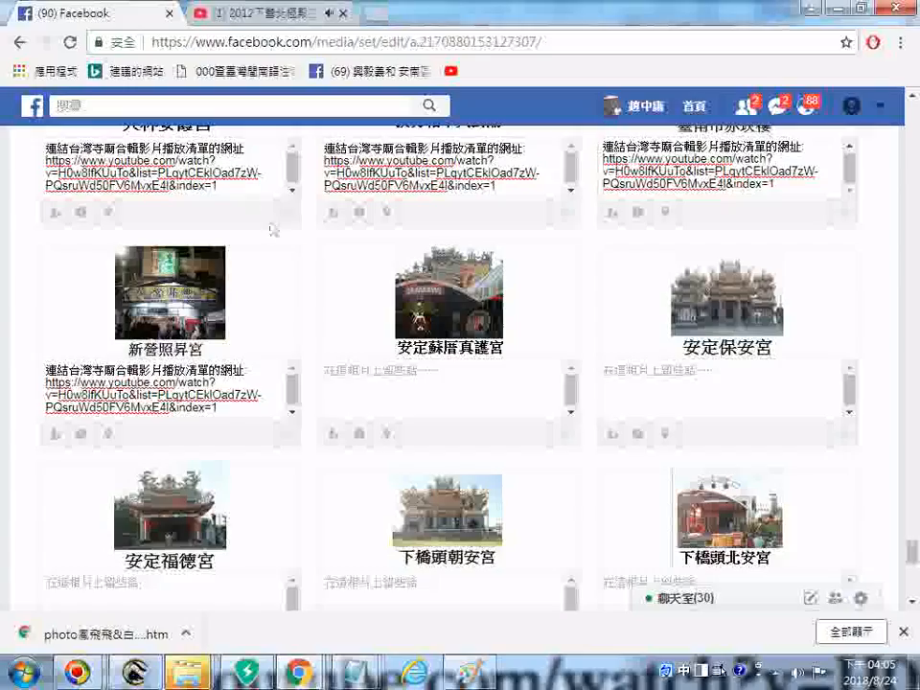
pyautogui.click(363, 380)
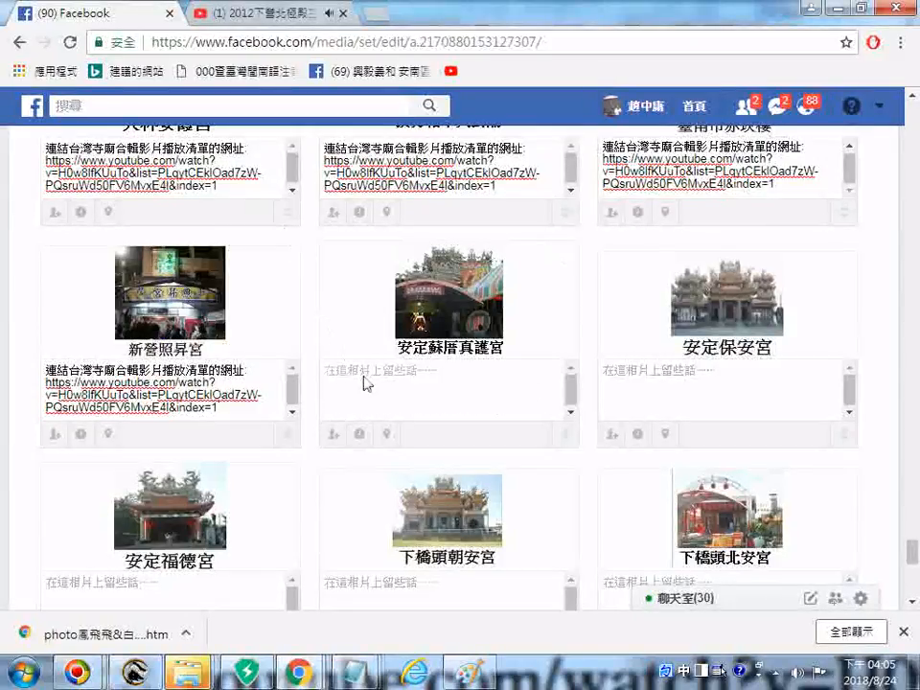
pyautogui.write('連結台灣寺廟合輯影片播放清單的網址: https://www.youtube.com/watch?v=H0w8lfKUuTo&list=PLqytCEklOad7zW-PQsruWd50FV6MvxE4l&index=1')
pyautogui.click(653, 394)
pyautogui.write('連結台灣寺廟合輯影片播放清單的網址: https://www.youtube.com/watch?v=H0w8lfKUuTo&list=PLqytCEklOad7zW-PQsruWd50FV6MvxE4l&index=1')
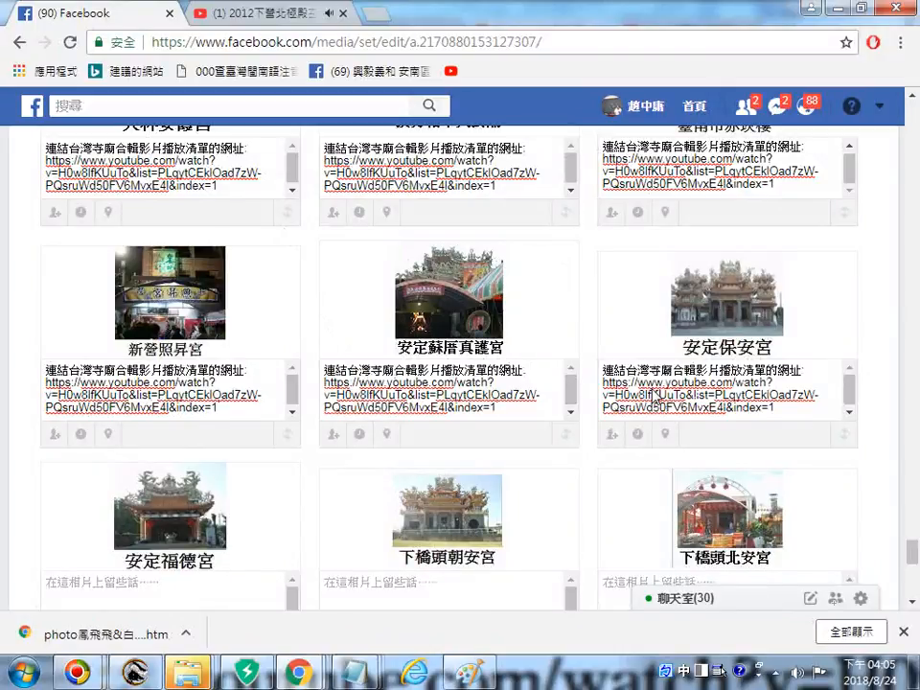
# Paste the copied heading and YouTube playlist link into the empty captions of 安定福德宮, 下橋頭朝安宮 and 下橋頭北安宮.
pyautogui.scroll(-2, 205, 507)
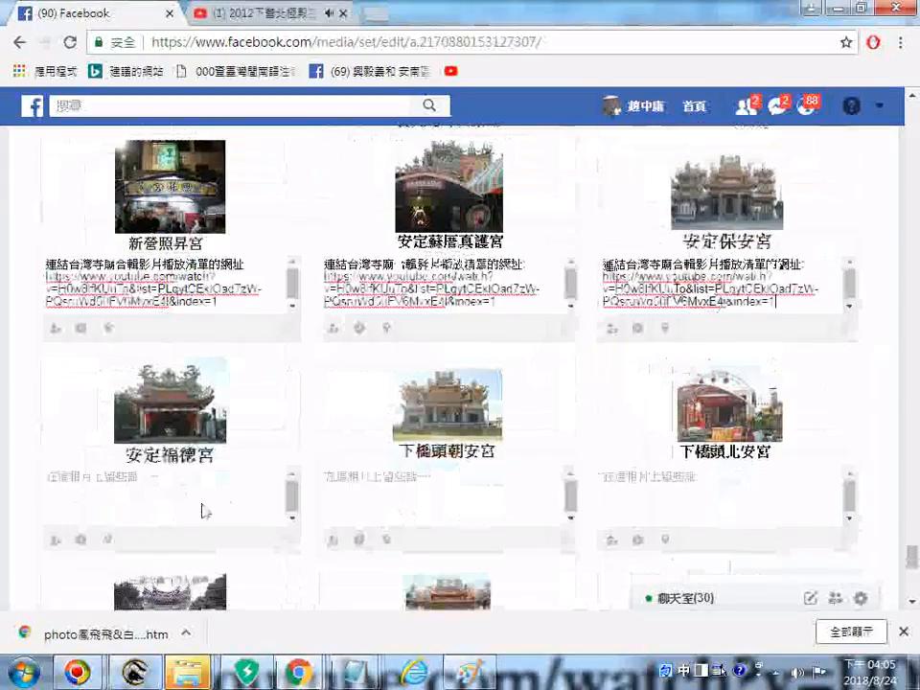
pyautogui.click(148, 402)
pyautogui.write('連結台灣寺廟合輯影片播放清單的網址: https://www.youtube.com/watch?v=H0w8lfKUuTo&list=PLqytCEklOad7zW-PQsruWd50FV6MvxE4l&index=1')
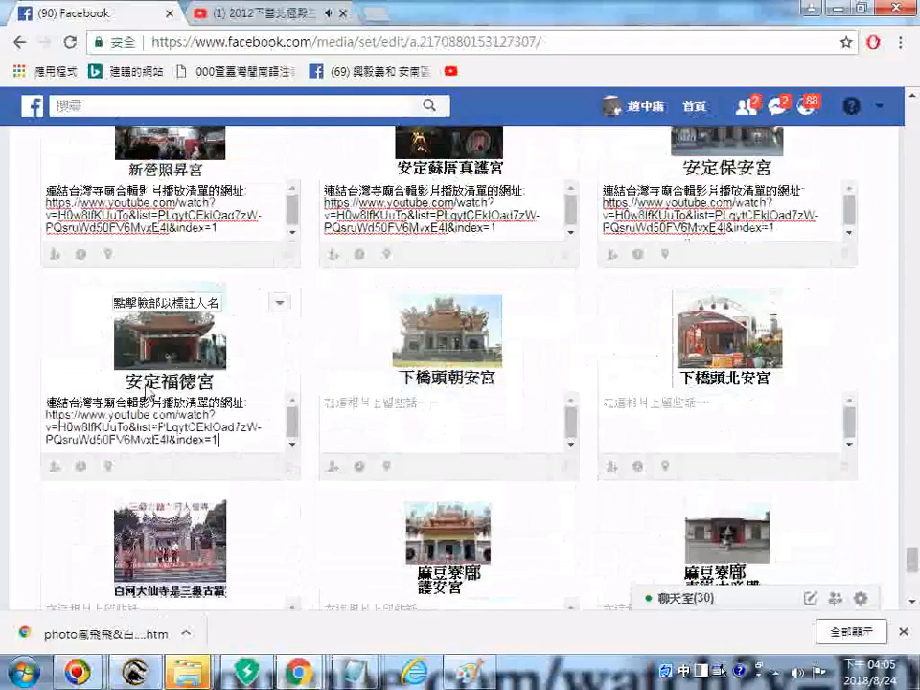
pyautogui.click(367, 414)
pyautogui.write('連結台灣寺廟合輯影片播放清單的網址: https://www.youtube.com/watch?v=H0w8lfKUuTo&list=PLqytCEklOad7zW-PQsruWd50FV6MvxE4l&index=1')
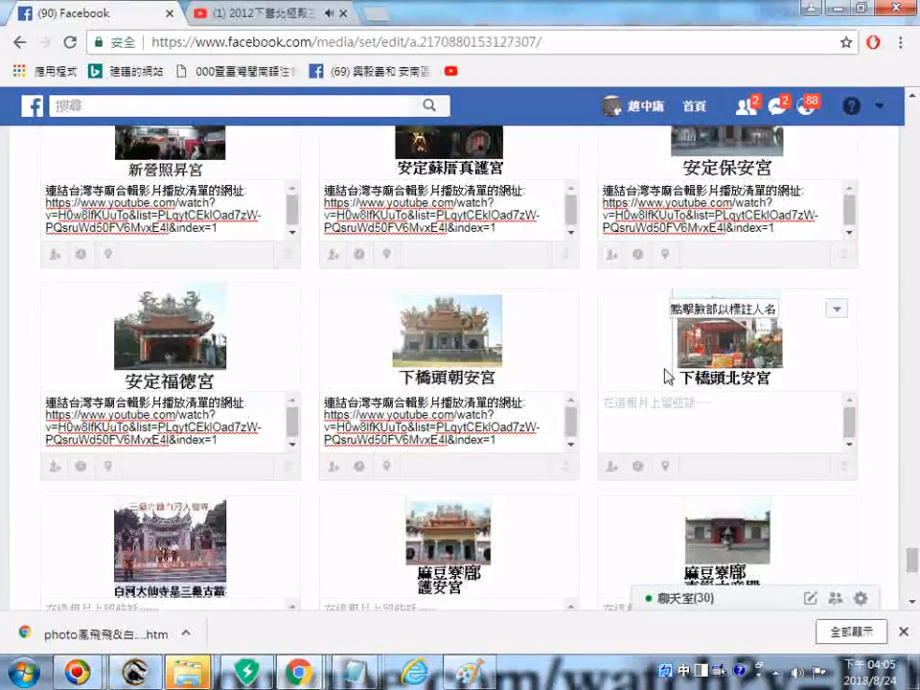
pyautogui.write('連結台灣寺廟合輯影片播放清單的網址: https://www.youtube.com/watch?v=H0w8lfKUuTo&list=PLqytCEklOad7zW-PQsruWd50FV6MvxE4l&index=1')
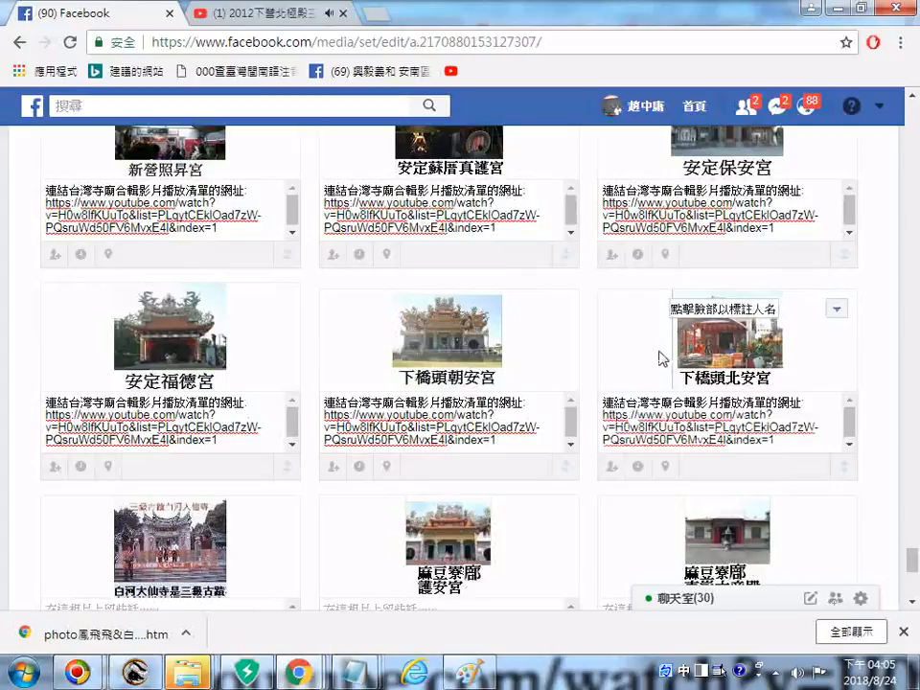
# Paste the copied heading and YouTube playlist link into the empty captions of 白河大仙寺, 麻豆寮廍護安宮 and 麻豆寮廍東嶽大帝殿.
pyautogui.scroll(-3, 326, 241)
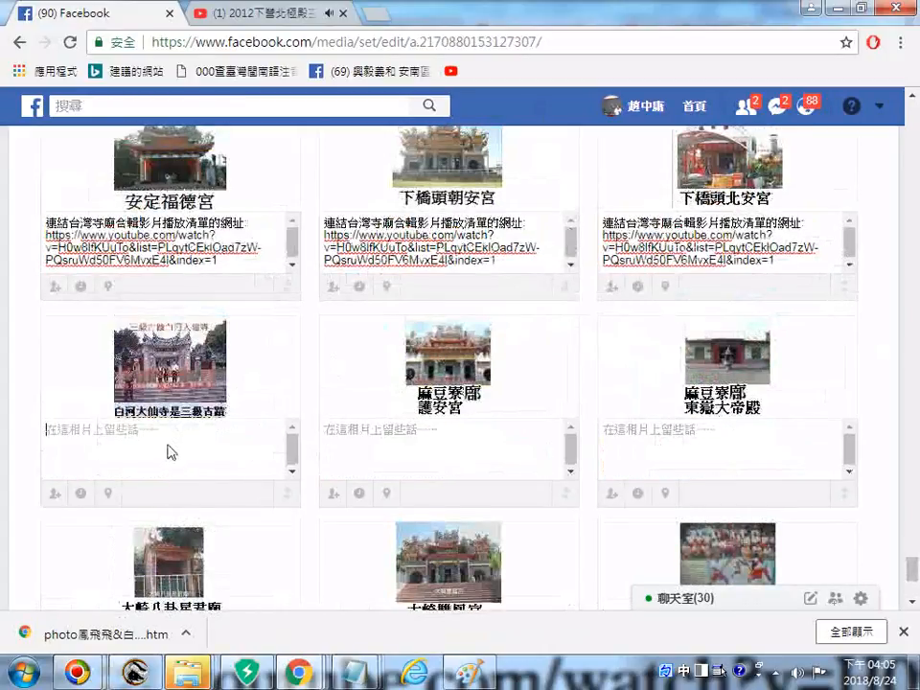
pyautogui.write('連結台灣寺廟合輯影片播放清單的網址: https://www.youtube.com/watch?v=H0w8lfKUuTo&list=PLqytCEklOad7zW-PQsruWd50FV6MvxE4I&index=1')
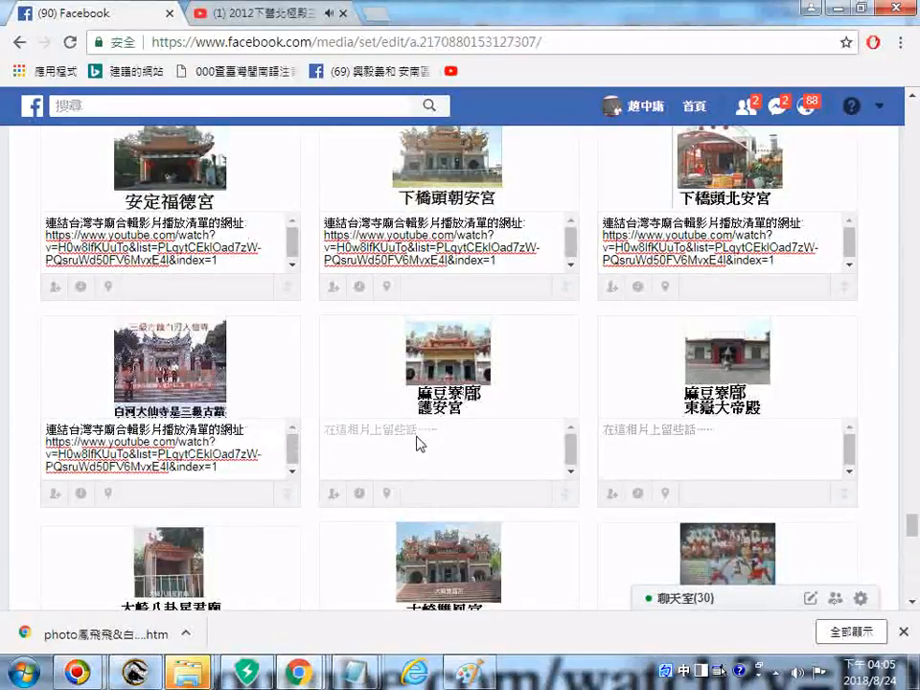
pyautogui.write('連結台灣寺廟合輯影片播放清單的網址: https://www.youtube.com/watch?v=H0w8lfKUuTo&list=PLqytCEklOad7zW-PQsruWd50FV6MvxE4l&index=1')
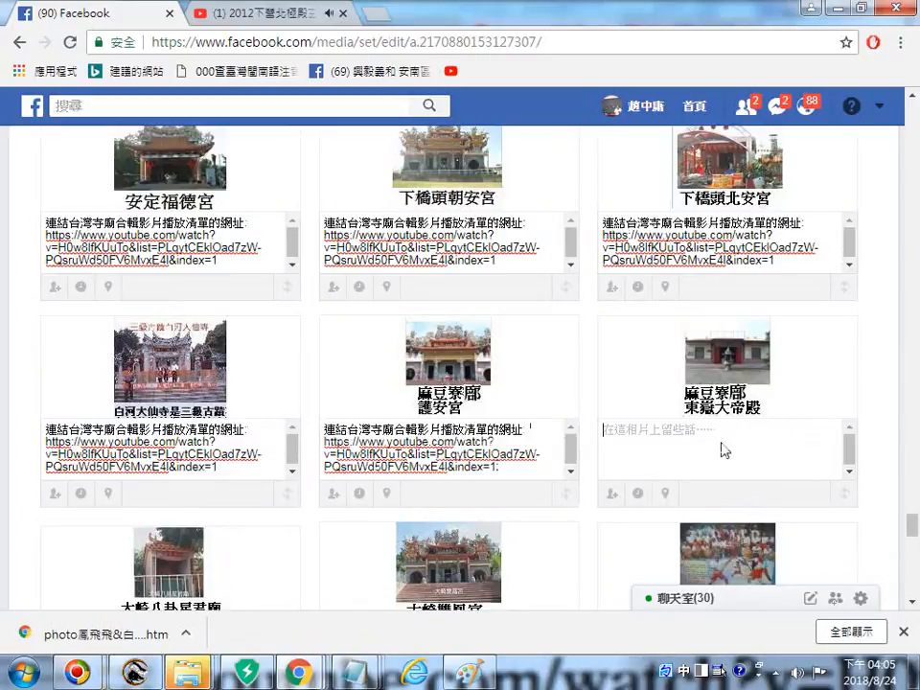
pyautogui.write('連結台灣寺廟合輯影片播放清單的網址: https://www.youtube.com/watch?v=H0w8lfKUuTo&list=PLqytCEklOad7zW-PQsruWd50FV6MvxE4l&index=1')
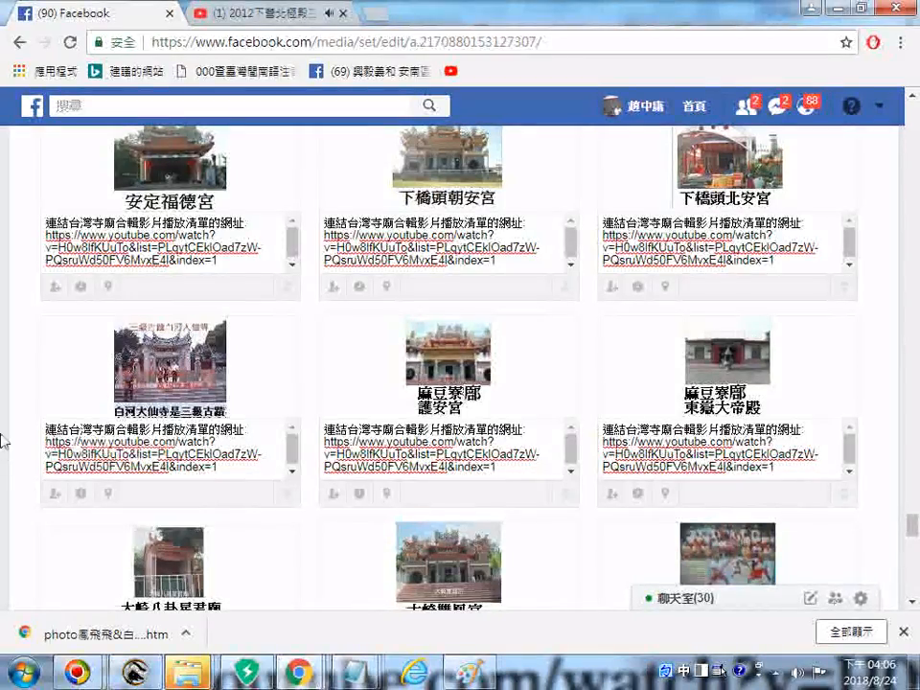
# Insert the note 2017年新廟錯成典禮 before the playlist heading in the 白河大仙寺 caption.
pyautogui.write('2017')
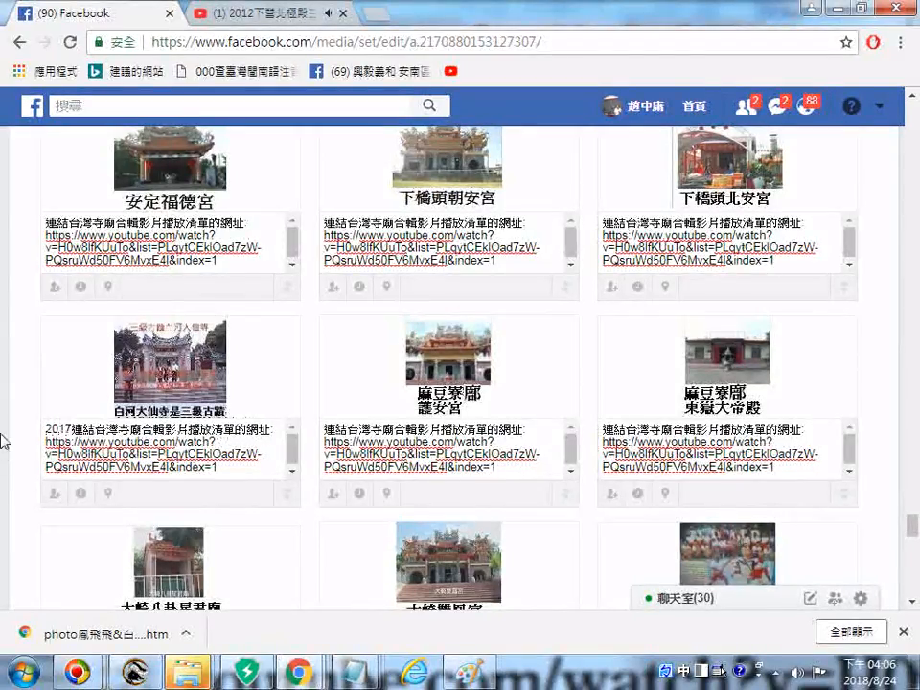
pyautogui.write('ㄋㄧㄢ')
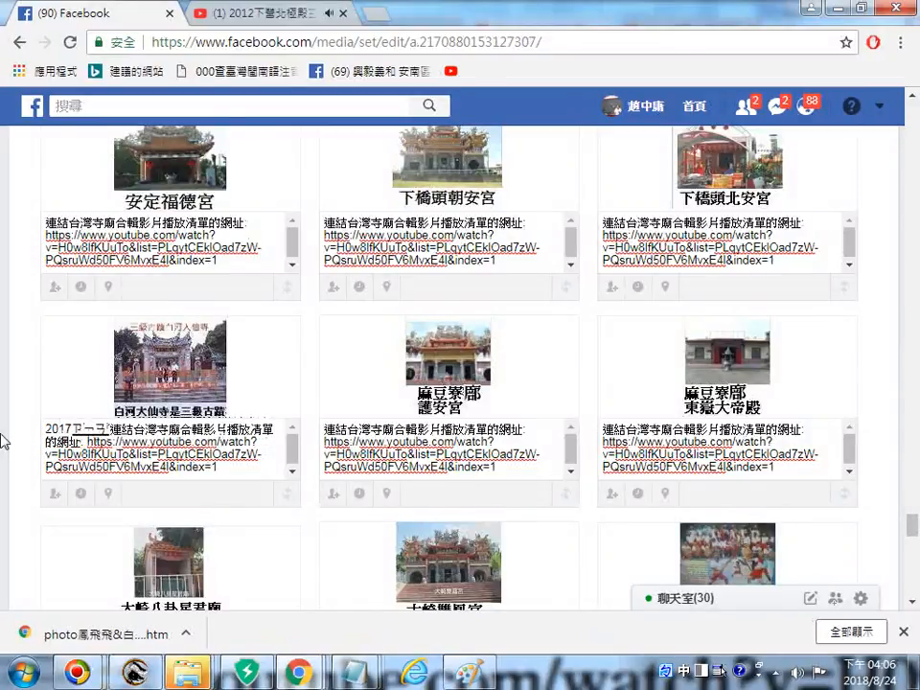
pyautogui.press('BackSpace')
pyautogui.press('BackSpace')
pyautogui.press('BackSpace')
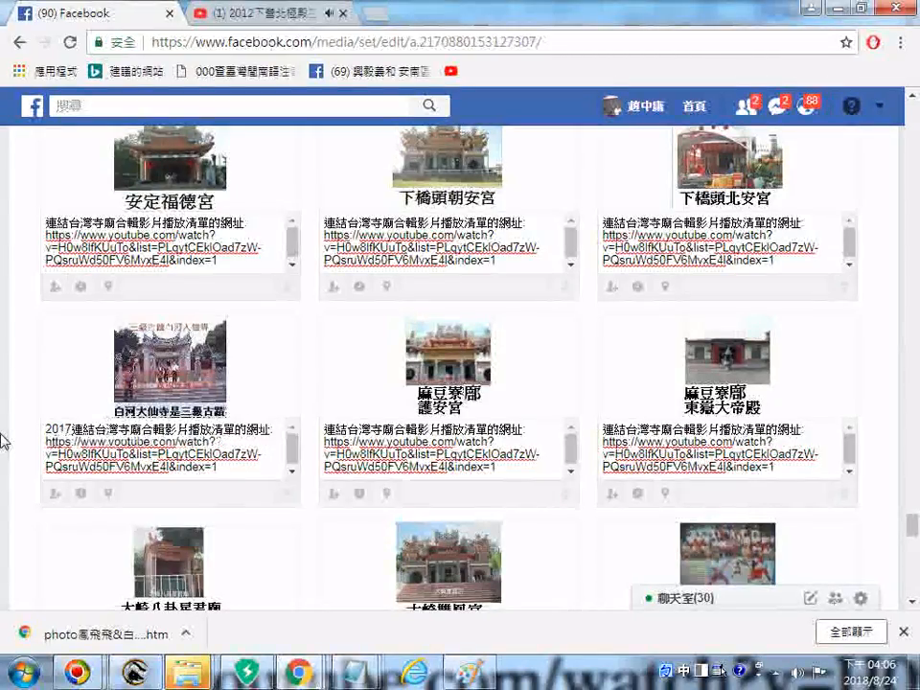
pyautogui.write('ㄋㄧㄢˊ')
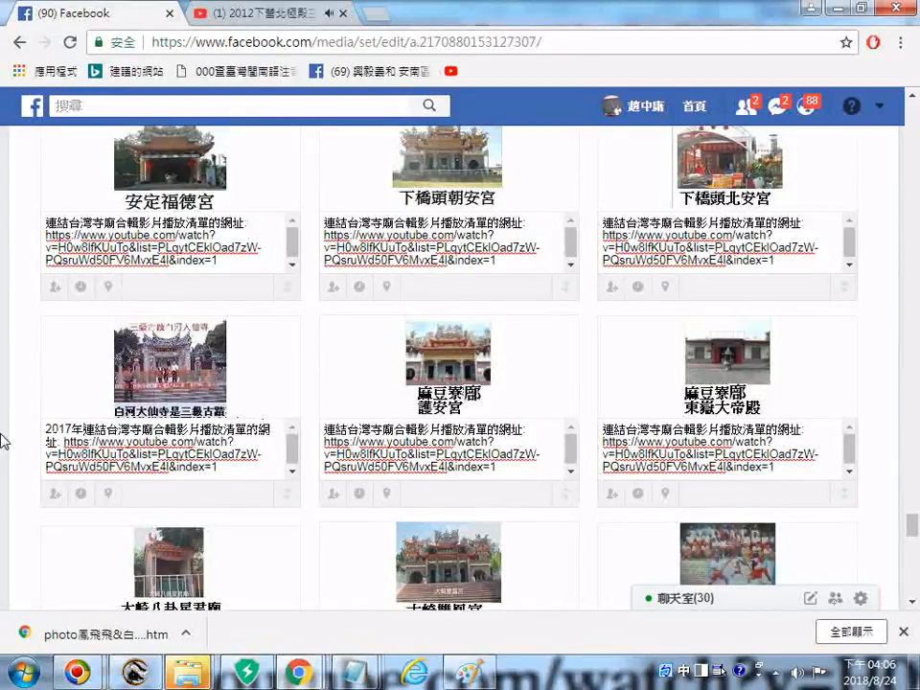
pyautogui.write('ㄒㄧㄣ')
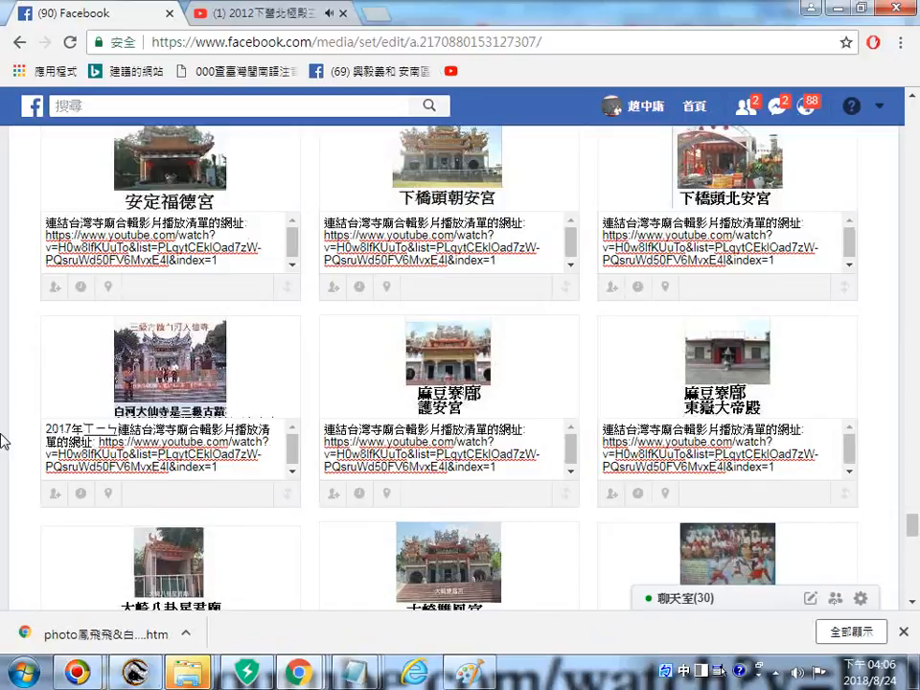
pyautogui.press('space')
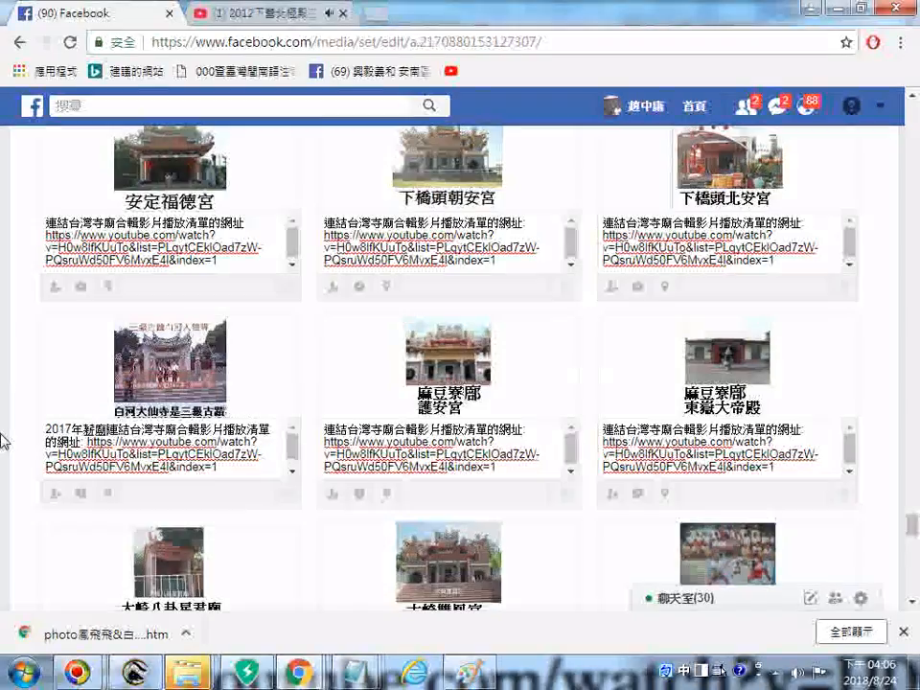
pyautogui.write('之')
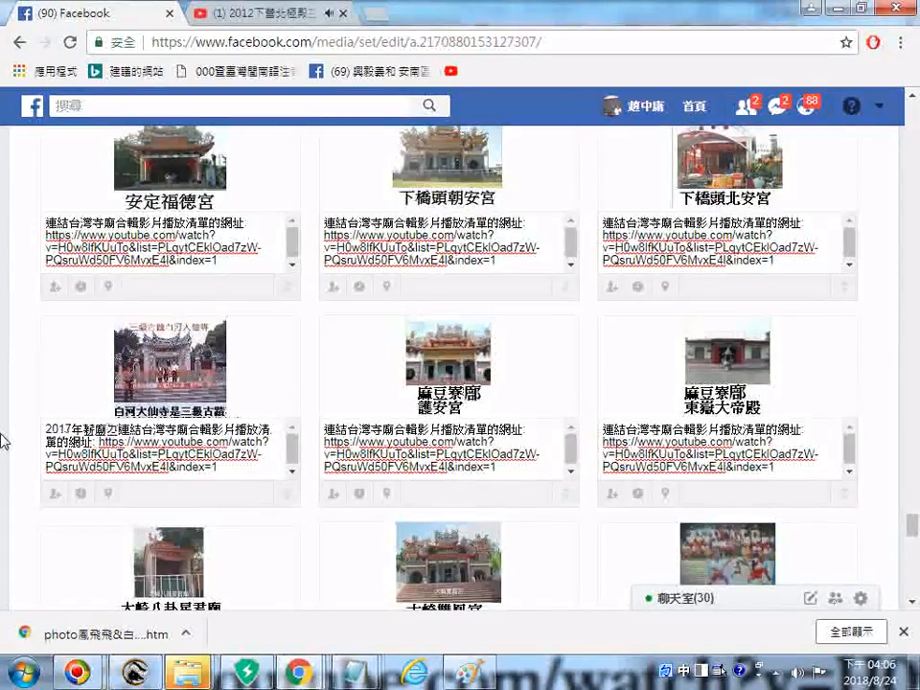
pyautogui.write('錯成')
pyautogui.write('興')
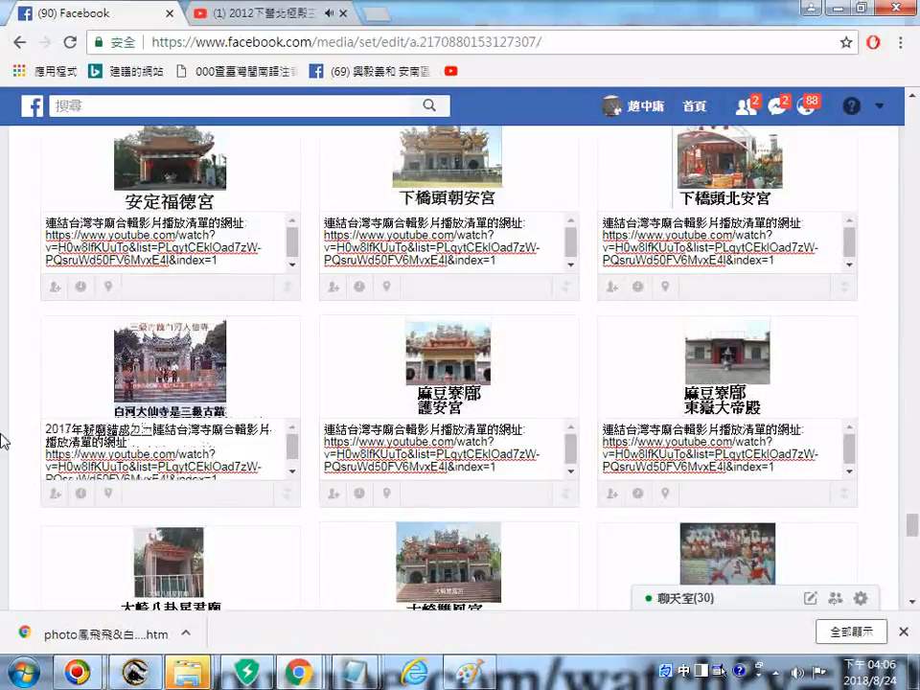
pyautogui.write('禮')
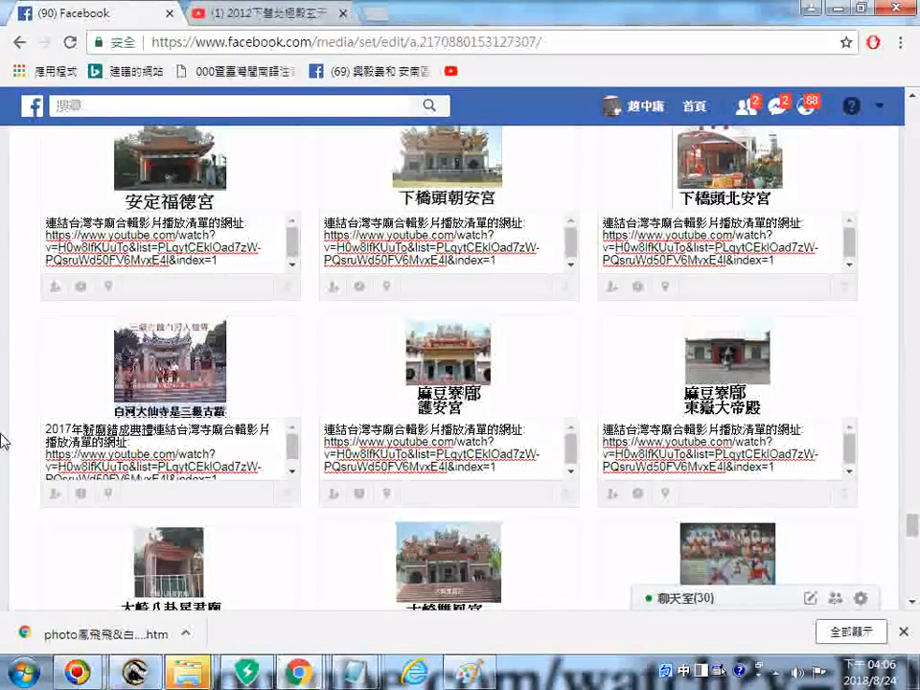
pyautogui.press('Down')
pyautogui.press('Escape')
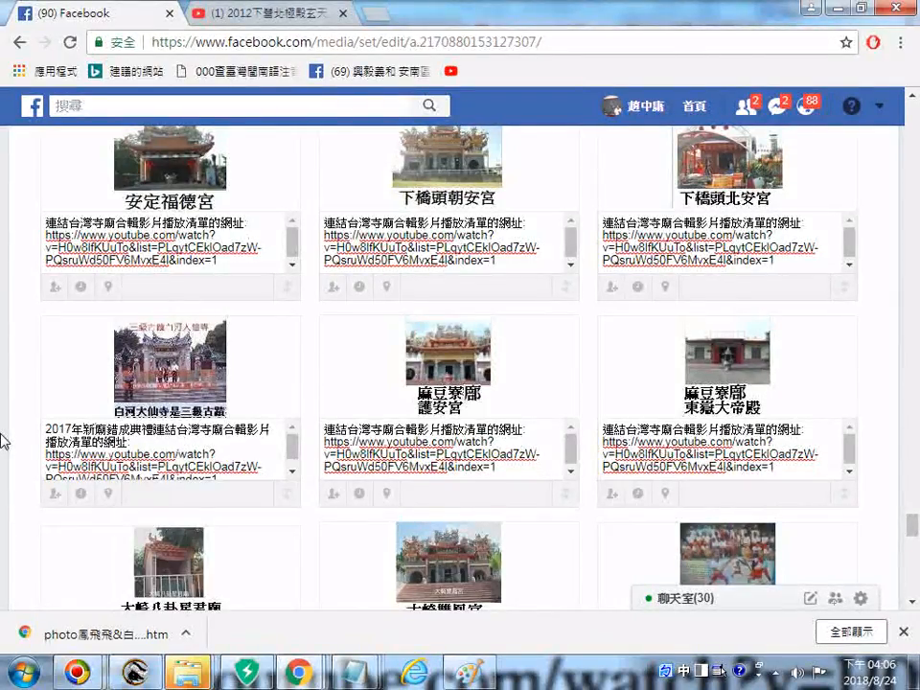
# Correct 錯成典禮 in the 白河大仙寺 note to 落成 and separate it from the playlist heading with a comma.
pyautogui.press('BackSpace')
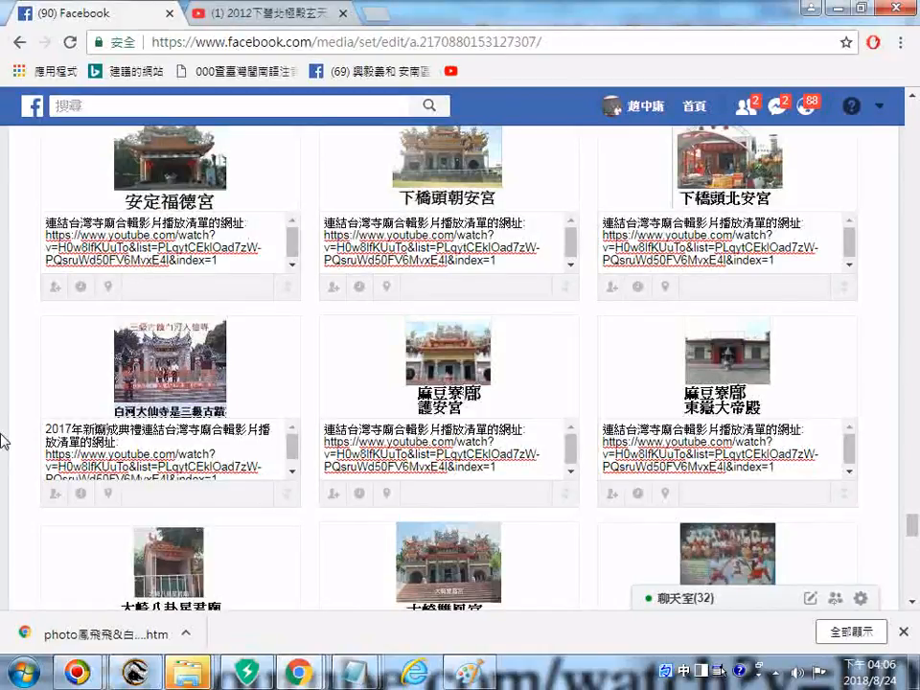
pyautogui.write('落')
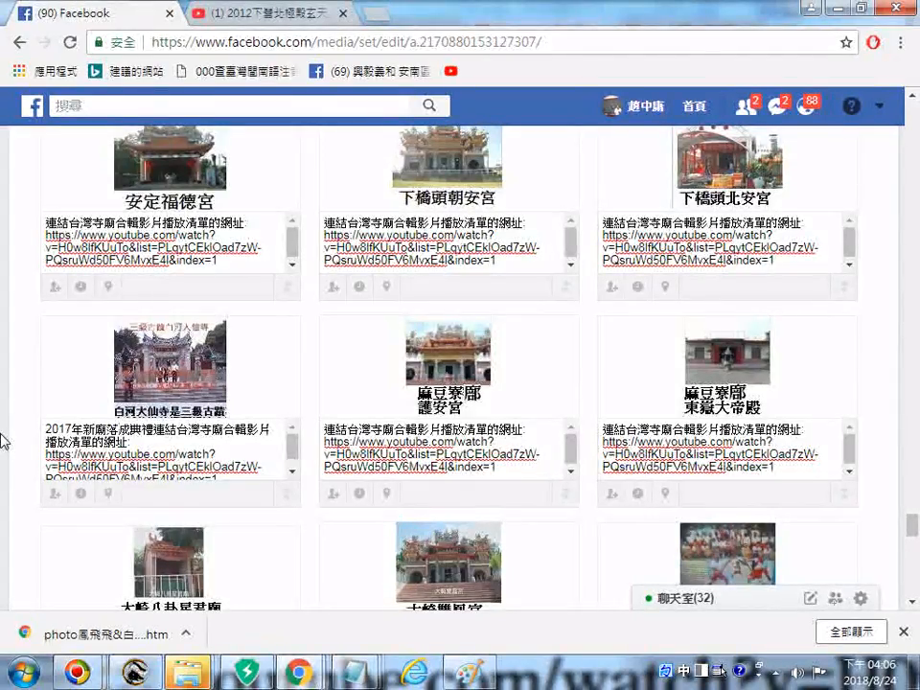
pyautogui.press('BackSpace')
pyautogui.press('BackSpace')
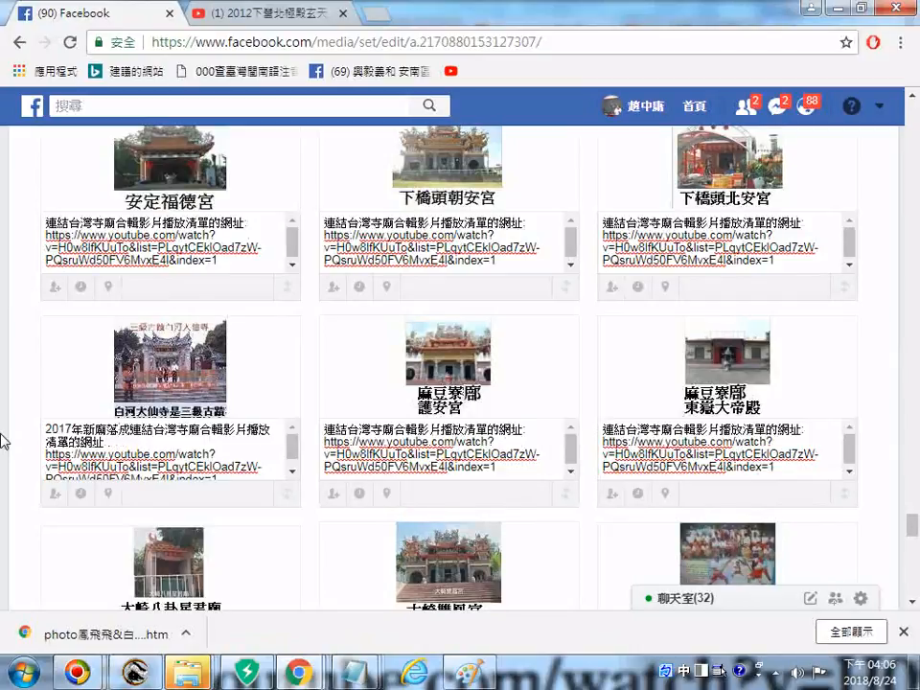
pyautogui.write('・')
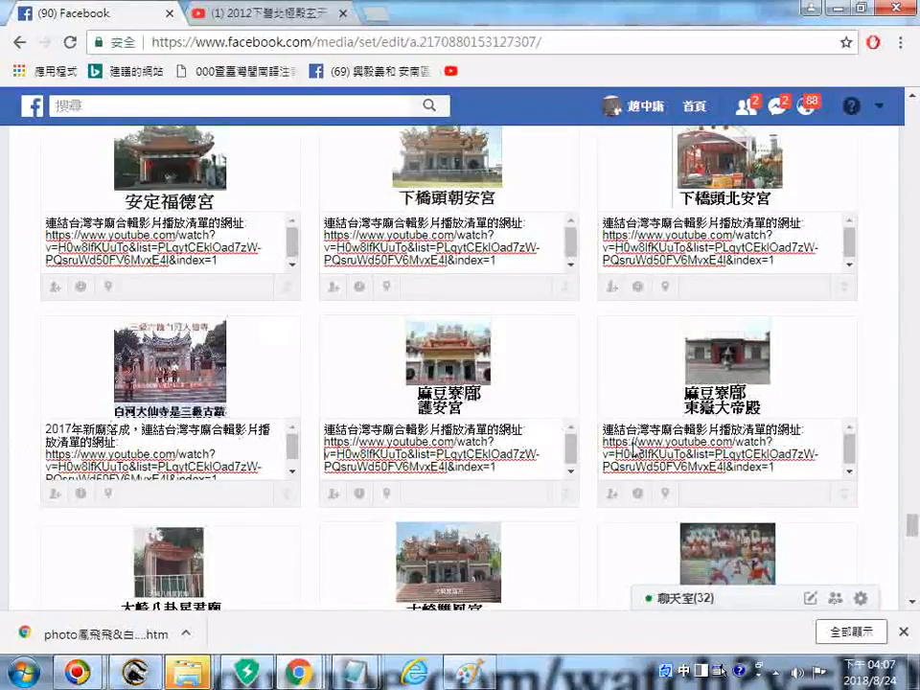
# Paste the copied heading and YouTube playlist link into the empty captions of 大崎八卦星君廟, 大崎雙鳳宮 and 紅毛厝花臉宋江陣.
pyautogui.scroll(-1, 626, 448)
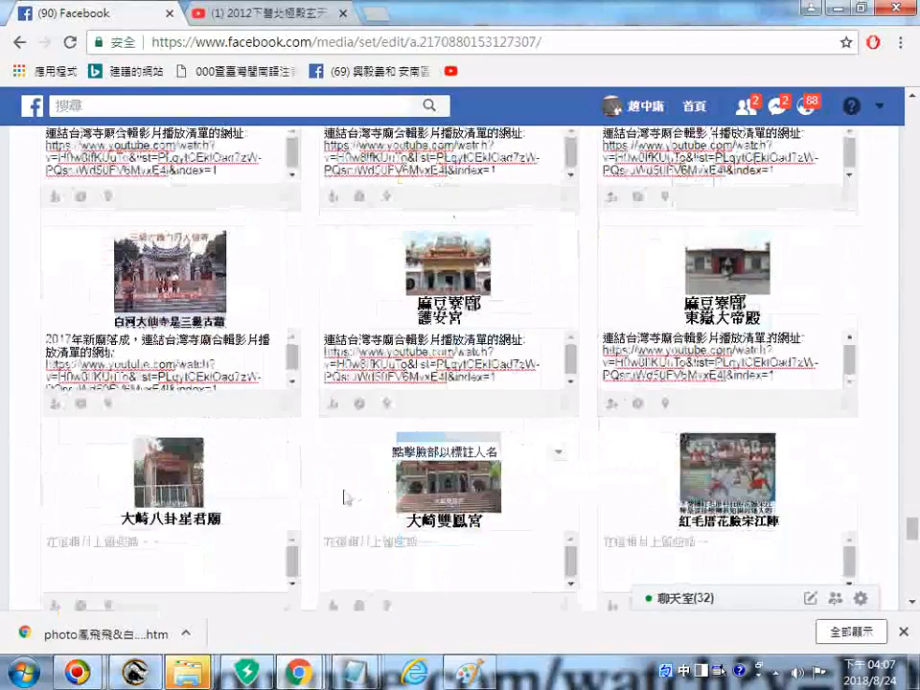
pyautogui.click(161, 572)
pyautogui.write('連結台灣寺廟合輯影片播放清單的網址: https://www.youtube.com/watch?v=H0w8lfKUuTo&list=PLqytCEklOad7zW-PQsruWd50FV6MvxE4l&index=1')
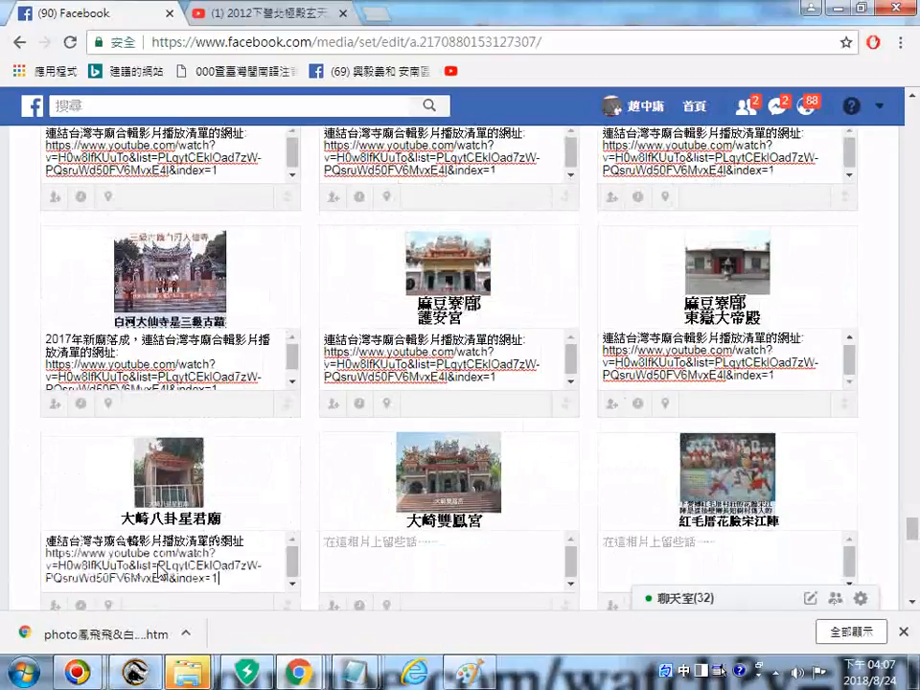
pyautogui.click(426, 556)
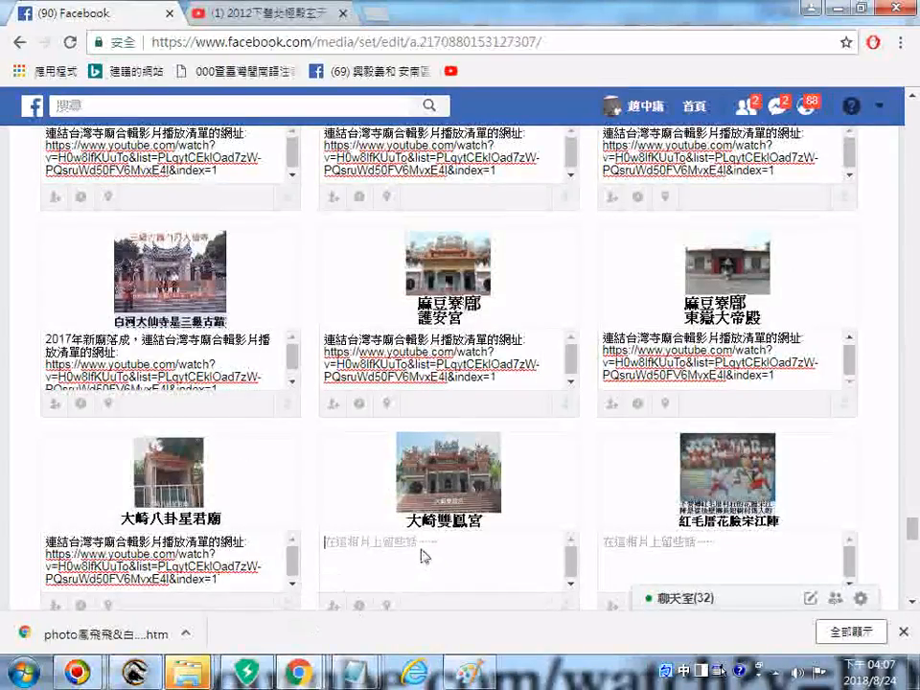
pyautogui.write('連結台灣寺廟合輯影片播放清單的網址: https://www.youtube.com/watch?v=H0w8lfKUuTo&list=PLqytCEklOad7zW-PQsruWd50FV6MvxE4l&index=1')
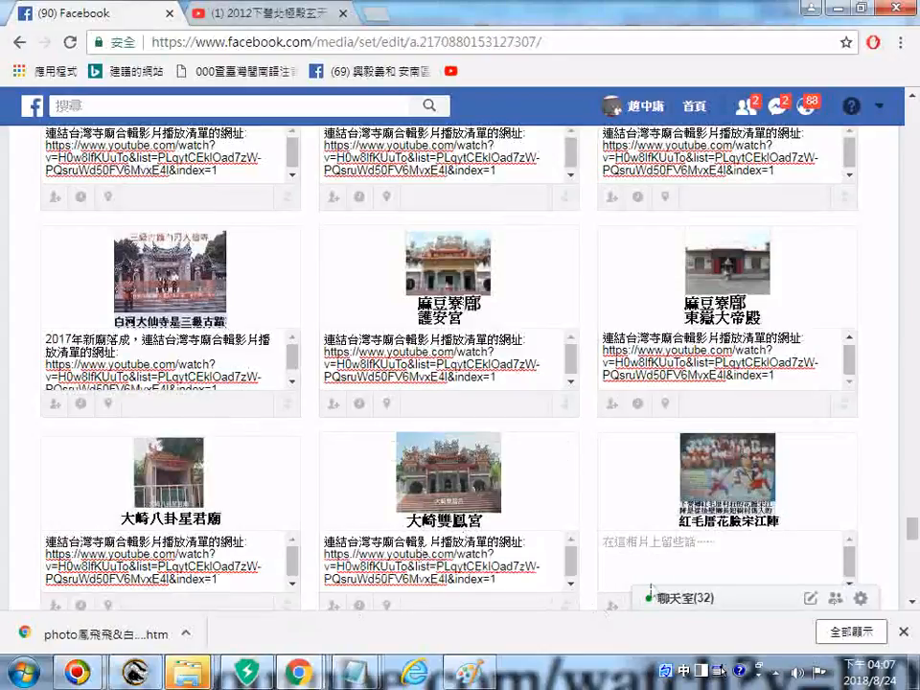
pyautogui.click(677, 554)
pyautogui.write('連結台灣寺廟合輯影片播放清單的網址: https://www.youtube.com/watch?v=H0w8lfKUuTo&list=PLqytCEklOad7zW-PQsruWd50FV6MvxE4l&index=1')
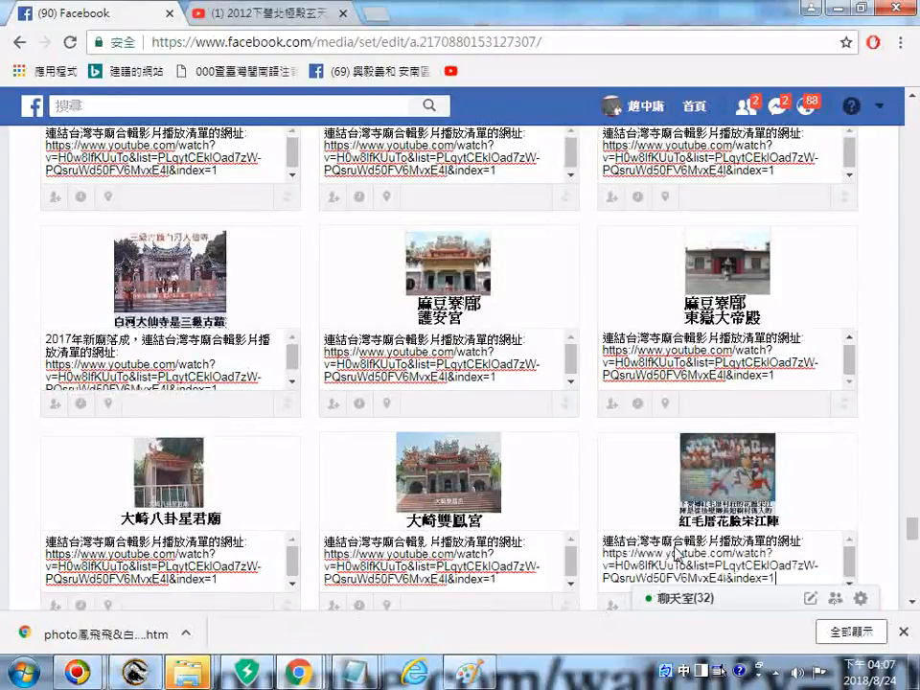
# Paste the heading and playlist link into the captions of 中營聖王宮, 柳營八翁萬世堂 and 臺南市大光寺, replacing the DCIM\414MEDIA text.
pyautogui.scroll(-2, 728, 479)
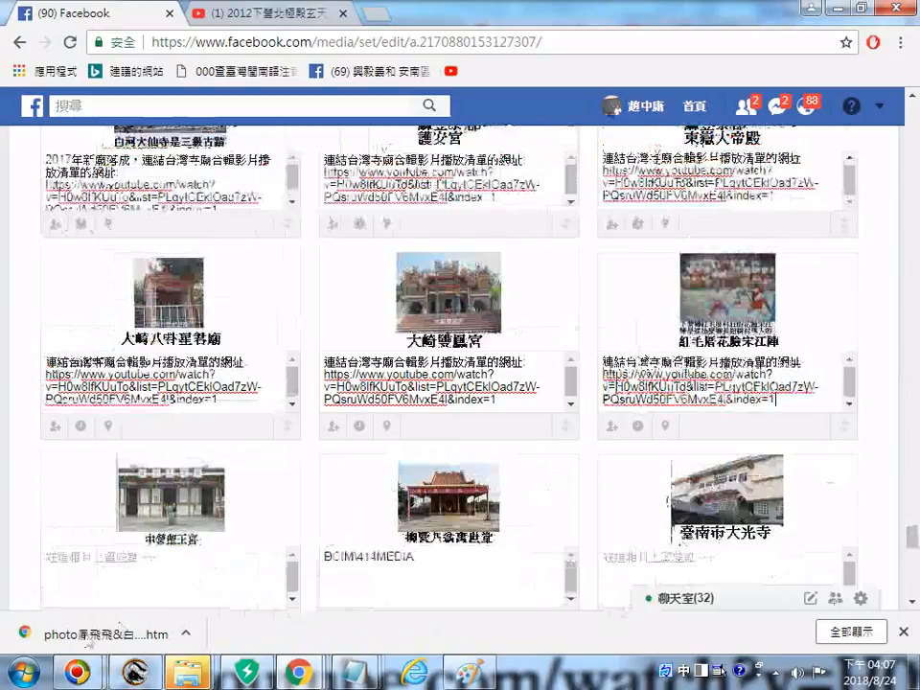
pyautogui.click(115, 580)
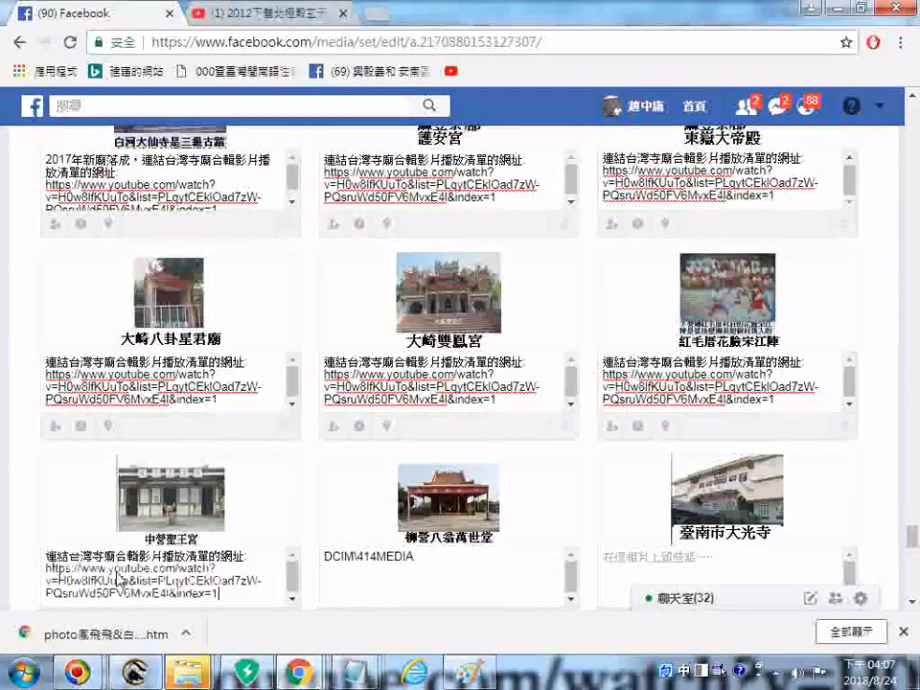
pyautogui.write('連結台灣寺廟合輯影片播放清單的網址: https://www.youtube.com/watch?v=H0w8lfKUuTo&list=PLqytCEklOad7zW-PQsruWd50FV6MvxE4l&index=1')
pyautogui.tripleClick(437, 568)
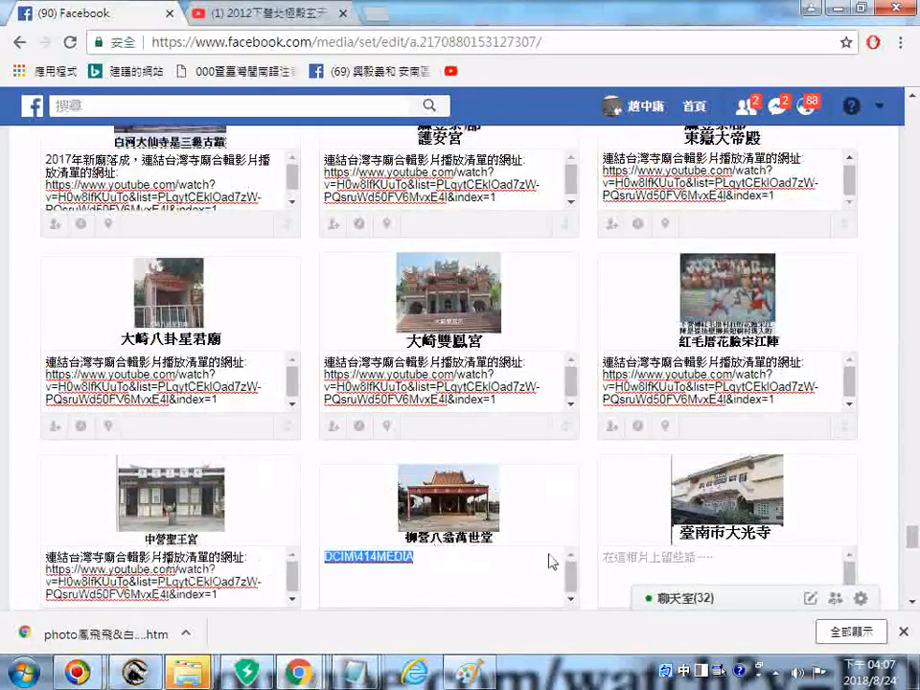
pyautogui.write('連結台灣寺廟合輯影片播放清單的網址: https://www.youtube.com/watch?v=H0w8lfKUuTo&list=PLqytCEklOad7zW-PQsruWd50FV6MvxE4l&index=1')
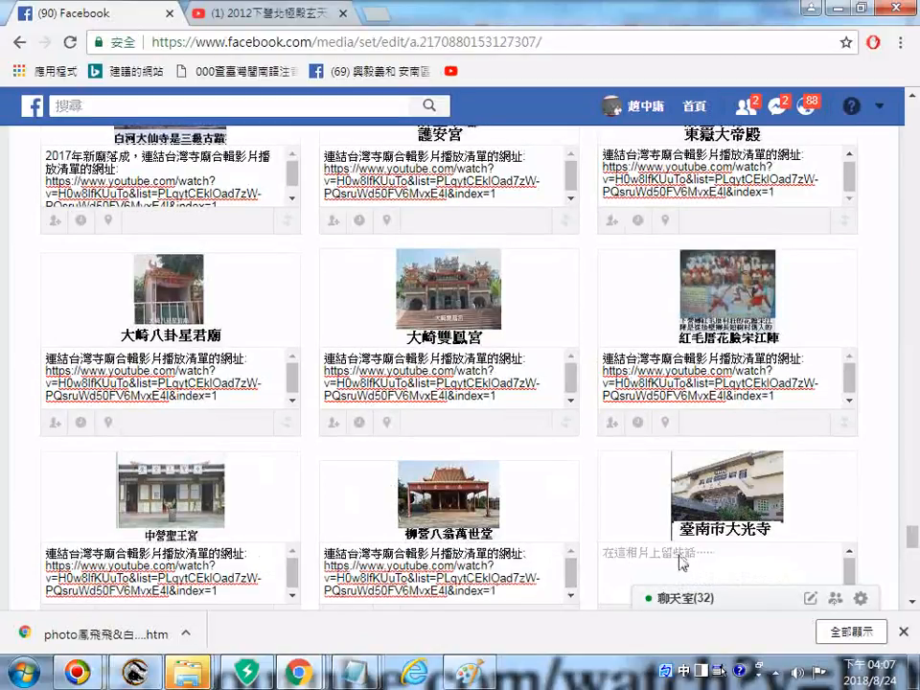
pyautogui.scroll(-2, 677, 558)
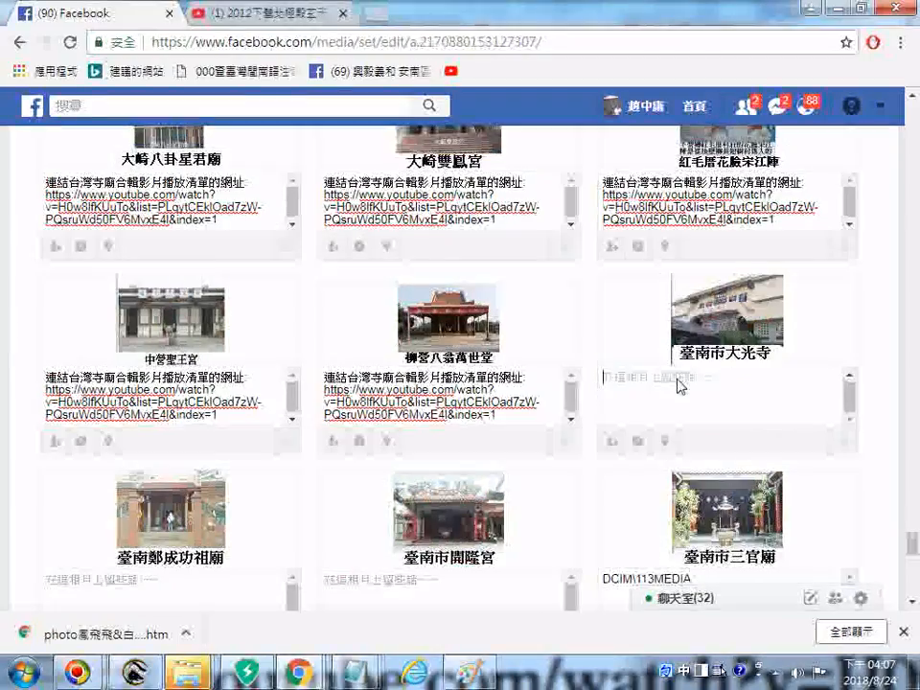
pyautogui.click(677, 387)
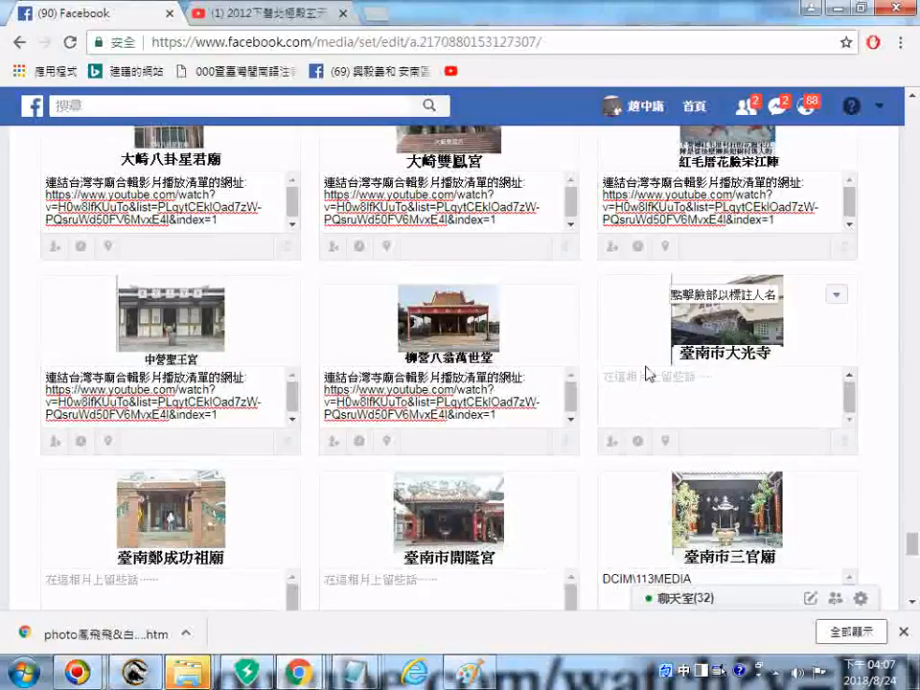
pyautogui.write('連結台灣寺廟合輯影片播放清單的網址: https://www.youtube.com/watch?v=H0w8lfKUuTo&list=PLqytCEklOad7zW-PQsruWd50FV6MvxE4l&index=1')
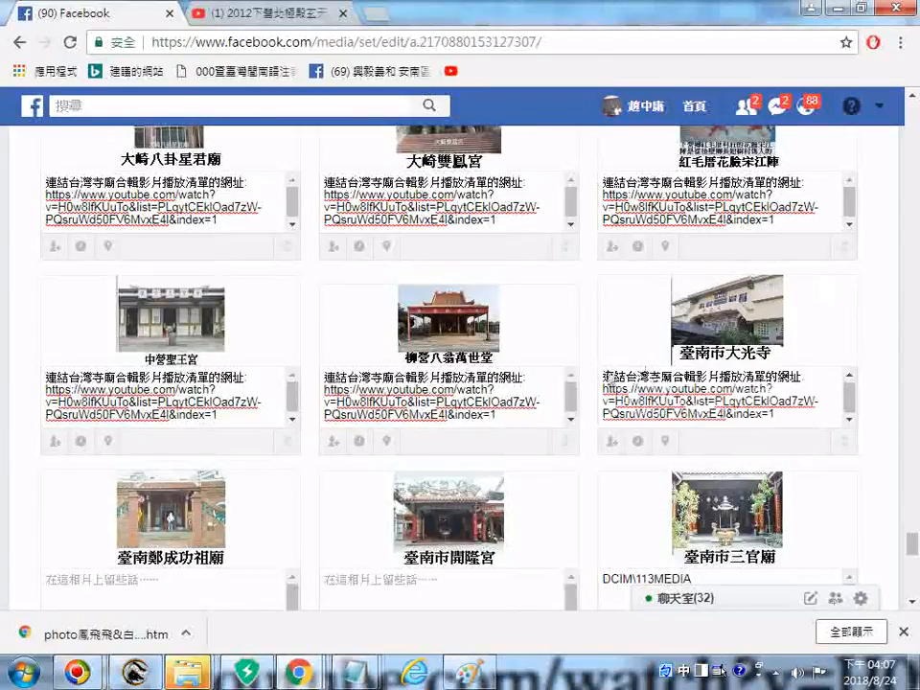
# Paste the heading and playlist link into the captions of 臺南鄭成功祖廟, 臺南市開隆宮 and 臺南市三官廟, replacing the DCIM\113MEDIA text.
pyautogui.click(141, 609)
pyautogui.write('連結台灣寺廟合輯影片播放清單的網址: https://www.youtube.com/watch?v=H0w8lfKUuTo&list=PLqytCEklOad7zW-PQsruWd50FV6MvxE4l&index=1')
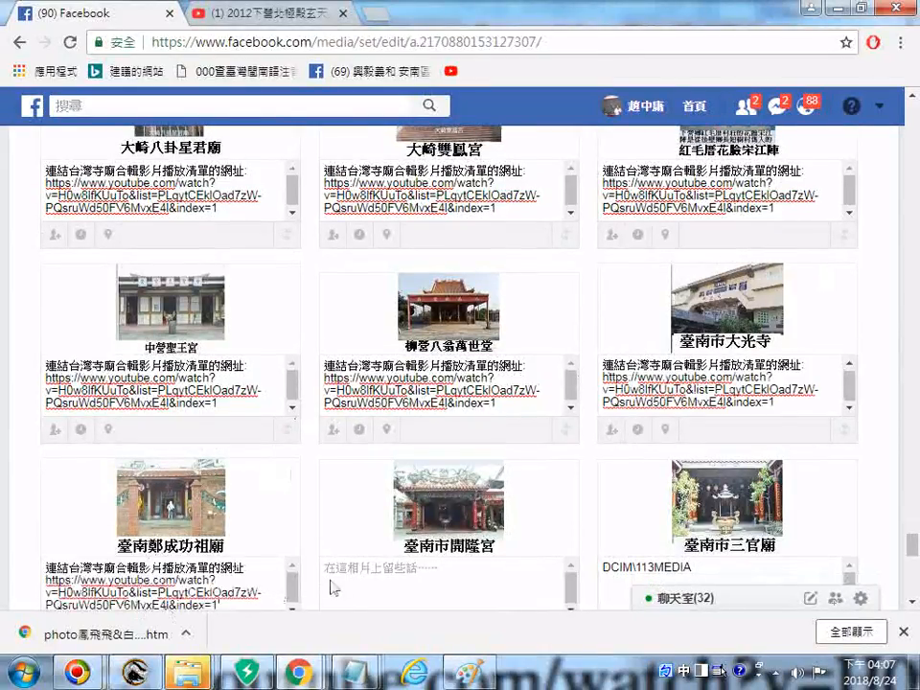
pyautogui.click(406, 587)
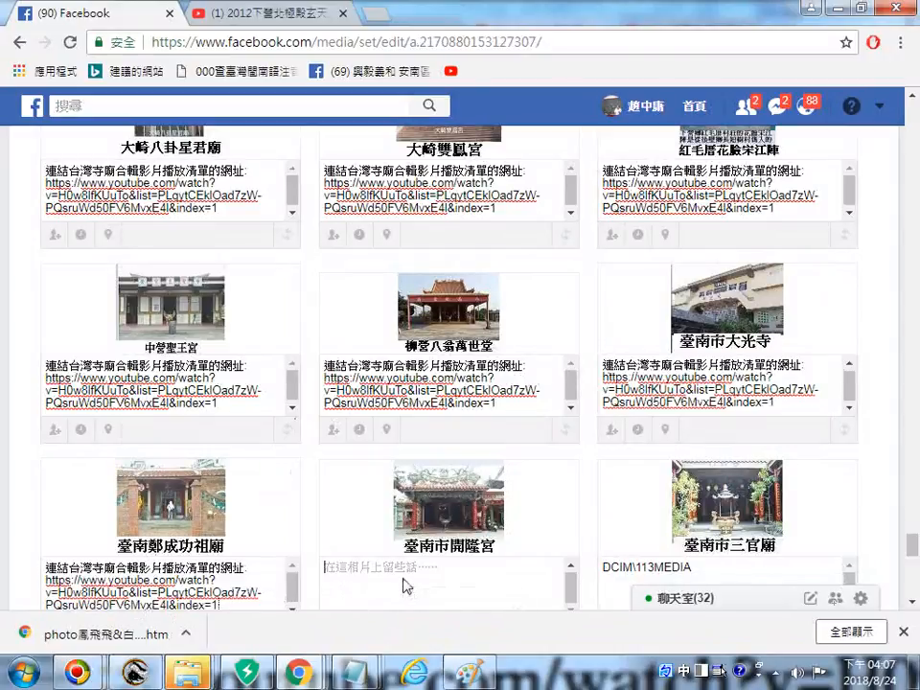
pyautogui.write('連結台灣寺廟合輯影片播放清單的網址: https://www.youtube.com/watch?v=H0w8lfKUuTo&list=PLqytCEklOad7zW-PQsruWd50FV6MvxE4l&index=1')
pyautogui.moveTo(707, 568); pyautogui.dragTo(537, 562)
pyautogui.write('連結台灣寺廟合輯影片播放清單的網址: https://www.youtube.com/watch?v=H0w8lfKUuTo&list=PLqytCEklOad7zW-PQsruWd50FV6MvxE4l&index=1')
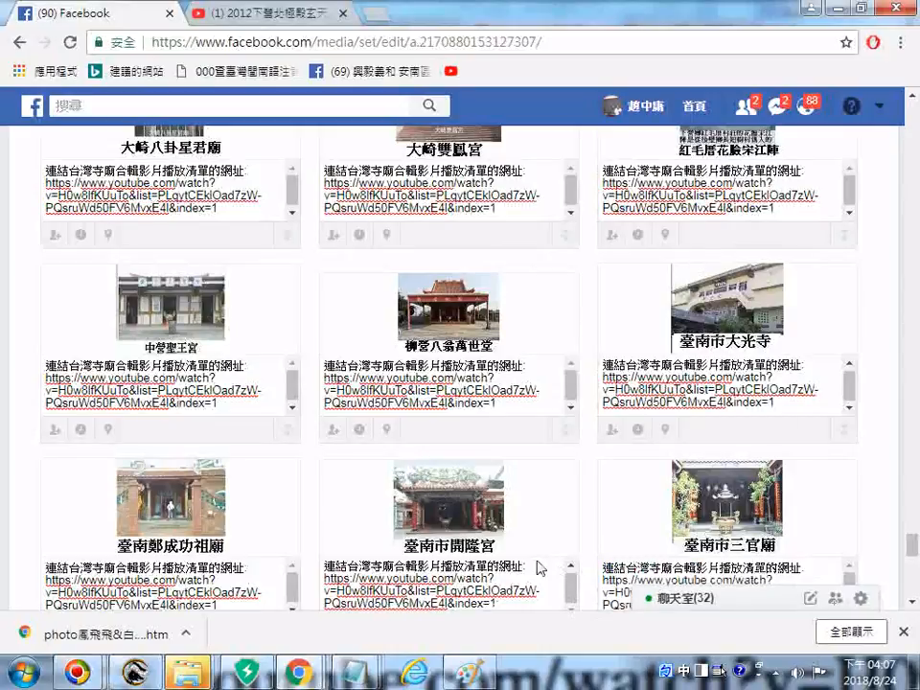
# Paste the copied heading and YouTube playlist link into the empty captions of 臺南安南三王廟, 新營舊部德隆宮 and 高雄佛光山寺佛陀紀念館.
pyautogui.scroll(-3, 831, 527)
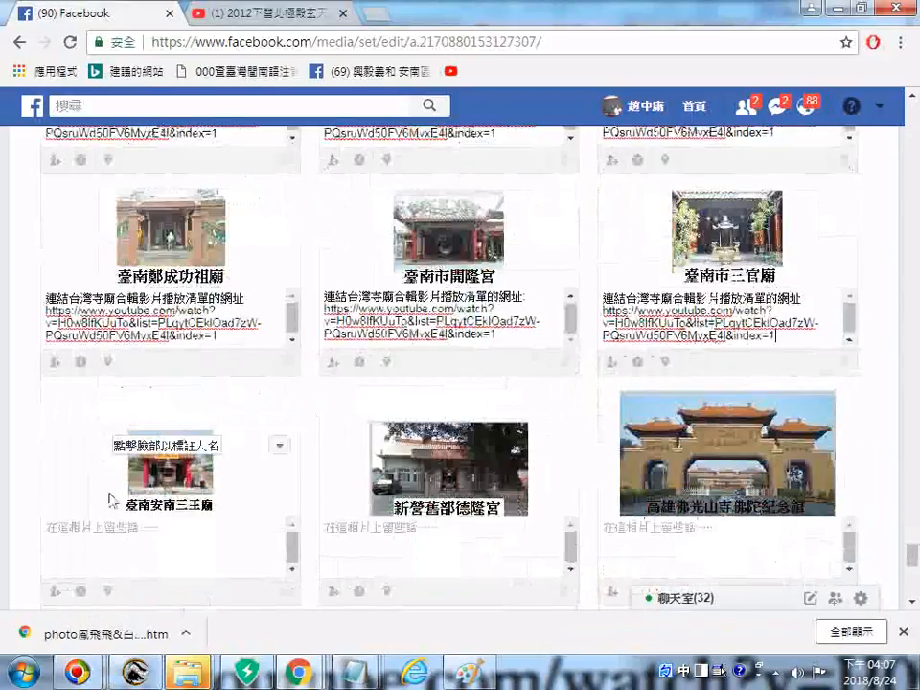
pyautogui.click(166, 546)
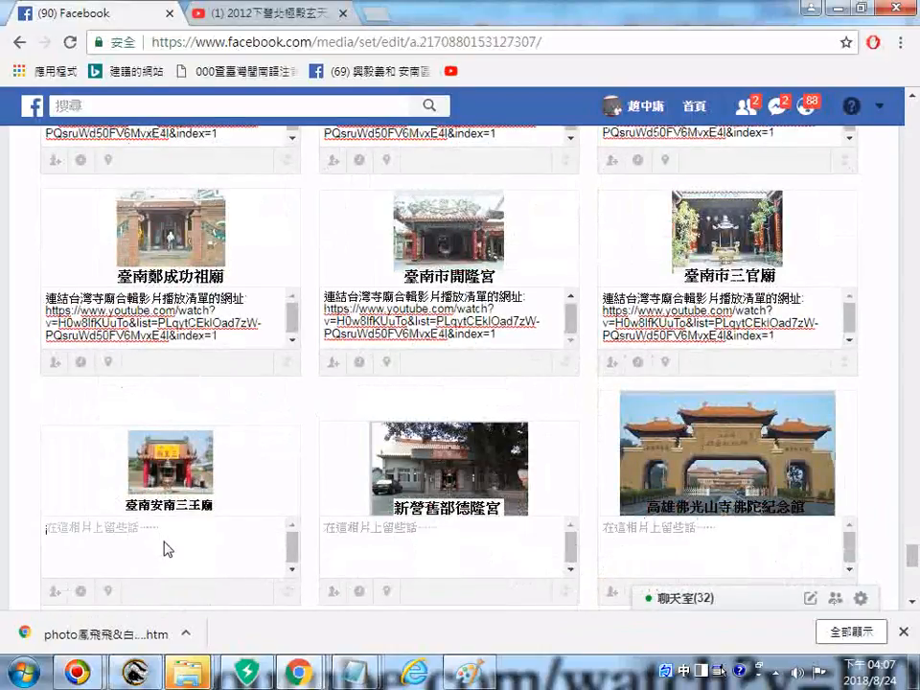
pyautogui.write('連結台灣寺廟合輯影片播放清單的網址: https://www.youtube.com/watch?v=H0w8lfKUuTo&list=PLqytCEklOad7zW-PQsruWd50FV6MvxE4I&index=1')
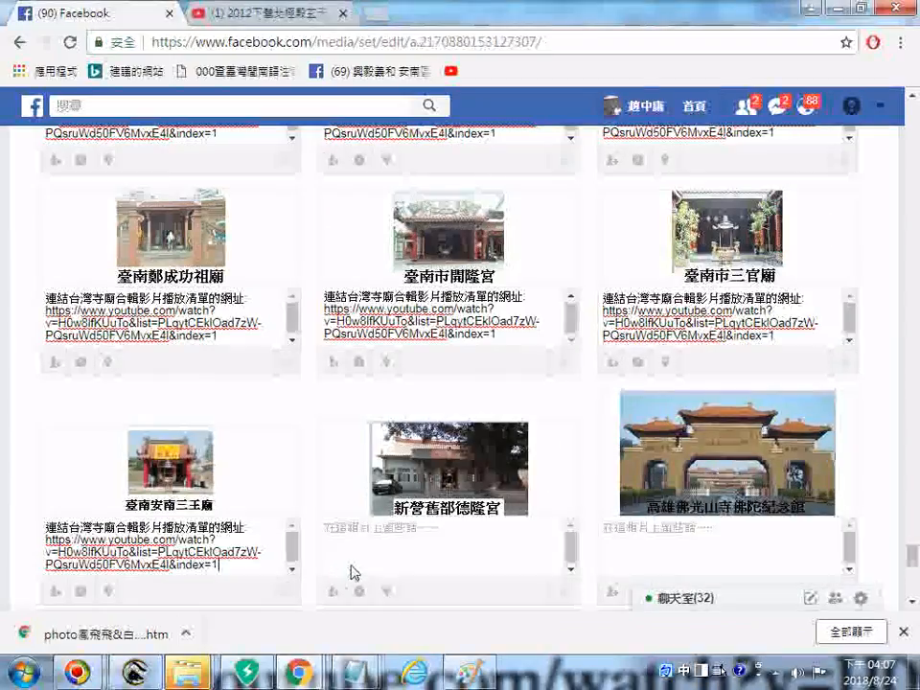
pyautogui.click(397, 545)
pyautogui.write('連結台灣寺廟合輯影片播放清單的網址: https://www.youtube.com/watch?v=H0w8lfKUuTo&list=PLqytCEklOad7zW-PQsruWd50FV6MvxE4I&index=1')
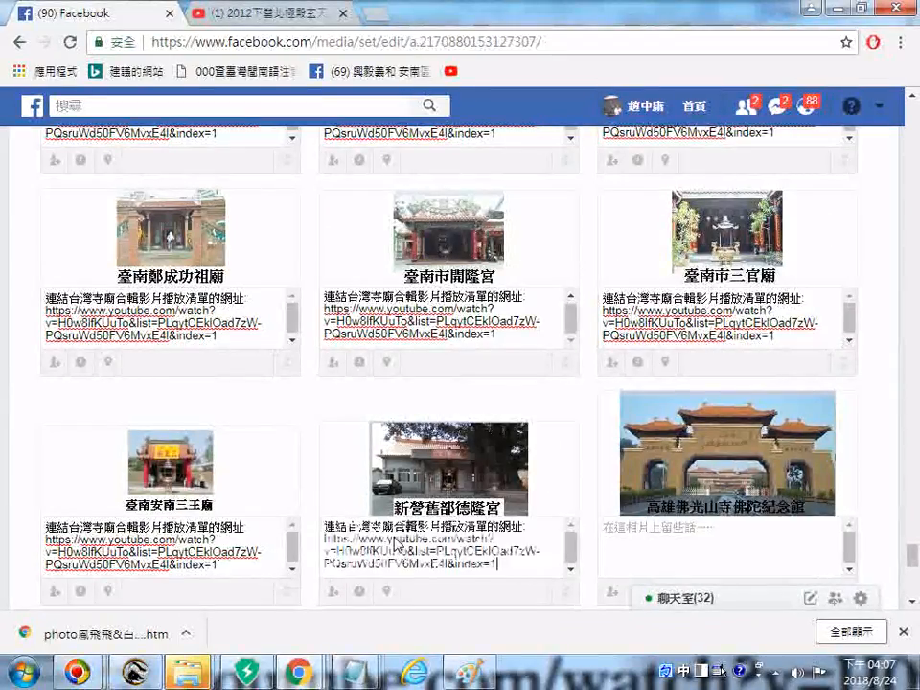
pyautogui.click(676, 558)
pyautogui.write('連結台灣寺廟合輯影片播放清單的網址: https://www.youtube.com/watch?v=H0w8lfKUuTo&list=PLqytCEklOad7zW-PQsruWd50FV6MvxE4l&index=1')
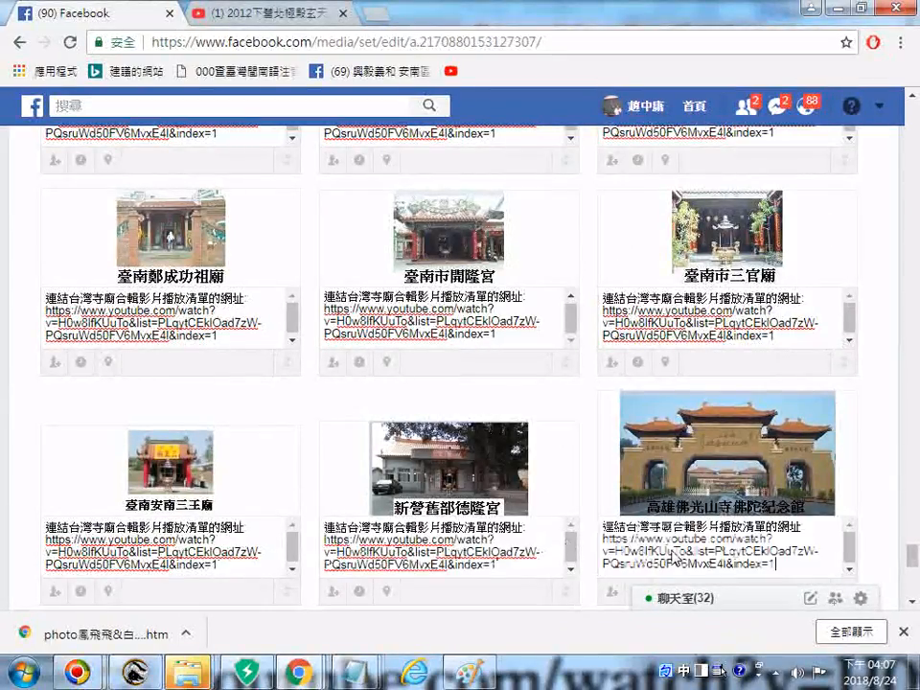
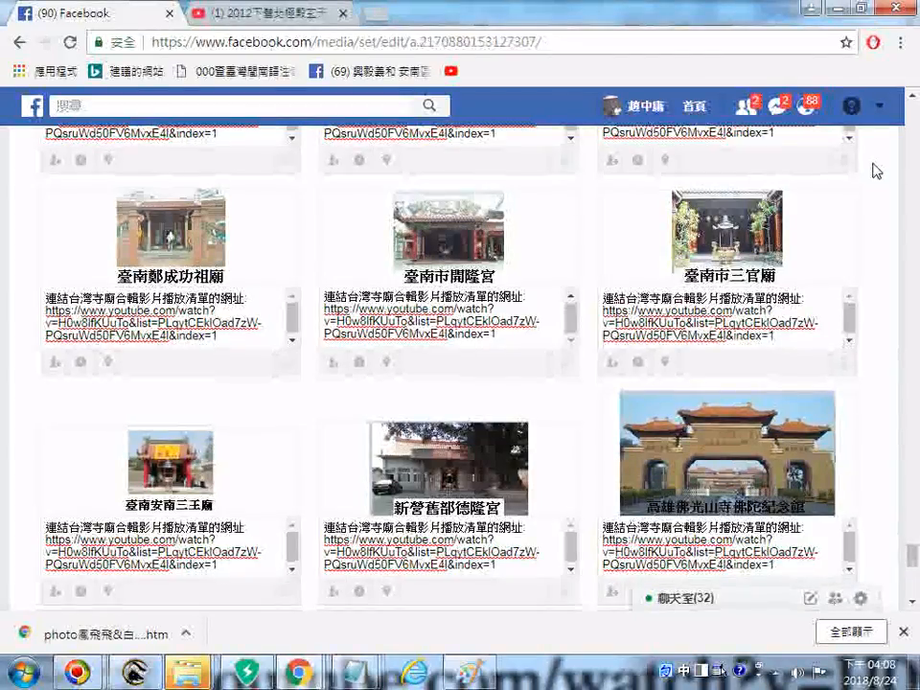
# Insert 高雄佛光山佛陀紀念館， before the heading in the caption of the 高雄佛光山寺佛陀紀念館 photo.
pyautogui.write('高ㄒㄩ')
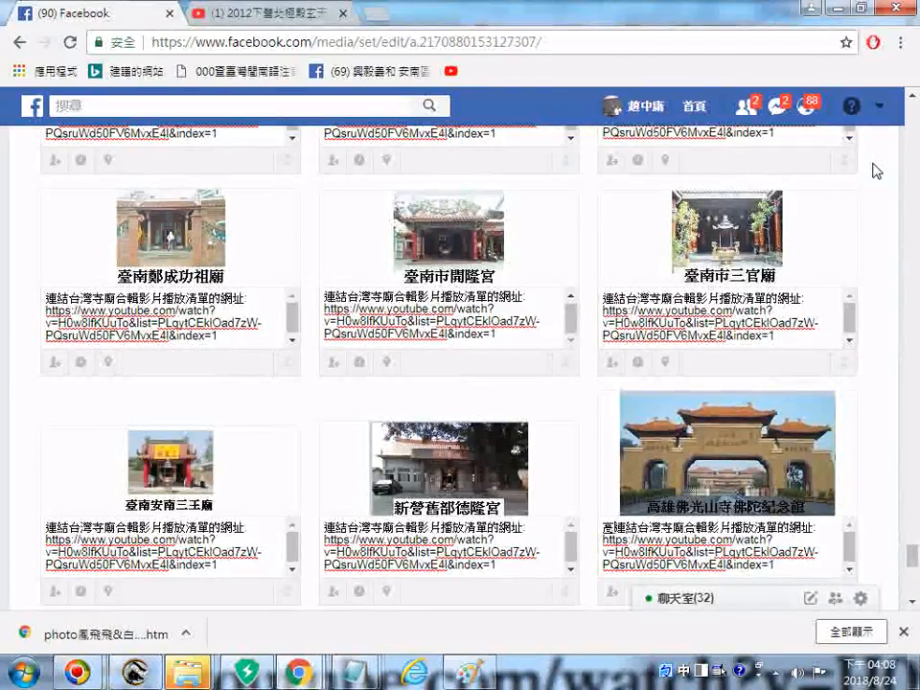
pyautogui.write('ㄥˊ')
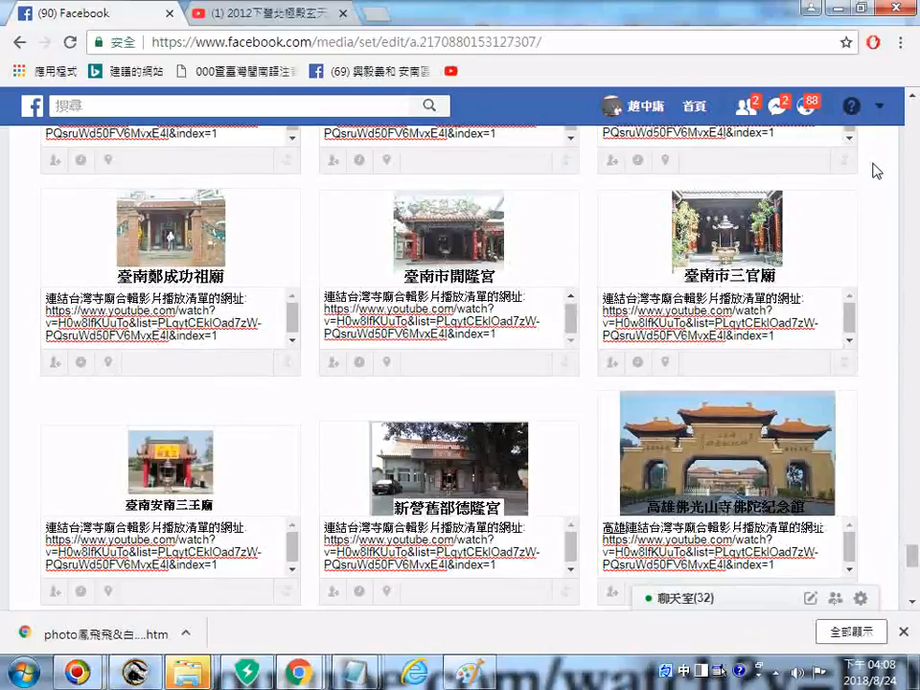
pyautogui.write('ㄈㄛˊㄍㄨㄤㄕ')
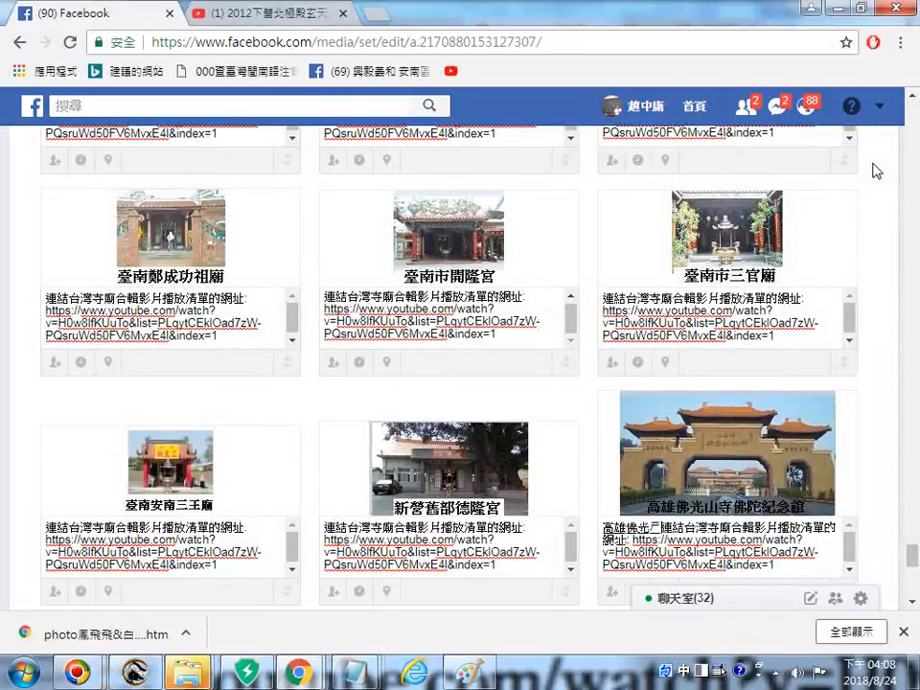
pyautogui.write('ㄢ ㄈㄛ')
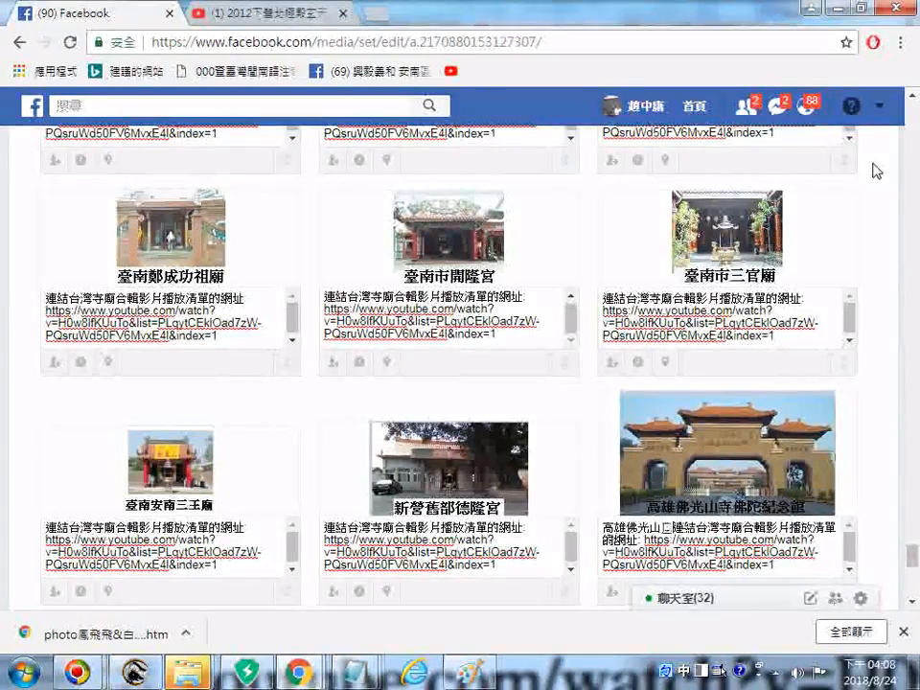
pyautogui.write('ˊㄊㄨㄛˊㄐ')
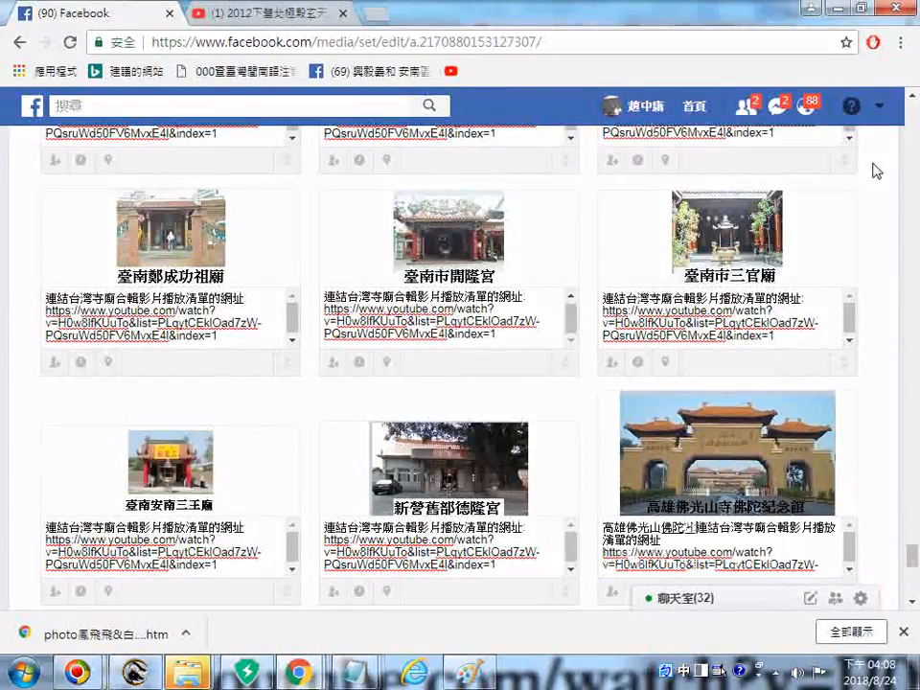
pyautogui.write('ㄧˋㄋㄧㄢˋㄍㄨ')
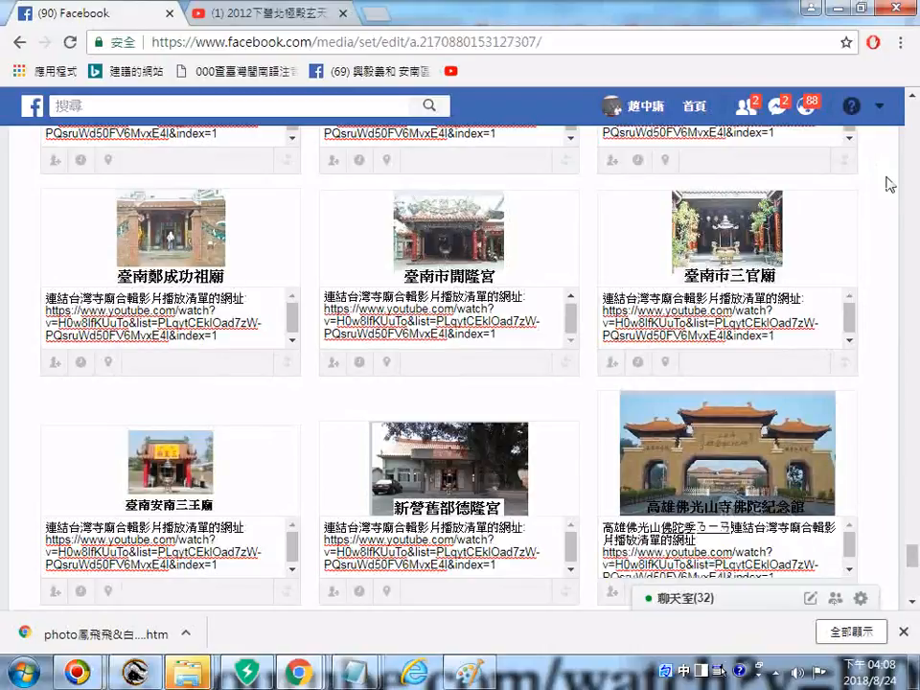
pyautogui.write('ㄢˇ')
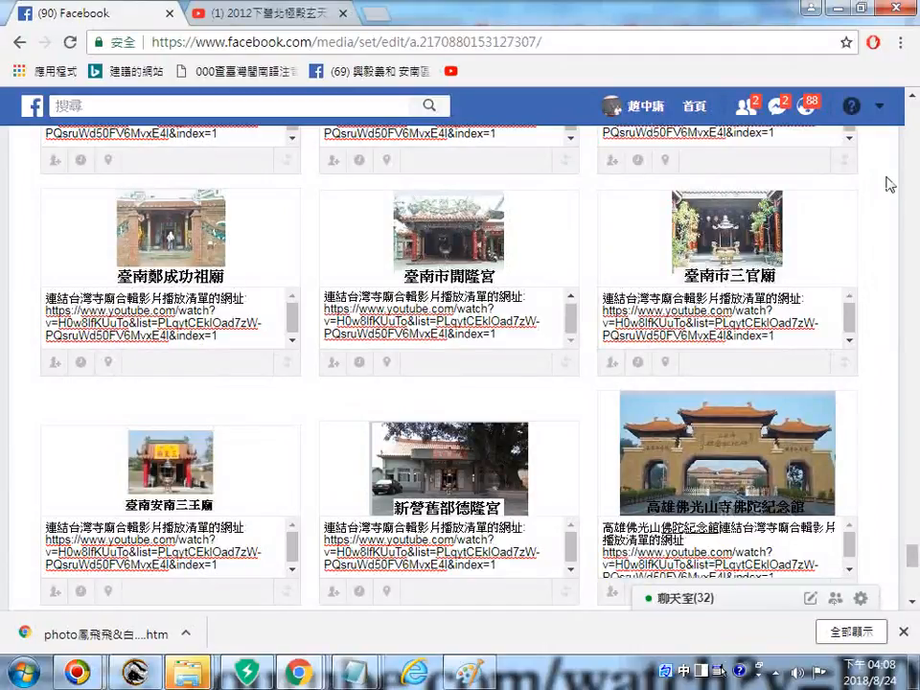
pyautogui.write('，')
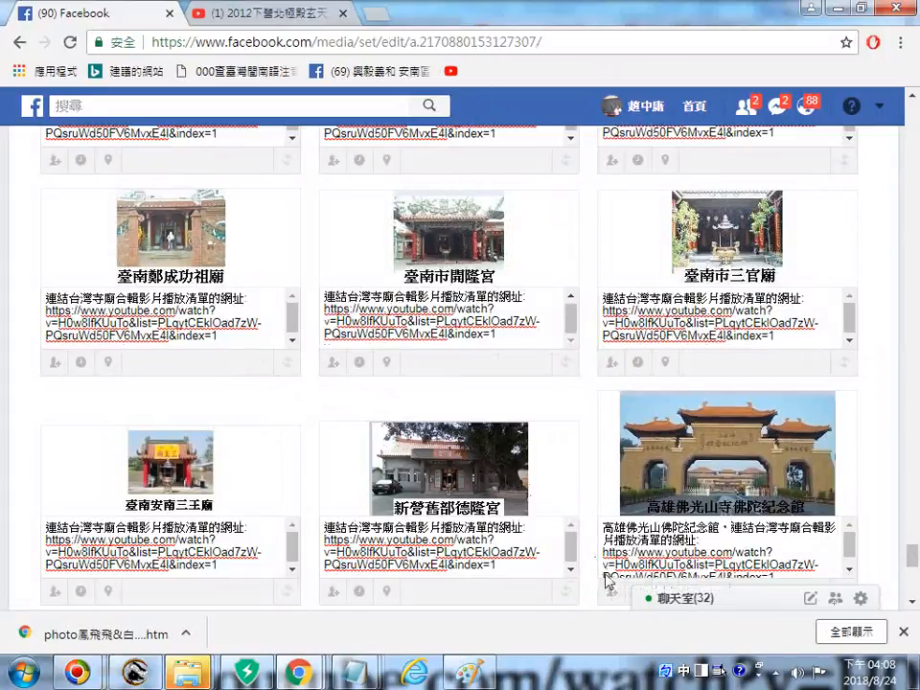
pyautogui.click(606, 575)
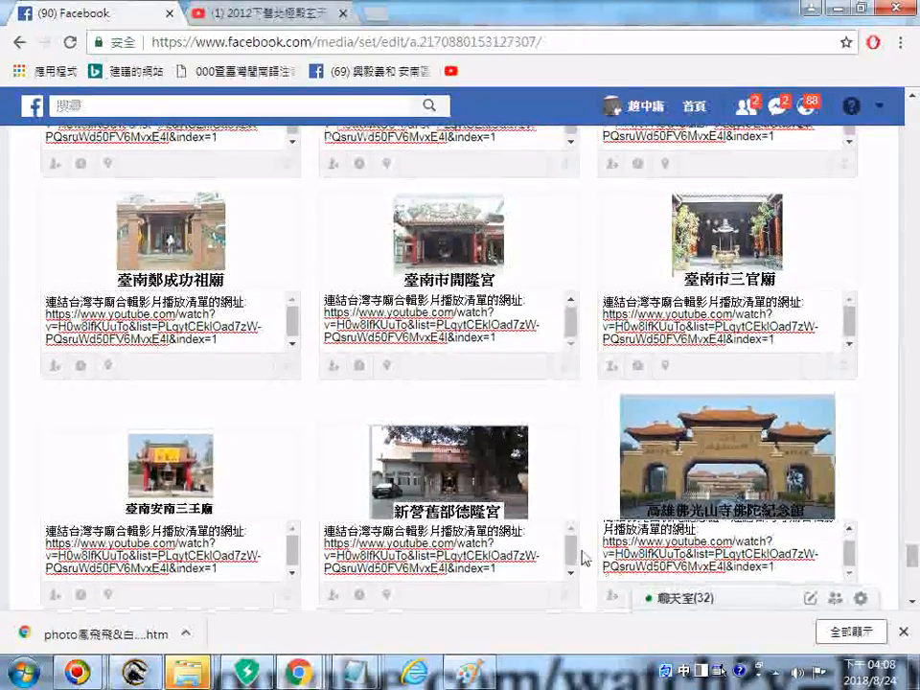
# Paste the copied heading and YouTube playlist link into the empty captions of 崁頭山孚佑宮仙公廟, 鹽水北帝廟 and 台南臨水夫人媽廟.
pyautogui.scroll(3, 575, 546)
pyautogui.scroll(-5, 559, 530)
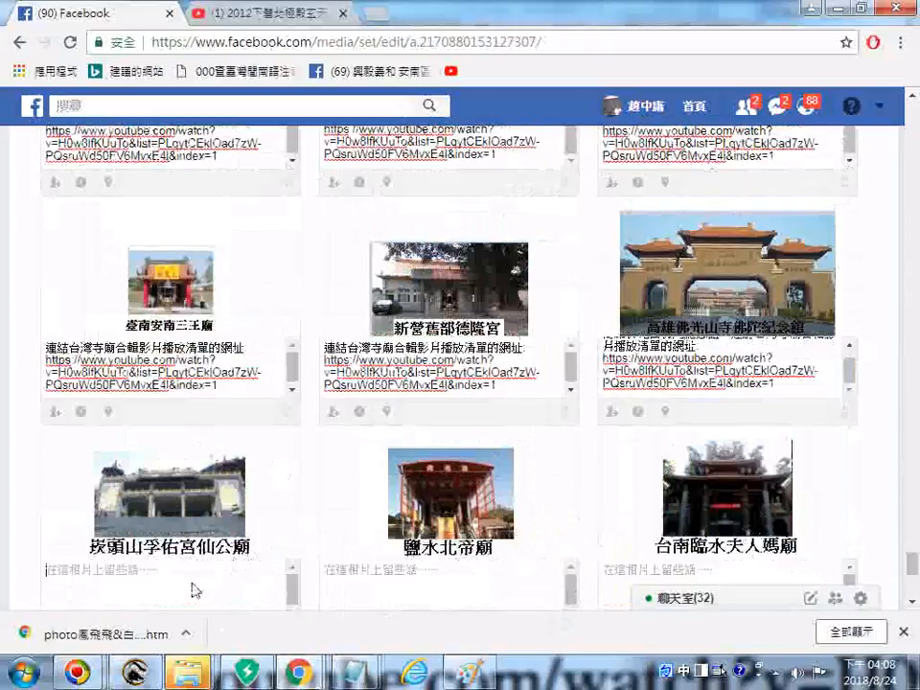
pyautogui.write('連結台灣寺廟合輯影片播放清單的網址: https://www.youtube.com/watch?v=H0w8lfKUuTo&list=PLqytCEklOad7zW-PQsruWd50FV6MvxE4l&index=1')
pyautogui.click(379, 580)
pyautogui.write('連結台灣寺廟合輯影片播放清單的網址: https://www.youtube.com/watch?v=H0w8lfKUuTo&list=PLqytCEklOad7zW-PQsruWd50FV6MvxE4I&index=1')
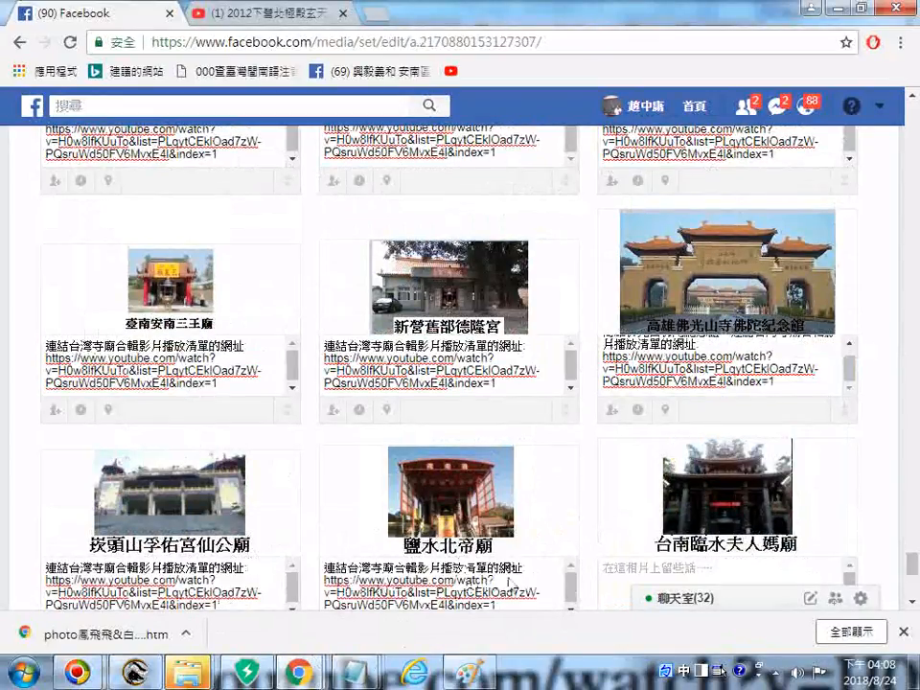
pyautogui.click(632, 573)
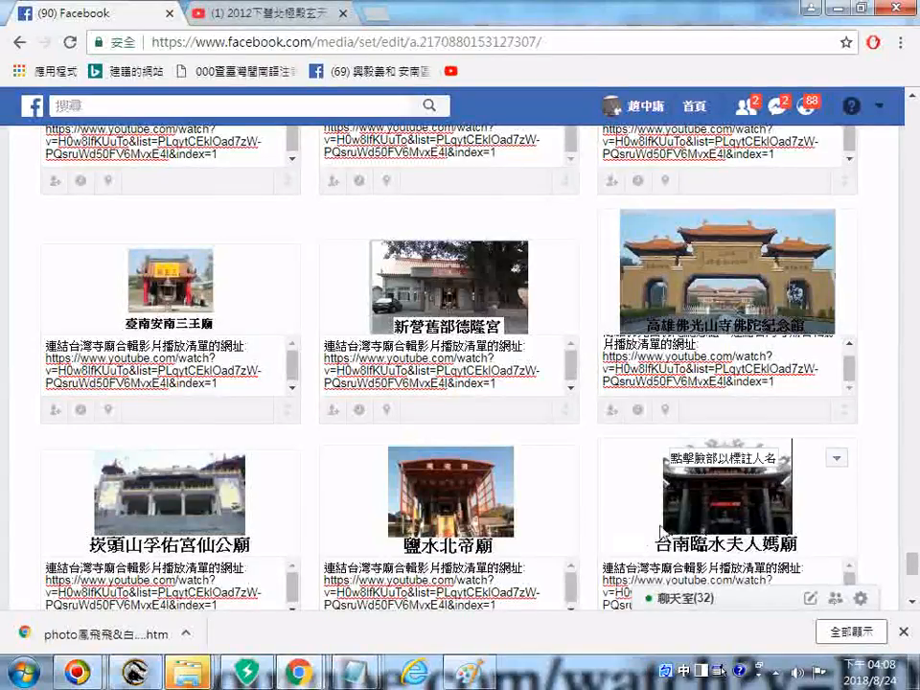
pyautogui.write('連結台灣寺廟合輯影片播放清單的網址: https://www.youtube.com/watch?v=H0w8lfKUuTo&list=PLqytCEklOad7zW-PQsruWd50FV6MvxE4l&index=1')
# Paste the copied heading and YouTube playlist link into the empty captions of 臺南大埔福德祠, 臺南市西華堂 and 龍驤將軍爺廟.
pyautogui.scroll(-2, 661, 530)
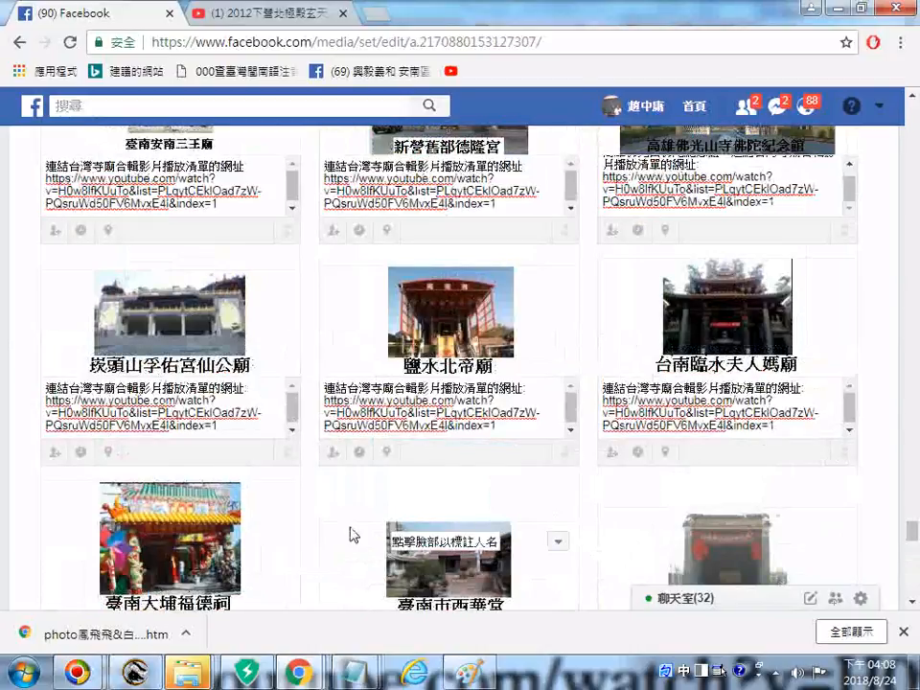
pyautogui.scroll(-2, 350, 534)
pyautogui.click(160, 477)
pyautogui.write('連結台灣寺廟合輯影片播放清單的網址: https://www.youtube.com/watch?v=H0w8lfKUuTo&list=PLqytCEklOad7zW-PQsruWd50FV6MvxE4I&index=1')
pyautogui.write(',')
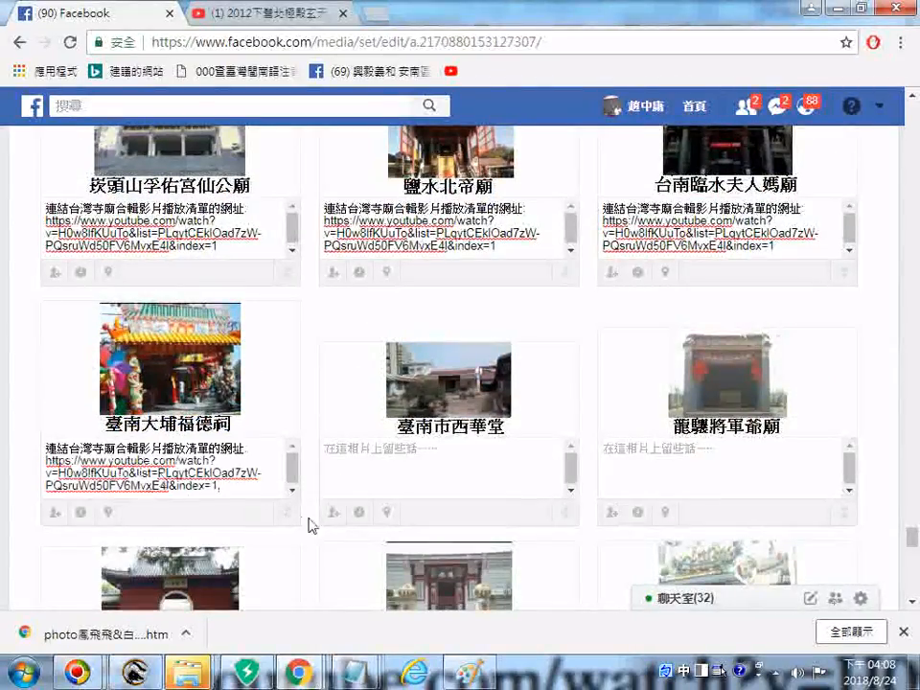
pyautogui.write('連結台灣寺廟合輯影片播放清單的網址: https://www.youtube.com/watch?v=H0w8lfKUuTo&list=PLqytCEklOad7zW-PQsruWd50FV6MvxE4l&index=1')
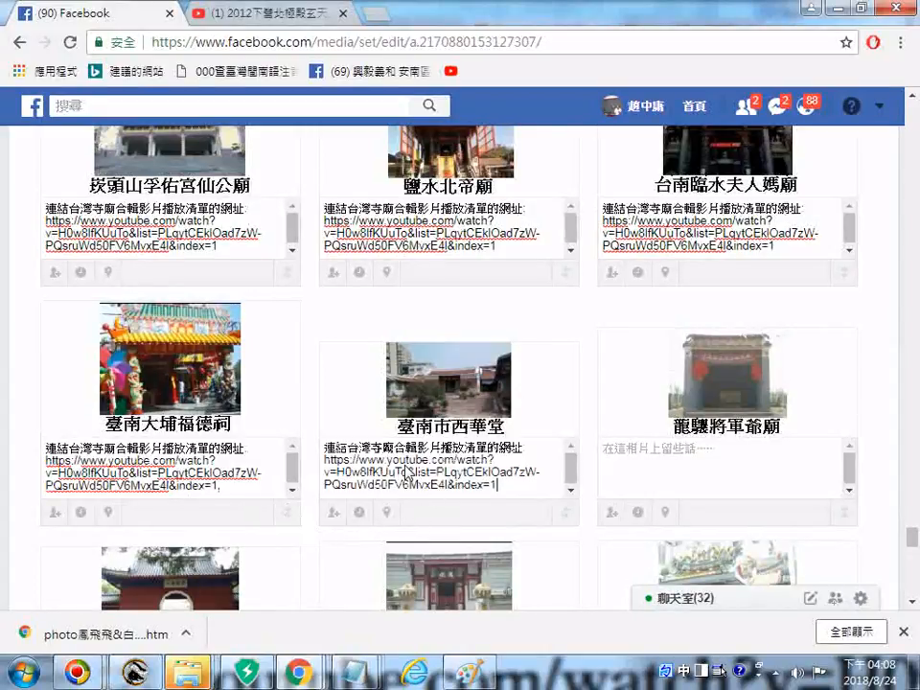
pyautogui.click(687, 466)
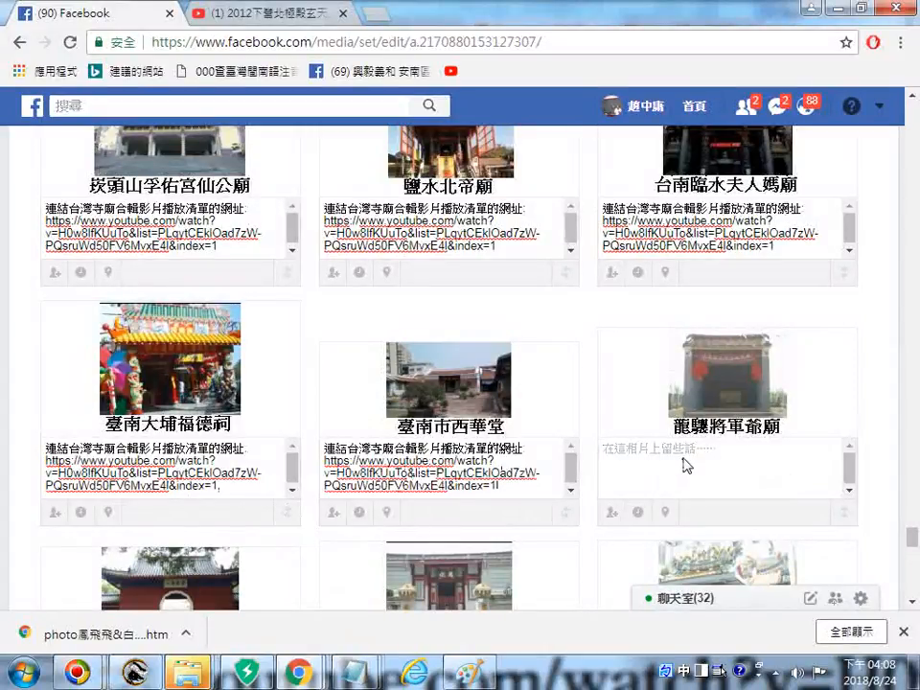
pyautogui.write('連結台灣寺廟合輯影片播放清單的網址: https://www.youtube.com/watch?v=H0w8lfKUuTo&list=PLqytCEklOad7zW-PQsruWd50FV6MvxE4l&index=1')
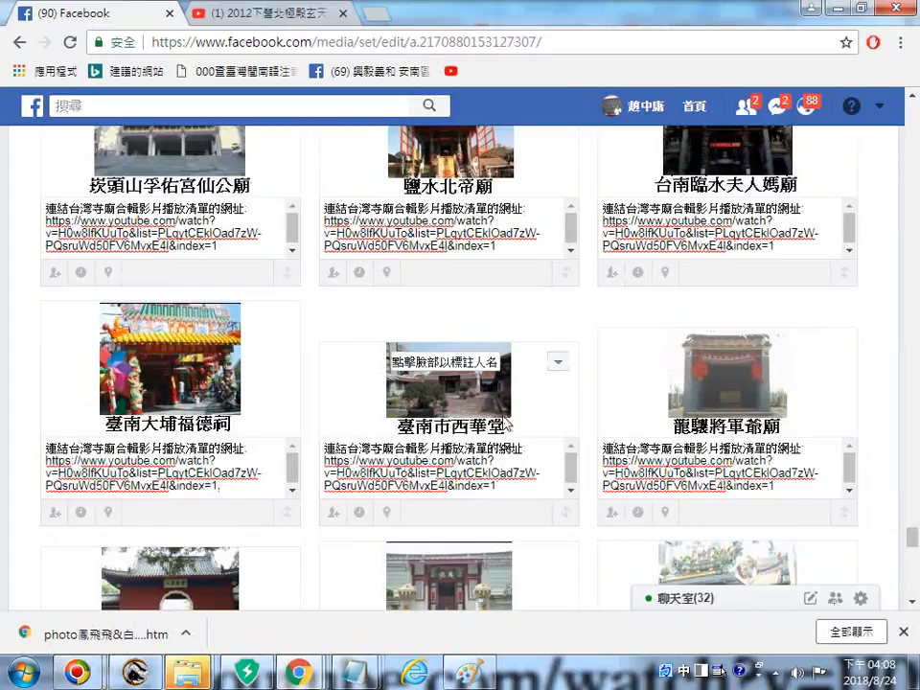
# Paste the copied heading and YouTube playlist link into the empty captions of 台南延平郡王祠, 台南市德化堂 and 台南市永華宮.
pyautogui.scroll(-2, 185, 491)
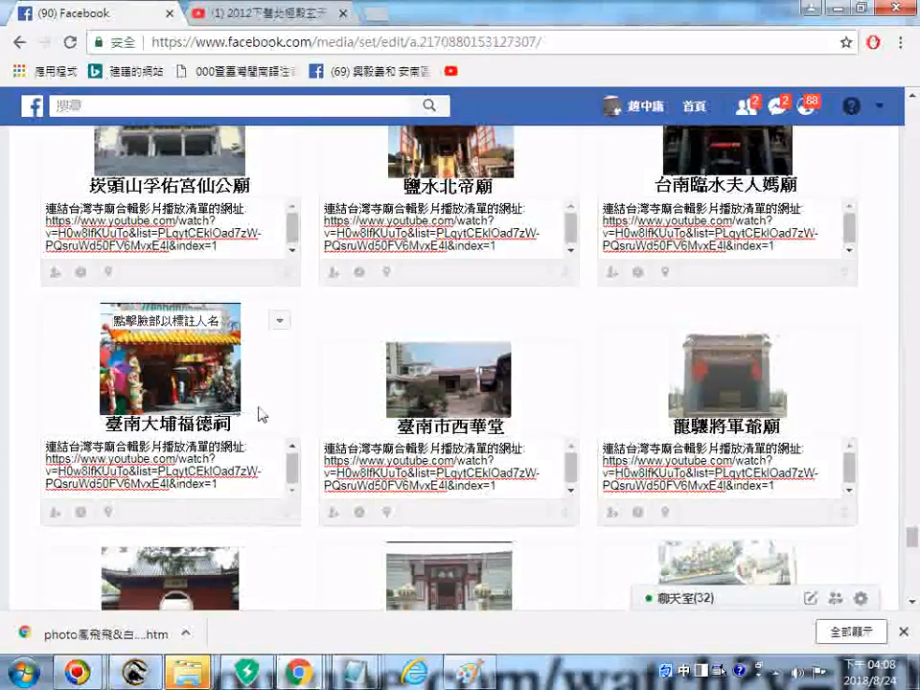
pyautogui.scroll(-1, 326, 406)
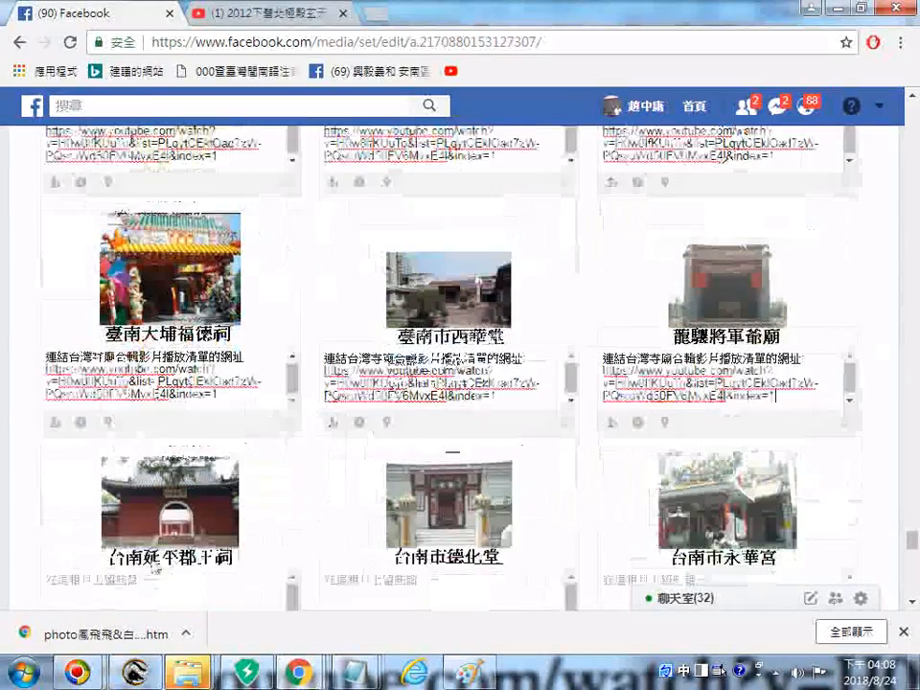
pyautogui.click(150, 584)
pyautogui.write('連結台灣寺廟合輯影片播放清單的網址: https://www.youtube.com/watch?v=H0w8lfKUuTo&list=PLqytCEklOad7zW-PQsruWd50FV6MvxE4l&index=1')
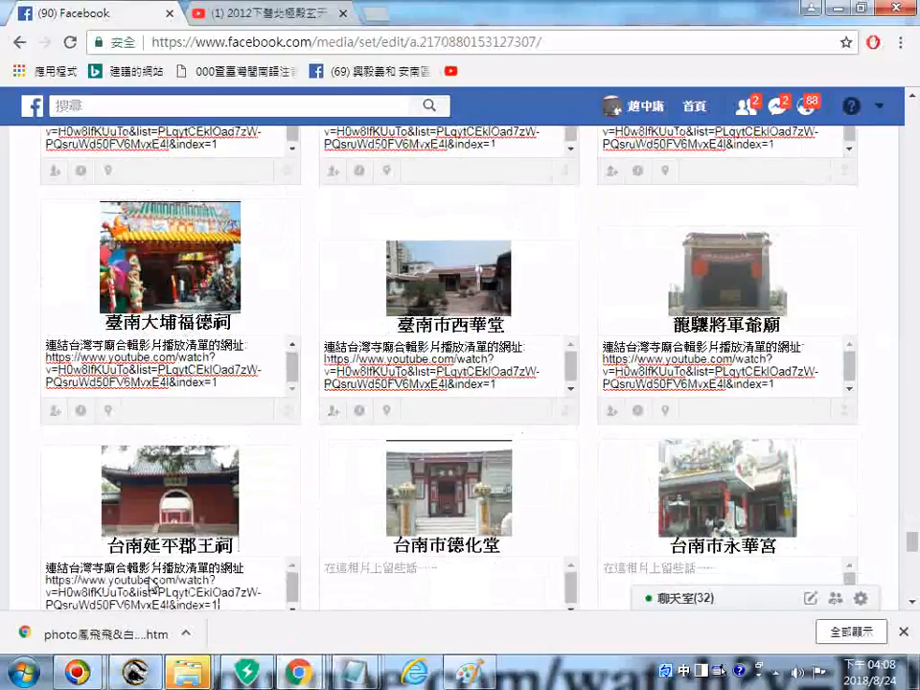
pyautogui.click(339, 579)
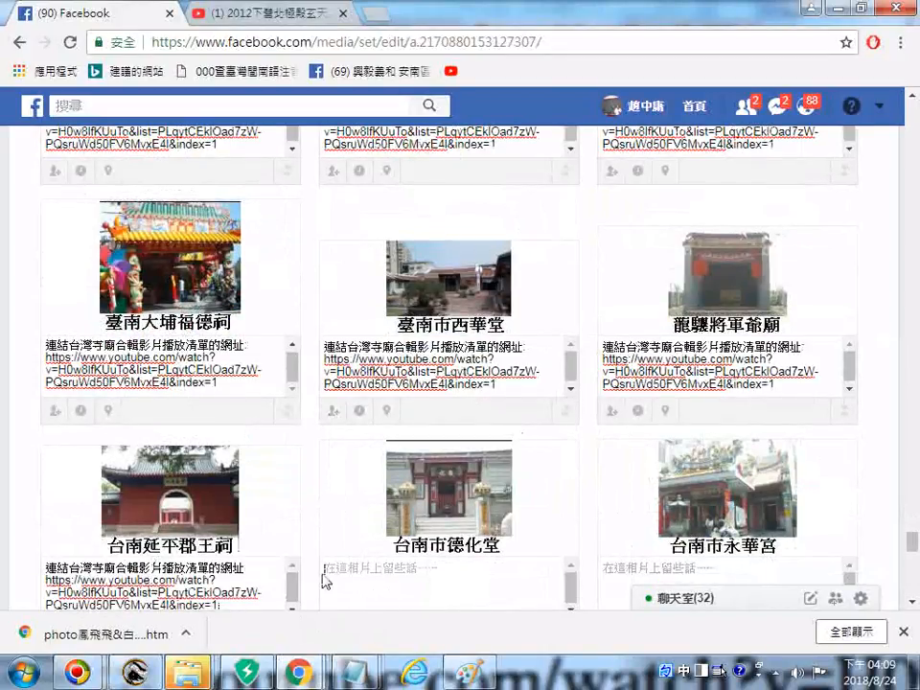
pyautogui.write('連結台灣寺廟合輯影片播放清單的網址: https://www.youtube.com/watch?v=H0w8lfKUuTo&list=PLqytCEklOad7zW-PQsruWd50FV6MvxE4l&index=1')
pyautogui.click(644, 579)
pyautogui.write('連結台灣寺廟合輯影片播放清單的網址: https://www.youtube.com/watch?v=H0w8lfKUuTo&list=PLqytCEklOad7zW-PQsruWd50FV6MvxE4l&index=1')
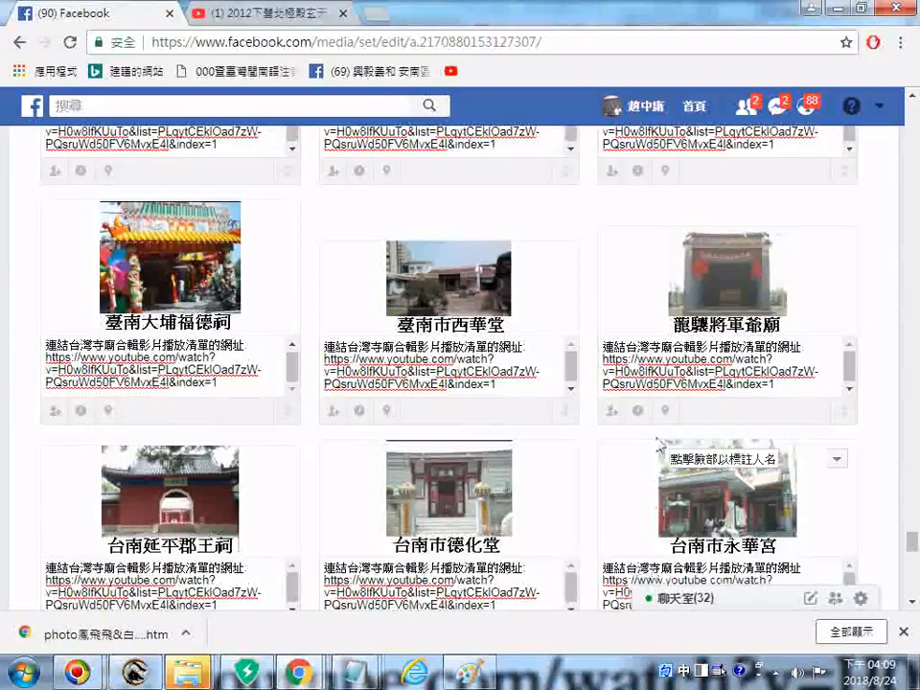
# Paste the copied heading and YouTube playlist link into the empty captions of 台南市馬公廟, 台南鹿耳門聖母廟 and 學甲頭前寮白礁亭.
pyautogui.scroll(-2, 125, 537)
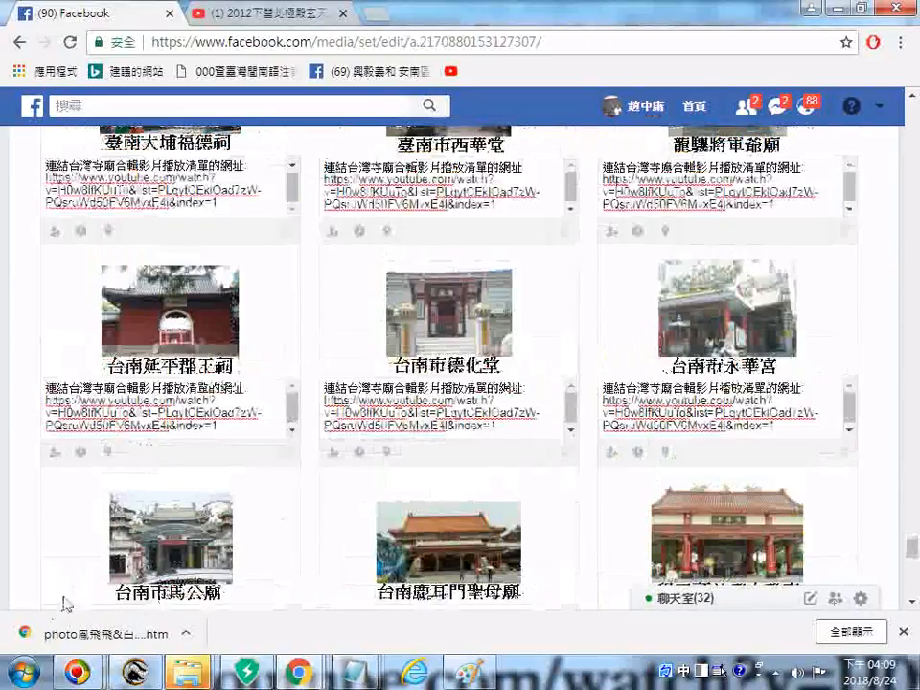
pyautogui.scroll(-2, 133, 495)
pyautogui.click(142, 448)
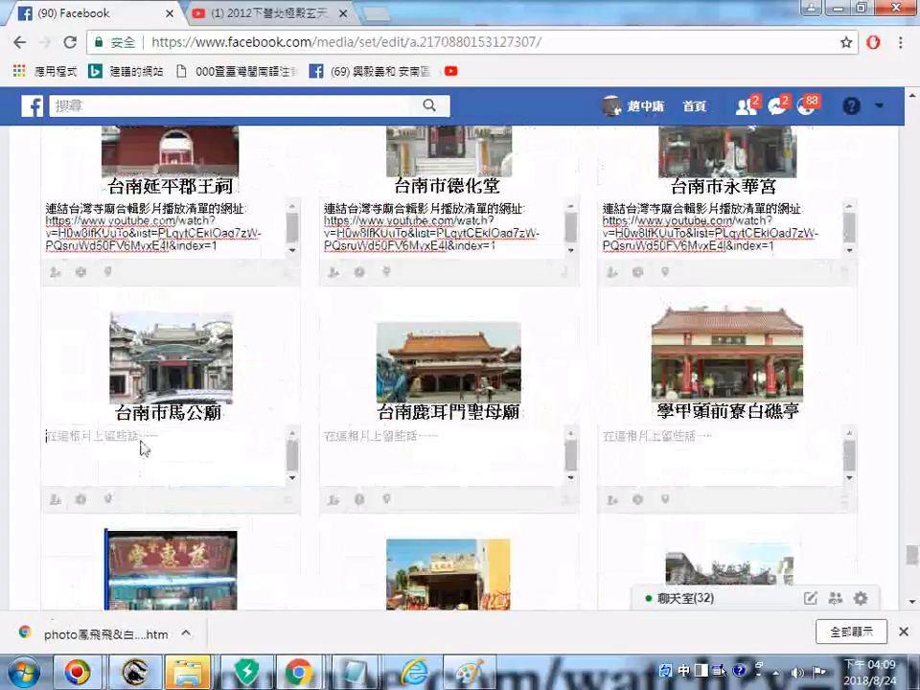
pyautogui.write('連結台灣寺廟合輯影片播放清單的網址: https://www.youtube.com/watch?v=H0w8lfKUuTo&list=PLqytCEklOad7zW-PQsruWd50FV6MvxE4l&index=1')
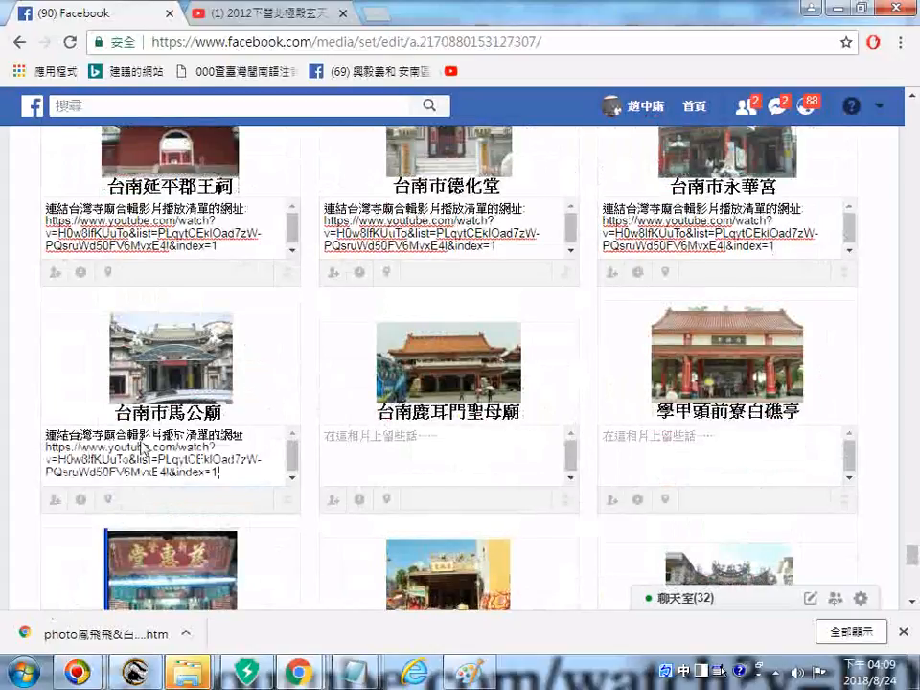
pyautogui.click(360, 464)
pyautogui.write('連結台灣寺廟合輯影片播放清單的網址: https://www.youtube.com/watch?v=H0w8lfKUuTo&list=PLqytCEklOad7zW-PQsruWd50FV6MvxE4I&index=1')
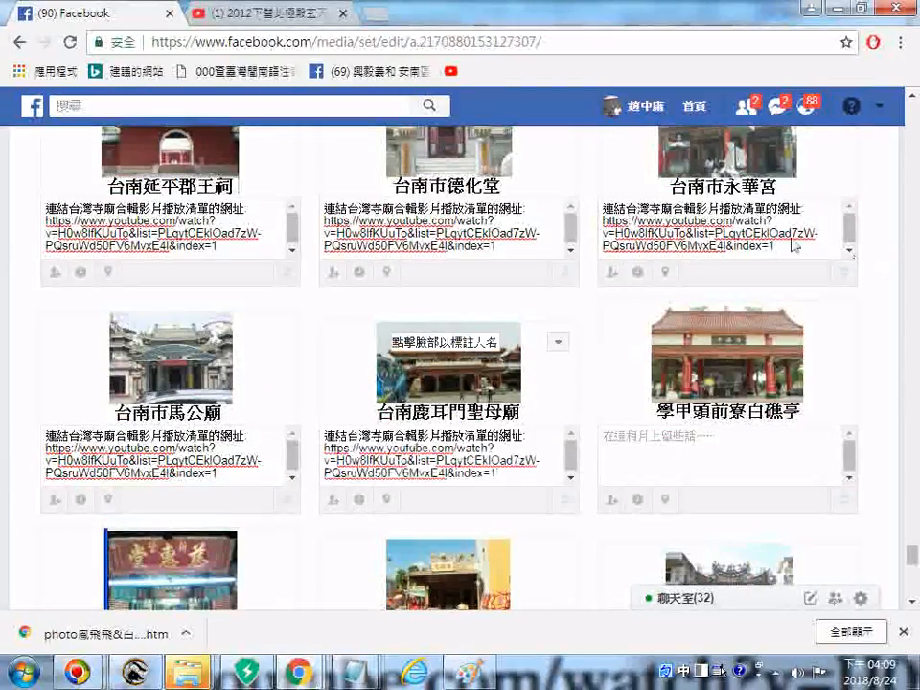
pyautogui.click(737, 465)
pyautogui.write('連結台灣寺廟合輯影片播放清單的網址: https://www.youtube.com/watch?v=H0w8lfKUuTo&list=PLqytCEklOad7zW-PQsruWd50FV6MvxE4l&index=1')
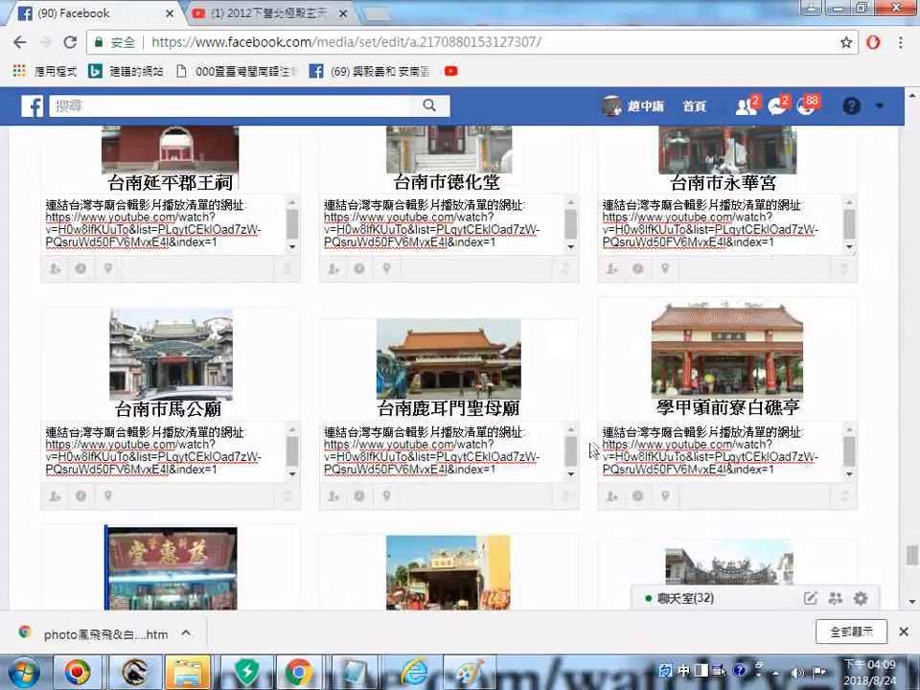
# Paste the copied heading and YouTube playlist link into the empty captions of 新營市慈惠堂, 麻豆萬福宮 and 麻豆護濟宮.
pyautogui.scroll(-3, 594, 448)
pyautogui.click(141, 514)
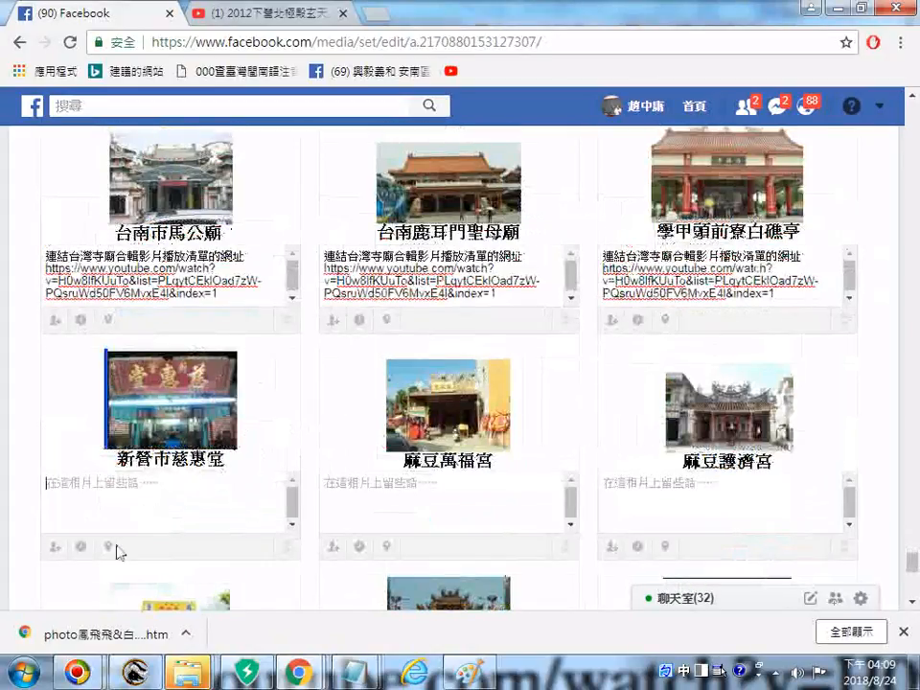
pyautogui.write('連結台灣寺廟合輯影片播放清單的網址 https://www.youtube.com/watch?v=H0w8lfKUuTo&list=PLqytCEklOad7zW-PQsruWd50FV6MvxE4l&index=1')
pyautogui.click(373, 498)
pyautogui.write('連結台灣寺廟合輯影片播放清單的網址: https://www.youtube.com/watch?v=H0w8lfKUuTo&list=PLqytCEklOad7zW-PQsruWd50FV6MvxE4l&index=1')
pyautogui.click(756, 521)
pyautogui.write('連結台灣寺廟合輯影片播放清單的網址: https://www.youtube.com/watch?v=H0w8lfKUuTo&list=PLqytCEklOad7zW-PQsruWd50FV6MvxE4I&index=1')
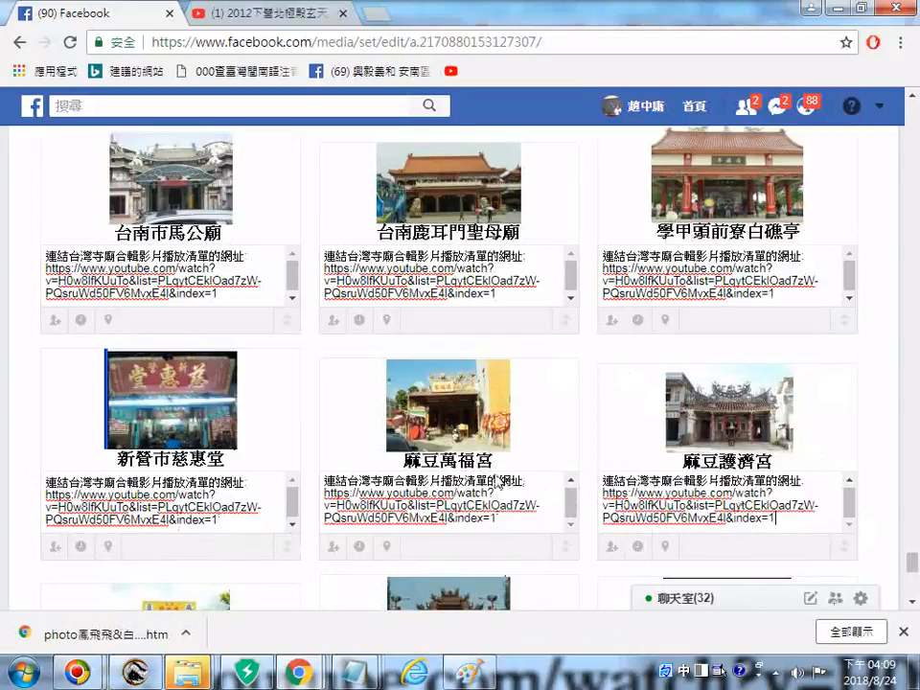
# Paste the copied heading and YouTube playlist link into the empty captions of 麻豆龍鳳閣, 嘉義新港奉天宮 and 雲林北港朝天宮.
pyautogui.scroll(-3, 2, 434)
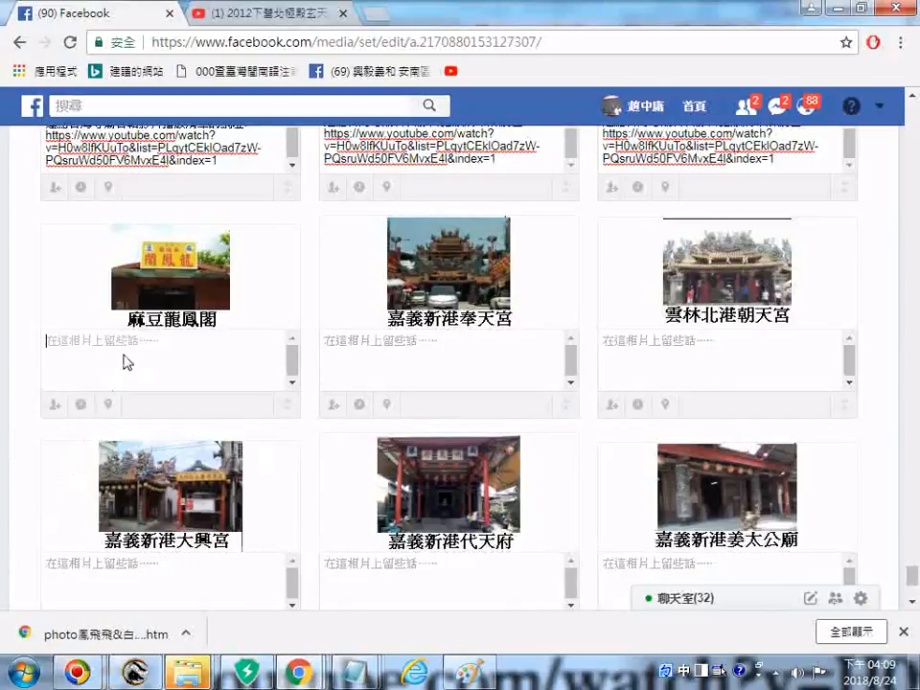
pyautogui.write('連結台灣寺廟合輯影片播放清單的網址 https://www.youtube.com/watch?v=H0w8lfKUuTo&list=PLqytCEklOad7zW-PQsruWd50FV6MvxE4l&index=1')
pyautogui.click(422, 361)
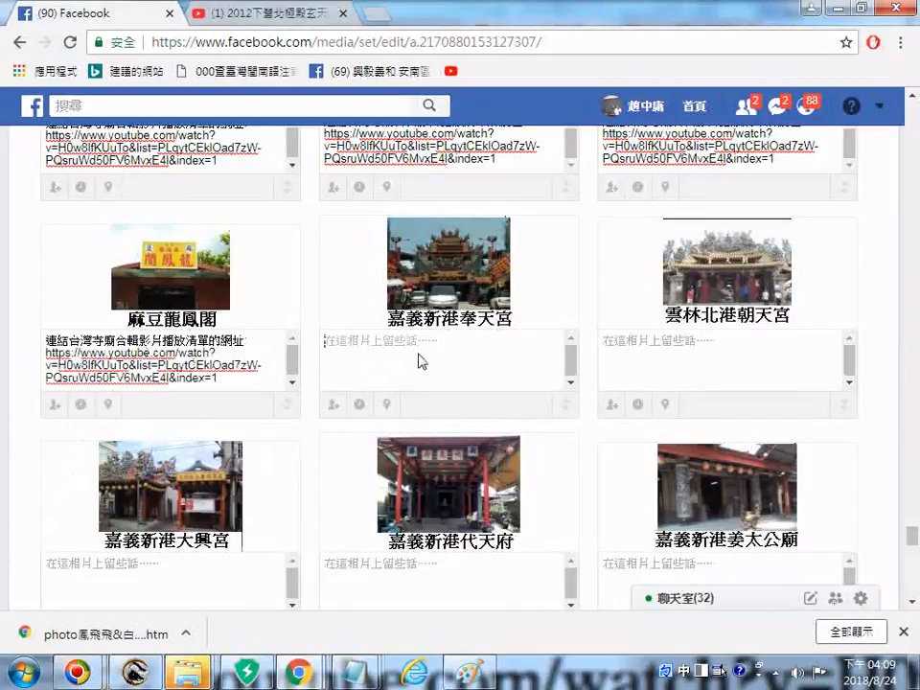
pyautogui.write('連結台灣寺廟合輯影片播放清單的網址 https://www.youtube.com/watch?v=H0w8lfKUuTo&list=PLqytCEklOad7zW-PQsruWd50FV6MvxE4l&index=1')
pyautogui.click(731, 362)
pyautogui.write('連結台灣寺廟合輯影片播放清單的網址: https://www.youtube.com/watch?v=H0w8lfKUuTo&list=PLqytCEklOad7zW-PQsruWd50FV6MvxE4l&index=1')
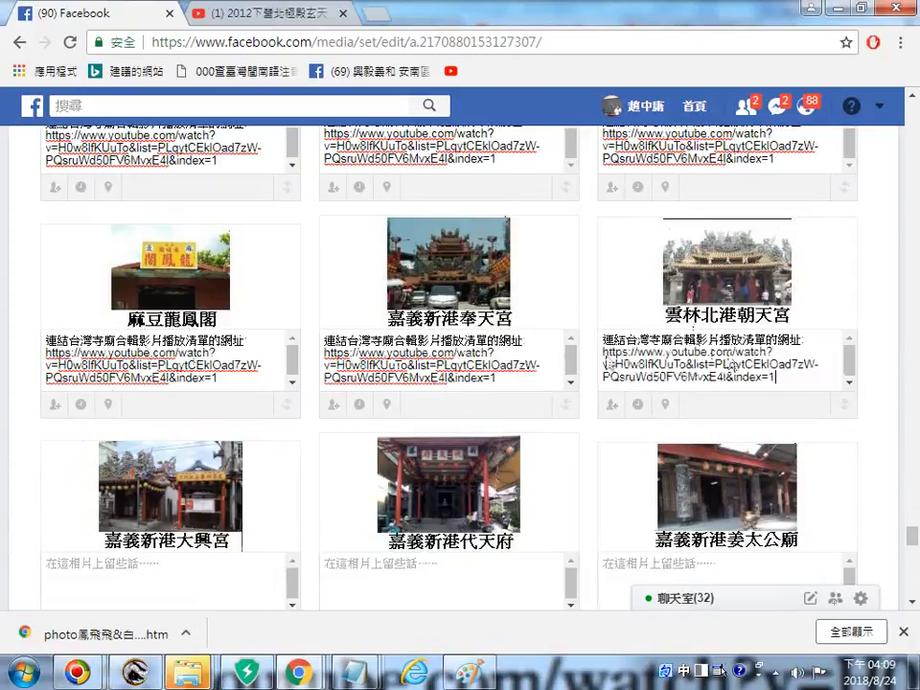
# Paste the copied heading and YouTube playlist link into the empty captions of 嘉義新港大興宮 and 嘉義新港代天府.
pyautogui.click(158, 579)
pyautogui.write('連結台灣寺廟合輯影片播放清單的網址: https://www.youtube.com/watch?v=H0w8lfKUuTo&list=PLqytCEklOad7zW-PQsruWd50FV6MvxE4l&index=1')
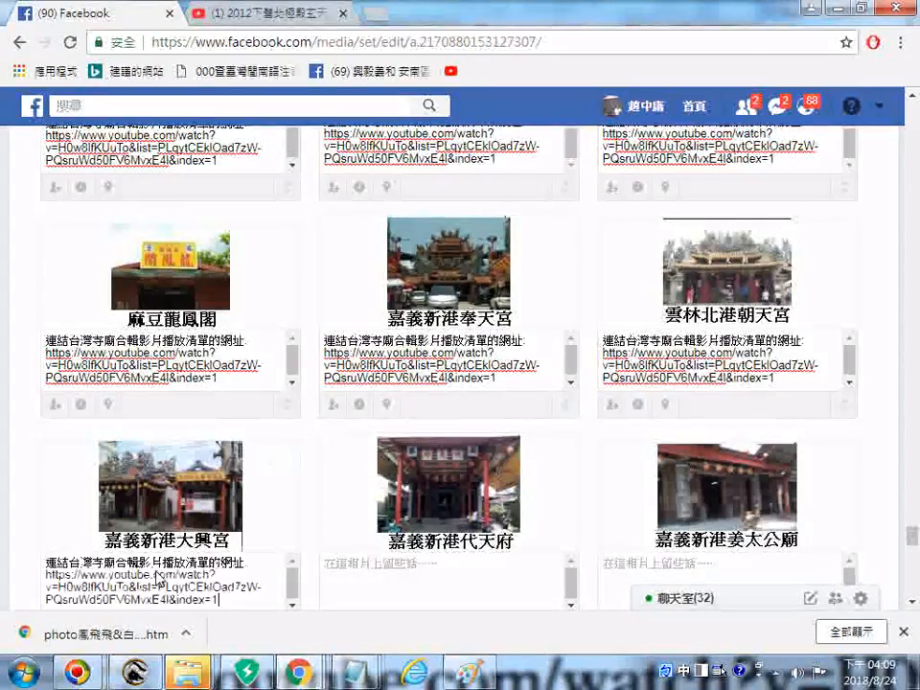
pyautogui.click(388, 585)
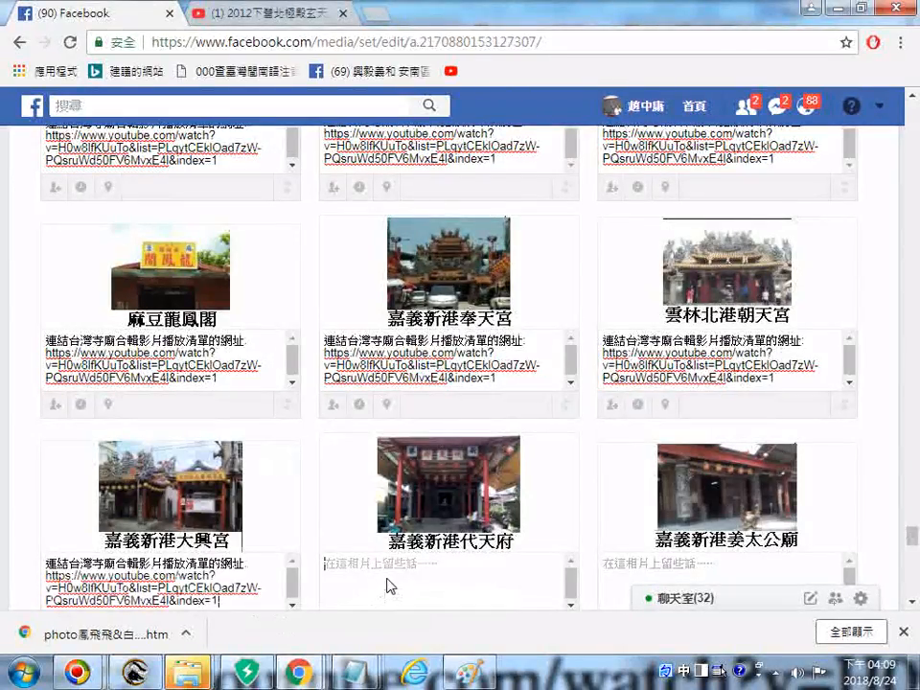
pyautogui.write('連結台灣寺廟合輯影片播放清單的網址: https://www.youtube.com/watch?v=H0w8lfKUuTo&list=PLqytCEklOad7zW-PQsruWd50FV6MvxE4l&index=1')
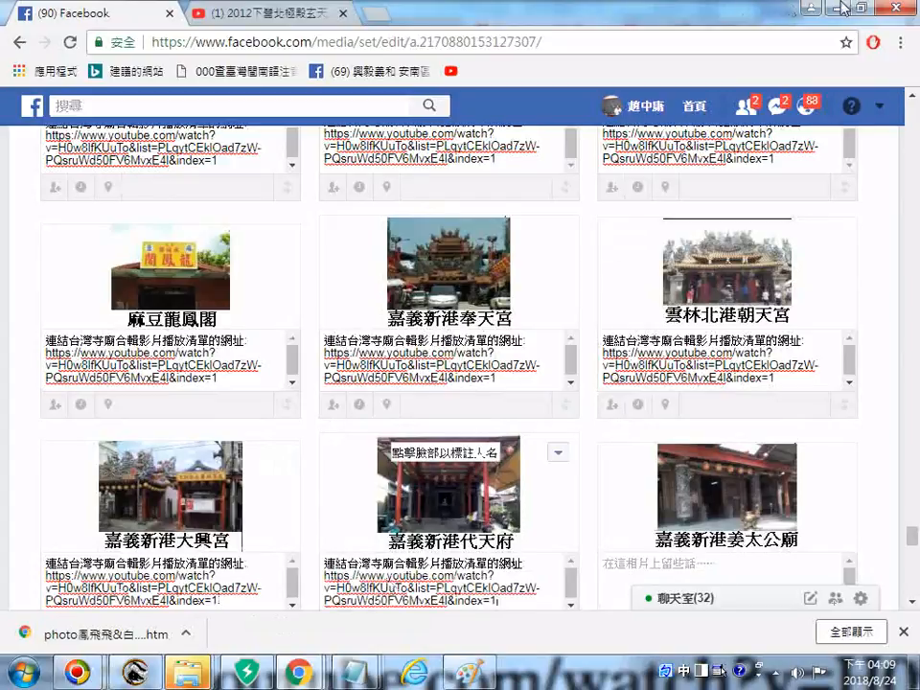
# Paste the copied heading and YouTube playlist link into the empty captions of 嘉義新港姜太公廟 and 嘉義陳氏家廟, dismissing the notification pop-up in between.
pyautogui.scroll(-1, 798, 422)
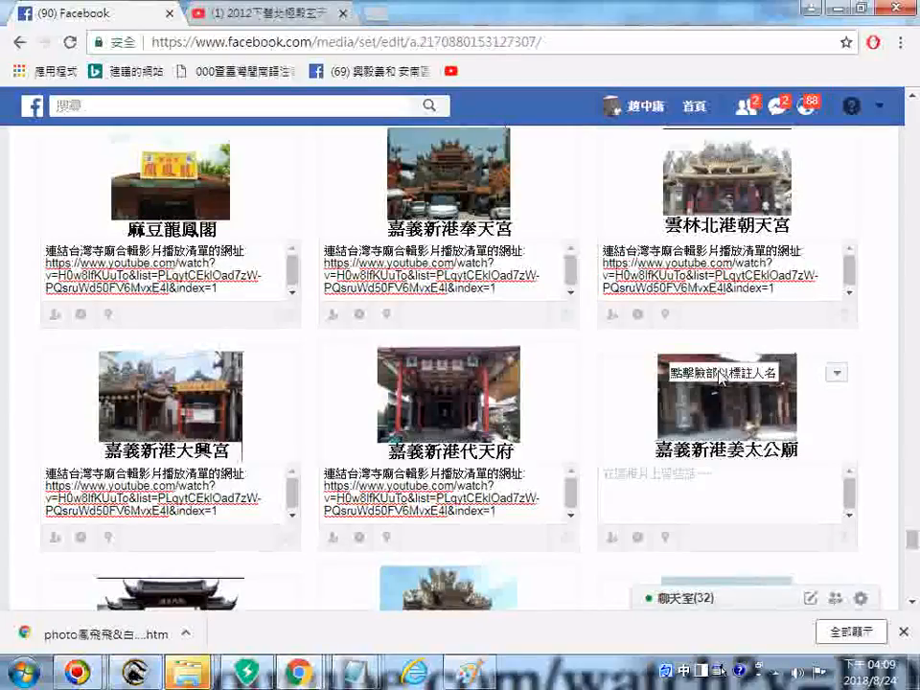
pyautogui.write('連結台灣寺廟合輯影片播放清單的網址: https://www.youtube.com/watch?v=H0w8lfKUuTo&list=PLqytCEklOad7zW-PQsruWd50FV6MvxE4l&index=1')
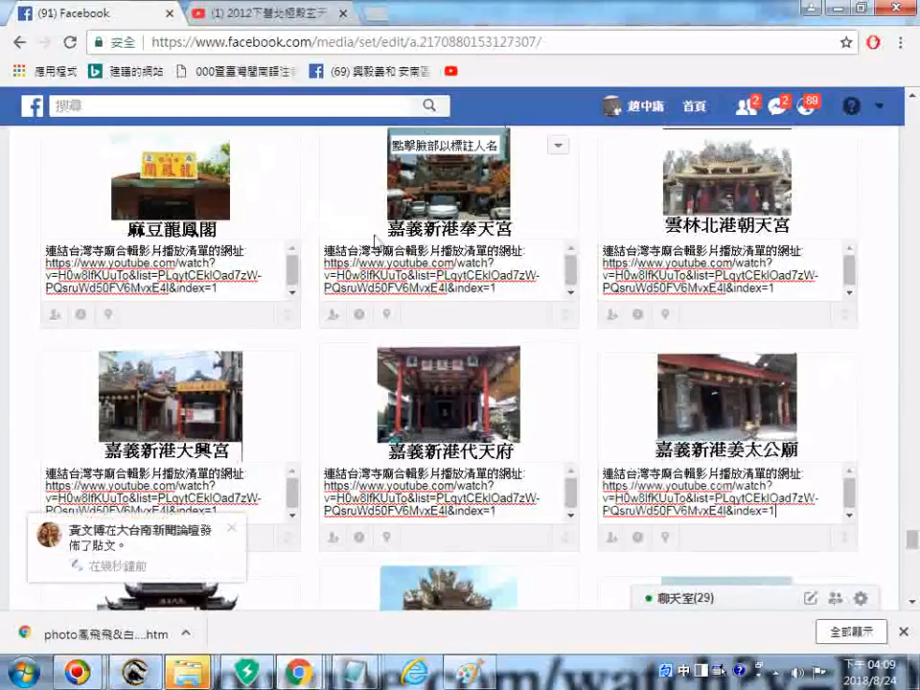
pyautogui.scroll(-3, 376, 242)
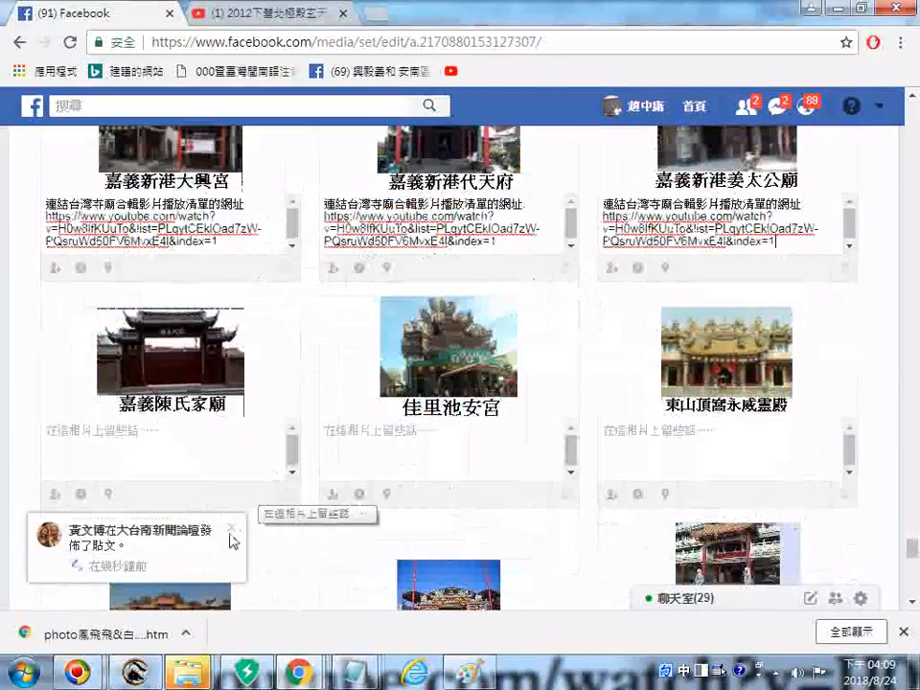
pyautogui.click(231, 534)
pyautogui.click(199, 464)
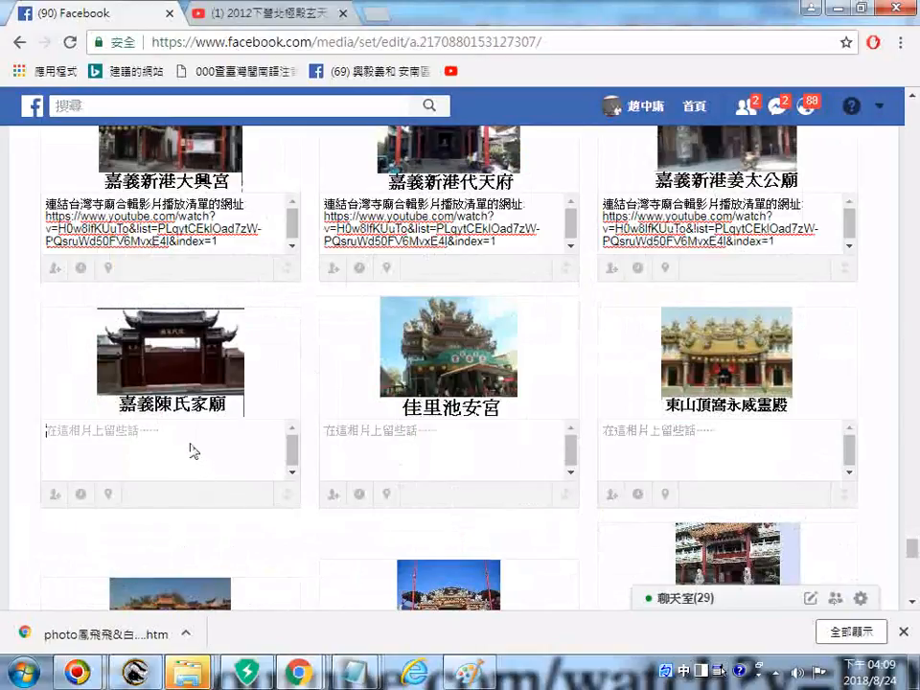
pyautogui.write('連結台灣寺廟合輯影片播放清單的網址: https://www.youtube.com/watch?v=H0w8lfKUuTo&list=PLqytCEklOad7zW-PQsruWd50FV6MvxE4l&index=1')
# Paste the copied heading and YouTube playlist link into the empty captions of 佳里池安宮 and 東山頂窩永威靈殿.
pyautogui.click(422, 462)
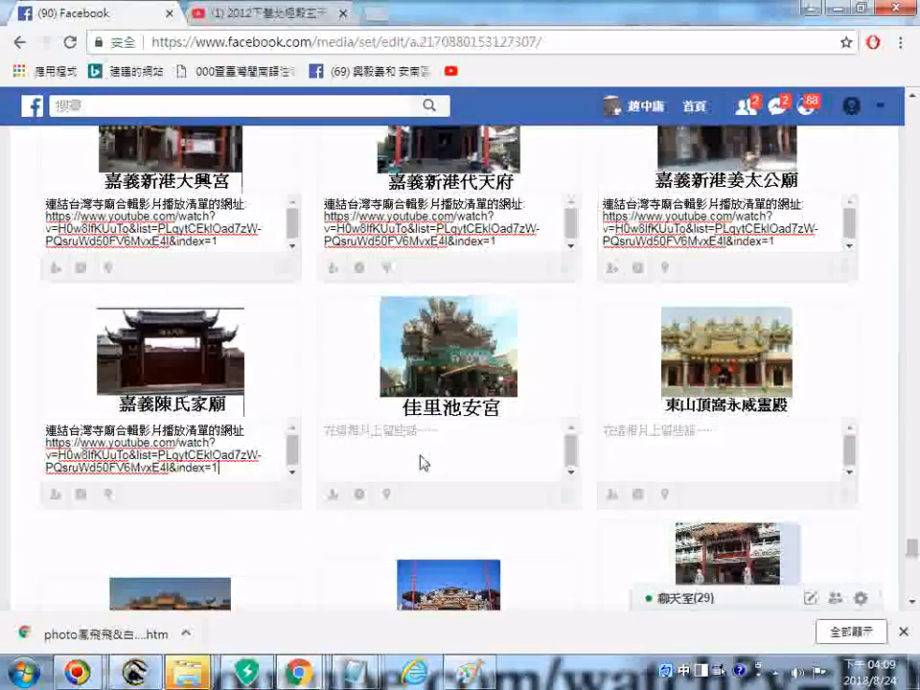
pyautogui.write('連結台灣寺廟合輯影片播放清單的網址: https://www.youtube.com/watch?v=H0w8lfKUuTo&list=PLqytCEklOad7zW-PQsruWd50FV6MvxE4l&index=1')
pyautogui.click(736, 433)
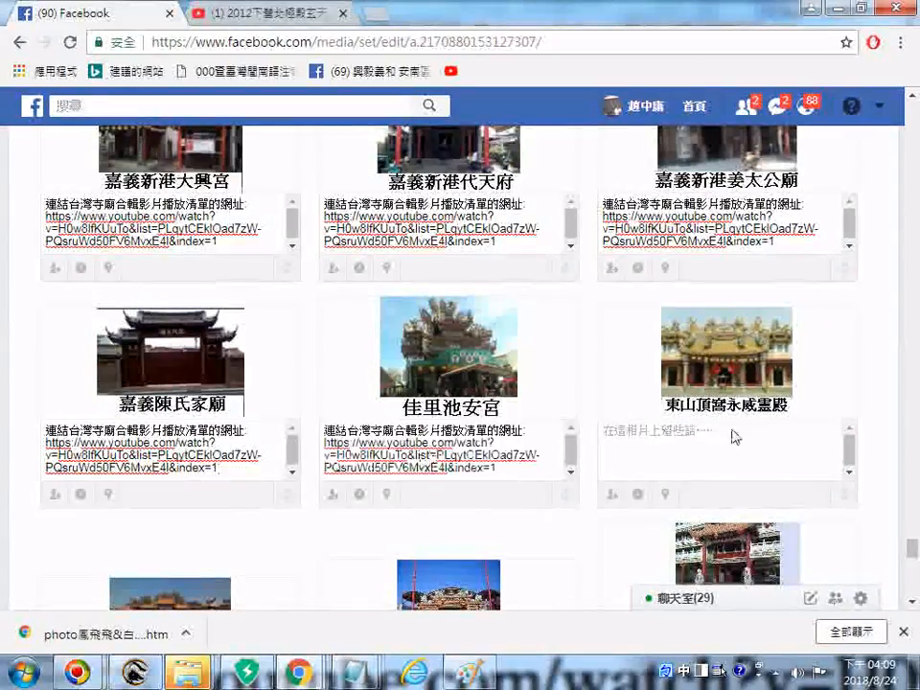
pyautogui.write('連結台灣寺廟合輯影片播放清單的網址: https://www.youtube.com/watch?v=H0w8lfKUuTo&list=PLqytCEklOad7zW-PQsruWd50FV6MvxE4I&index=1')
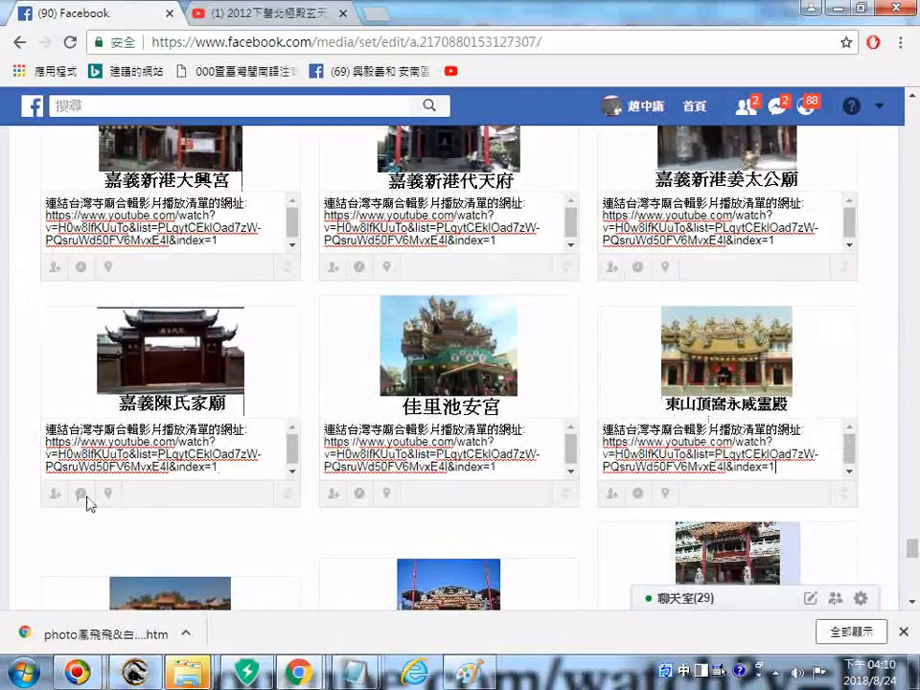
# Paste the copied heading and YouTube playlist link into the empty captions of 南鯤鯓萬善堂, 三寮灣東隆宮 and the 東隆文化中心 photo beside it.
pyautogui.scroll(-3, 87, 503)
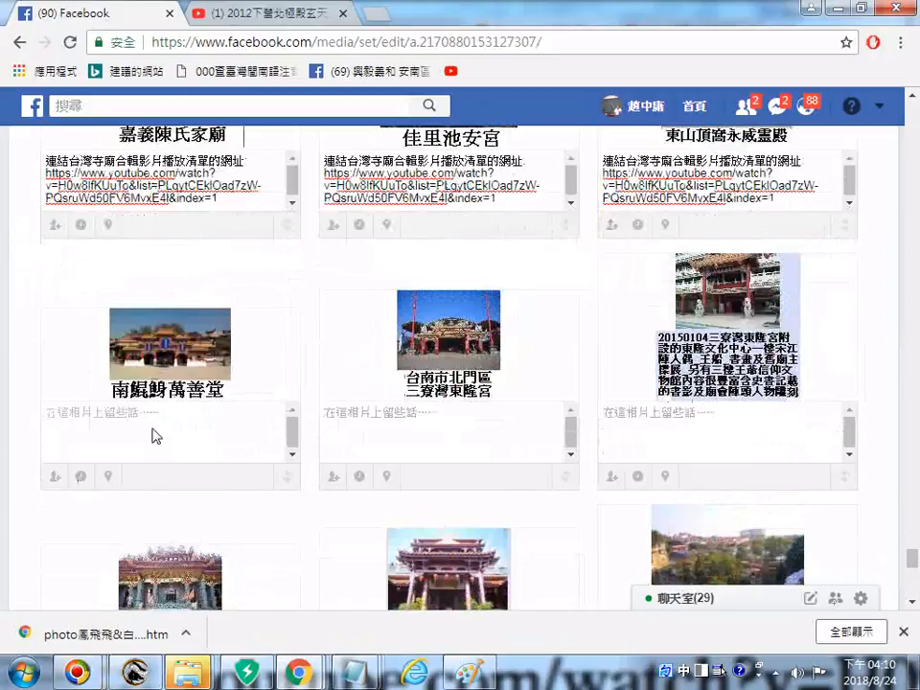
pyautogui.click(156, 436)
pyautogui.write('連結台灣寺廟合輯影片播放清單的網址: https://www.youtube.com/watch?v=H0w8lfKUuTo&list=PLqytCEkIOad7zW-PQsruWd50FV6MvxE4l&index=1')
pyautogui.click(362, 446)
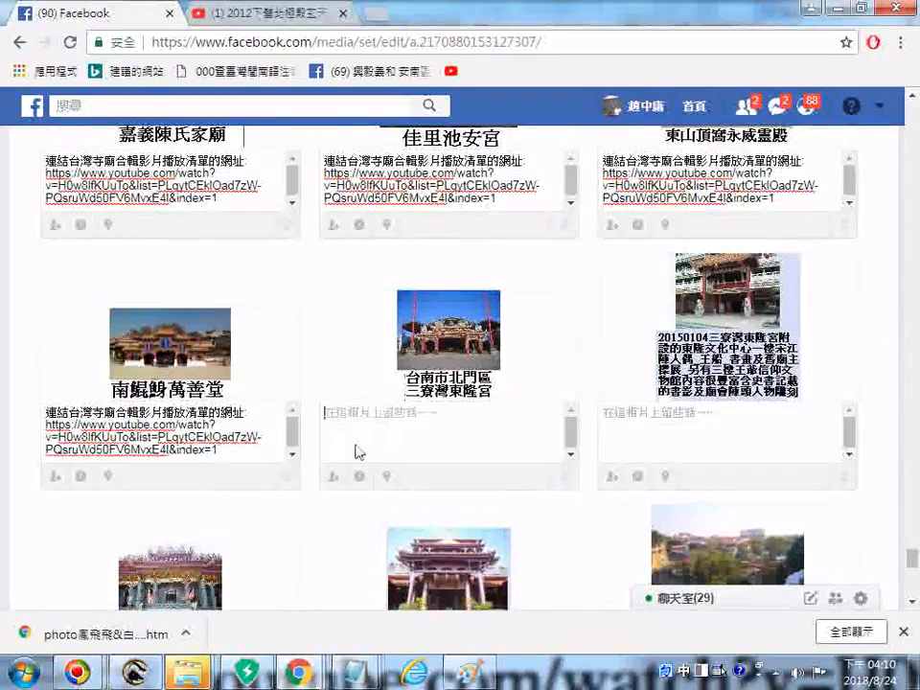
pyautogui.write('連結台灣寺廟合輯影片播放清單的網址: https://www.youtube.com/watch?v=H0w8lfKUuTo&list=PLqytCEkIOad7zW-PQsruWd50FV6MvxE4l&index=1')
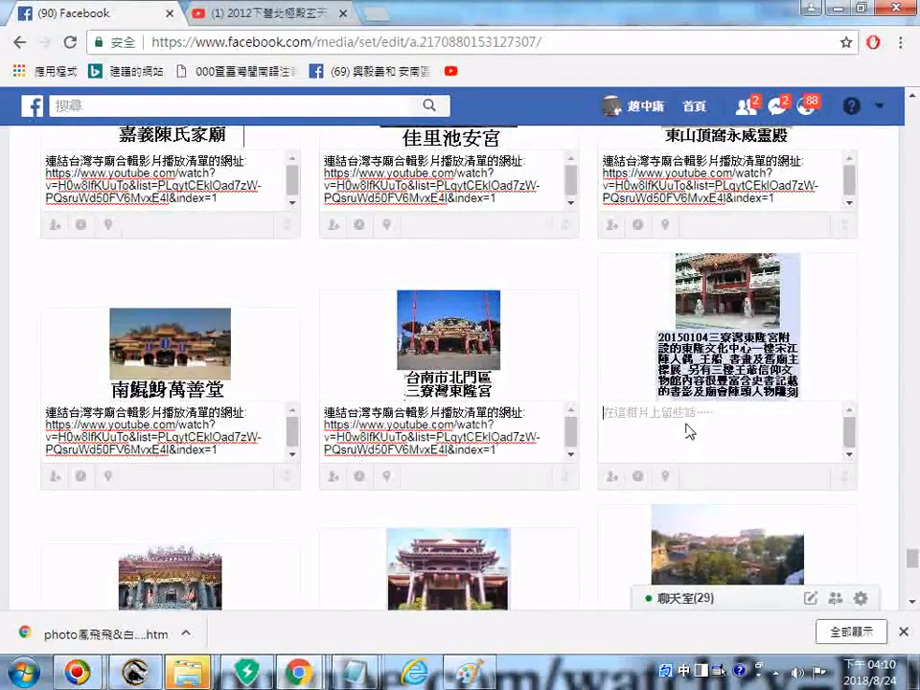
pyautogui.write('連結台灣寺廟合輯影片播放清單的網址: https://www.youtube.com/watch?v=H0w8lfKUuTo&list=PLqytCEklOad7zW-PQsruWd50FV6MvxE4l&index=1')
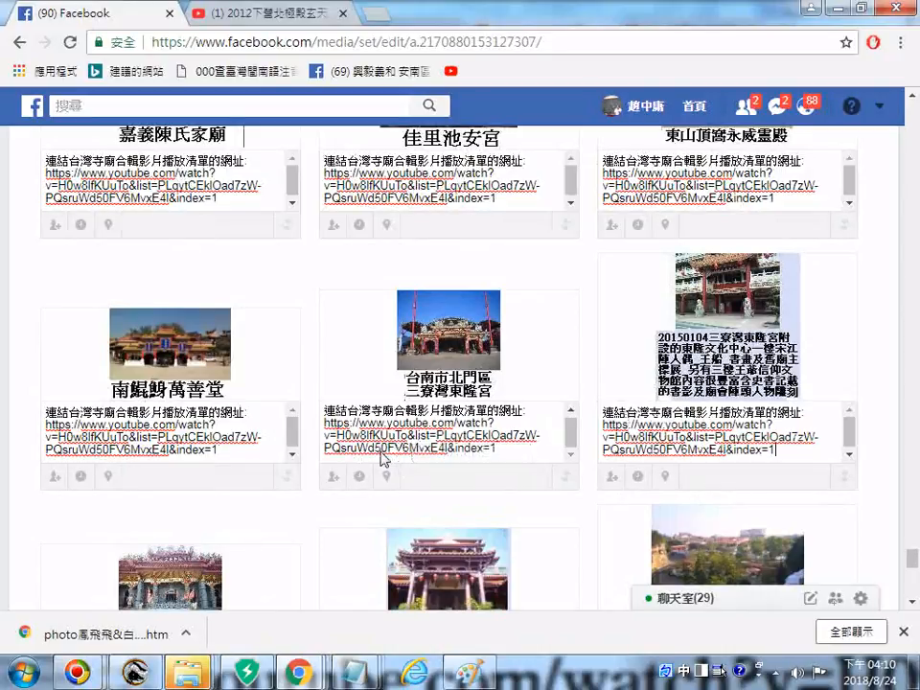
# Paste the copied heading and YouTube playlist link into the empty captions of 二重港仁安宮, 南鯤鯓五王文史館 and 南鯤鯓代天府大鯤園.
pyautogui.scroll(-1, 327, 453)
pyautogui.scroll(-3, 328, 458)
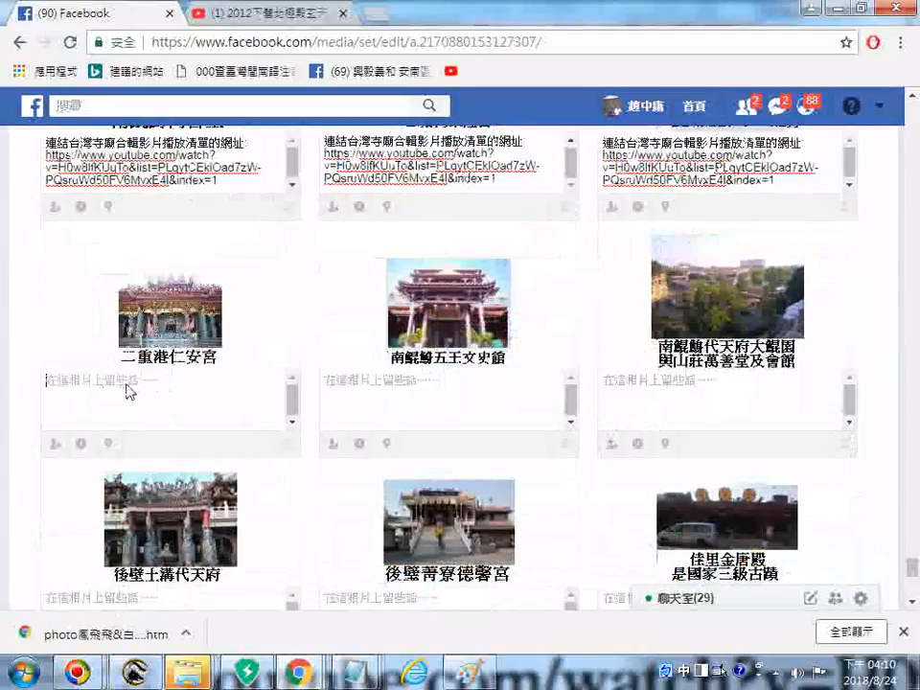
pyautogui.click(128, 386)
pyautogui.write('連結台灣寺廟合輯影片播放清單的網址: https://www.youtube.com/watch?v=H0w8lfKUuTo&list=PLqytCEklOad7zW-PQsruWd50FV6MvxE4l&index=1')
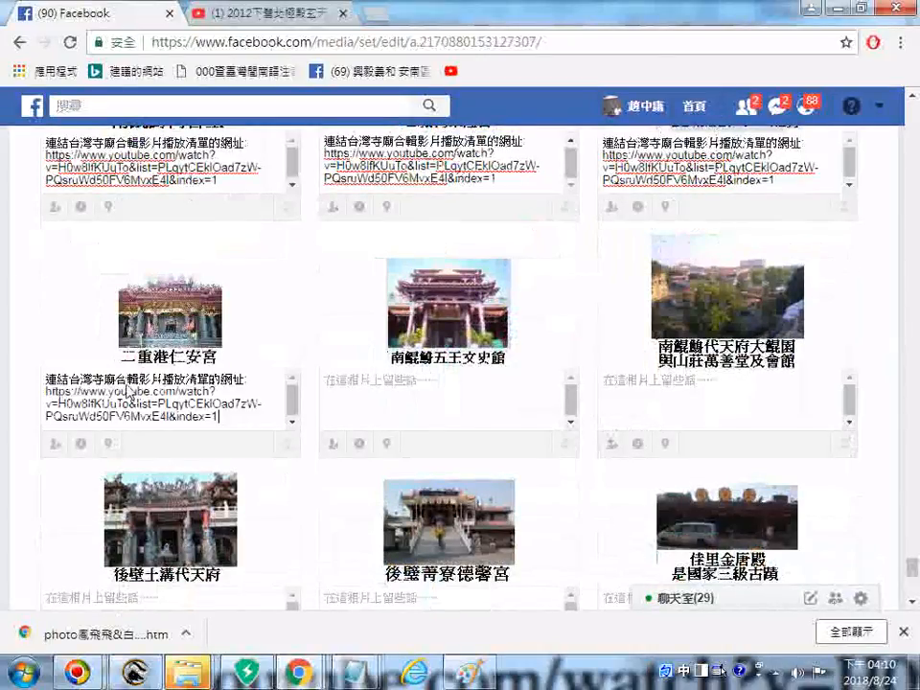
pyautogui.click(388, 407)
pyautogui.write('連結台灣寺廟合輯影片播放清單的網址: https://www.youtube.com/watch?v=H0w8lfKUuTo&list=PLqytCEklOad7zW-PQsruWd50FV6MvxE4l&index=1')
pyautogui.click(717, 412)
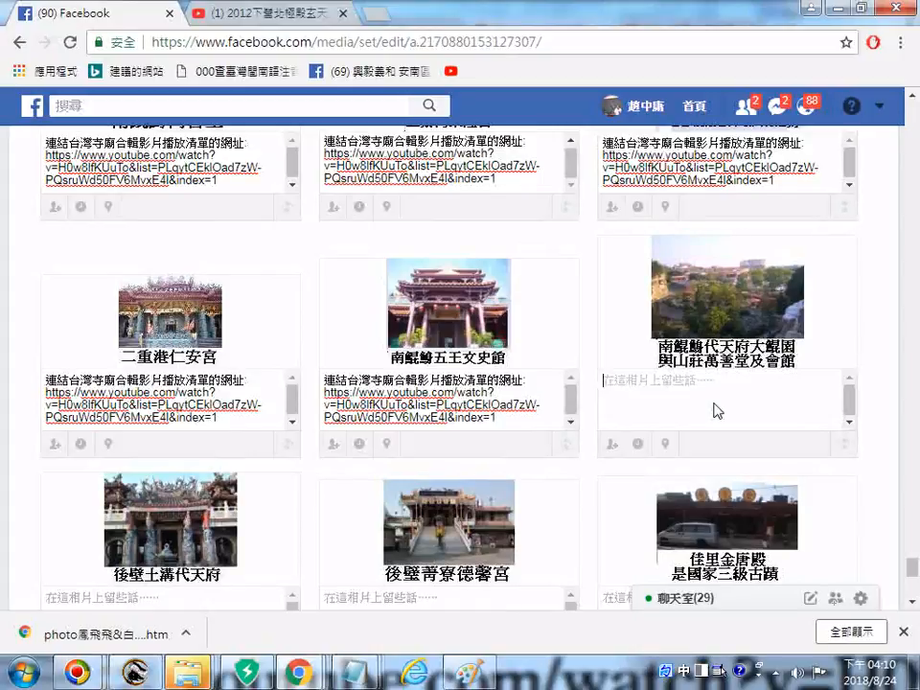
pyautogui.write('連結台灣寺廟合輯影片播放清單的網址: https://www.youtube.com/watch?v=H0w8lfKUuTo&list=PLqytCEklOad7zW-PQsruWd50FV6MvxE4l&index=1')
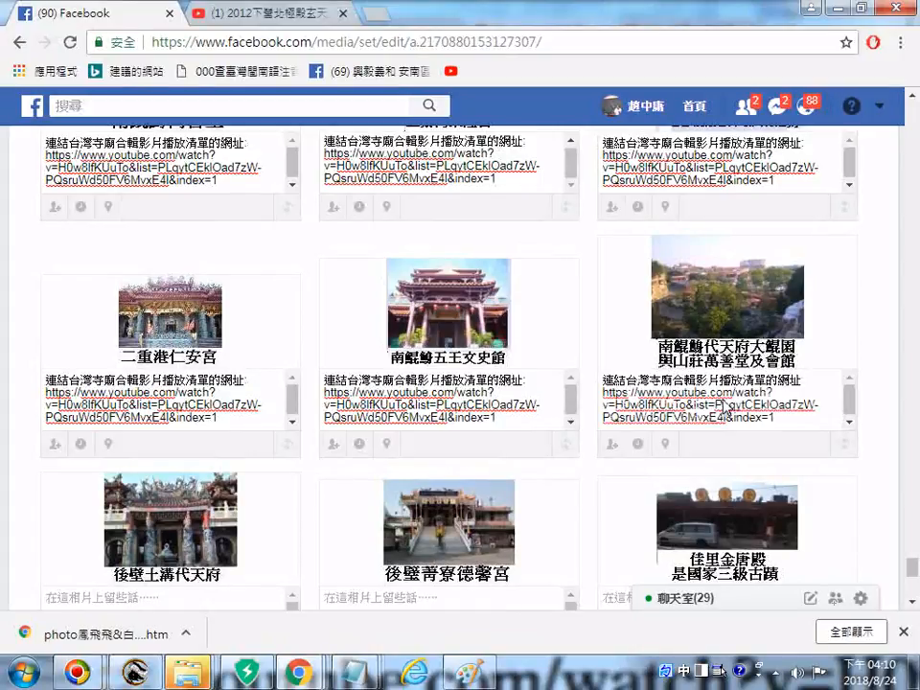
pyautogui.scroll(-4, 293, 359)
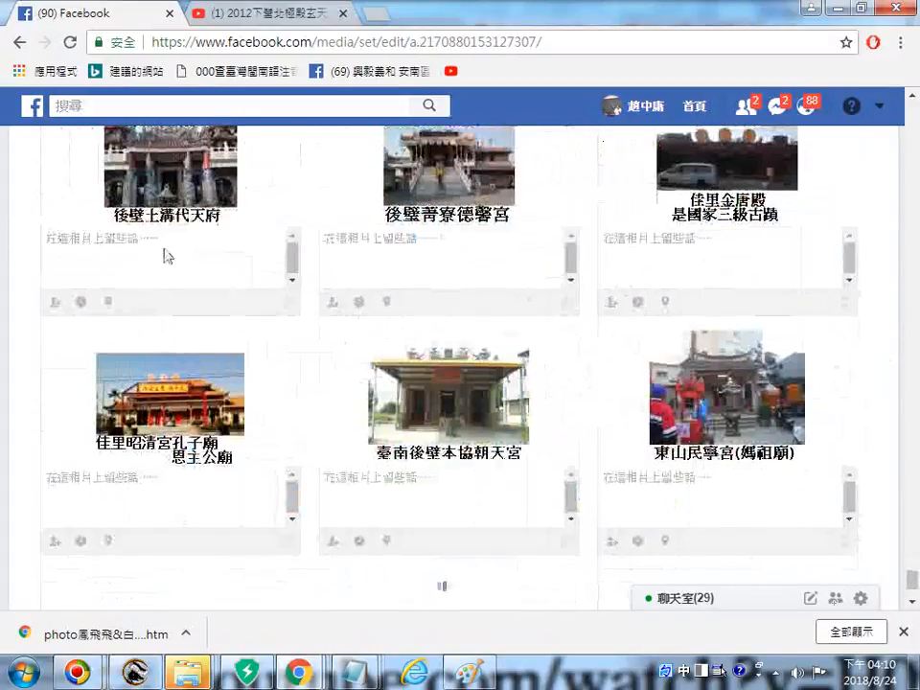
pyautogui.click(181, 259)
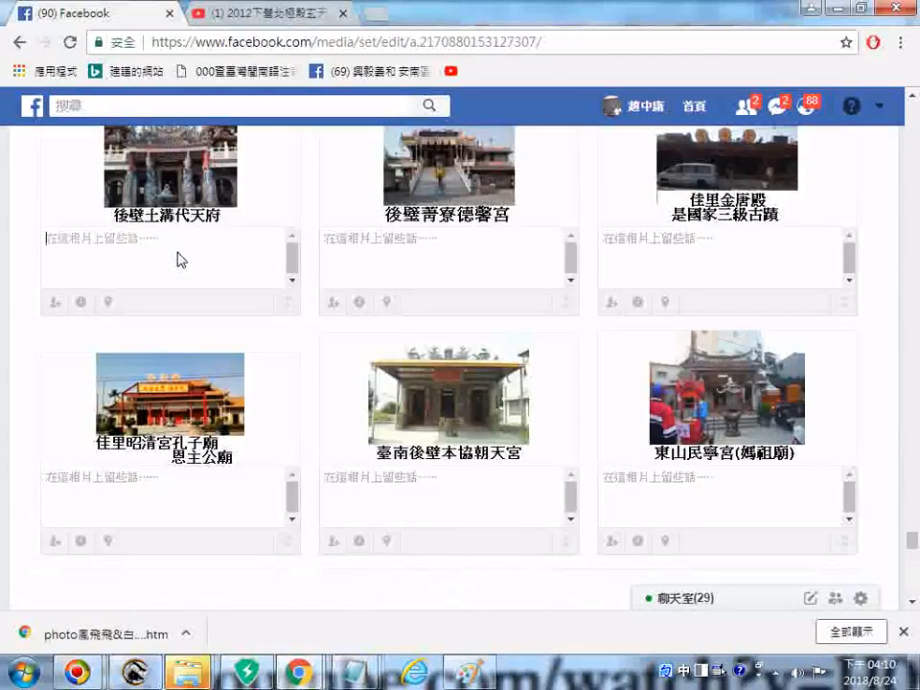
pyautogui.write('連結台灣寺廟合輯影片播放清單的網址: https://www.youtube.com/watch?v=H0w8lfKUuTo&list=PLqytCEklOad7zW-PQsruWd50FV6MvxE4l&index=1')
pyautogui.click(432, 257)
pyautogui.write('連結台灣寺廟合輯影片播放清單的網址: https://www.youtube.com/watch?v=H0w8lfKUuTo&list=PLqytCEklOad7zW-PQsruWd50FV6MvxE4I&index=1')
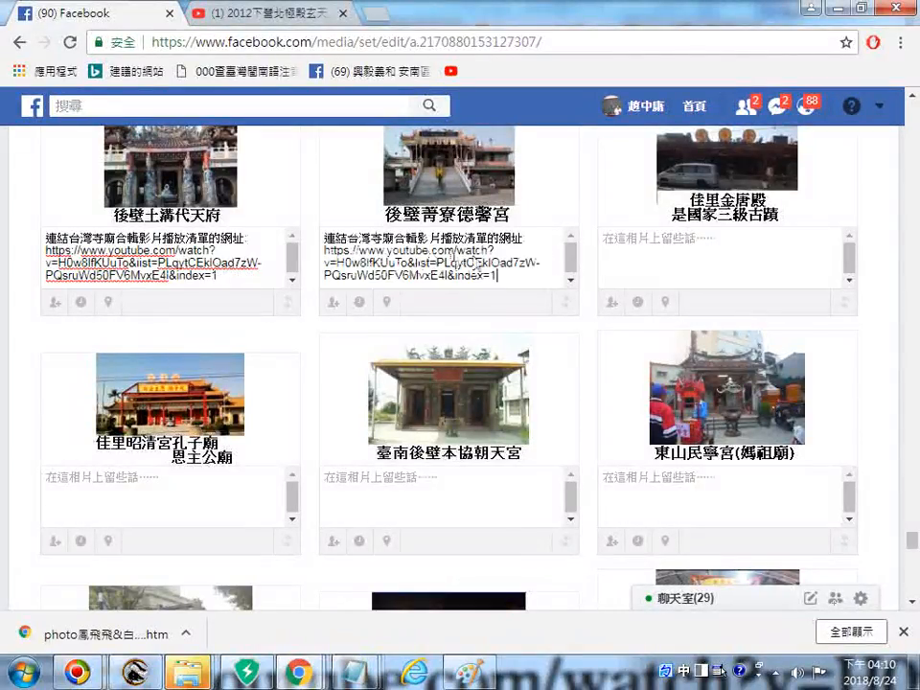
pyautogui.click(705, 260)
pyautogui.write('連結台灣寺廟合輯影片播放清單的網址: https://www.youtube.com/watch?v=H0w8lfKUuTo&list=PLqytCEklOad7zW-PQsruWd50FV6MvxE4l&index=1')
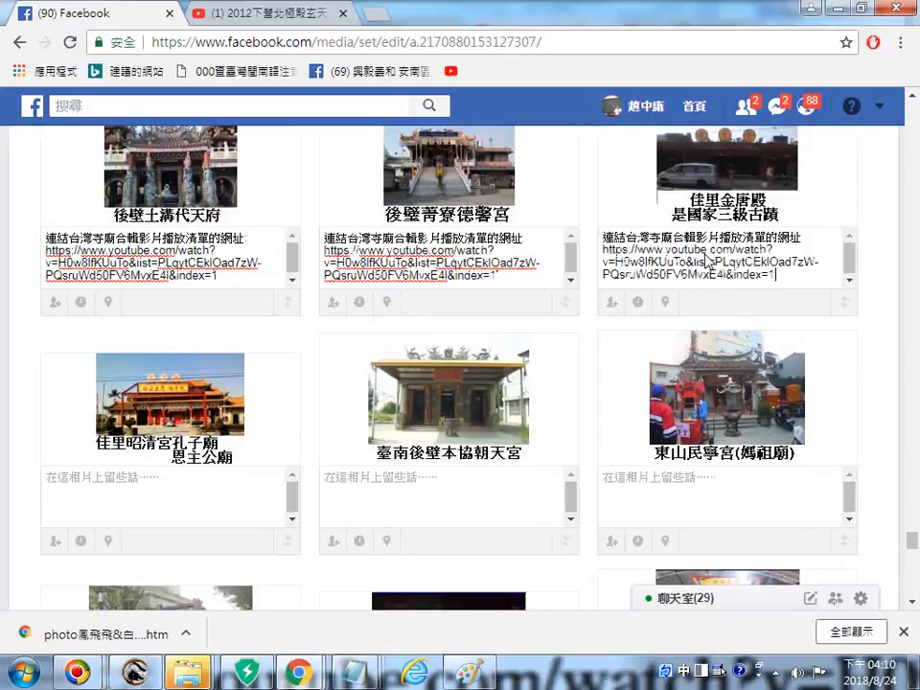
# Add the "連結台灣寺廟合輯影片播放清單的網址:" caption with the same YouTube playlist URL to the 佳里昭清宮孔子廟恩主公廟, 臺南後壁本協朝天宮 and 東山民寧宮(媽祖廟) photos.
pyautogui.click(163, 496)
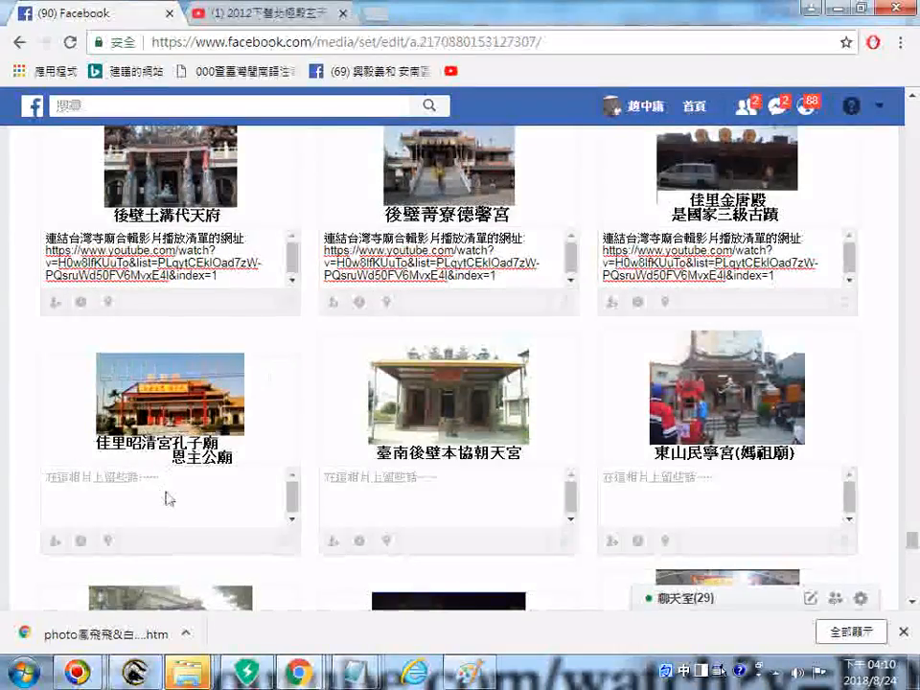
pyautogui.write('連結台灣寺廟合輯影片播放清單的網址: https://www.youtube.com/watch?v=H0w8lfKUuTo&list=PLqytCEklOad7zW-PQsruWd50FV6MvxE4l&index=1')
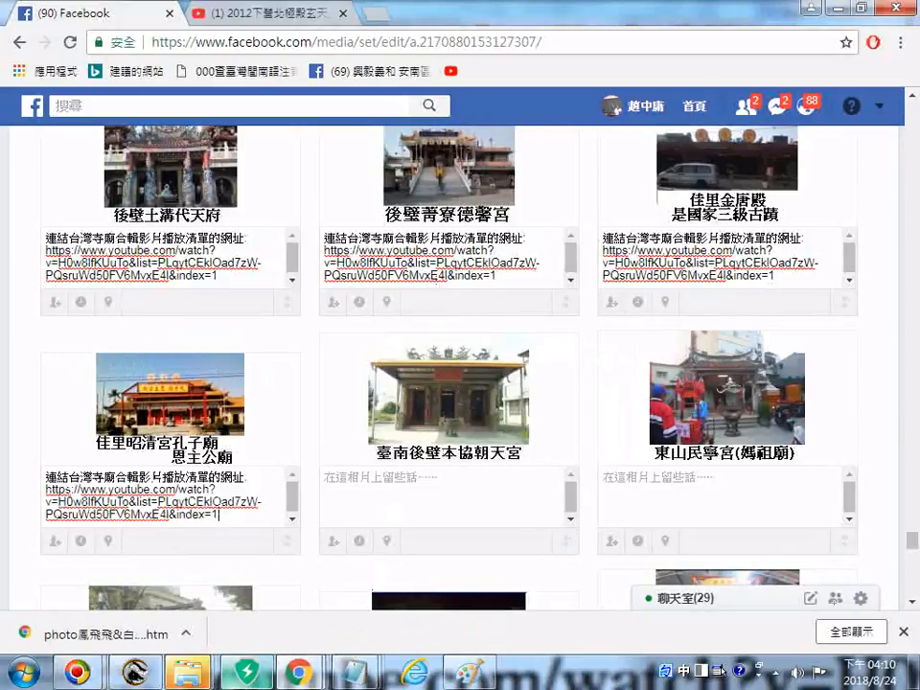
pyautogui.rightClick(187, 671)
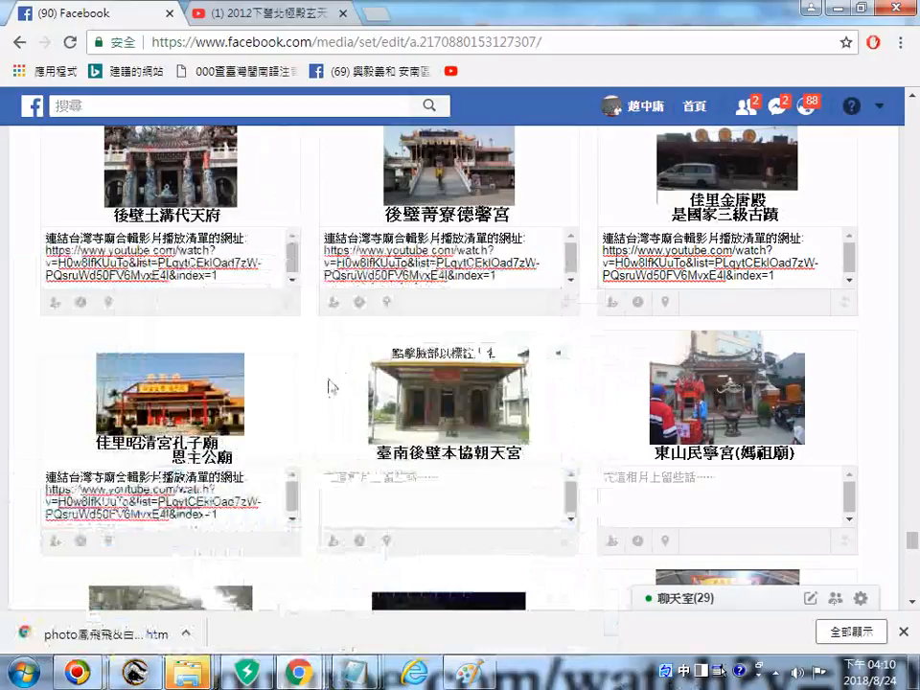
pyautogui.click(419, 522)
pyautogui.write('連結台灣寺廟合輯影片播放清單的網址: https://www.youtube.com/watch?v=H0w8lfKUuTo&list=PLqytCEklOad7zW-PQsruWd50FV6MvxE4l&index=1')
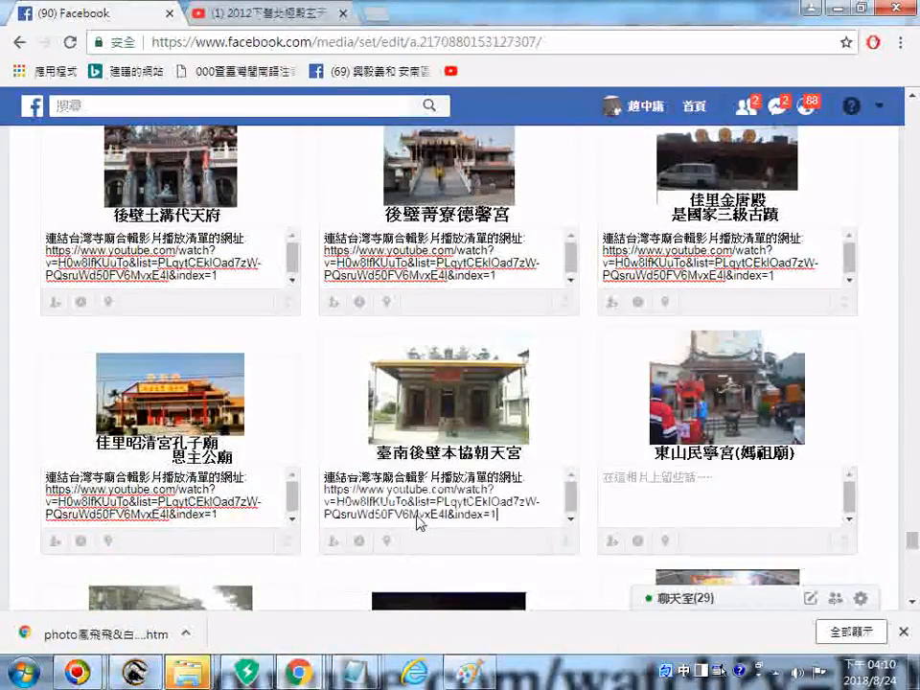
pyautogui.write('連結台灣寺廟合輯影片播放清單的網址: https://www.youtube.com/watch?v=H0w8lfKUuTo&list=PLqytCEklOad7zW-PQsruWd50FV6MvxE4l&index=1')
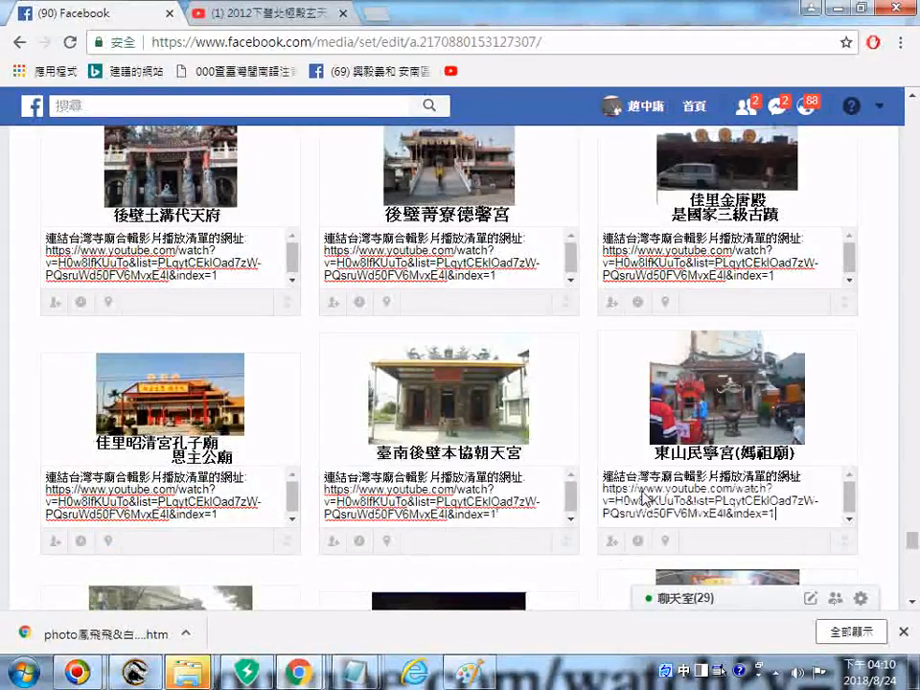
# Add the "連結台灣寺廟合輯影片播放清單的網址:" caption with the same YouTube playlist URL to the 東山福德正神土地公廟, 鹽水南興宮 and 新營南天宮 photos.
pyautogui.scroll(-3, 332, 321)
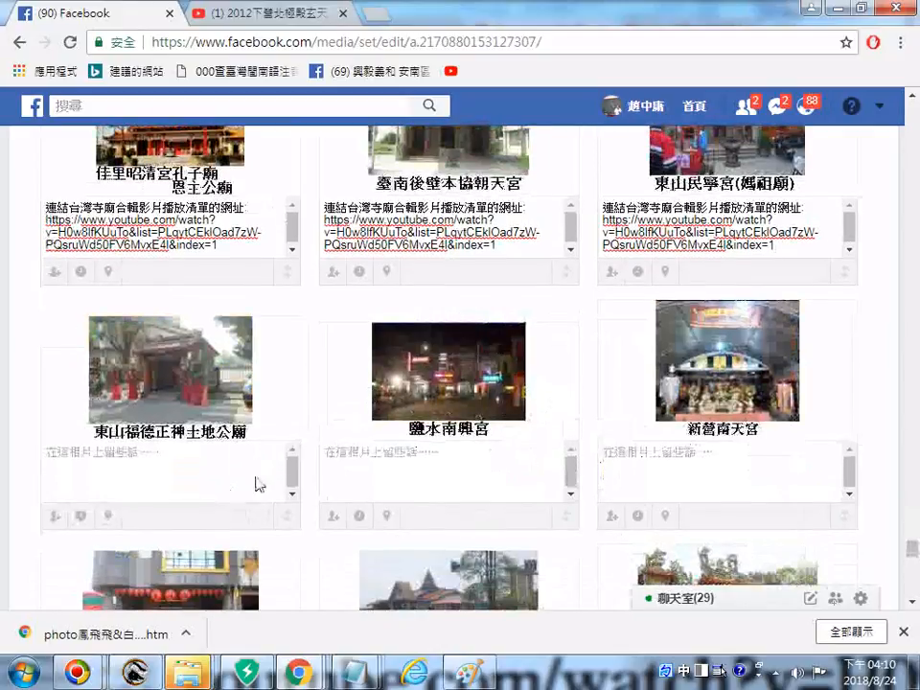
pyautogui.click(168, 482)
pyautogui.write('連結台灣寺廟合輯影片播放清單的網址: https://www.youtube.com/watch?v=H0w8lfKUuTo&list=PLqytCEklOad7zW-PQsruWd50FV6MvxE4I&index=1')
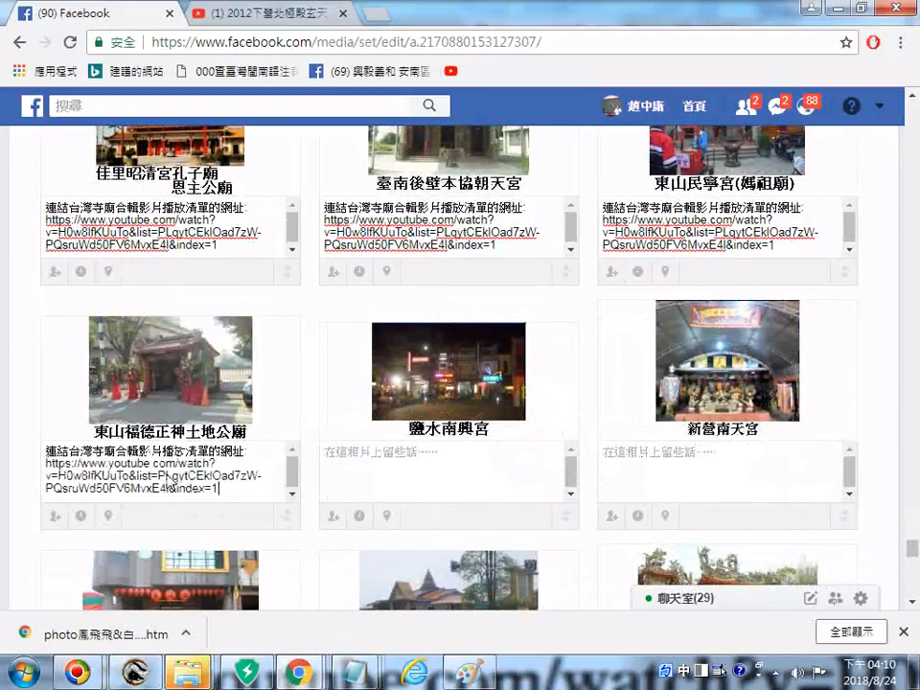
pyautogui.click(409, 460)
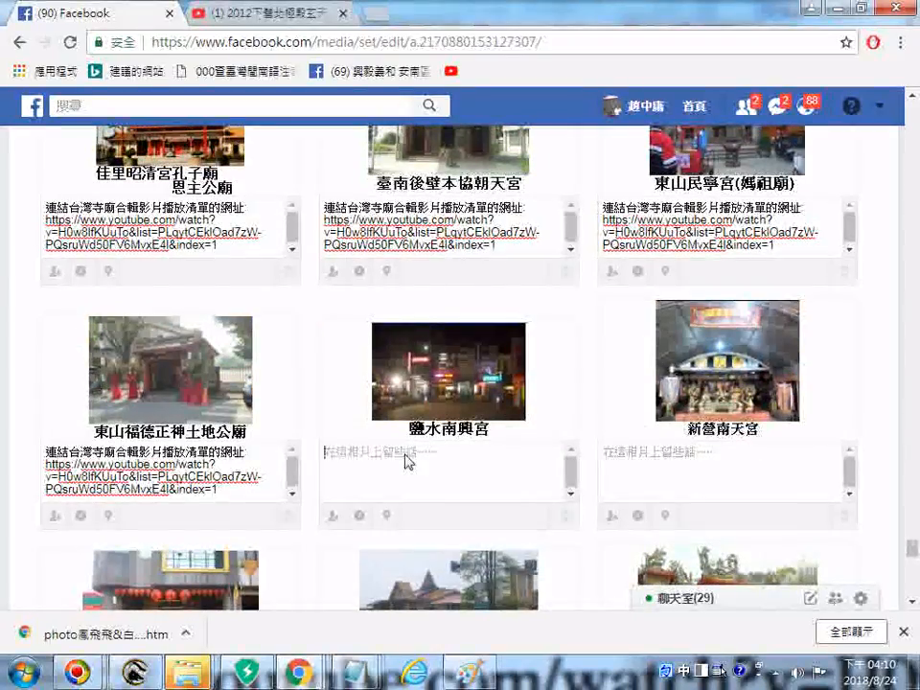
pyautogui.write('連結台灣寺廟合輯影片播放清單的網址: https://www.youtube.com/watch?v=H0w8lfKUuTo&list=PLqytCEklOad7zW-PQsruWd50FV6MvxE4l&index=1')
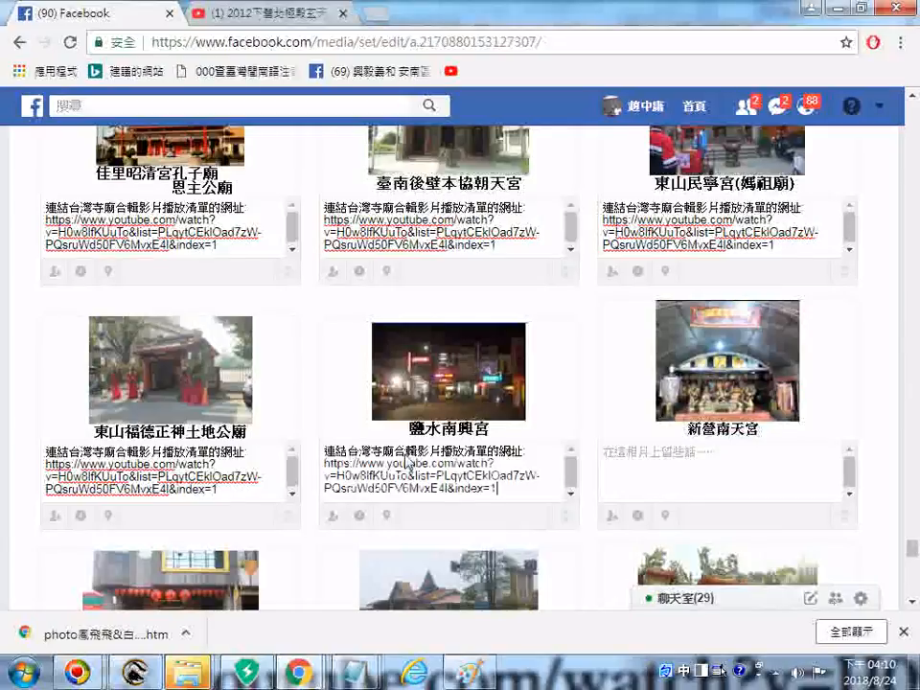
pyautogui.click(677, 477)
pyautogui.write('連結台灣寺廟合輯影片播放清單的網址: https://www.youtube.com/watch?v=H0w8lfKUuTo&list=PLqytCEklOad7zW-PQsruWd50FV6MvxE4l&index=1')
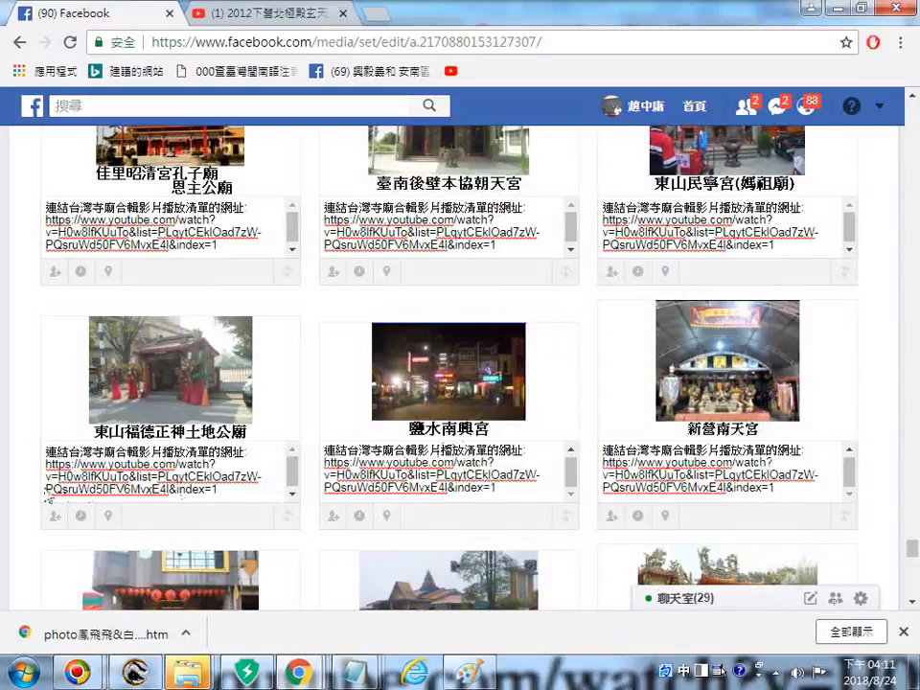
# Add the "連結台灣寺廟合輯影片播放清單的網址:" caption with the same YouTube playlist URL to the 鹽水龍護宮, 鹽水金元寶殿 and 高雄內門州界山南宮 photos.
pyautogui.scroll(-2, 31, 545)
pyautogui.click(128, 563)
pyautogui.write('連結台灣寺廟合輯影片播放清單的網址: https://www.youtube.com/watch?v=H0w8lfKUuTo&list=PLqytCEklOad7zW-PQsruWd50FV6MvxE4l&index=1')
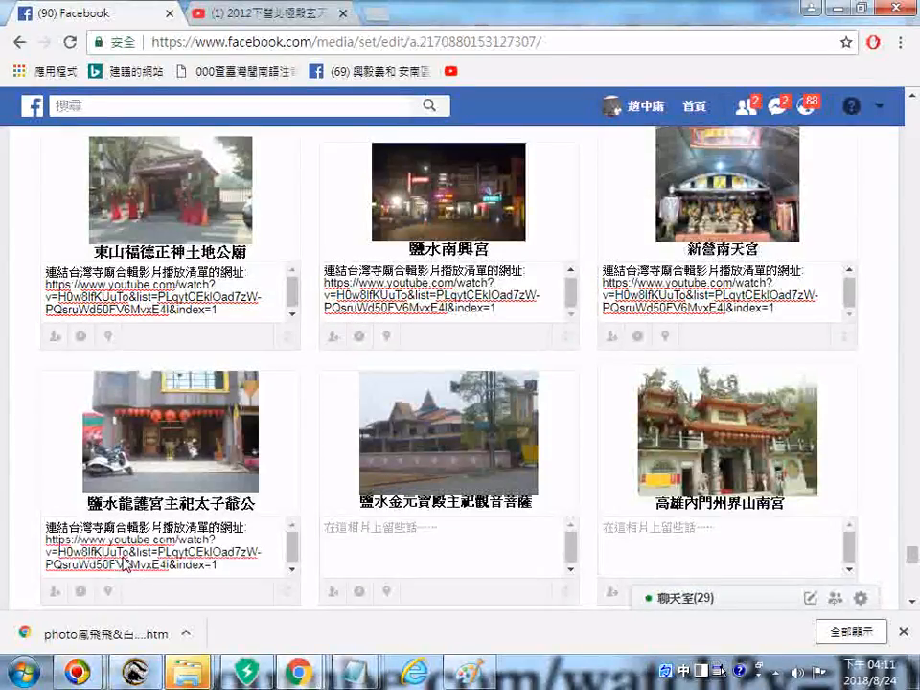
pyautogui.click(389, 542)
pyautogui.write('連結台灣寺廟合輯影片播放清單的網址: https://www.youtube.com/watch?v=H0w8lfKUuTo&list=PLqytCEklOad7zW-PQsruWd50FV6MvxE4l&index=1')
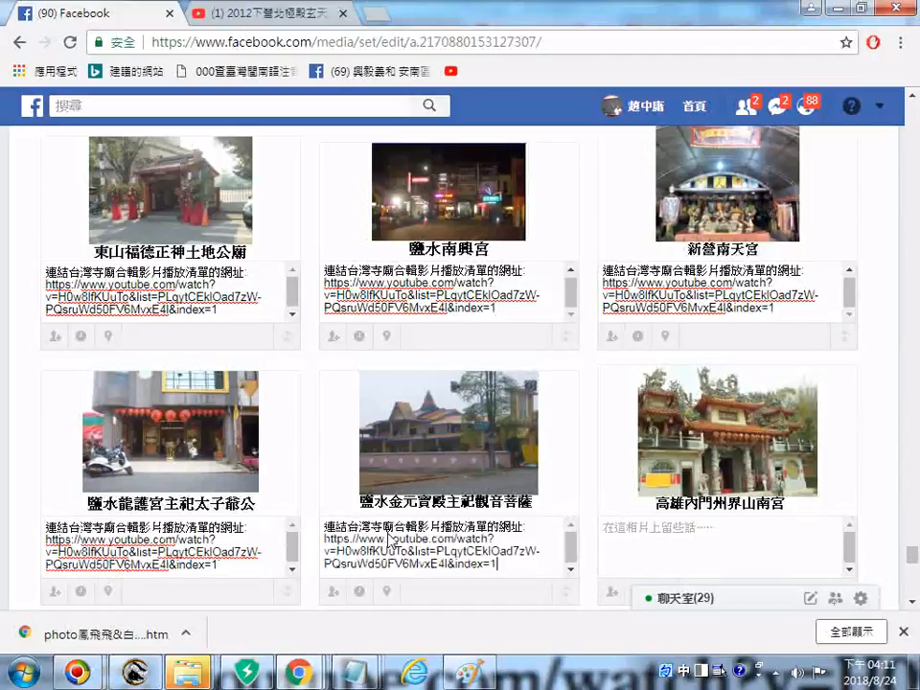
pyautogui.scroll(-1, 623, 520)
pyautogui.click(683, 443)
pyautogui.write('連結台灣寺廟合輯影片播放清單的網址: https://www.youtube.com/watch?v=H0w8lfKUuTo&list=PLqytCEklOad7zW-PQsruWd50FV6MvxE4l&index=1')
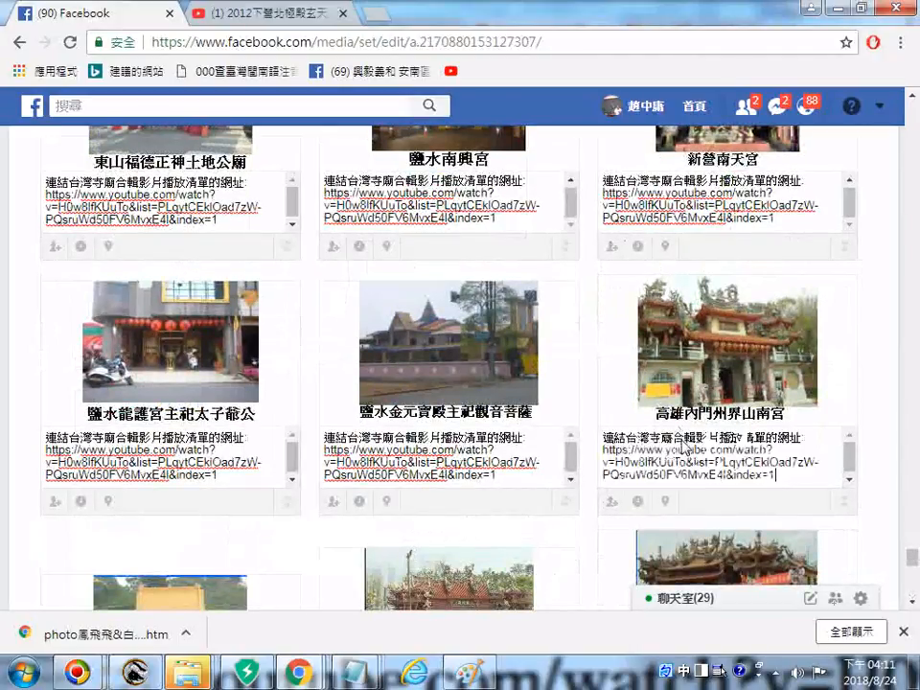
# Add the "連結台灣寺廟合輯影片播放清單的網址:" caption with the same YouTube playlist URL to the 高雄內門州界靈隱寺, 高雄內門附近的龍湖宮 and 高雄內門南海紫竹寺 photos.
pyautogui.scroll(-3, 135, 485)
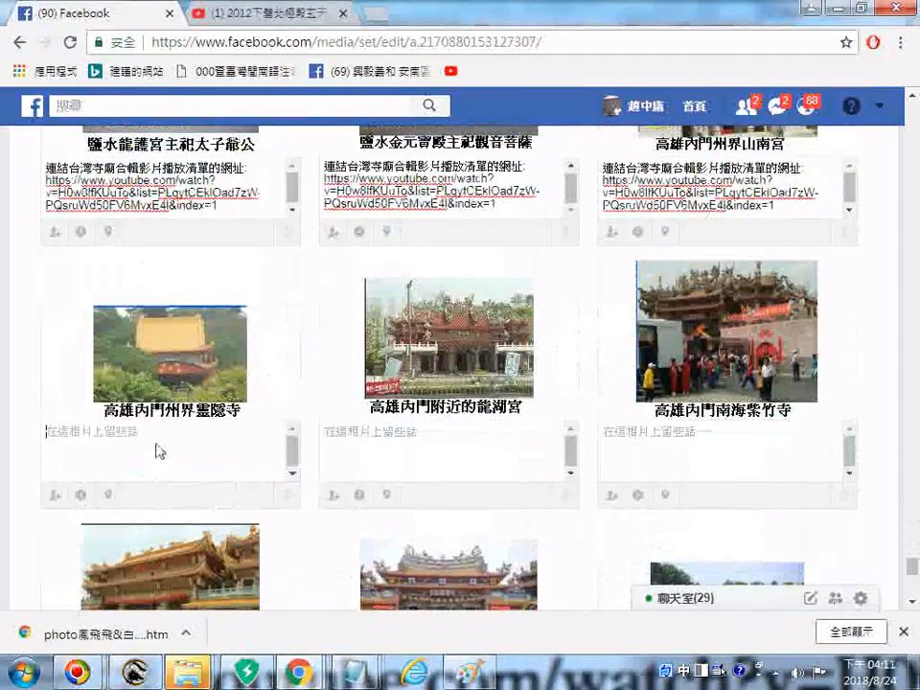
pyautogui.write('連結台灣寺廟合輯影片播放清單的網址: https://www.youtube.com/watch?v=H0w8lfKUuTo&list=PLqytCEklOad7zW-PQsruWd50FV6MvxE4I&index=1')
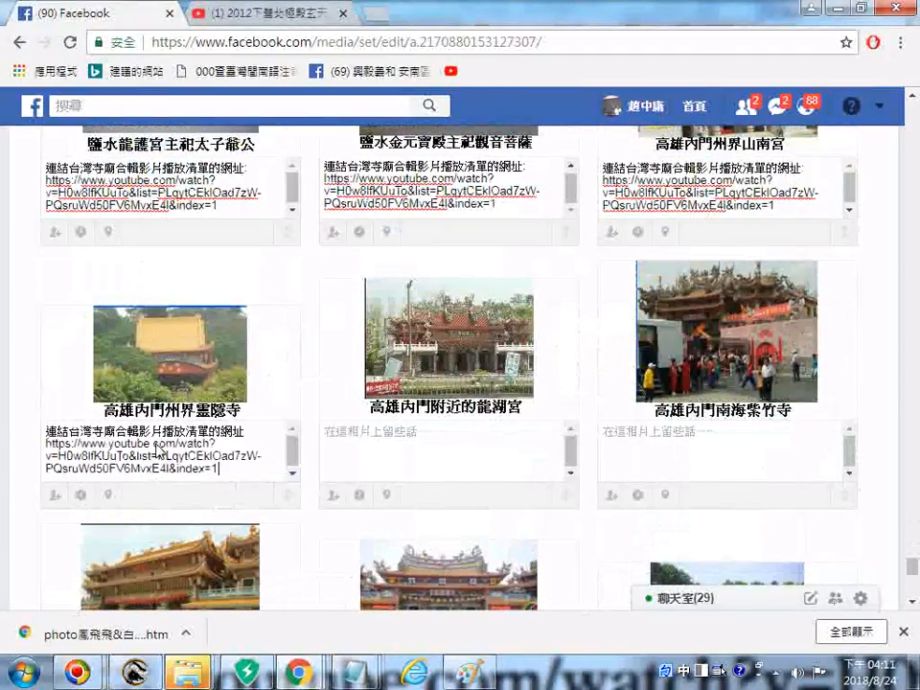
pyautogui.click(403, 464)
pyautogui.write('連結台灣寺廟合輯影片播放清單的網址: https://www.youtube.com/watch?v=H0w8lfKUuTo&list=PLqytCEklOad7zW-PQsruWd50FV6MvxE4l&index=1')
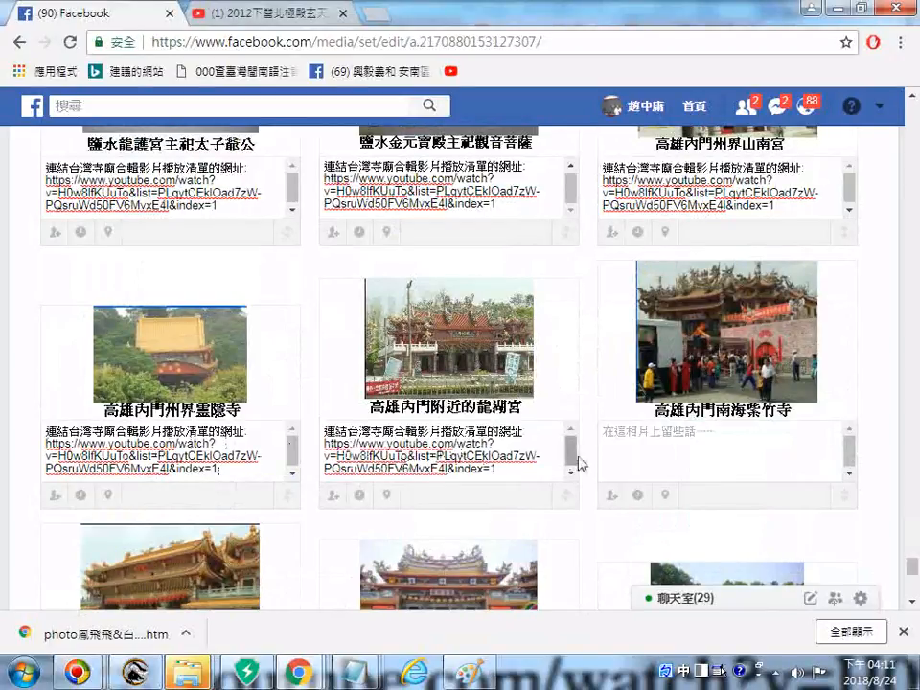
pyautogui.write('連結台灣寺廟合輯影片播放清單的網址: https://www.youtube.com/watch?v=H0w8lfKUuTo&list=PLqytCEklOad7zW-PQsruWd50FV6MvxE4l&index=1')
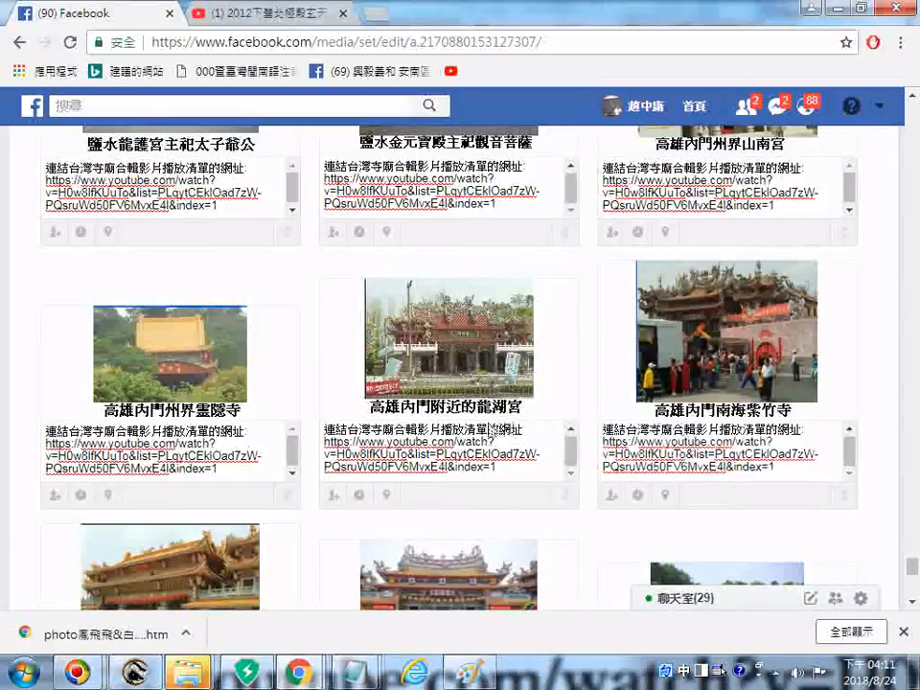
# Add the "連結台灣寺廟合輯影片播放清單的網址:" caption with the same YouTube playlist URL to the 高雄內門紫雲宮, 高雄內門觀亭紫竹寺 and 臺南關廟凰龍宮 photos.
pyautogui.scroll(-4, 19, 542)
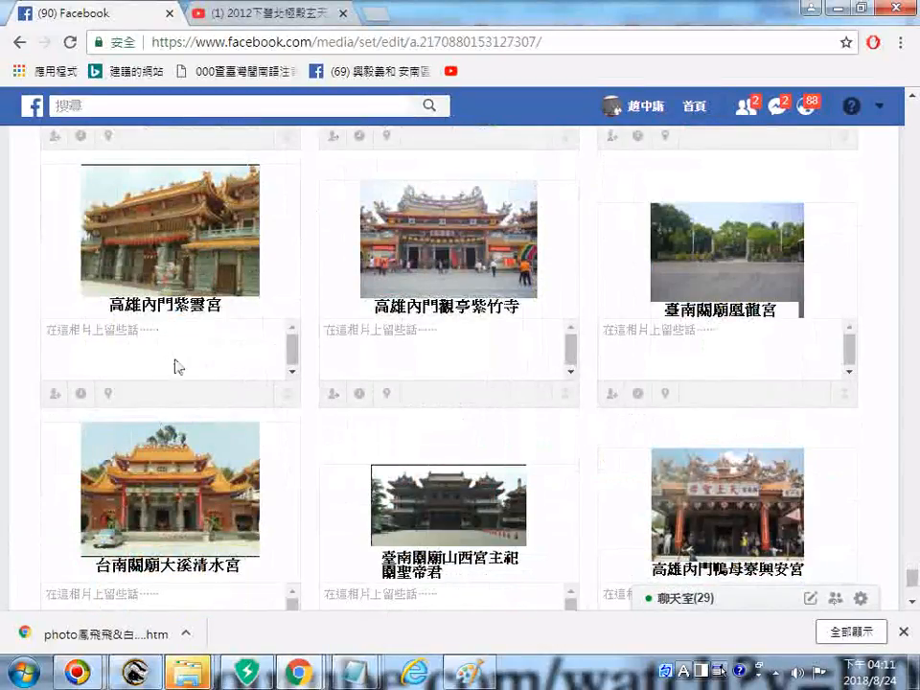
pyautogui.click(156, 358)
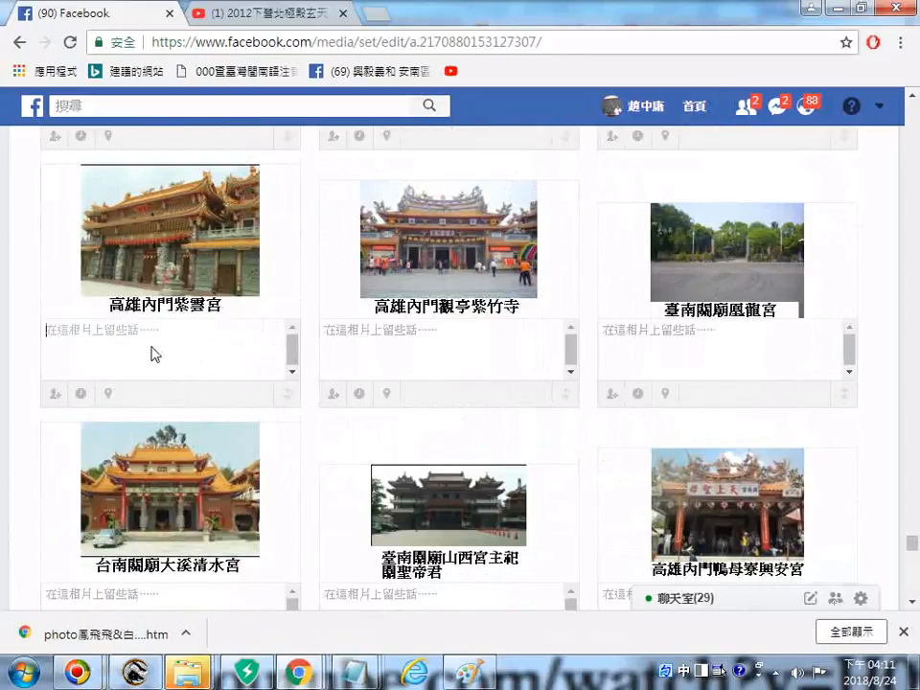
pyautogui.write('連結台灣寺廟合輯影片播放清單的網址: https://www.youtube.com/watch?v=H0w8lfKUuTo&list=PLqytCEklOad7zW-PQsruWd50FV6MvxE4l&index=1')
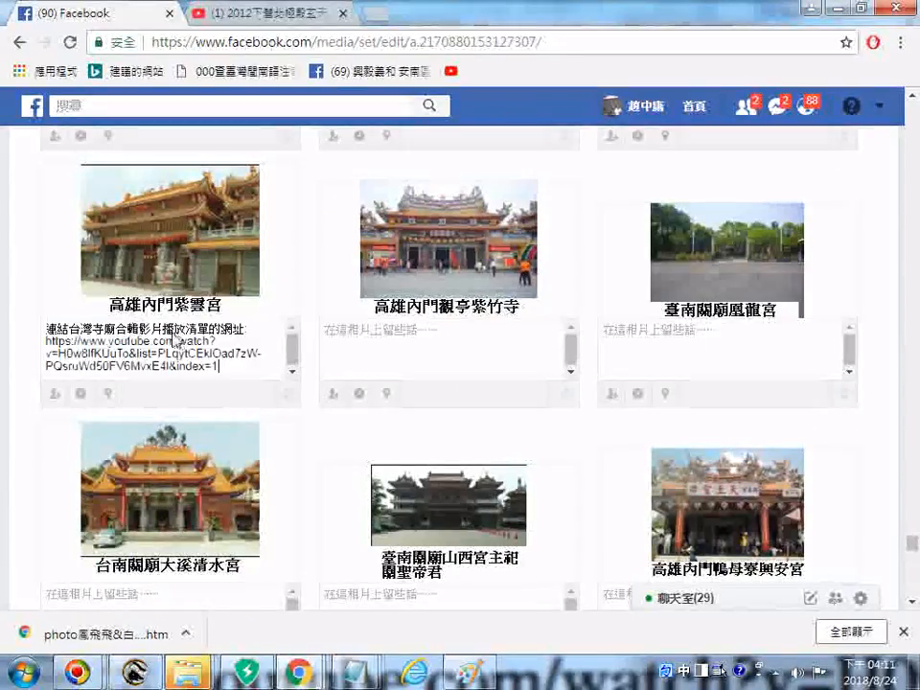
pyautogui.click(398, 351)
pyautogui.write('連結台灣寺廟合輯影片播放清單的網址: https://www.youtube.com/watch?v=H0w8lfKUuTo&list=PLqytCEklOad7zW-PQsruWd50FV6MvxE4l&index=1')
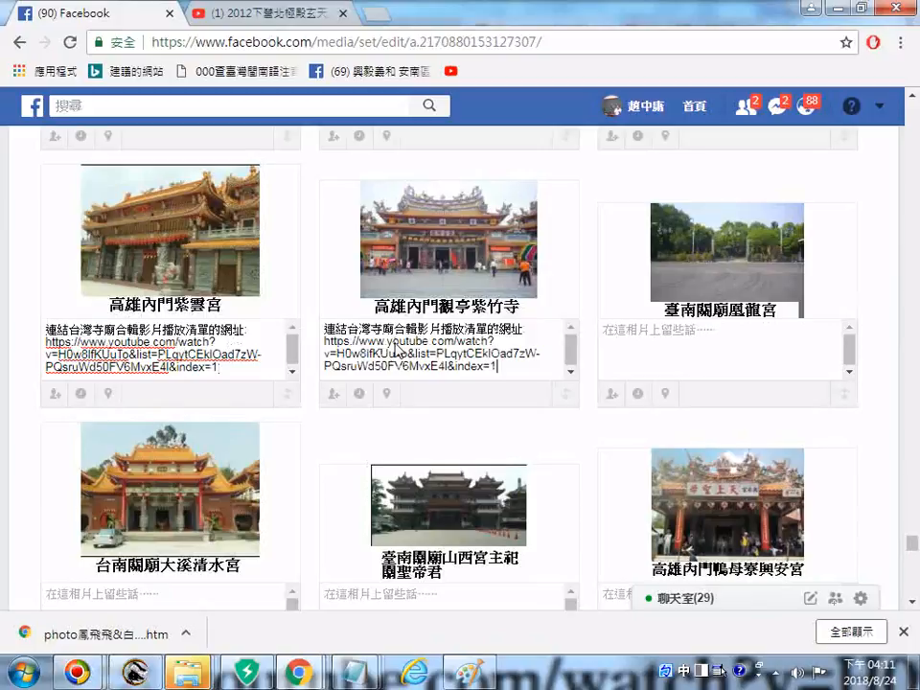
pyautogui.click(681, 350)
pyautogui.write('連結台灣寺廟台輯影片播放清單的網址: https://www.youtube.com/watch?v=H0w8lfKUuTo&list=PLqytCEklOad7zW-PQsruWd50FV6MvxE4l&index=1')
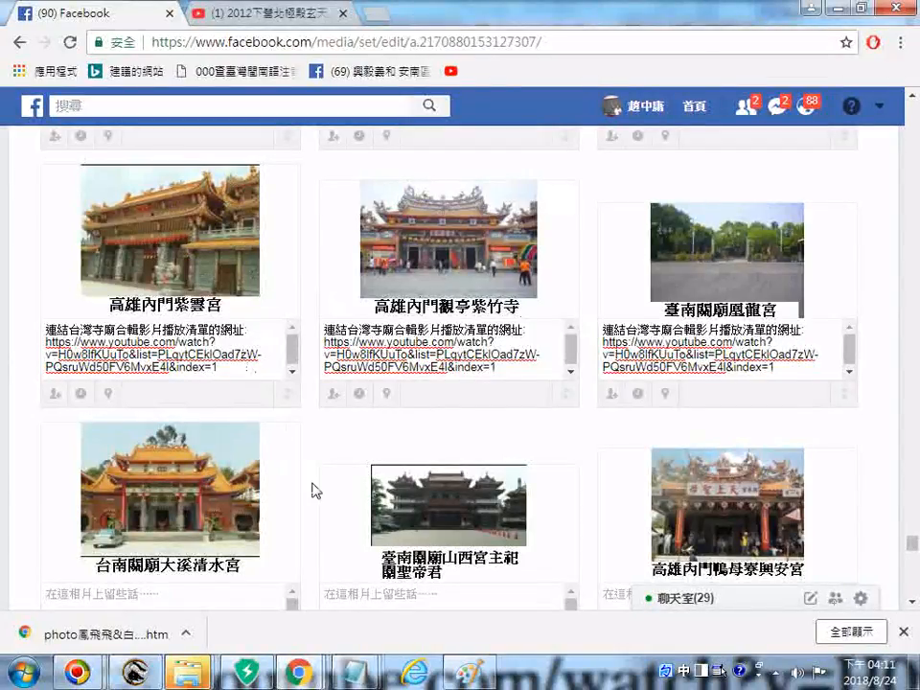
# Add the "連結台灣寺廟合輯影片播放清單的網址:" caption with the same YouTube playlist URL to the 台南關廟大溪清水宮, 臺南關廟山西宮 and 高雄內門鴨母寮興安宮 photos.
pyautogui.scroll(-1, 287, 497)
pyautogui.click(164, 530)
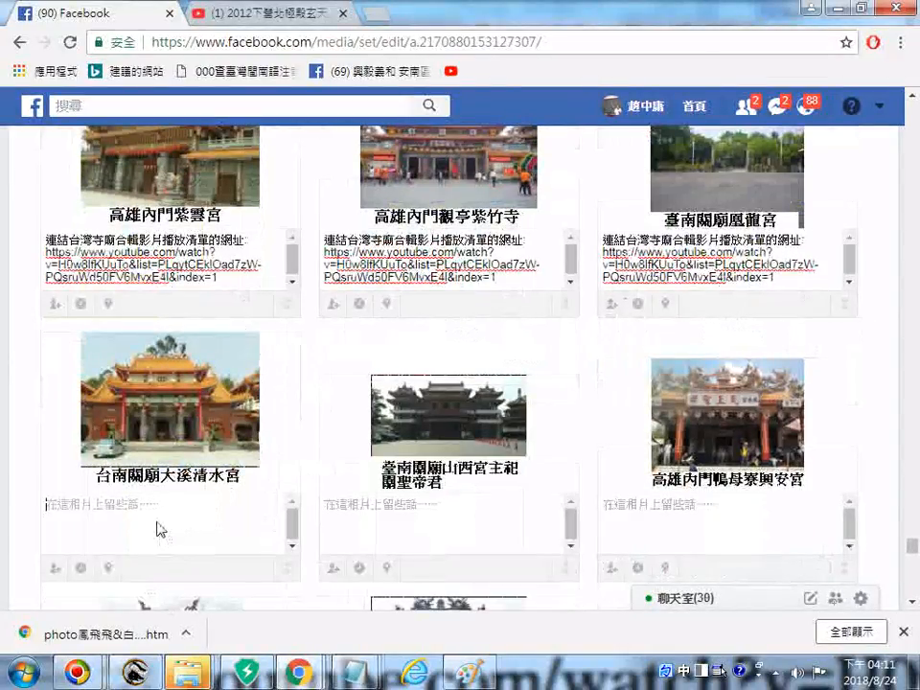
pyautogui.write('連結台灣寺廟合輯影片播放清單的網址: https://www.youtube.com/watch?v=H0w8lfKUuTo&list=PLqytCEklOad7zW-PQsruWd50FV6MvxE4l&index=1')
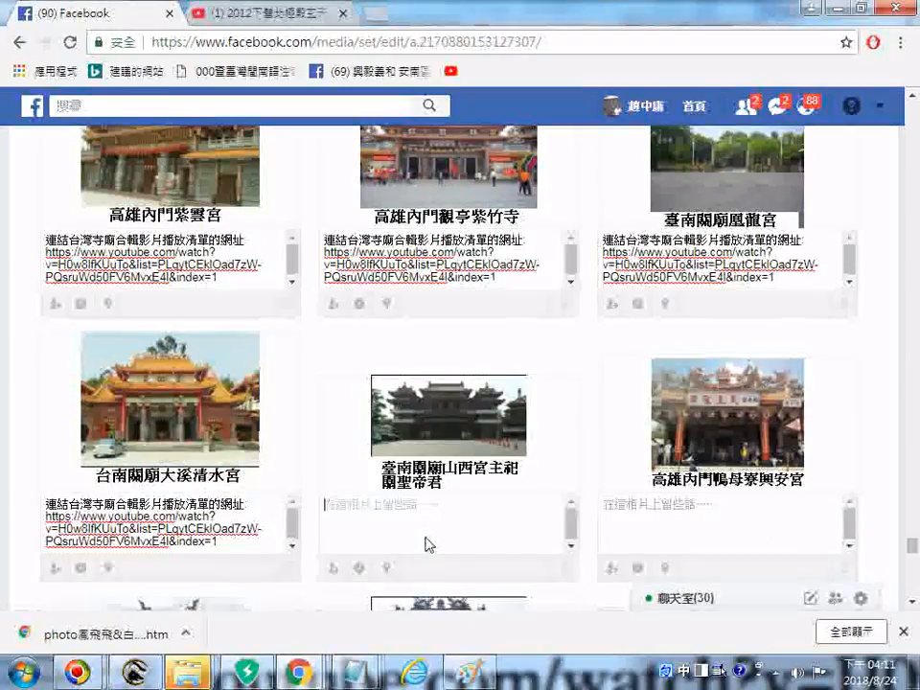
pyautogui.write('連結台灣寺廟合輯影片播放清單的網址: https://www.youtube.com/watch?v=H0w8lfKUuTo&list=PLqytCEklOad7zW-PQsruWd50FV6MvxE4l&index=1')
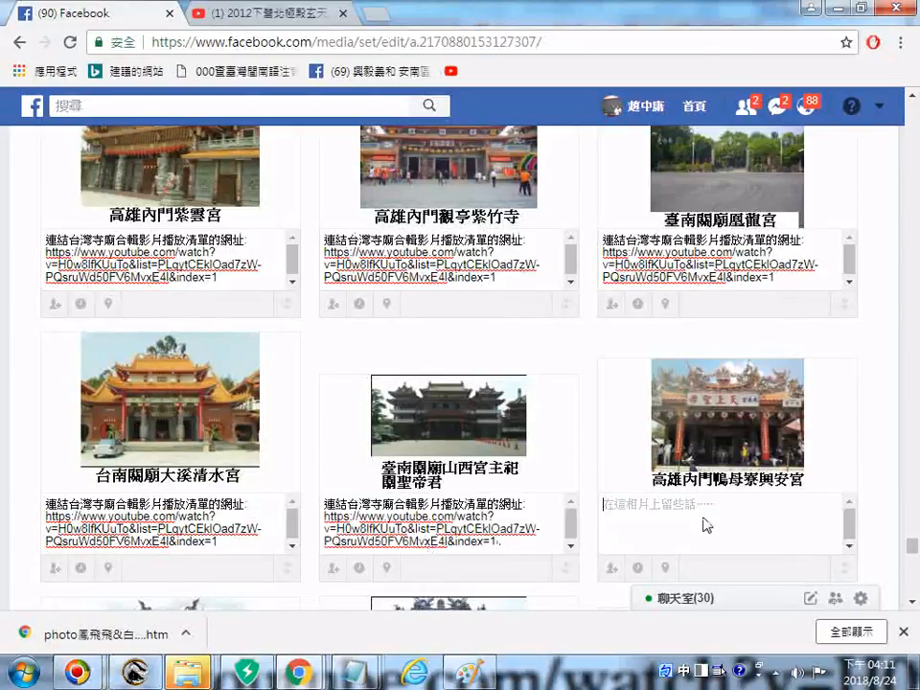
pyautogui.write('連結台灣寺廟合輯影片播放清單的網址: https://www.youtube.com/watch?v=H0w8lfKUuTo&list=PLqytCEklOad7zW-PQsruWd50FV6MvxE4l&index=1')
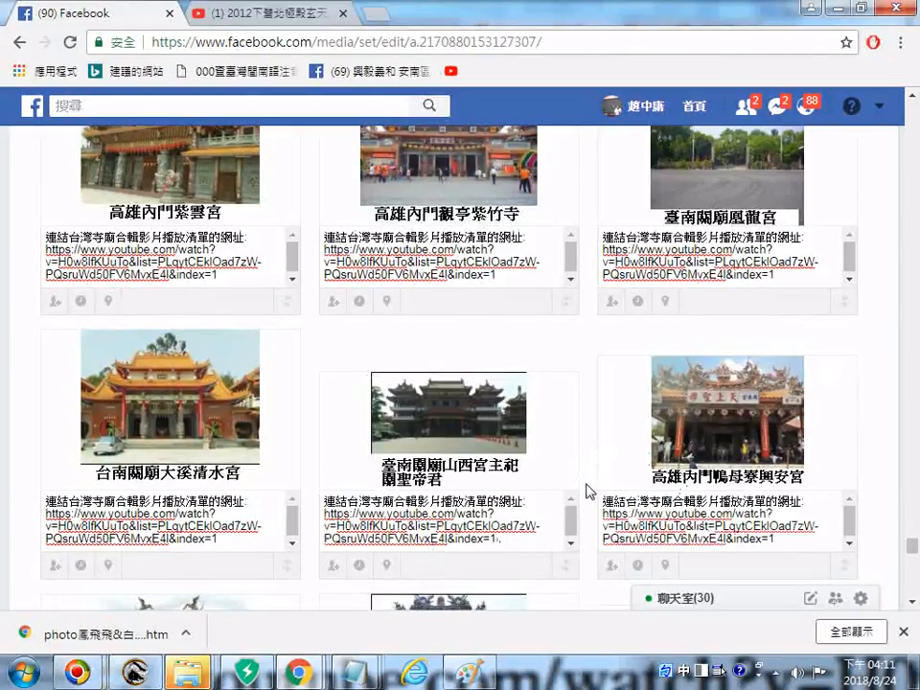
# Add the "連結台灣寺廟合輯影片播放清單的網址:" caption with the same YouTube playlist URL to the 嘉義太保清福宮, 笨港天后宮 and 笨港水仙宮 photos.
pyautogui.scroll(-3, 590, 491)
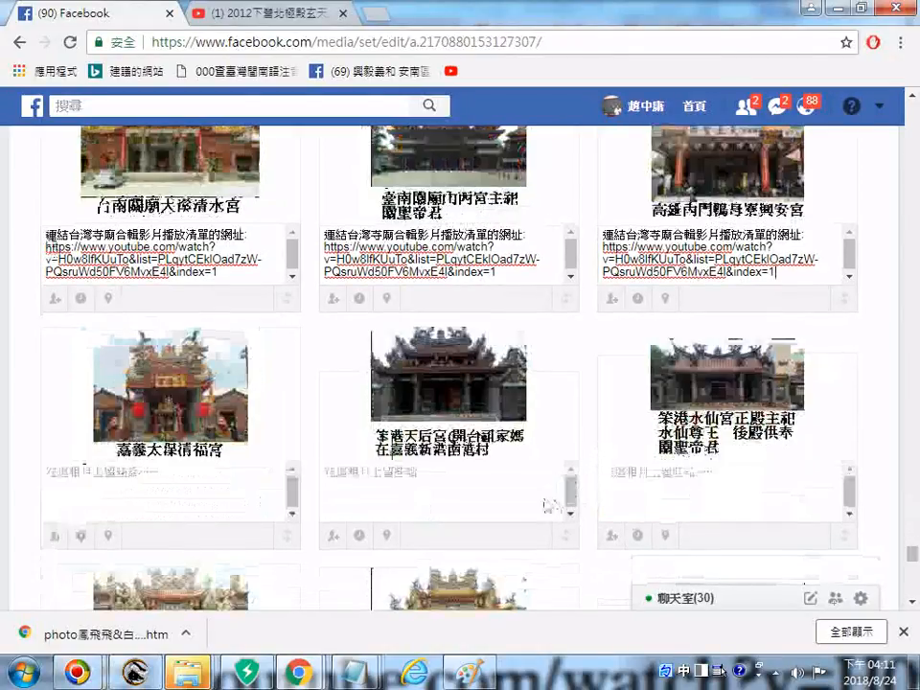
pyautogui.click(153, 486)
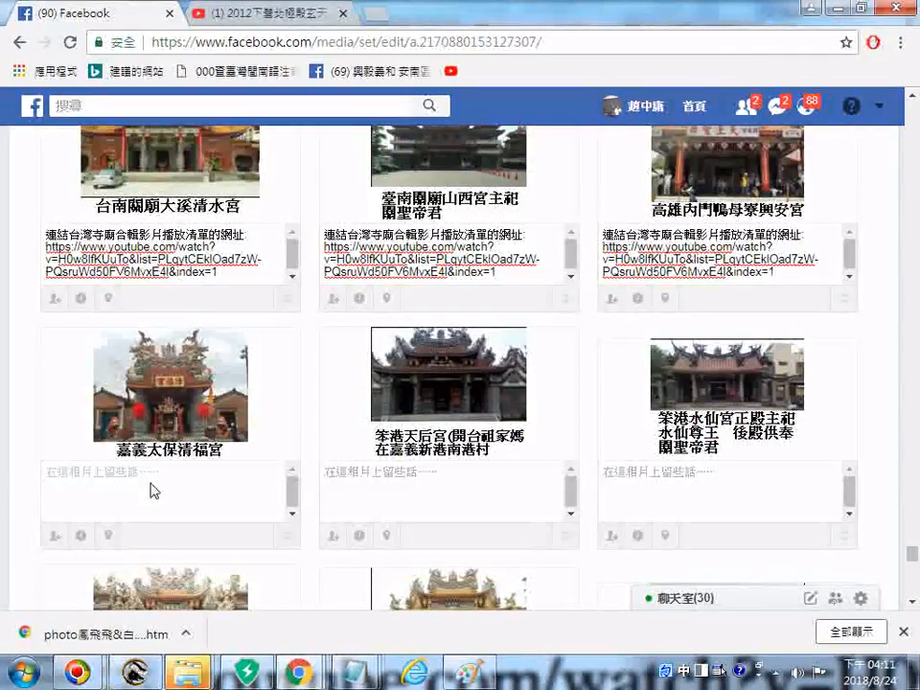
pyautogui.write('連結台灣寺廟合輯影片播放清單的網址: https://www.youtube.com/watch?v=H0w8lfKUuTo&list=PLqytCEklOad7zW-PQsruWd50FV6MvxE4l&index=1')
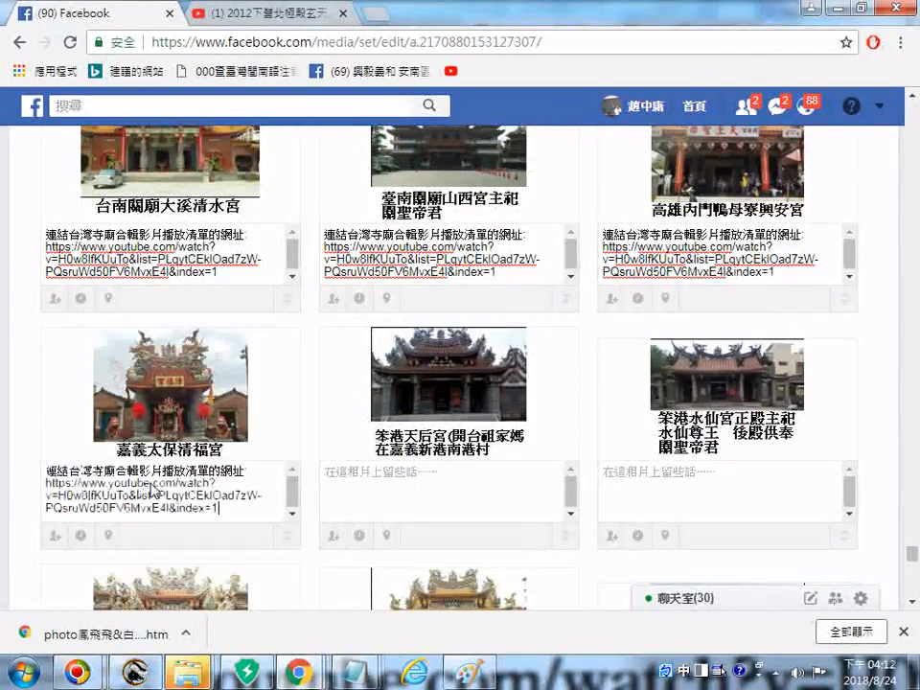
pyautogui.click(388, 501)
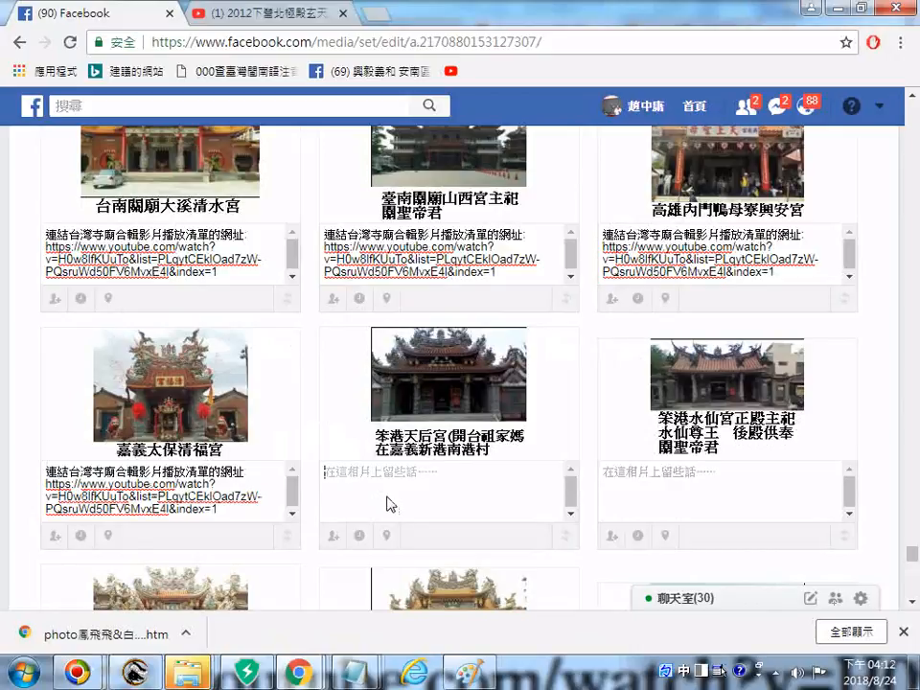
pyautogui.write('連結台灣寺廟合輯影片播放清單的網址: https://www.youtube.com/watch?v=H0w8lfKUuTo&list=PLqytCEklOad7zW-PQsruWd50FV6MvxE4l&index=1')
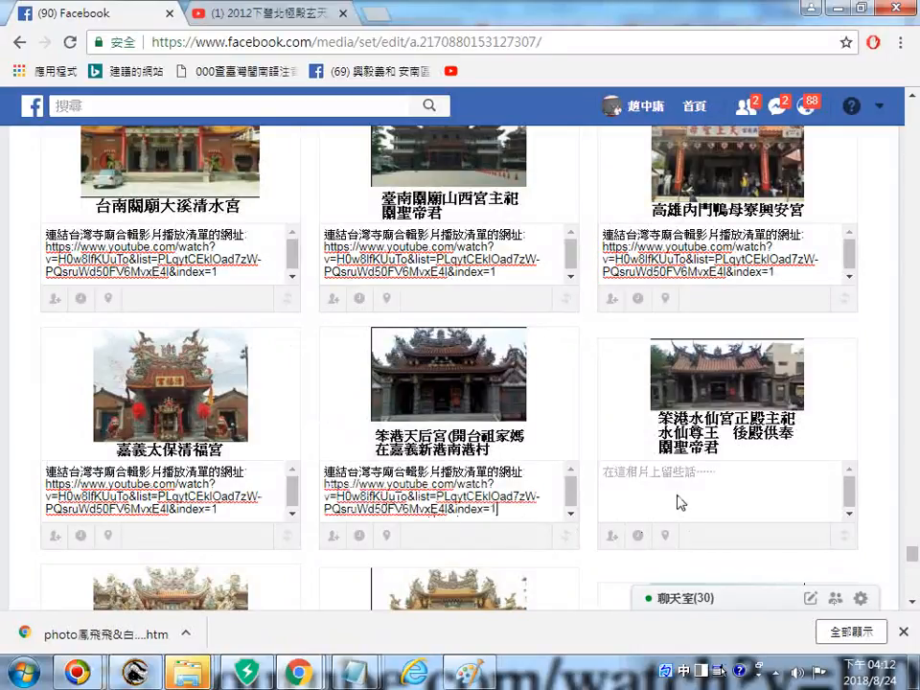
pyautogui.click(684, 493)
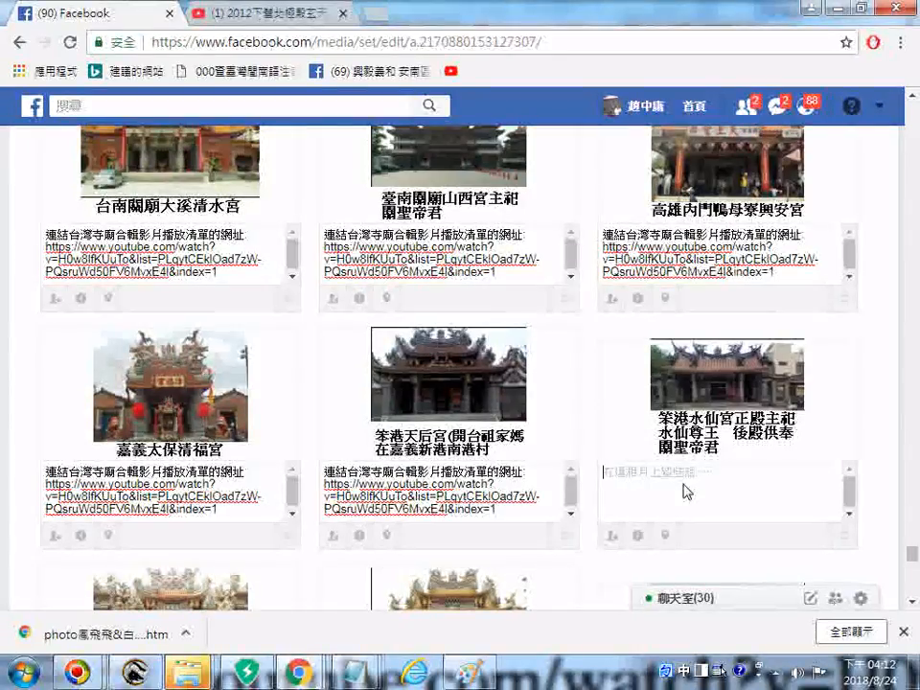
pyautogui.write('連結台灣寺廟合輯影片播放清單的網址: https://www.youtube.com/watch?v=H0w8lfKUuTo&list=PLqytCEklOad7zW-PQsruWd50FV6MvxE4l&index=1')
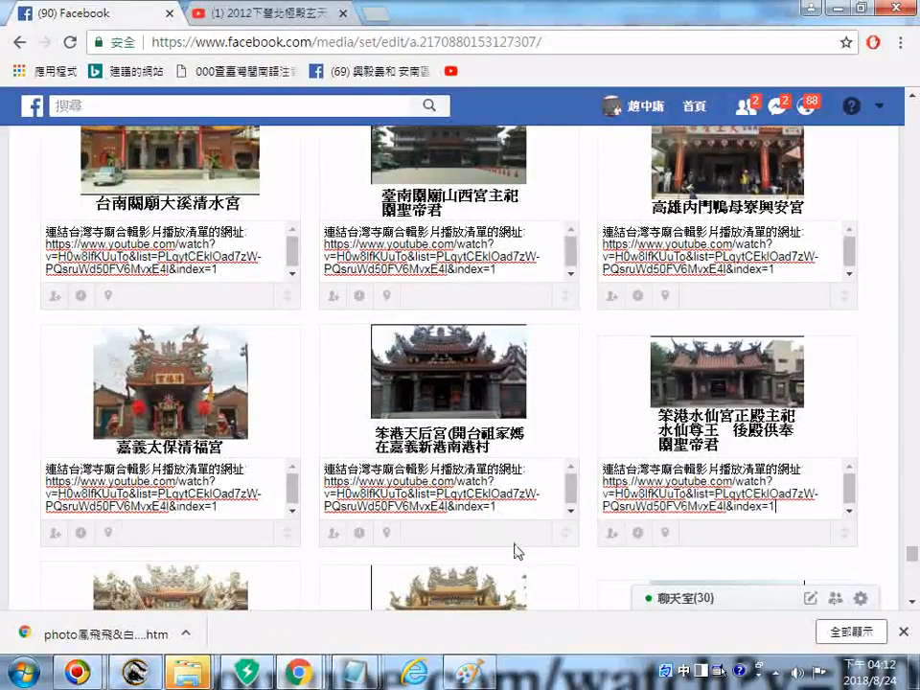
# Add the "連結台灣寺廟合輯影片播放清單的網址:" caption with the same YouTube playlist URL to the 麻豆三元宮, 麻豆什字路太子宮 and 麻豆東角里天后宮 photos.
pyautogui.scroll(-1, 518, 551)
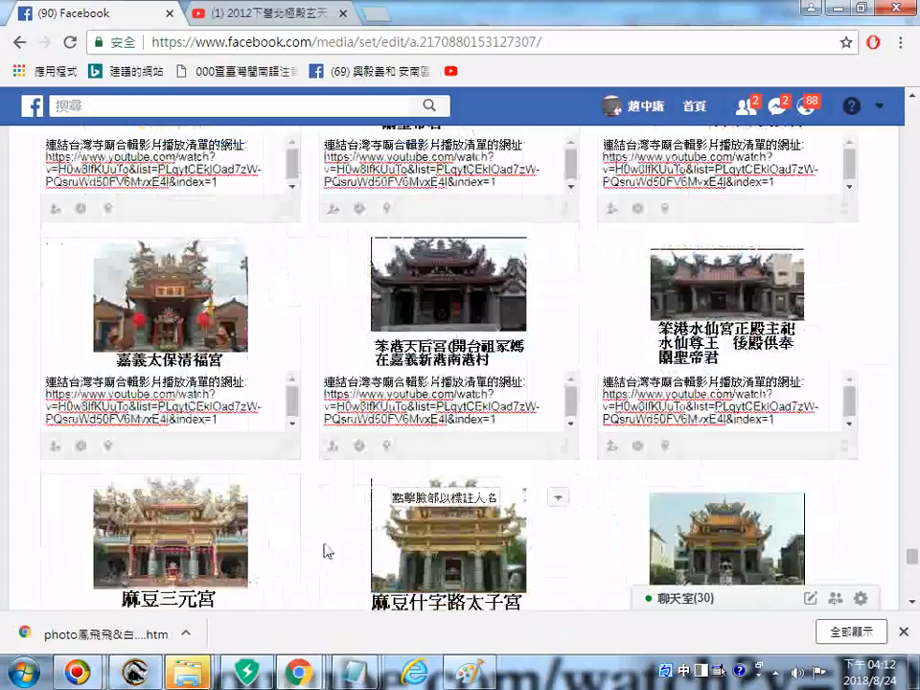
pyautogui.scroll(-2, 326, 551)
pyautogui.click(189, 456)
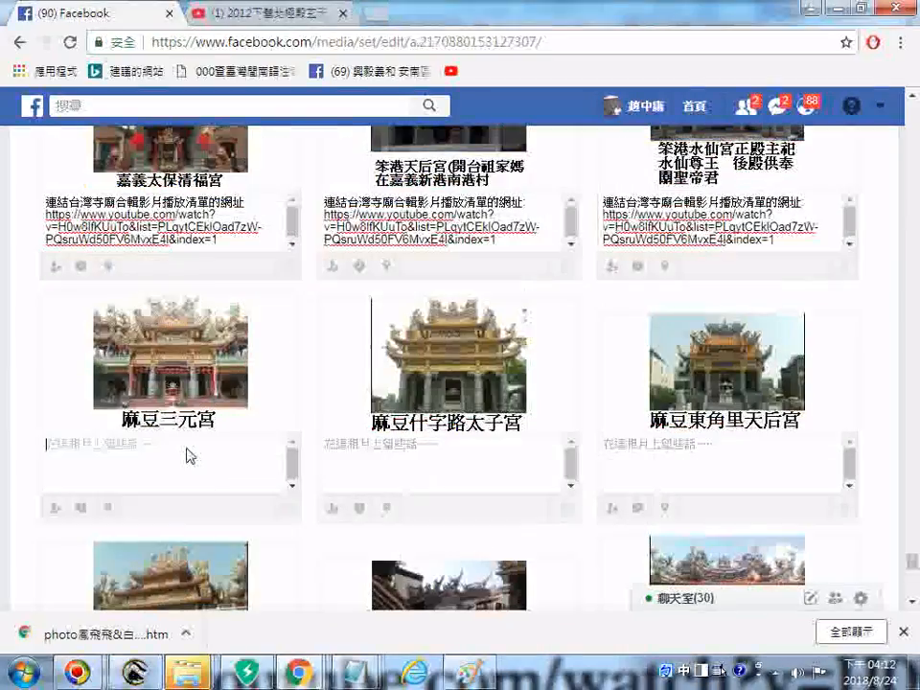
pyautogui.write('連結台灣寺廟合輯影片播放清單的網址 https://www.youtube.com/watch?v=H0w8lfKUuTo&list=PLqytCEklOad7zW-PQsruWd50FV6MvxE4l&index=1')
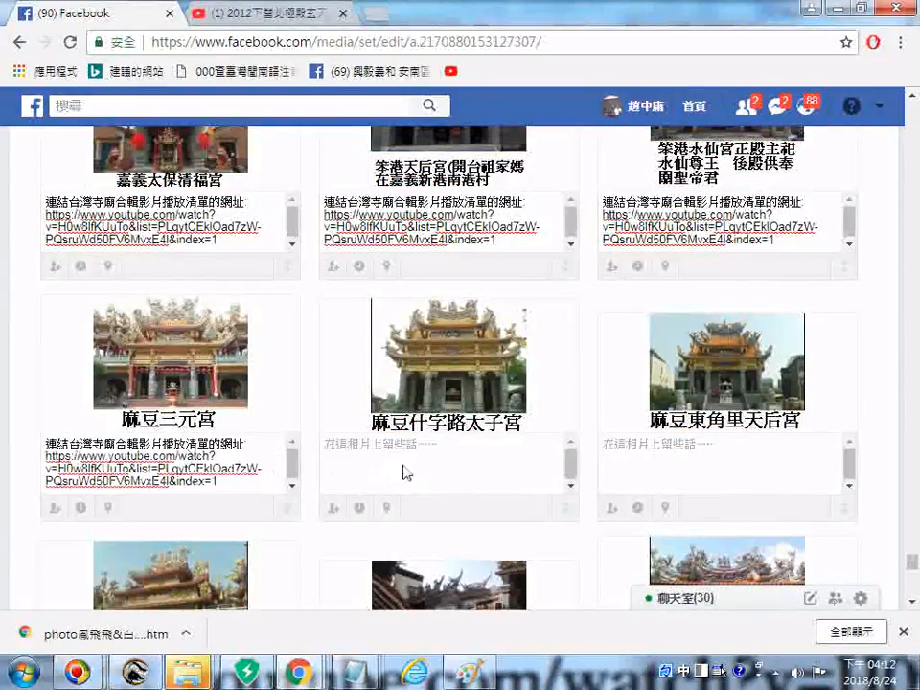
pyautogui.write('連結台灣寺廟合輯影片播放清單的網址: https://www.youtube.com/watch?v=H0w8lfKUuTo&list=PLqytCEklOad7zW-PQsruWd50FV6MvxE4l&index=1')
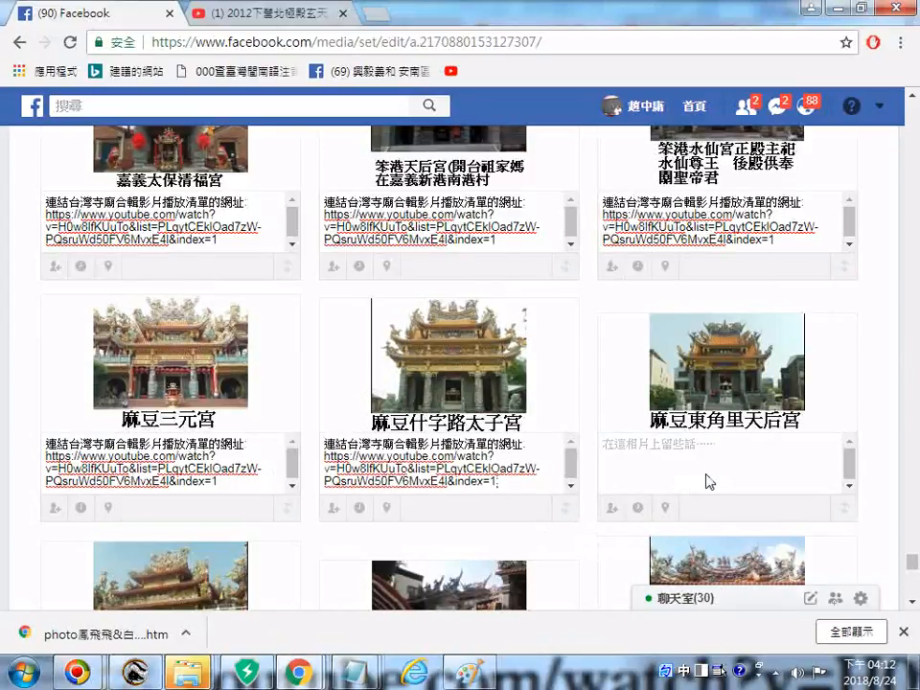
pyautogui.write('連結台灣寺廟合輯影片播放清單的網址: https://www.youtube.com/watch?v=H0w8lfKUuTo&list=PLqytCEklOad7zW-PQsruWd50FV6MvxE4I&index=1')
# Add the "連結台灣寺廟合輯影片播放清單的網址:" caption with the same YouTube playlist URL to the 麻豆油車里仁厚宮, 台南市大觀音亭 and 台南市興濟宮 photos.
pyautogui.scroll(-1, 486, 482)
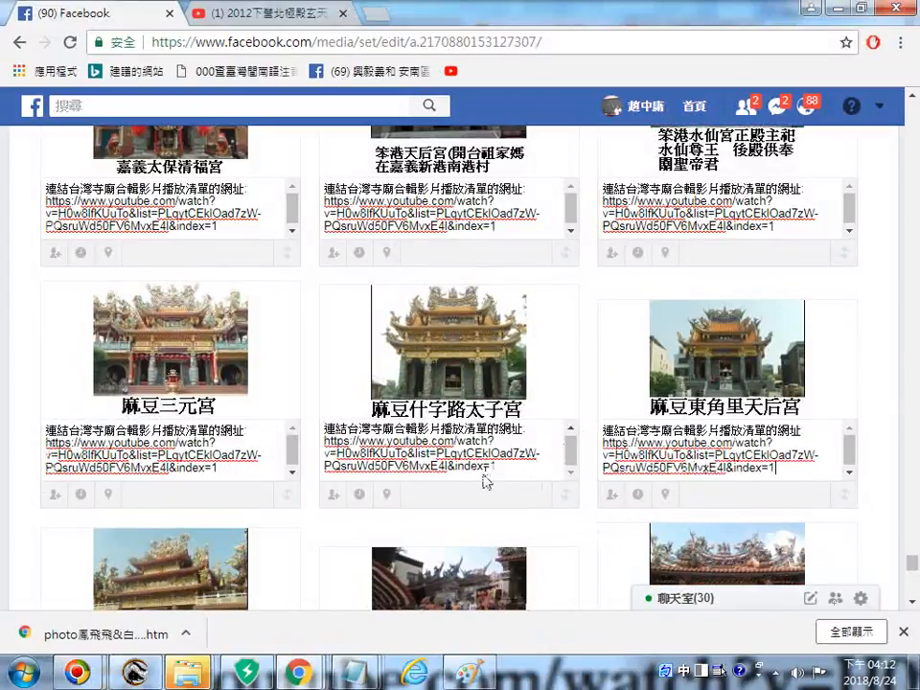
pyautogui.scroll(-1, 486, 481)
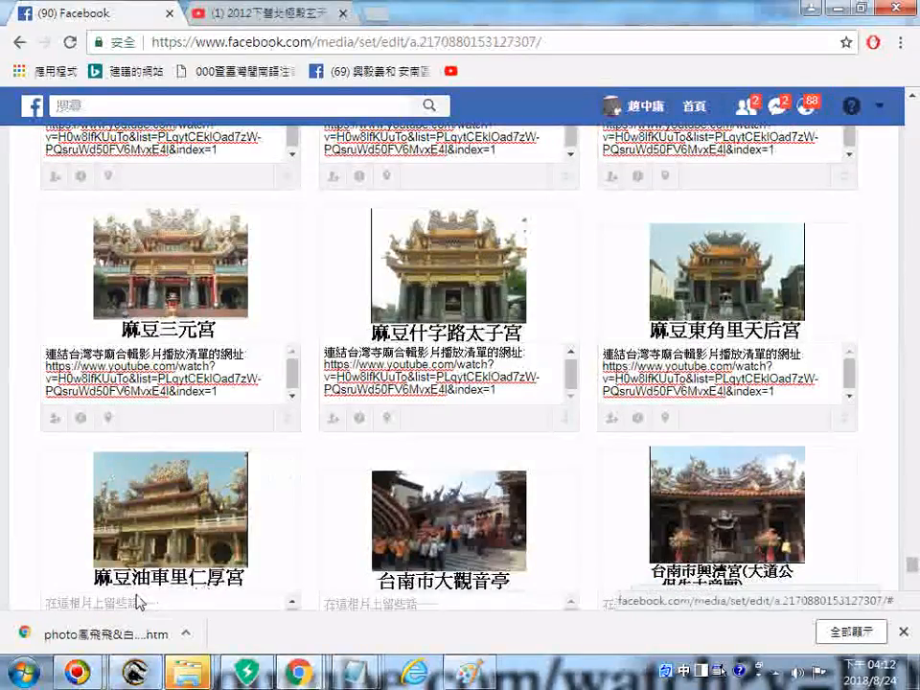
pyautogui.click(168, 607)
pyautogui.write('連結台灣寺廟合輯影片播放清單的網址: https://www.youtube.com/watch?v=H0w8lfKUuTo&list=PLqytCEklOad7zW-PQsruWd50FV6MvxE4I&index=1')
pyautogui.scroll(-3, 171, 608)
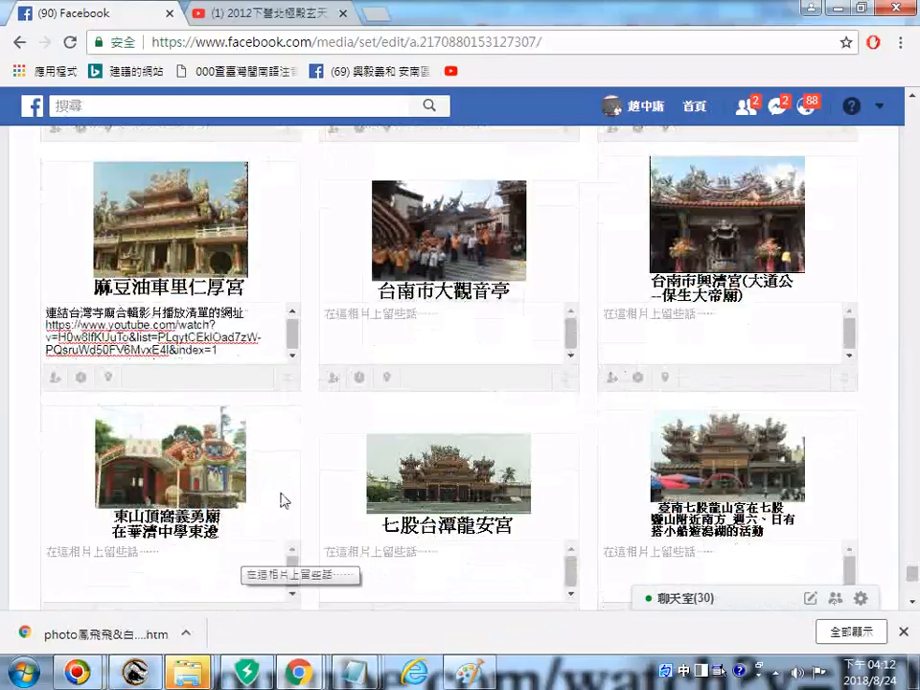
pyautogui.click(410, 335)
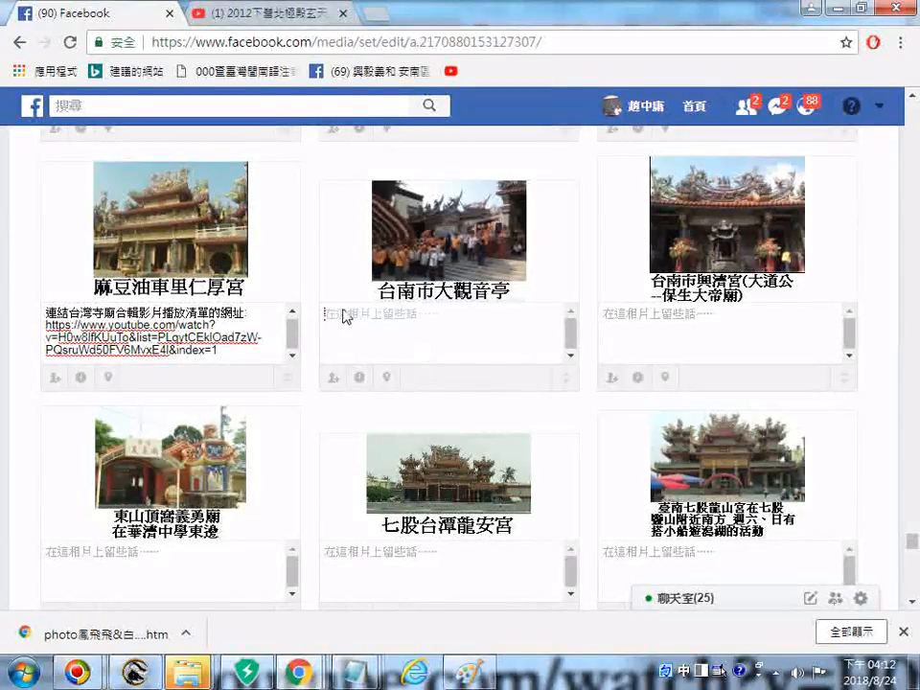
pyautogui.write('連結台灣寺廟合輯影片播放清單的網址: https://www.youtube.com/watch?v=H0w8lfKUuTo&list=PLqytCEklOad7zW-PQsruWd50FV6MvxE4l&index=1')
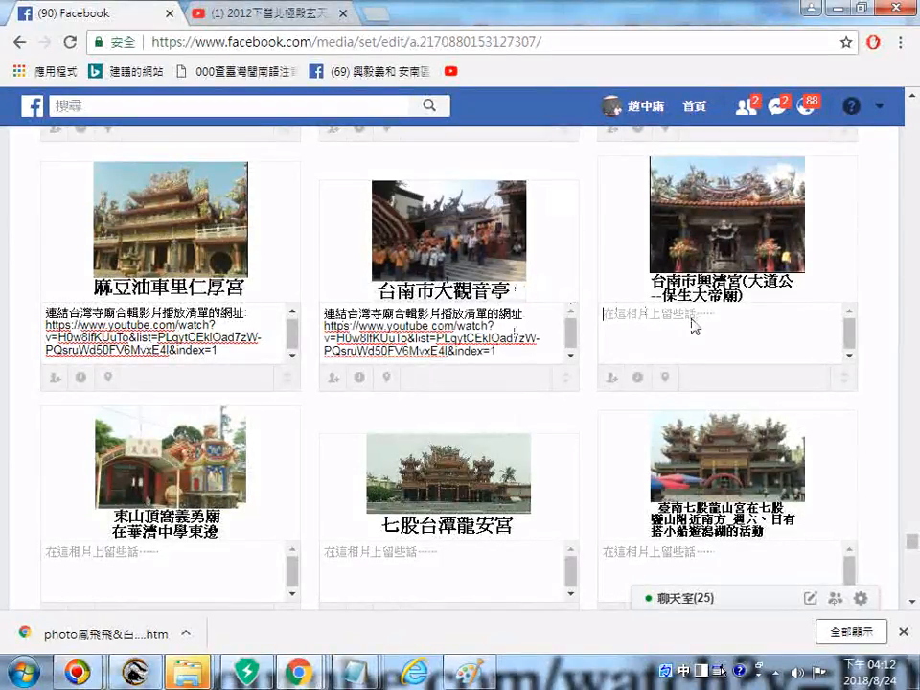
pyautogui.write('連結台灣寺廟合輯影片播放清單的網址: https://www.youtube.com/watch?v=H0w8lfKUuTo&list=PLqytCEklOad7zW-PQsruWd50FV6MvxE4l&index=1')
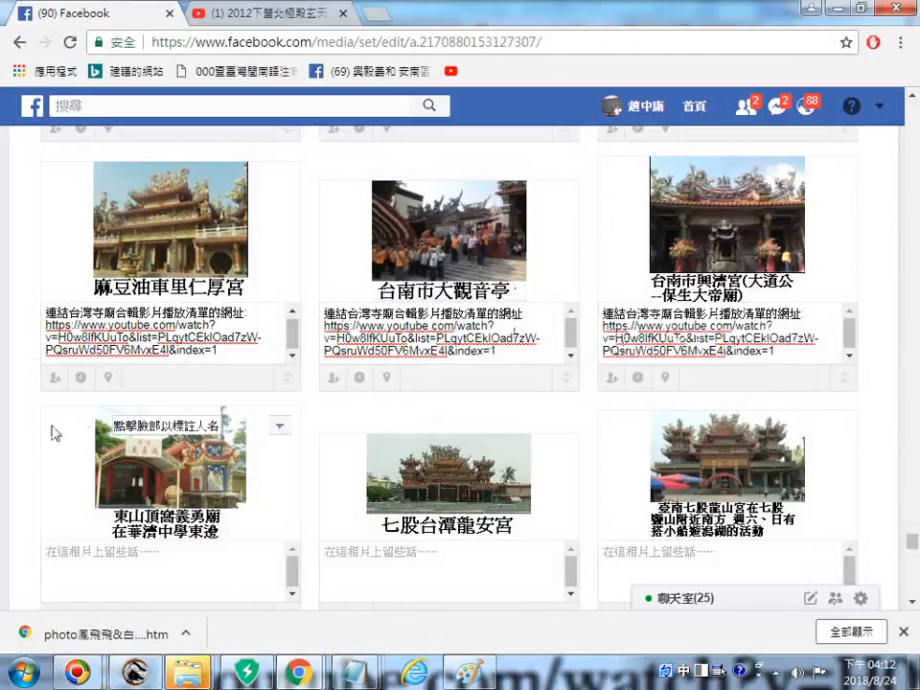
# Add the "連結台灣寺廟合輯影片播放清單的網址:" caption with the same YouTube playlist URL to the 東山頂窩義勇廟, 七股台潭龍安宮 and 臺南七股龍山宮 photos.
pyautogui.scroll(-1, 131, 558)
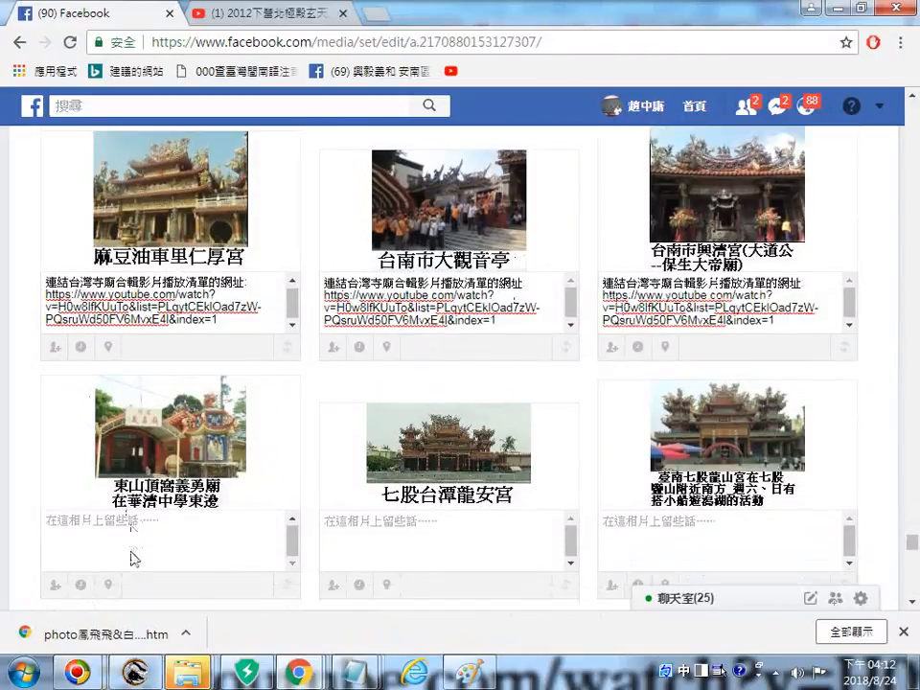
pyautogui.scroll(-3, 131, 557)
pyautogui.click(164, 402)
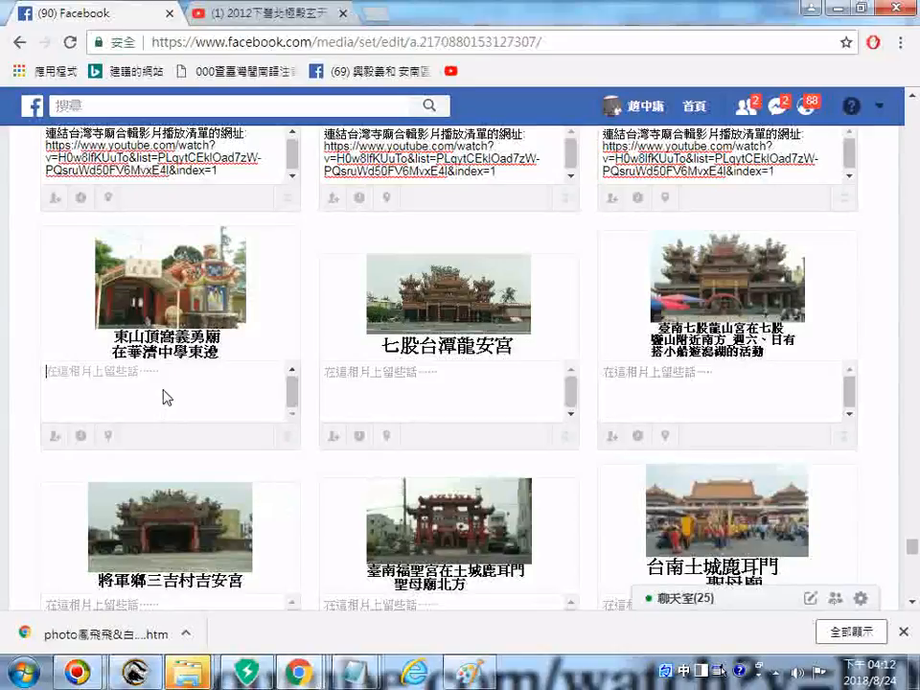
pyautogui.write('連結台灣寺廟合輯影片播放清單的網址: https://www.youtube.com/watch?v=H0w8lfKUuTo&list=PLqytCEklOad7zW-PQsruWd50FV6MvxE4I&index=1')
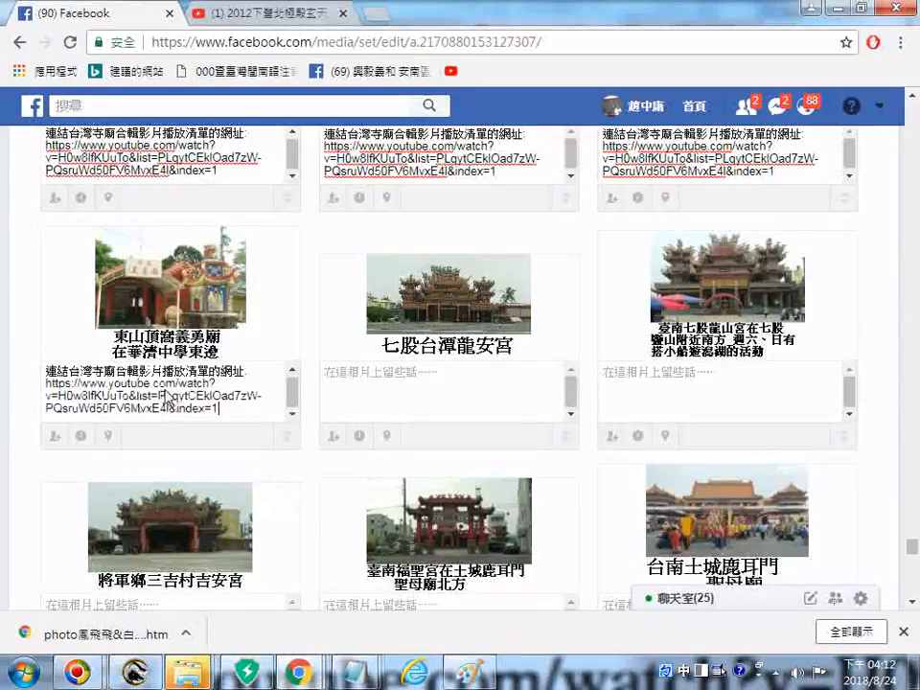
pyautogui.click(409, 374)
pyautogui.write('連結台灣寺廟合輯影片播放清單的網址: https://www.youtube.com/watch?v=H0w8lfKUuTo&list=PLqytCEklOad7zW-PQsruWd50FV6MvxE4l&index=1')
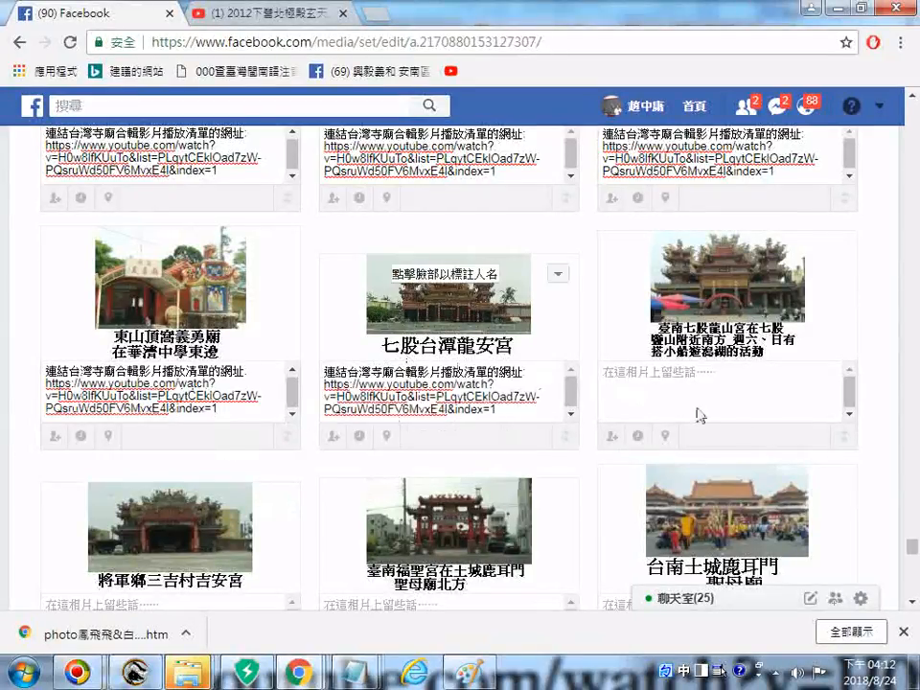
pyautogui.click(692, 378)
pyautogui.write('連結台灣寺廟合輯影片播放清單的網址: https://www.youtube.com/watch?v=H0w8lfKUuTo&list=PLqytCEklOad7zW-PQsruWd50FV6MvxE4l&index=1')
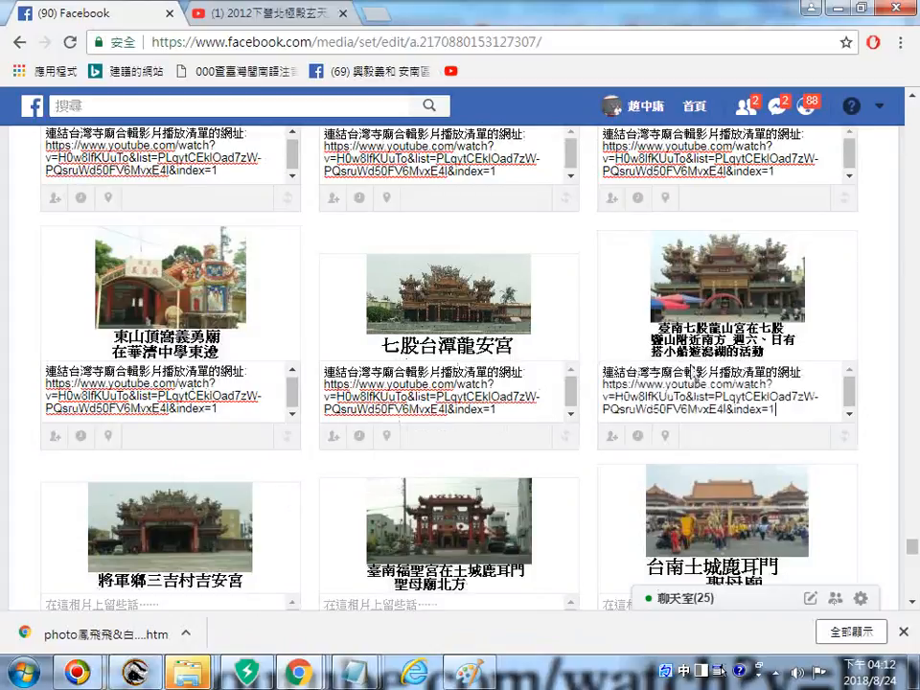
# Add the "連結台灣寺廟合輯影片播放清單的網址:" caption with the same YouTube playlist URL to the 將軍鄉三吉村吉安宮, 臺南福聖宮 and 台南土城鹿耳門聖母廟 photos.
pyautogui.scroll(-2, 543, 430)
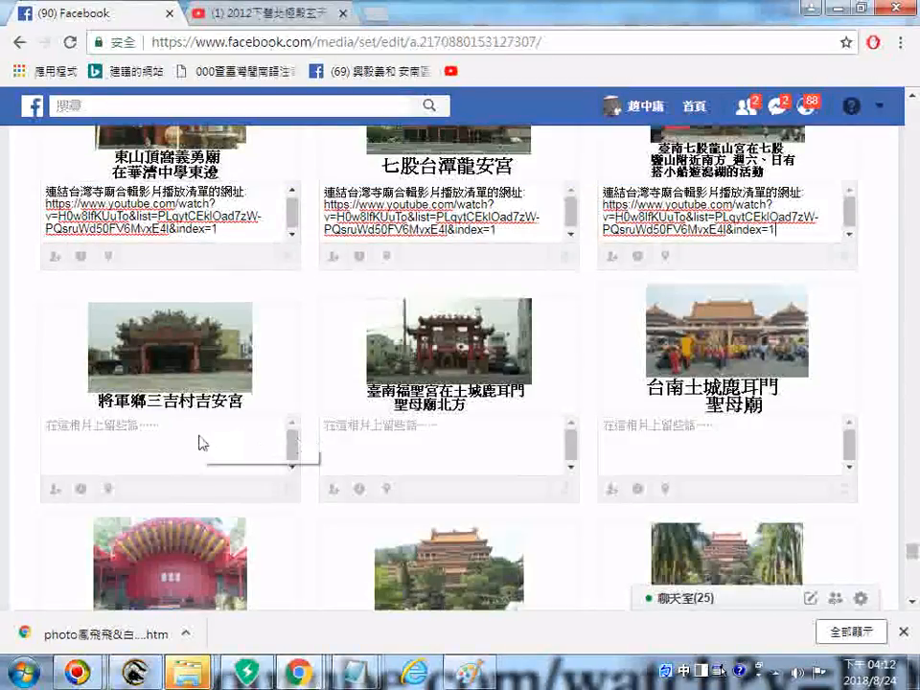
pyautogui.write('連結台灣寺廟合輯影片播放清單的網址: https://www.youtube.com/watch?v=H0w8lfKUuTo&list=PLqytCEklOad7zW-PQsruWd50FV6MvxE4l&index=1')
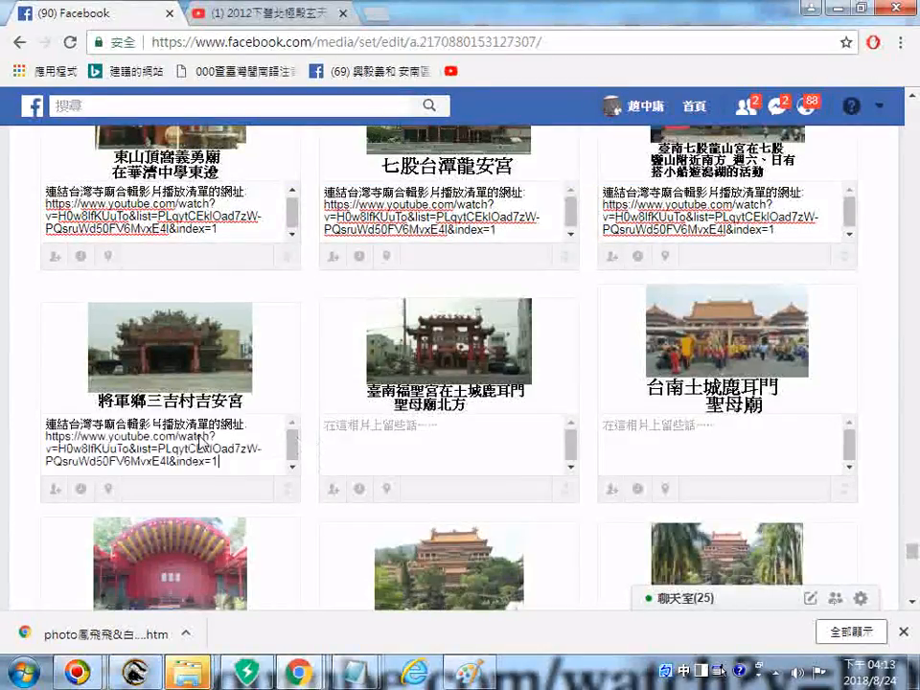
pyautogui.click(396, 434)
pyautogui.write('連結台灣寺廟合輯影片播放清單的網址: https://www.youtube.com/watch?v=H0w8lfKUuTo&list=PLqytCEklOad7zW-PQsruWd50FV6MvxE4l&index=1')
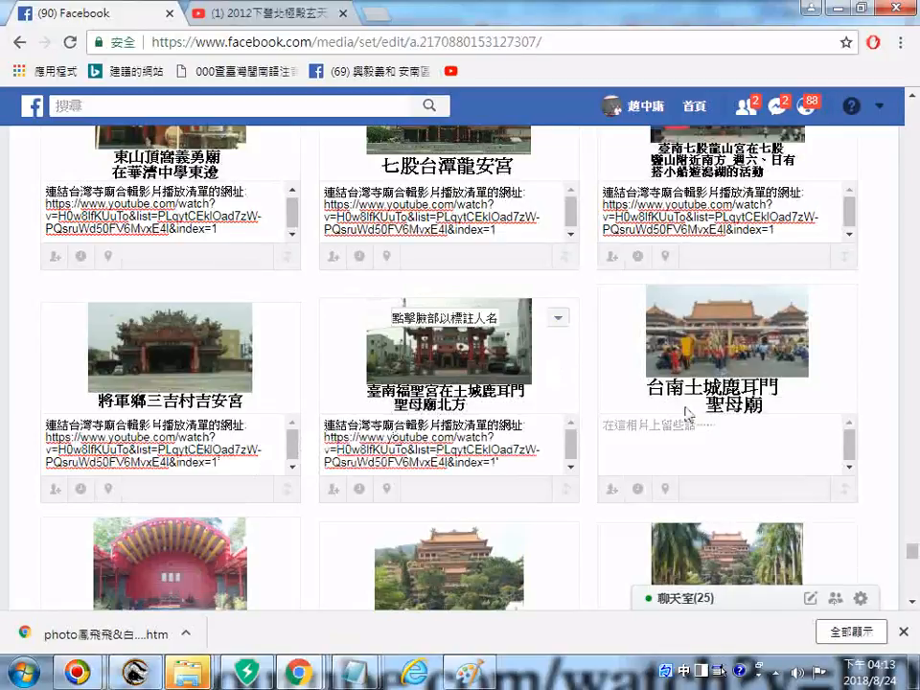
pyautogui.write('連結台灣寺廟合輯影片播放清單的網址: https://www.youtube.com/watch?v=H0w8lfKUuTo&list=PLqytCEklOad7zW-PQsruWd50FV6MvxE4l&index=1')
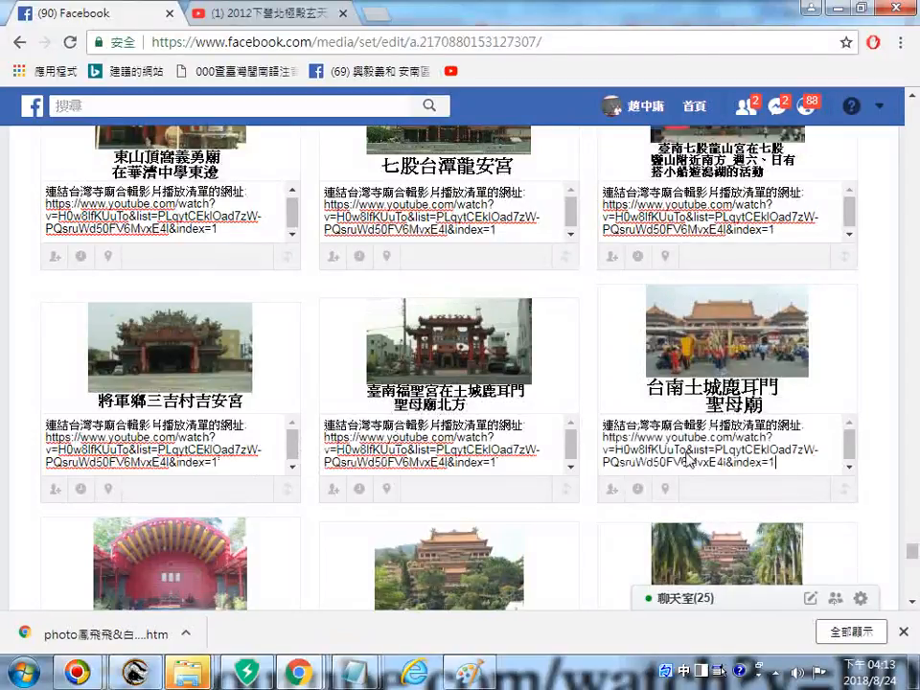
# Add the "連結台灣寺廟合輯影片播放清單的網址:" caption with the same YouTube playlist URL to the 南化道觀 photo and both 南化玉山寶光聖堂 photos.
pyautogui.scroll(-2, 257, 526)
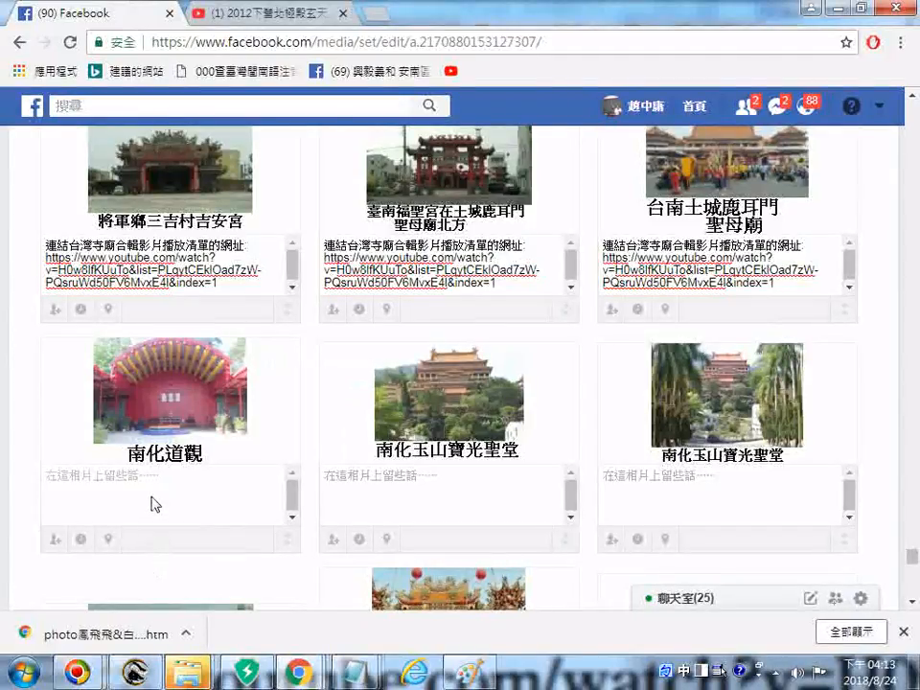
pyautogui.click(153, 505)
pyautogui.write('連結台灣寺廟合輯影片播放清單的網址: https://www.youtube.com/watch?v=H0w8lfKUuTo&list=PLqytCEklOad7zW-PQsruWd50FV6MvxE4I&index=1')
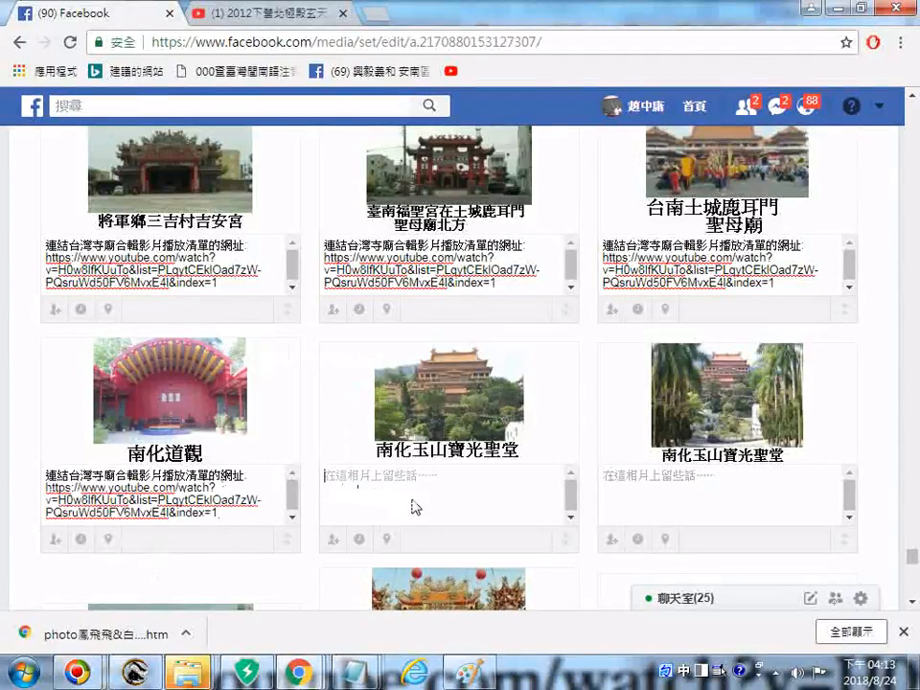
pyautogui.write('連結台灣寺廟合輯影片播放清單的網址: https://www.youtube.com/watch?v=H0w8lfKUuTo&list=PLqytCEklOad7zW-PQsruWd50FV6MvxE4l&index=1')
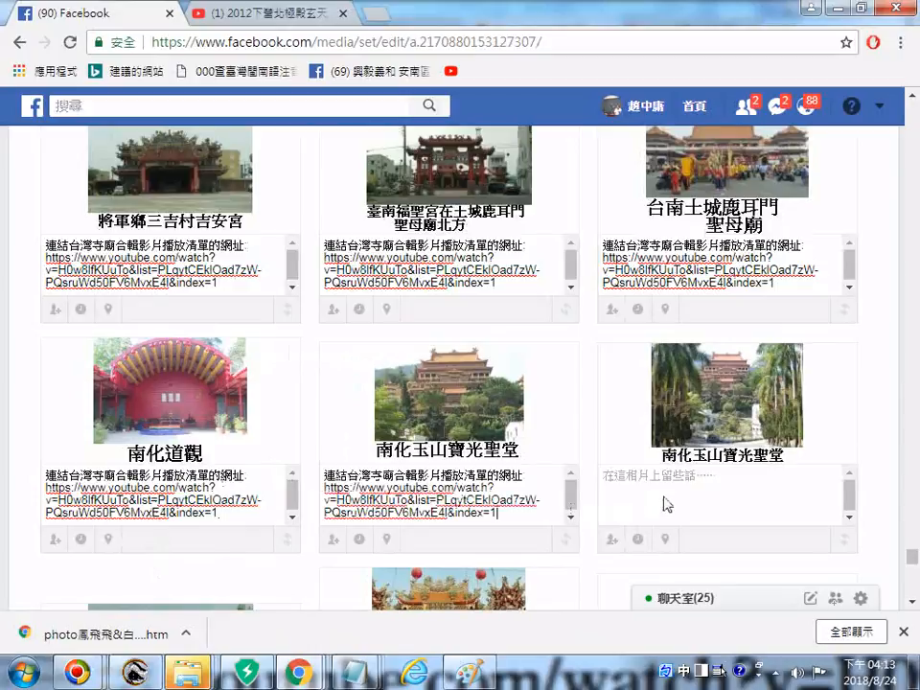
pyautogui.write('連結台灣寺廟合輯影片播放清單的網址: https://www.youtube.com/watch?v=H0w8lfKUuTo&list=PLqytCEklOad7zW-PQsruWd50FV6MvxE4l&index=1')
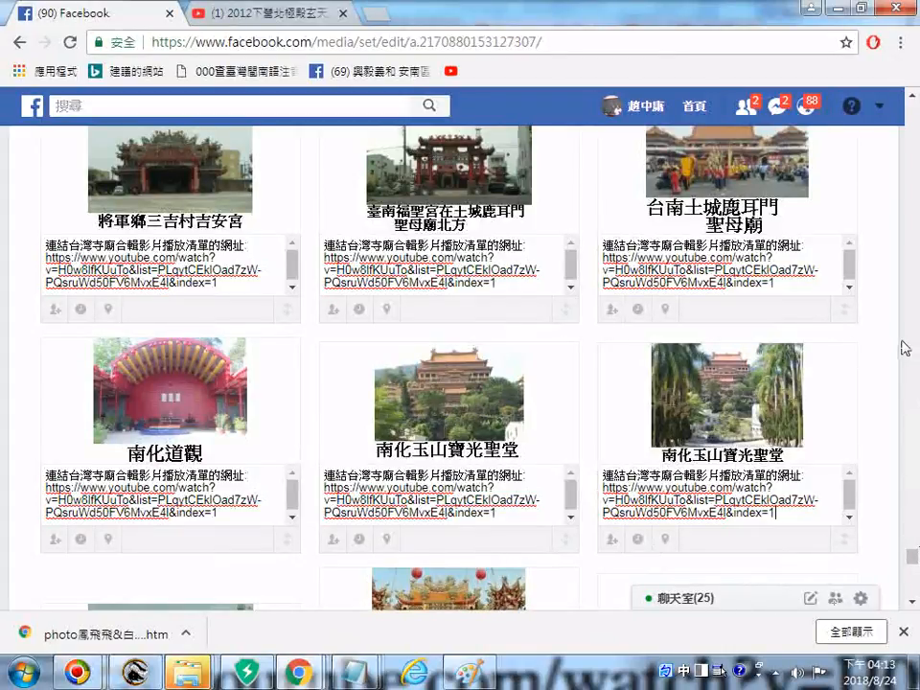
# Capture the album page showing the two captioned rows from 將軍鄉三吉村吉安宮 to 南化玉山寶光聖堂, and paste the screenshot into a blank 小畫家 (Paint) canvas.
pyautogui.click(913, 100)
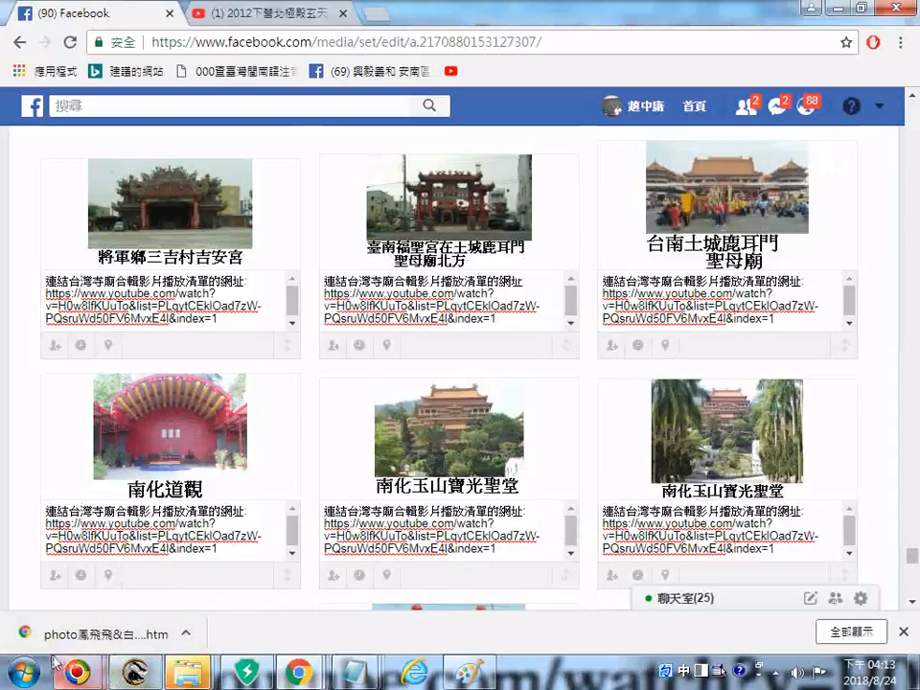
pyautogui.click(25, 671)
pyautogui.click(68, 147)
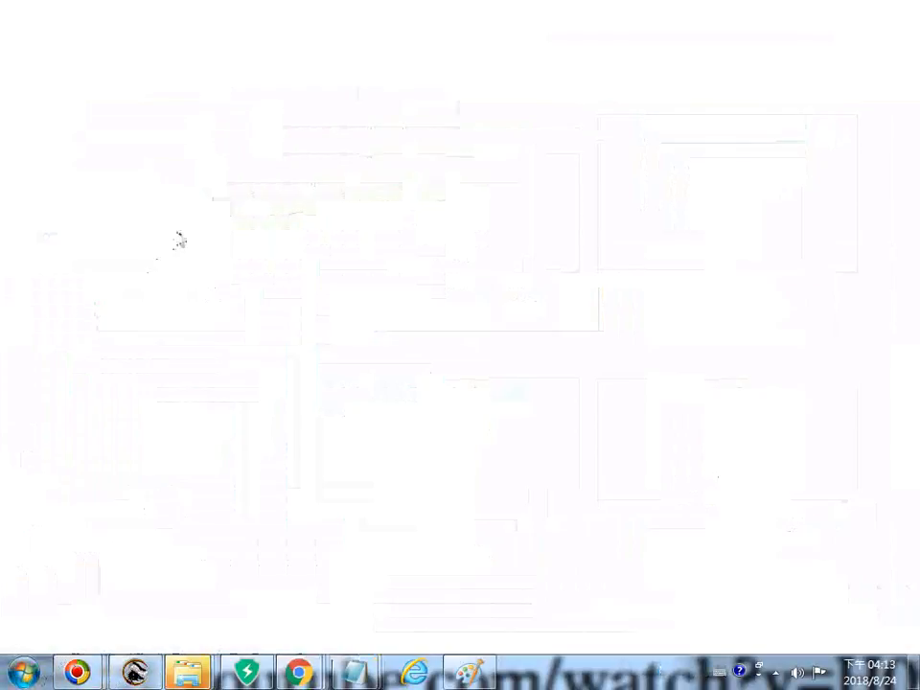
pyautogui.click(29, 101)
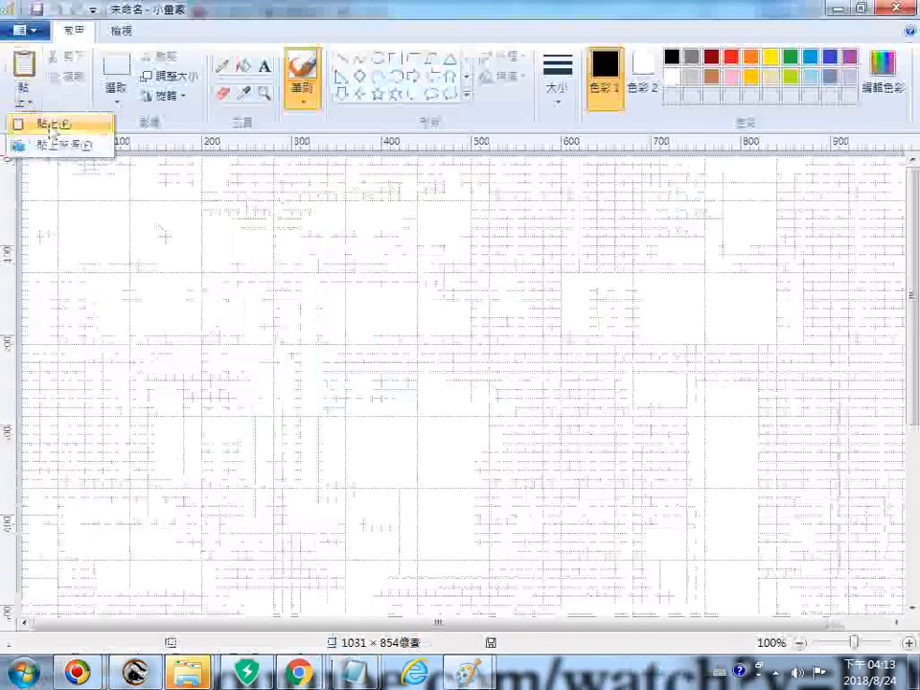
pyautogui.click(50, 125)
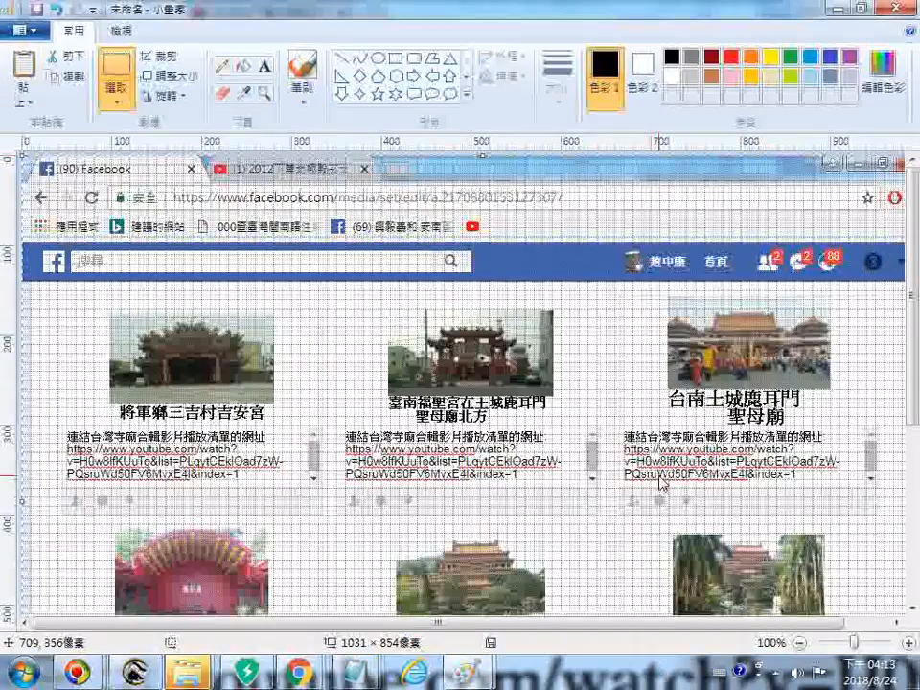
pyautogui.scroll(-5, 659, 484)
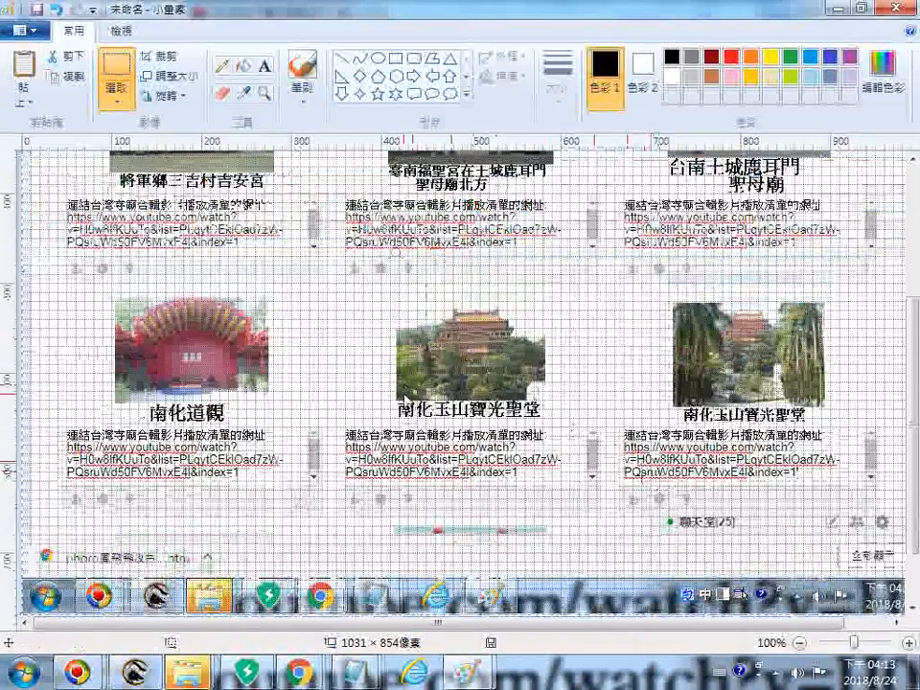
# Switch from Paint to the Facebook album editing page in Chrome and go to the uncaptioned row starting with 南陽聖堂修道院.
pyautogui.scroll(3, 460, 384)
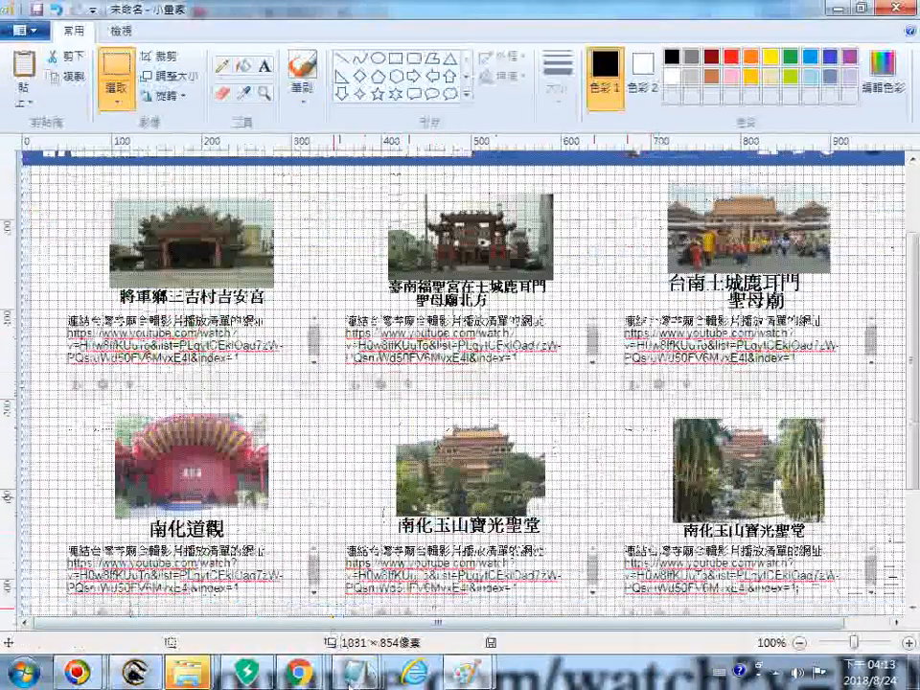
pyautogui.moveTo(314, 676)
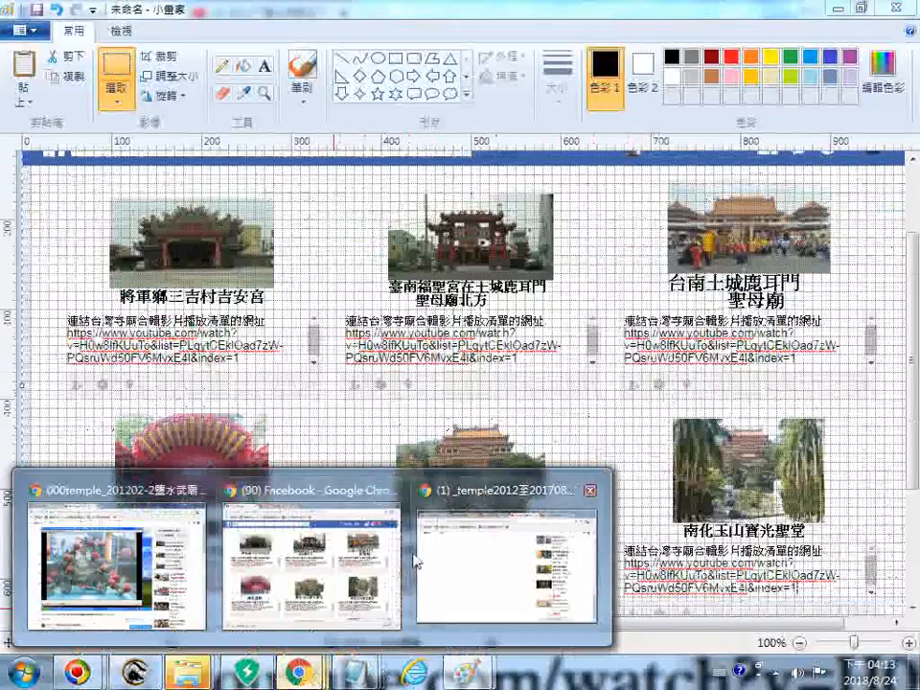
pyautogui.click(304, 518)
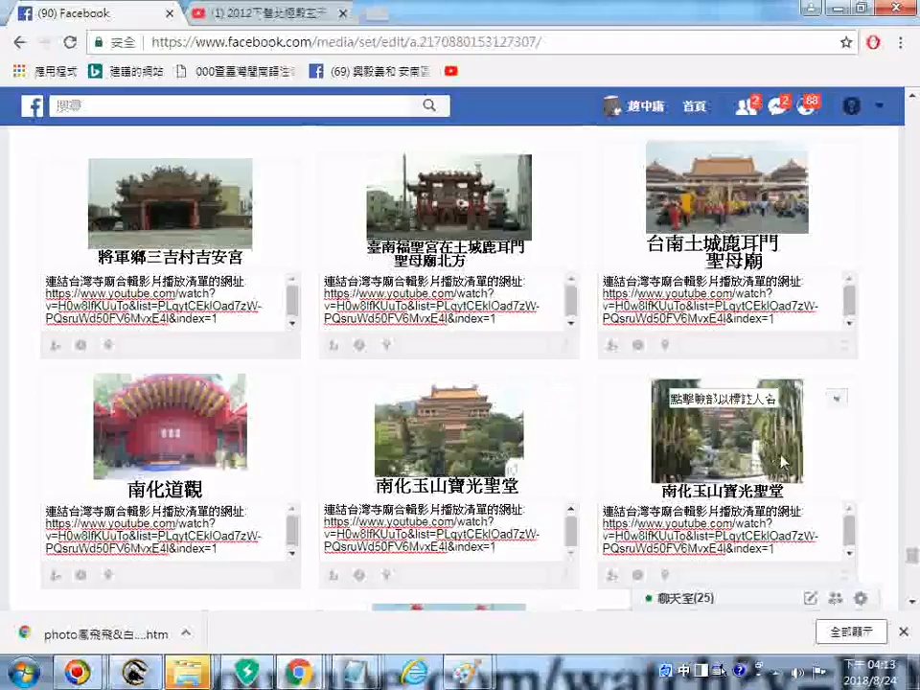
pyautogui.scroll(-5, 811, 469)
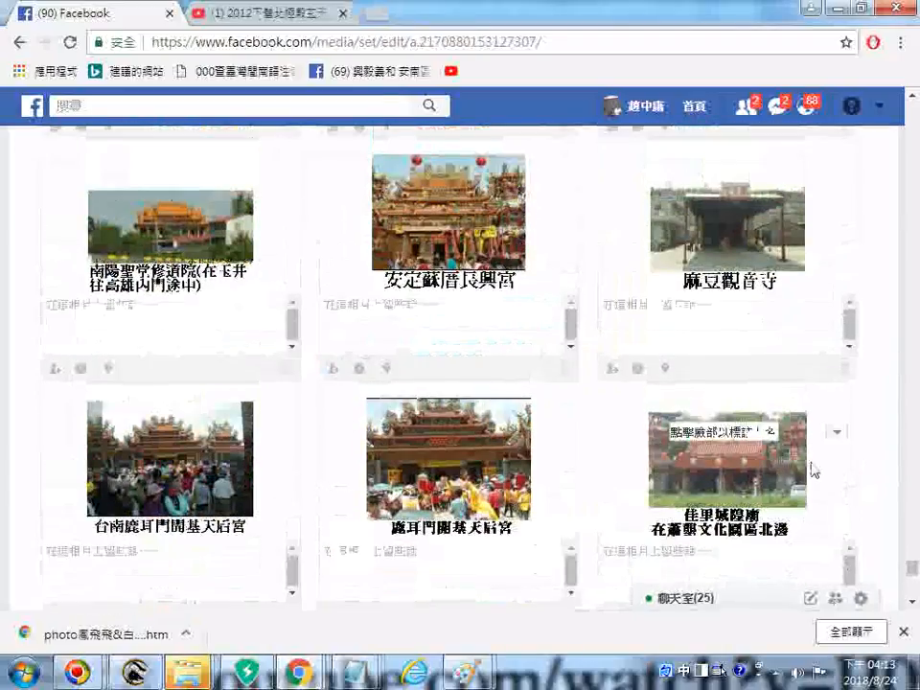
pyautogui.scroll(2, 811, 469)
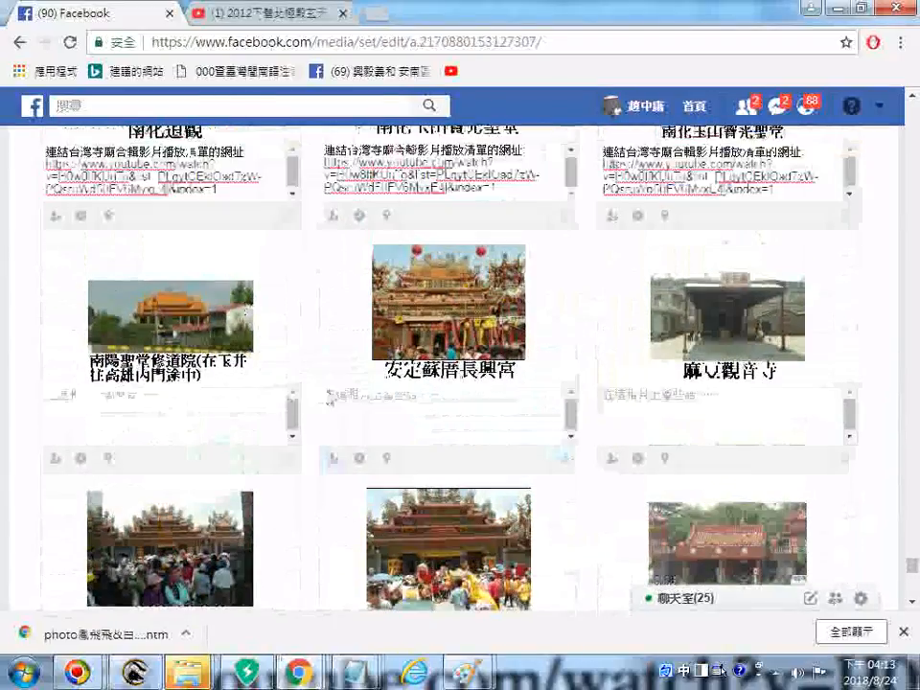
# Try to paste the playlist caption on the 南陽聖堂修道院 photo.
pyautogui.rightClick(173, 422)
pyautogui.click(226, 257)
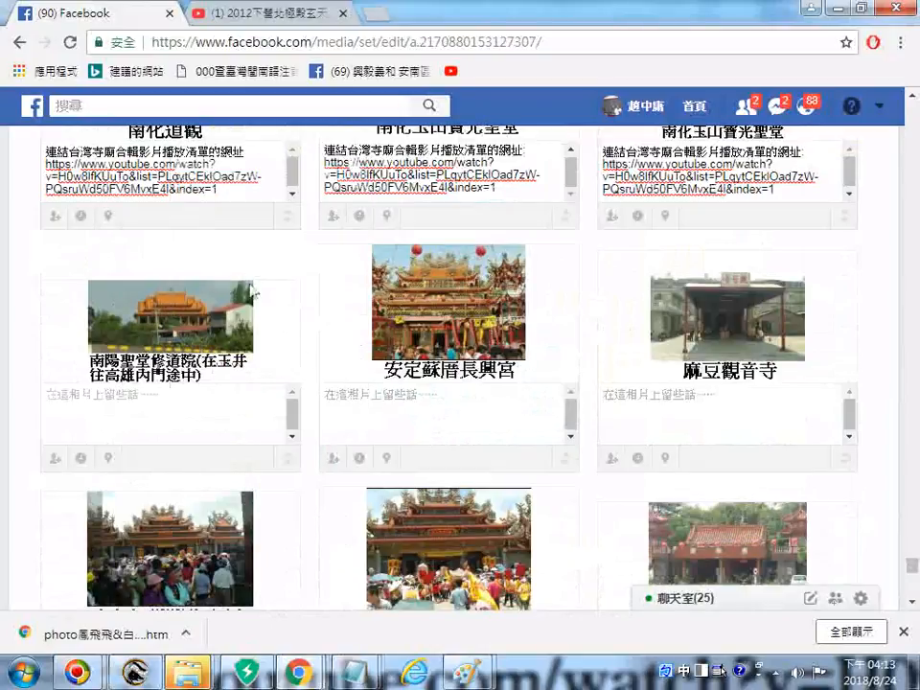
pyautogui.scroll(-1, 309, 397)
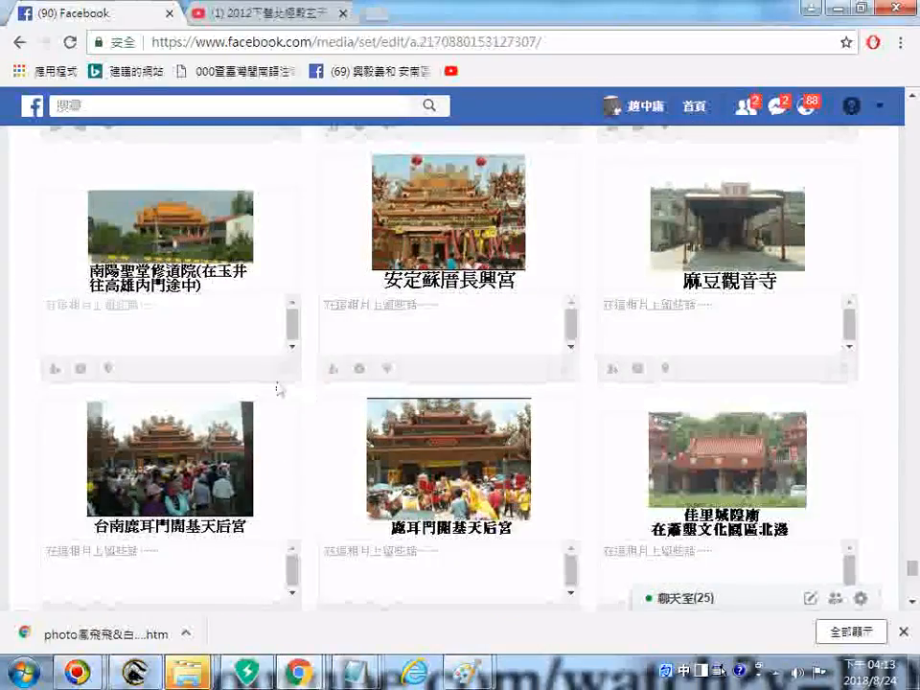
pyautogui.rightClick(201, 331)
pyautogui.click(263, 433)
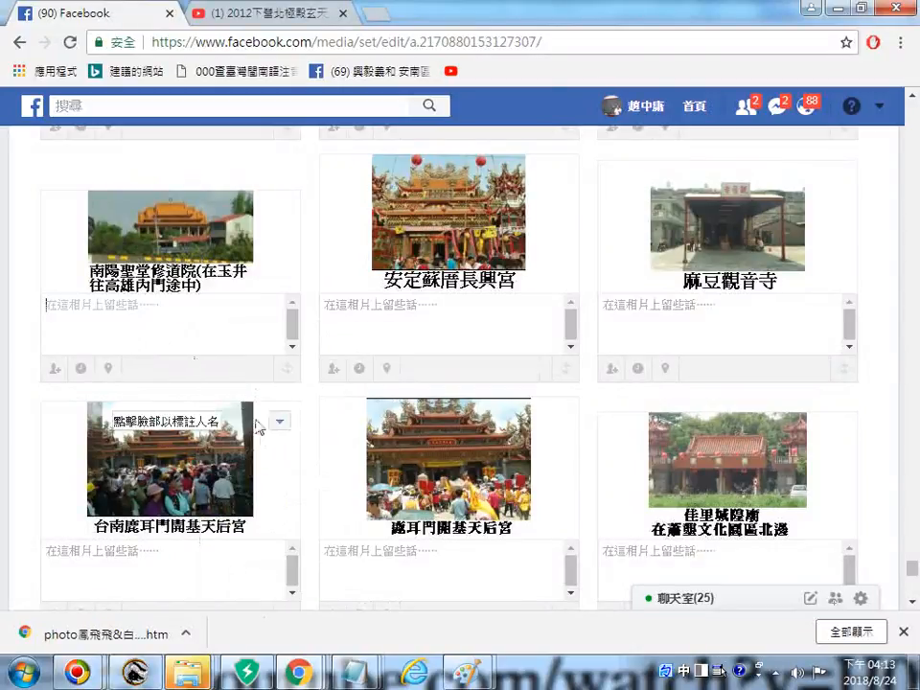
# Copy the full "連結台灣寺廟合輯影片播放清單的網址:" caption with its YouTube URL from the 南化道觀 photo and paste it on the 南陽聖堂修道院 photo.
pyautogui.scroll(1, 264, 373)
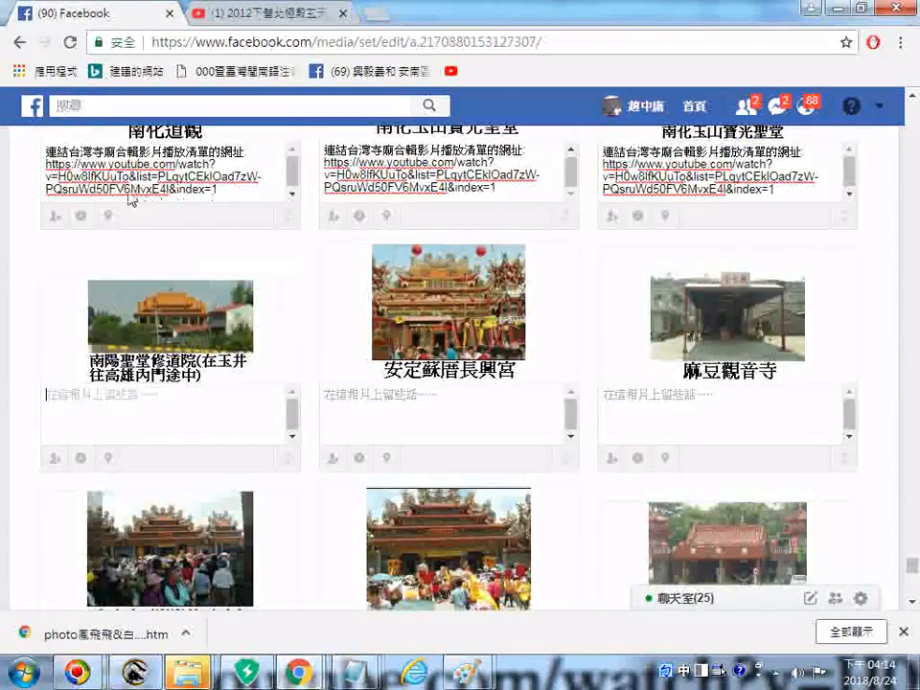
pyautogui.moveTo(132, 196); pyautogui.dragTo(37, 150)
pyautogui.hotkey('ctrl', 'c')
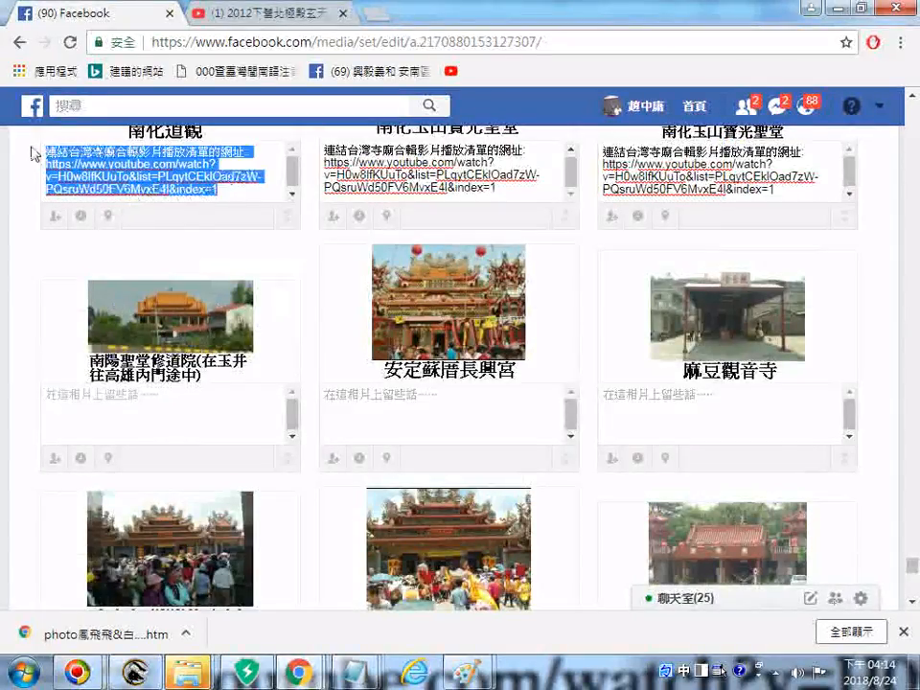
pyautogui.rightClick(182, 182)
pyautogui.click(251, 212)
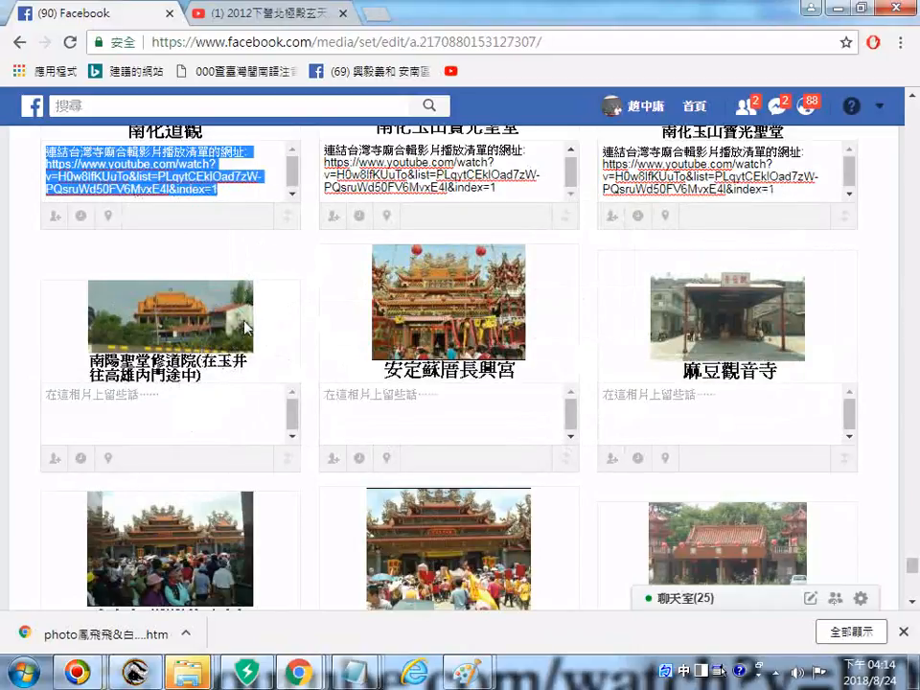
pyautogui.rightClick(188, 414)
pyautogui.click(235, 249)
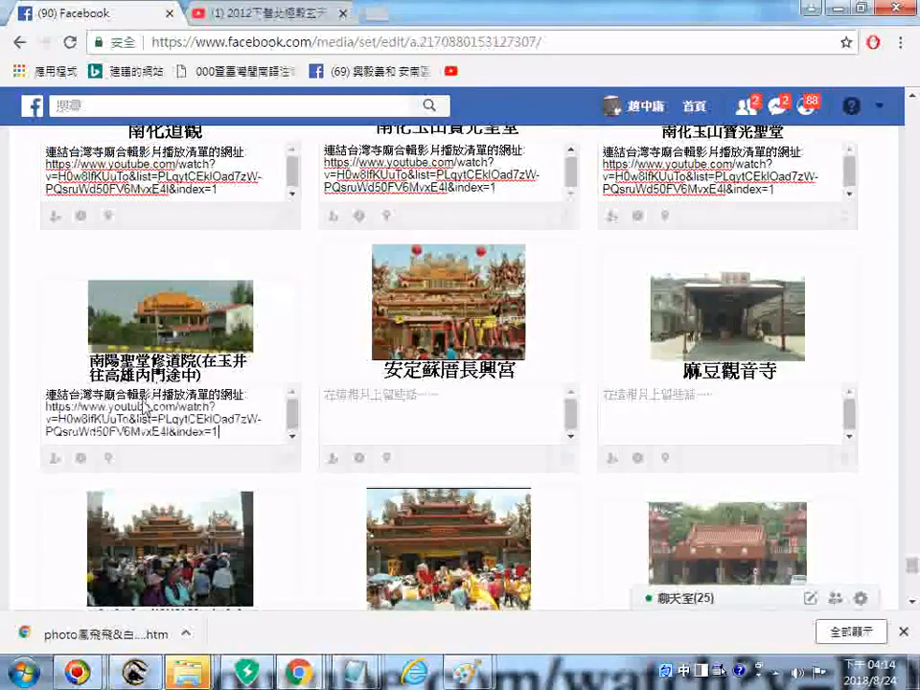
# Add the "連結台灣寺廟合輯影片播放清單的網址:" caption with the same YouTube playlist URL to the 安定蘇厝長興宮 and 麻豆觀音寺 photos.
pyautogui.click(382, 422)
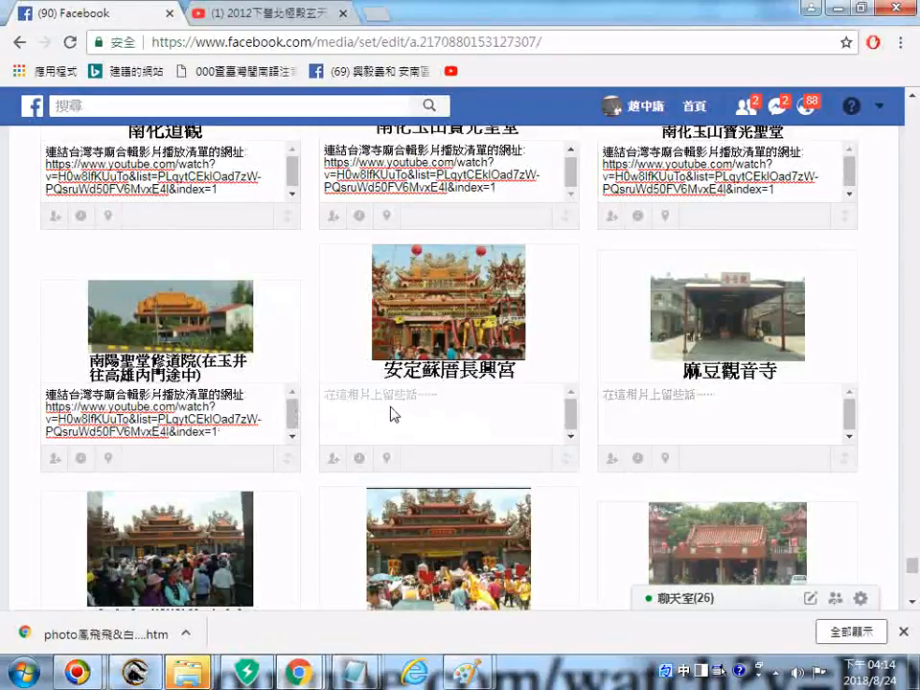
pyautogui.rightClick(392, 412)
pyautogui.click(438, 239)
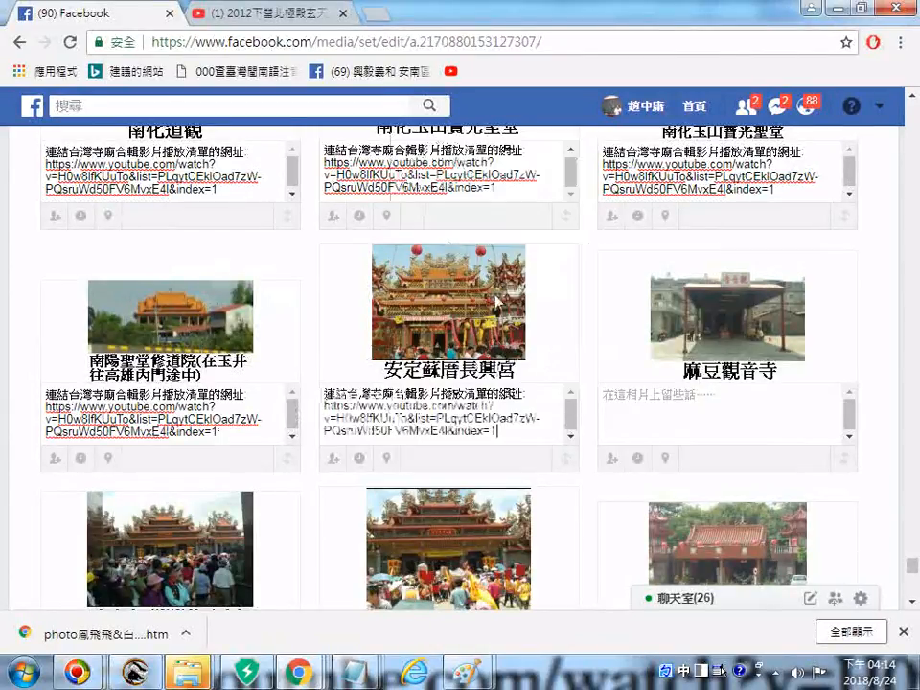
pyautogui.click(663, 422)
pyautogui.rightClick(663, 420)
pyautogui.click(735, 255)
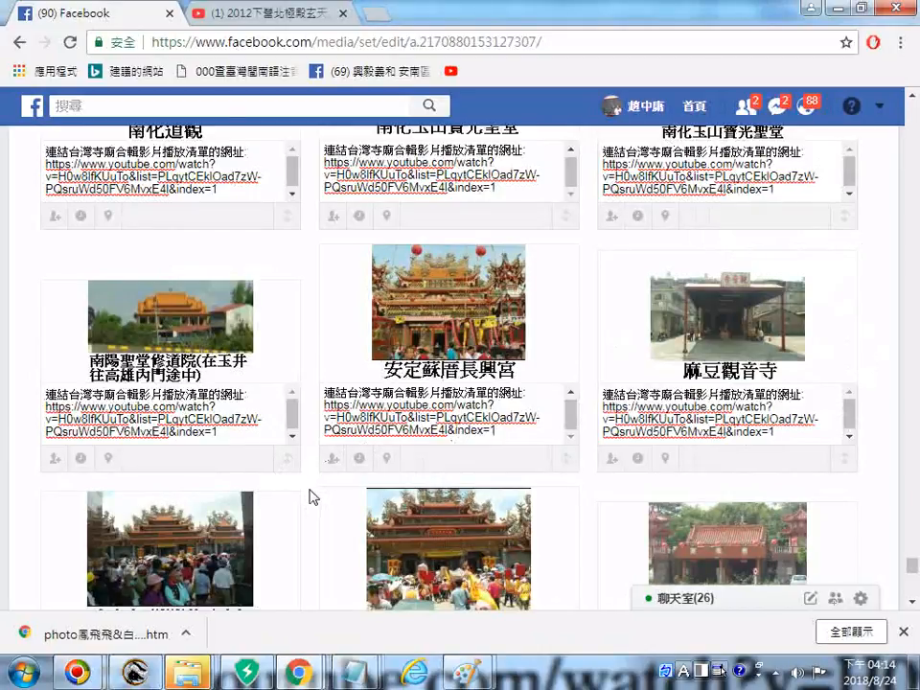
# Add the "連結台灣寺廟合輯影片播放清單的網址:" caption with the same YouTube playlist URL to the 台南鹿耳門開基天后宮, 鹿耳門開基天后宮 and 佳里城隍廟 photos.
pyautogui.scroll(-3, 309, 491)
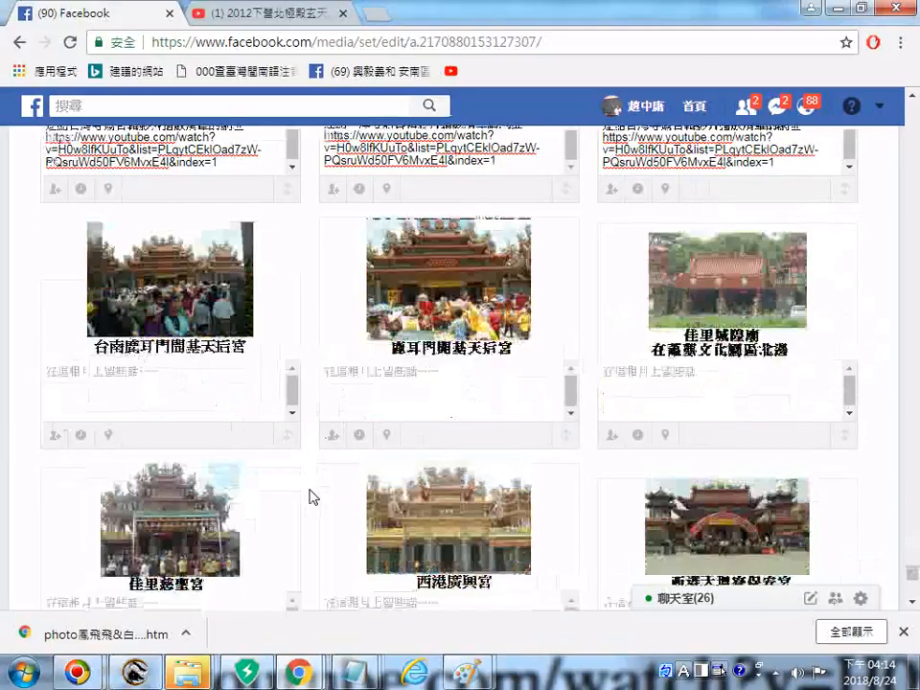
pyautogui.rightClick(168, 389)
pyautogui.click(240, 489)
pyautogui.click(403, 398)
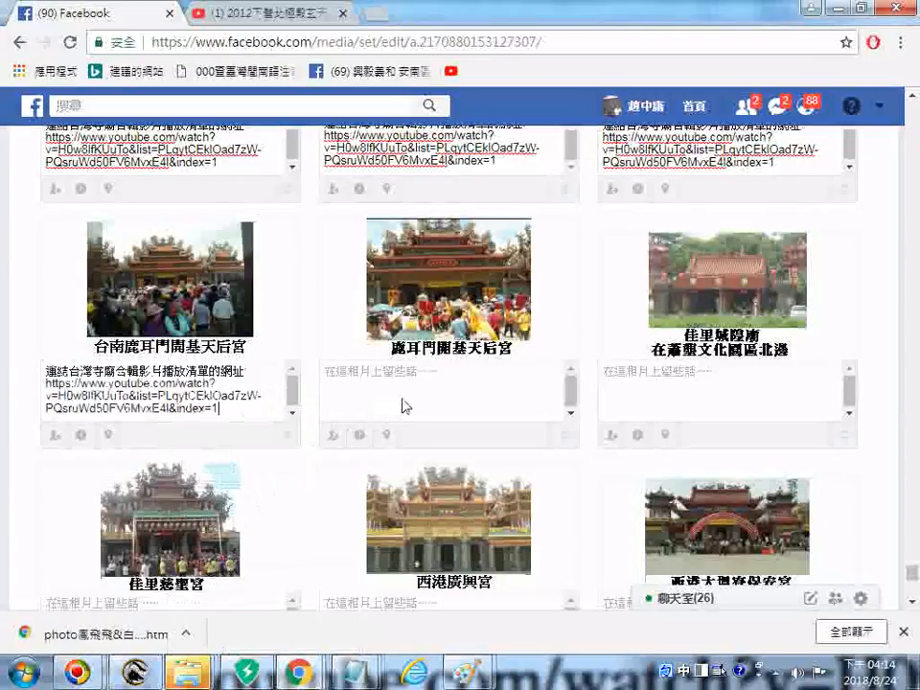
pyautogui.rightClick(410, 385)
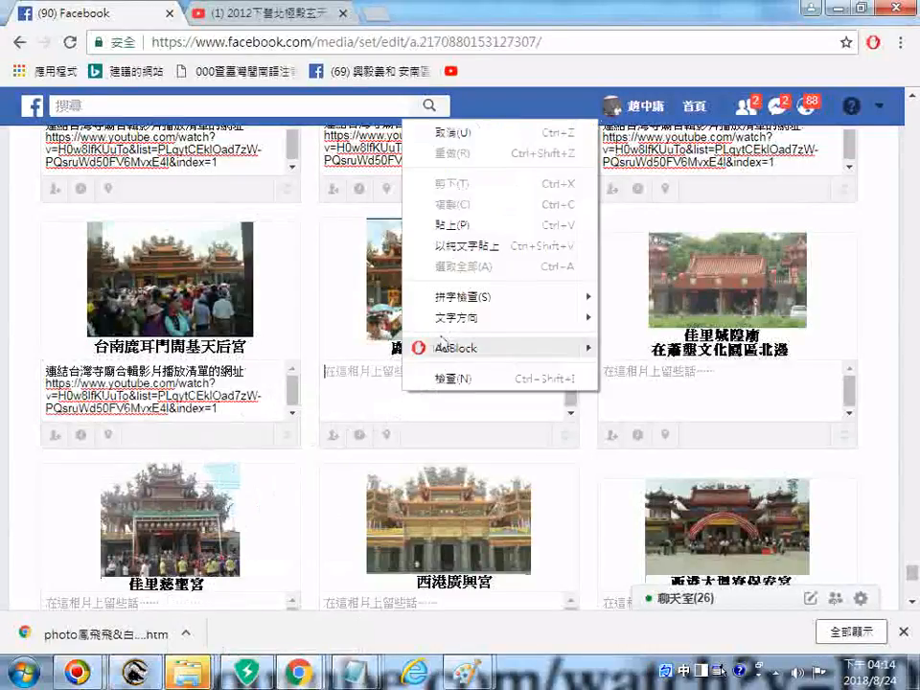
pyautogui.click(469, 230)
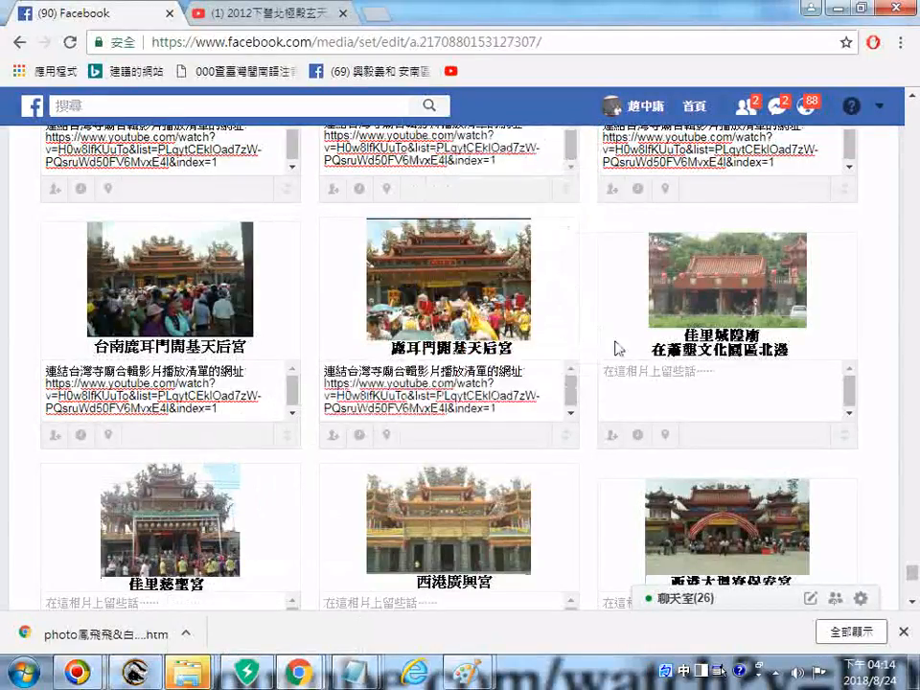
pyautogui.rightClick(700, 392)
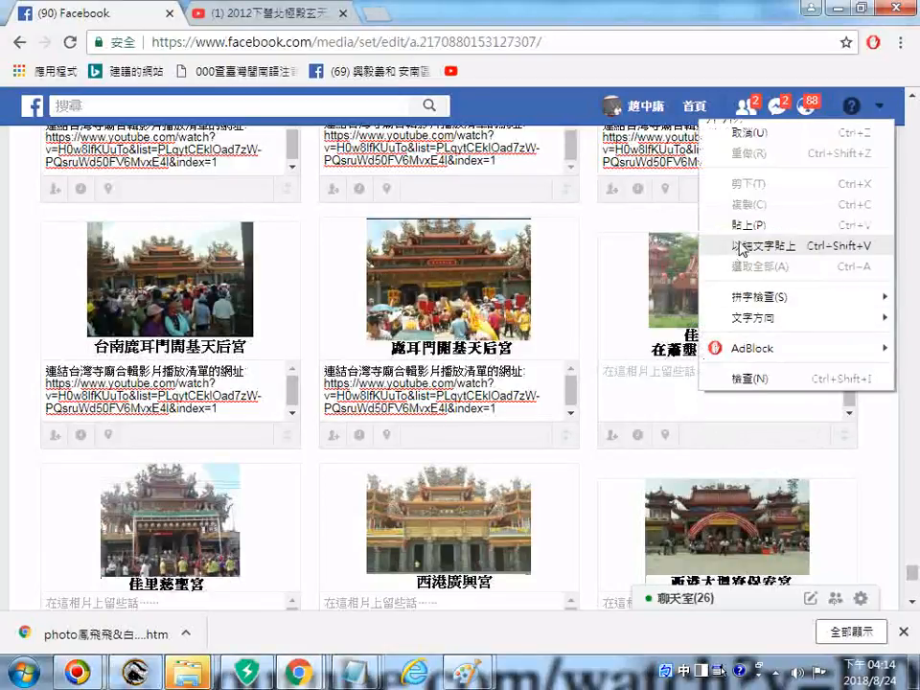
pyautogui.click(754, 230)
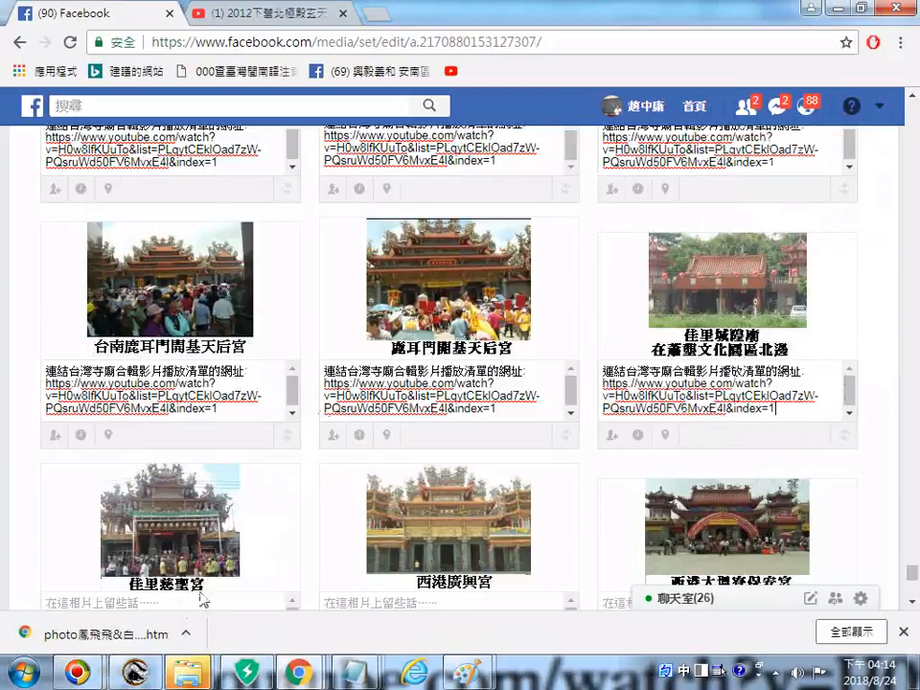
# Add the "連結台灣寺廟合輯影片播放清單的網址:" caption with the same YouTube playlist URL to the 佳里慈聖宮, 西港廣興宮 and 西港大塭寮保安宮 photos.
pyautogui.scroll(-1, 338, 530)
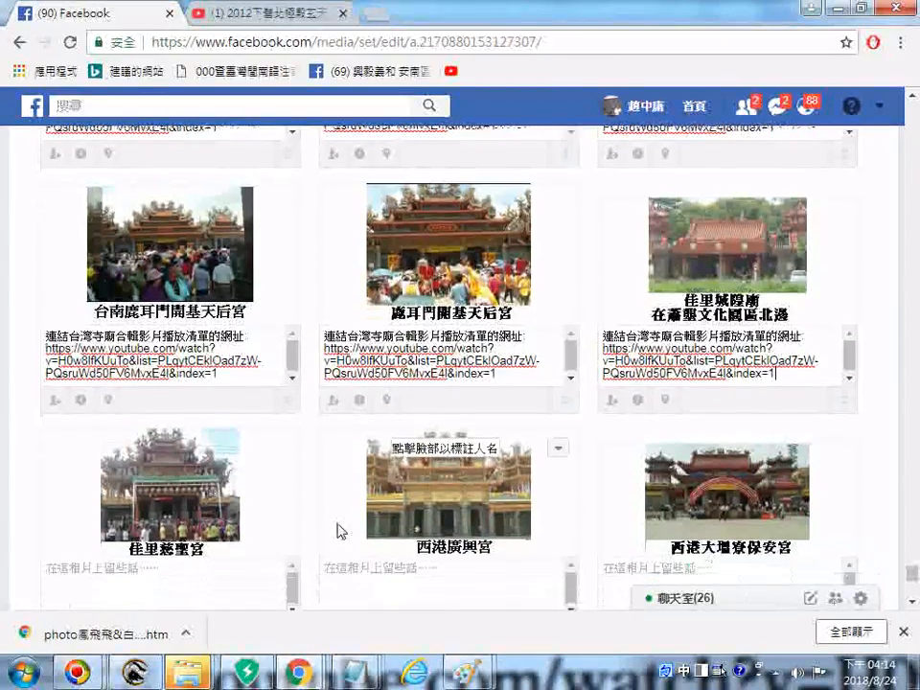
pyautogui.scroll(-1, 338, 530)
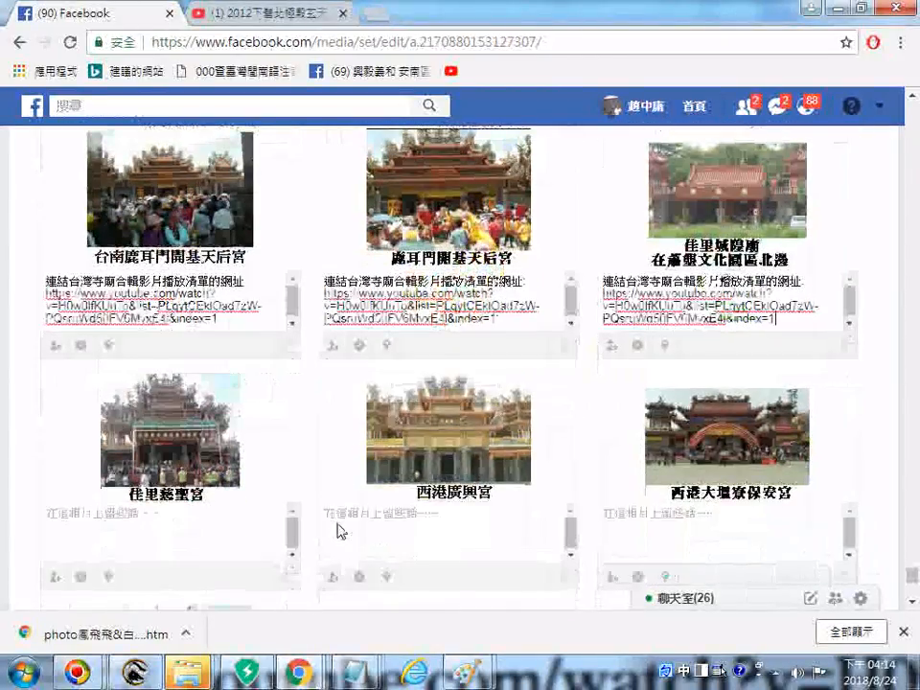
pyautogui.rightClick(149, 540)
pyautogui.click(133, 537)
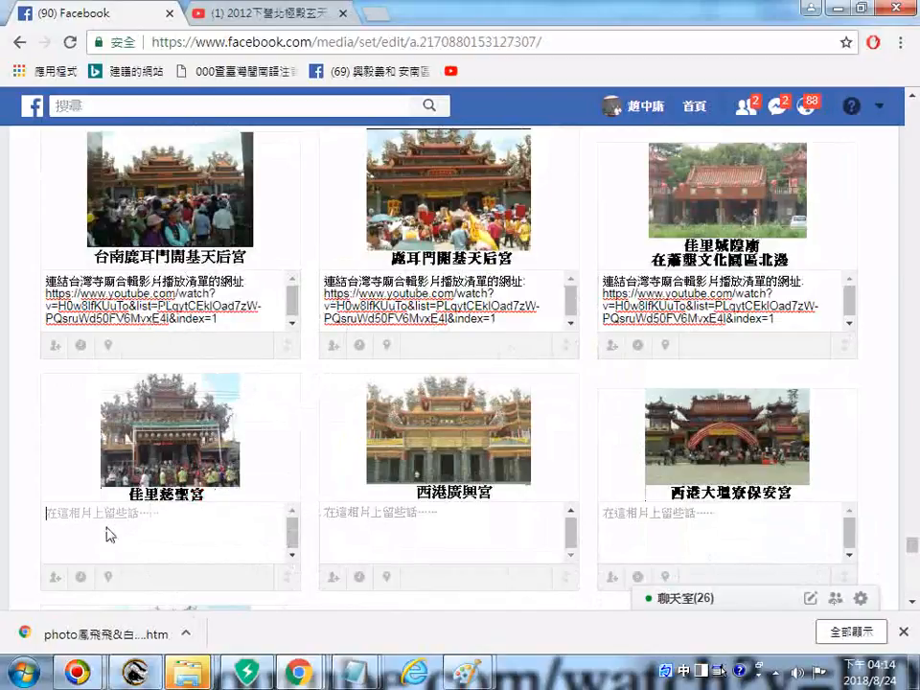
pyautogui.rightClick(105, 520)
pyautogui.click(206, 353)
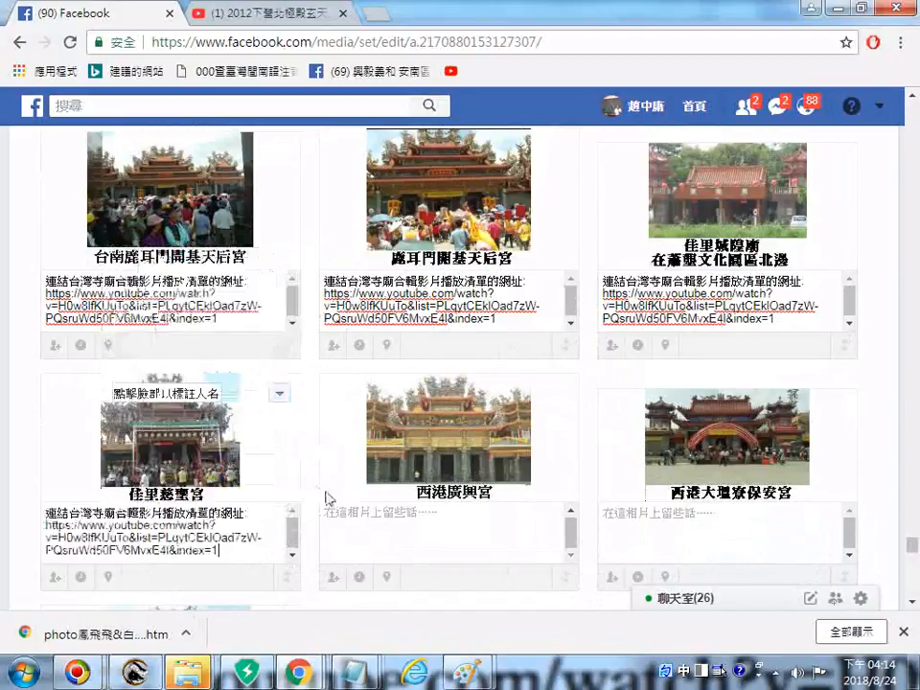
pyautogui.rightClick(422, 532)
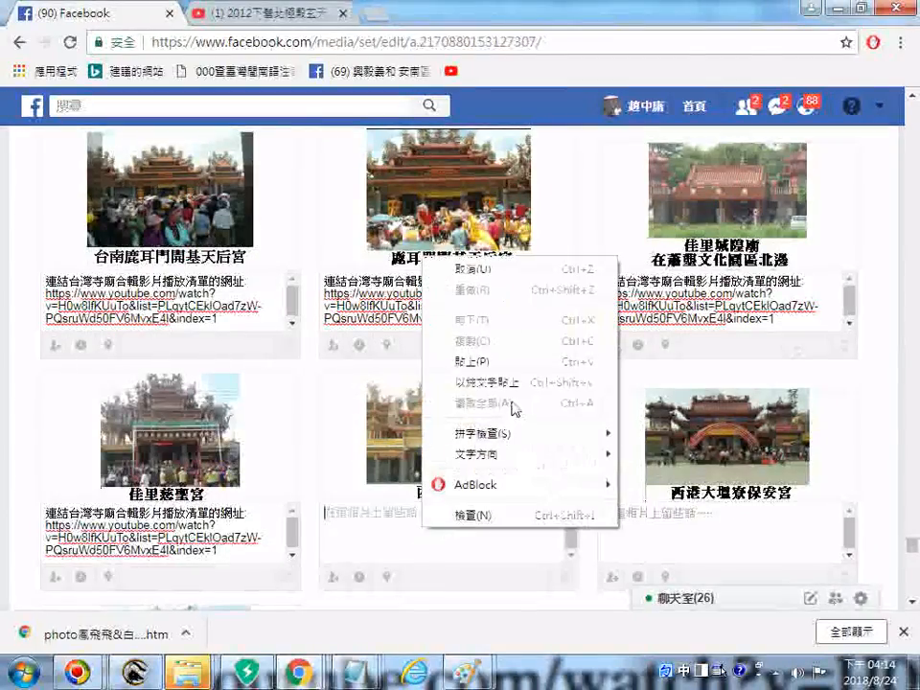
pyautogui.click(496, 368)
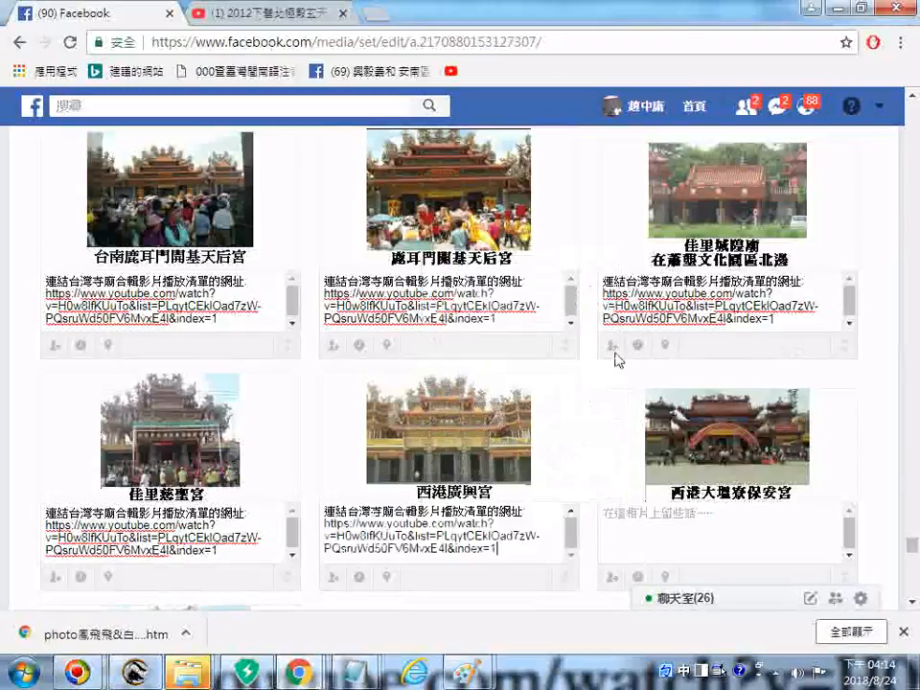
pyautogui.rightClick(699, 539)
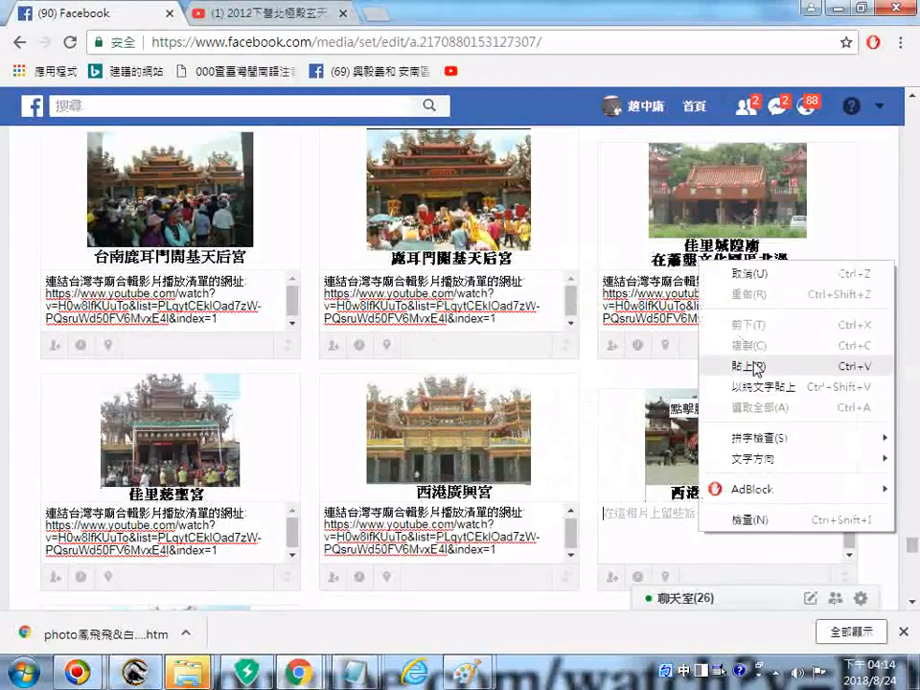
pyautogui.click(756, 362)
# Capture the album page showing the two captioned rows from 南陽聖堂修道院 to 佳里城隍廟, and paste the screenshot into a blank 小畫家 (Paint) canvas.
pyautogui.scroll(3, 579, 228)
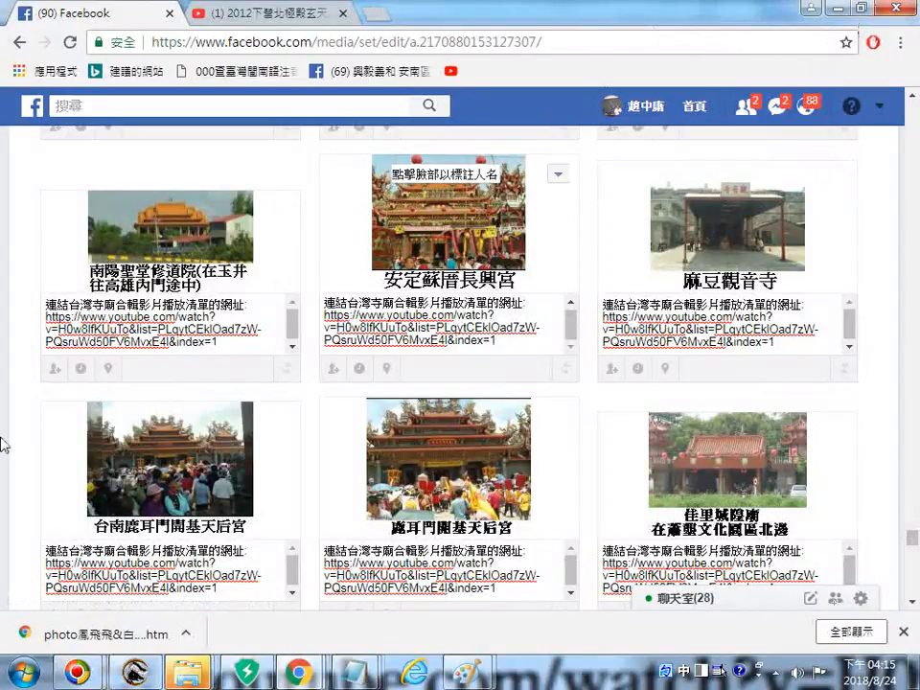
pyautogui.click(21, 671)
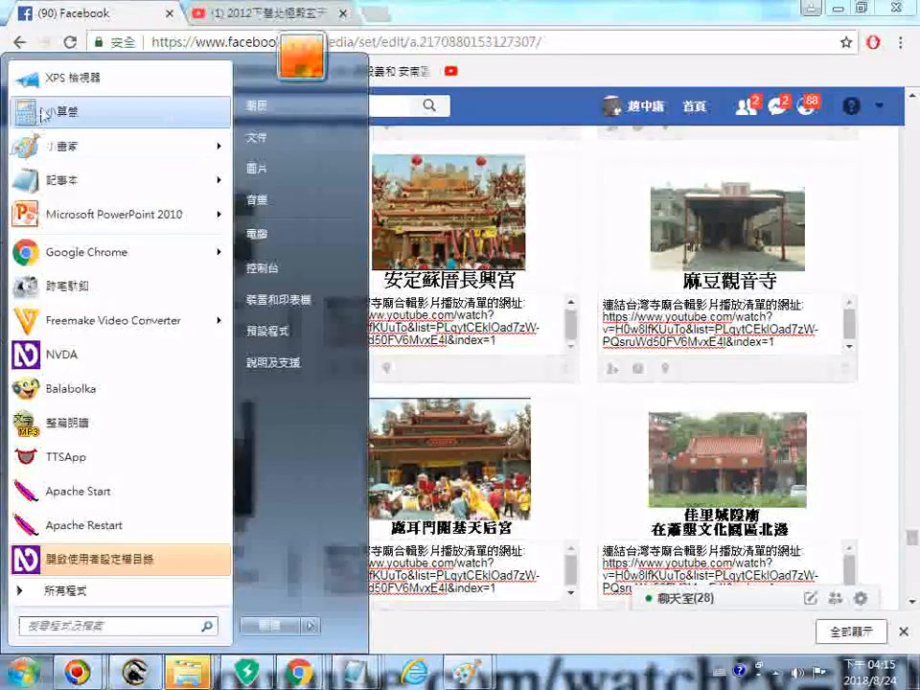
pyautogui.click(85, 148)
pyautogui.click(29, 108)
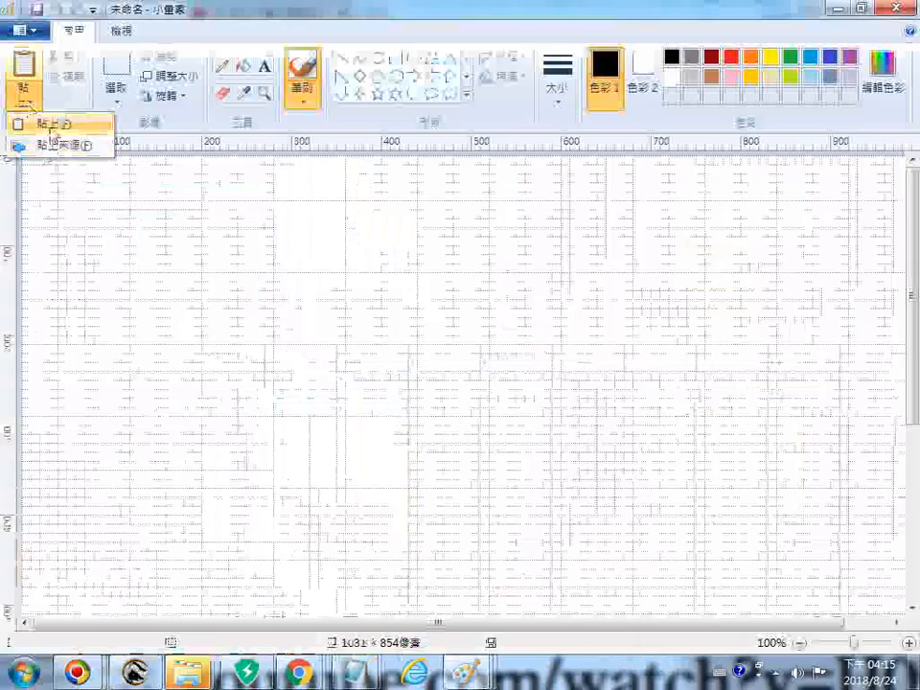
pyautogui.click(105, 129)
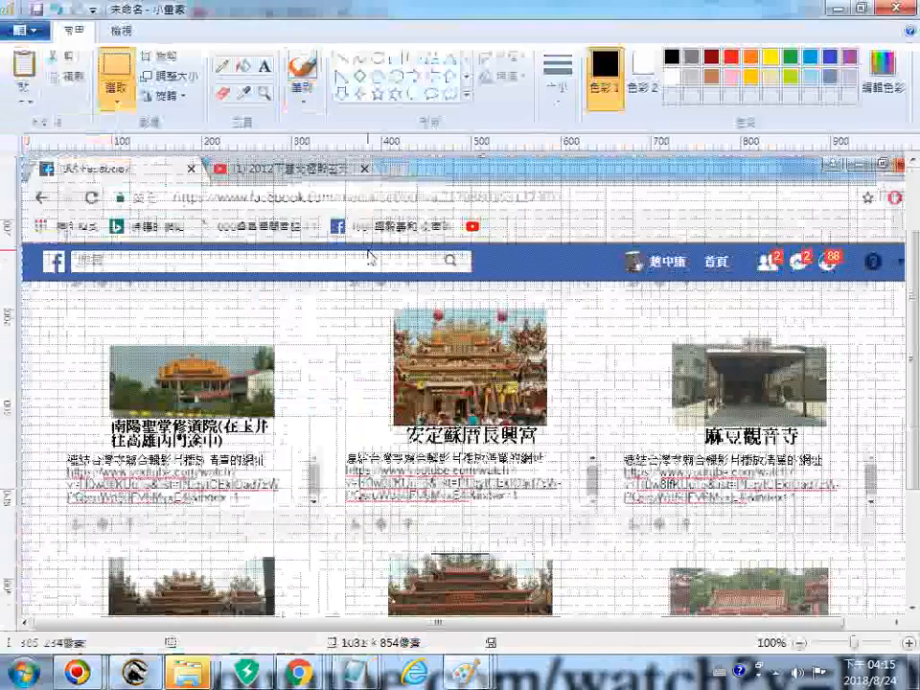
pyautogui.scroll(-5, 369, 257)
# Switch from Paint to the Facebook album in Chrome and go to the uncaptioned row starting with 安定管寮聖安宮.
pyautogui.moveTo(297, 671)
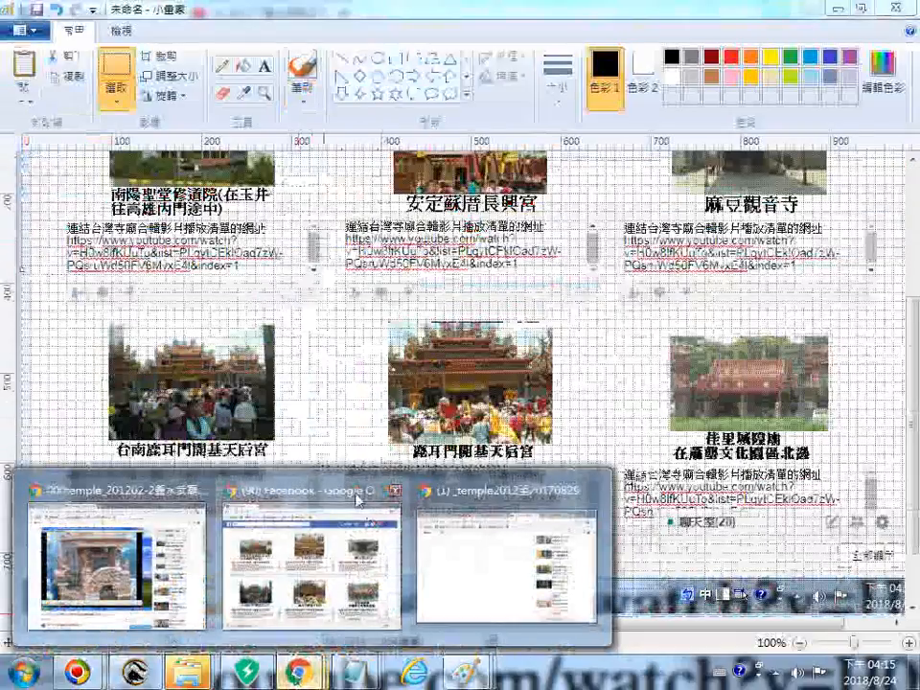
pyautogui.click(355, 496)
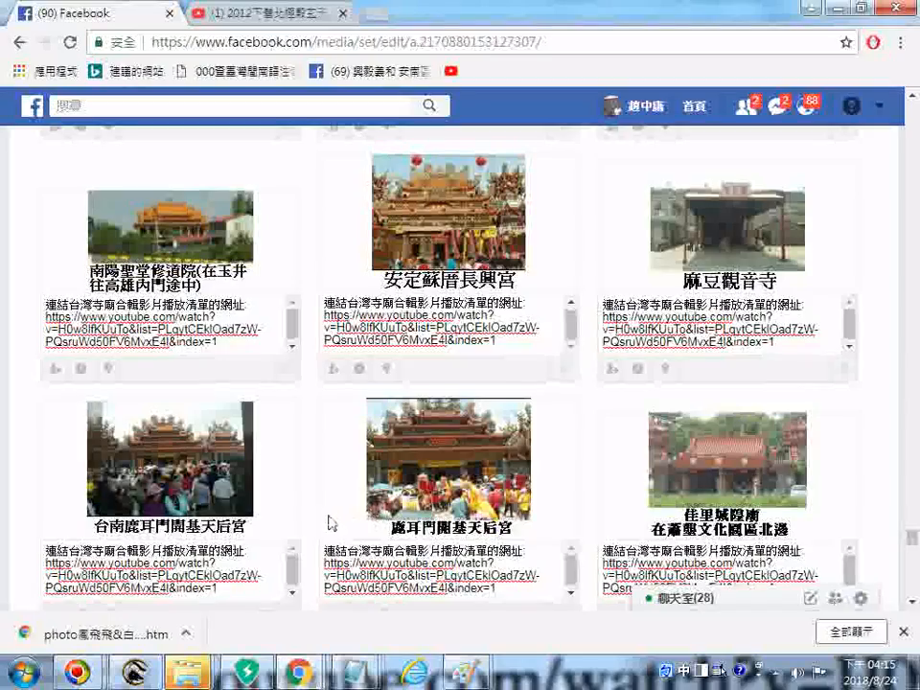
pyautogui.scroll(-4, 58, 532)
pyautogui.scroll(-3, 43, 533)
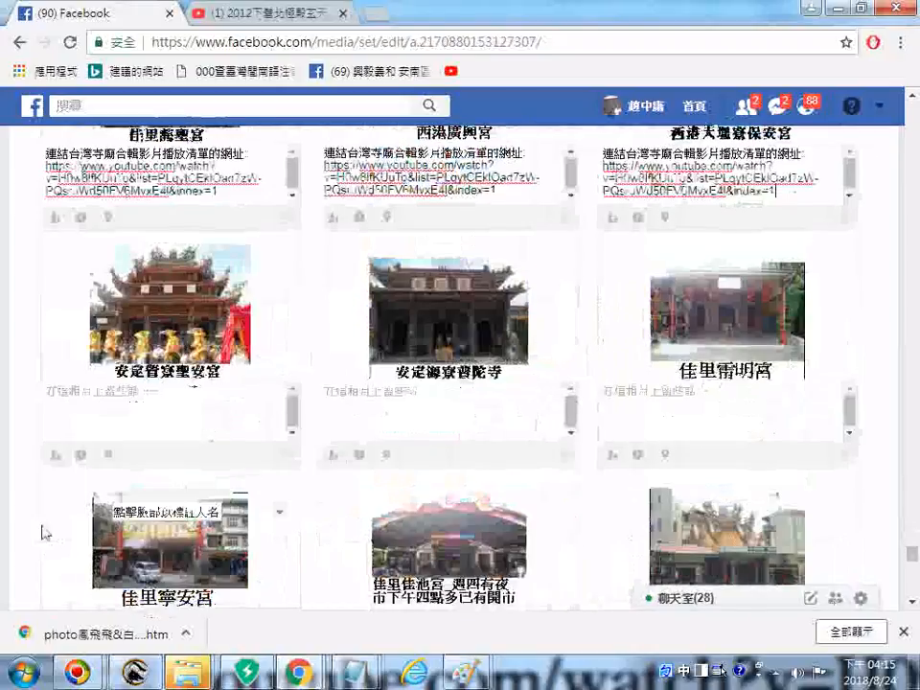
# Try to paste the playlist caption onto the 安定管寮聖安宮 photo.
pyautogui.rightClick(145, 425)
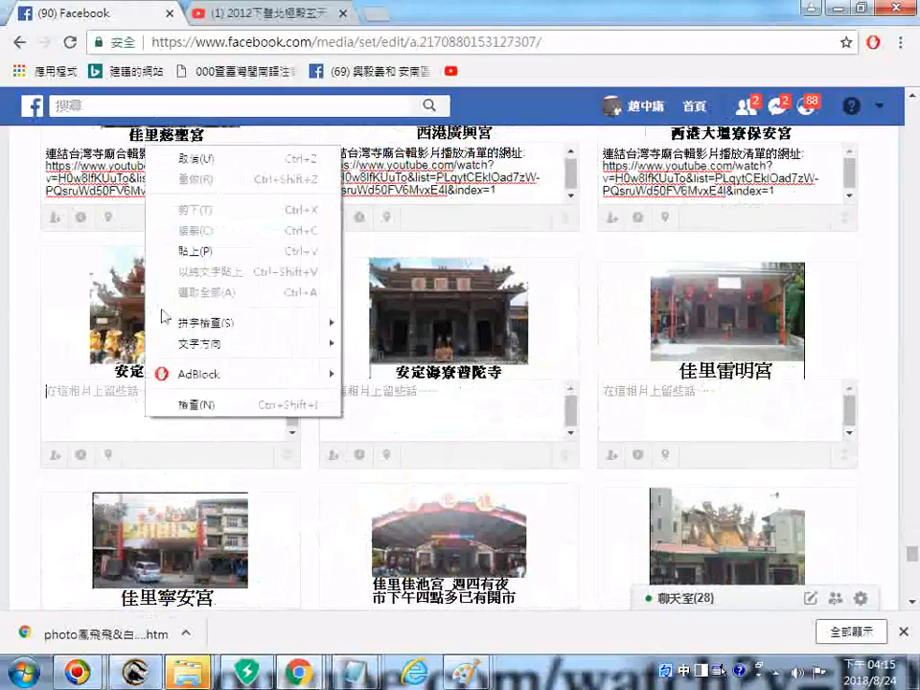
pyautogui.click(197, 251)
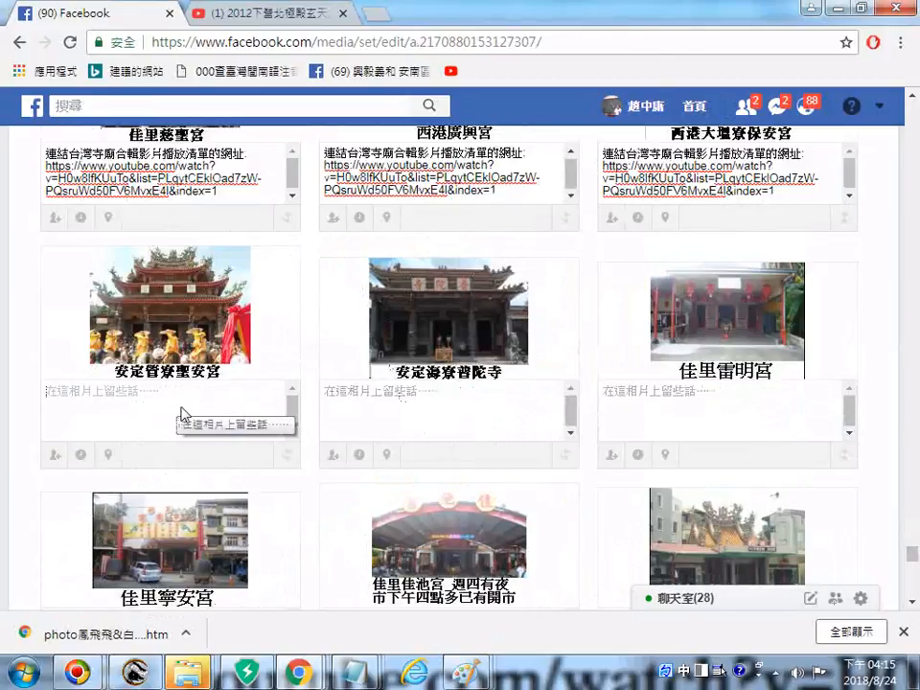
pyautogui.scroll(-2, 181, 406)
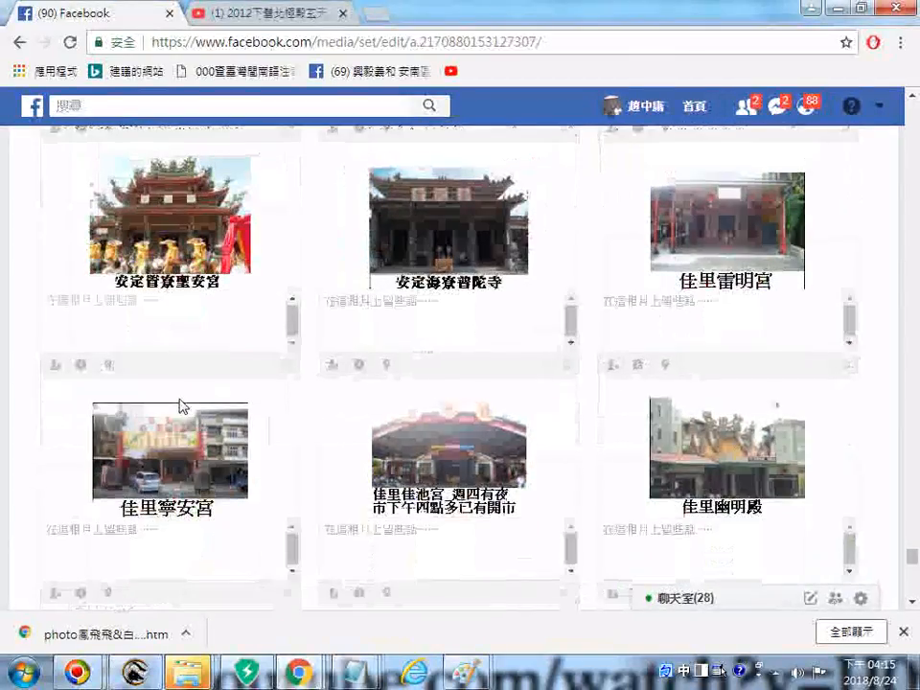
pyautogui.rightClick(82, 325)
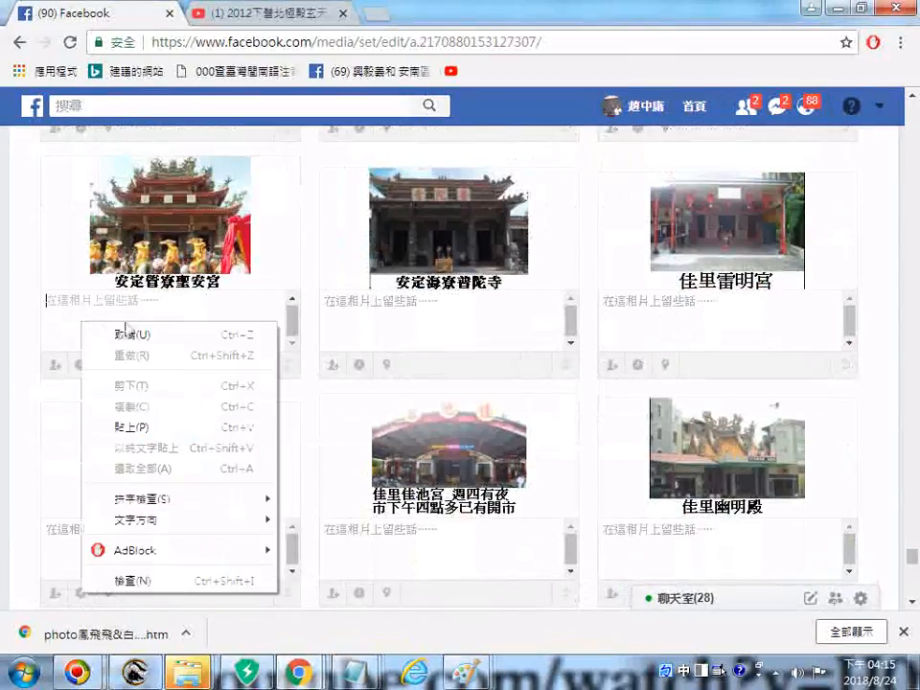
pyautogui.click(158, 429)
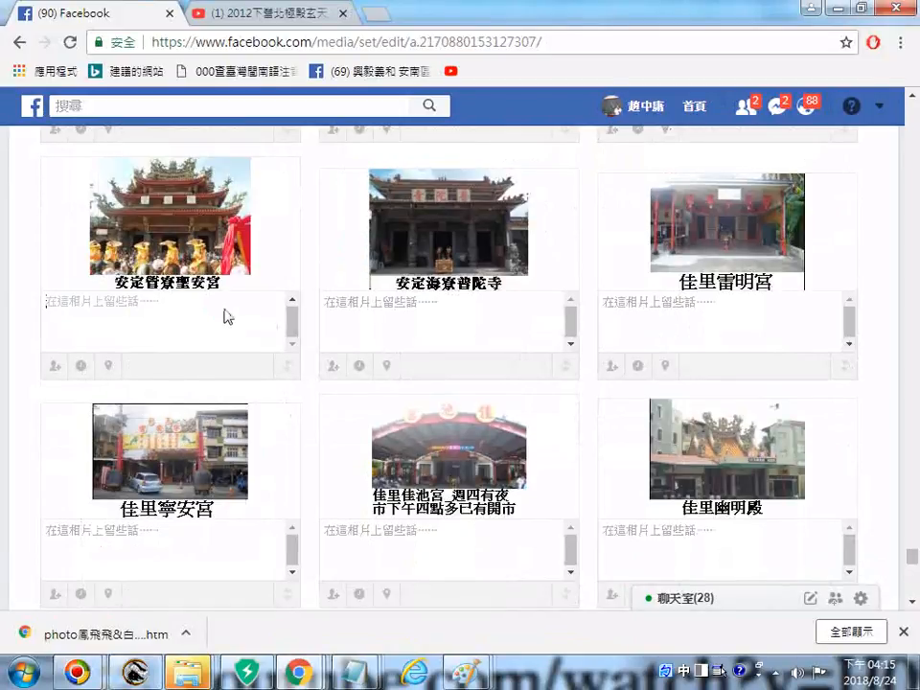
# Copy the full playlist caption from the 佳里慈聖宮 photo and paste it onto the 安定管寮聖安宮 photo.
pyautogui.scroll(3, 215, 405)
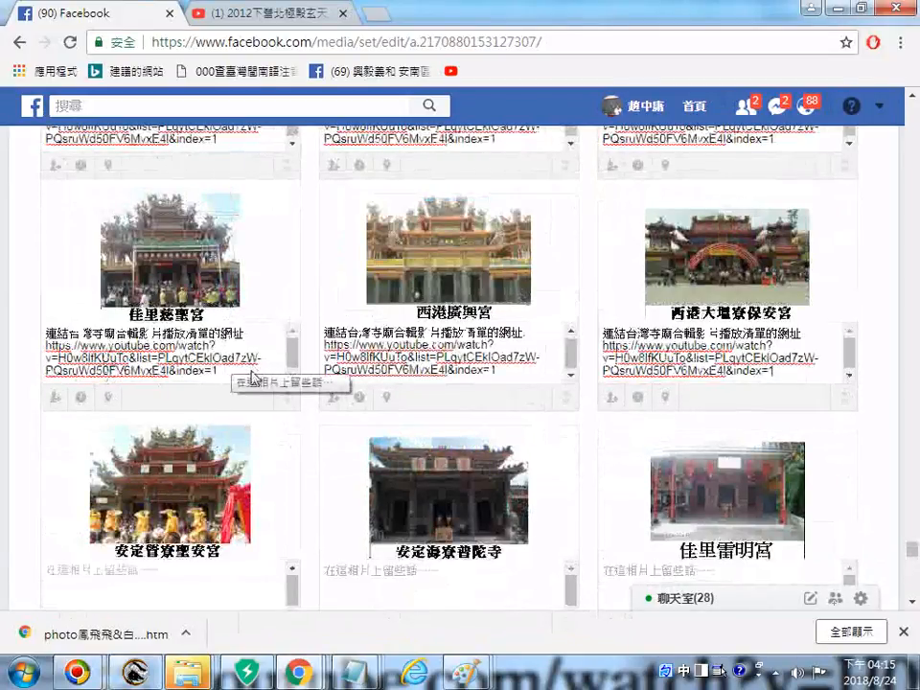
pyautogui.moveTo(218, 371); pyautogui.dragTo(42, 341)
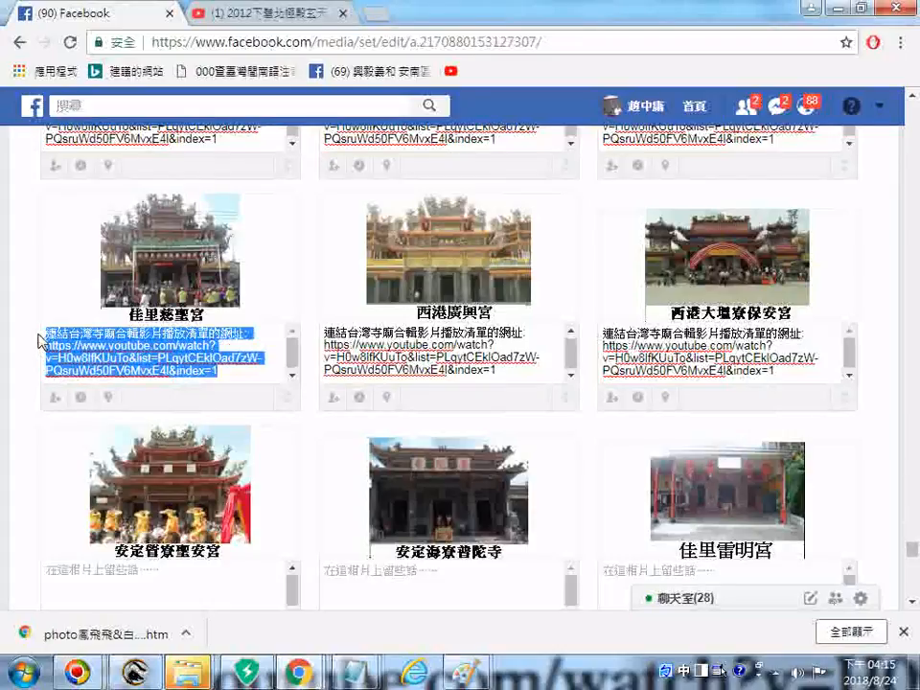
pyautogui.rightClick(112, 362)
pyautogui.click(168, 389)
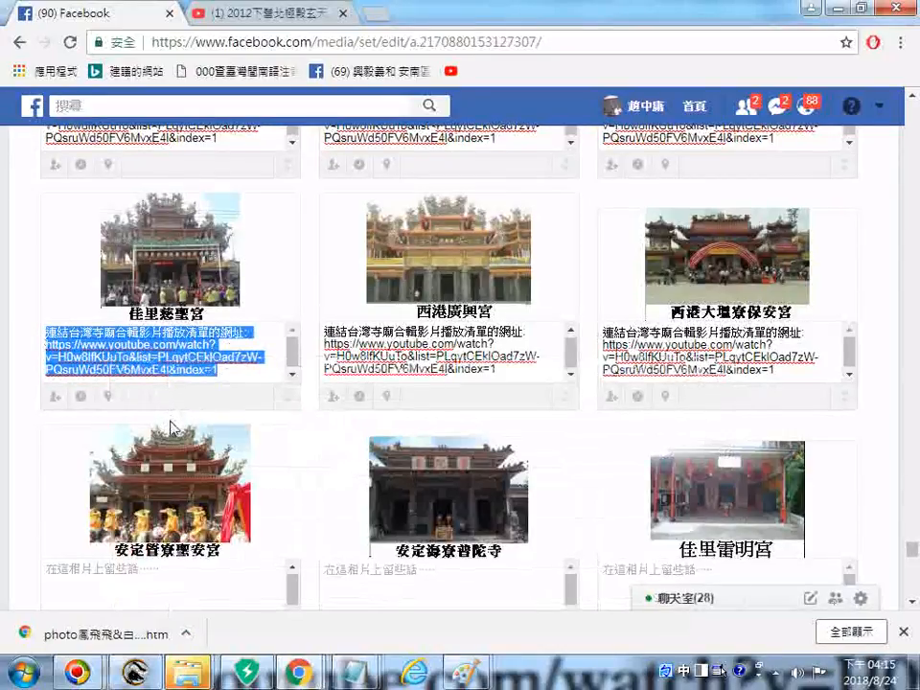
pyautogui.scroll(-2, 173, 427)
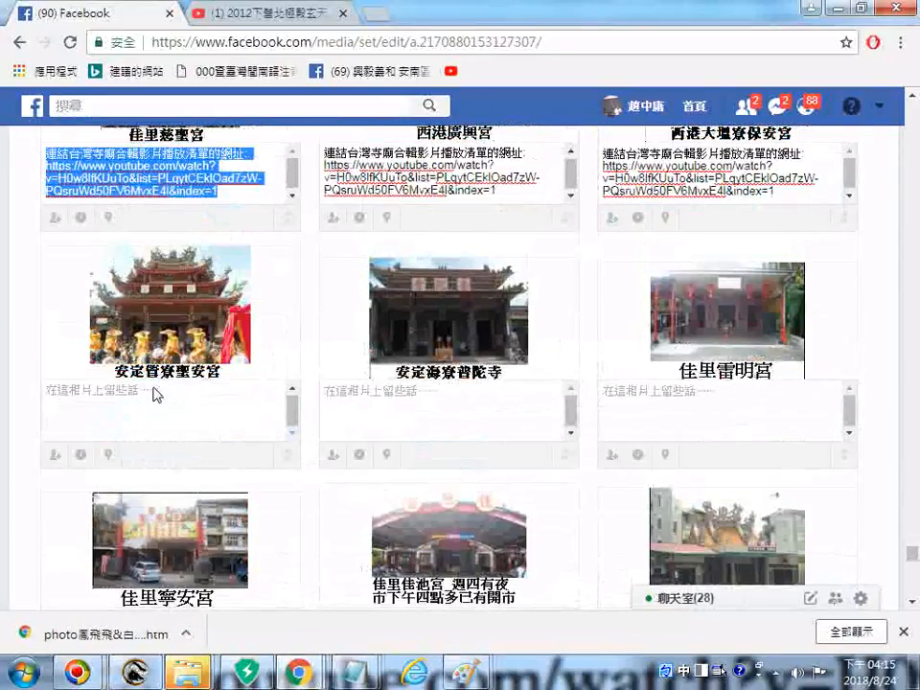
pyautogui.rightClick(139, 399)
pyautogui.click(220, 237)
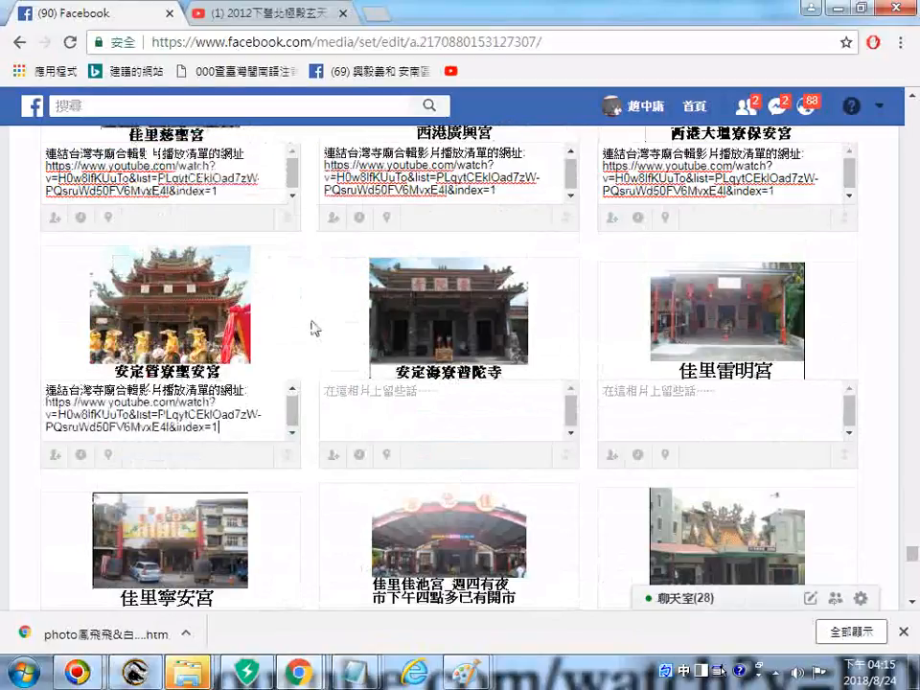
# Add the copied "連結台灣寺廟合輯影片播放清單的網址:" caption with its YouTube playlist URL to the 安定海寮普陀寺 and 佳里雷明宮 photos.
pyautogui.rightClick(427, 407)
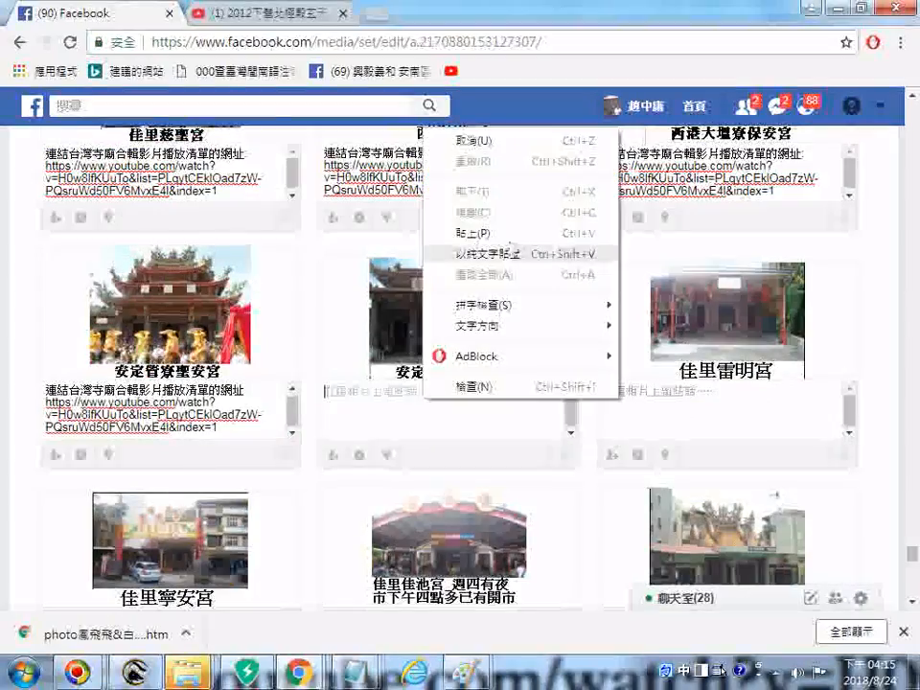
pyautogui.click(513, 232)
pyautogui.click(674, 413)
pyautogui.rightClick(674, 412)
pyautogui.click(715, 261)
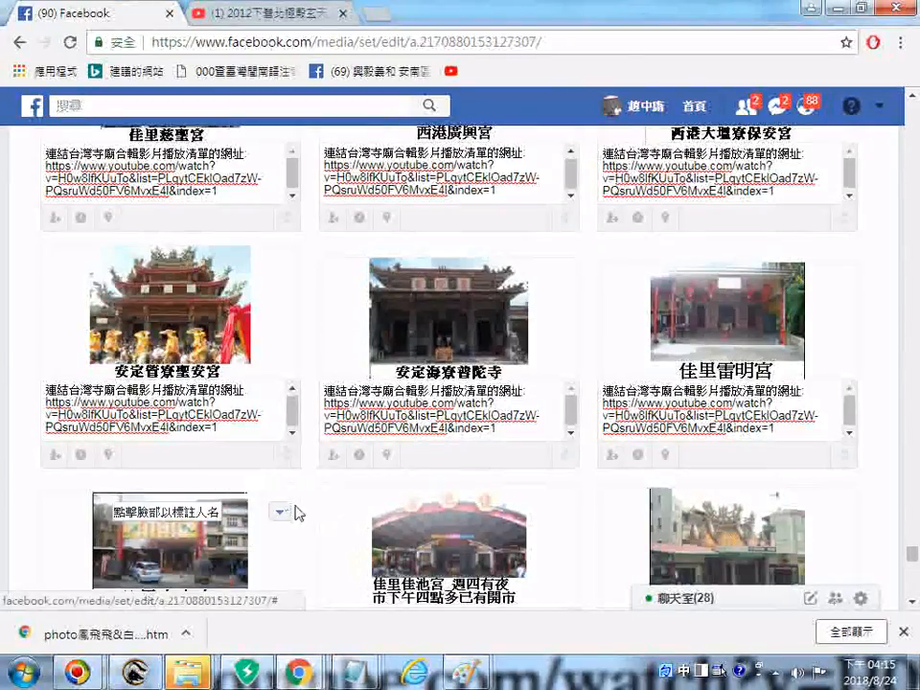
# Add the "連結台灣寺廟合輯影片播放清單的網址:" caption with the same YouTube playlist URL to the 佳里寧安宮, 佳里佳池宮 and 佳里幽明殿 photos.
pyautogui.scroll(-2, 300, 513)
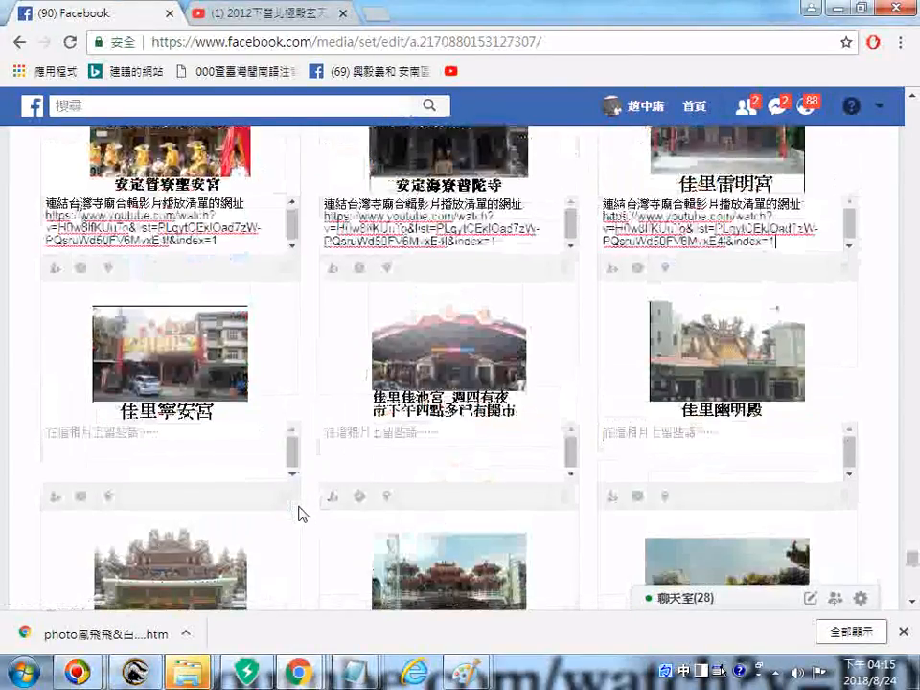
pyautogui.scroll(-1, 300, 513)
pyautogui.click(160, 372)
pyautogui.rightClick(160, 372)
pyautogui.click(243, 469)
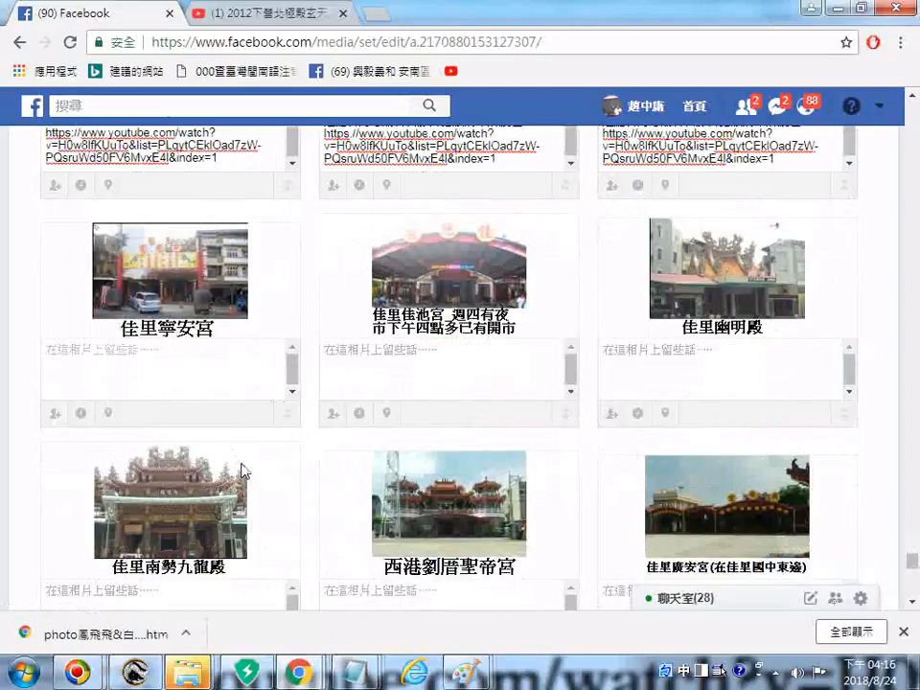
pyautogui.rightClick(404, 376)
pyautogui.click(461, 471)
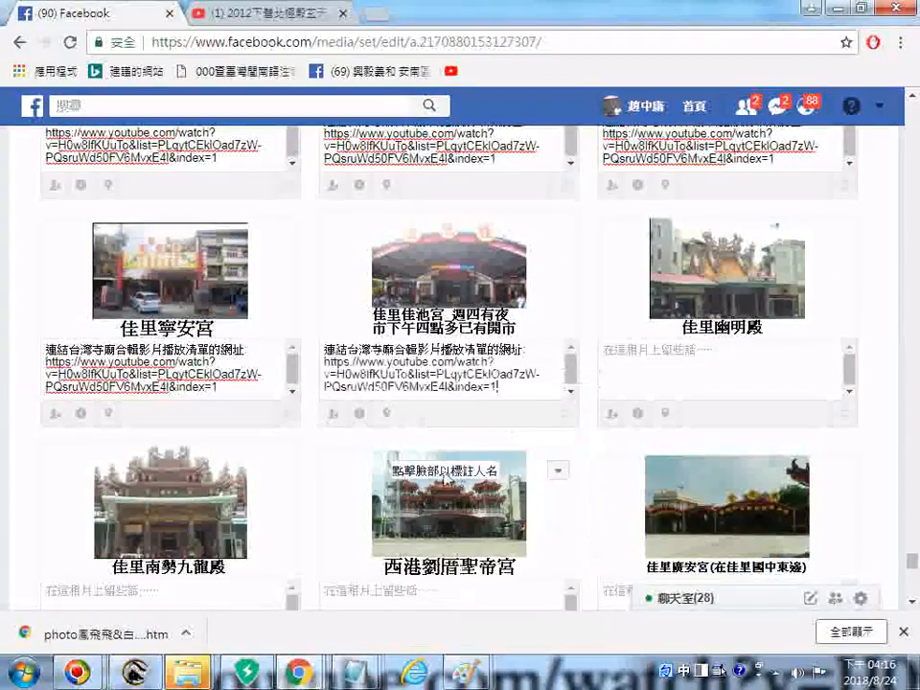
pyautogui.rightClick(710, 380)
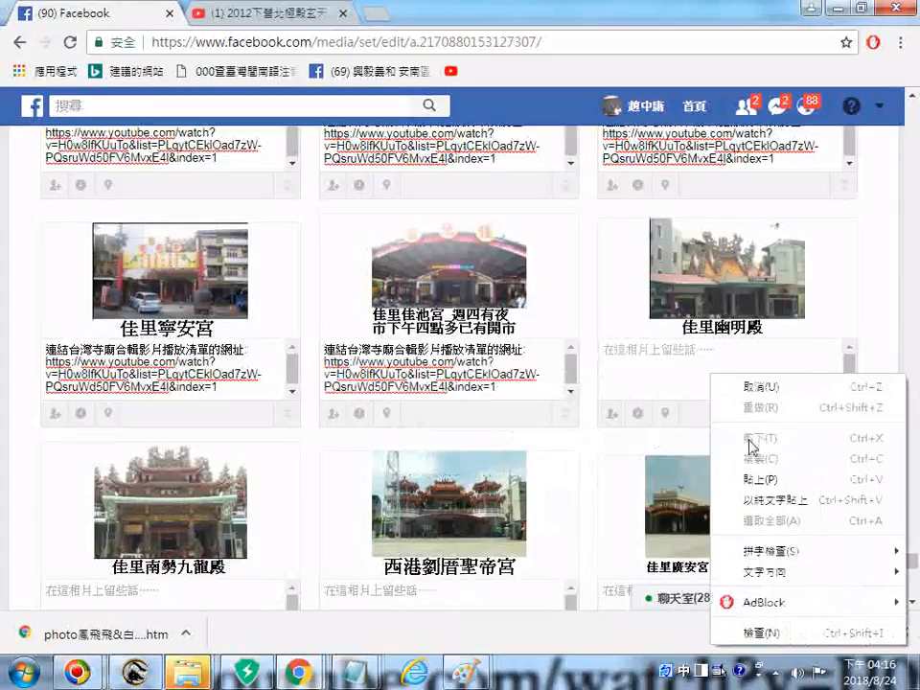
pyautogui.click(749, 479)
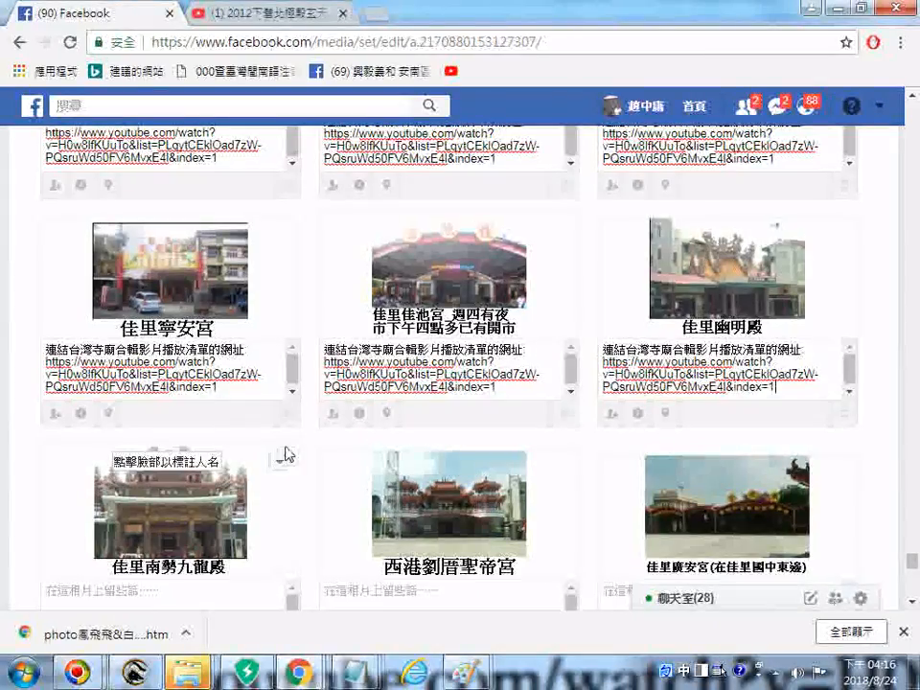
# Add the "連結台灣寺廟合輯影片播放清單的網址:" caption with the same YouTube playlist URL to the 佳里南勢九龍殿, 西港劉厝聖帝宮 and 佳里廣安宮 photos.
pyautogui.scroll(-1, 259, 489)
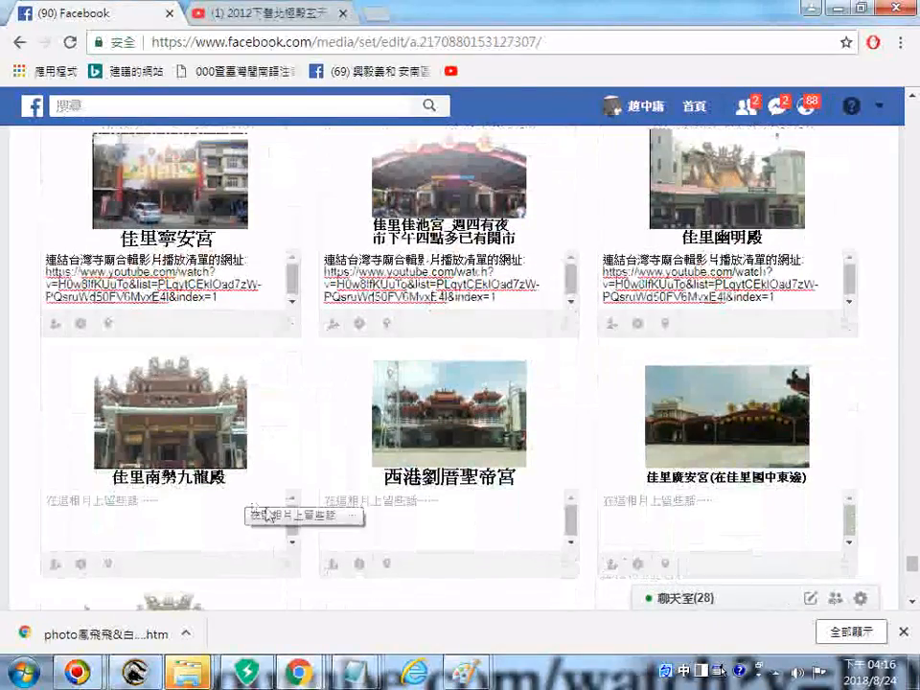
pyautogui.rightClick(144, 523)
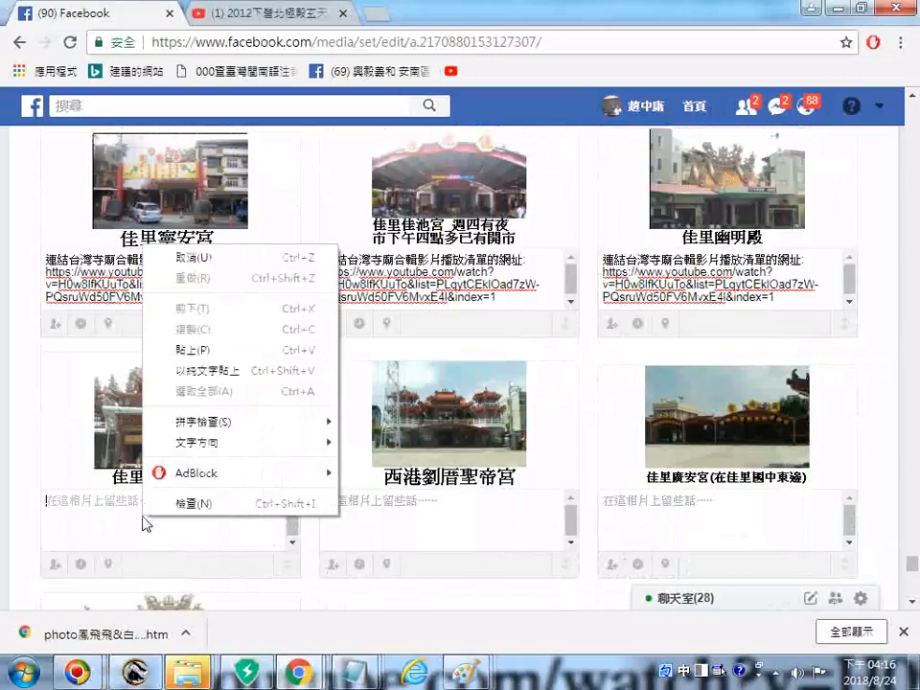
pyautogui.click(214, 353)
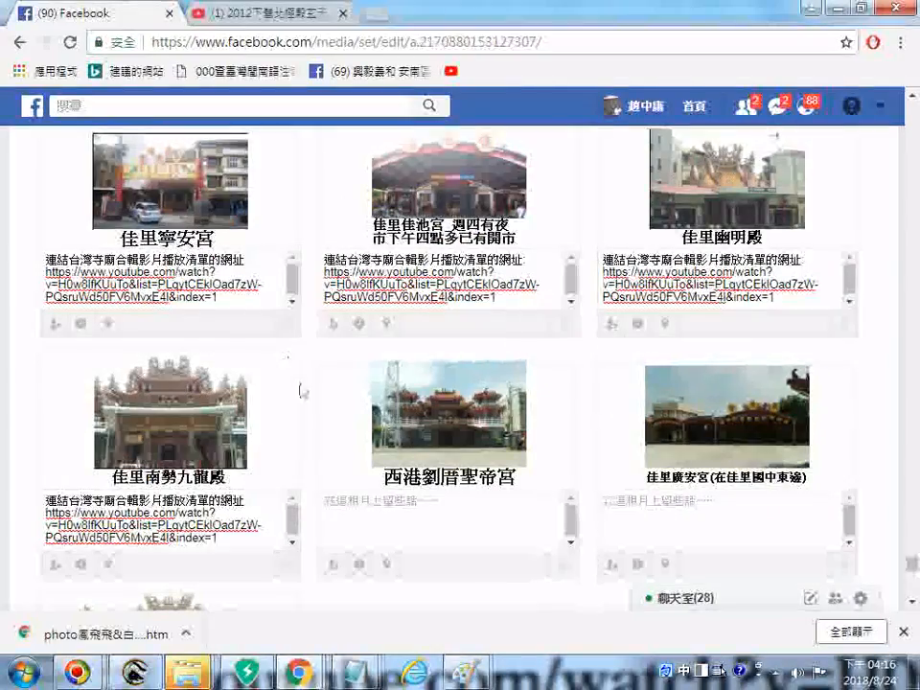
pyautogui.click(417, 528)
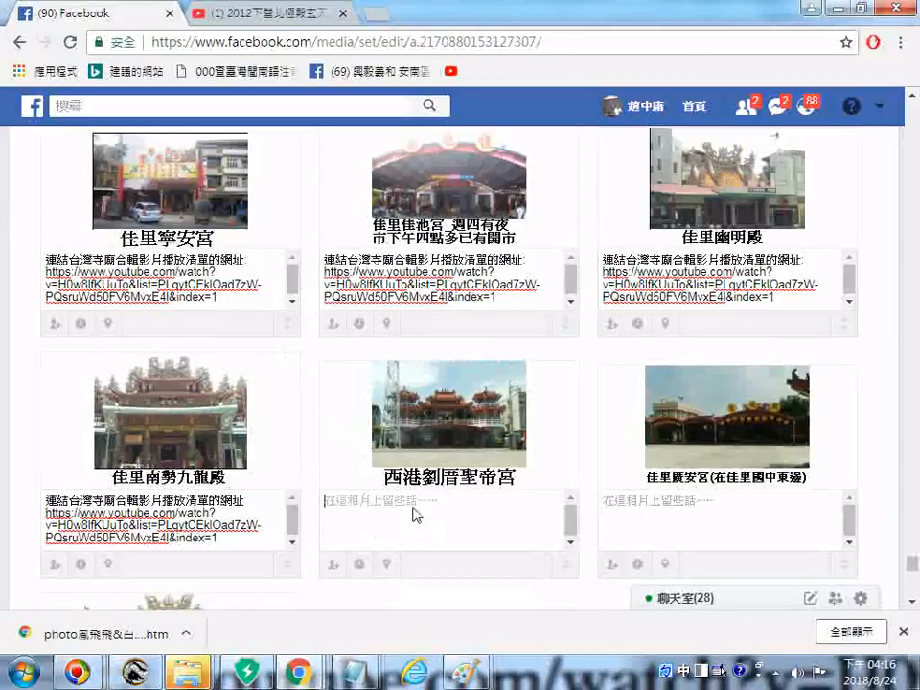
pyautogui.rightClick(415, 514)
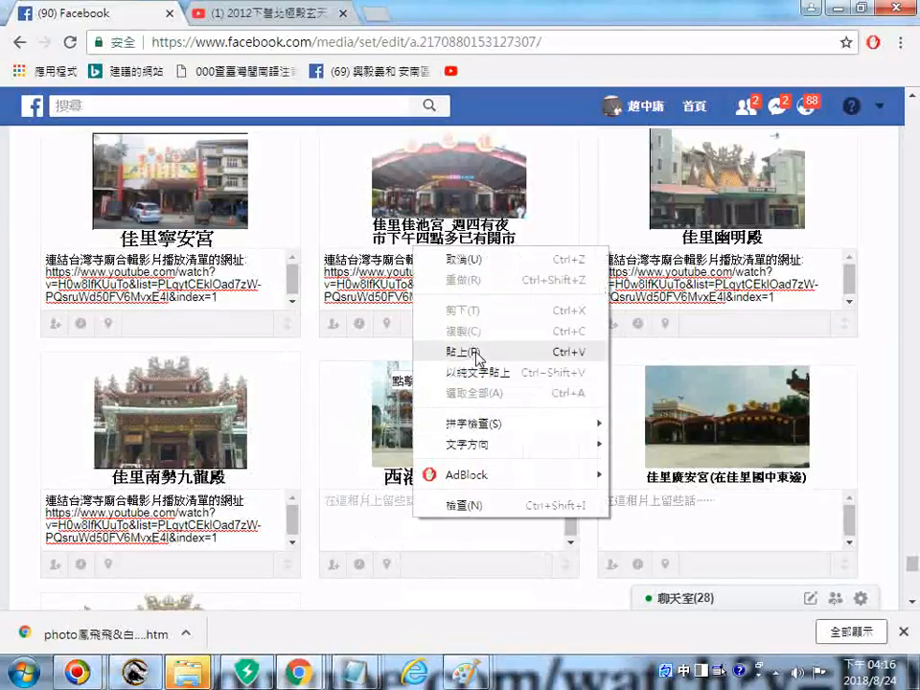
pyautogui.click(477, 359)
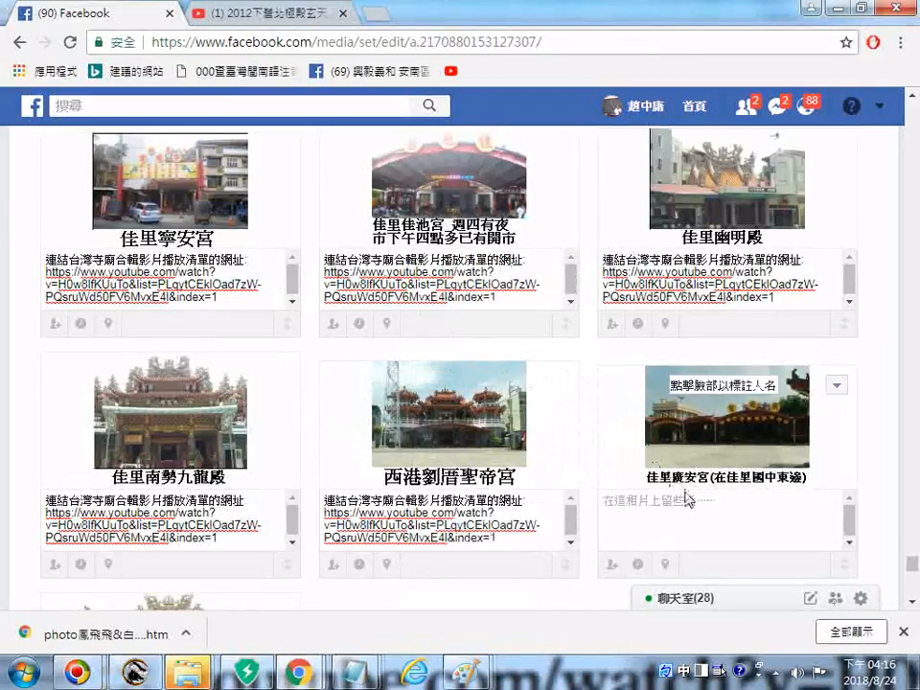
pyautogui.rightClick(698, 517)
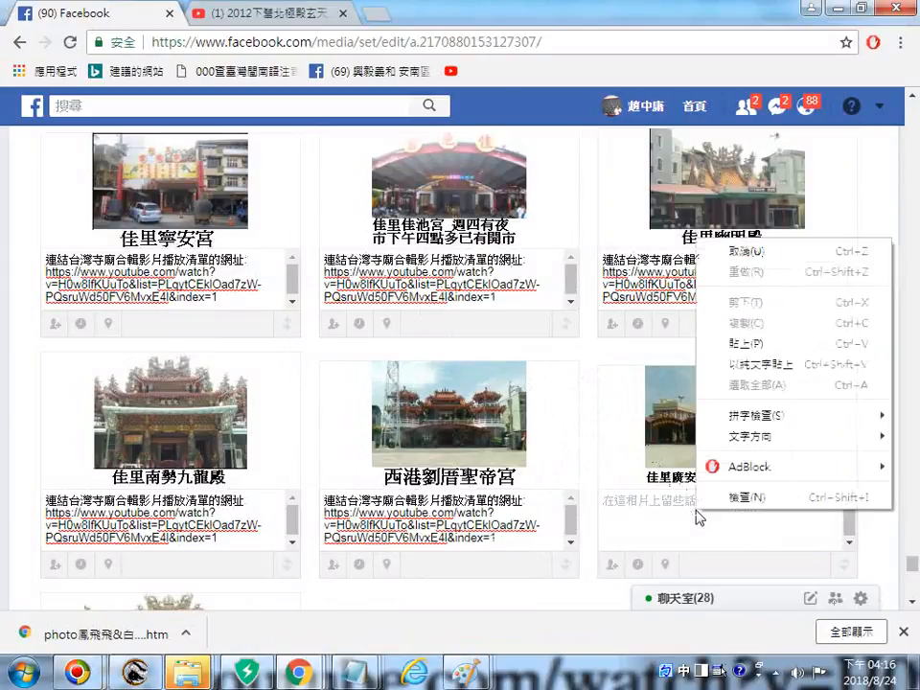
pyautogui.click(747, 343)
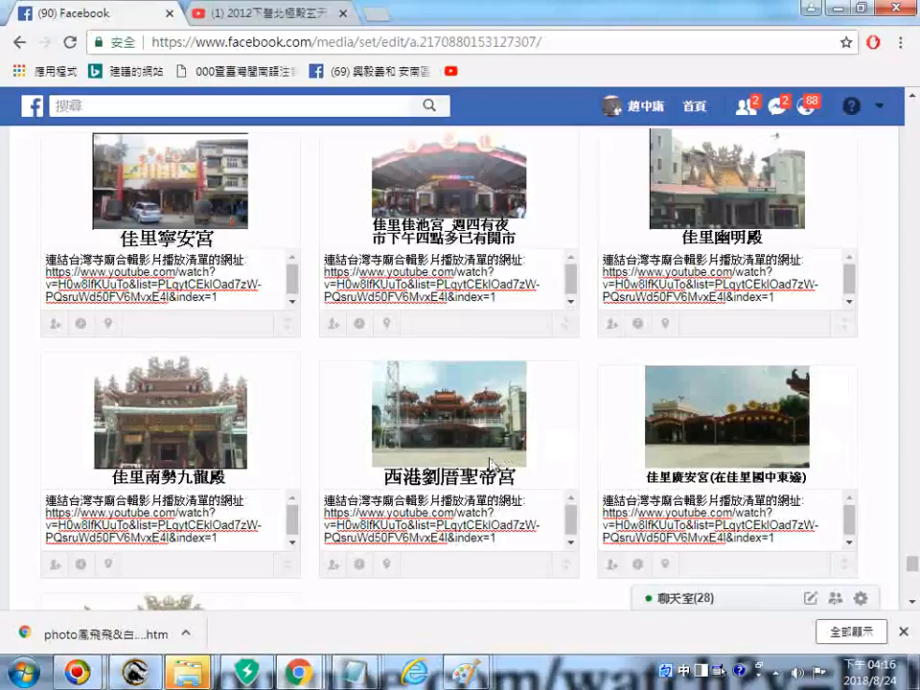
# Add the "連結台灣寺廟合輯影片播放清單的網址:" caption with the same YouTube playlist URL to the 麻豆龍泉巖, 白河店仔口福安宮 and 白河宅仔內湄洲宮 photos.
pyautogui.scroll(-2, 239, 355)
pyautogui.scroll(-2, 174, 532)
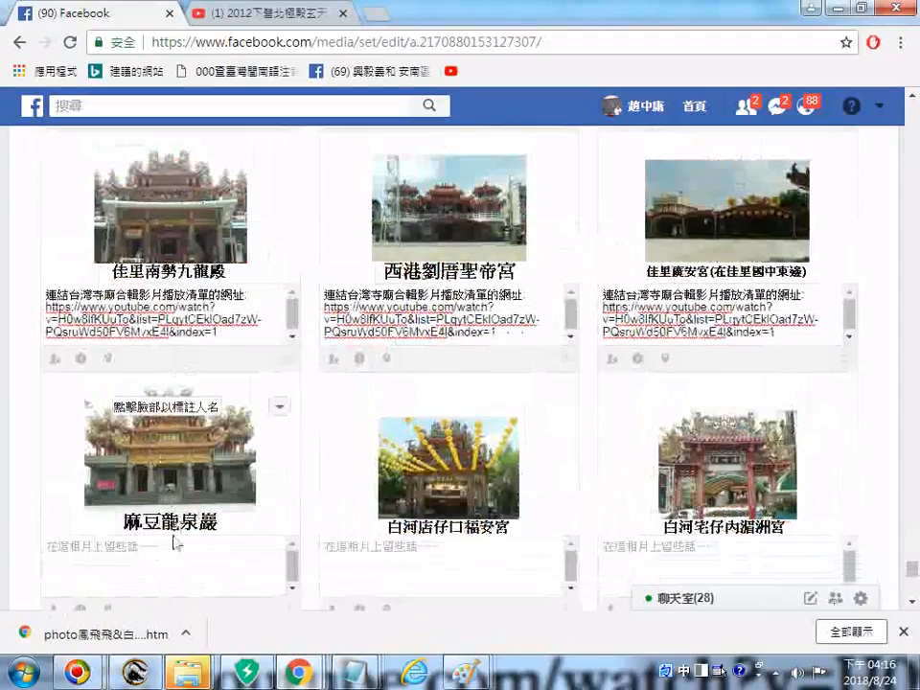
pyautogui.rightClick(144, 485)
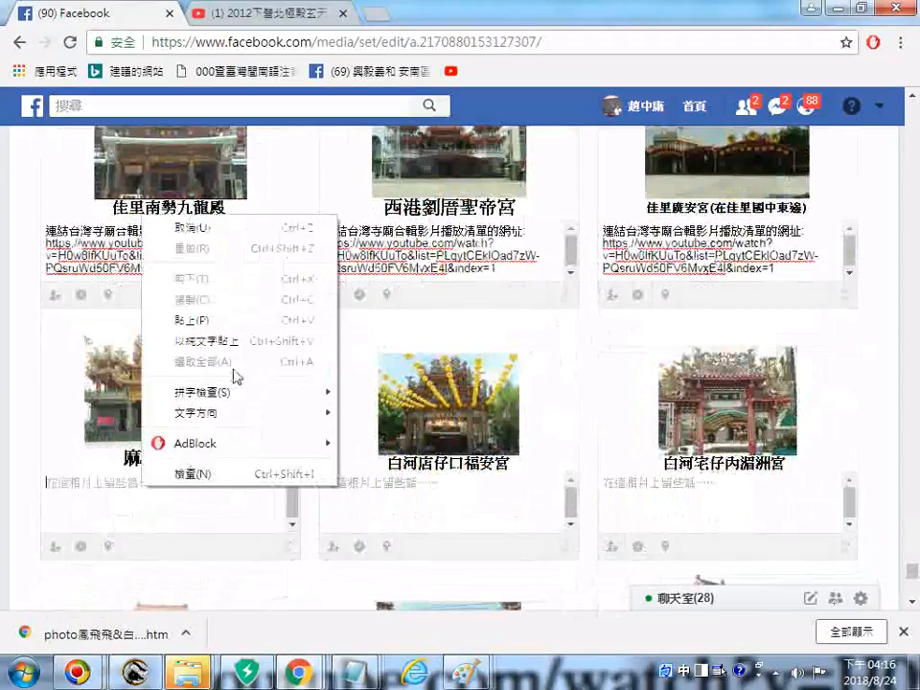
pyautogui.click(226, 319)
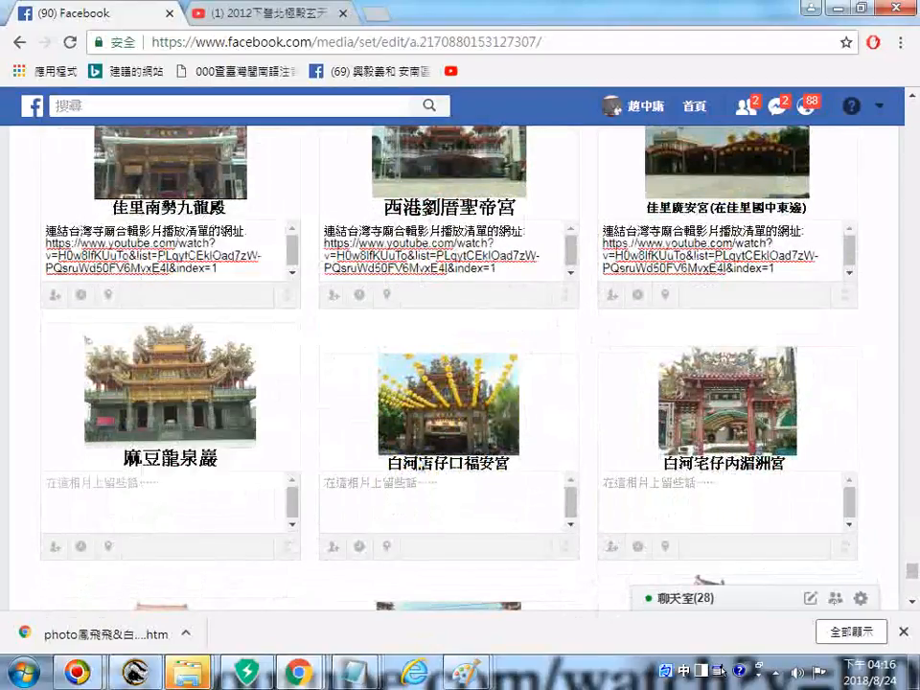
pyautogui.rightClick(441, 494)
pyautogui.click(495, 327)
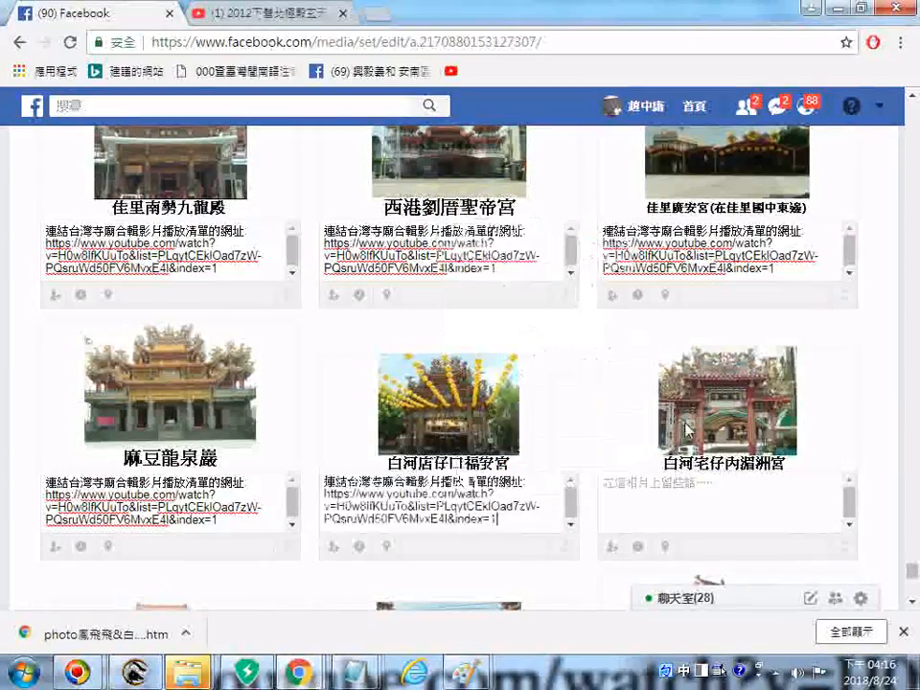
pyautogui.rightClick(705, 500)
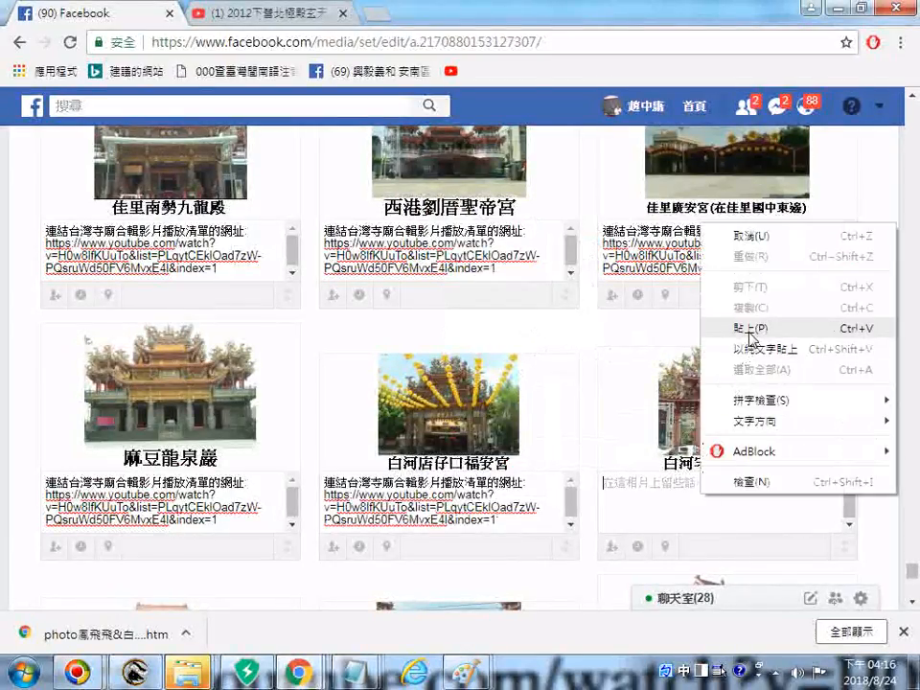
pyautogui.click(735, 325)
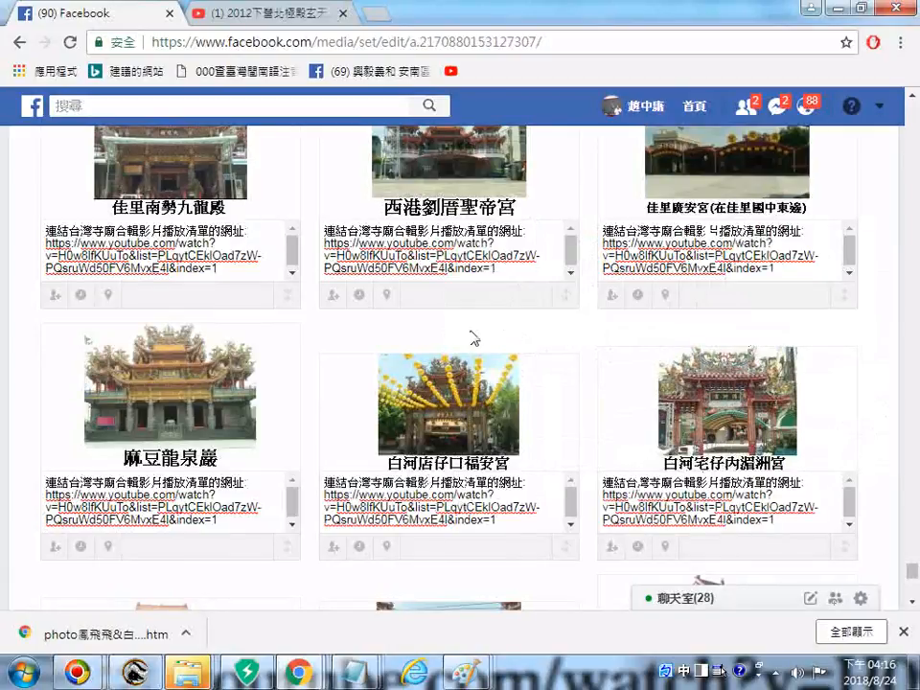
pyautogui.scroll(-2, 436, 329)
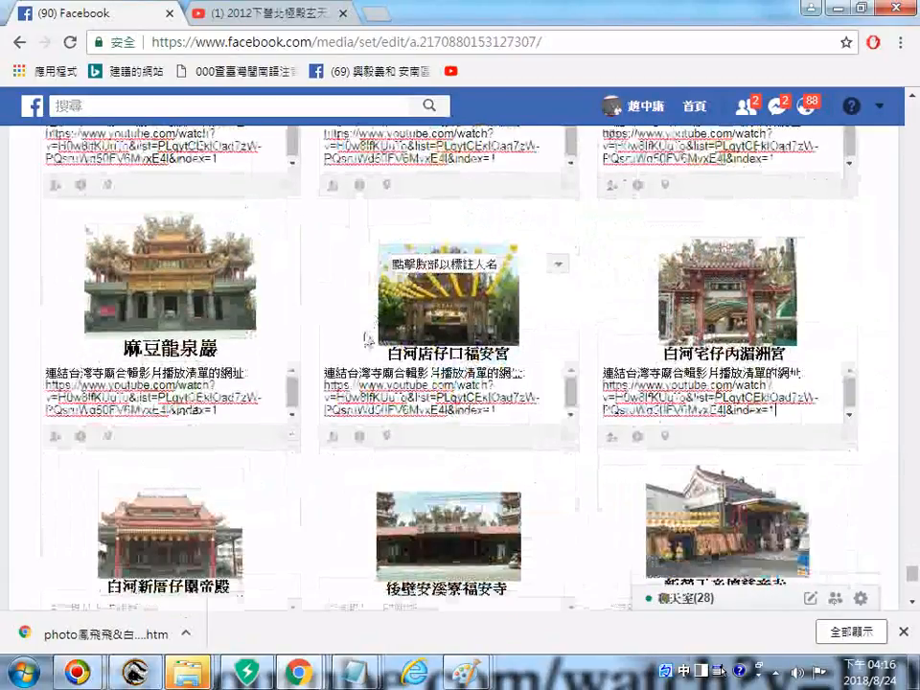
# Add the "連結台灣寺廟合輯影片播放清單的網址:" caption with the same YouTube playlist URL to the 白河新厝仔關帝殿, 後壁安溪寮福安寺 and 新營玉音壇慈音寺 photos.
pyautogui.scroll(-1, 368, 337)
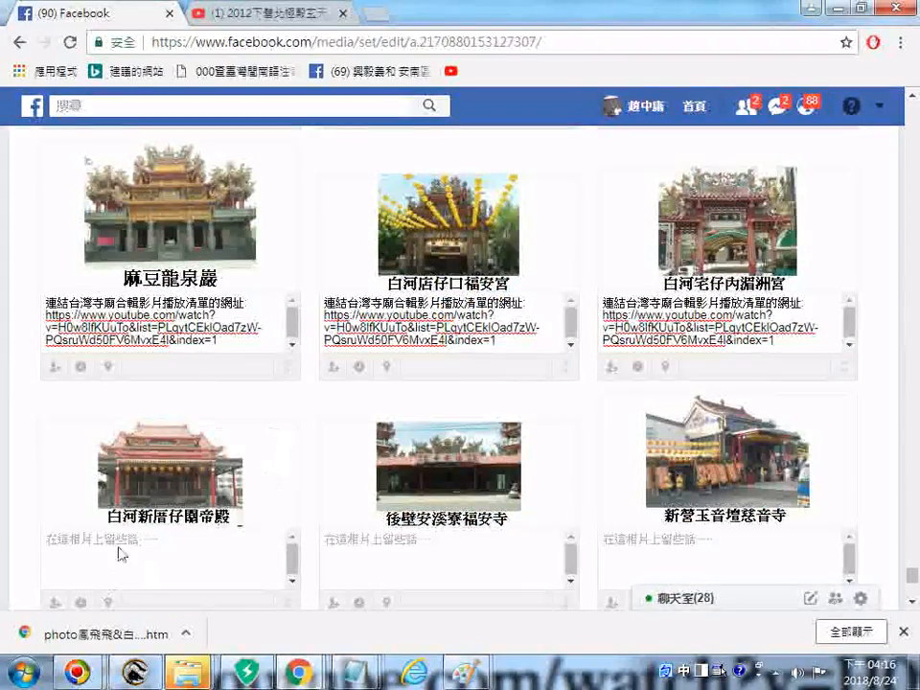
pyautogui.rightClick(123, 538)
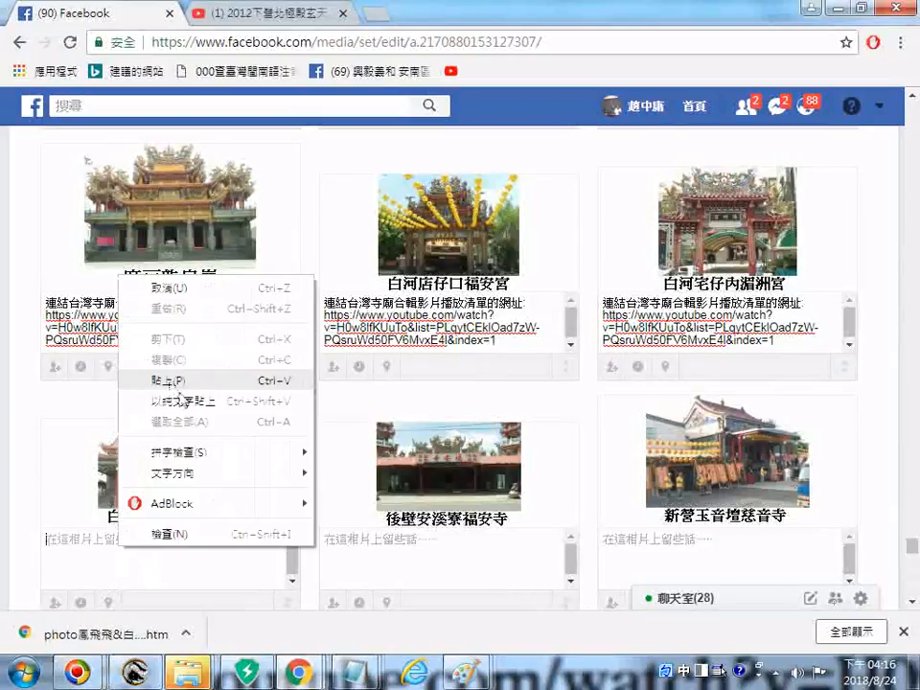
pyautogui.click(182, 381)
pyautogui.click(440, 555)
pyautogui.rightClick(436, 554)
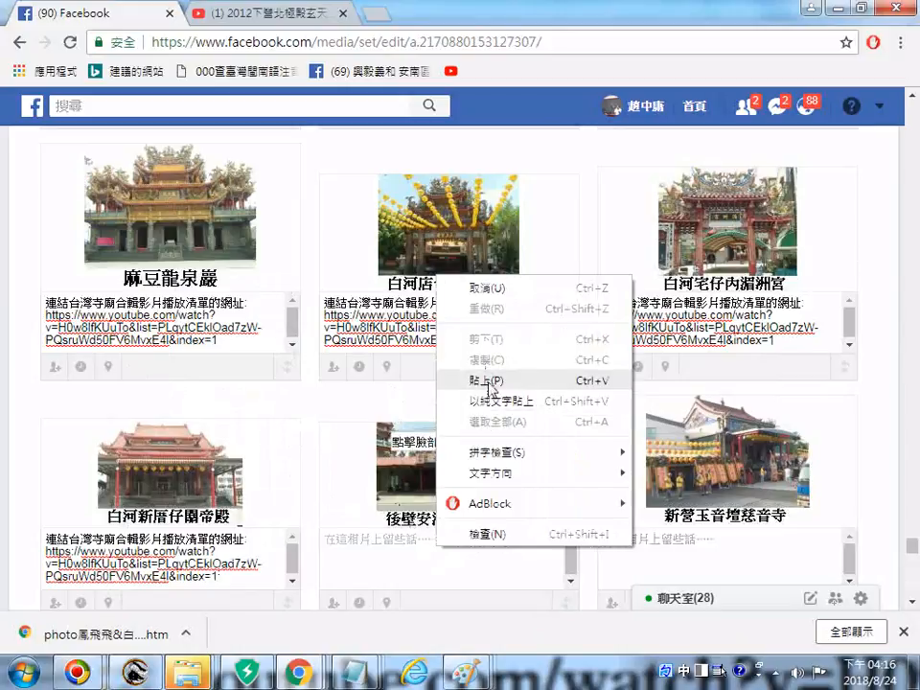
pyautogui.click(479, 380)
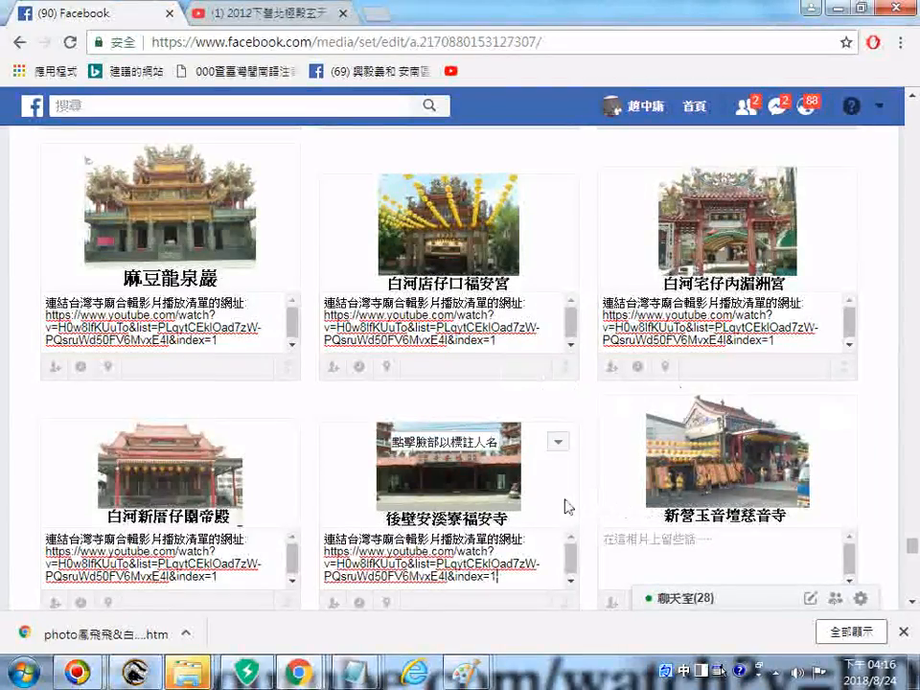
pyautogui.rightClick(683, 550)
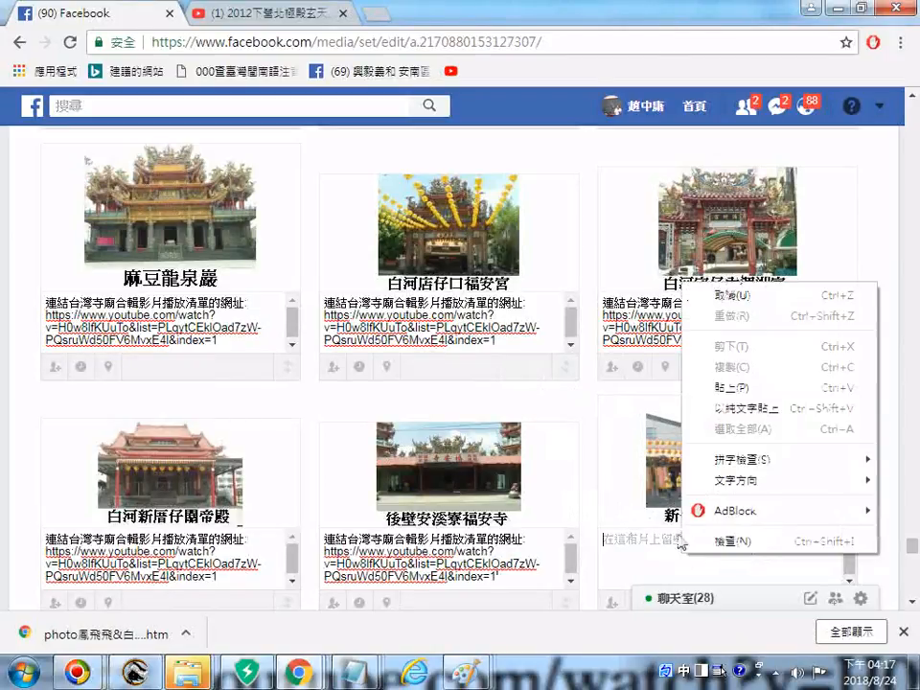
pyautogui.click(709, 384)
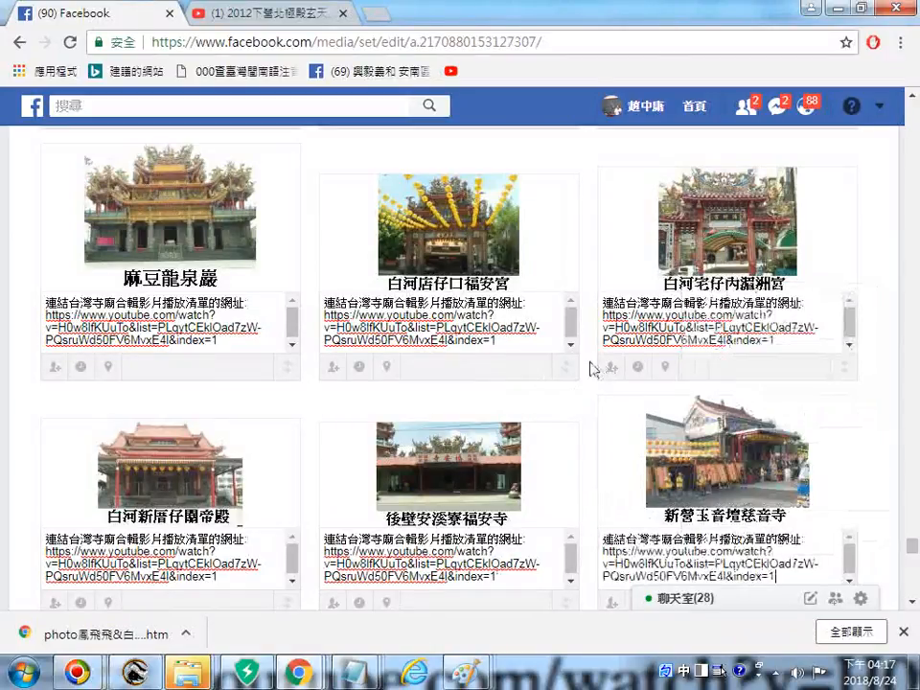
# Add the "連結台灣寺廟合輯影片播放清單的網址:" caption with the same YouTube playlist URL to the 六甲區赤山龍湖巖, 六甲四千宮玉山寺 and 六甲恆安宮(媽祖廟) photos.
pyautogui.scroll(-3, 592, 370)
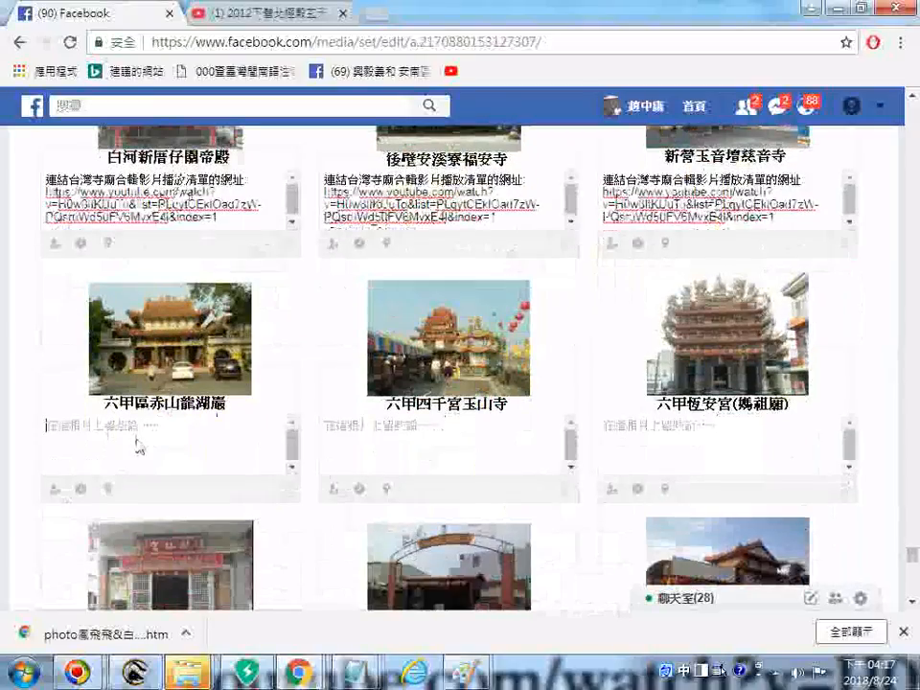
pyautogui.rightClick(139, 434)
pyautogui.click(192, 290)
pyautogui.click(442, 442)
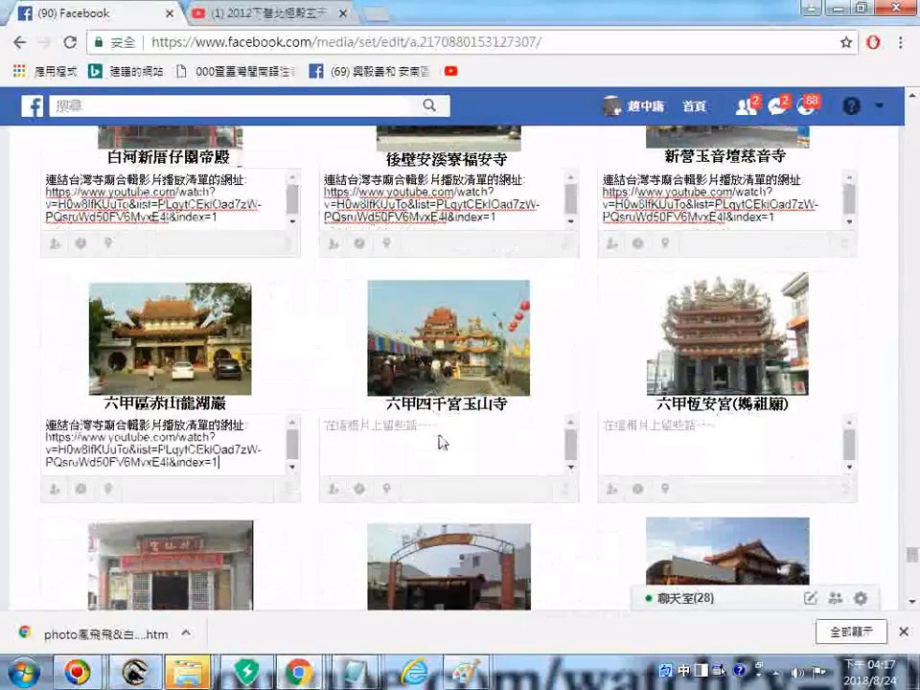
pyautogui.rightClick(442, 442)
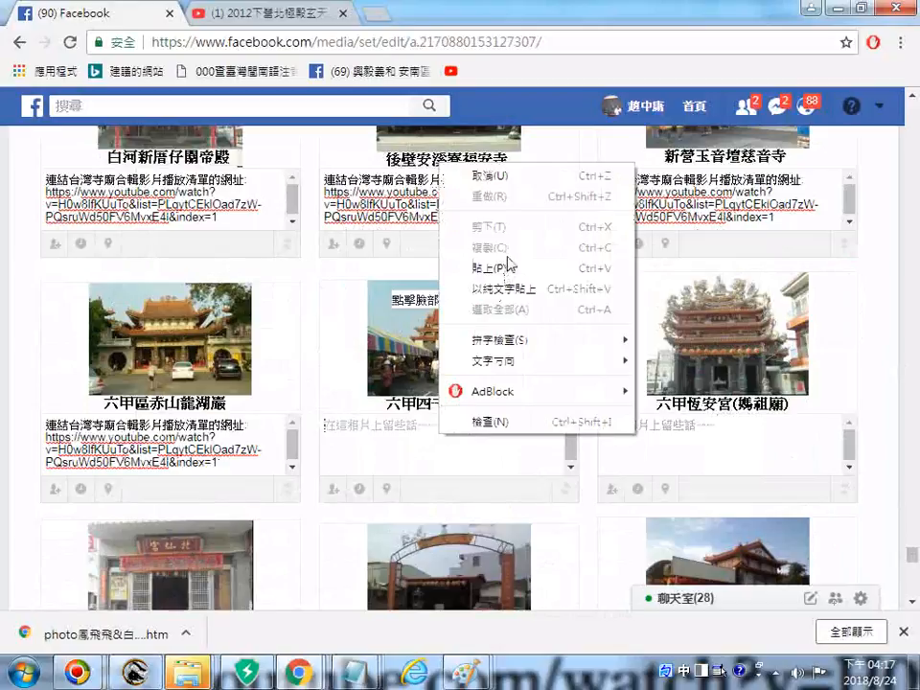
pyautogui.click(528, 271)
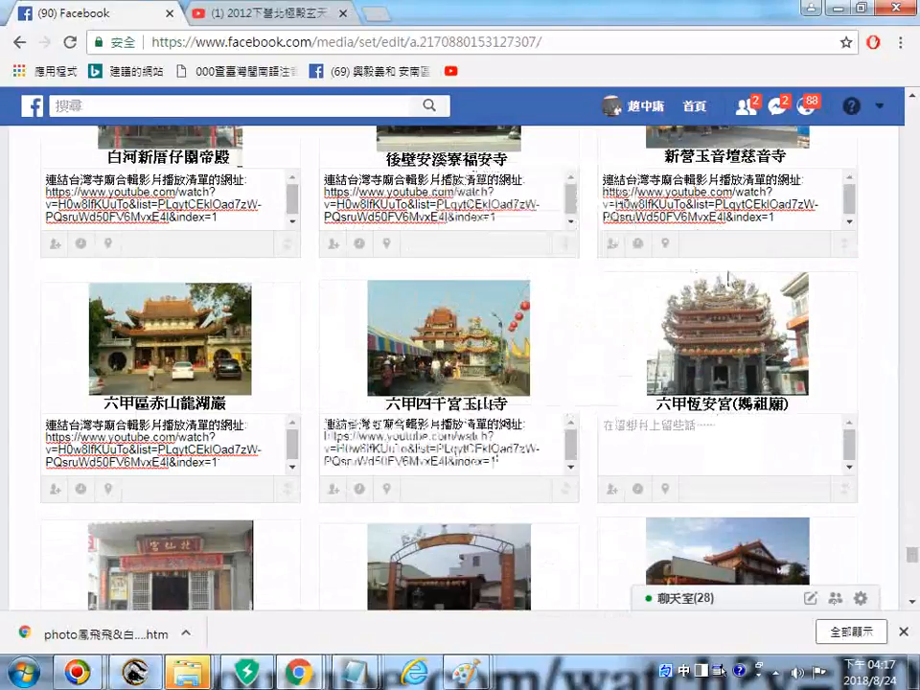
pyautogui.click(700, 436)
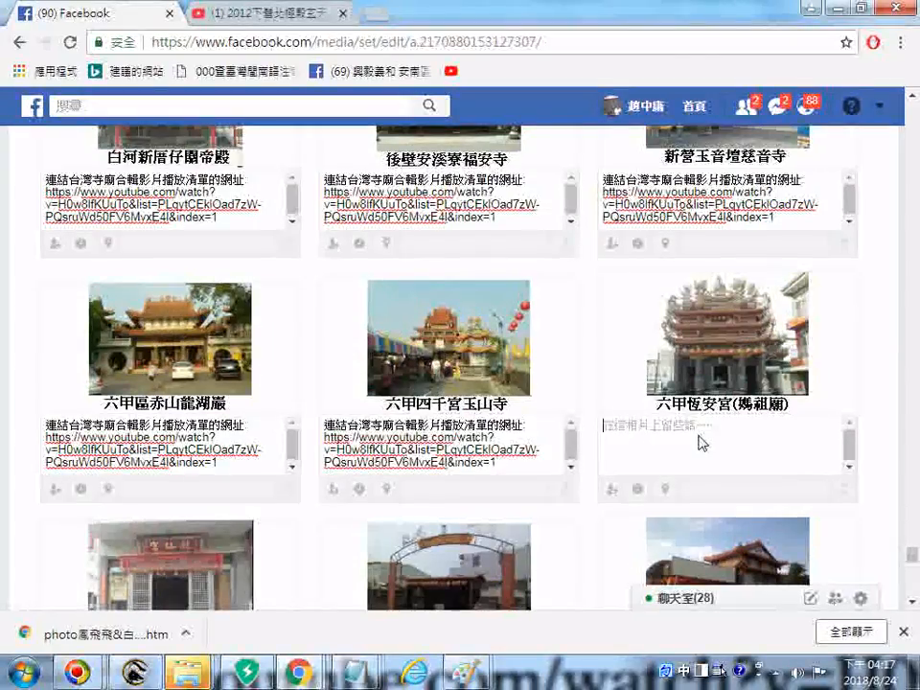
pyautogui.rightClick(700, 436)
pyautogui.click(736, 286)
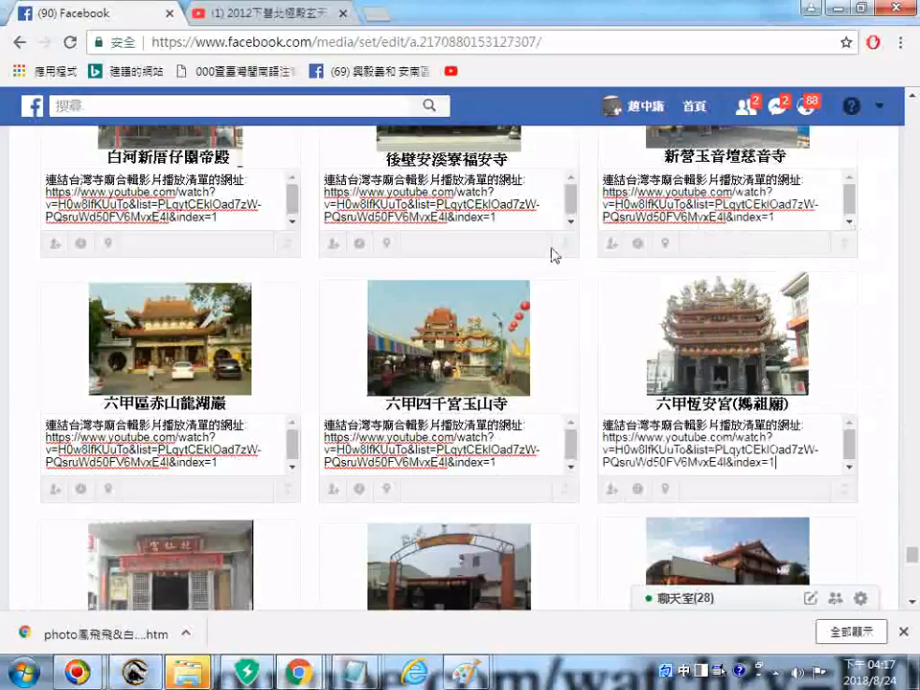
# Add the "連結台灣寺廟合輯影片播放清單的網址:" caption with the same YouTube playlist URL to the 下營中華街北仙宮, 新營太子宮進天宮 and 新營太子宮竹圍竹安宮 photos.
pyautogui.scroll(-2, 551, 251)
pyautogui.scroll(-1, 551, 254)
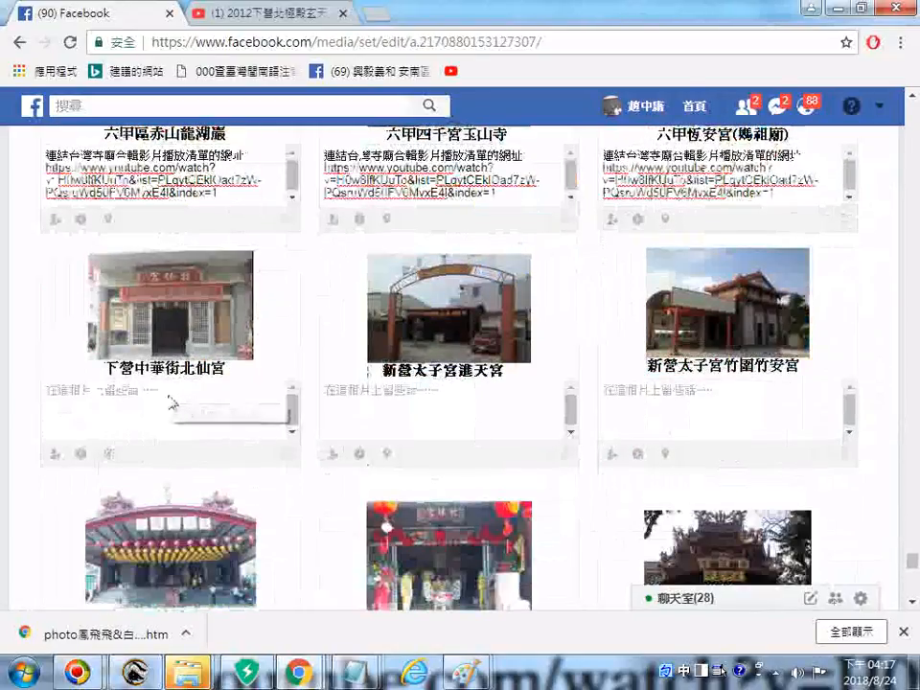
pyautogui.rightClick(171, 391)
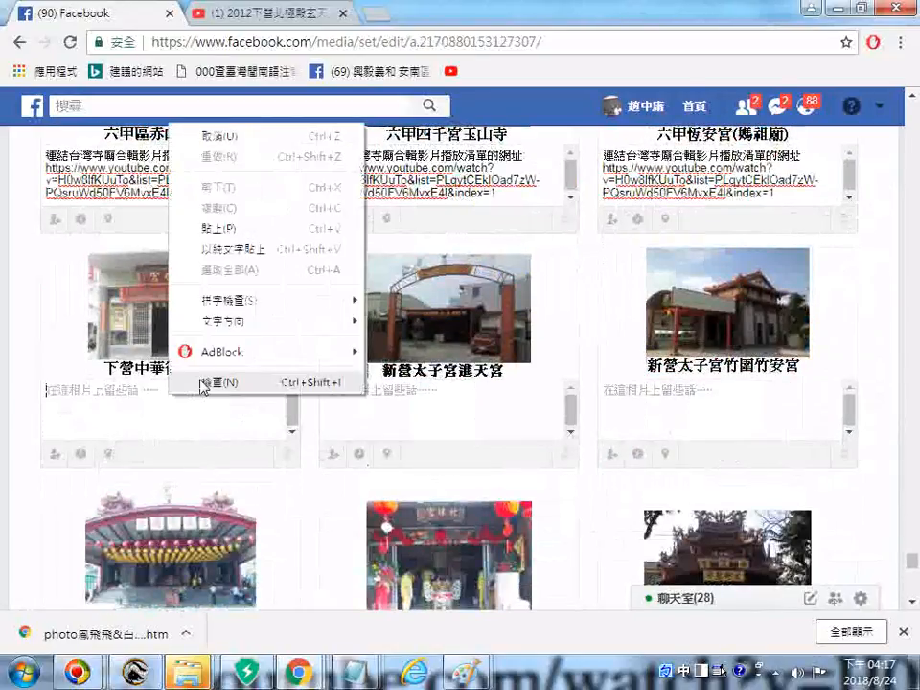
pyautogui.click(246, 228)
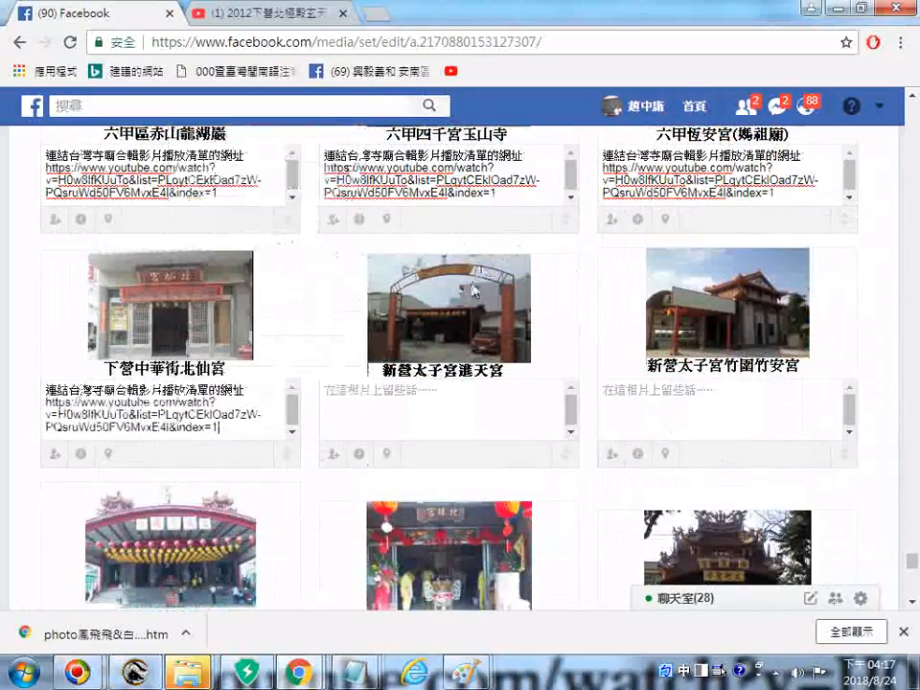
pyautogui.rightClick(427, 400)
pyautogui.click(484, 237)
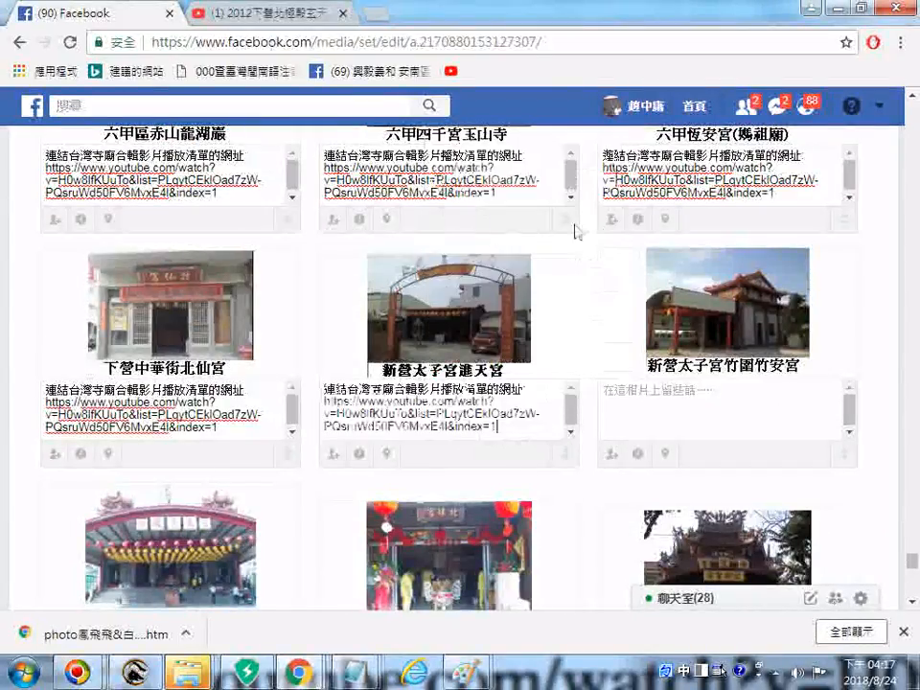
pyautogui.rightClick(684, 416)
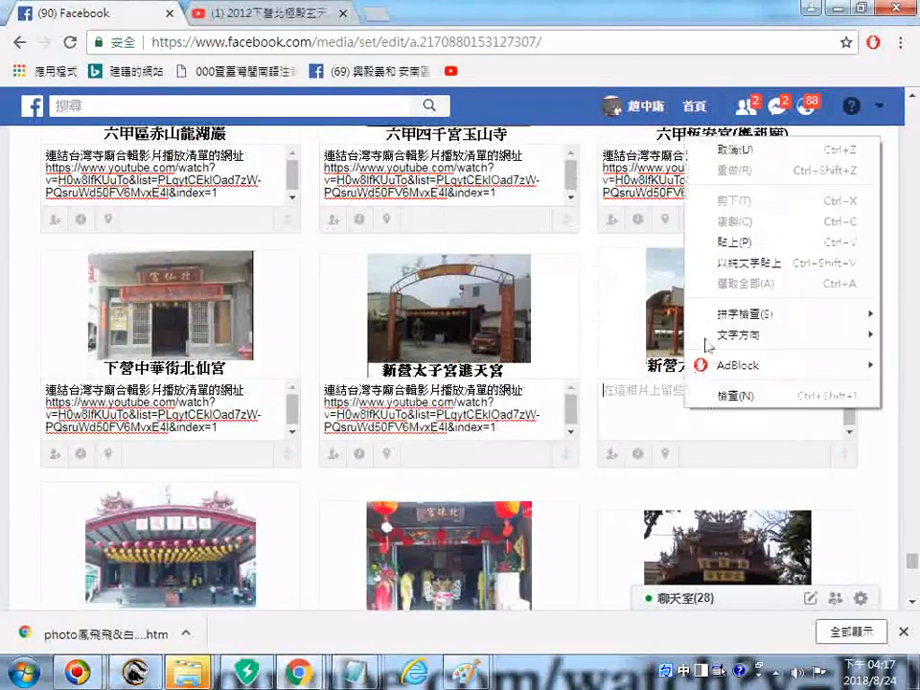
pyautogui.click(734, 183)
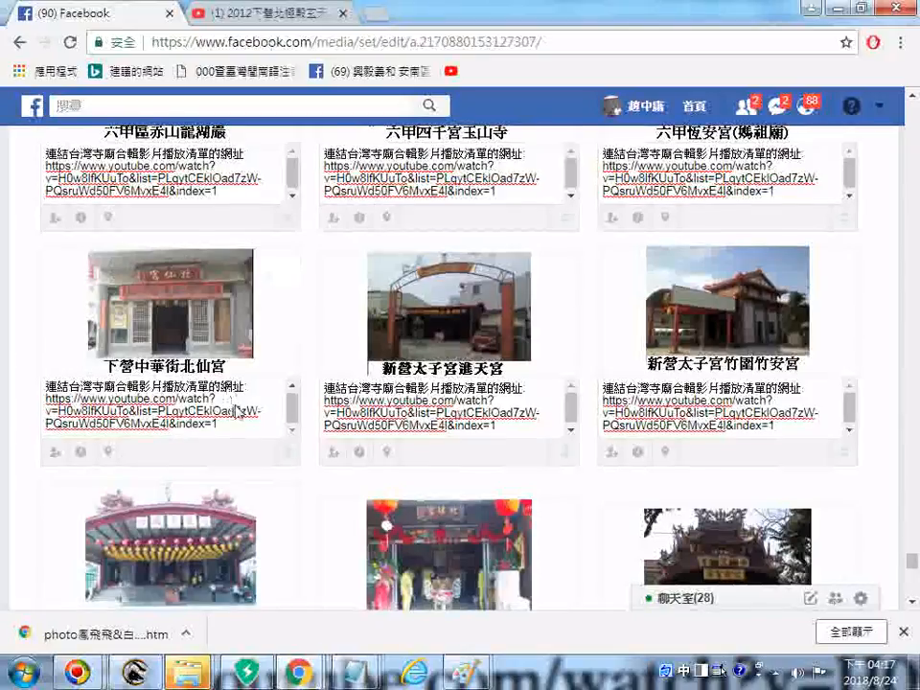
# Add the "連結台灣寺廟合輯影片播放清單的網址:" caption with the same YouTube playlist URL to the 柳營太康村雲霄太子殿, 柳營太康村北珠宮 and 柳營南聖宮 photos.
pyautogui.scroll(-3, 237, 412)
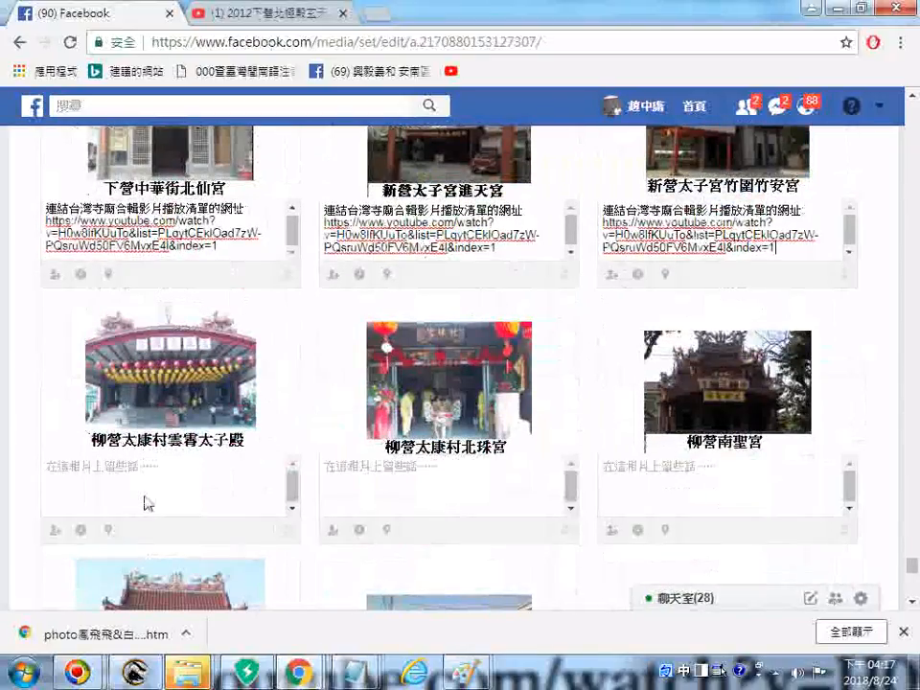
pyautogui.rightClick(145, 502)
pyautogui.click(181, 325)
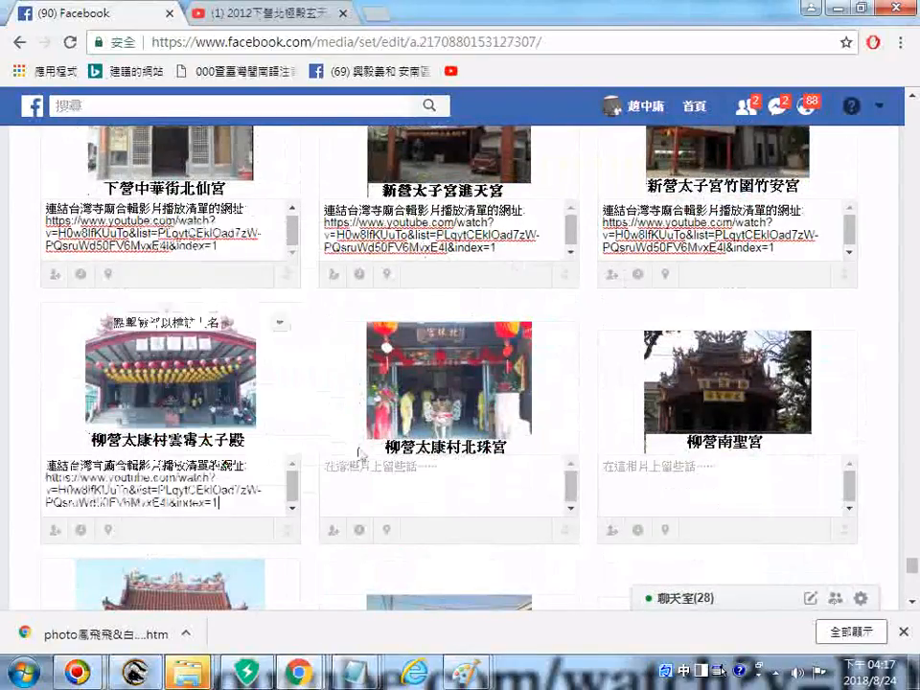
pyautogui.click(381, 508)
pyautogui.rightClick(383, 500)
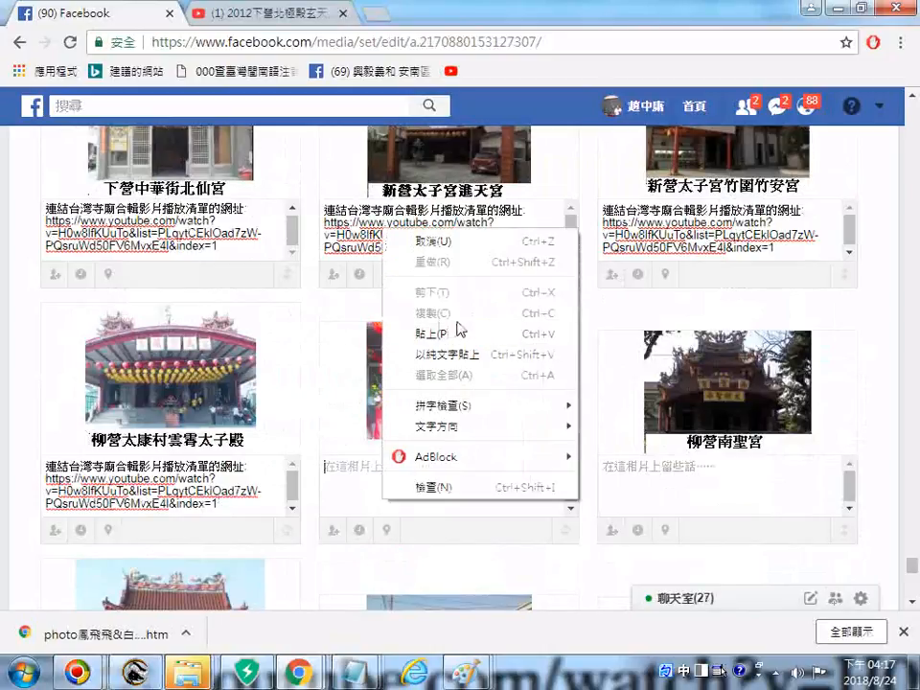
pyautogui.click(459, 362)
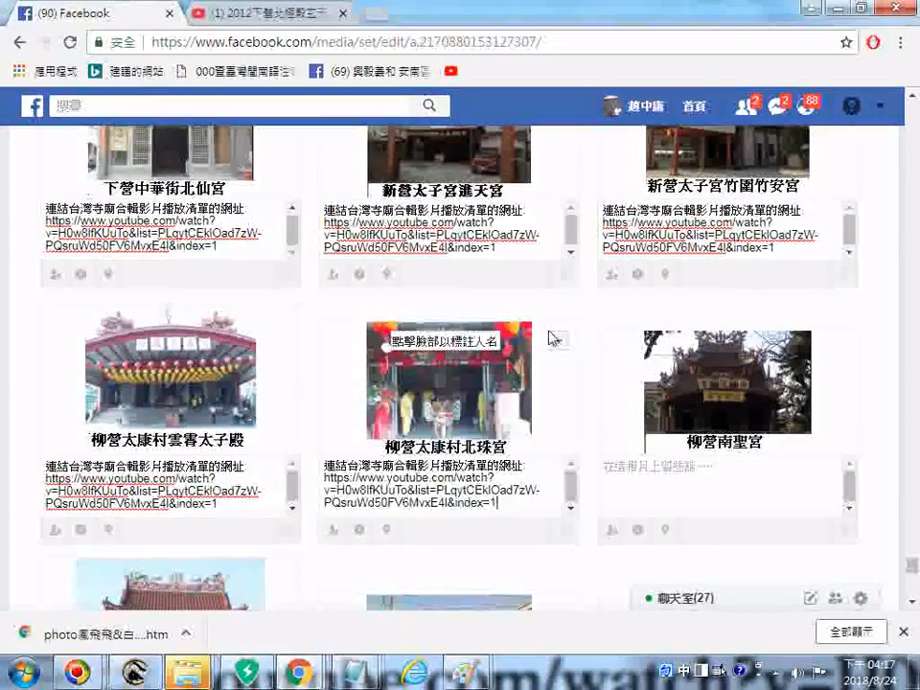
pyautogui.click(689, 479)
pyautogui.rightClick(668, 476)
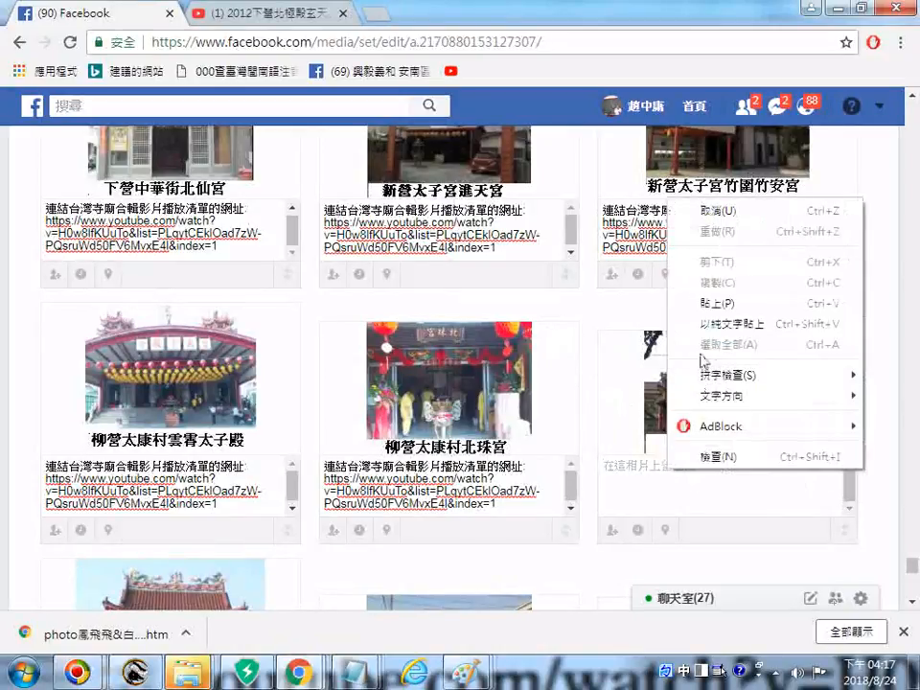
pyautogui.click(673, 303)
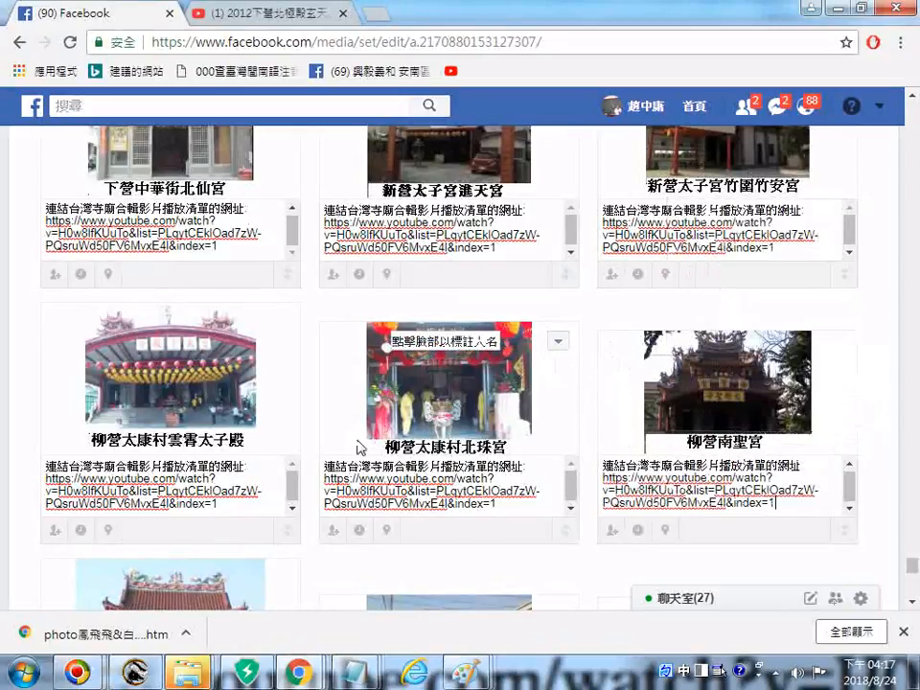
# Add the "連結台灣寺廟合輯影片播放清單的網址:" caption with the same YouTube playlist URL to the 柳營紫隆宮主祀觀音佛祖, 柳營橋南太歲宮 and 下營中華街三聖宮 photos.
pyautogui.scroll(-1, 348, 446)
pyautogui.scroll(-1, 348, 451)
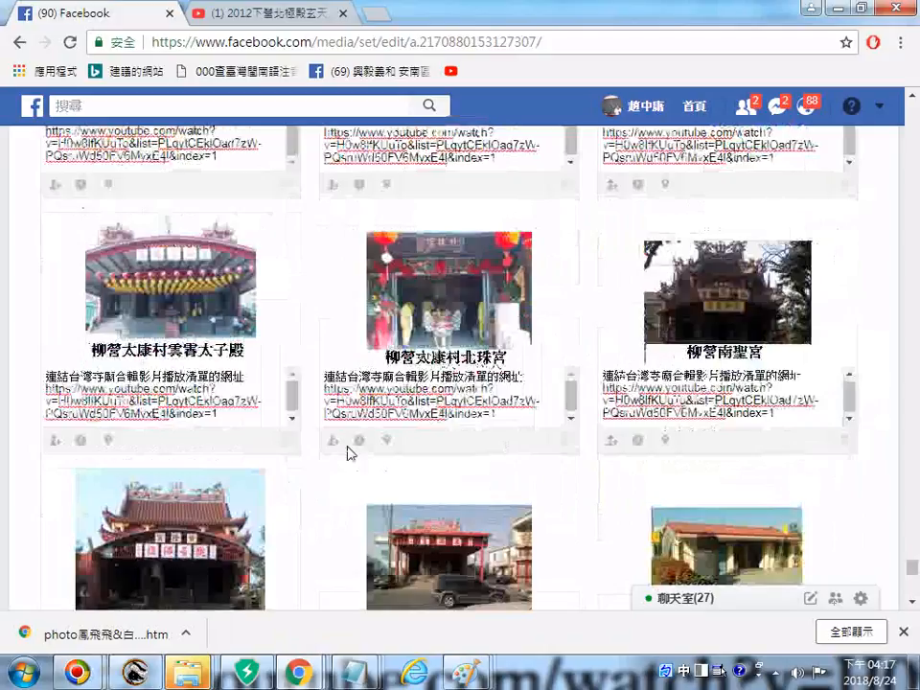
pyautogui.scroll(-2, 348, 452)
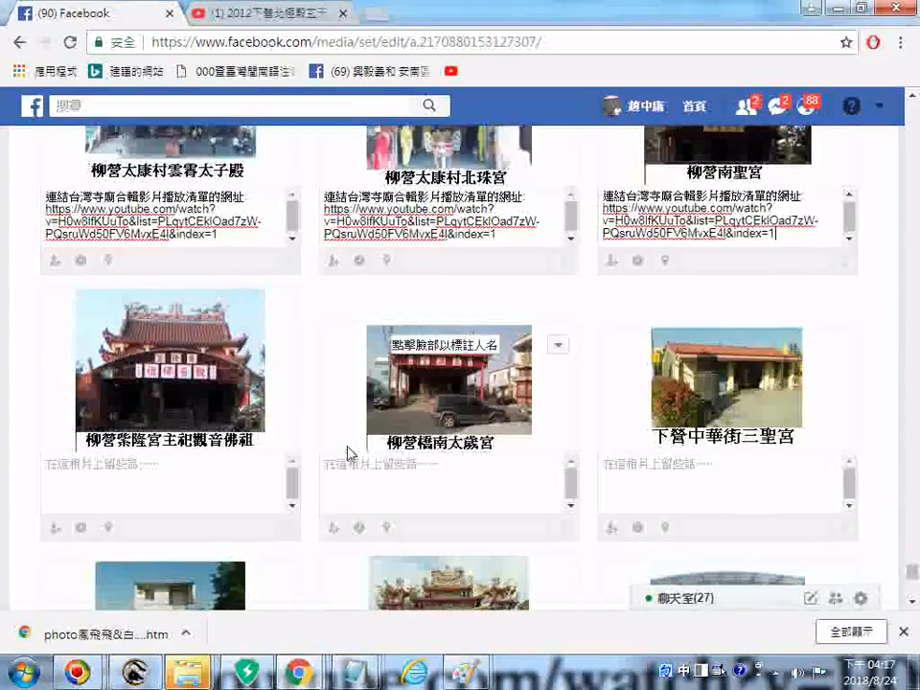
pyautogui.rightClick(165, 477)
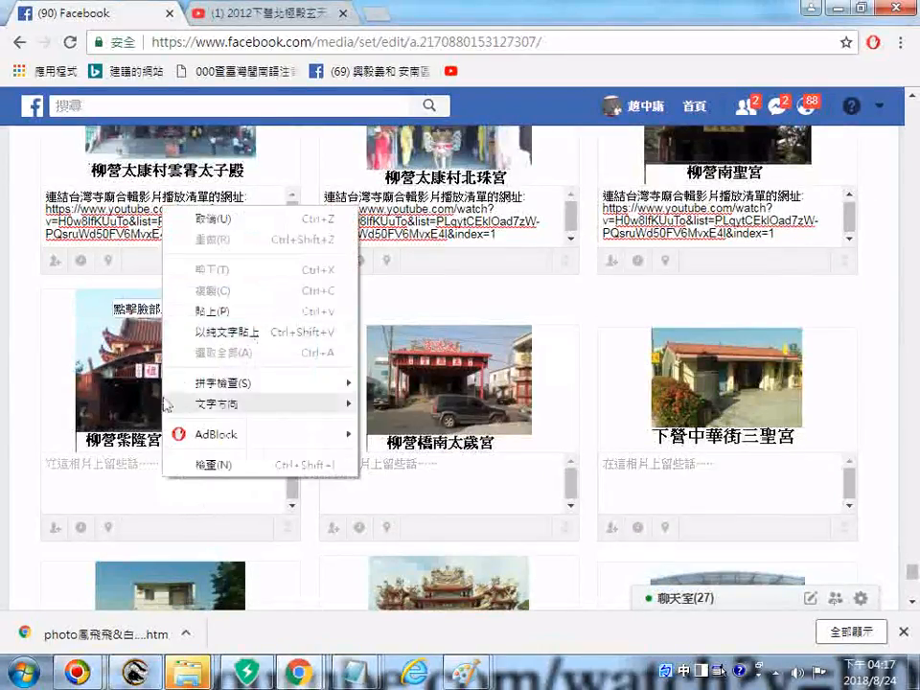
pyautogui.click(213, 310)
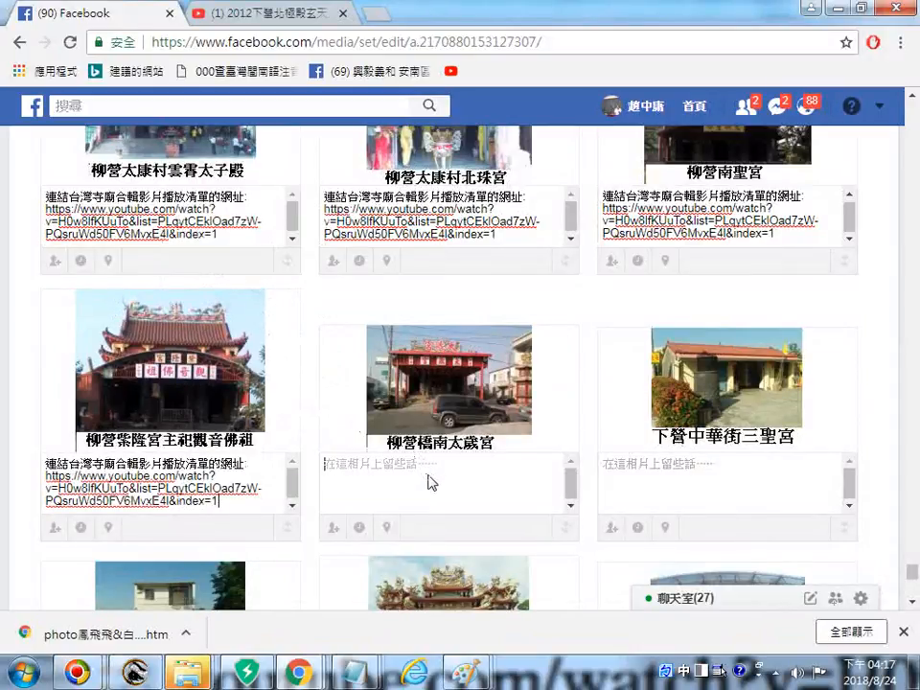
pyautogui.rightClick(430, 480)
pyautogui.click(478, 309)
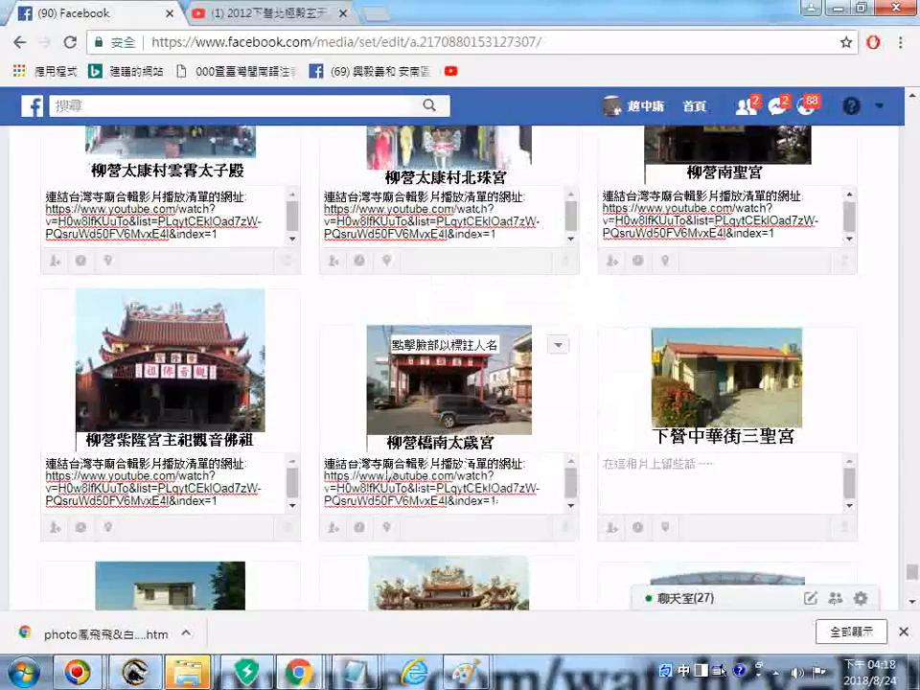
pyautogui.rightClick(709, 480)
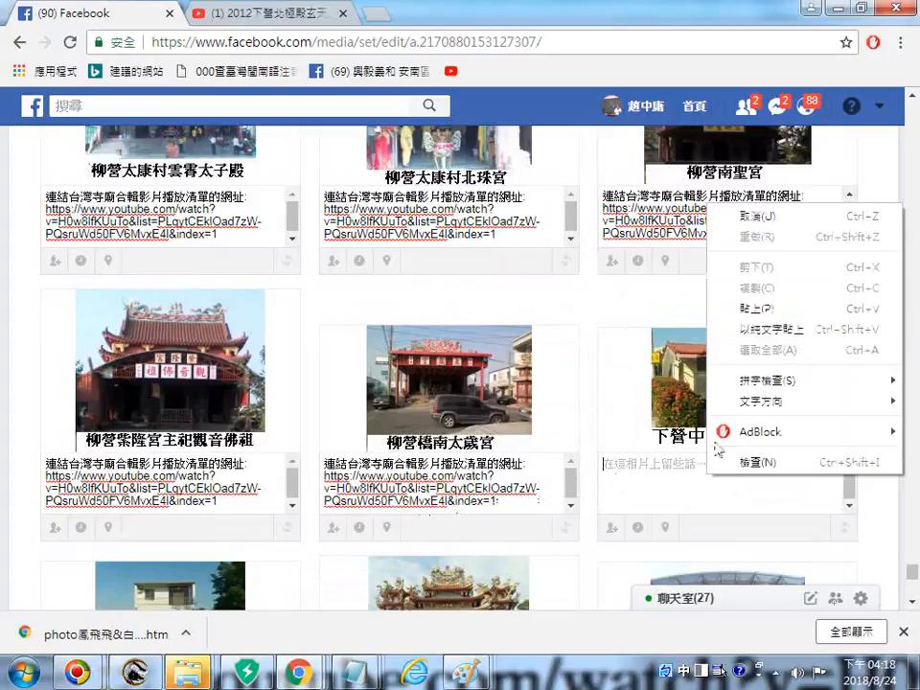
pyautogui.click(744, 310)
# Add the "連結台灣寺廟合輯影片播放清單的網址:" caption with the same YouTube playlist URL to the 下營中華街懿安宮, 柳營八翁村重興宮 and 下營義興堂洪姓家廟 photos.
pyautogui.scroll(-5, 573, 329)
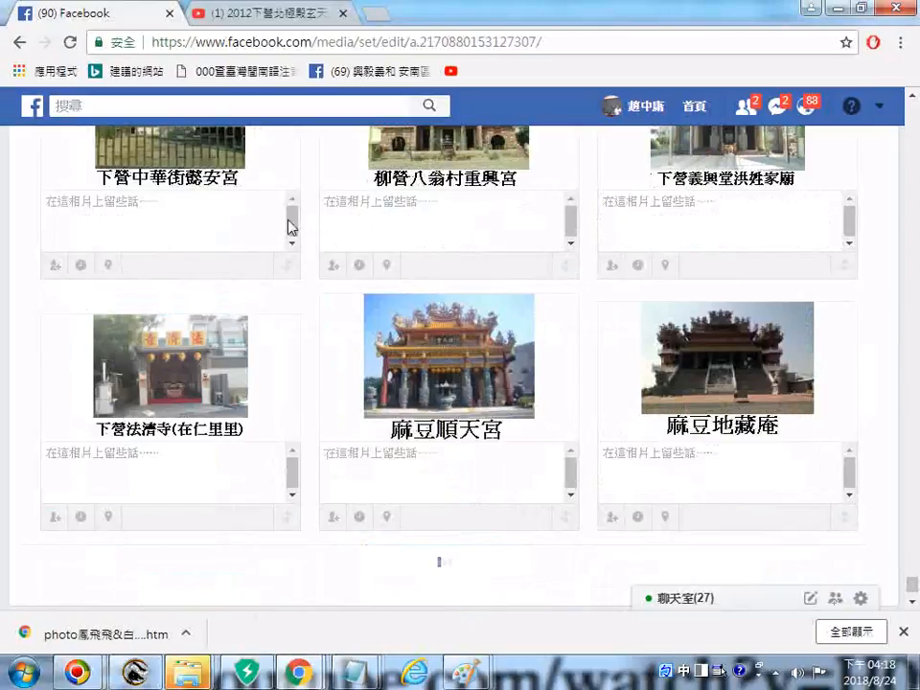
pyautogui.scroll(-1, 290, 226)
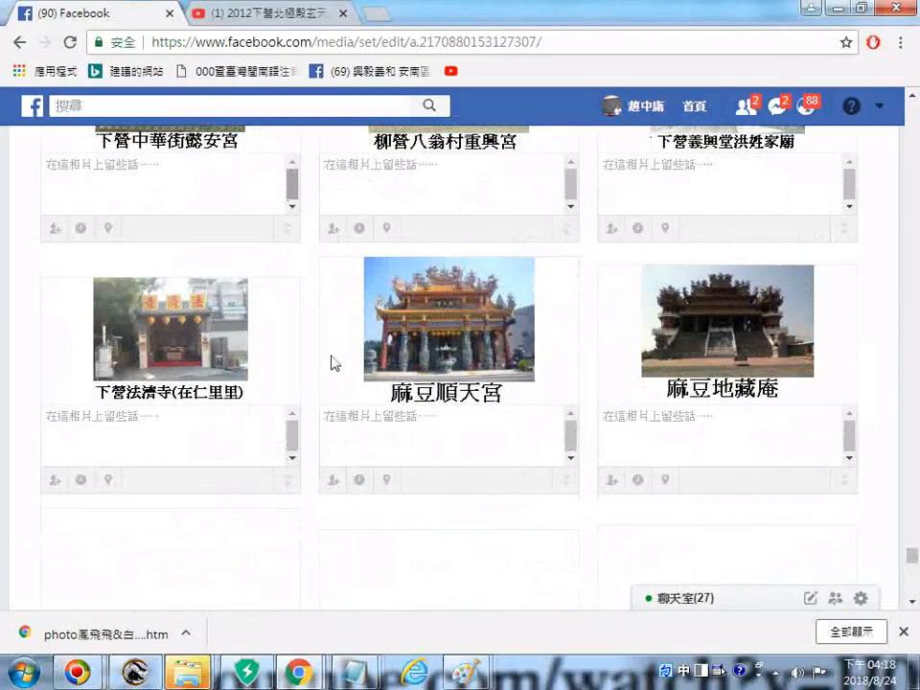
pyautogui.scroll(2, 333, 363)
pyautogui.scroll(2, 333, 362)
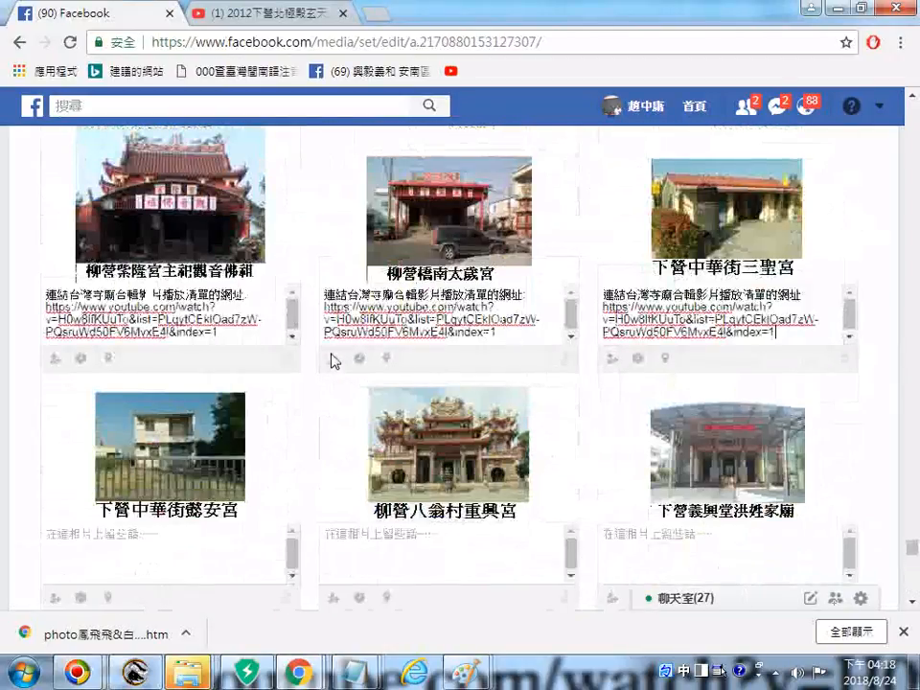
pyautogui.scroll(-2, 331, 359)
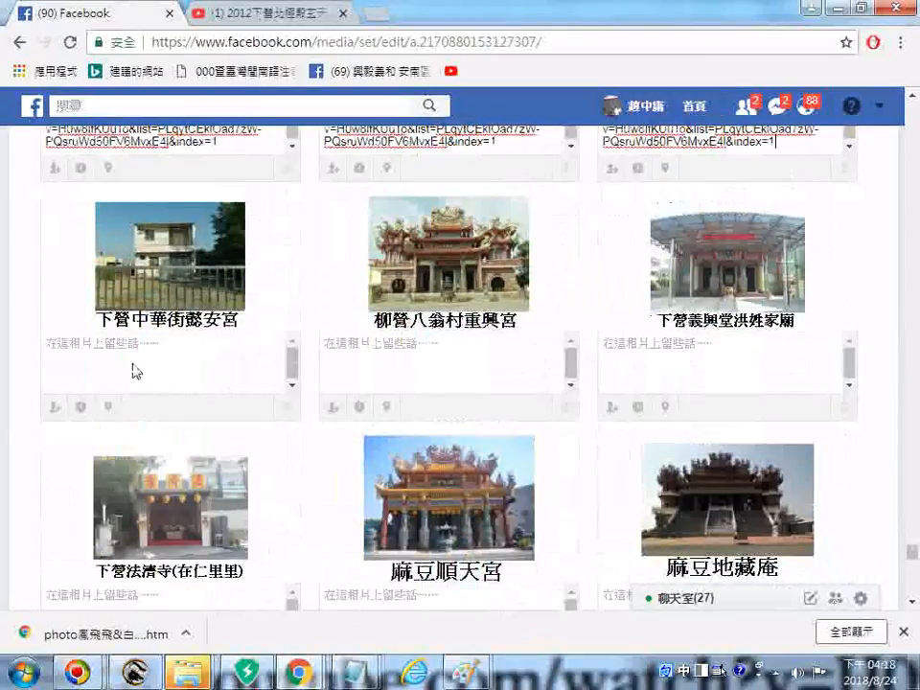
pyautogui.rightClick(124, 358)
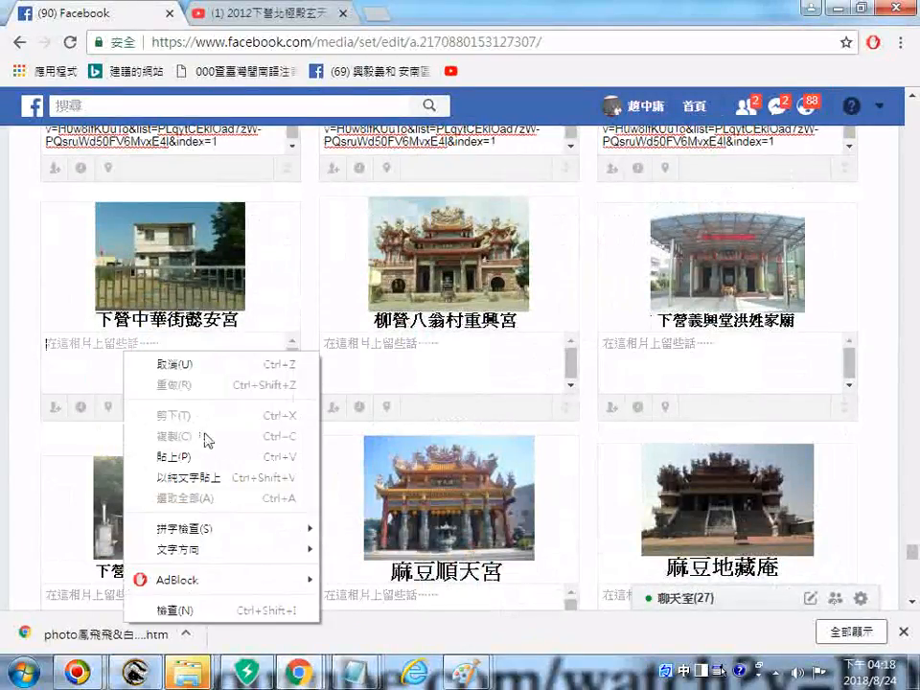
pyautogui.click(219, 456)
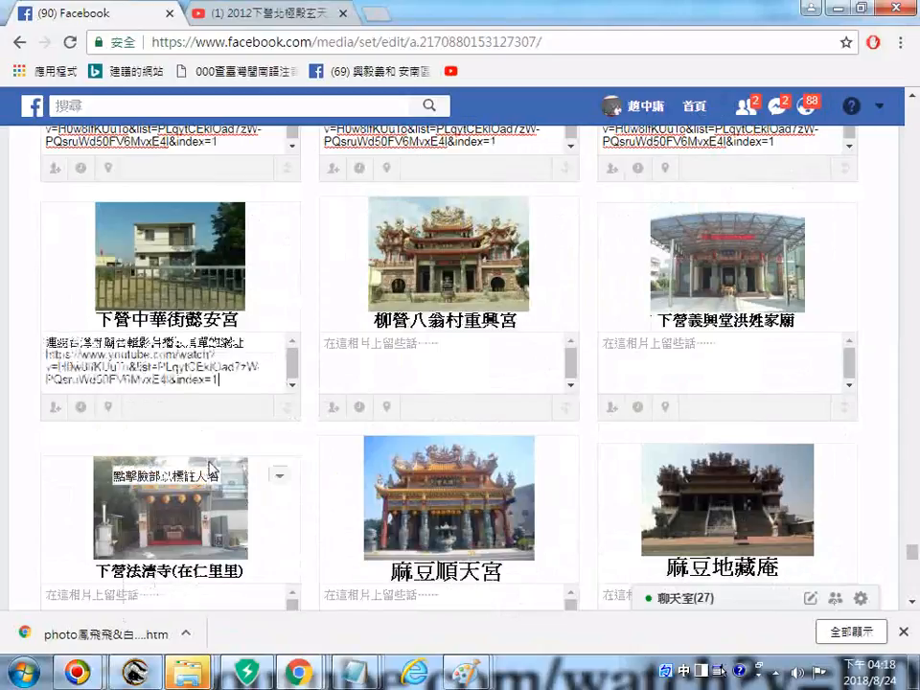
pyautogui.rightClick(412, 357)
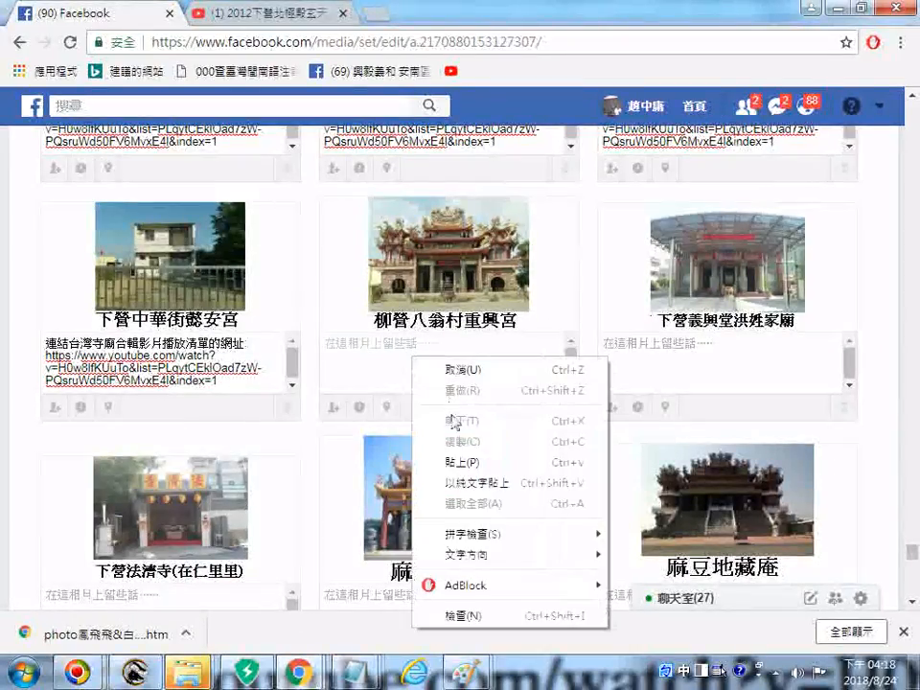
pyautogui.click(467, 464)
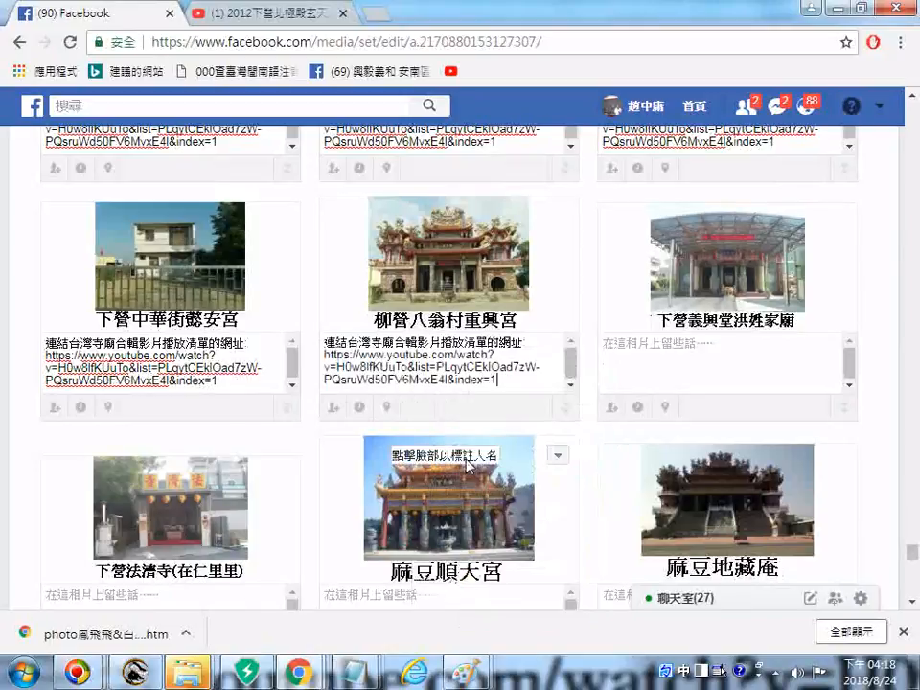
pyautogui.rightClick(681, 360)
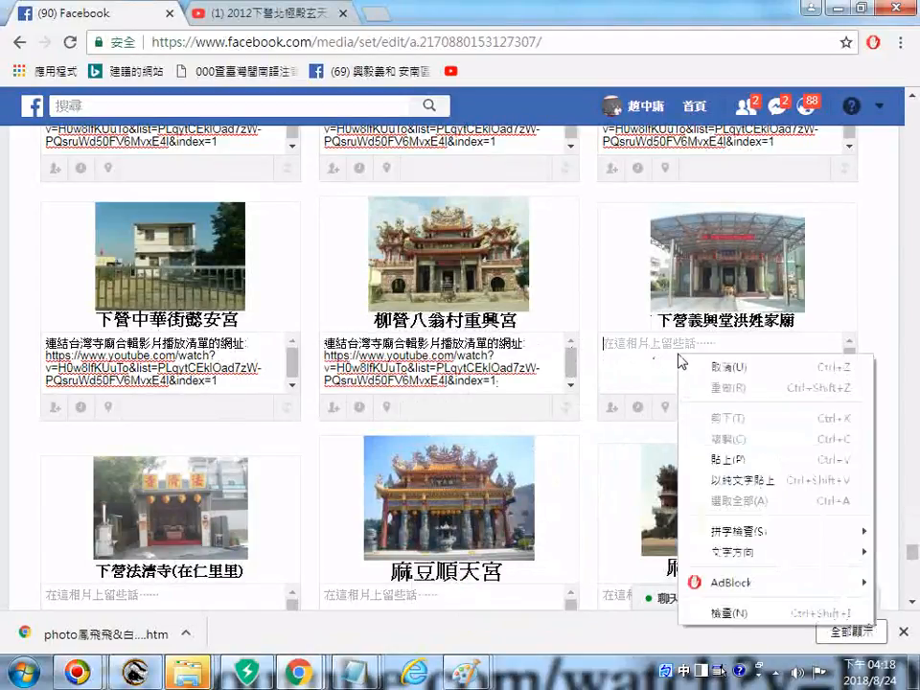
pyautogui.click(728, 463)
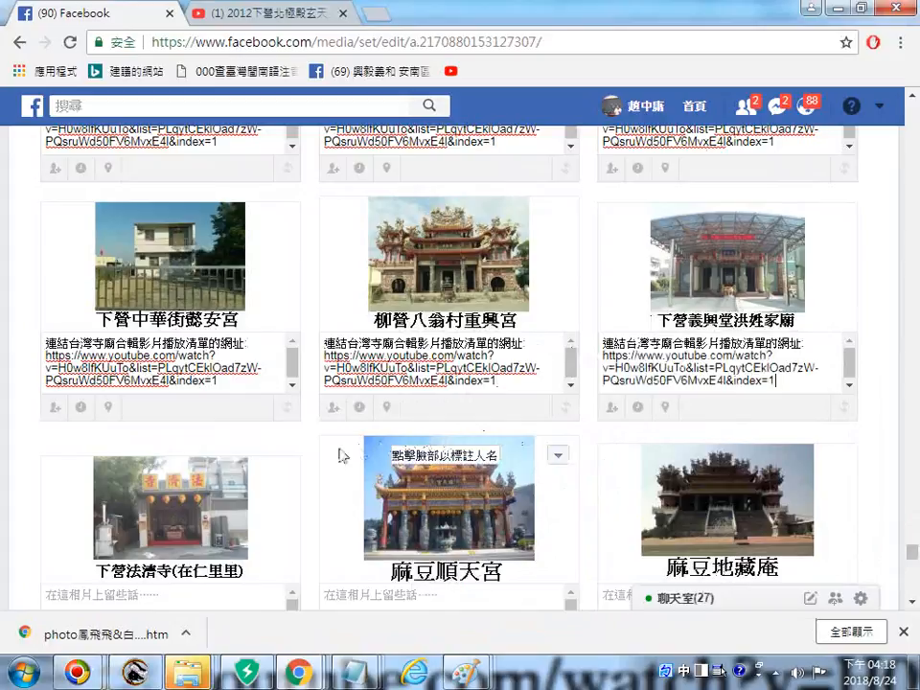
# Add the "連結台灣寺廟合輯影片播放清單的網址:" caption with the same YouTube playlist URL to the 下營法濟寺(在仁里里), 麻豆順天宮 and 麻豆地藏庵 photos.
pyautogui.scroll(-1, 340, 456)
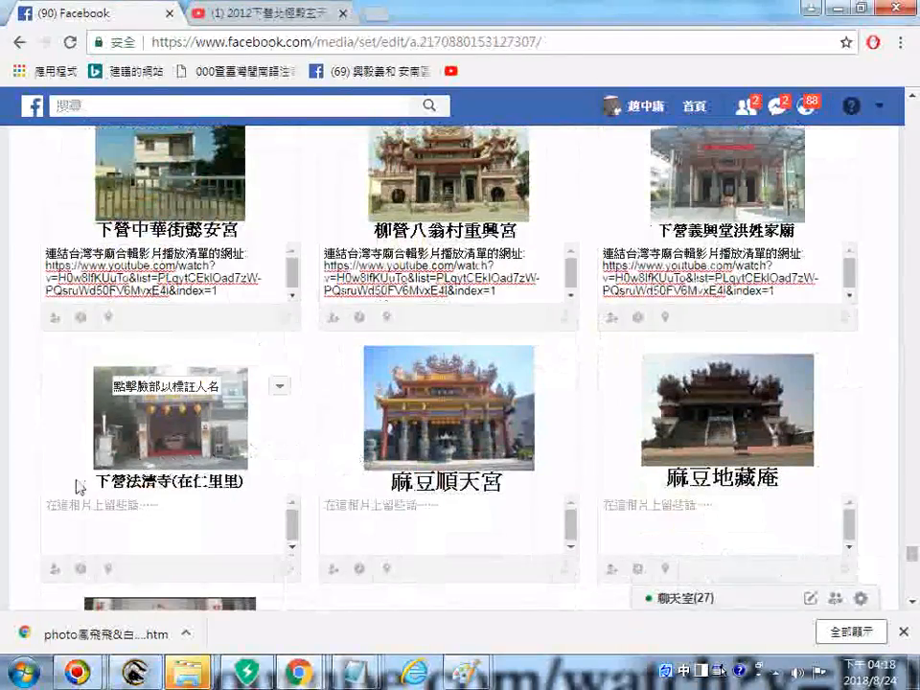
pyautogui.click(149, 534)
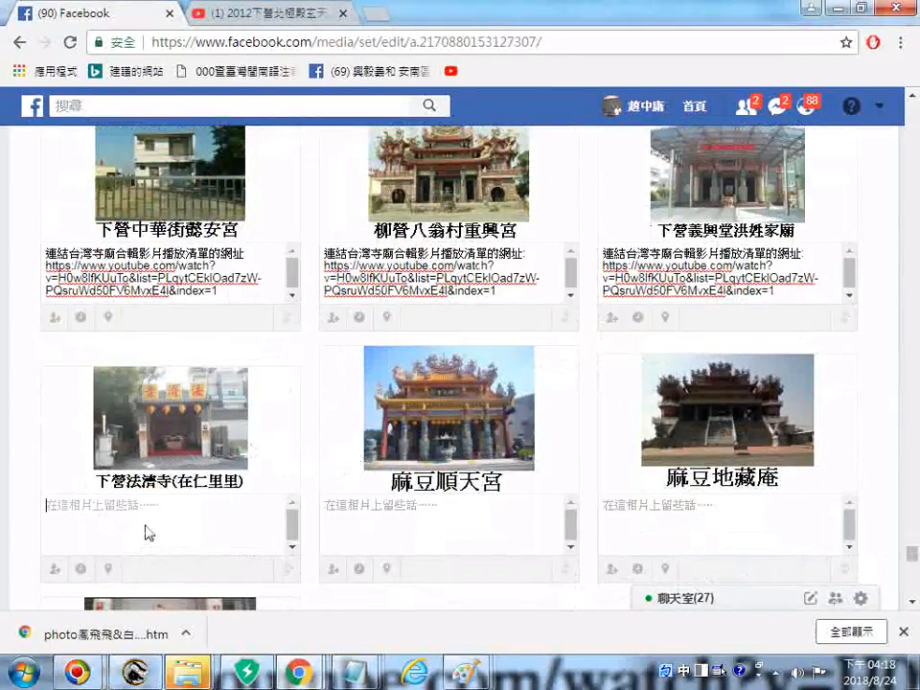
pyautogui.rightClick(149, 534)
pyautogui.click(216, 357)
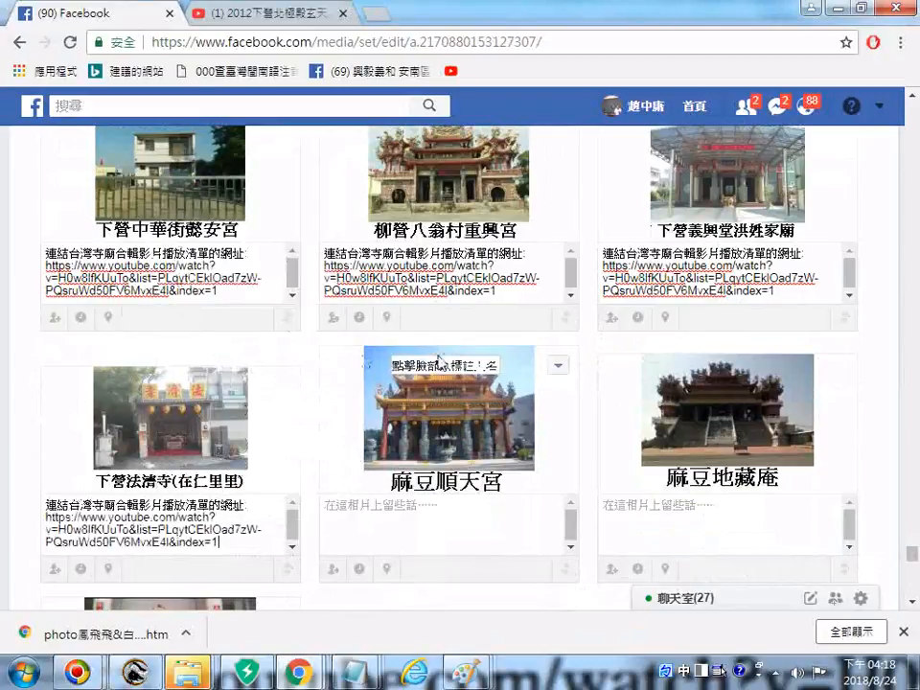
pyautogui.click(440, 533)
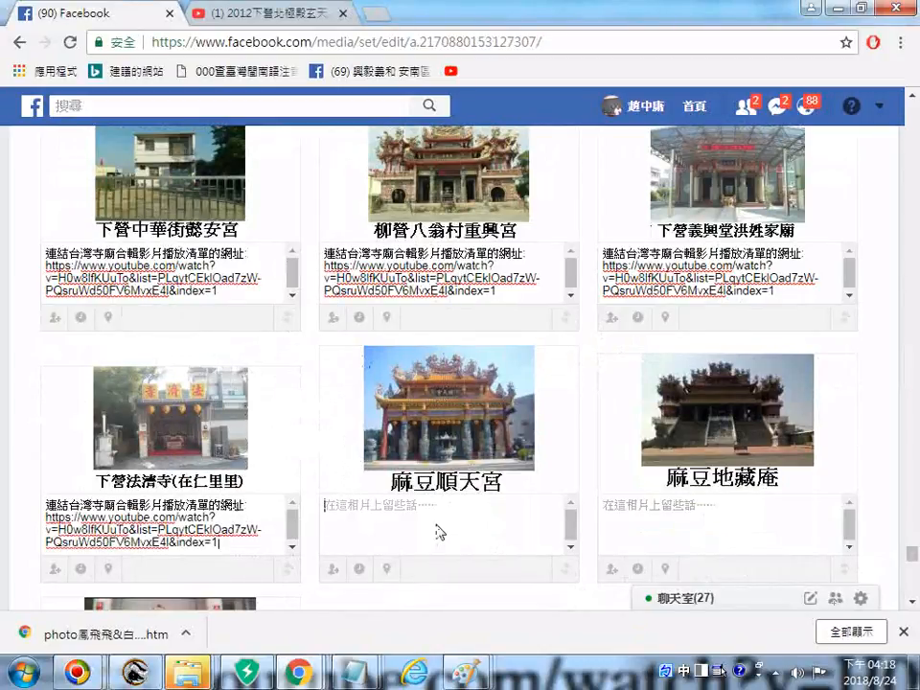
pyautogui.rightClick(438, 529)
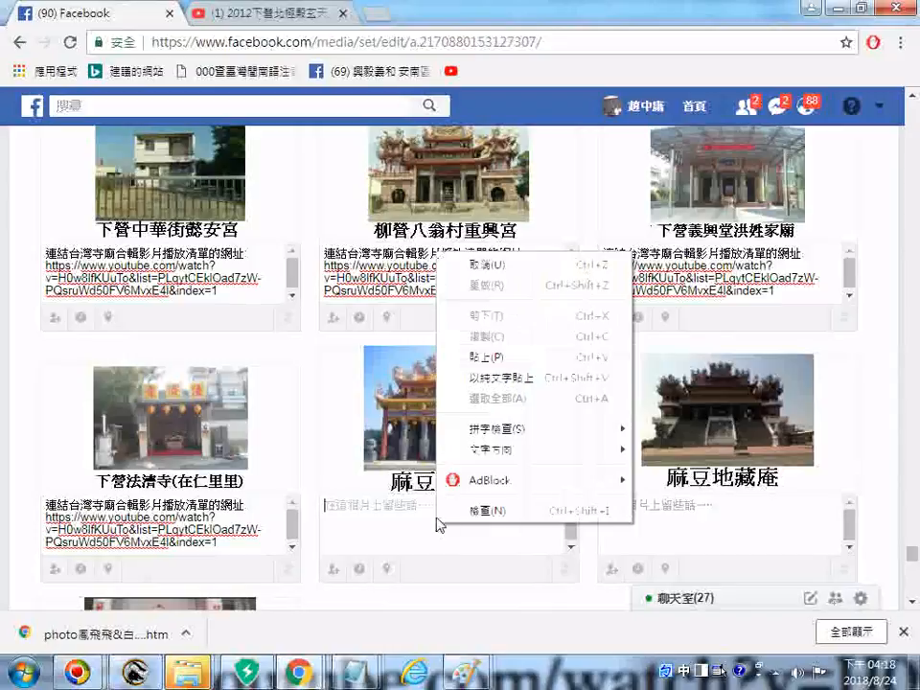
pyautogui.click(483, 356)
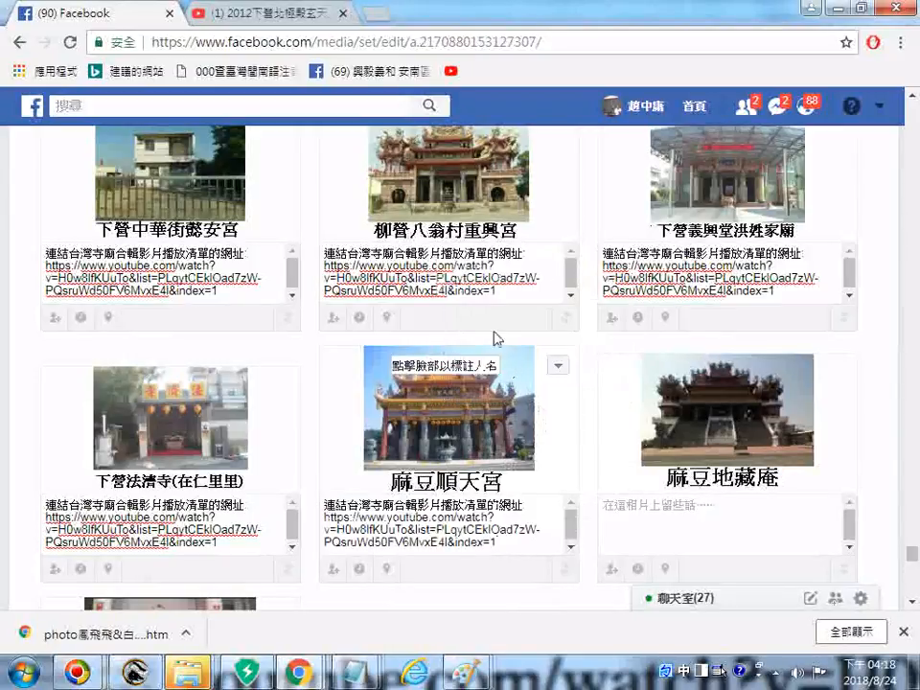
pyautogui.scroll(-2, 534, 370)
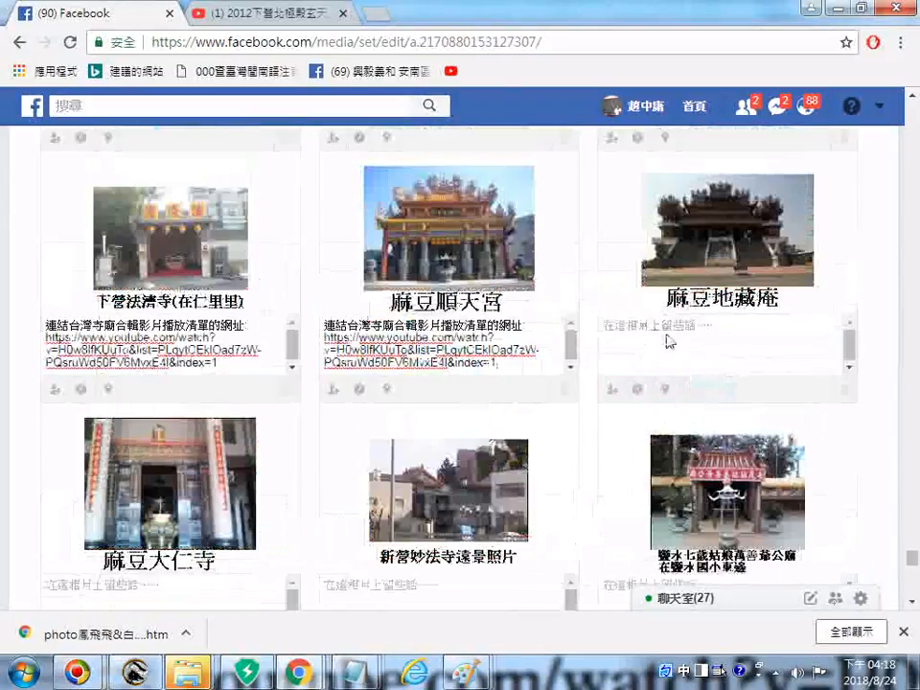
pyautogui.rightClick(669, 341)
pyautogui.click(762, 436)
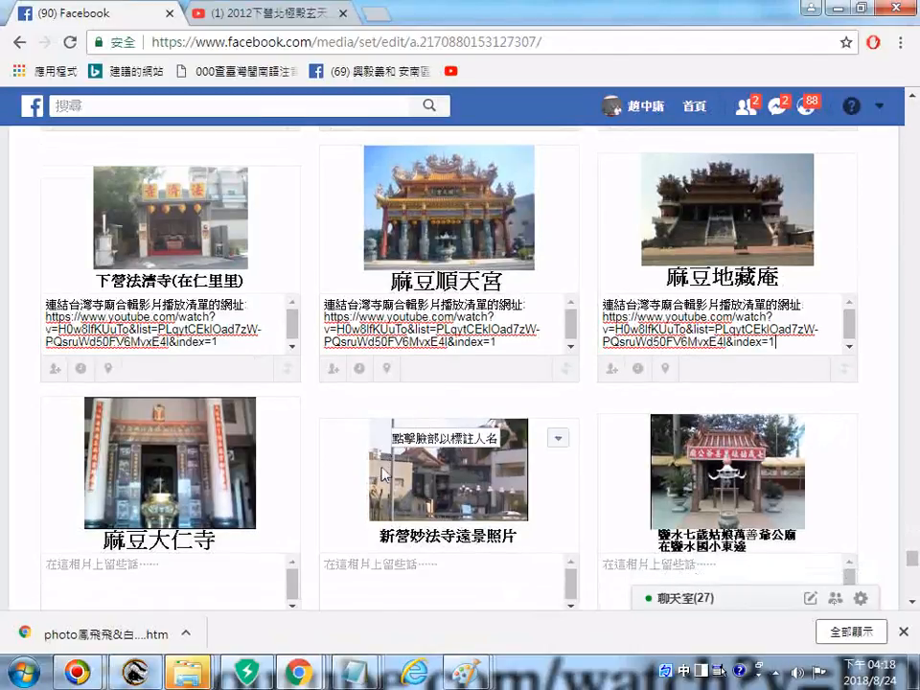
# Add the "連結台灣寺廟合輯影片播放清單的網址:" caption with the same YouTube playlist URL to the 麻豆大仁寺, 新營妙法寺遠景照片 and 鹽水七歲姑娘萬善爺公廟 photos.
pyautogui.scroll(-3, 384, 474)
pyautogui.click(187, 425)
pyautogui.rightClick(187, 425)
pyautogui.click(246, 270)
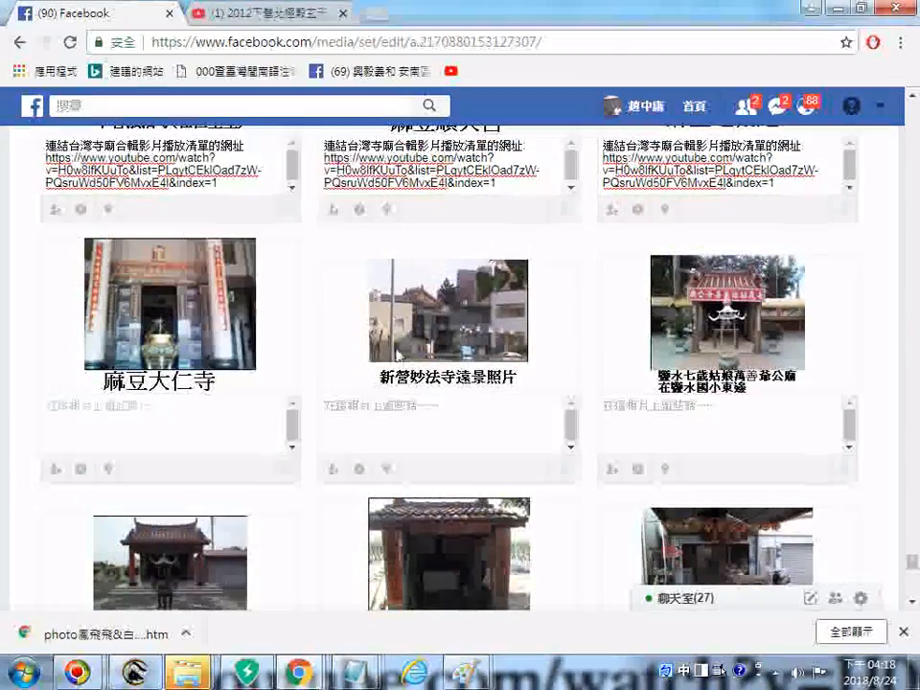
pyautogui.rightClick(416, 426)
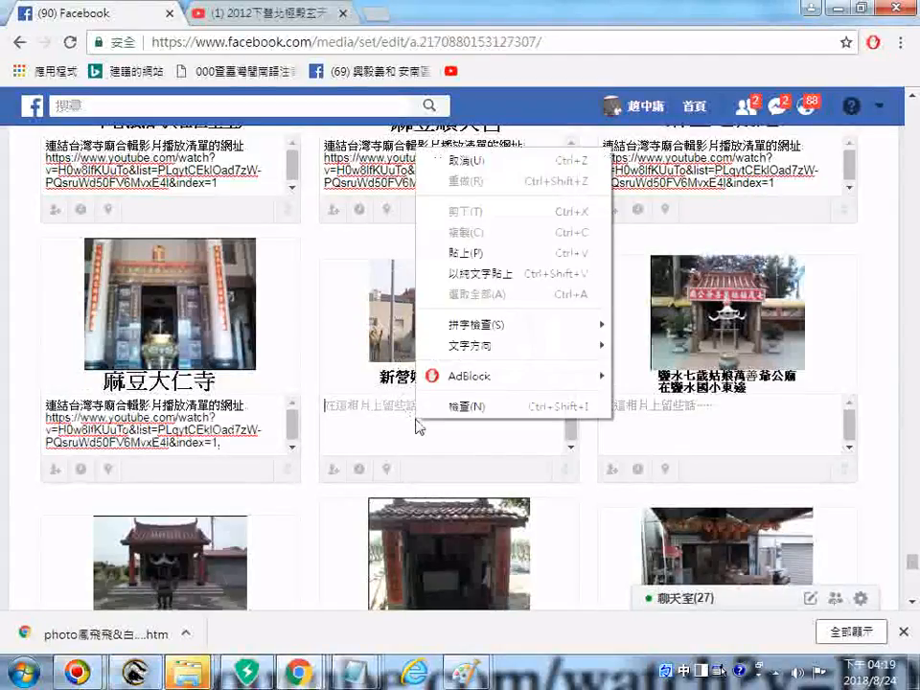
pyautogui.click(463, 252)
pyautogui.write(',')
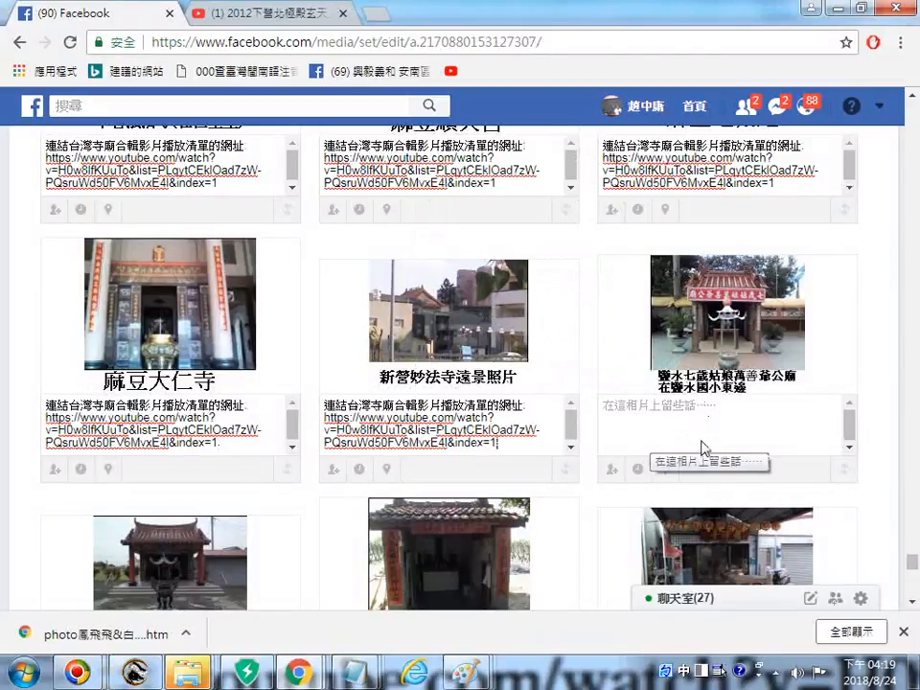
pyautogui.click(642, 433)
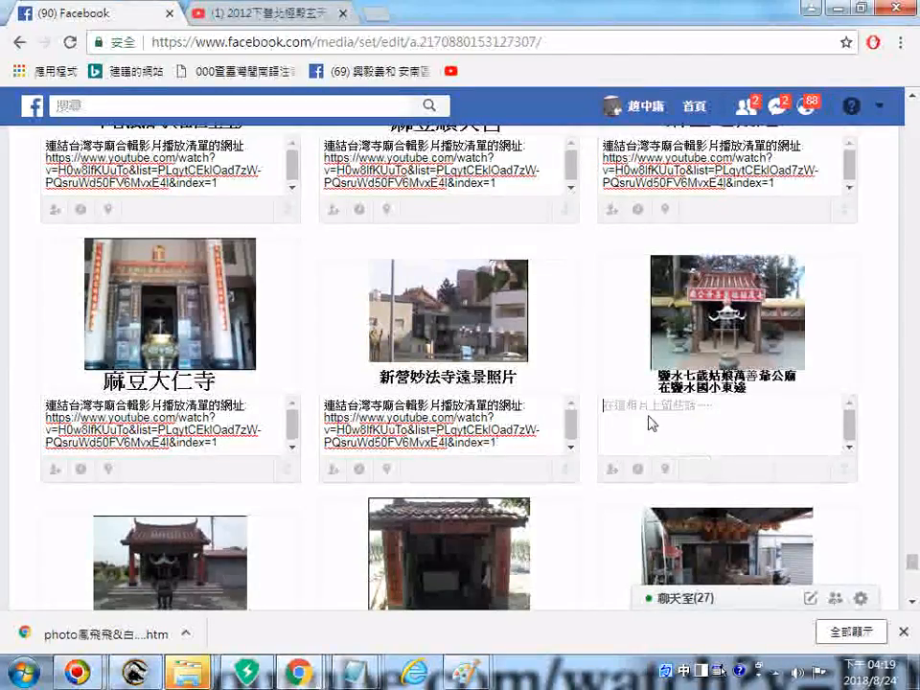
pyautogui.rightClick(648, 422)
pyautogui.click(687, 242)
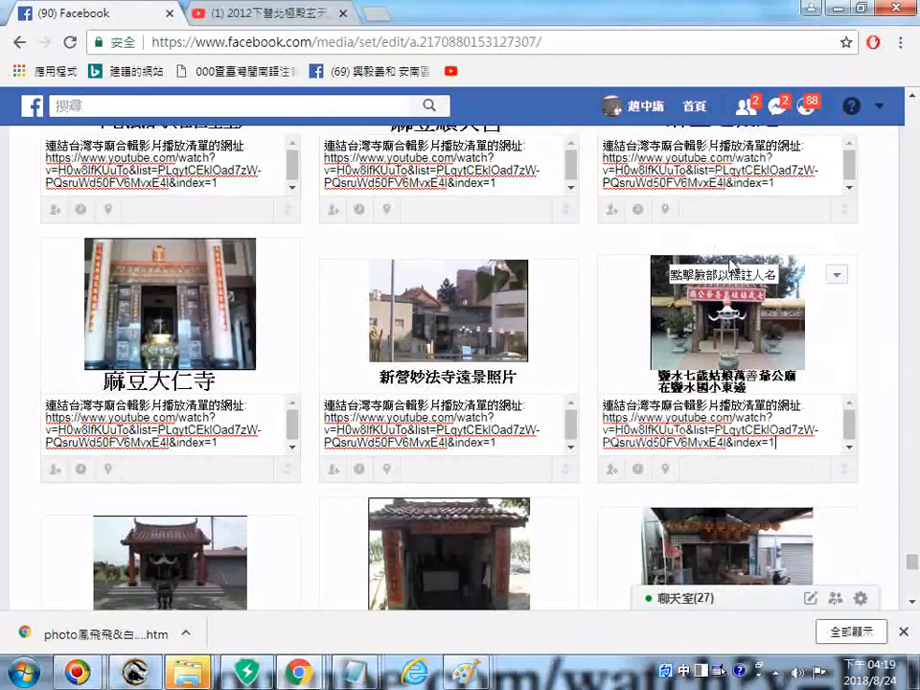
pyautogui.click(240, 456)
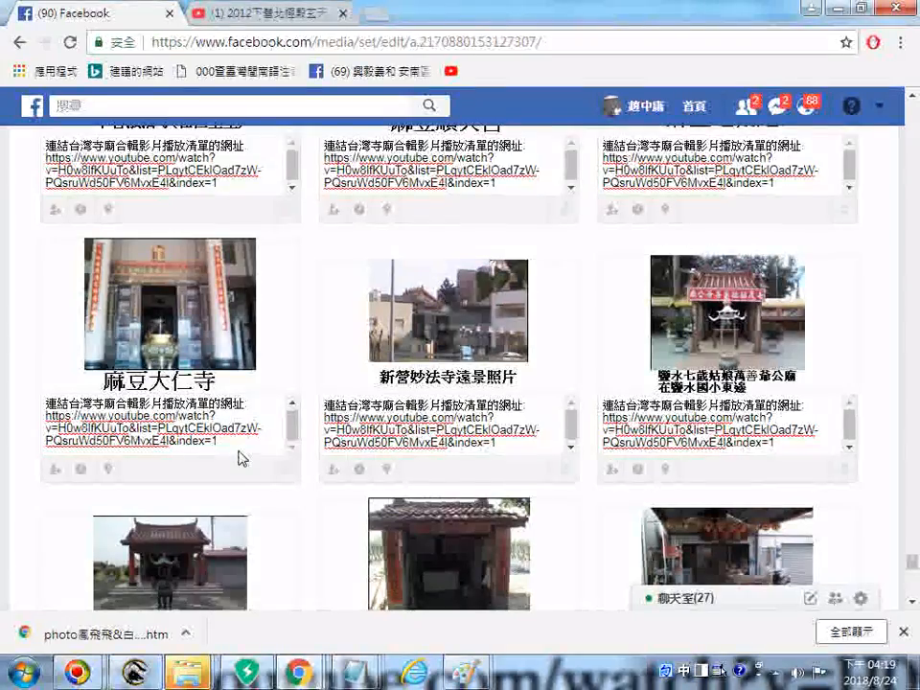
# Add the "連結台灣寺廟合輯影片播放清單的網址:" caption with the same YouTube playlist URL to the 東山許秀才三姓公媽 photo.
pyautogui.scroll(-1, 240, 457)
pyautogui.scroll(-1, 235, 461)
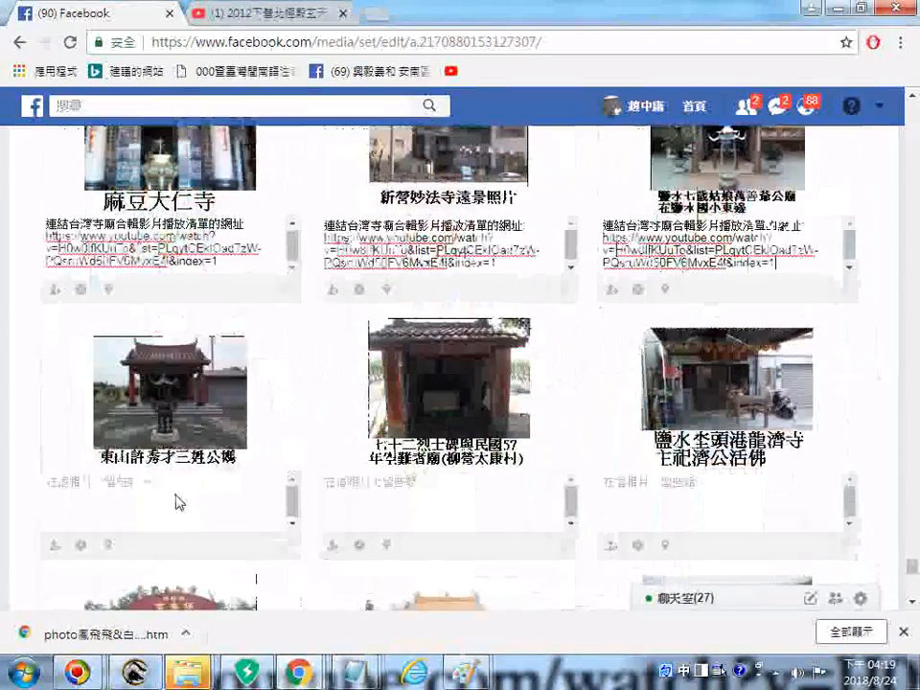
pyautogui.click(177, 503)
pyautogui.rightClick(177, 502)
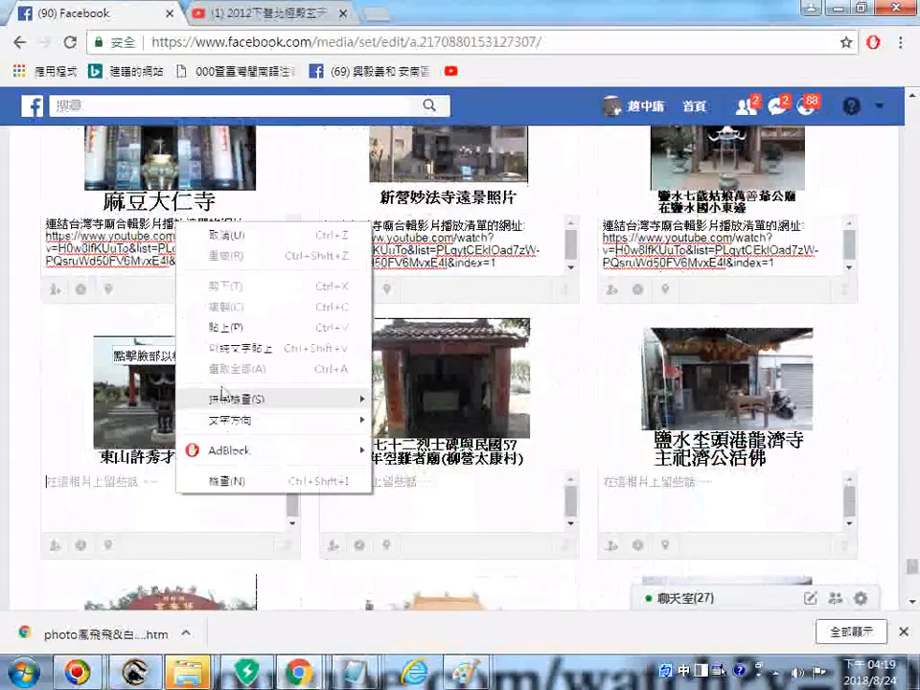
pyautogui.click(222, 328)
# Add the "連結台灣寺廟合輯影片播放清單的網址:" caption with the same YouTube playlist URL to the 七十二烈士碑與民國57年空難者廟(柳營太康村) photo.
pyautogui.click(383, 515)
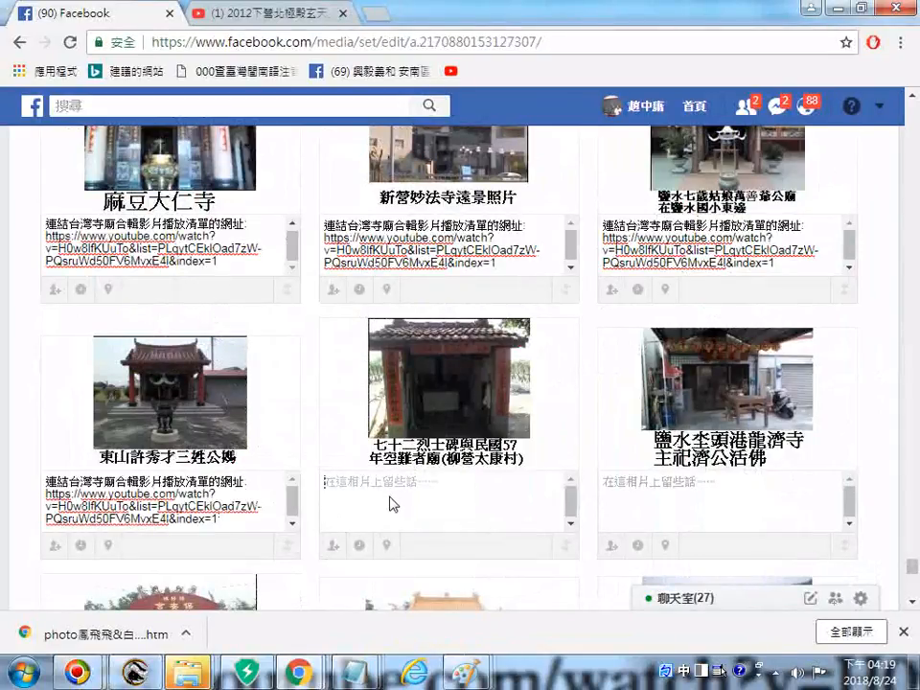
pyautogui.rightClick(391, 505)
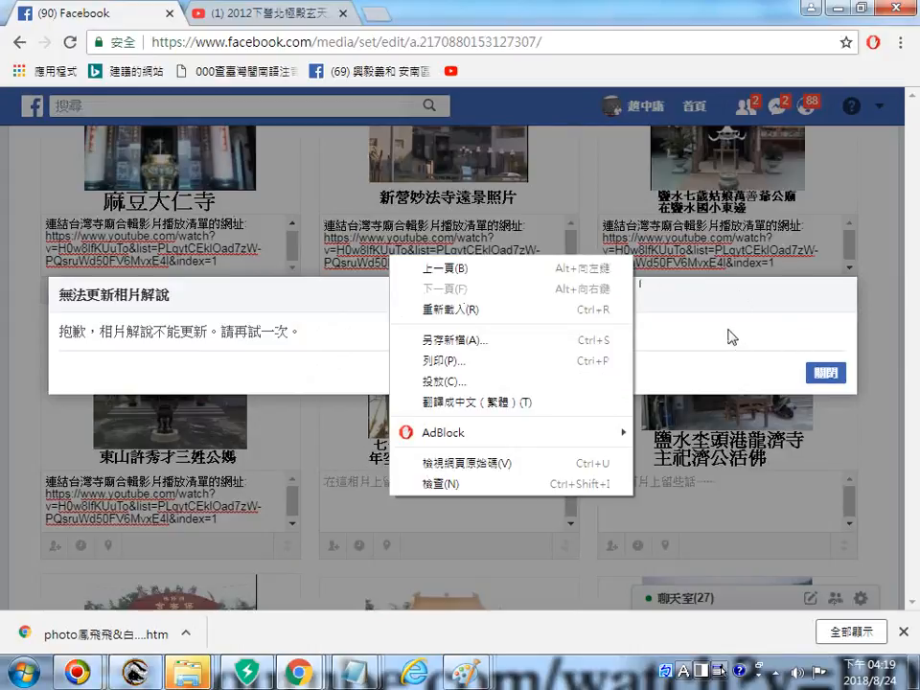
pyautogui.click(826, 372)
pyautogui.click(827, 372)
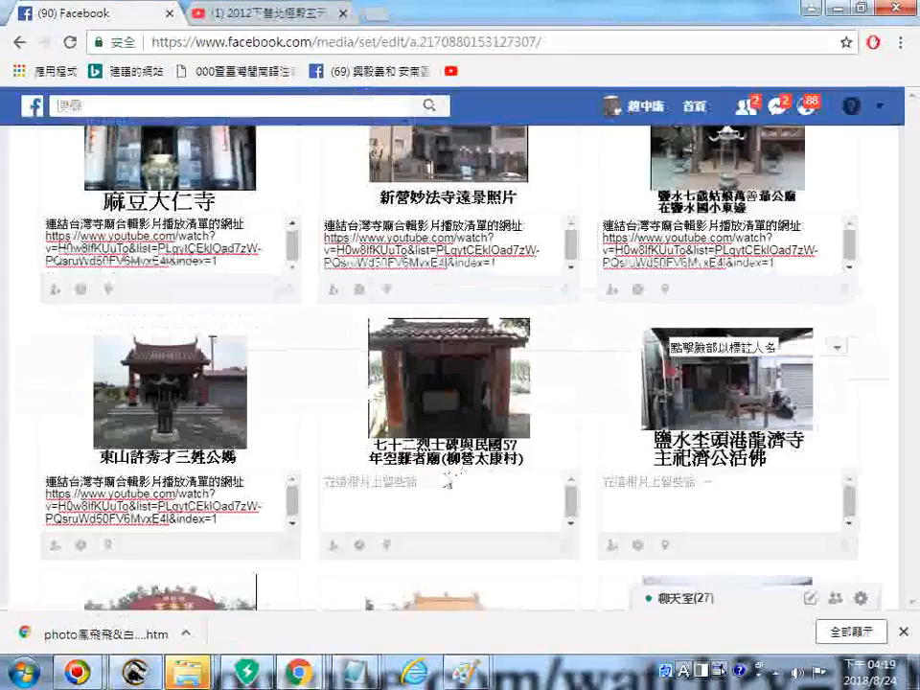
pyautogui.click(448, 501)
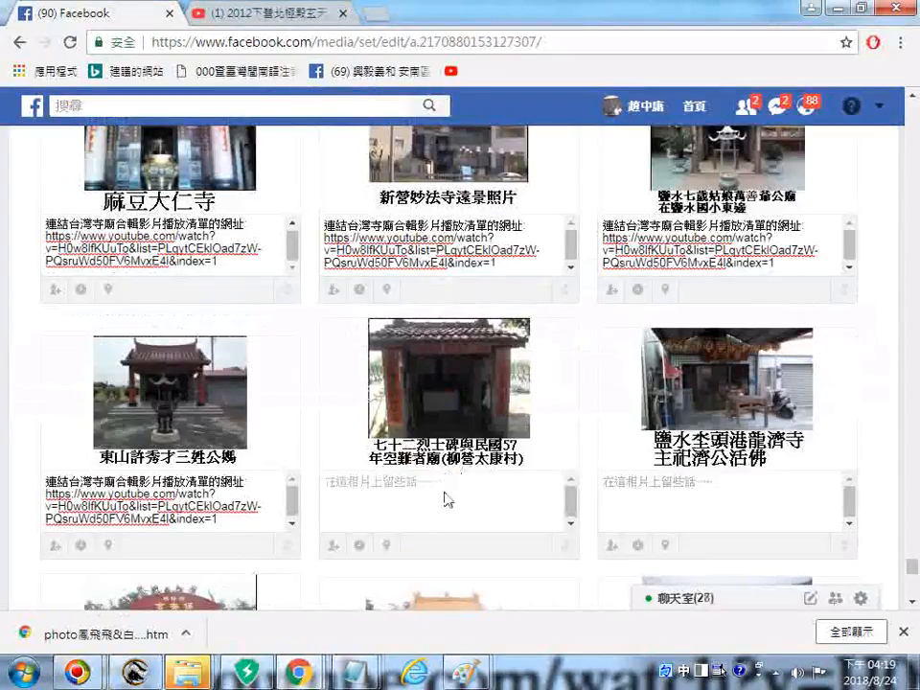
pyautogui.rightClick(370, 488)
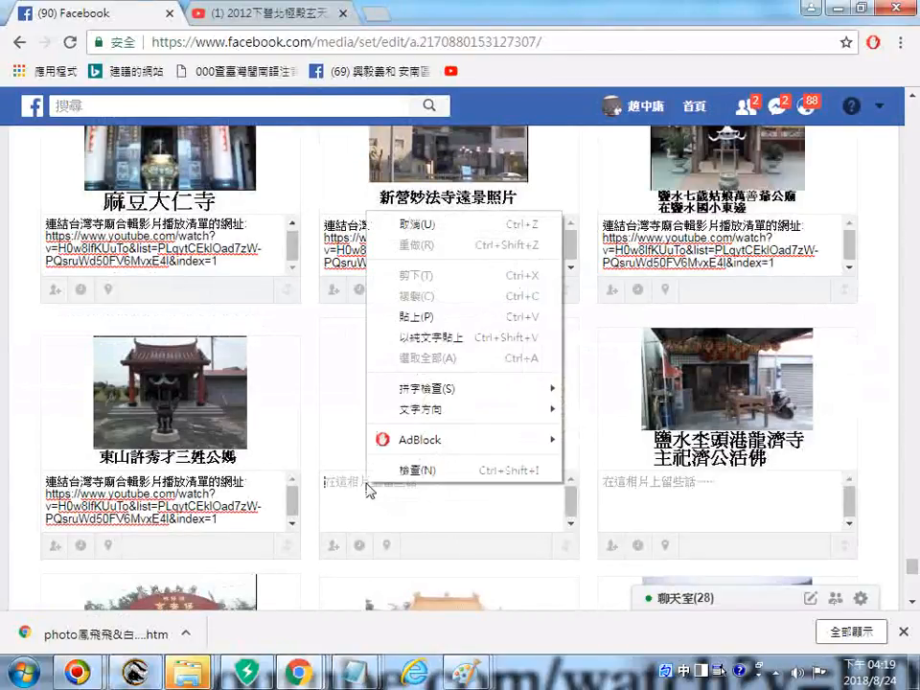
pyautogui.click(419, 317)
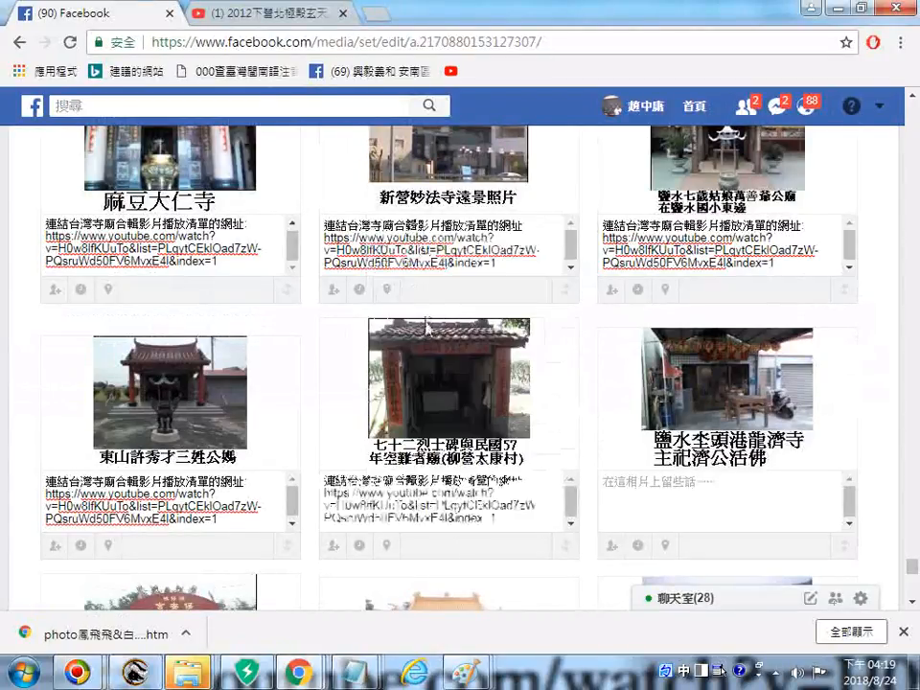
# Add the "連結台灣寺廟合輯影片播放清單的網址:" caption with the same YouTube playlist URL to the 鹽水坔頭港龍濟寺 photo.
pyautogui.click(672, 504)
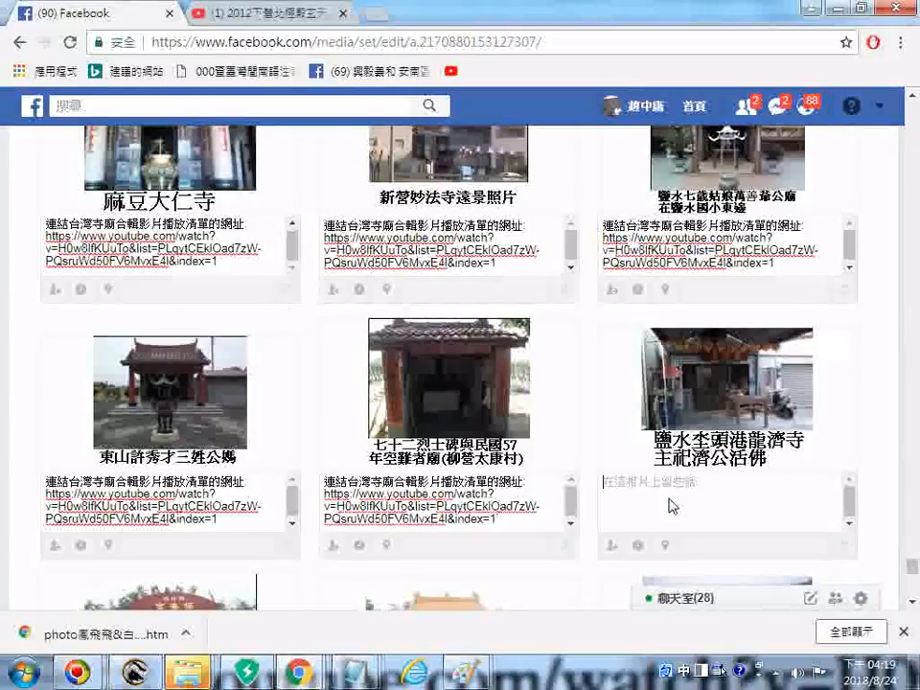
pyautogui.rightClick(671, 490)
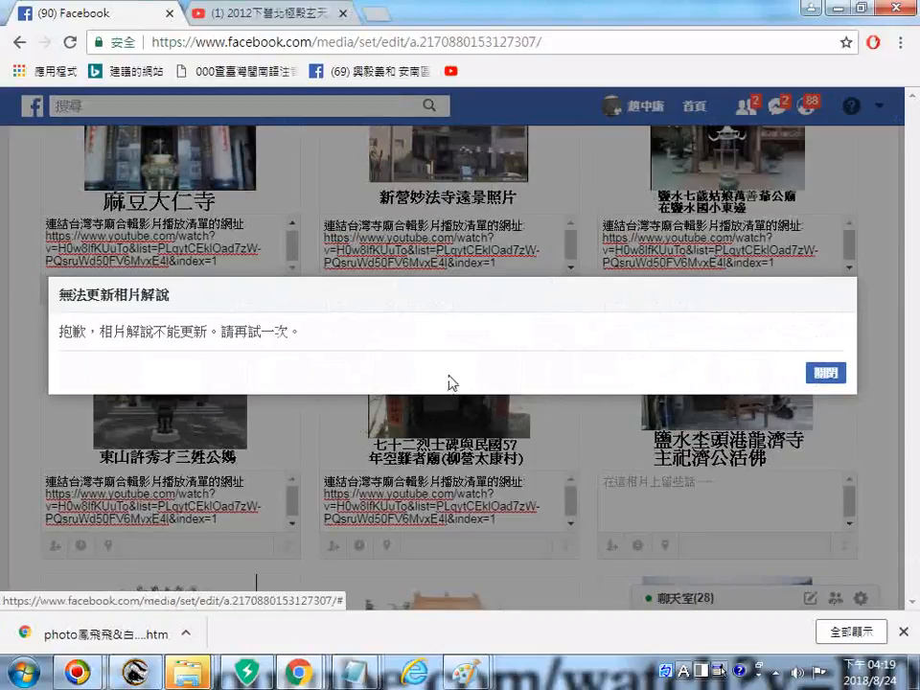
pyautogui.click(838, 376)
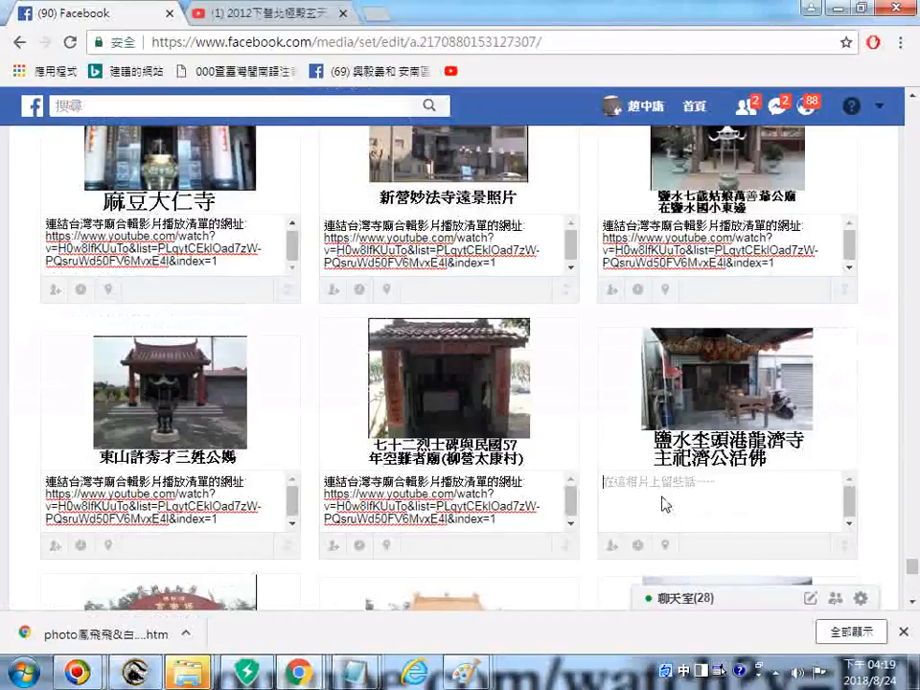
pyautogui.rightClick(666, 499)
pyautogui.click(707, 331)
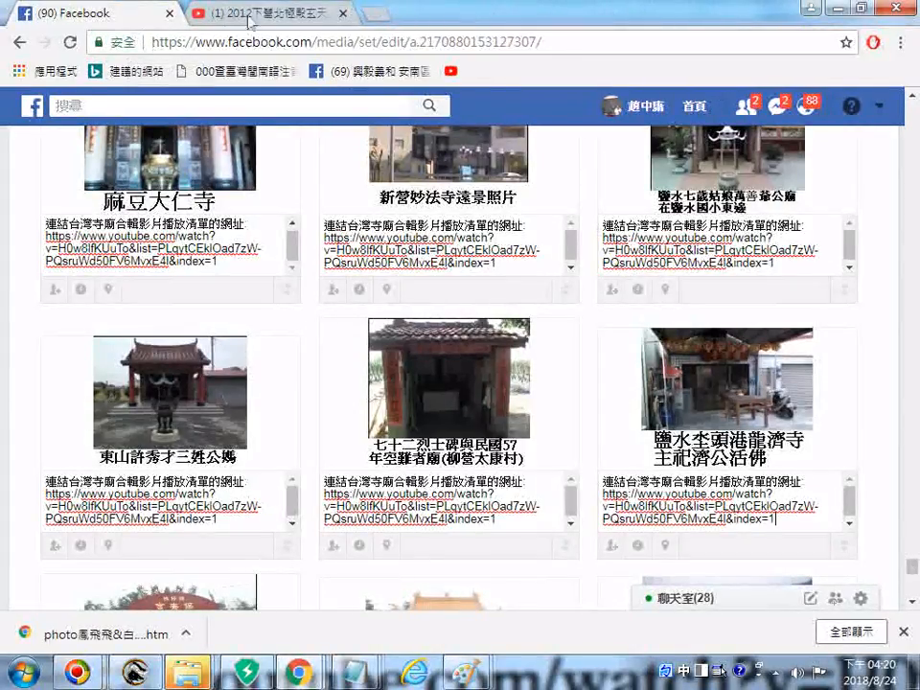
# Reload the album's edit page and check each row of temple photos for the playlist caption, down to the 高雄佛光山寺佛陀紀念館 row.
pyautogui.click(70, 43)
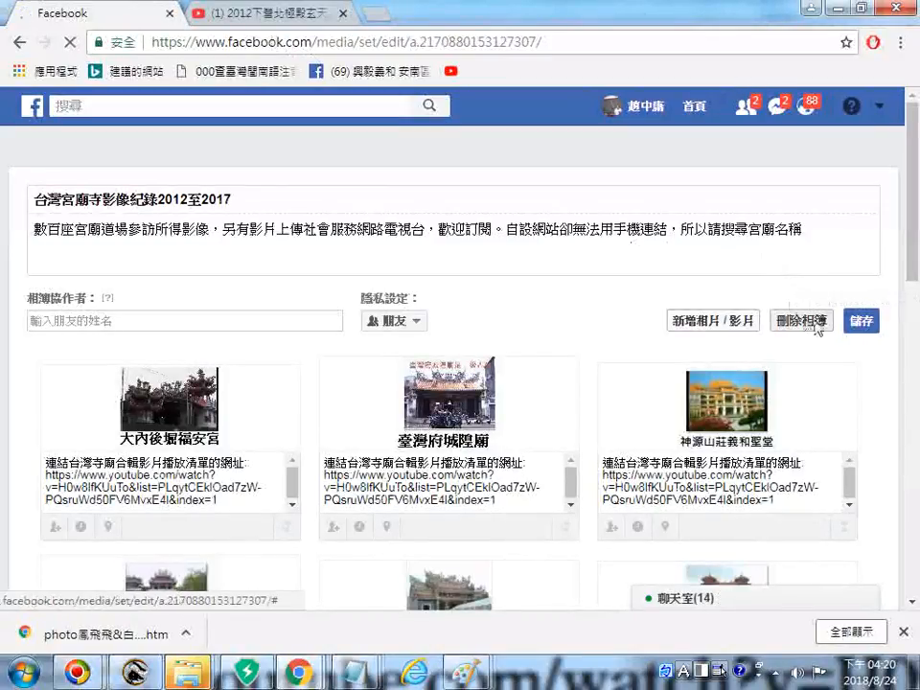
pyautogui.scroll(-10, 916, 343)
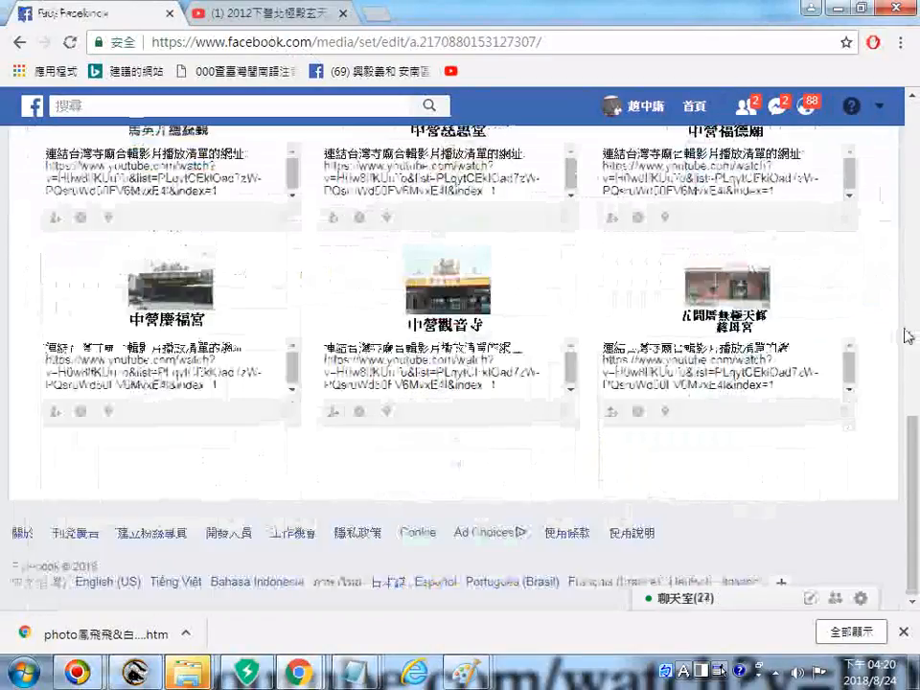
pyautogui.scroll(-5, 908, 336)
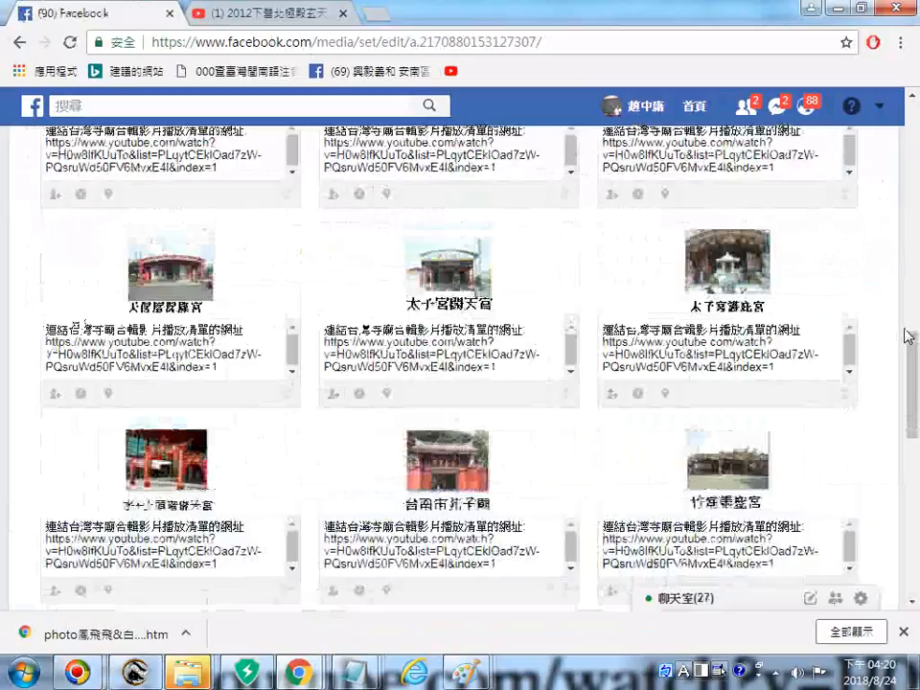
pyautogui.scroll(-10, 906, 334)
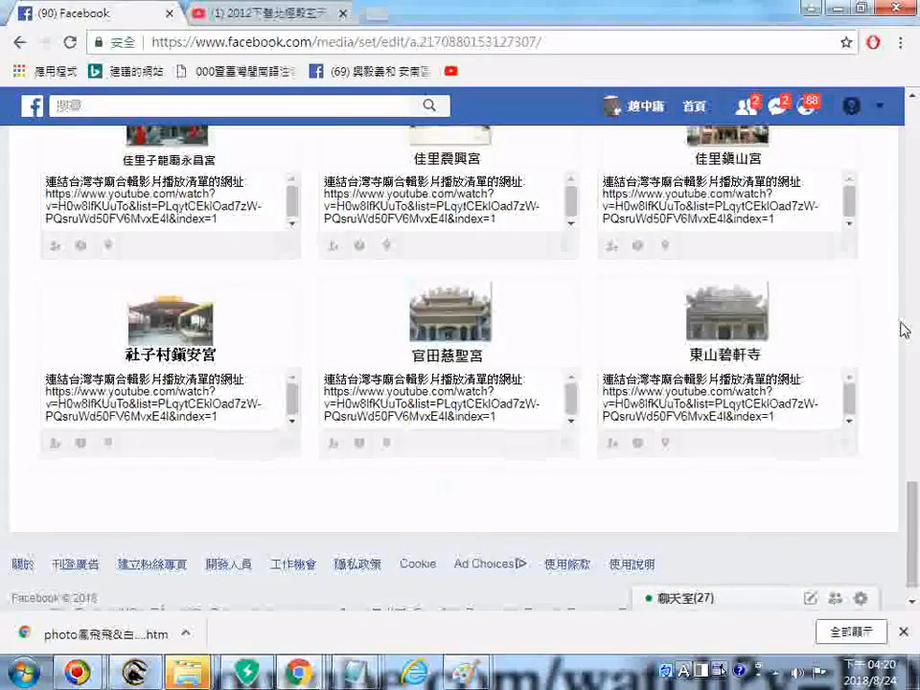
pyautogui.scroll(-8, 904, 328)
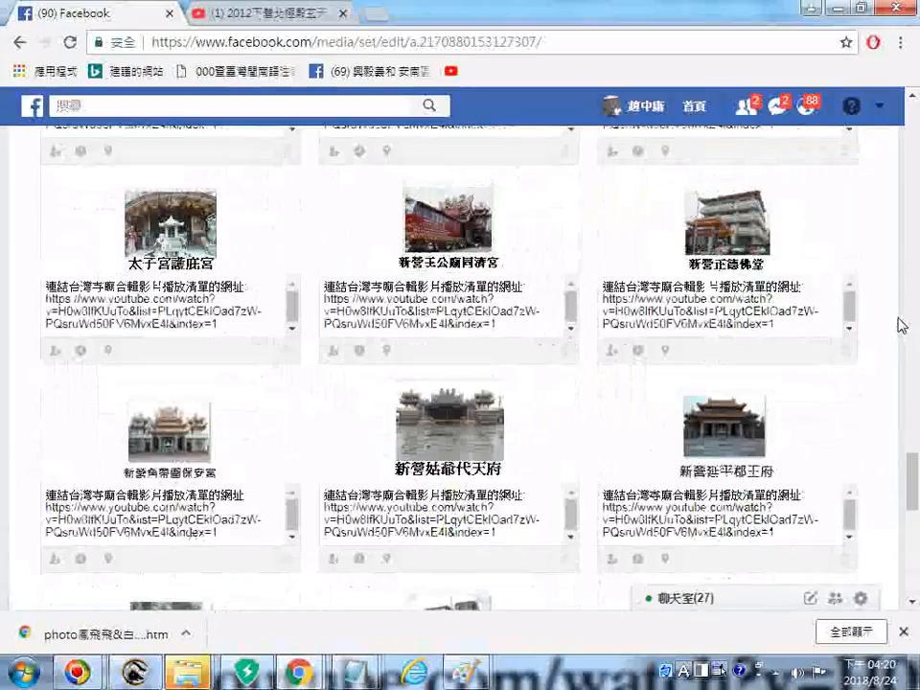
pyautogui.scroll(-5, 904, 326)
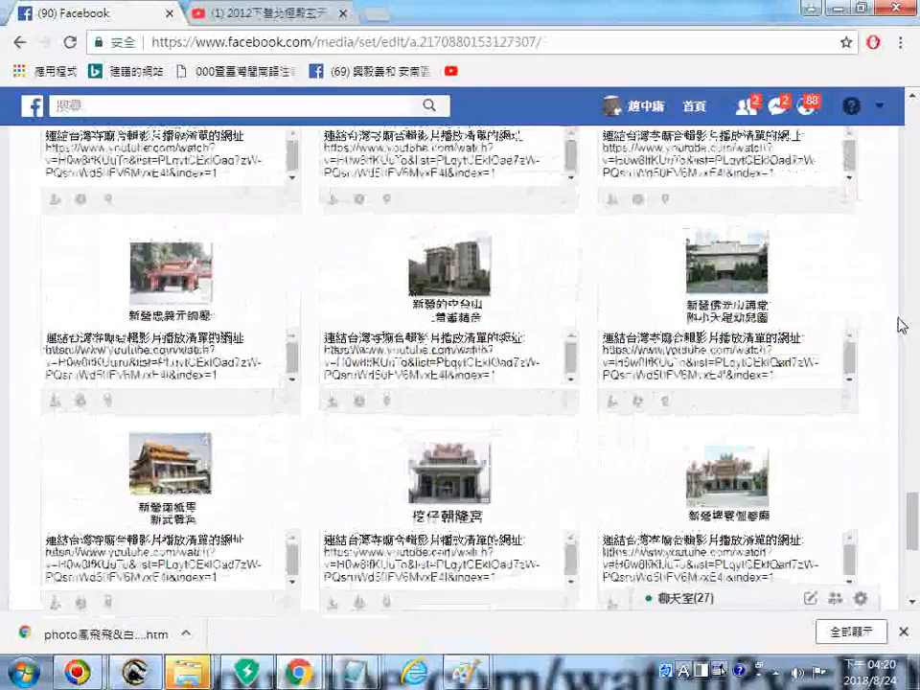
pyautogui.scroll(-1, 902, 326)
pyautogui.scroll(-3, 901, 326)
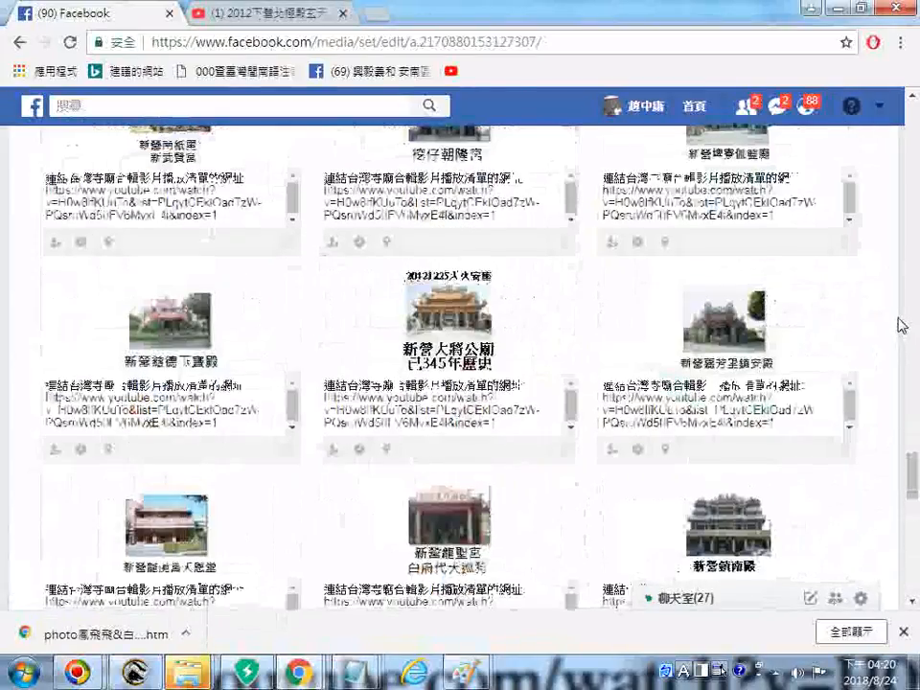
pyautogui.scroll(-5, 901, 326)
pyautogui.scroll(-5, 899, 319)
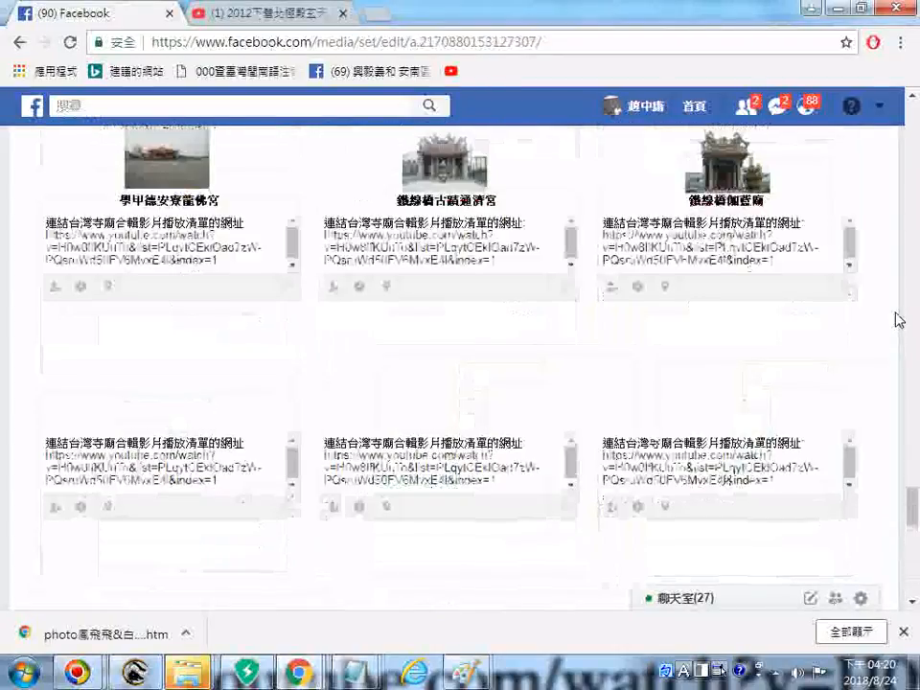
pyautogui.scroll(-4, 900, 320)
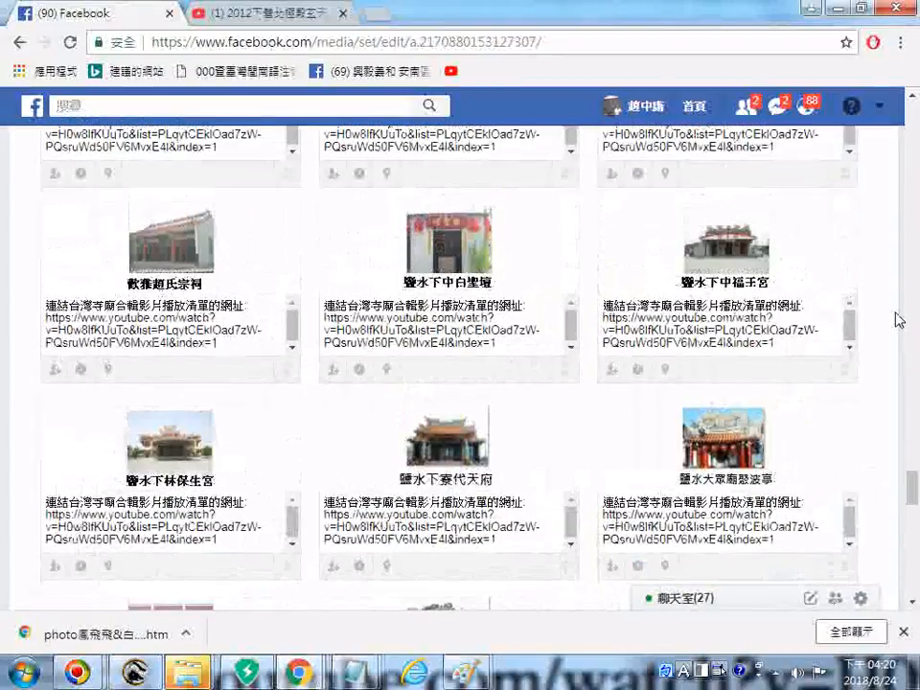
pyautogui.scroll(-4, 898, 322)
pyautogui.scroll(-6, 889, 331)
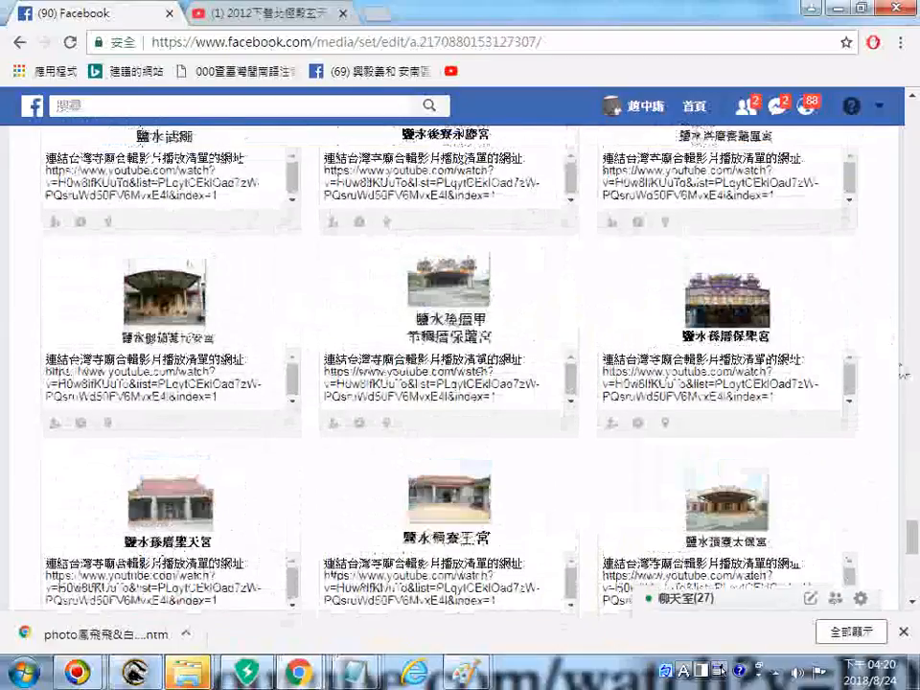
pyautogui.scroll(-6, 902, 374)
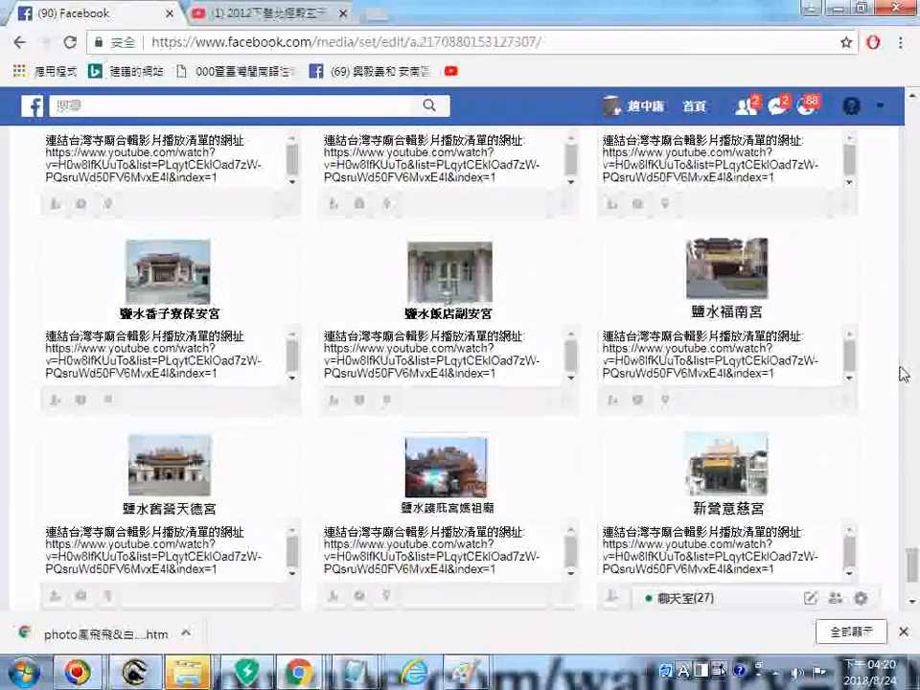
pyautogui.scroll(-2, 902, 374)
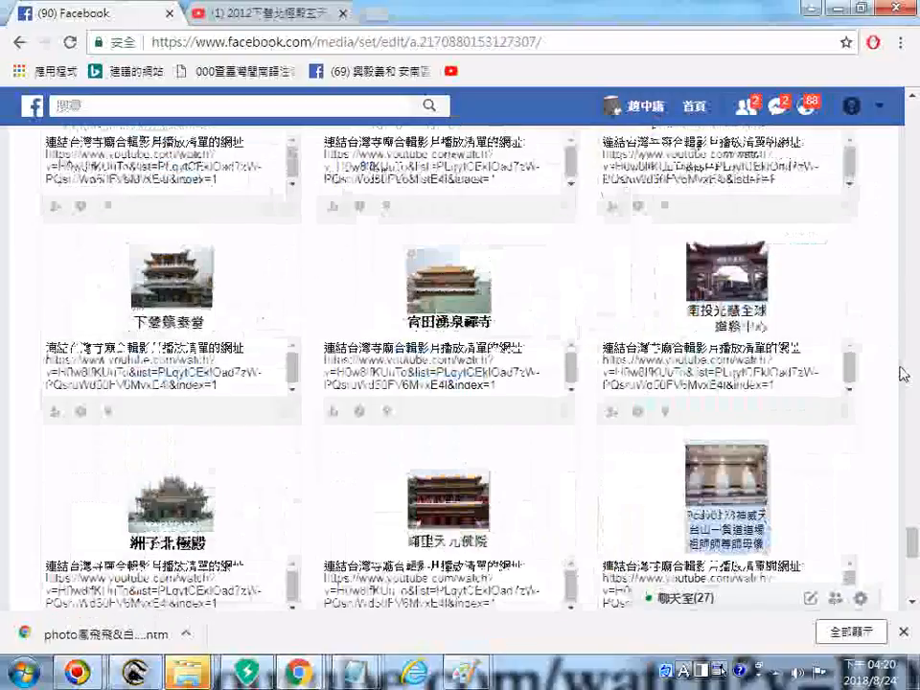
pyautogui.scroll(-9, 902, 374)
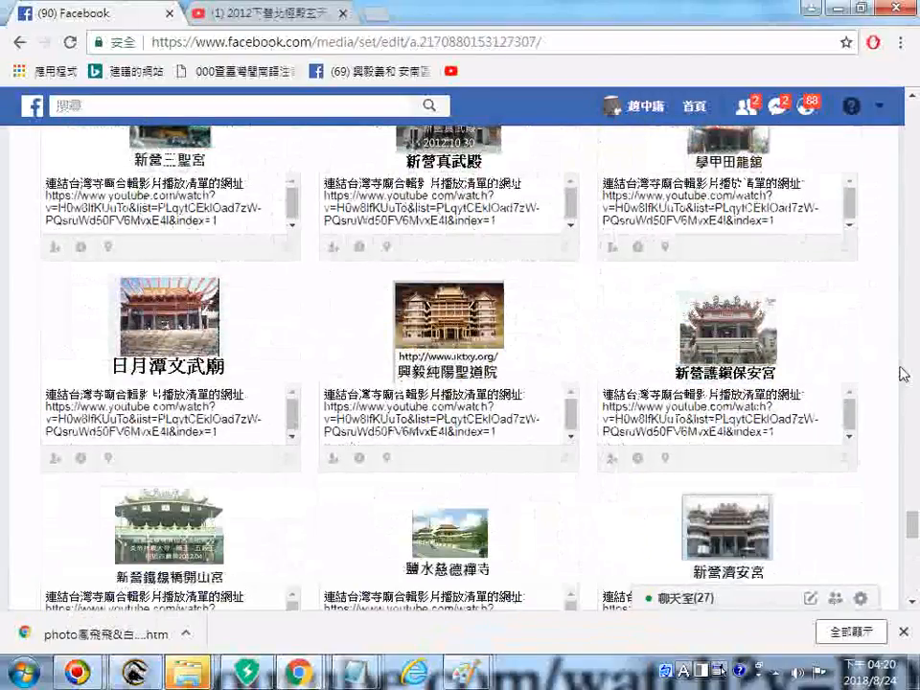
pyautogui.scroll(-5, 901, 374)
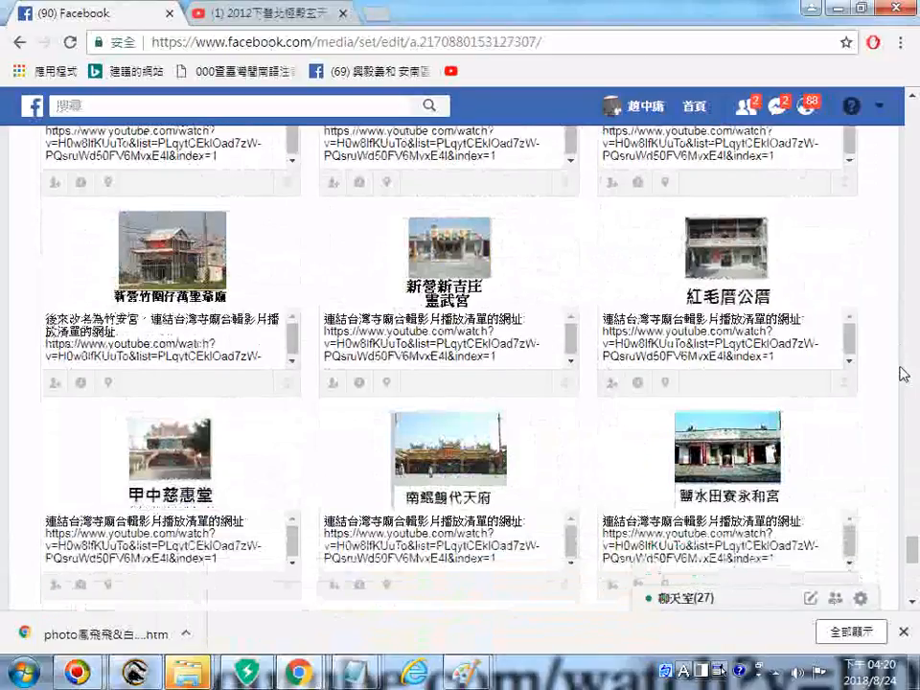
pyautogui.scroll(-5, 902, 374)
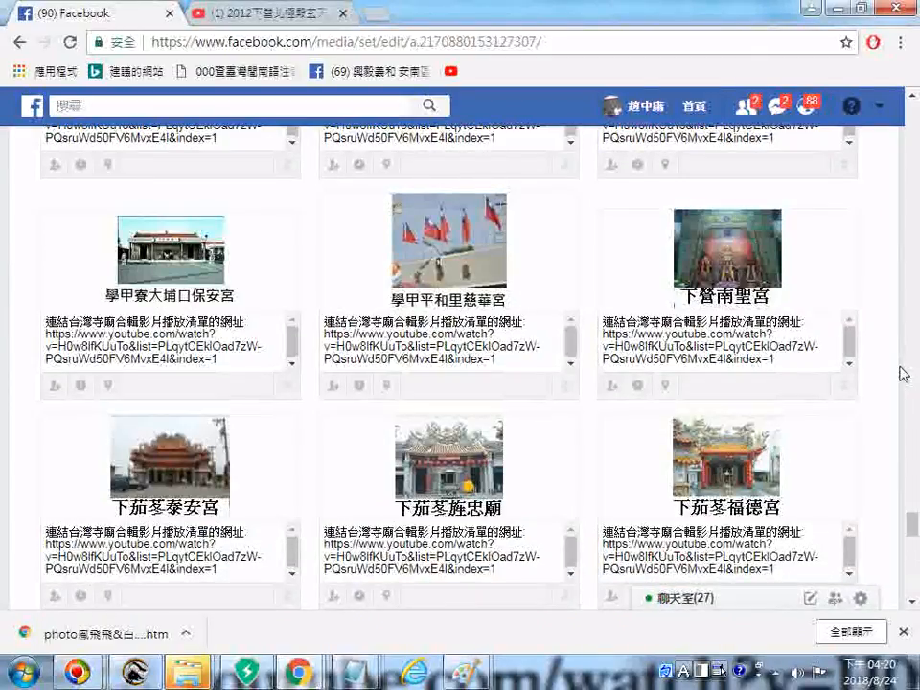
pyautogui.scroll(-5, 904, 374)
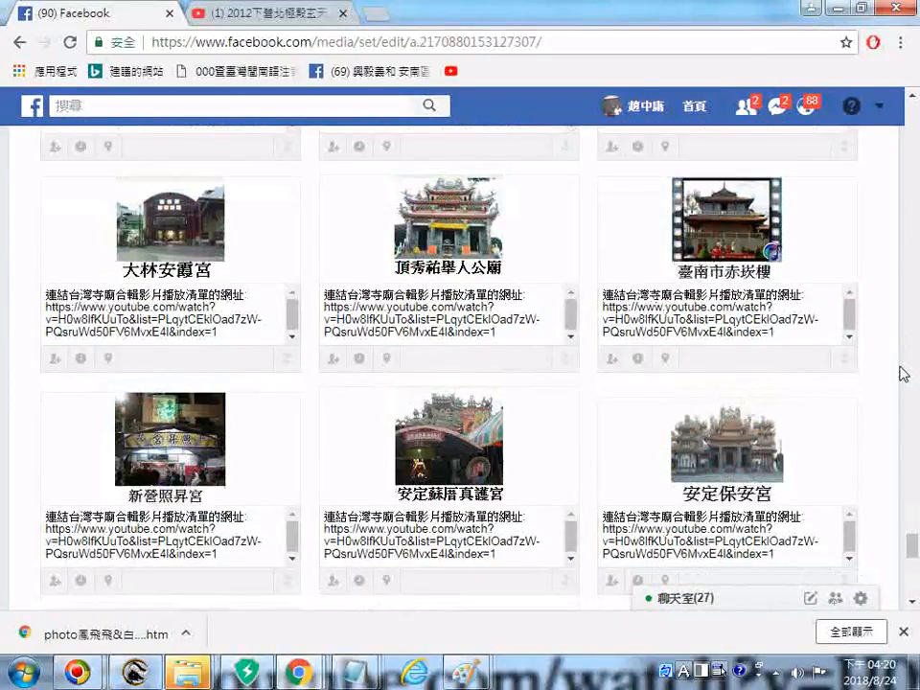
pyautogui.scroll(-5, 904, 374)
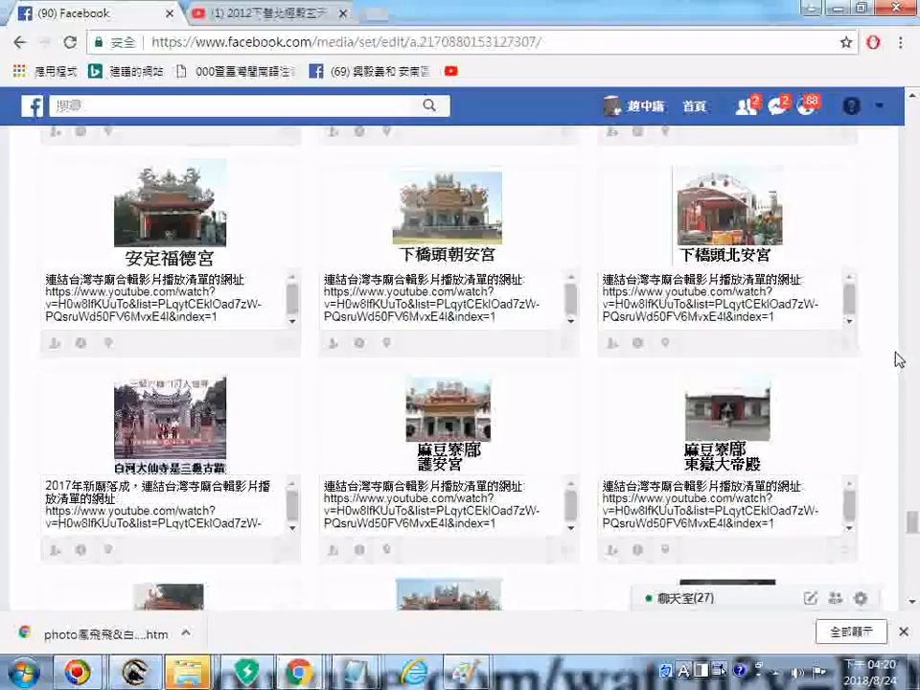
pyautogui.scroll(-5, 905, 372)
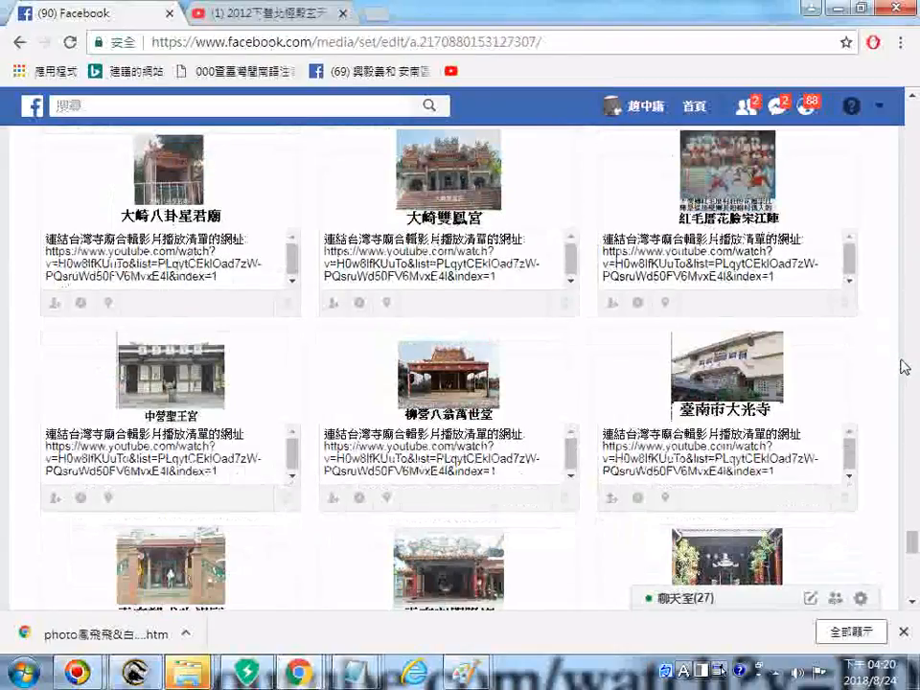
pyautogui.scroll(-3, 904, 367)
pyautogui.scroll(-3, 904, 367)
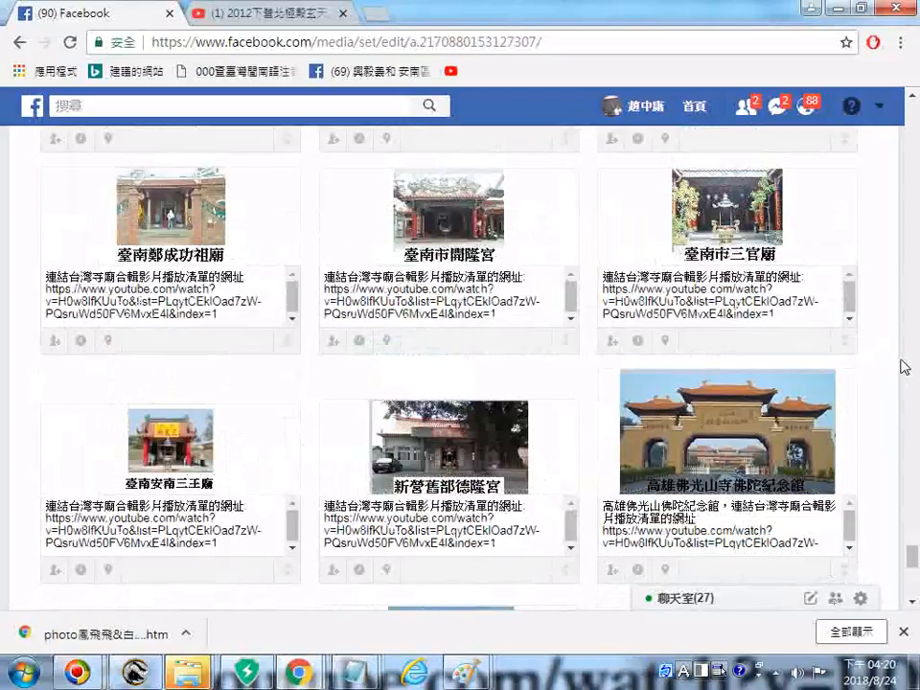
pyautogui.scroll(-6, 904, 368)
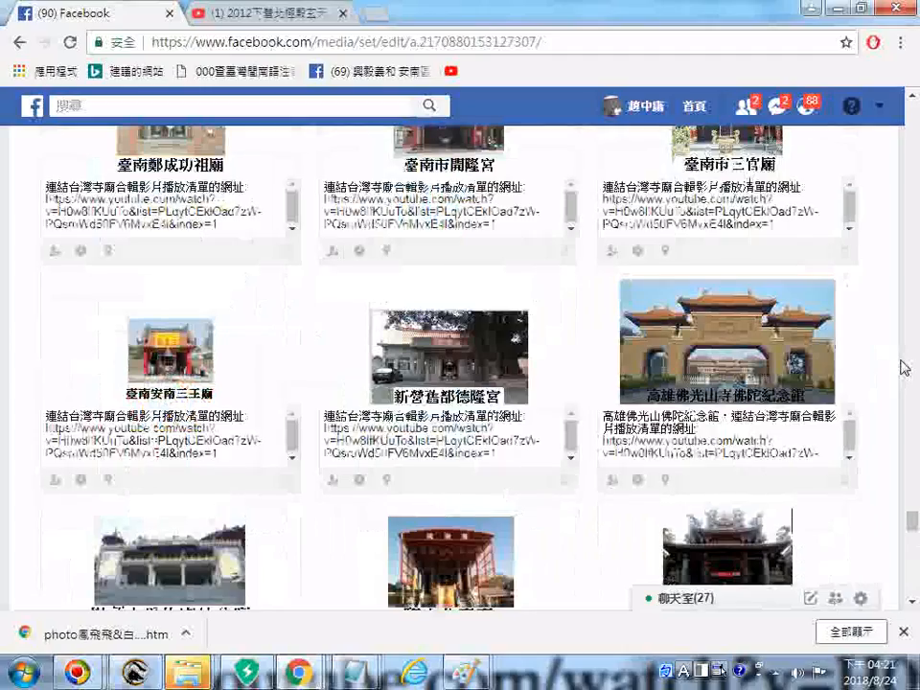
# Capture the album rows from 臺南鄭成功祖廟 to 高雄佛光山寺佛陀紀念館 and paste the screenshot into Paint.
pyautogui.scroll(1, 904, 367)
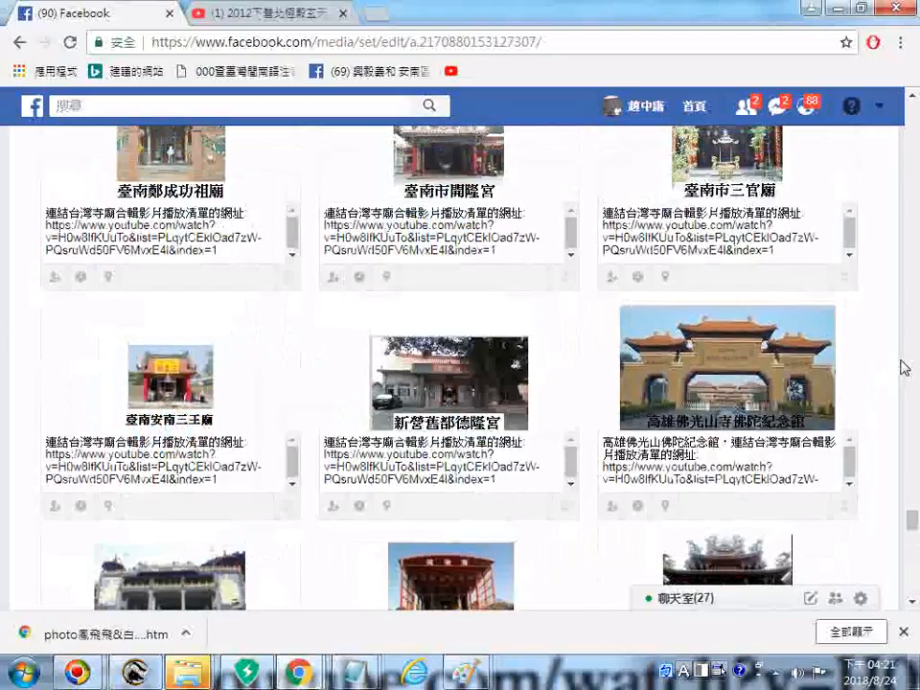
pyautogui.scroll(2, 904, 367)
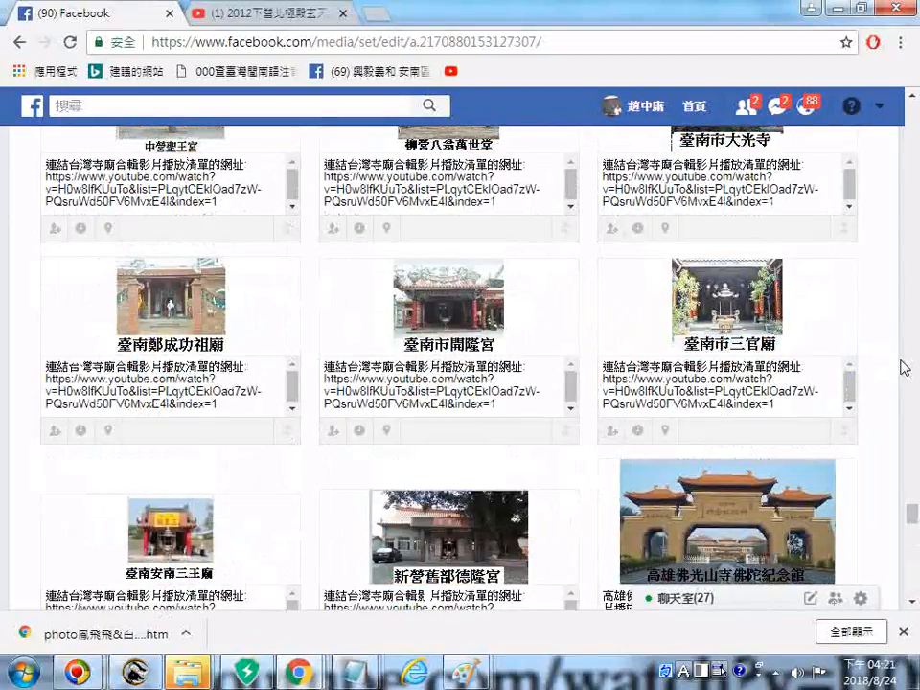
pyautogui.scroll(-1, 904, 367)
pyautogui.scroll(-1, 904, 368)
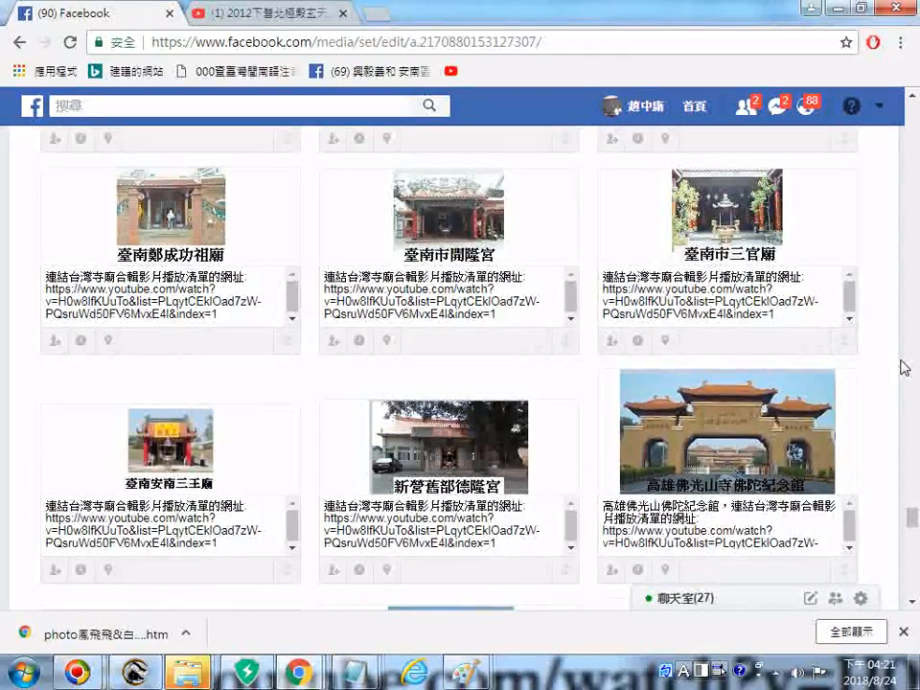
pyautogui.scroll(-1, 904, 368)
pyautogui.scroll(1, 904, 369)
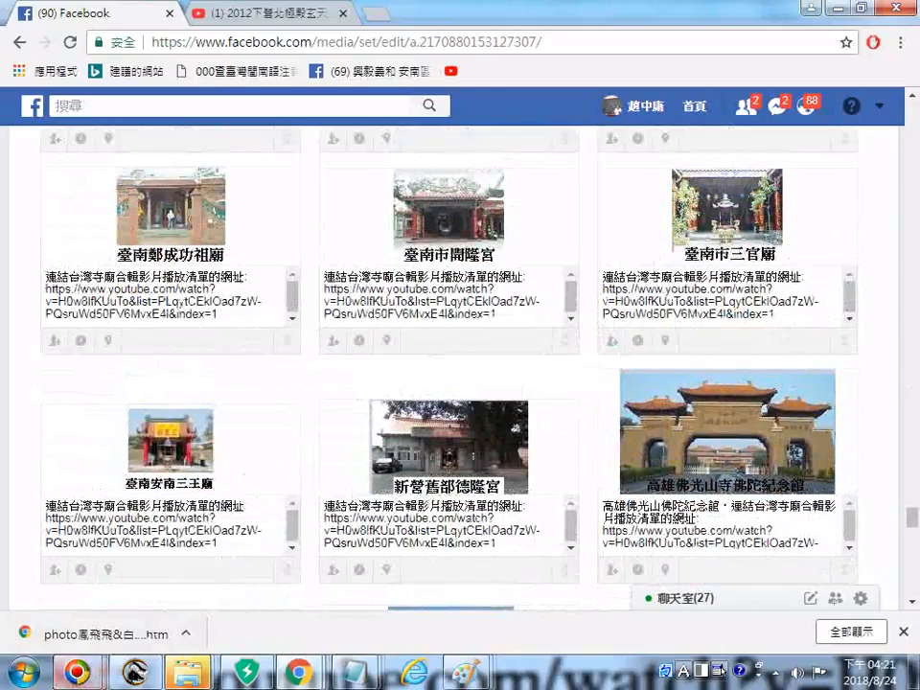
pyautogui.click(24, 674)
pyautogui.click(73, 142)
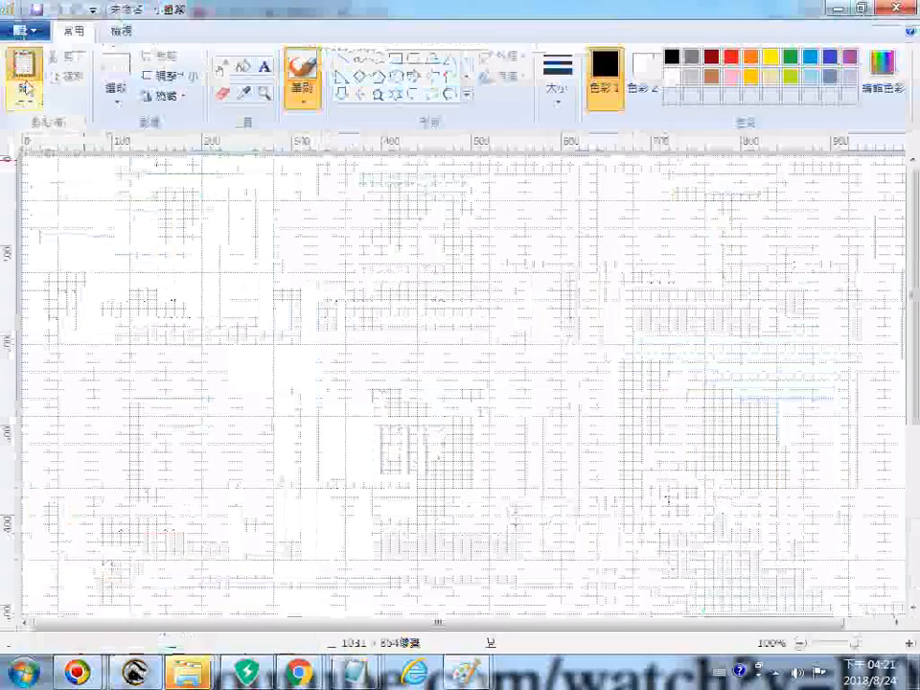
pyautogui.click(24, 76)
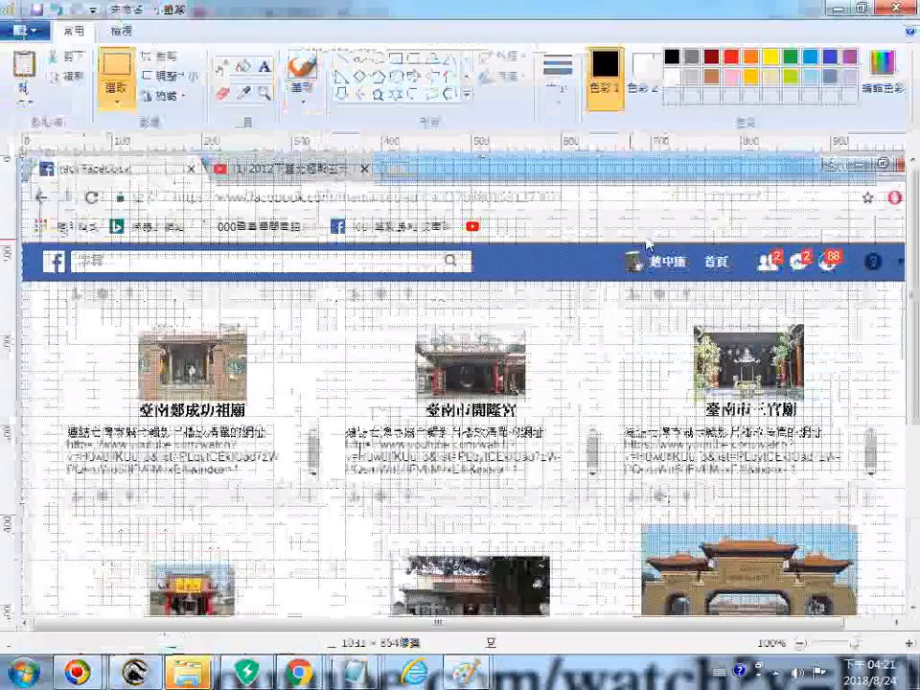
pyautogui.scroll(-5, 647, 245)
pyautogui.moveTo(299, 671)
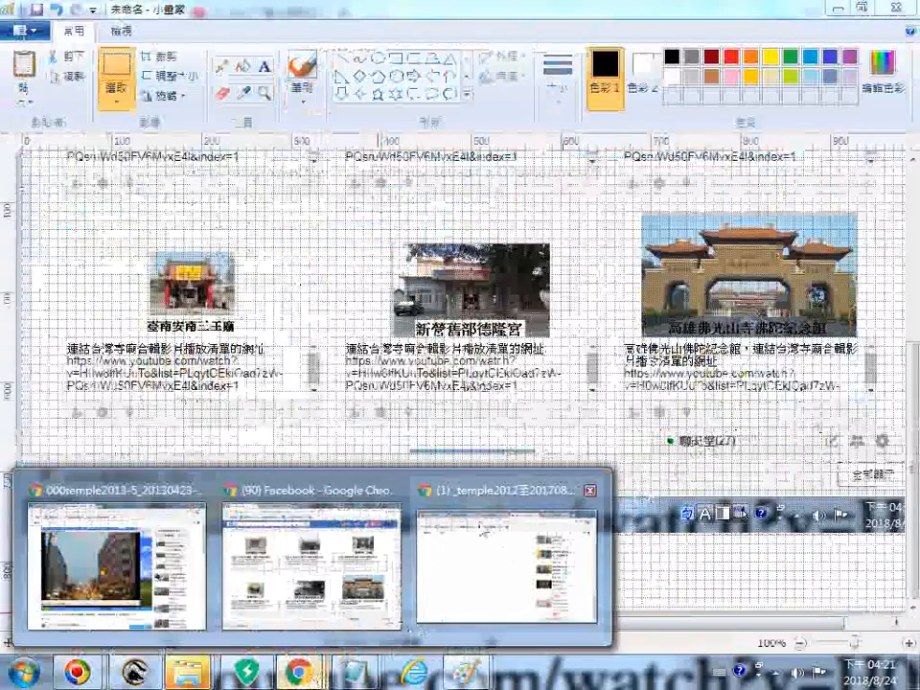
# Switch back to the Facebook album and check each photo row for the playlist caption, from 崁頭山孚佑宮仙公廟 down to the 麻豆觀音寺 row.
pyautogui.click(338, 493)
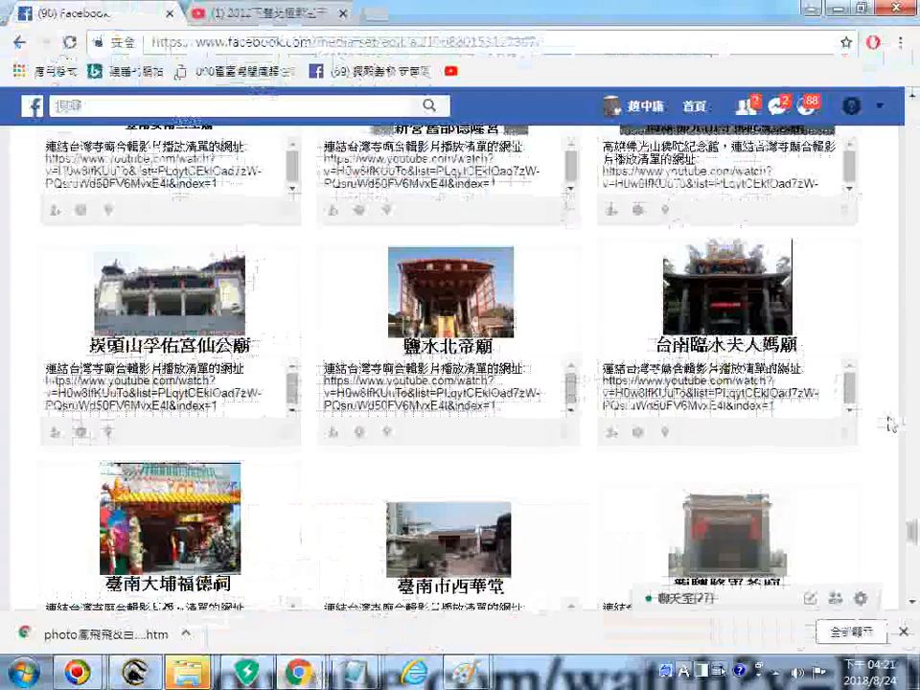
pyautogui.scroll(-3, 890, 424)
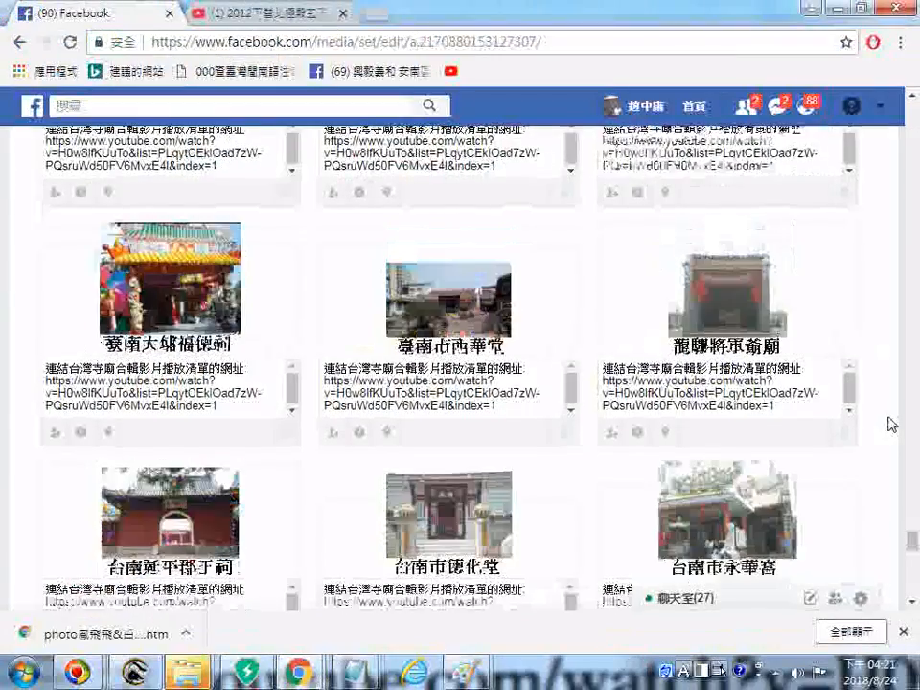
pyautogui.scroll(-4, 890, 424)
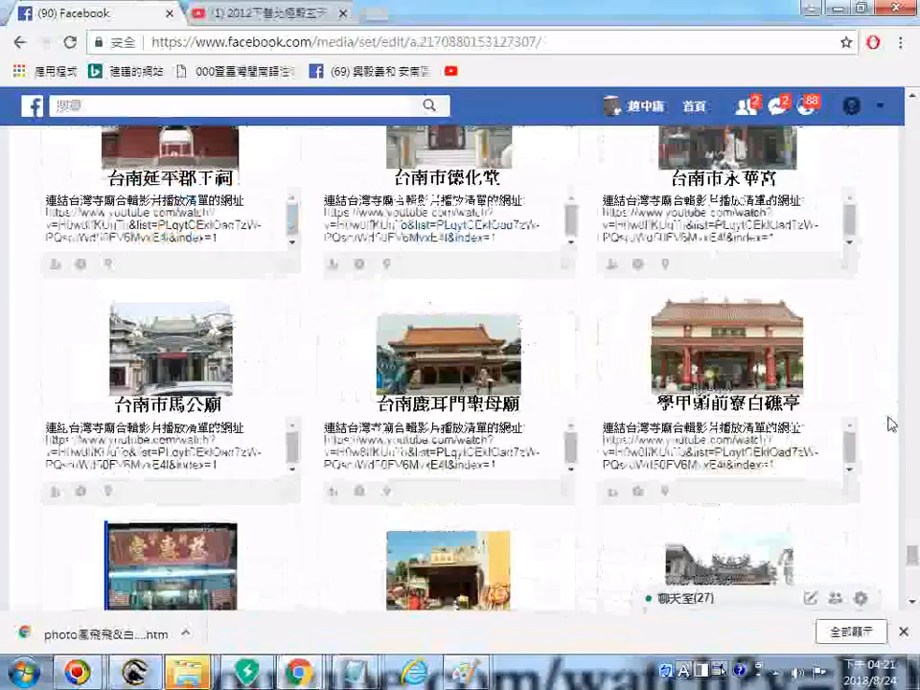
pyautogui.scroll(-4, 889, 424)
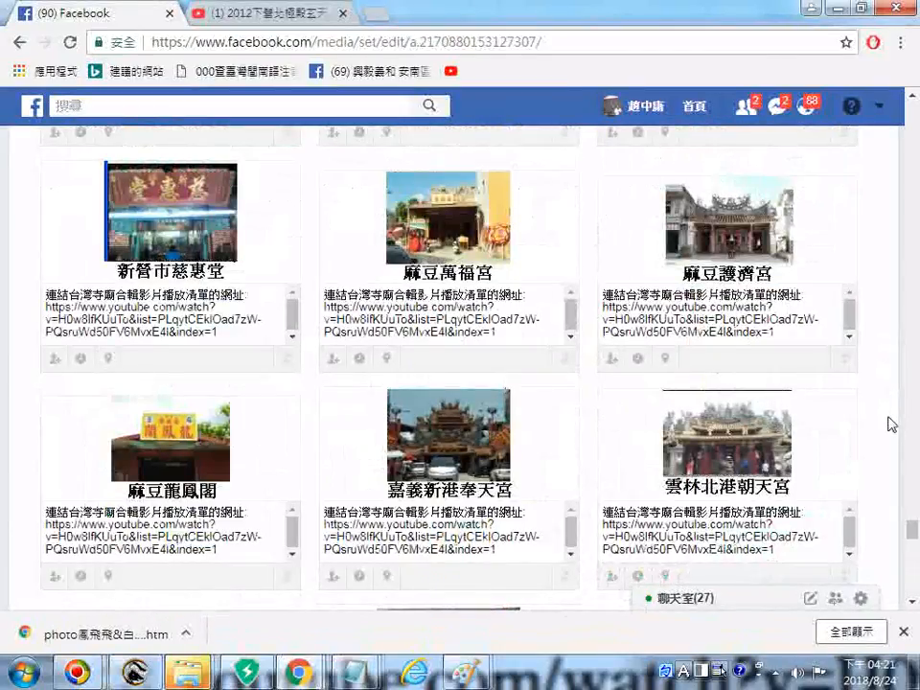
pyautogui.scroll(-4, 889, 424)
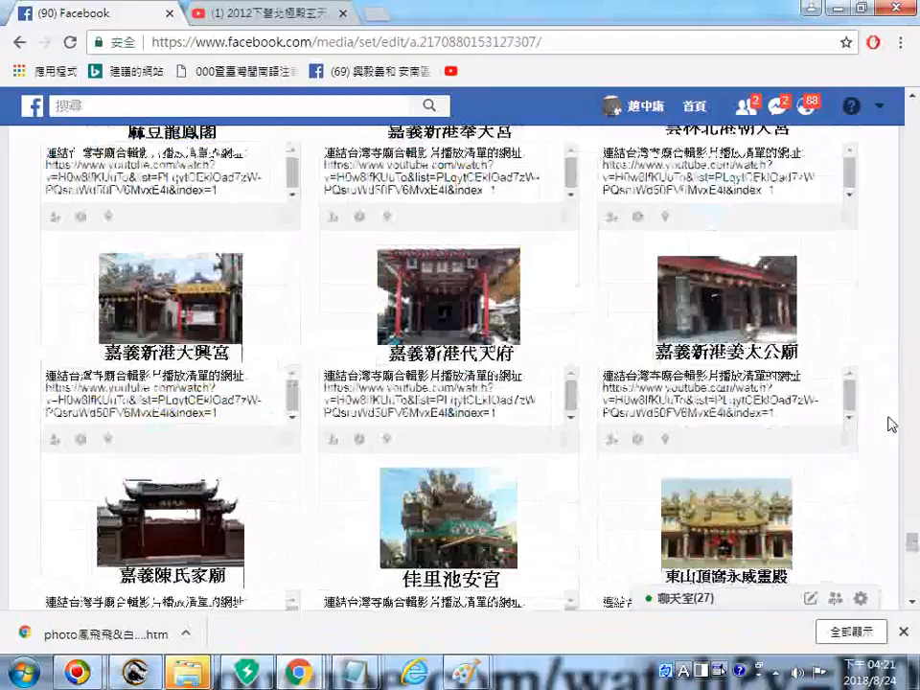
pyautogui.scroll(-2, 890, 424)
pyautogui.scroll(-3, 890, 423)
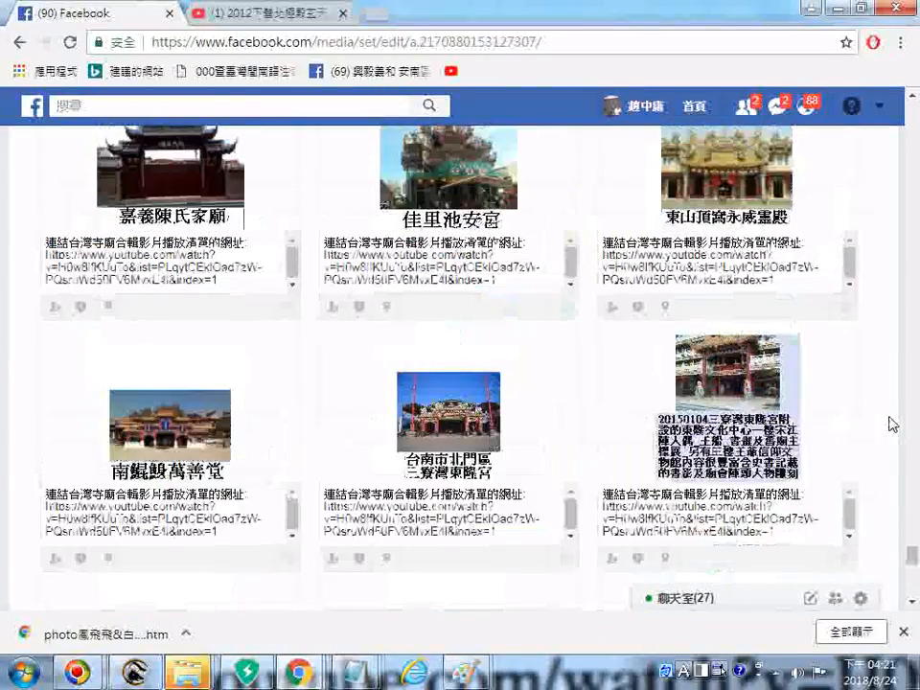
pyautogui.scroll(-3, 889, 424)
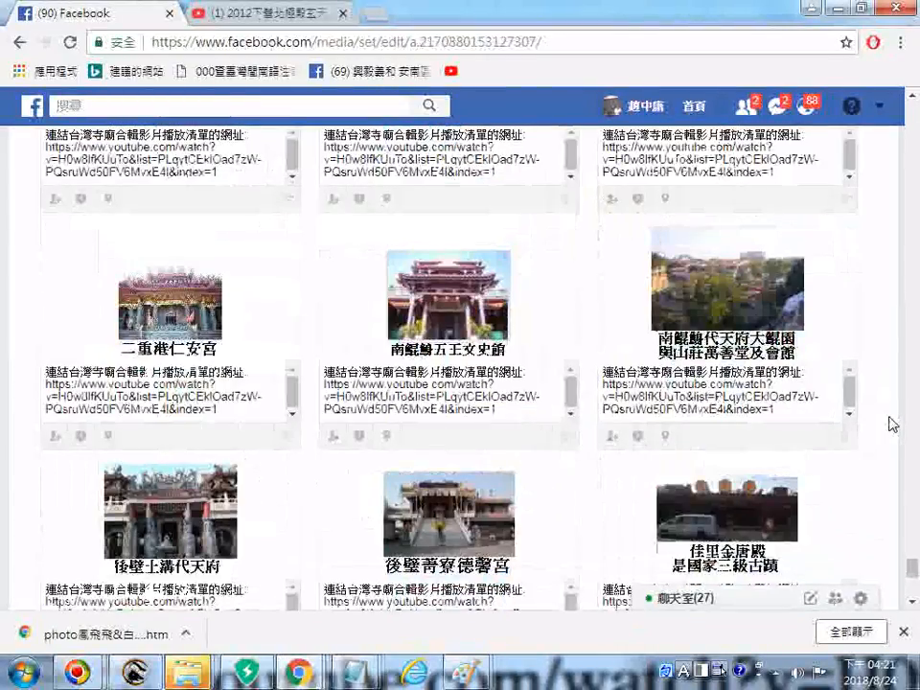
pyautogui.scroll(-3, 894, 424)
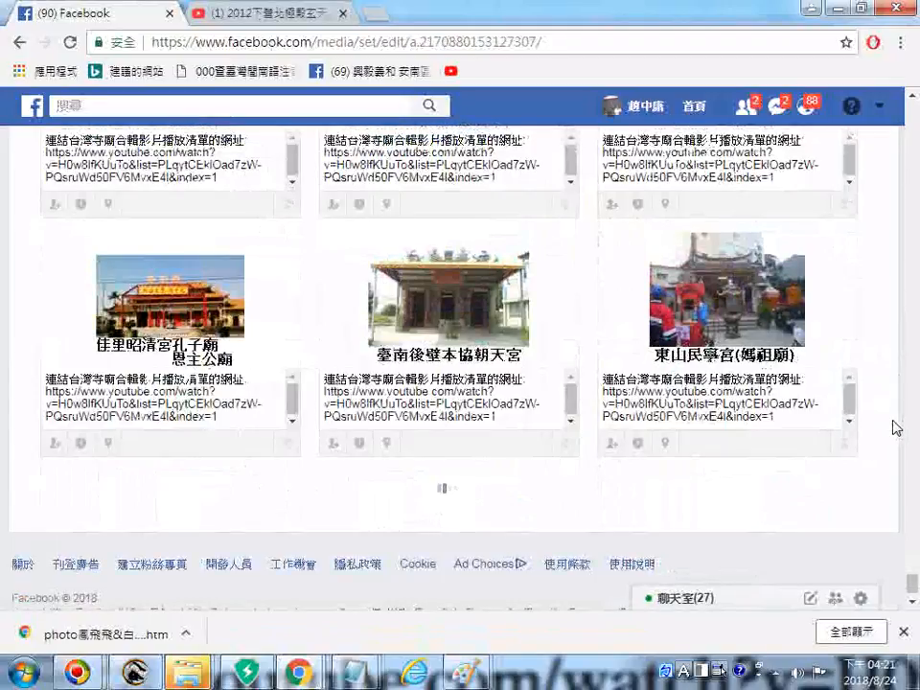
pyautogui.scroll(-3, 895, 424)
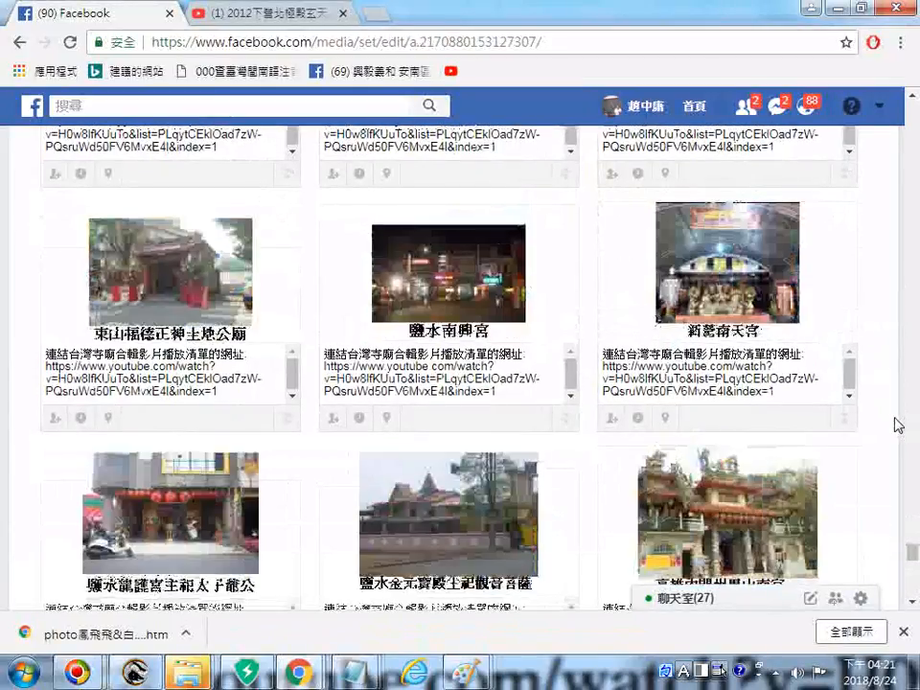
pyautogui.scroll(-2, 894, 425)
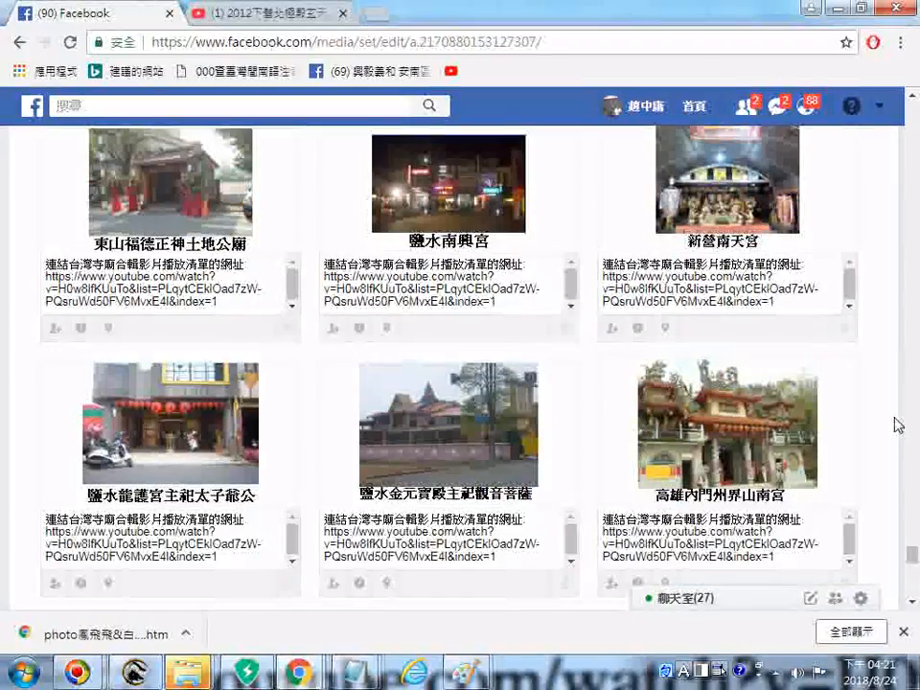
pyautogui.scroll(-3, 894, 425)
pyautogui.scroll(-1, 895, 425)
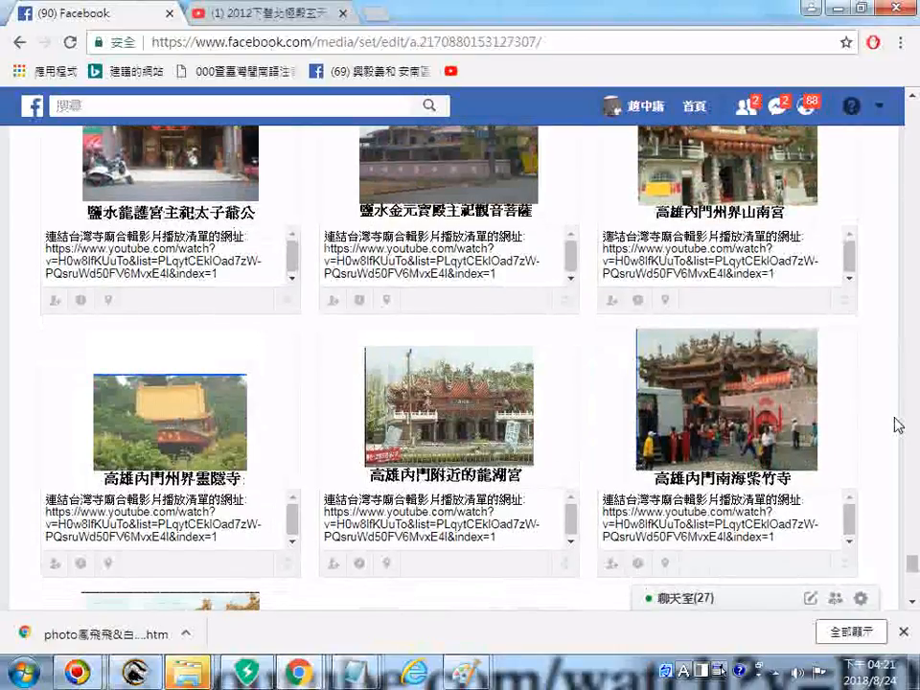
pyautogui.scroll(-1, 894, 425)
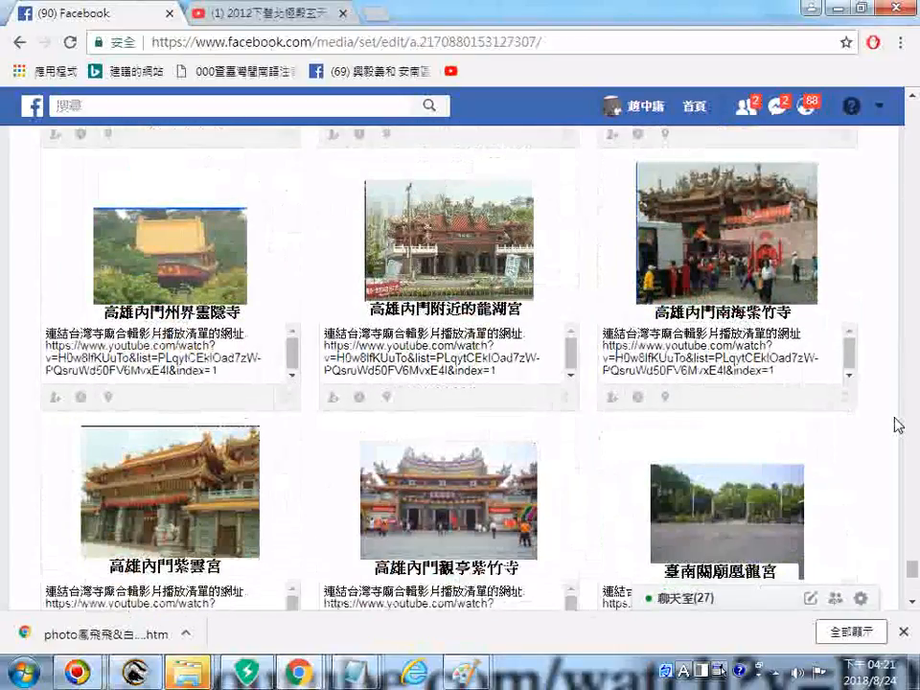
pyautogui.scroll(-5, 895, 425)
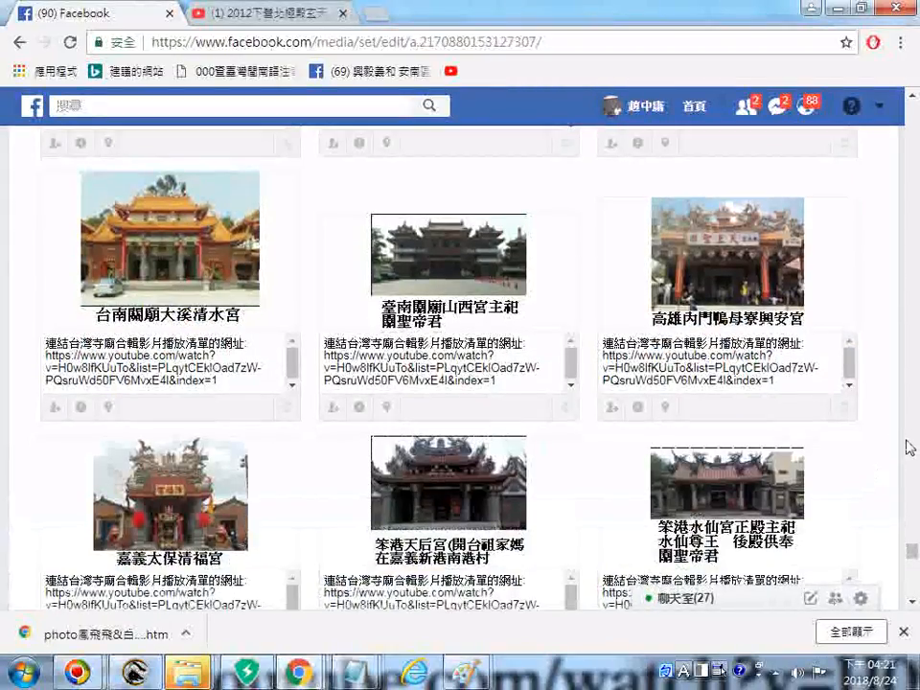
pyautogui.scroll(-5, 913, 440)
pyautogui.scroll(-5, 906, 453)
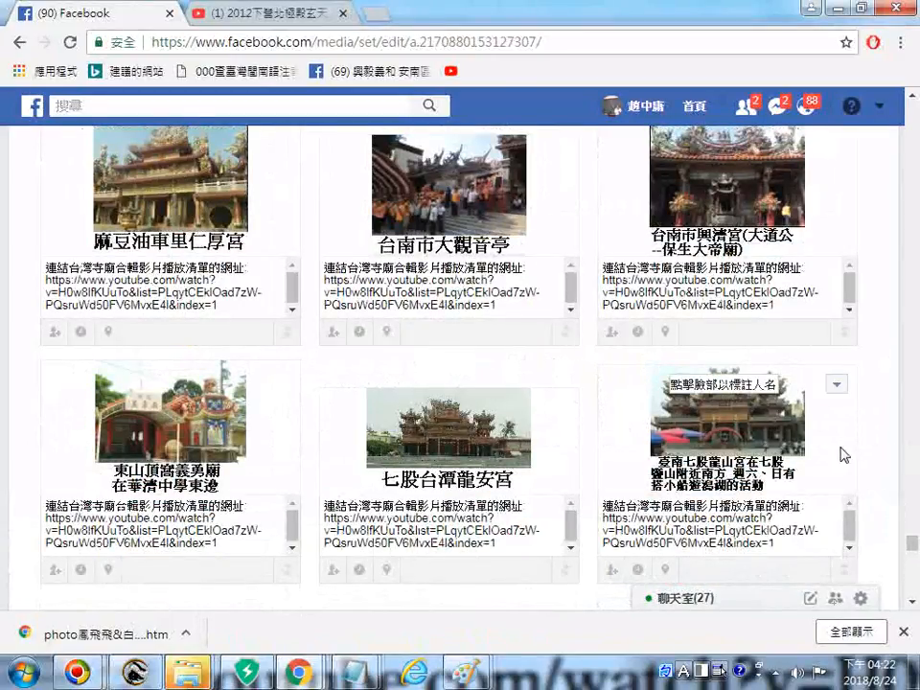
pyautogui.scroll(-5, 844, 455)
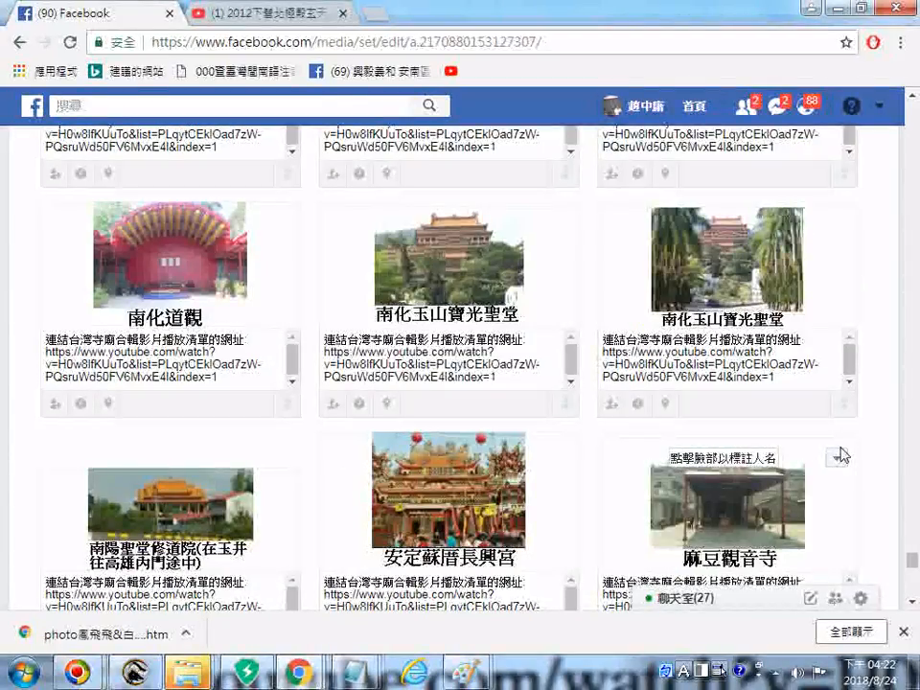
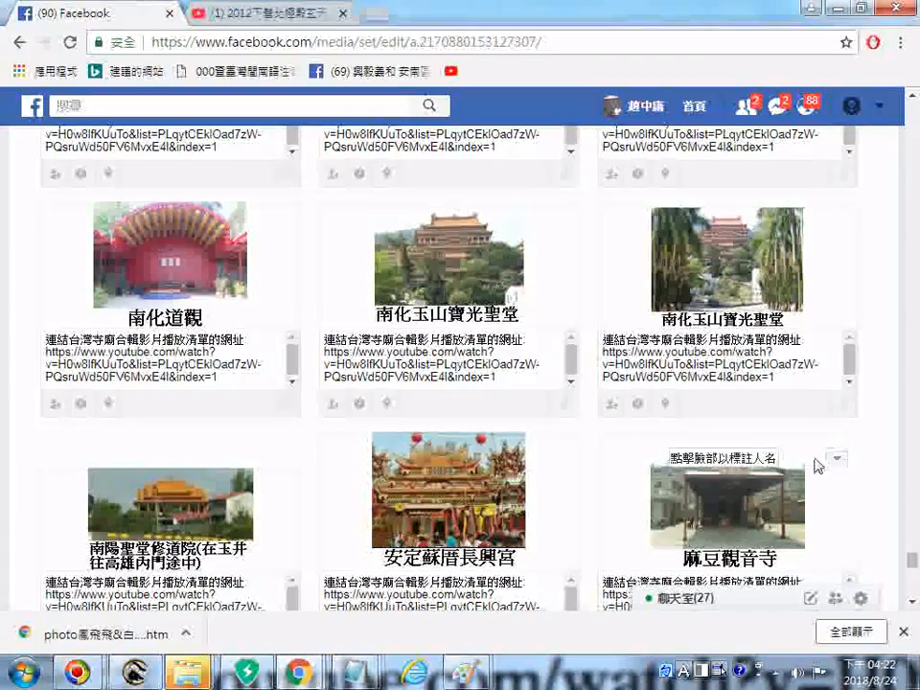
# Capture the album rows from 南化道觀 to 麻豆觀音寺 and paste the screenshot into a new Paint window.
pyautogui.moveTo(470, 671)
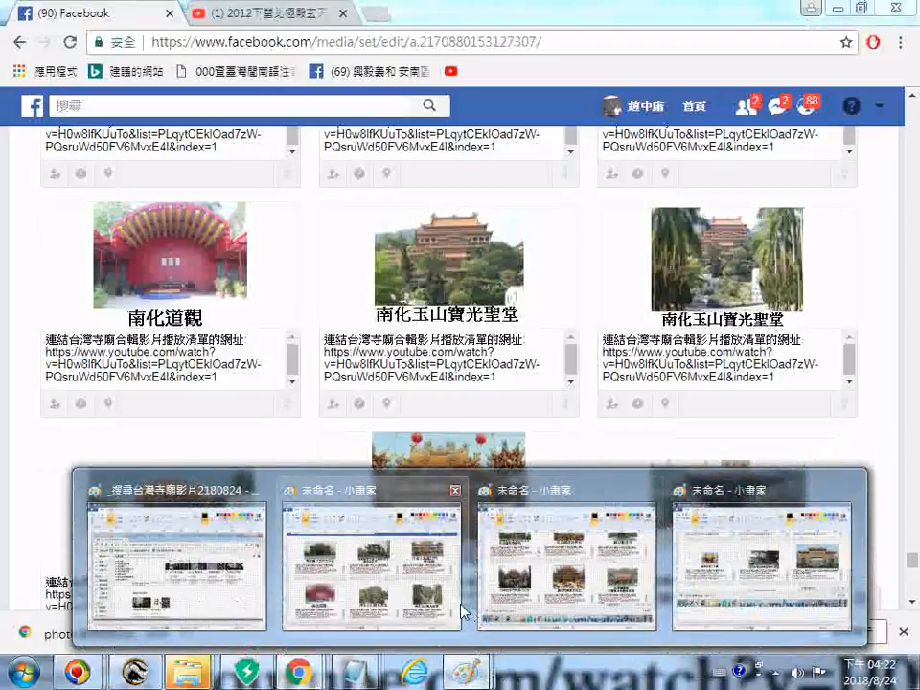
pyautogui.moveTo(465, 611)
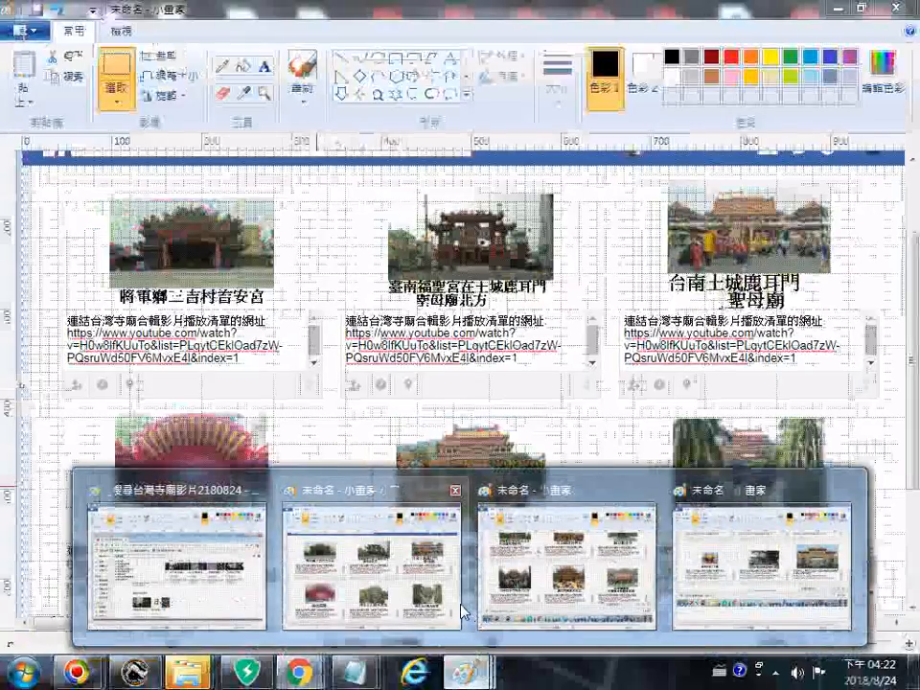
pyautogui.click(397, 497)
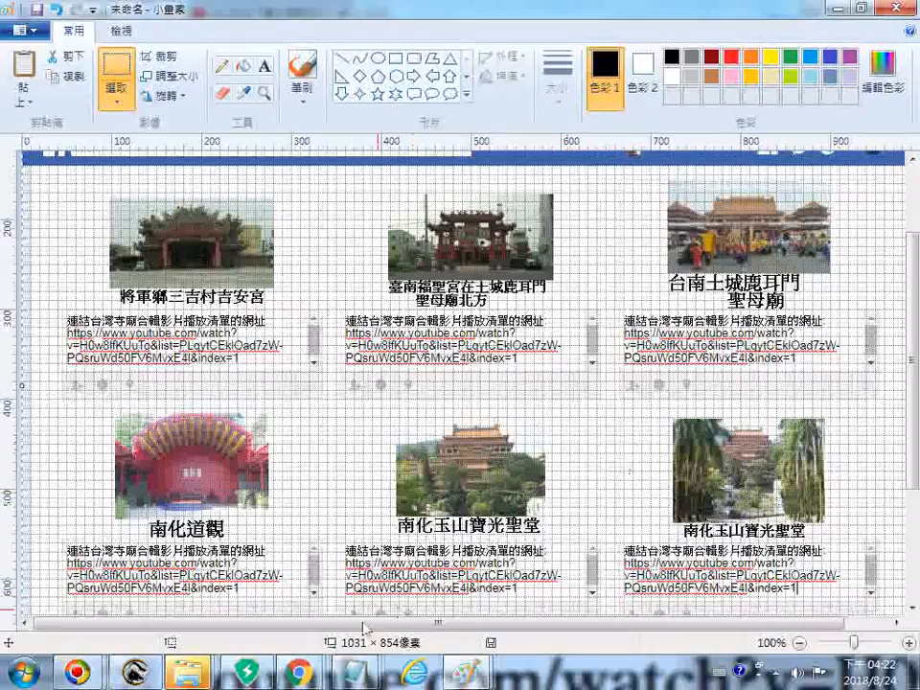
pyautogui.click(26, 671)
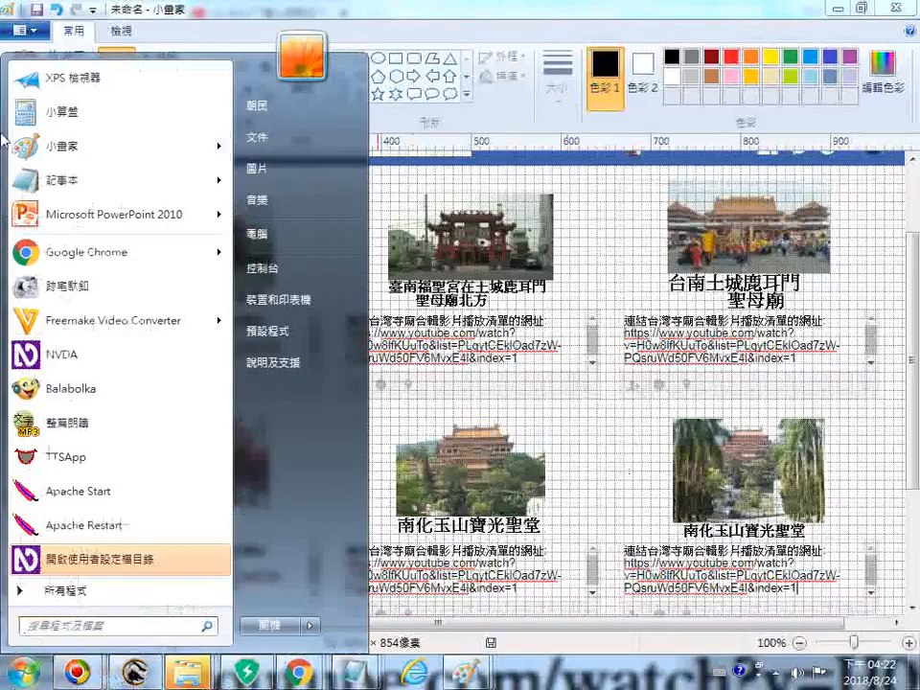
pyautogui.click(48, 139)
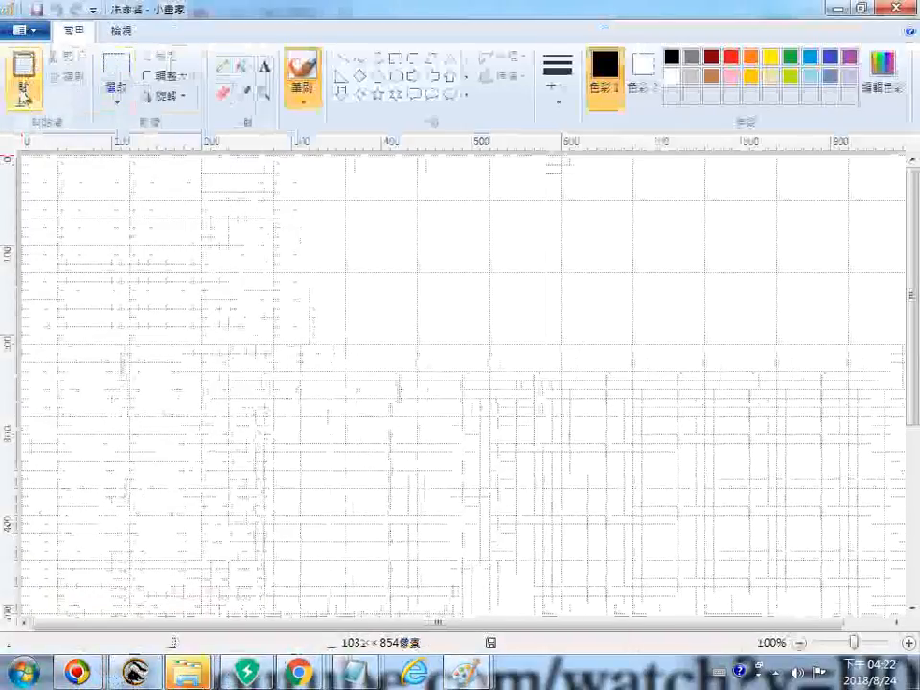
pyautogui.click(25, 92)
pyautogui.click(50, 123)
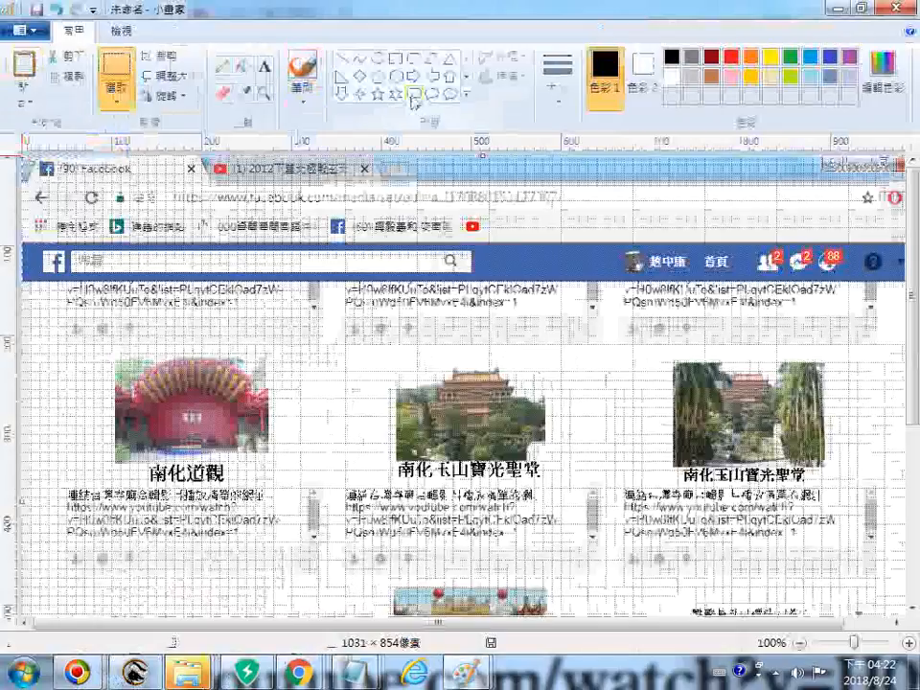
pyautogui.click(824, 12)
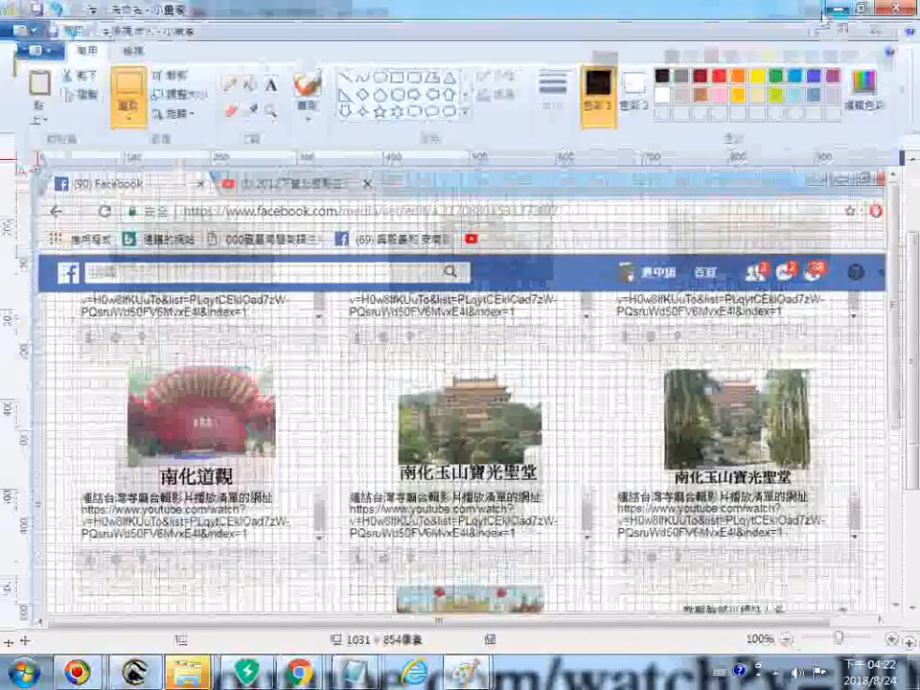
pyautogui.scroll(-1, 721, 50)
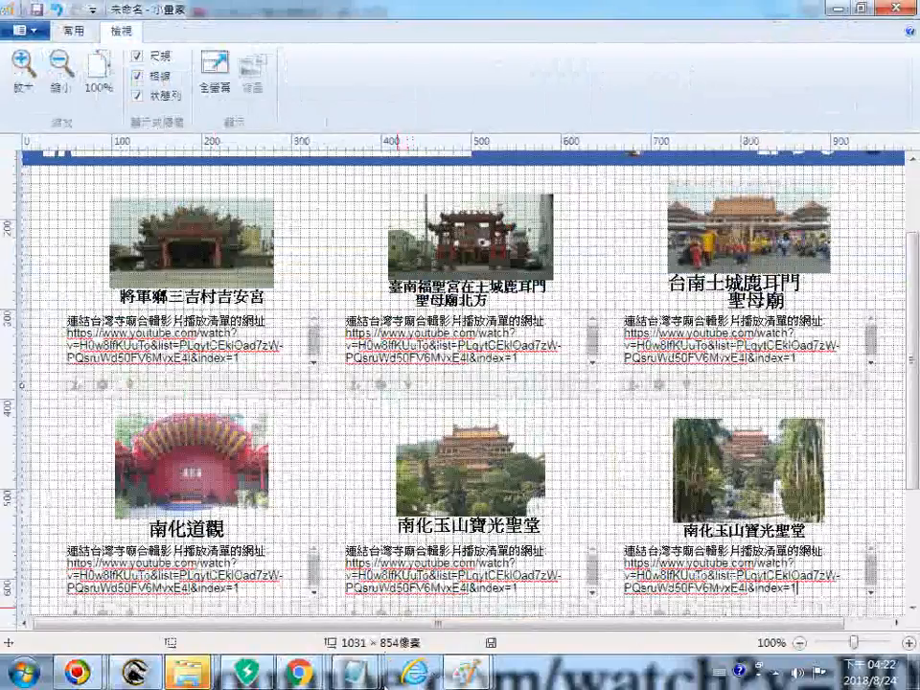
# Switch back to the Facebook album and check each photo row for the playlist caption, from 台南鹿耳門開基天后宮 down to the 下營明誌社樂善堂 row.
pyautogui.moveTo(309, 671)
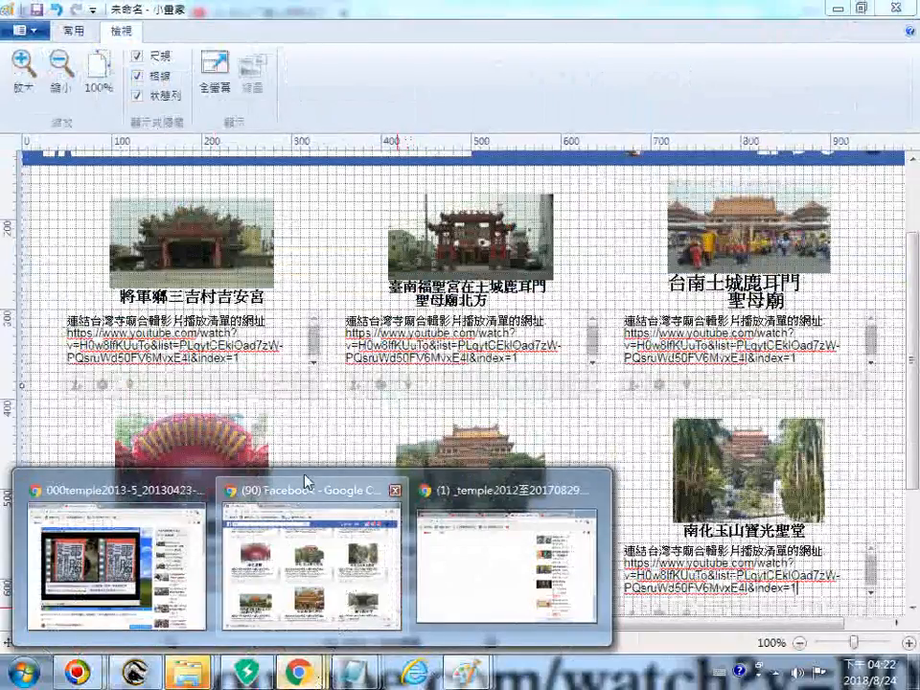
pyautogui.click(304, 537)
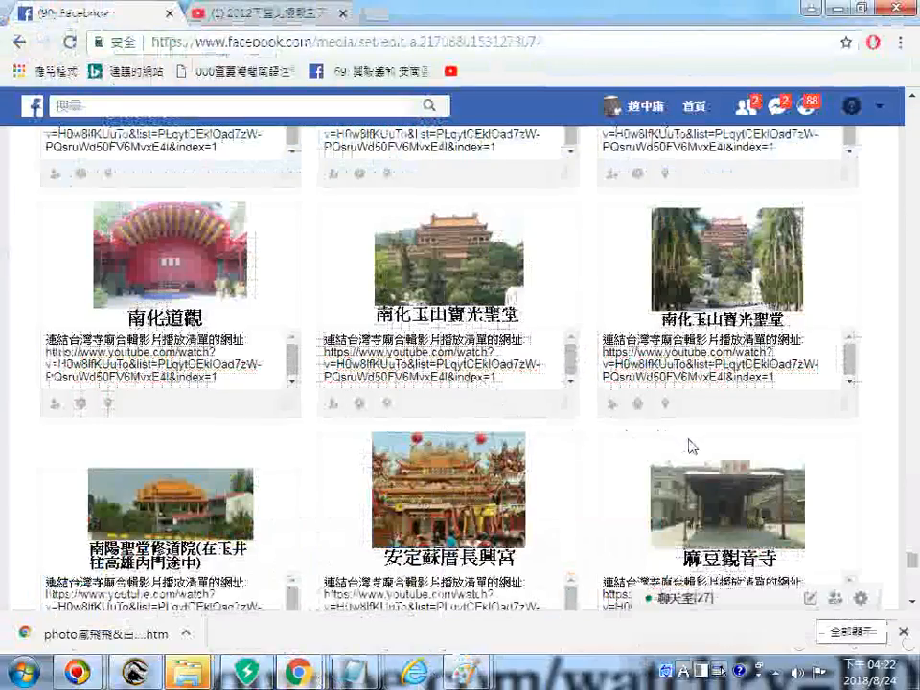
pyautogui.scroll(-3, 692, 445)
pyautogui.scroll(-3, 842, 476)
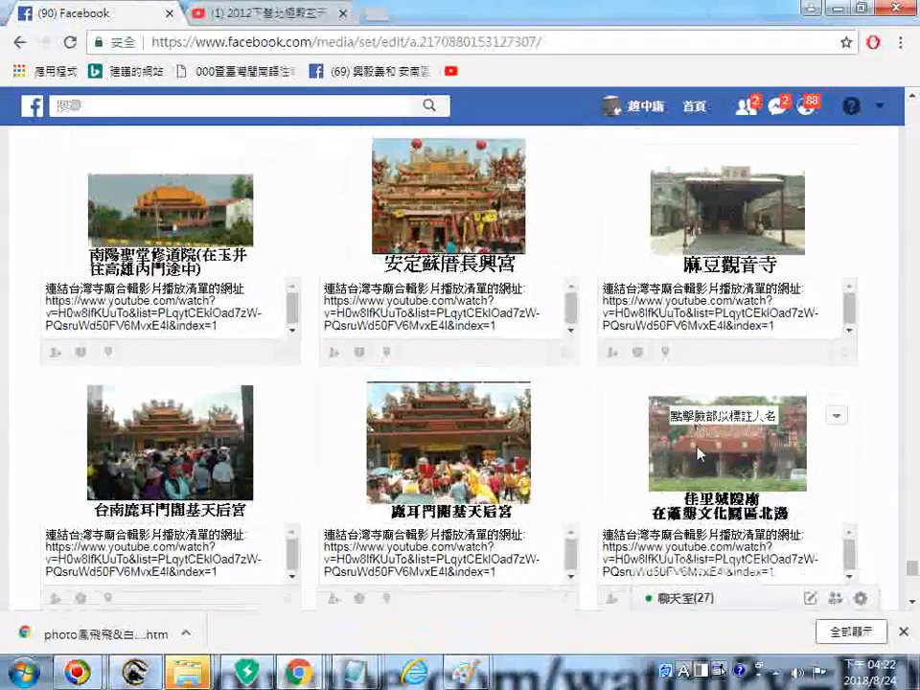
pyautogui.scroll(-1, 848, 484)
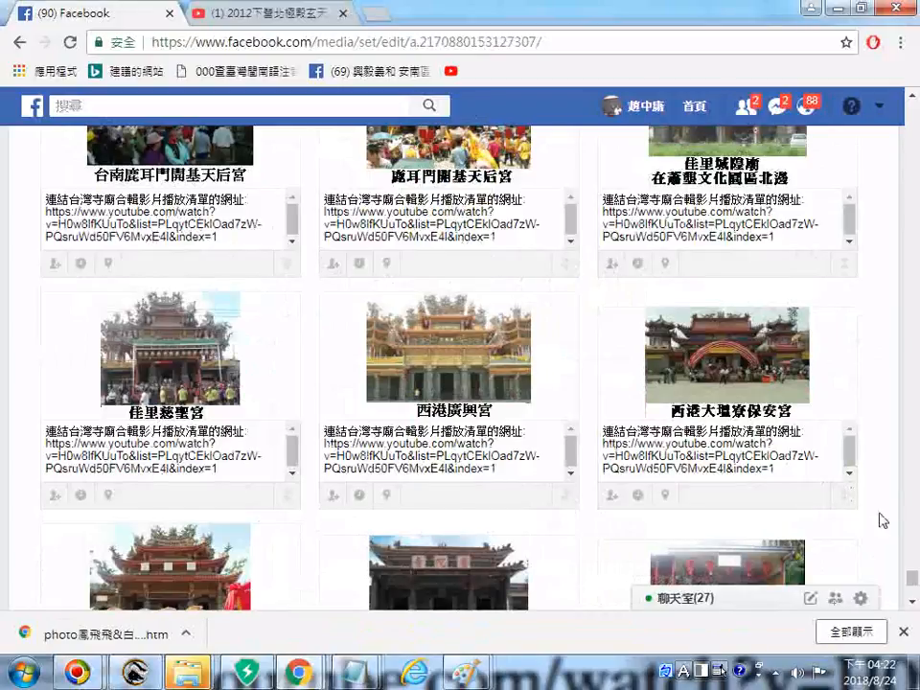
pyautogui.scroll(-6, 883, 521)
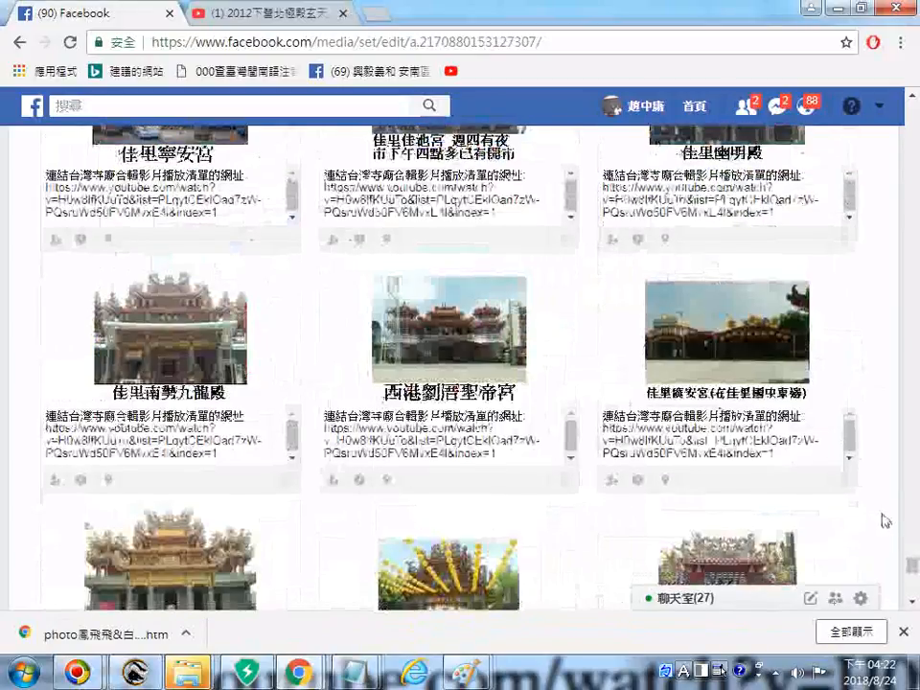
pyautogui.scroll(-5, 883, 520)
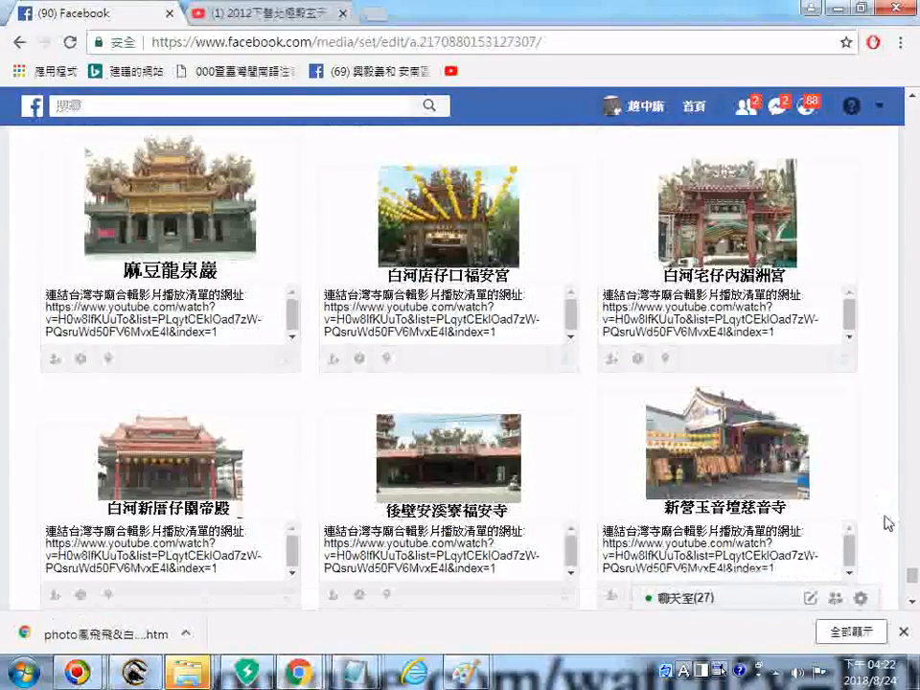
pyautogui.scroll(-3, 888, 523)
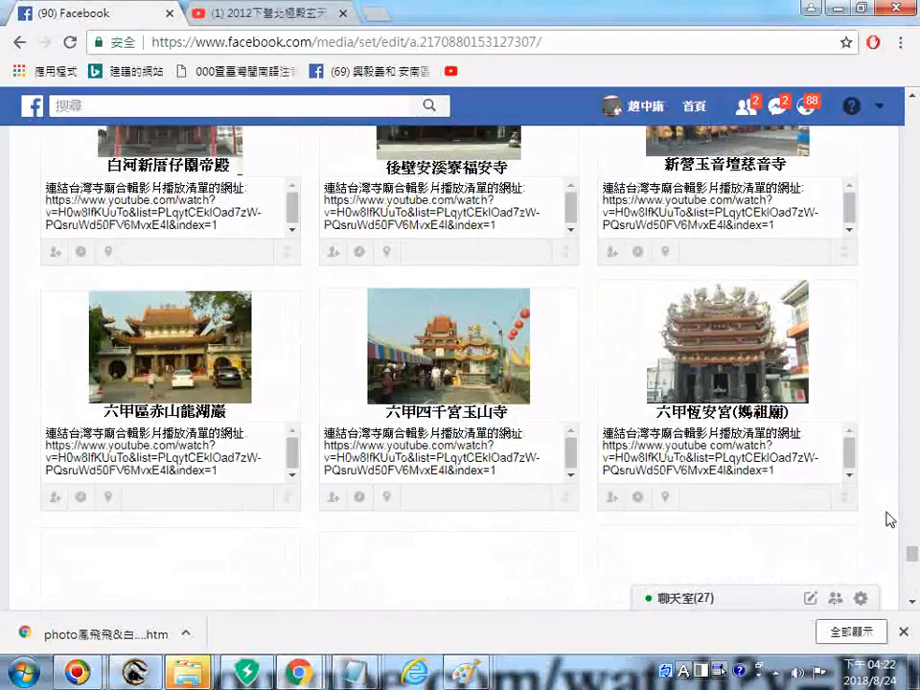
pyautogui.scroll(-1, 891, 520)
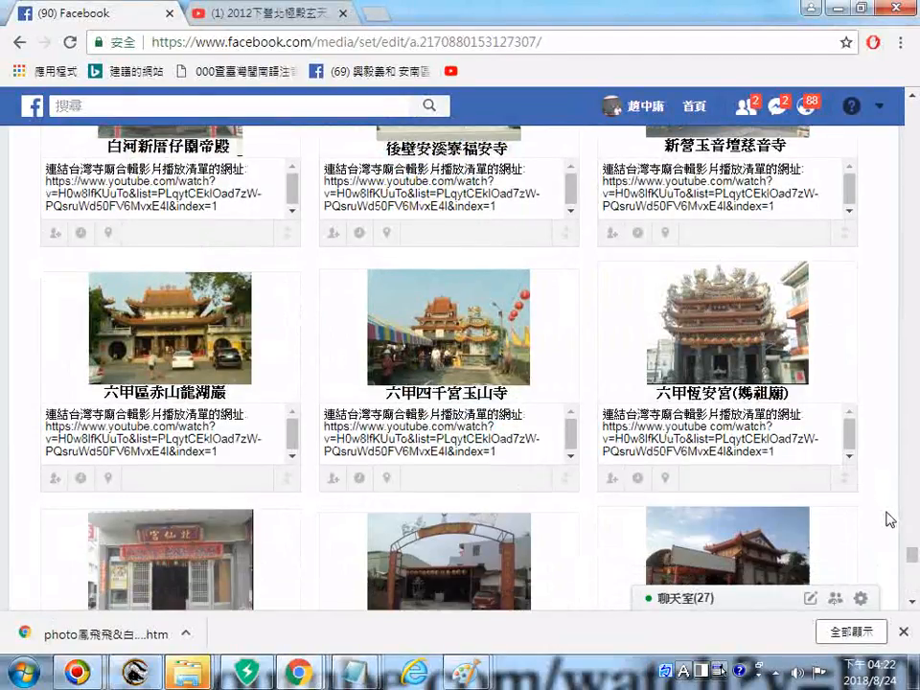
pyautogui.scroll(-3, 890, 519)
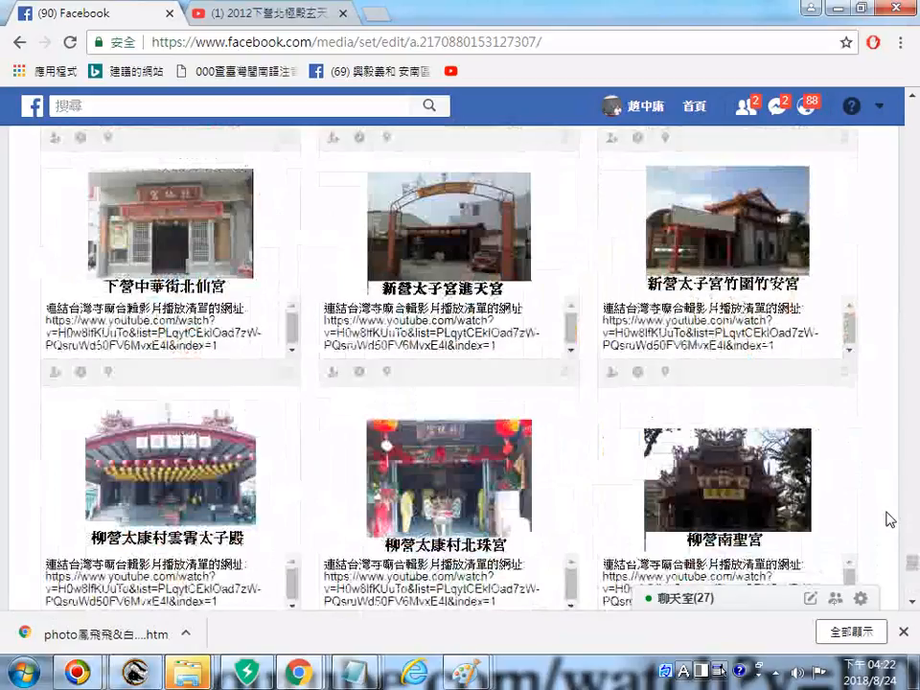
pyautogui.scroll(-3, 891, 520)
pyautogui.scroll(-3, 891, 519)
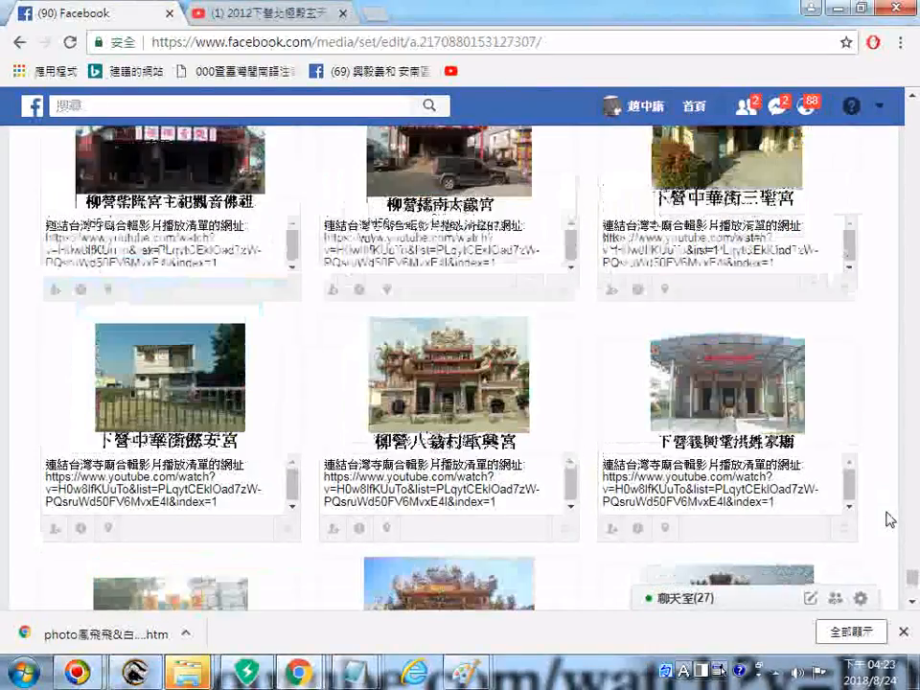
pyautogui.scroll(-1, 891, 519)
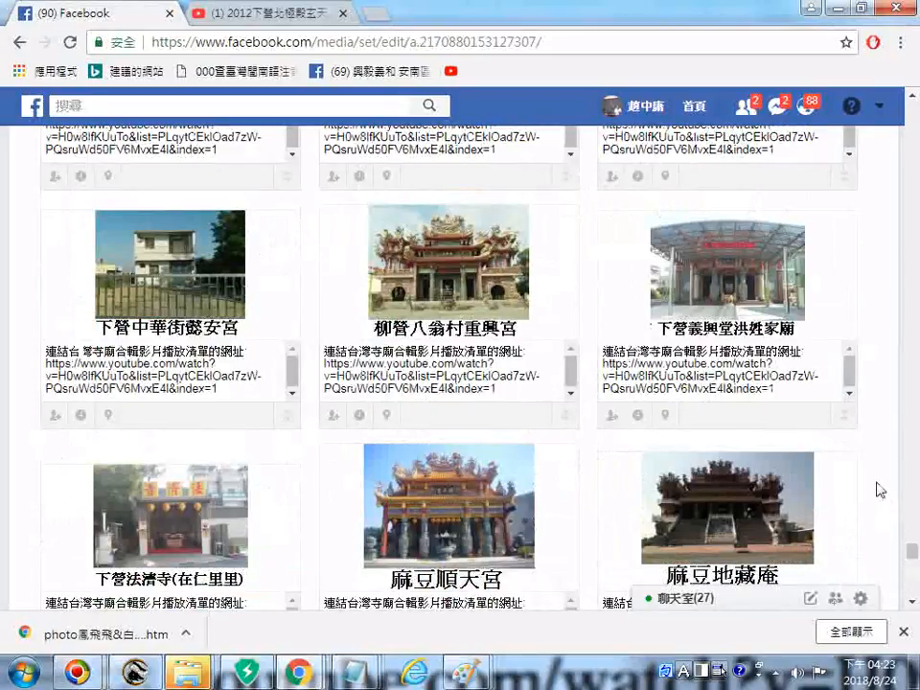
pyautogui.scroll(-3, 881, 489)
pyautogui.scroll(-2, 881, 492)
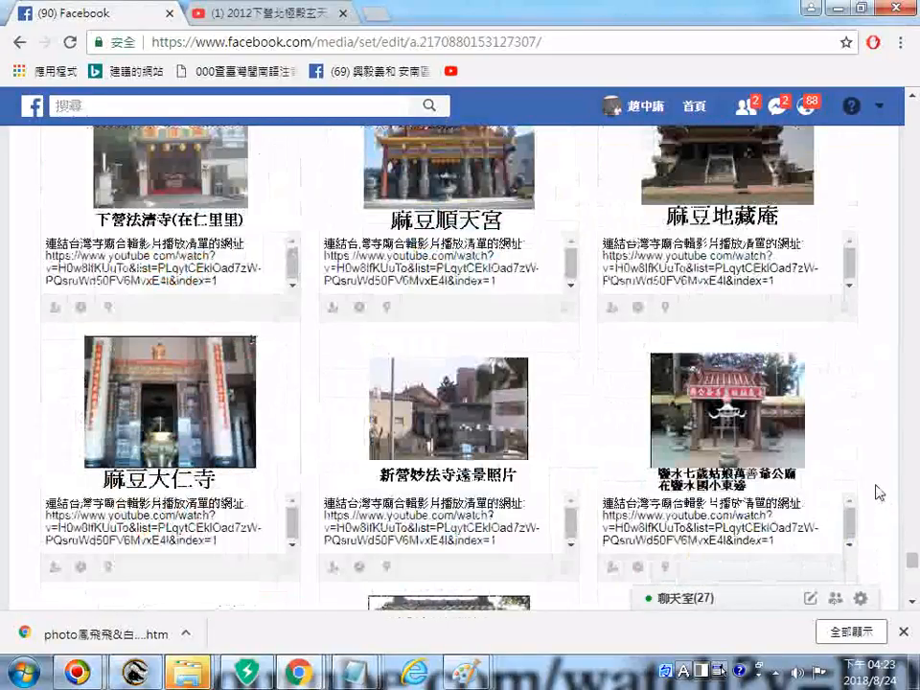
pyautogui.scroll(-4, 876, 493)
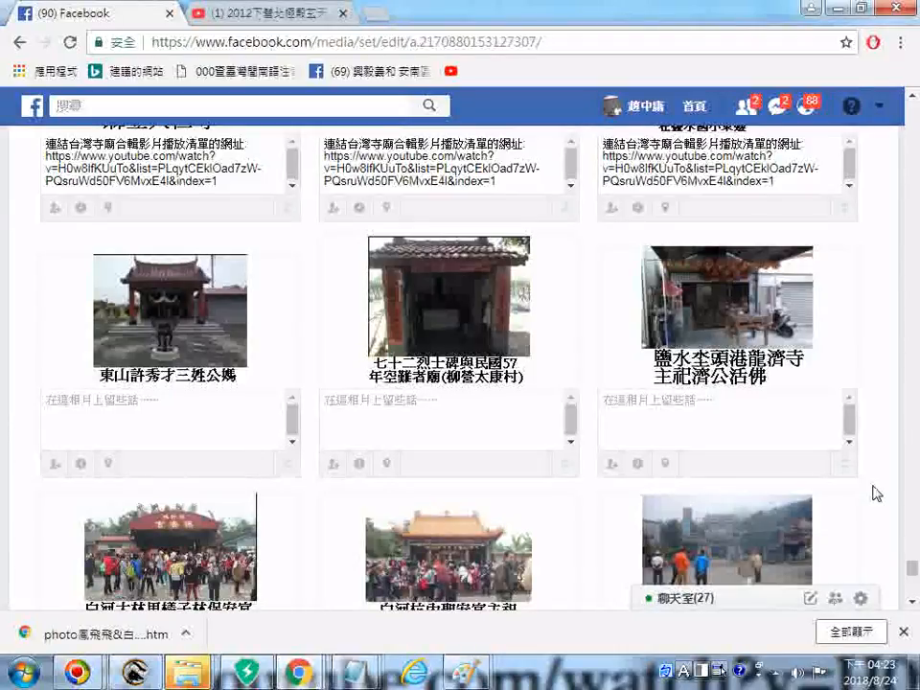
pyautogui.scroll(-4, 874, 493)
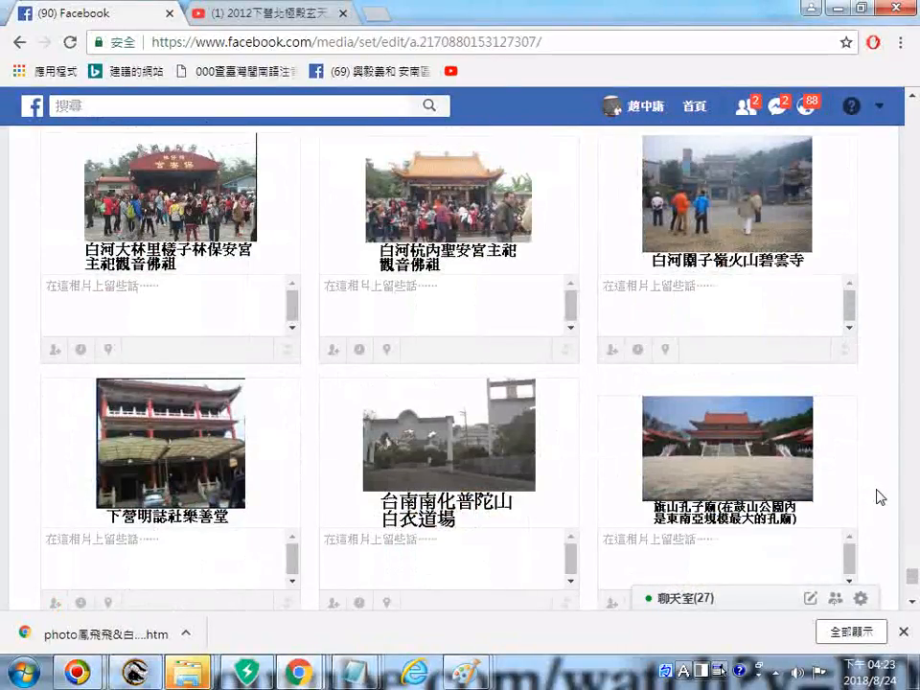
# Copy the playlist caption from the 麻豆大仁寺 photo and paste it into the empty description of the 東山許秀才三姓公媽 photo.
pyautogui.scroll(3, 882, 498)
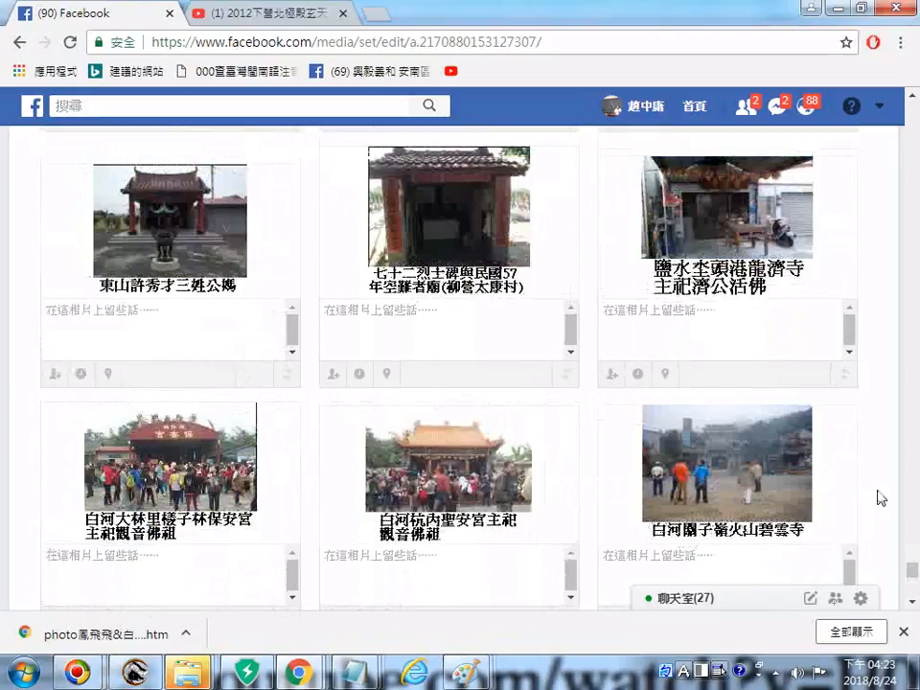
pyautogui.scroll(2, 882, 498)
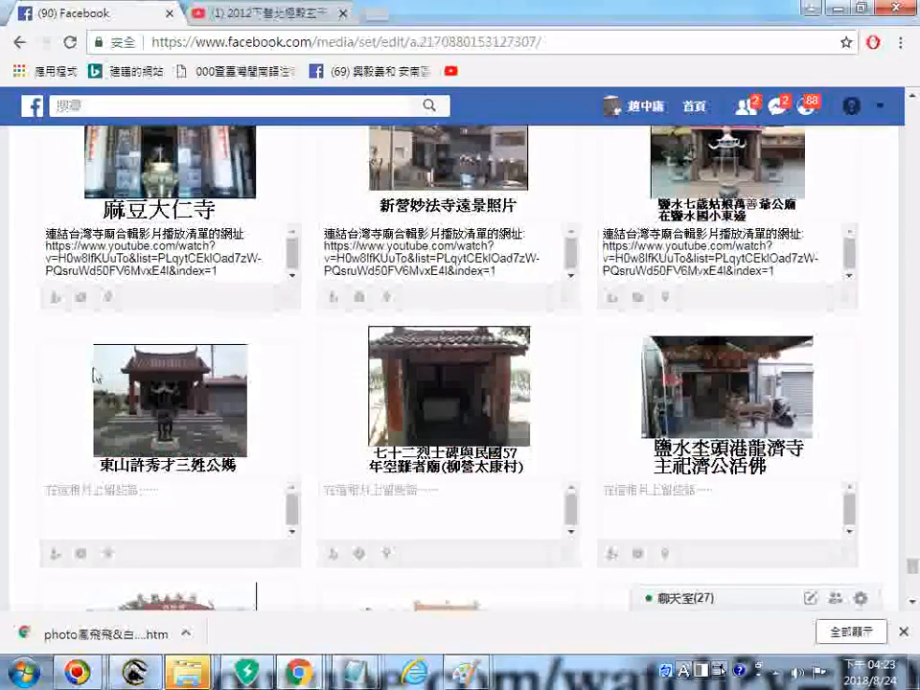
pyautogui.rightClick(123, 496)
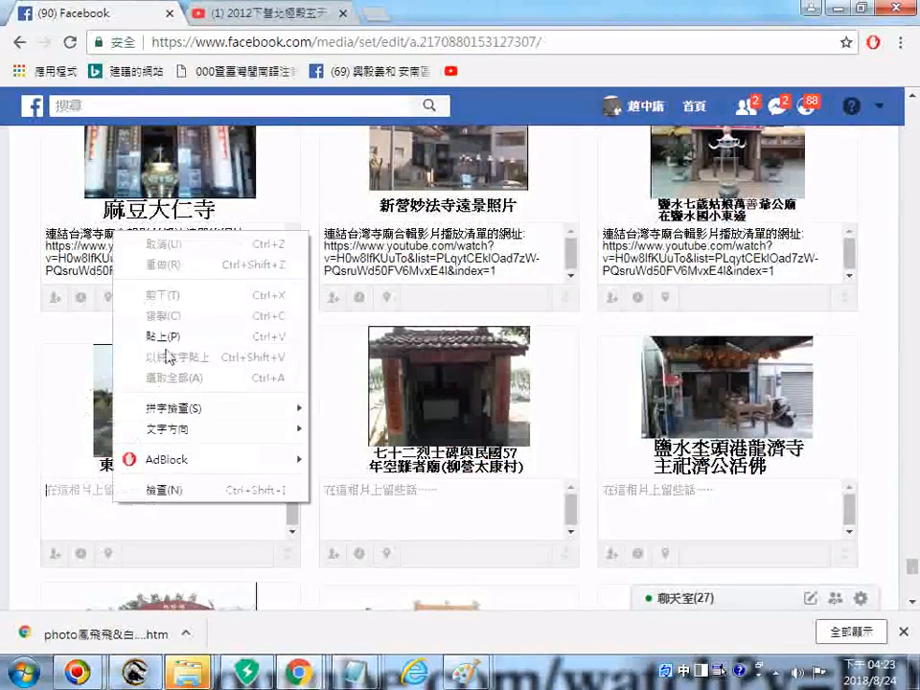
pyautogui.click(228, 336)
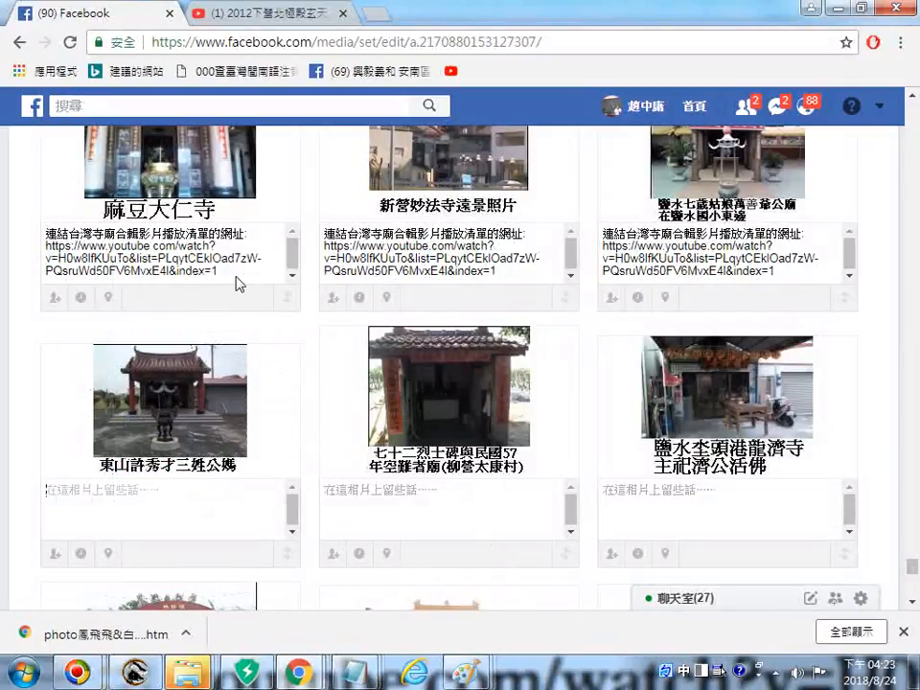
pyautogui.moveTo(237, 278); pyautogui.dragTo(30, 230)
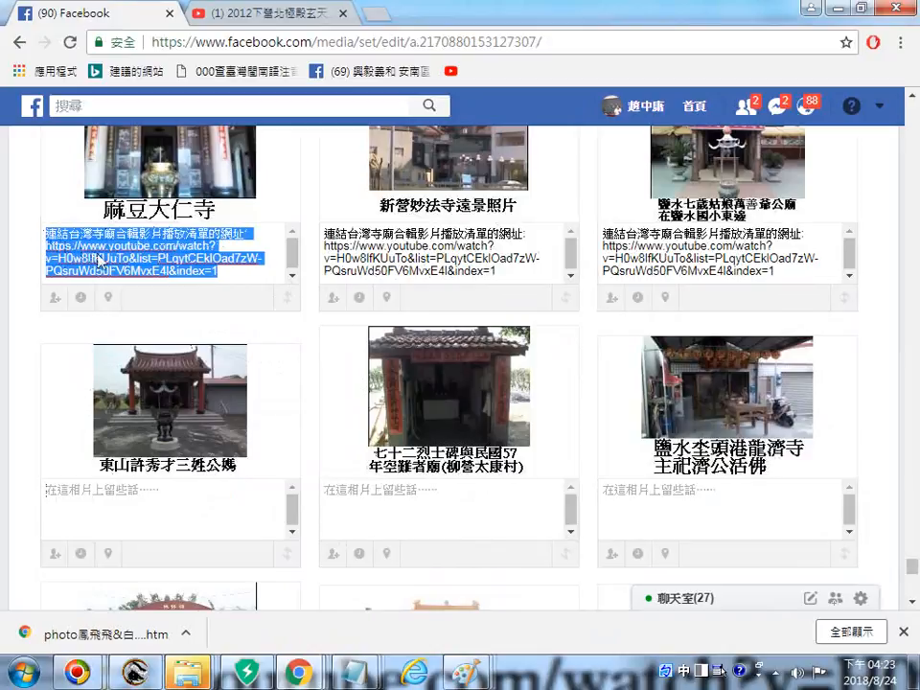
pyautogui.rightClick(100, 255)
pyautogui.click(156, 287)
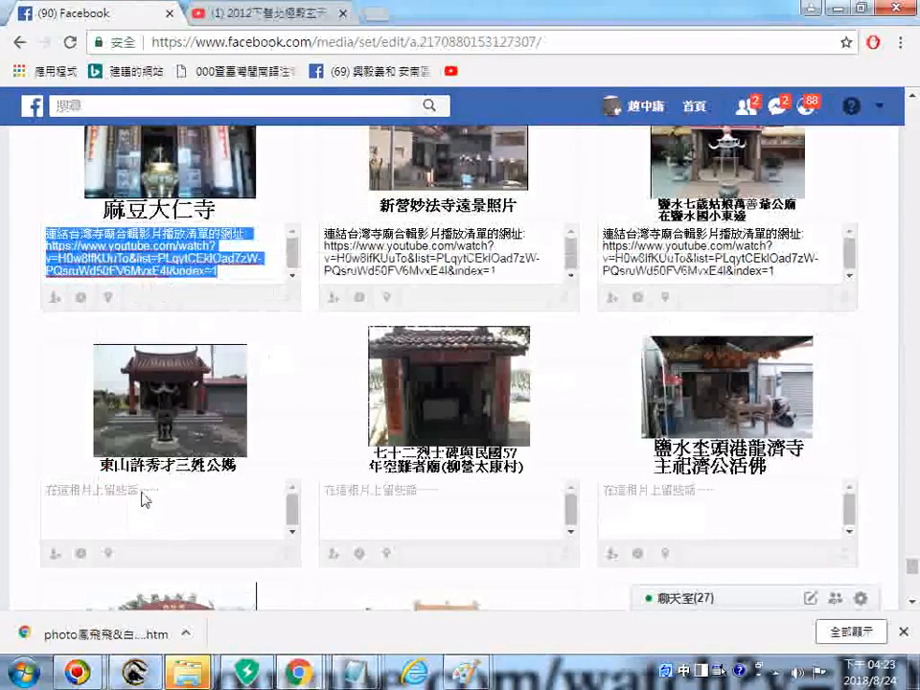
pyautogui.rightClick(173, 485)
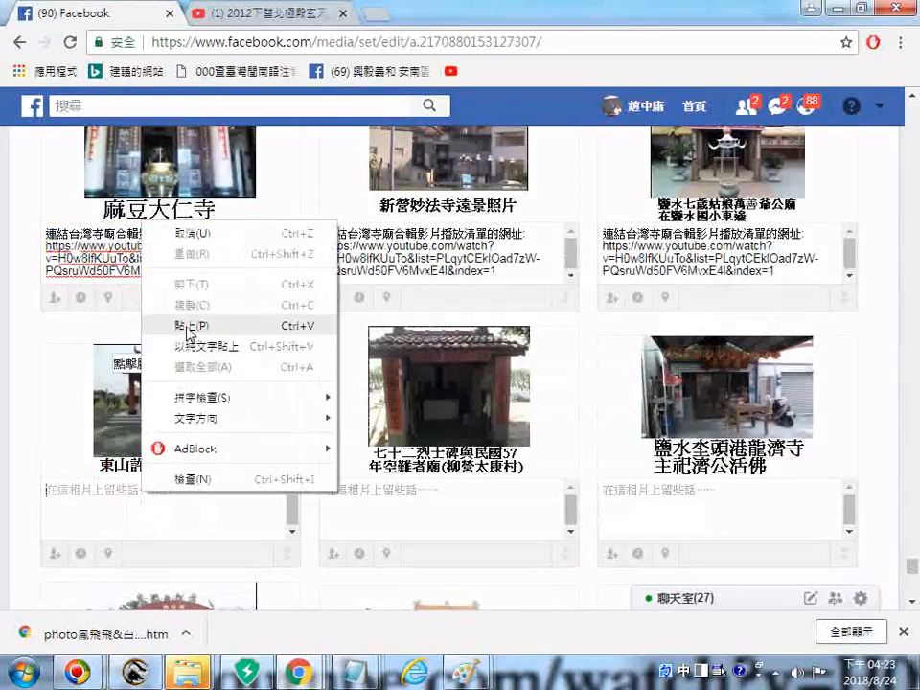
pyautogui.click(189, 325)
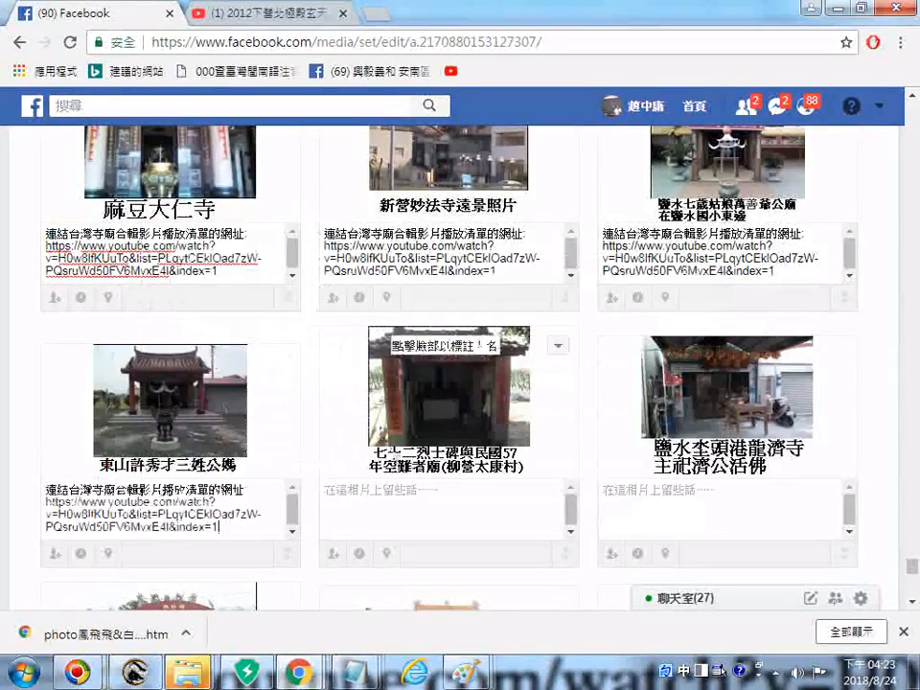
# Try to paste the same playlist caption under the 七十二烈士碑與民國57年空難者廟 photo and dismiss the resulting dialog.
pyautogui.rightClick(428, 505)
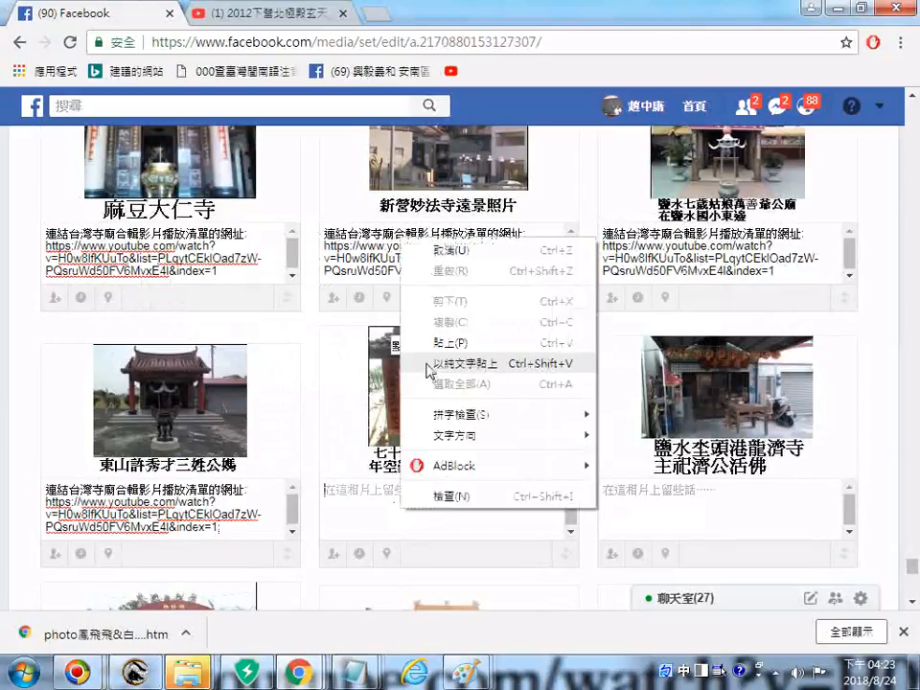
pyautogui.click(460, 343)
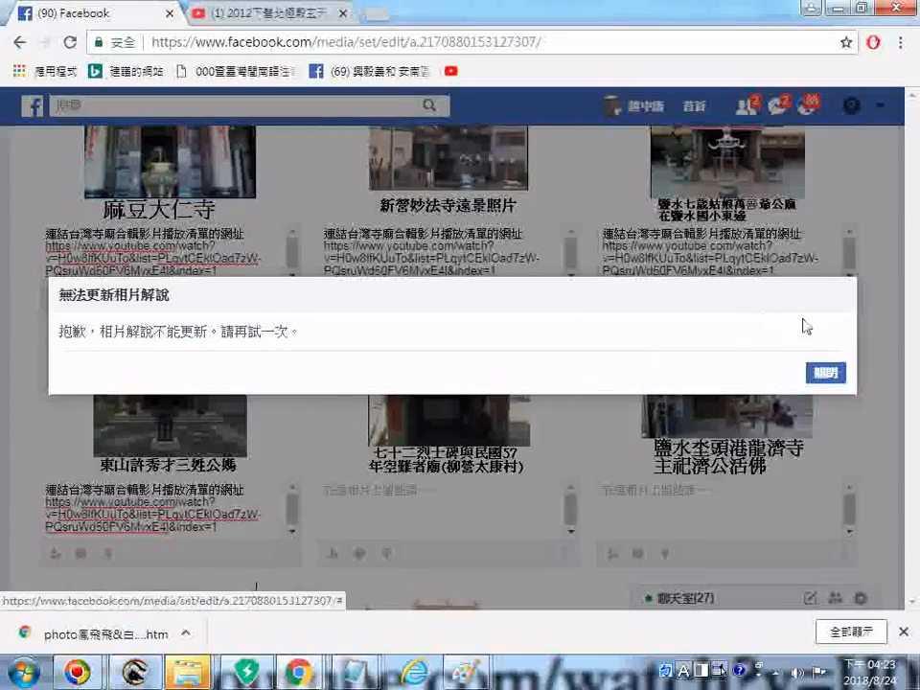
pyautogui.click(826, 374)
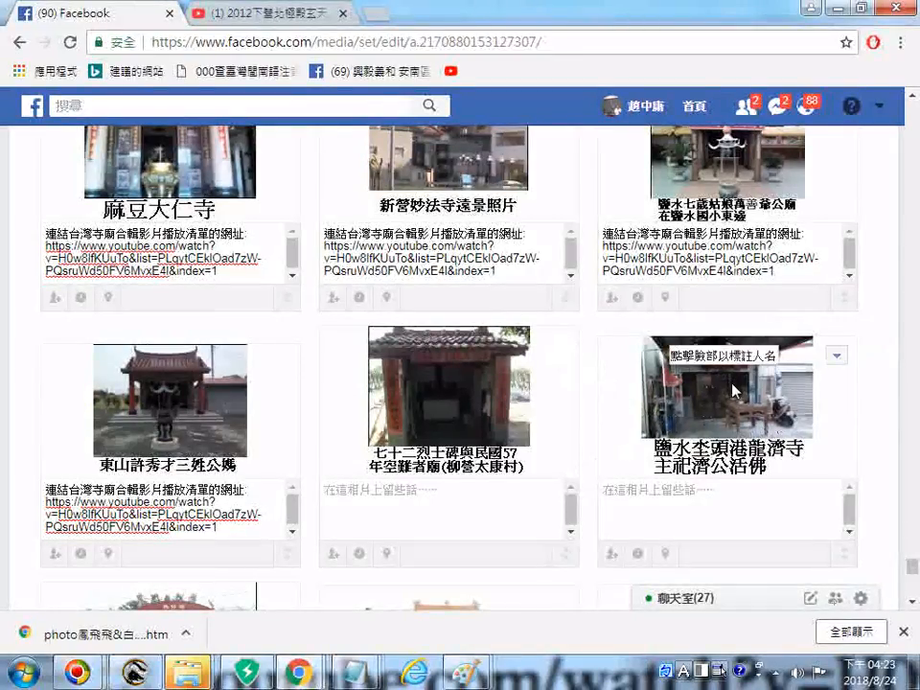
# Reload the album edit page and check the temple photos for the playlist caption, from 大內後堀福安宮 down to the 學甲慈濟宮 row.
pyautogui.click(70, 42)
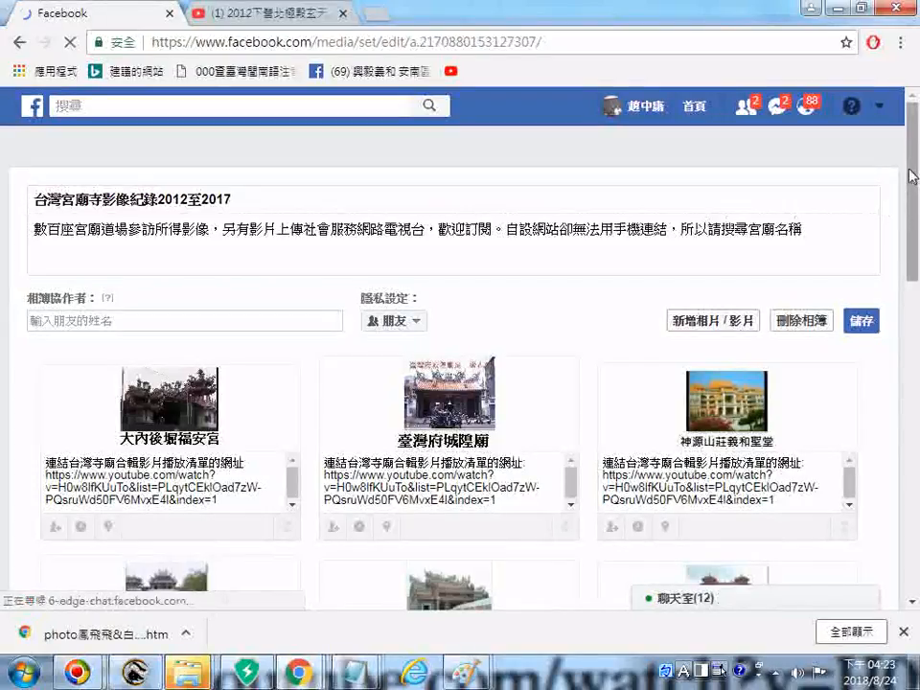
pyautogui.scroll(-10, 912, 175)
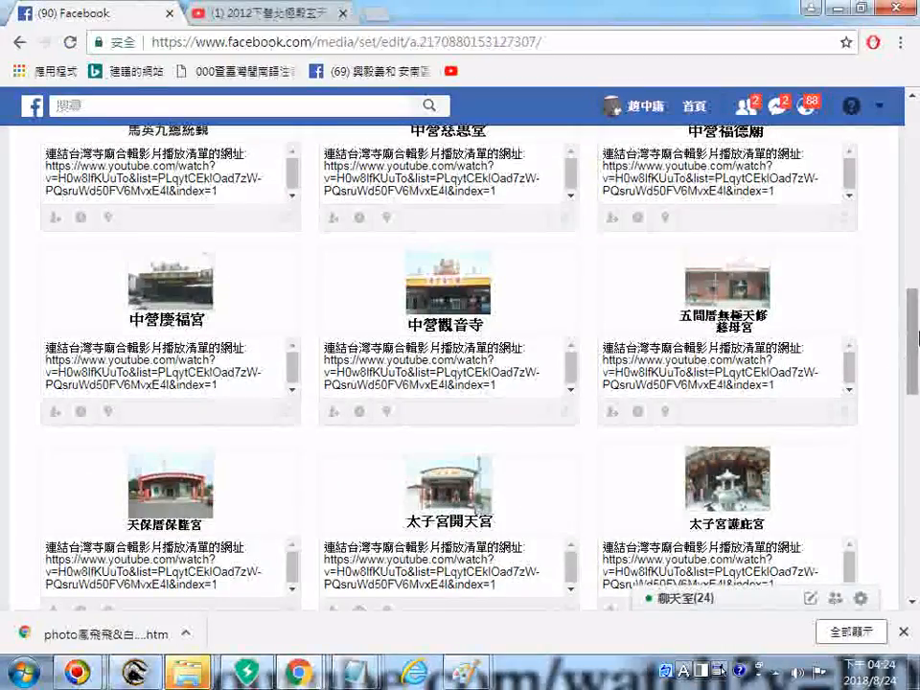
pyautogui.scroll(-5, 897, 374)
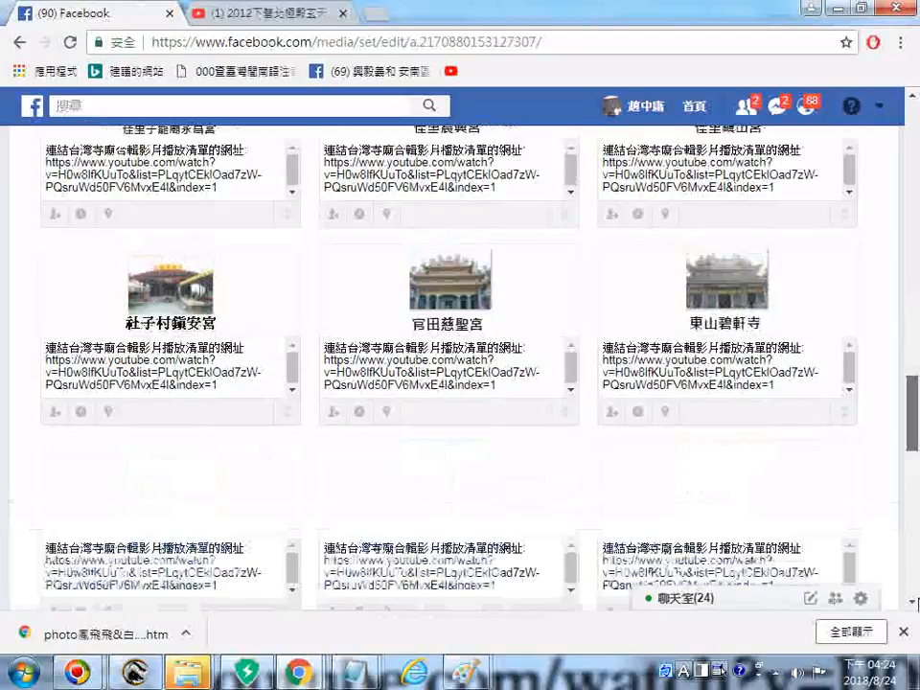
pyautogui.scroll(-3, 916, 602)
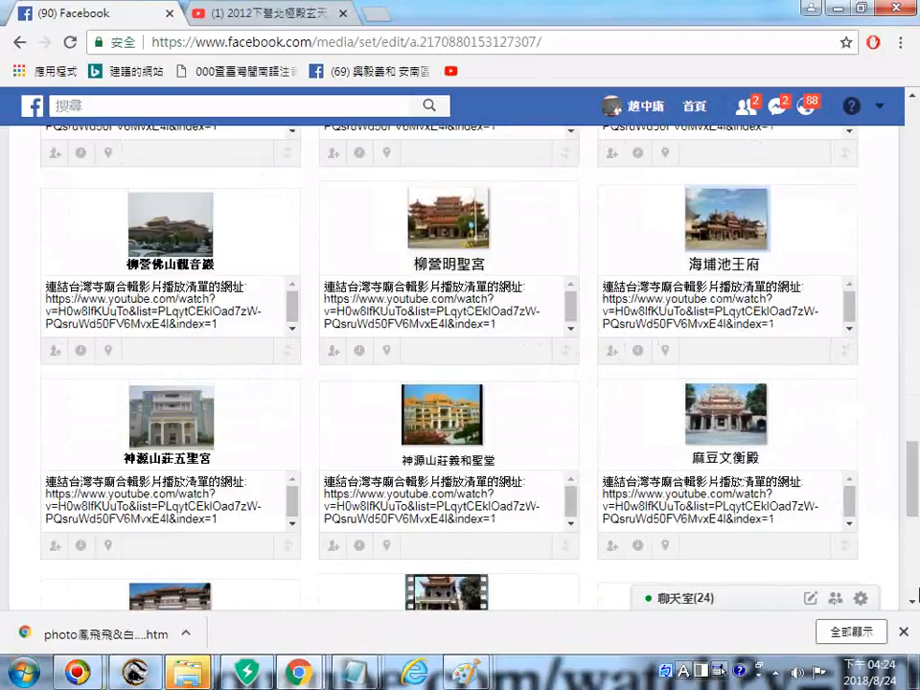
pyautogui.scroll(-5, 918, 595)
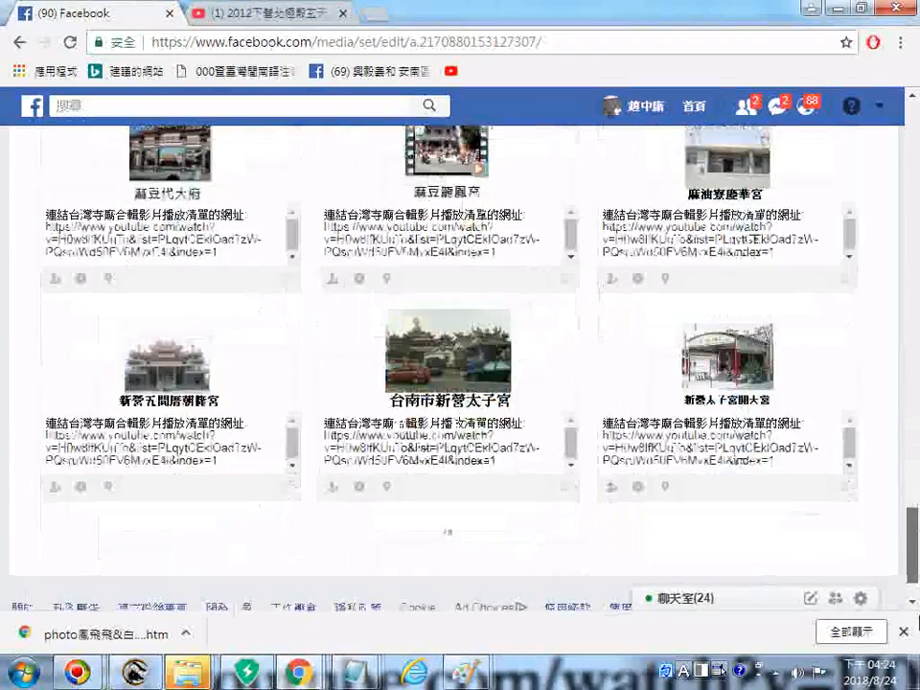
pyautogui.moveTo(918, 621); pyautogui.dragTo(917, 402)
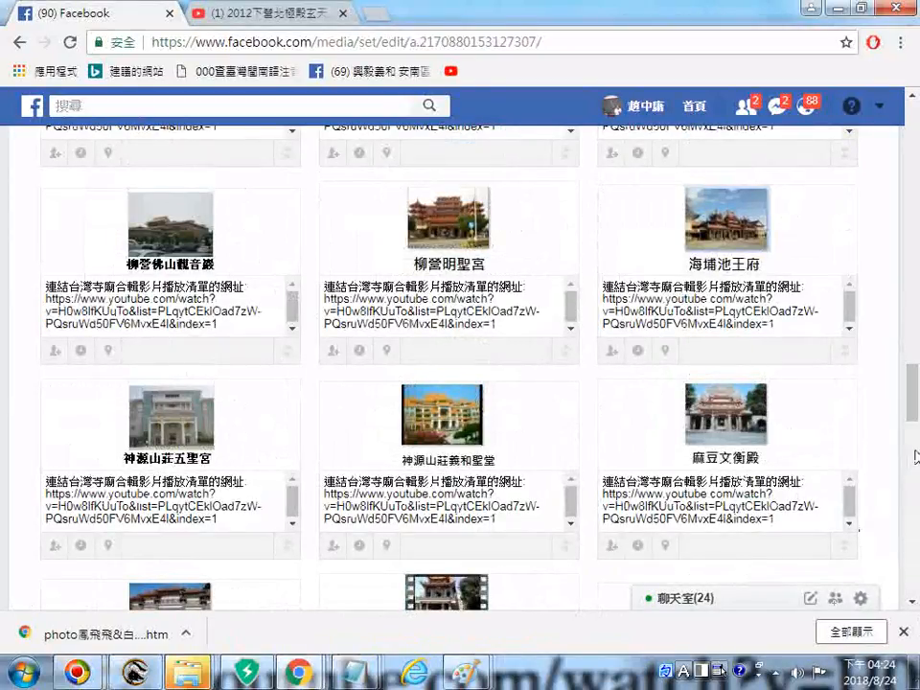
pyautogui.scroll(-5, 915, 456)
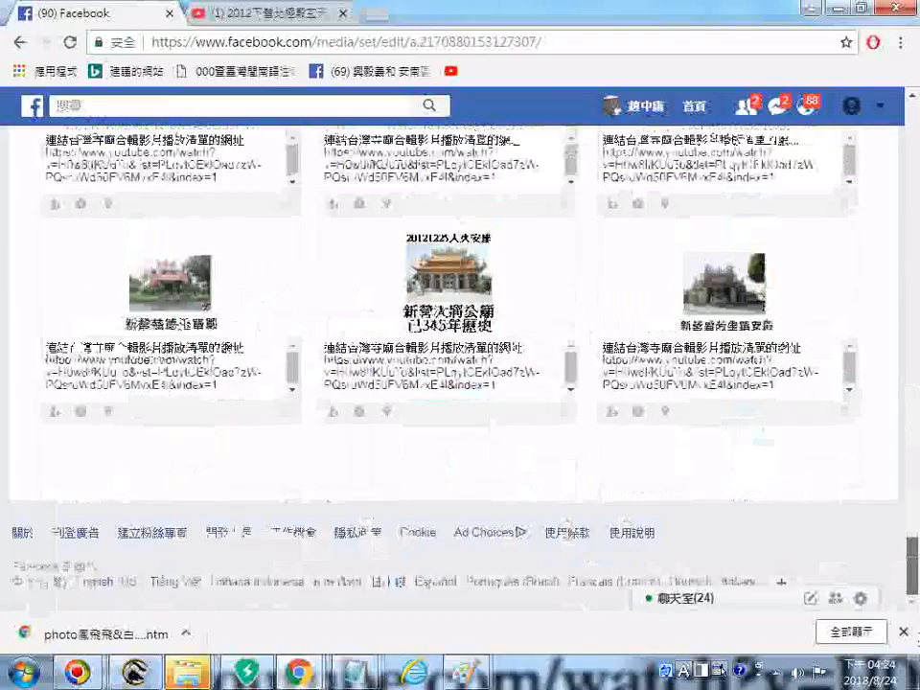
pyautogui.scroll(-5, 460, 365)
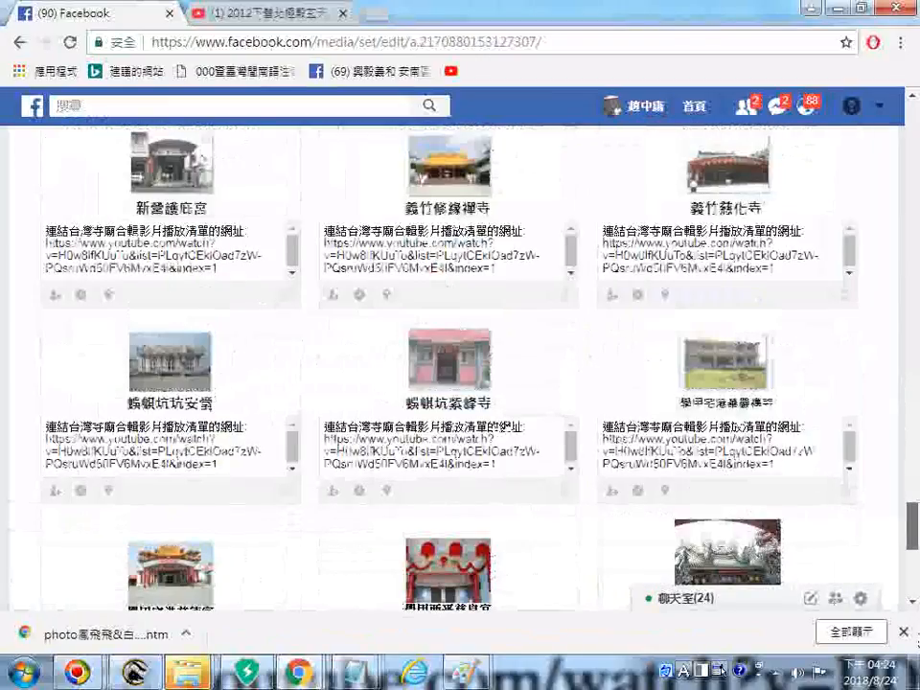
pyautogui.moveTo(913, 528); pyautogui.dragTo(913, 340)
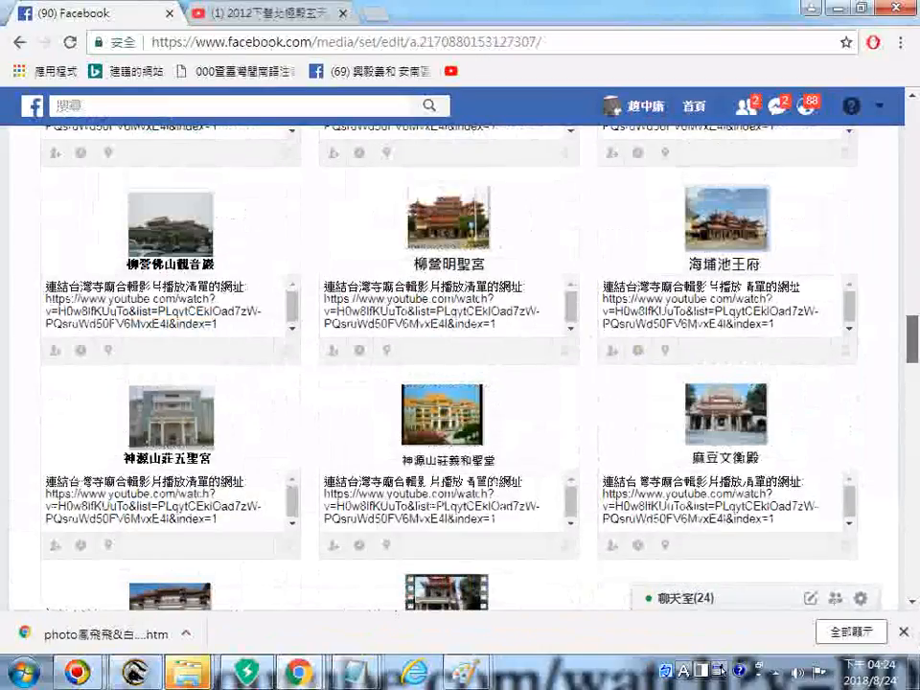
pyautogui.scroll(-10, 903, 585)
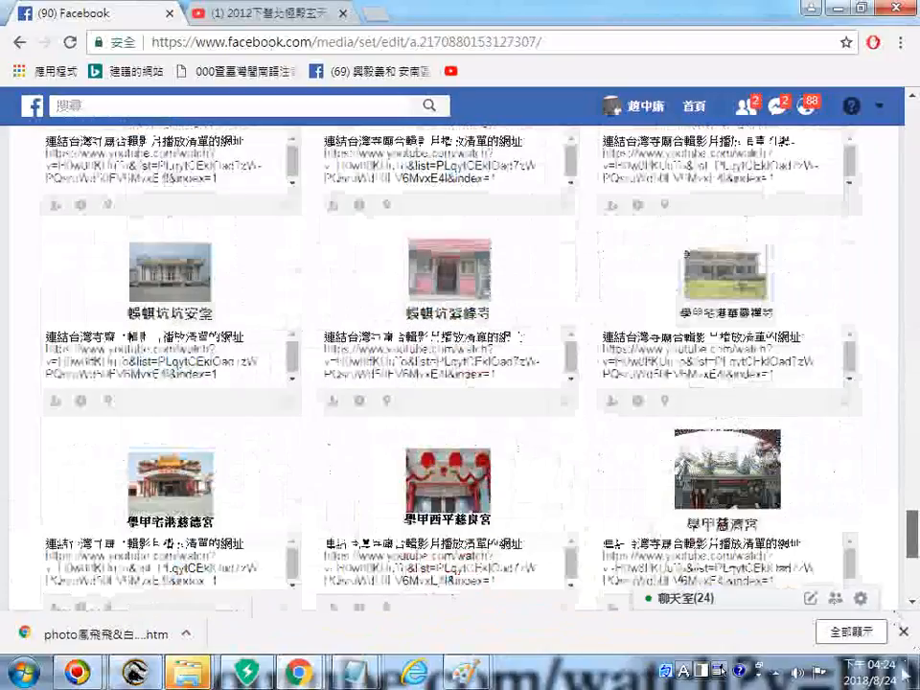
pyautogui.moveTo(903, 585); pyautogui.dragTo(886, 360)
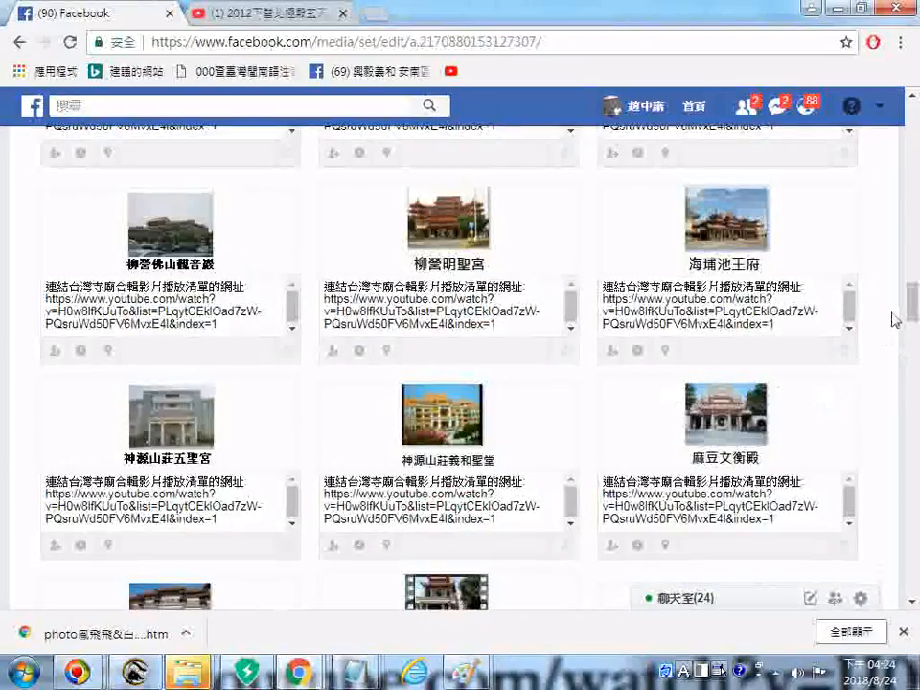
pyautogui.moveTo(913, 312); pyautogui.dragTo(918, 656)
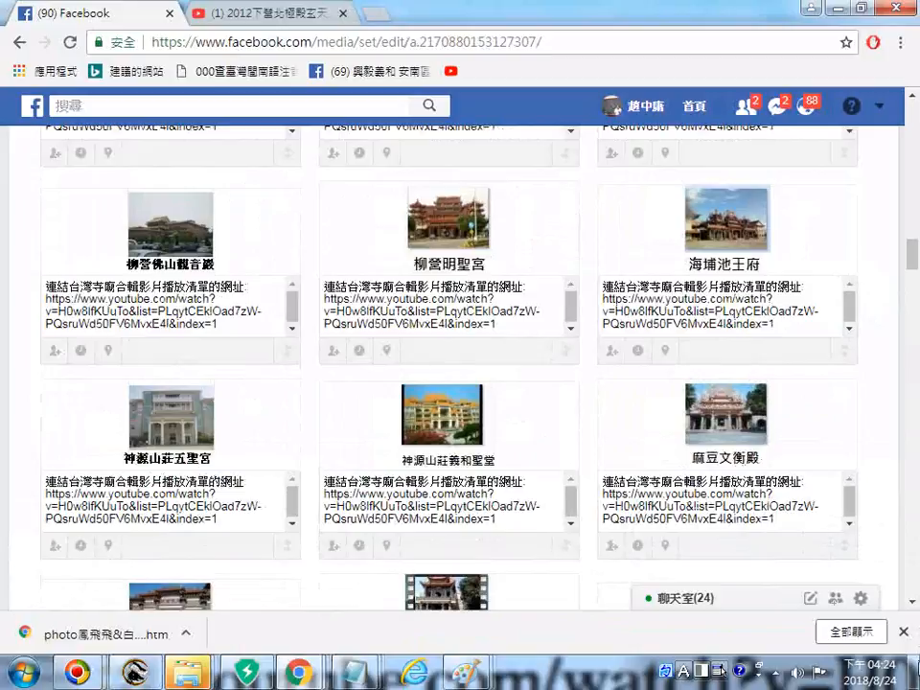
# Check the further photo rows for the playlist caption, from the 下茄苳泰安宮 row down to the 麻豆大仁寺 row.
pyautogui.moveTo(914, 246); pyautogui.dragTo(899, 605)
pyautogui.scroll(-2, 902, 611)
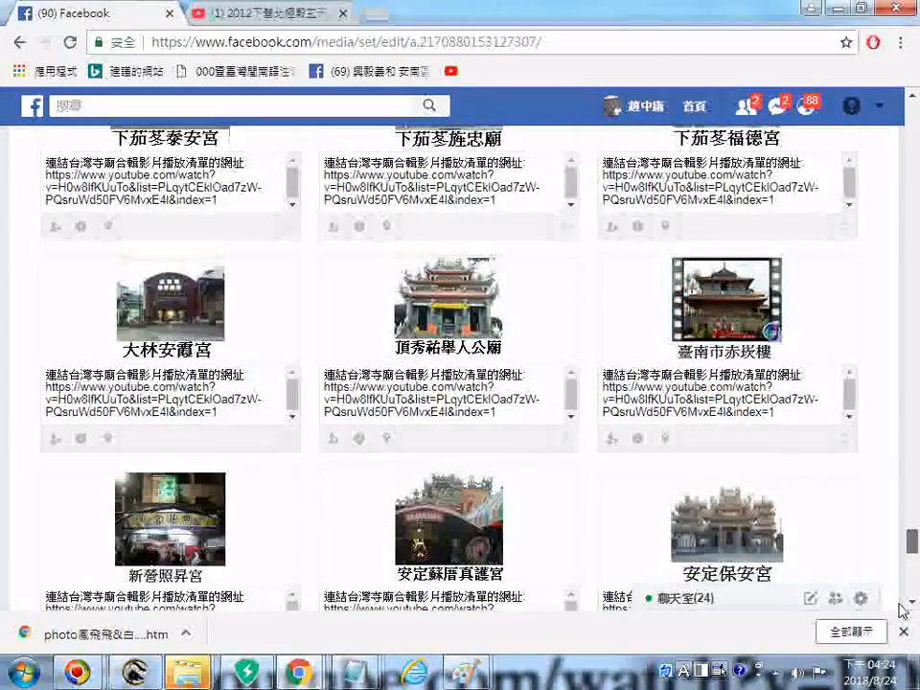
pyautogui.scroll(4, 914, 582)
pyautogui.scroll(-3, 914, 582)
pyautogui.moveTo(914, 631); pyautogui.dragTo(908, 580)
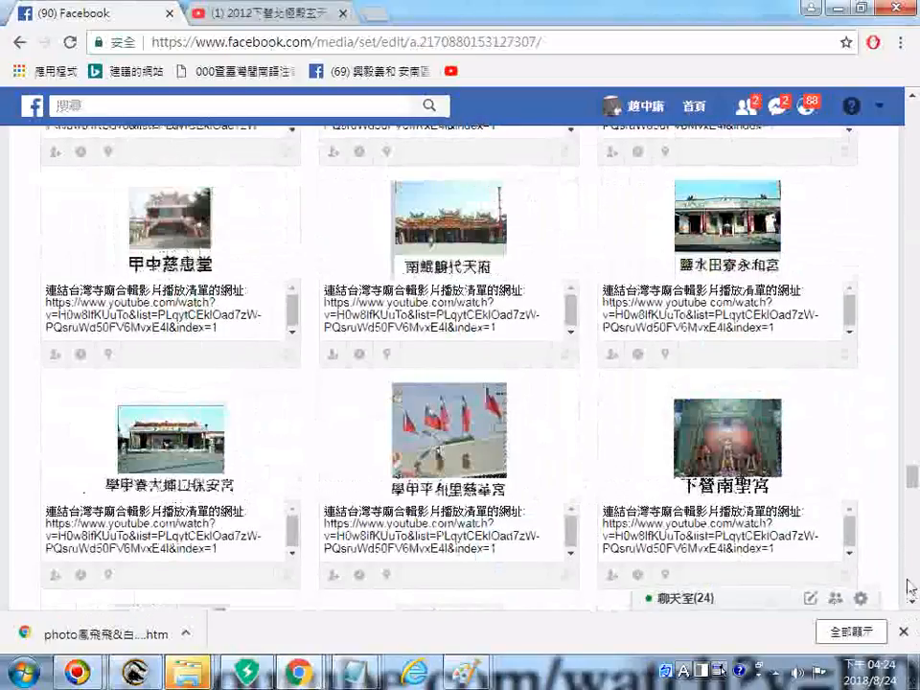
pyautogui.moveTo(911, 479); pyautogui.dragTo(916, 602)
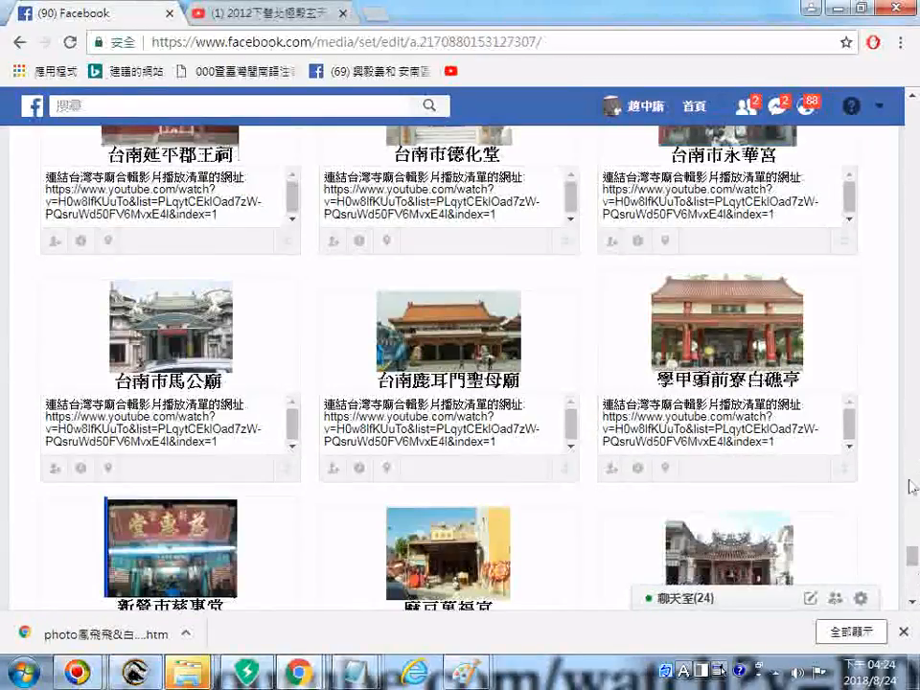
pyautogui.scroll(-5, 912, 374)
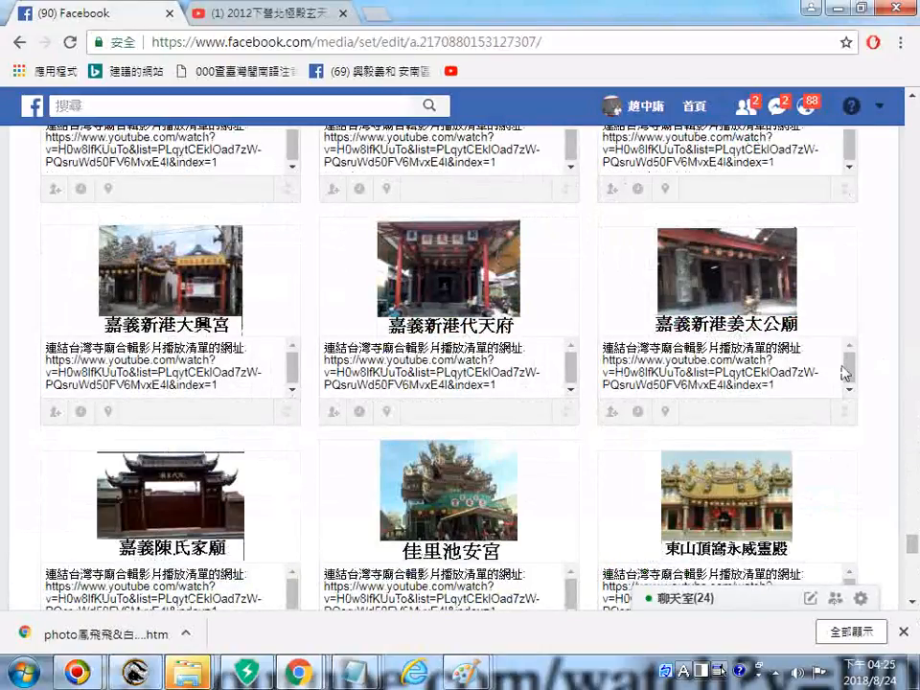
pyautogui.scroll(-5, 879, 442)
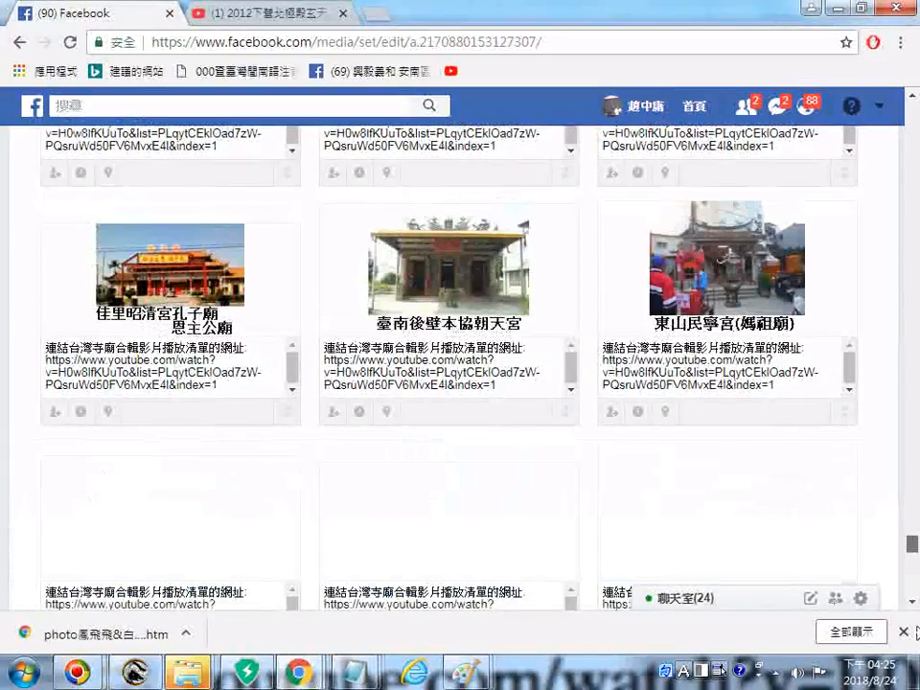
pyautogui.moveTo(917, 633); pyautogui.dragTo(918, 633)
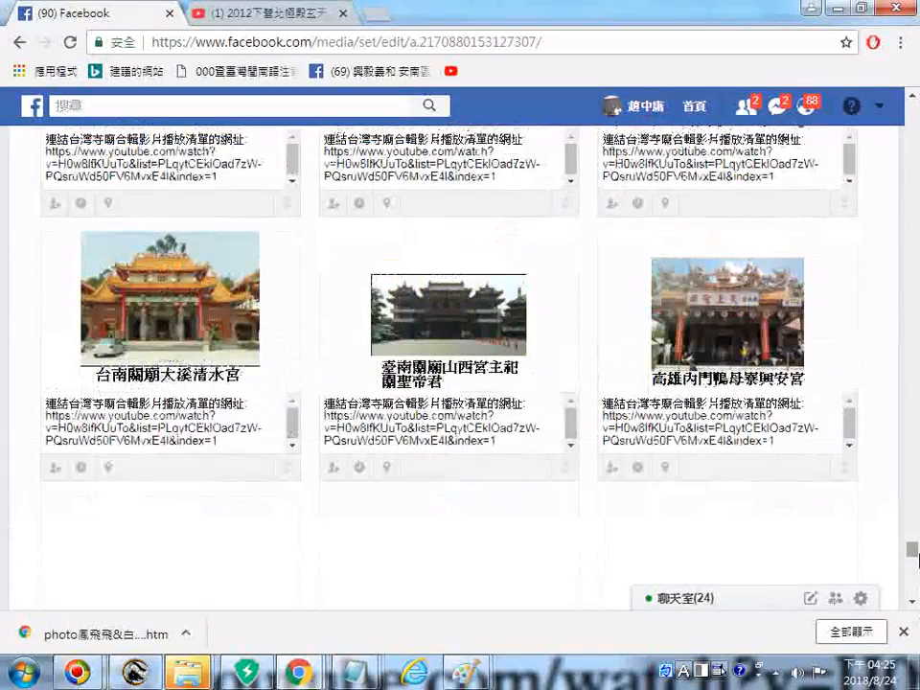
pyautogui.click(914, 587)
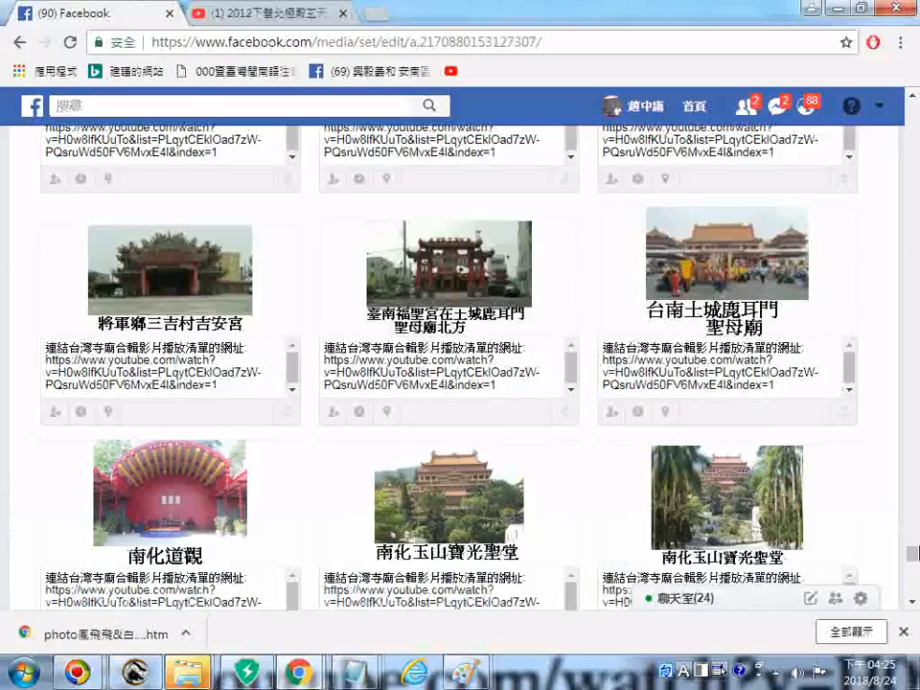
pyautogui.click(911, 566)
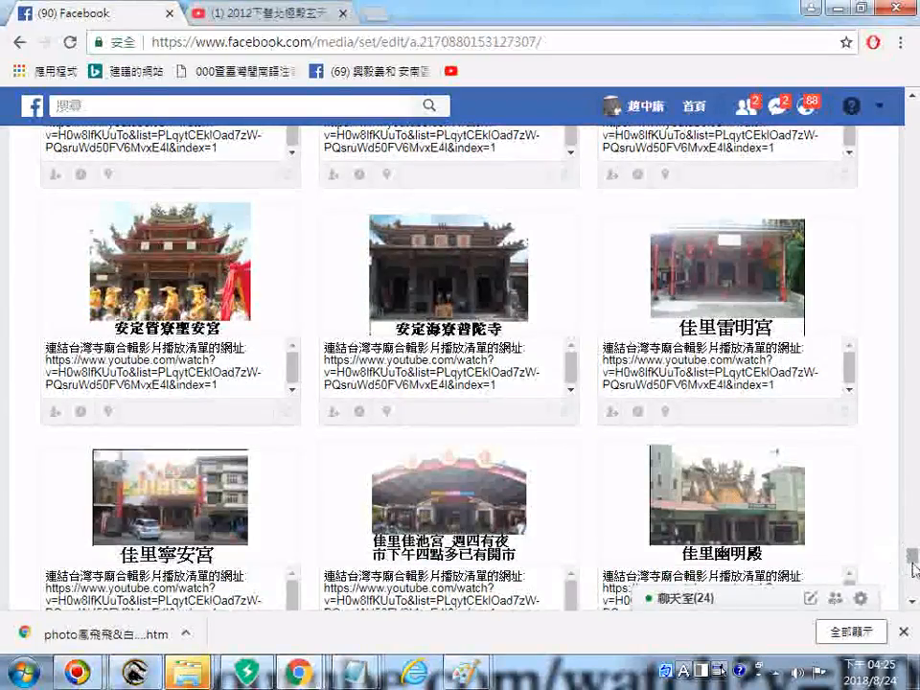
pyautogui.moveTo(912, 564); pyautogui.dragTo(916, 613)
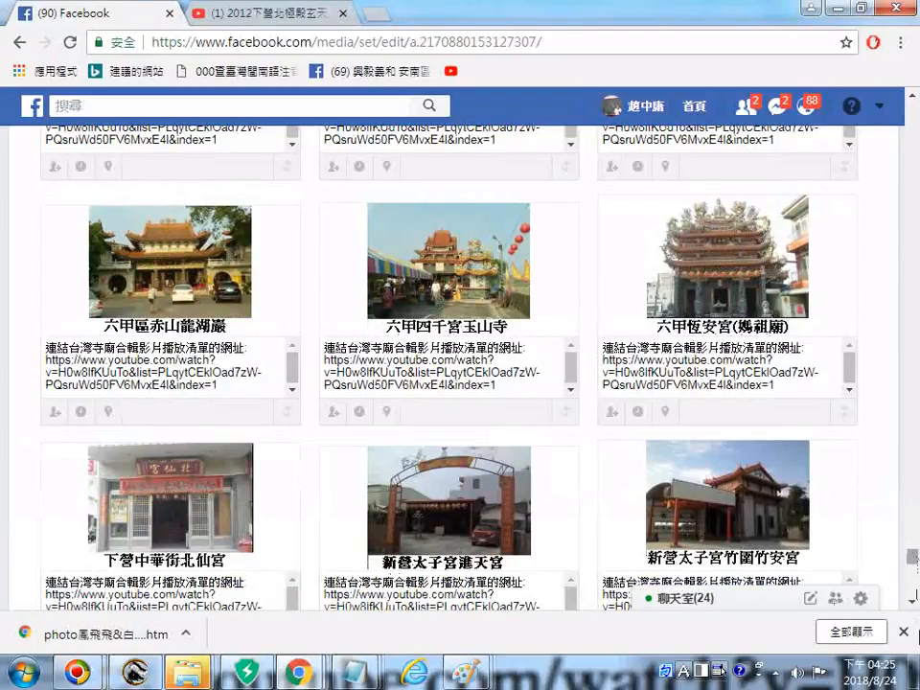
pyautogui.moveTo(914, 562); pyautogui.dragTo(917, 602)
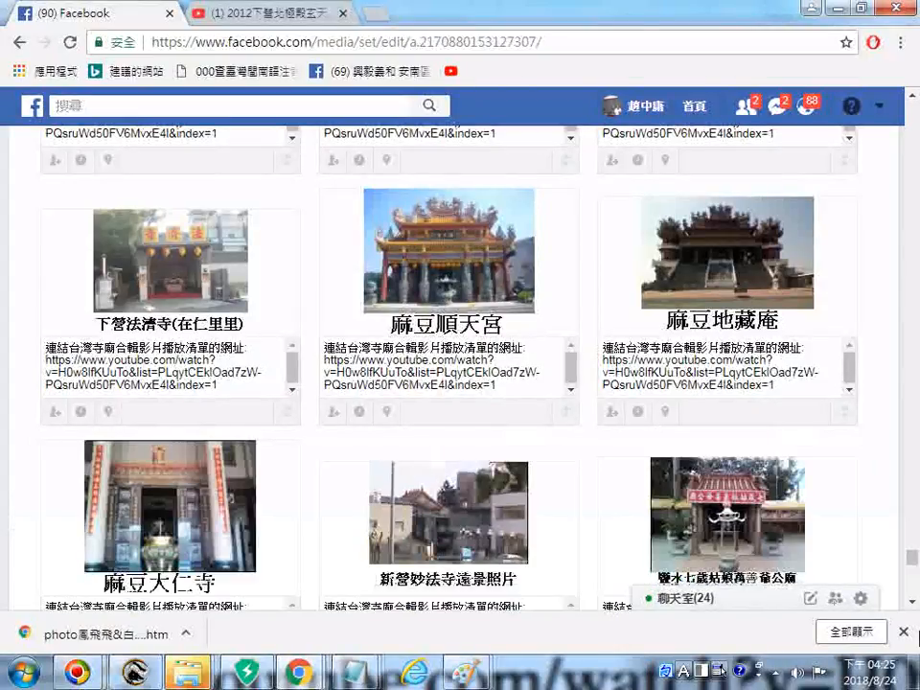
# Check the photo rows for missing playlist captions, from the 下營法濟寺 row down to the 台南市將軍區金興宮 row.
pyautogui.moveTo(915, 565); pyautogui.dragTo(915, 606)
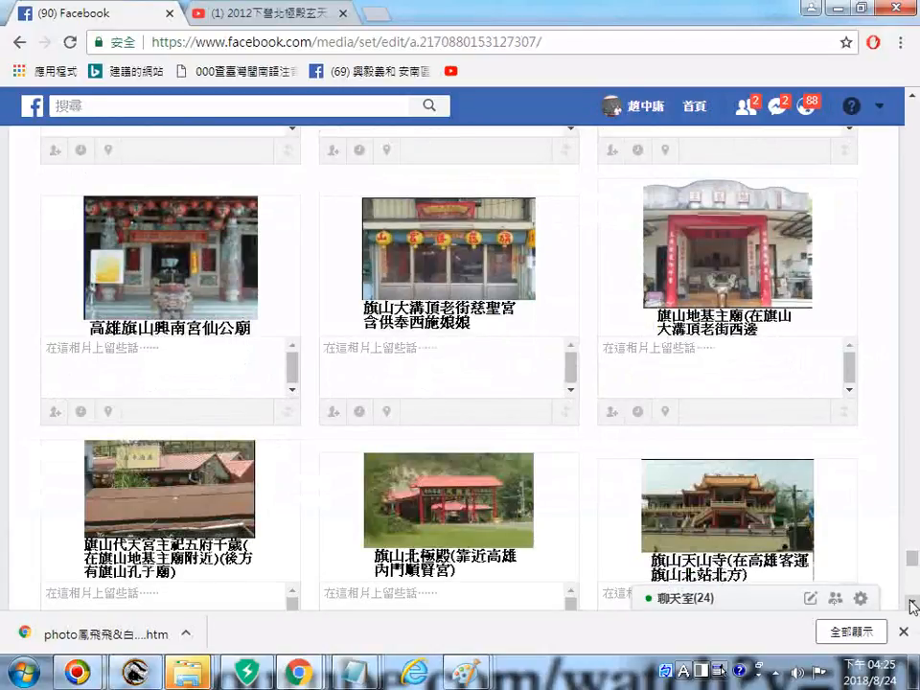
pyautogui.scroll(-5, 910, 628)
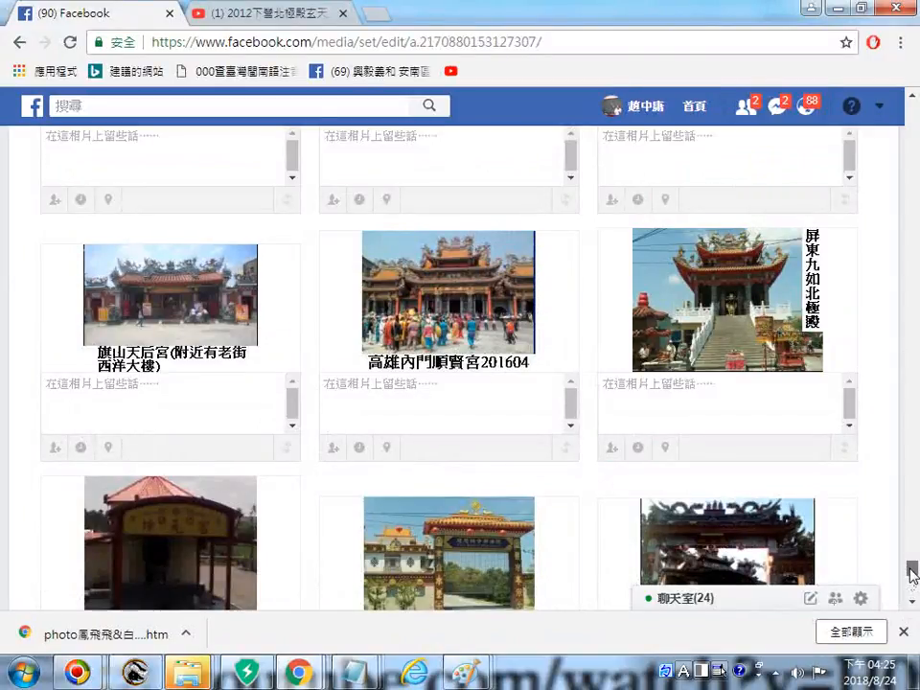
pyautogui.moveTo(910, 570); pyautogui.dragTo(913, 599)
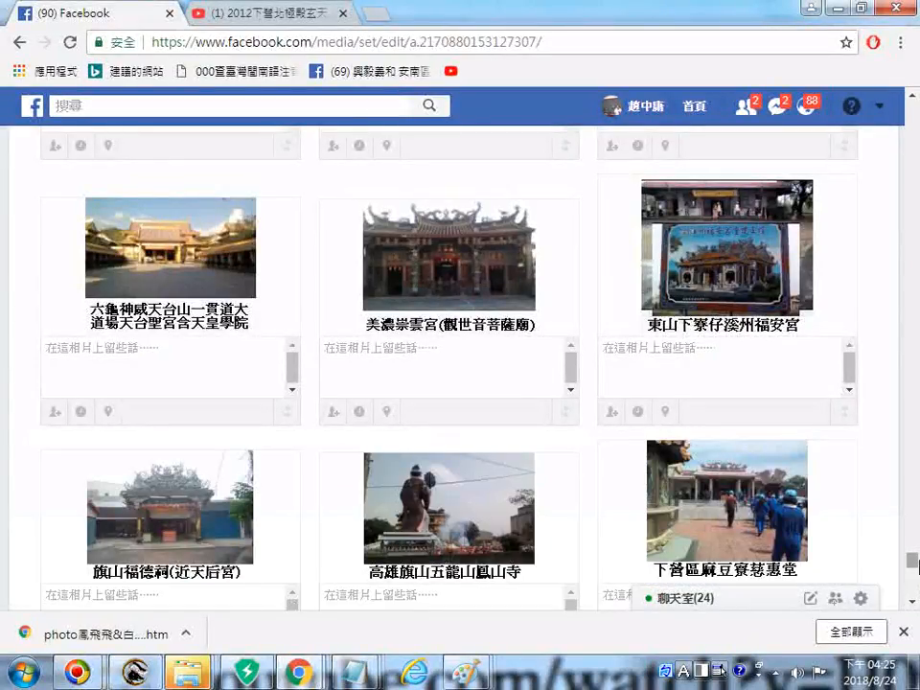
pyautogui.moveTo(912, 564); pyautogui.dragTo(915, 591)
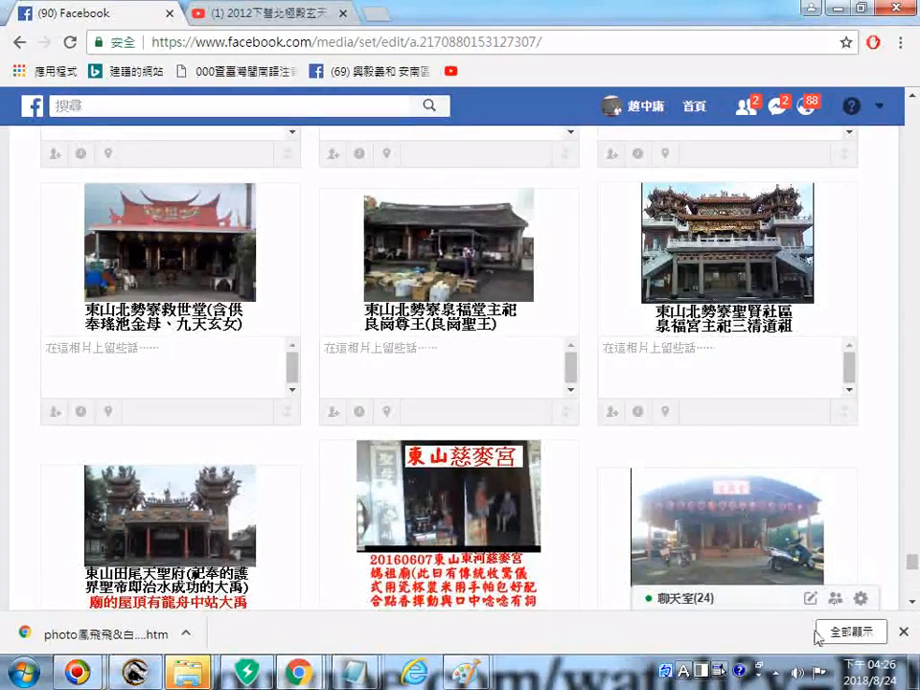
pyautogui.moveTo(912, 565); pyautogui.dragTo(916, 633)
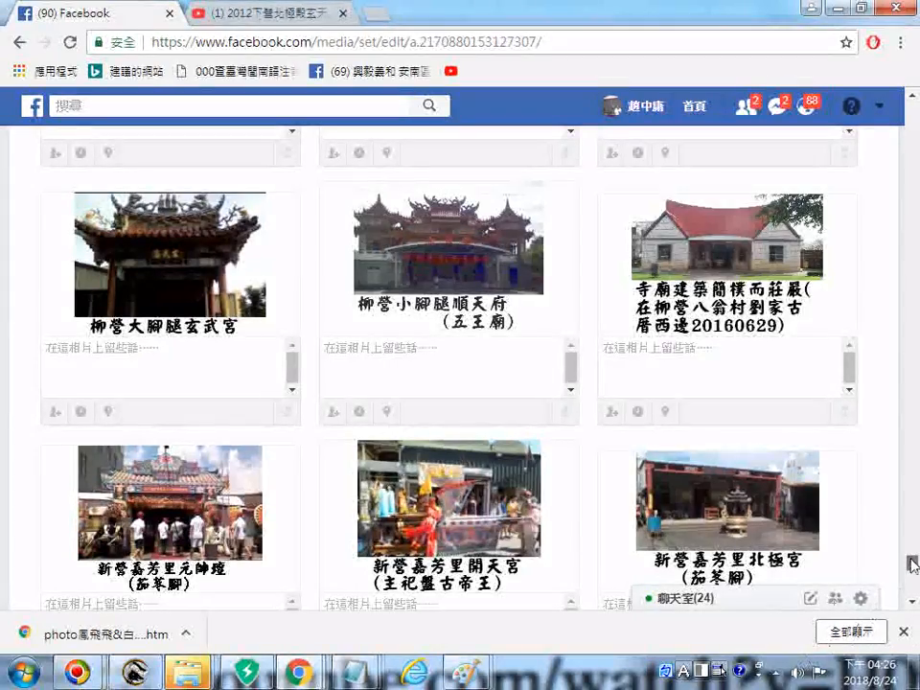
pyautogui.moveTo(912, 566); pyautogui.dragTo(913, 602)
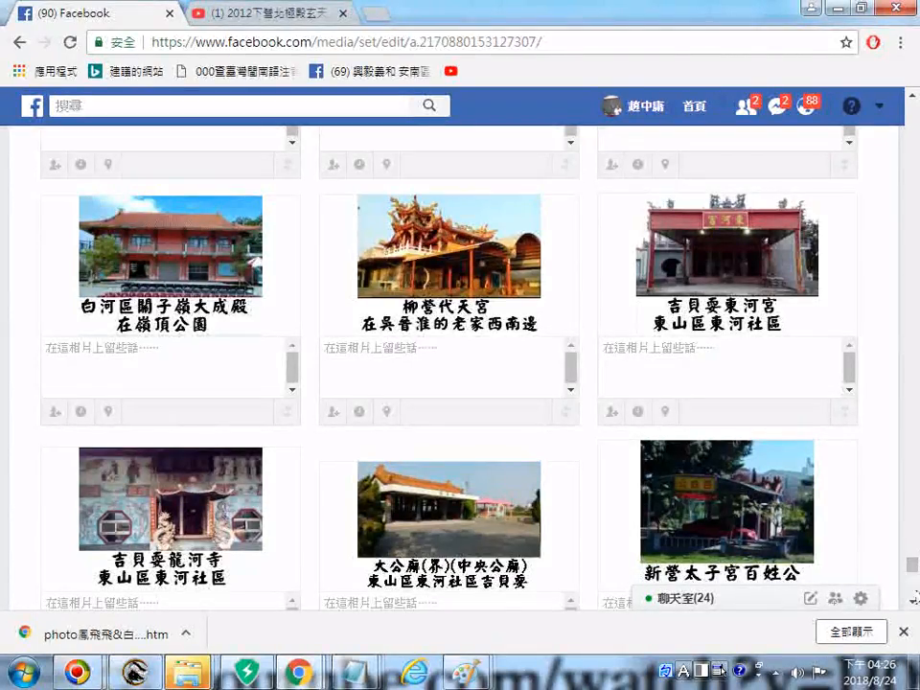
pyautogui.moveTo(914, 576); pyautogui.dragTo(913, 592)
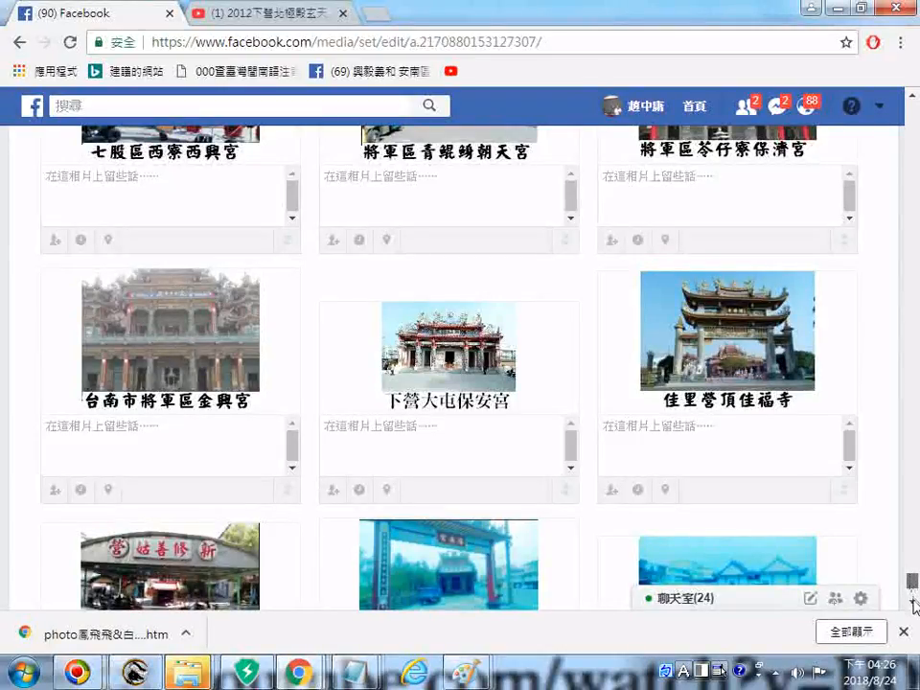
# Check the remaining photo rows for missing captions, from the 新營修善姑廟 row down to the album's last photo, 白河大仙寺, dismissing the post notification.
pyautogui.scroll(-3, 914, 595)
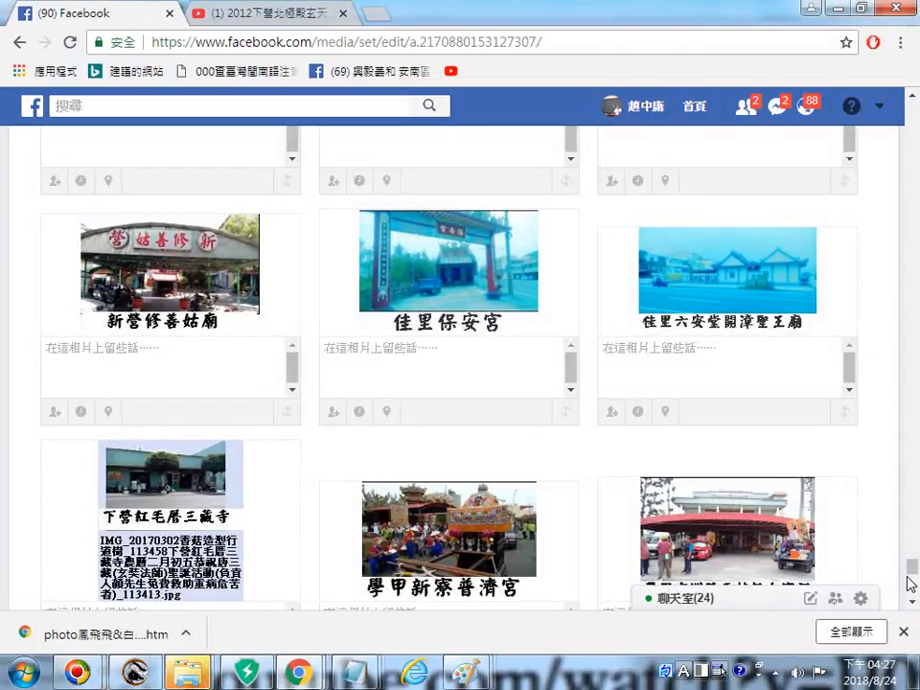
pyautogui.scroll(-1, 911, 583)
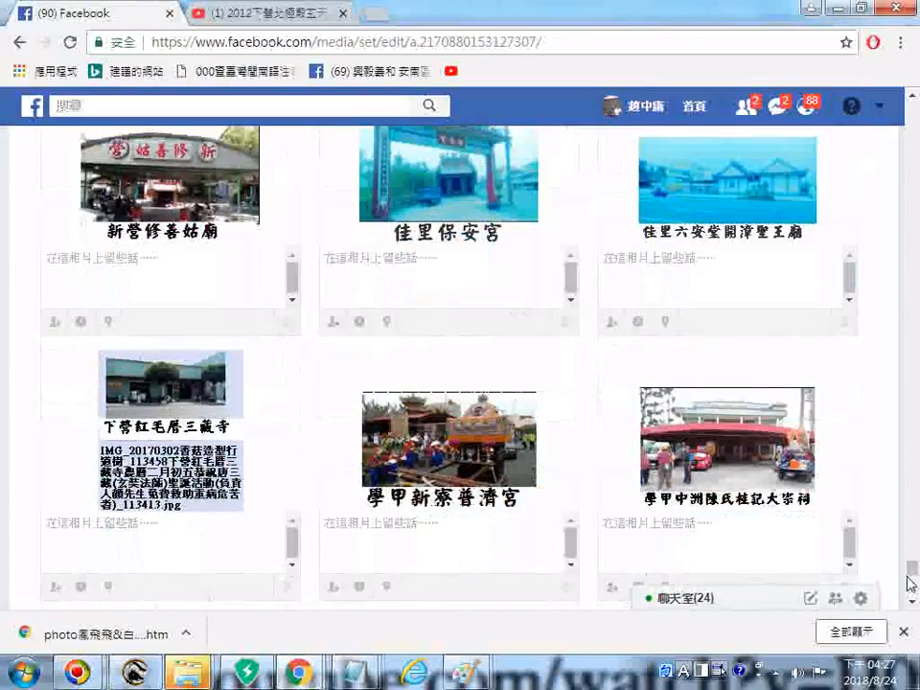
pyautogui.scroll(-2, 911, 583)
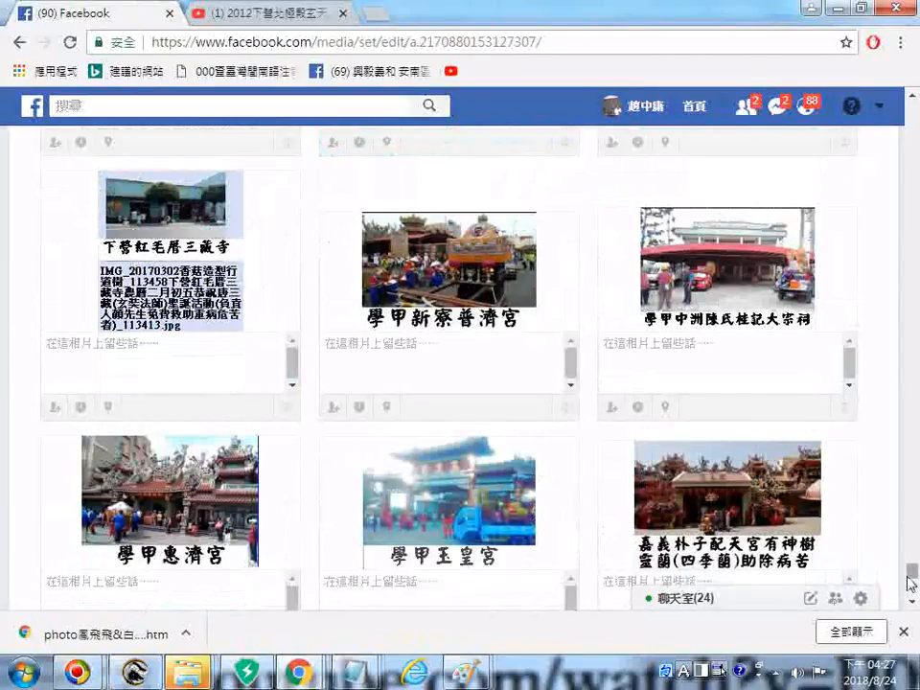
pyautogui.scroll(-2, 911, 583)
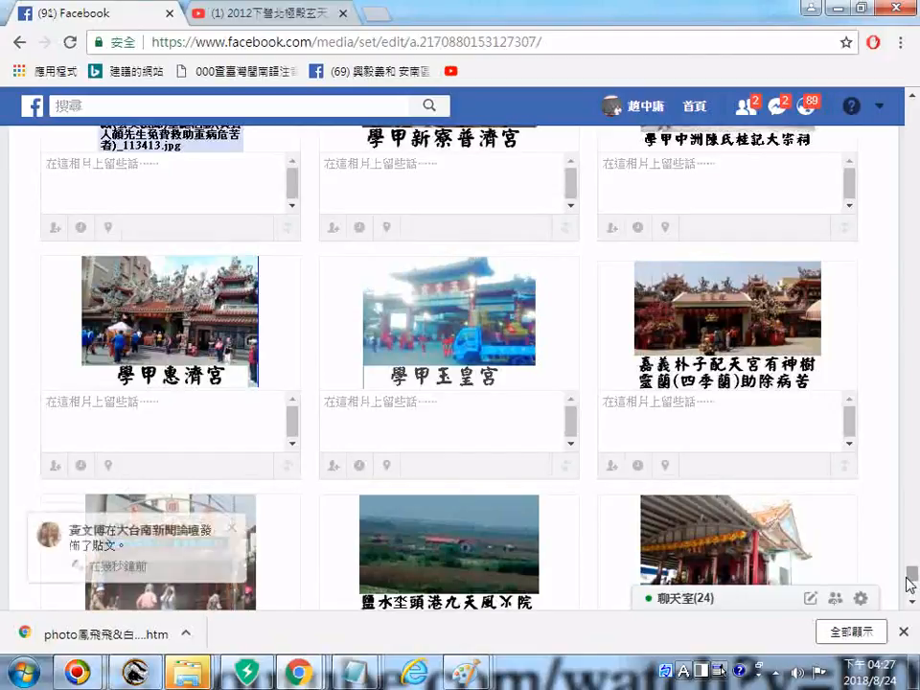
pyautogui.click(233, 529)
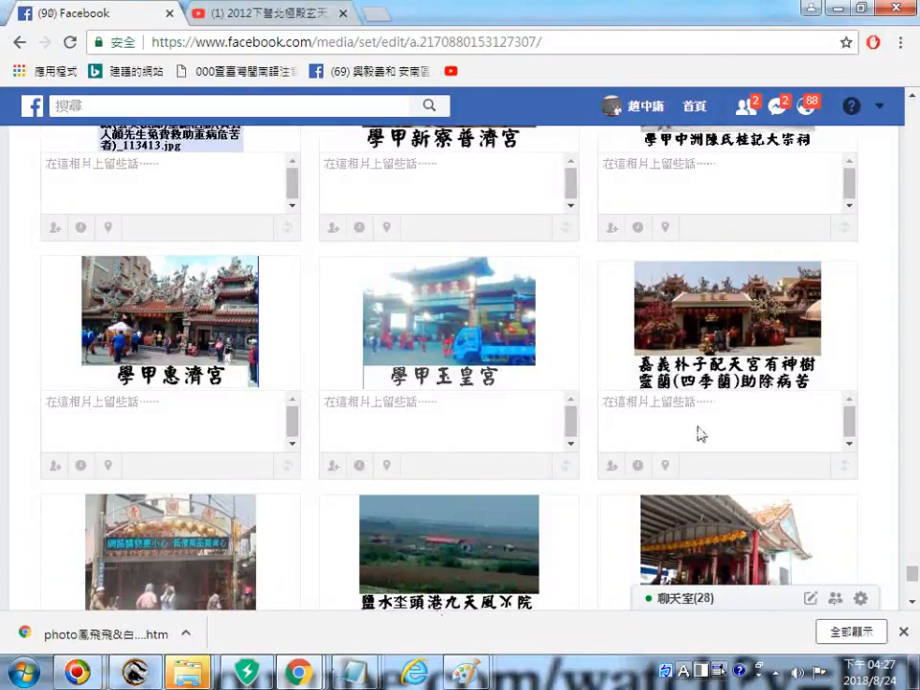
pyautogui.scroll(-2, 878, 480)
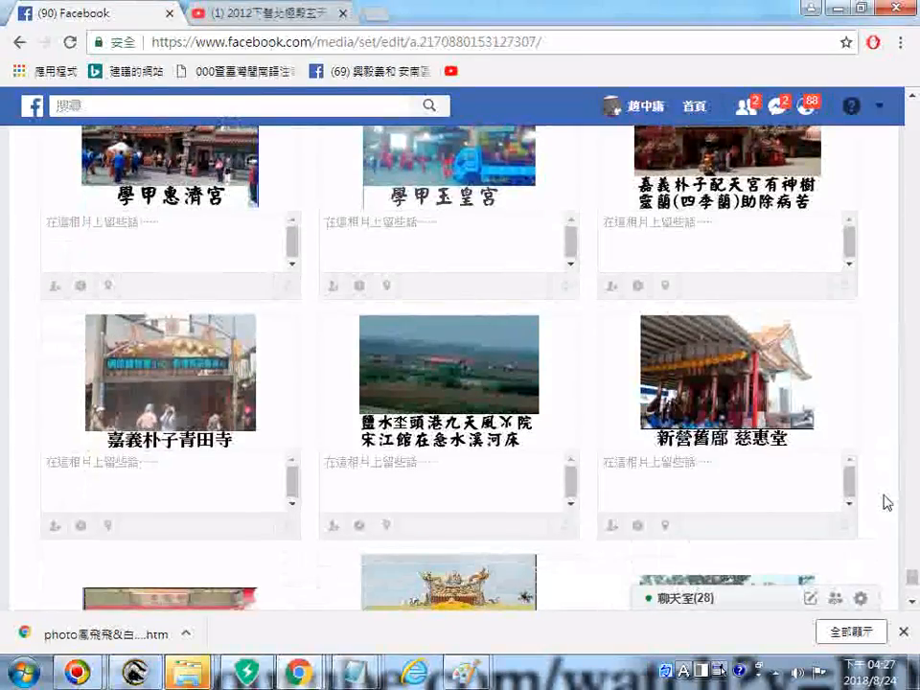
pyautogui.scroll(1, 887, 502)
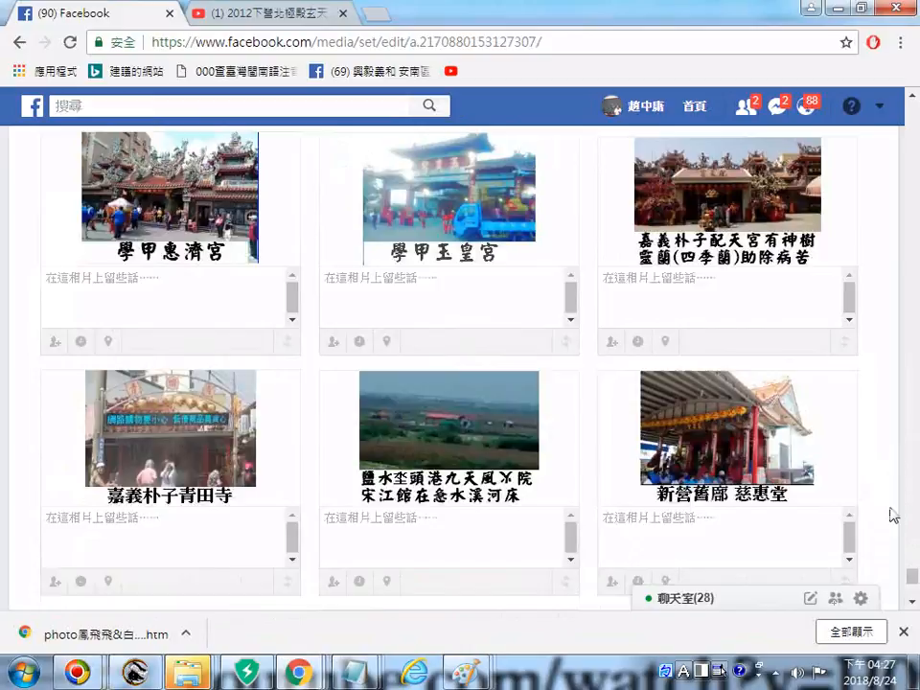
pyautogui.scroll(-2, 892, 512)
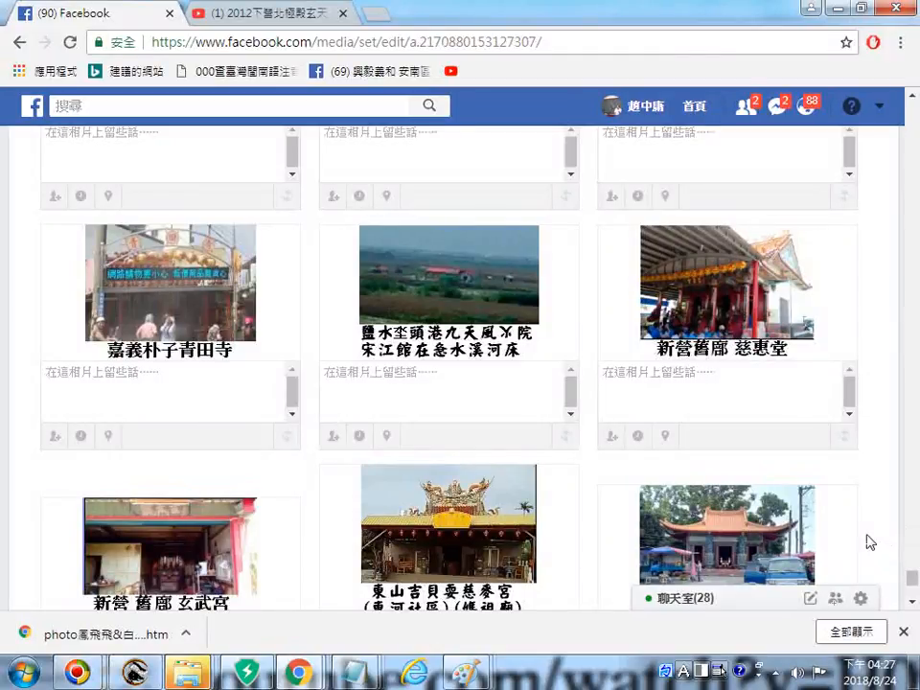
pyautogui.scroll(-2, 872, 544)
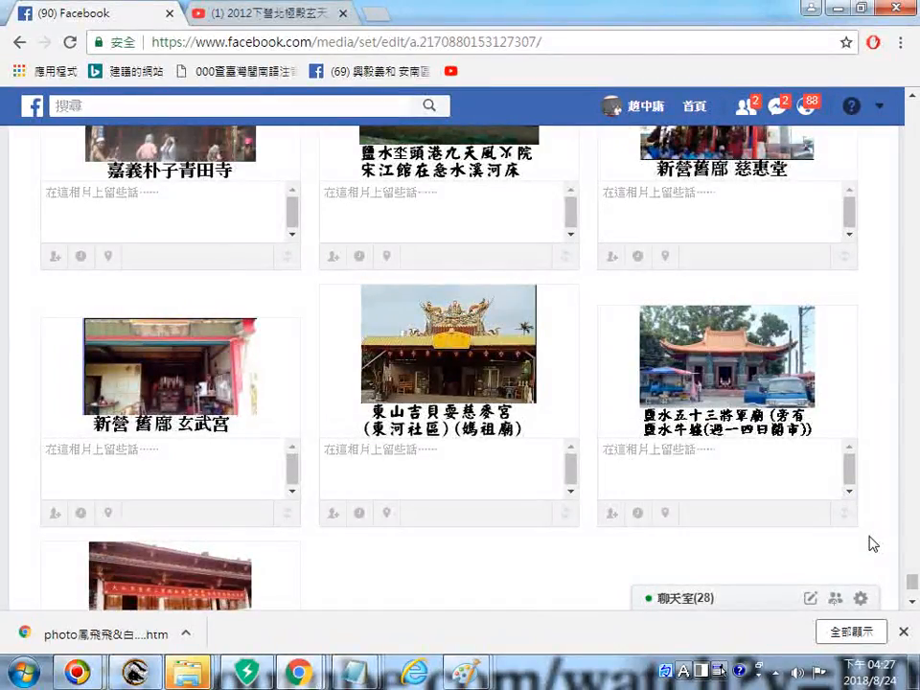
pyautogui.scroll(-1, 872, 544)
pyautogui.scroll(-2, 872, 544)
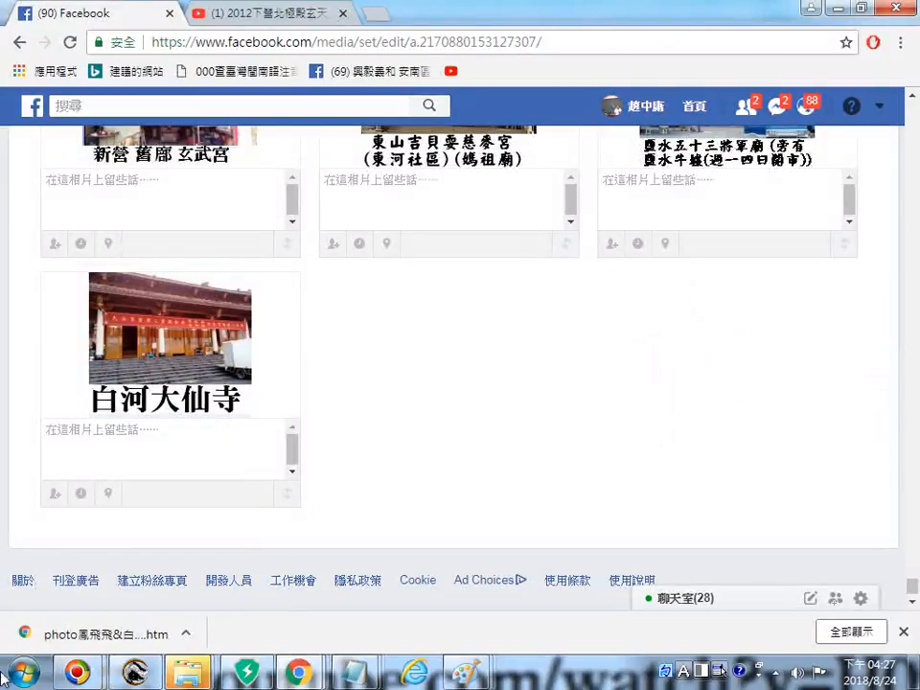
# Try to paste the playlist caption into the empty description of the 白河大仙寺 photo and dismiss the resulting dialog.
pyautogui.click(163, 459)
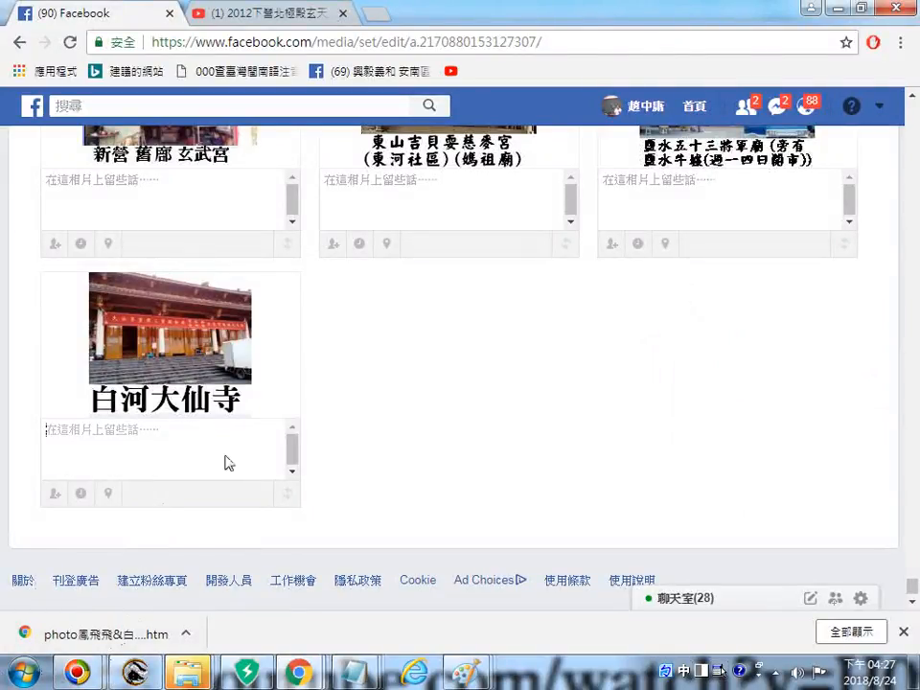
pyautogui.rightClick(162, 449)
pyautogui.click(280, 284)
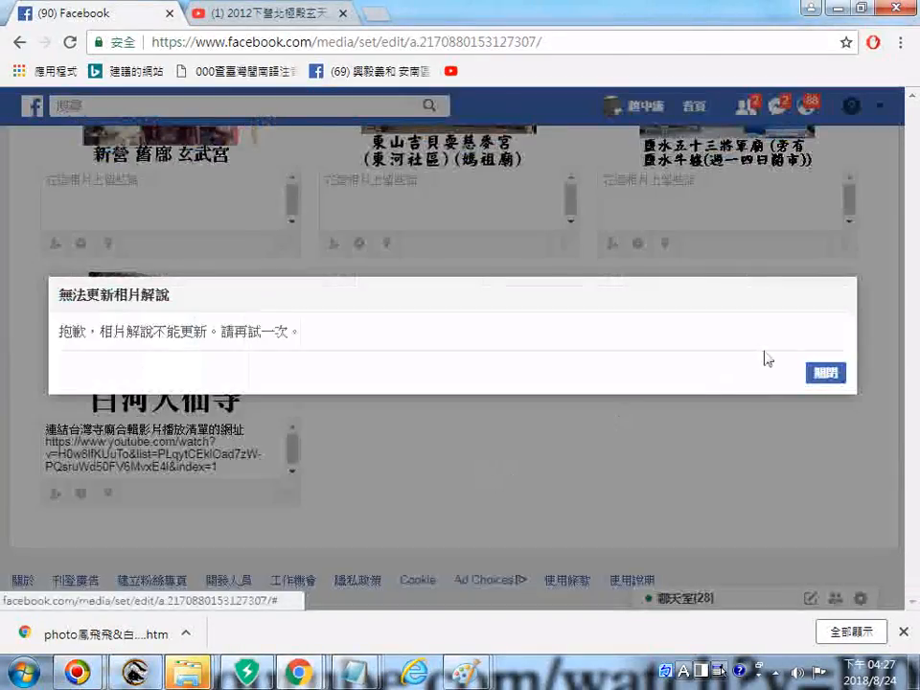
pyautogui.click(826, 373)
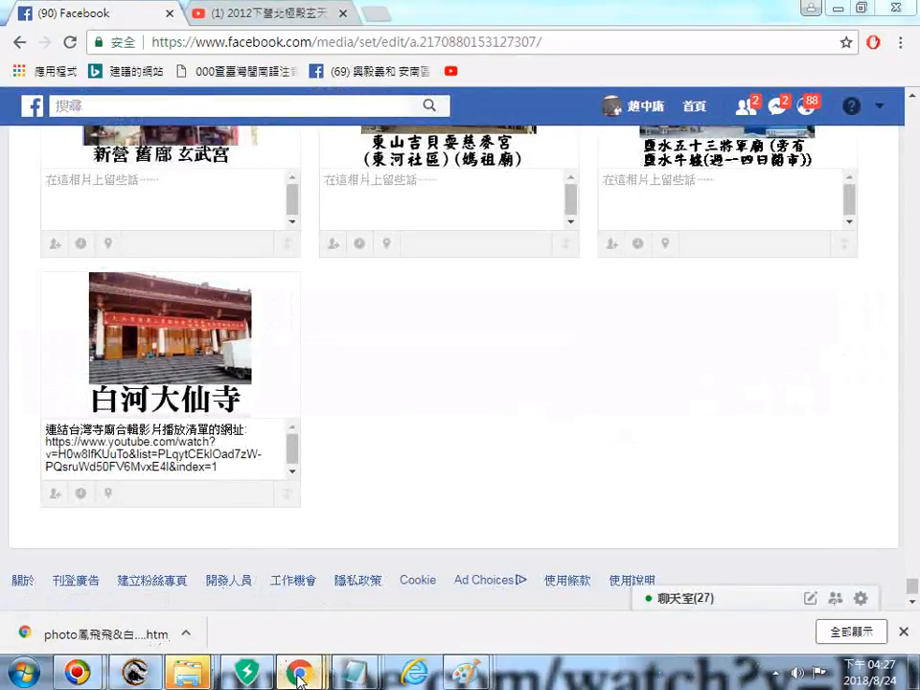
# Switch to the other Chrome window with the YouTube temple videos and view the _temple2012至20170829 and 瀏覽台灣寺廟影像分享網站 video pages.
pyautogui.moveTo(299, 676)
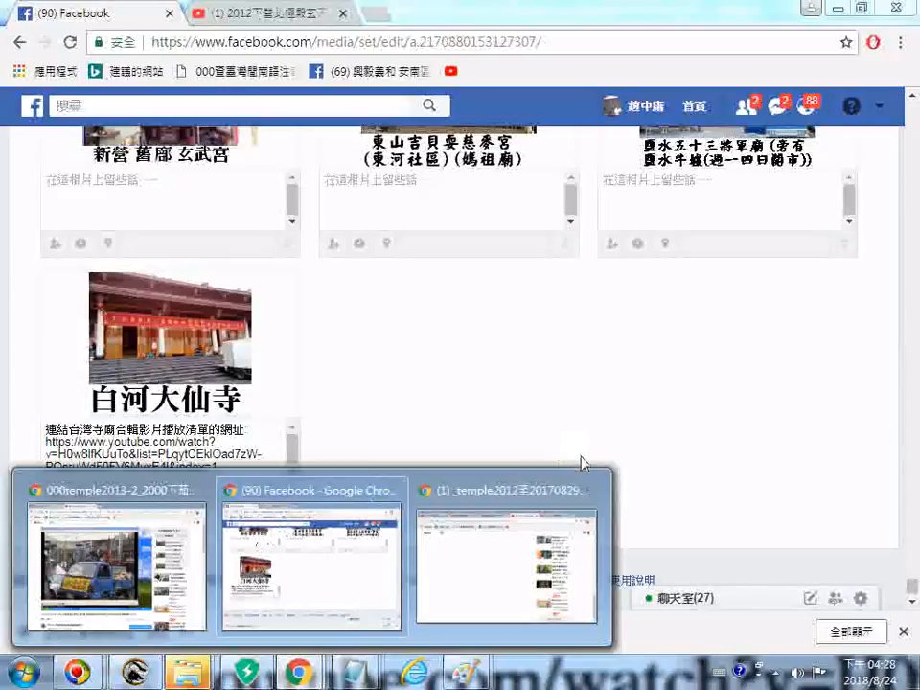
pyautogui.click(498, 492)
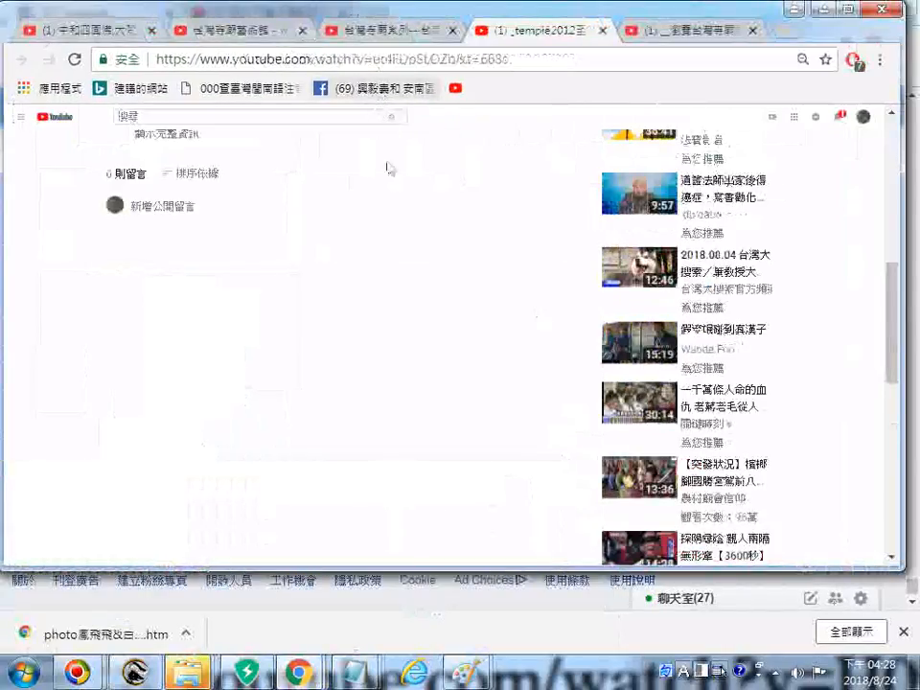
pyautogui.scroll(6, 398, 201)
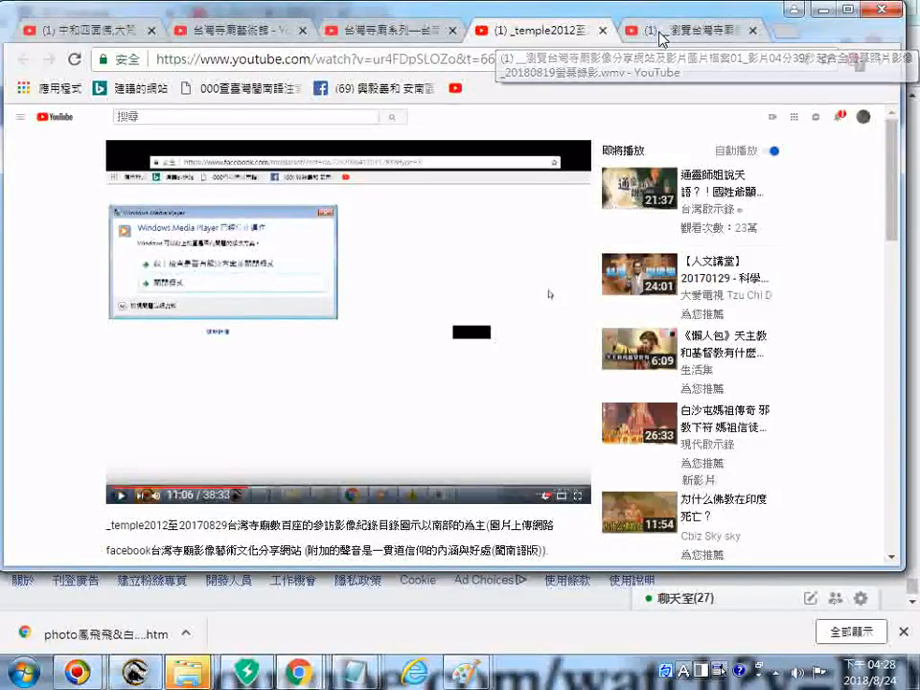
pyautogui.click(661, 38)
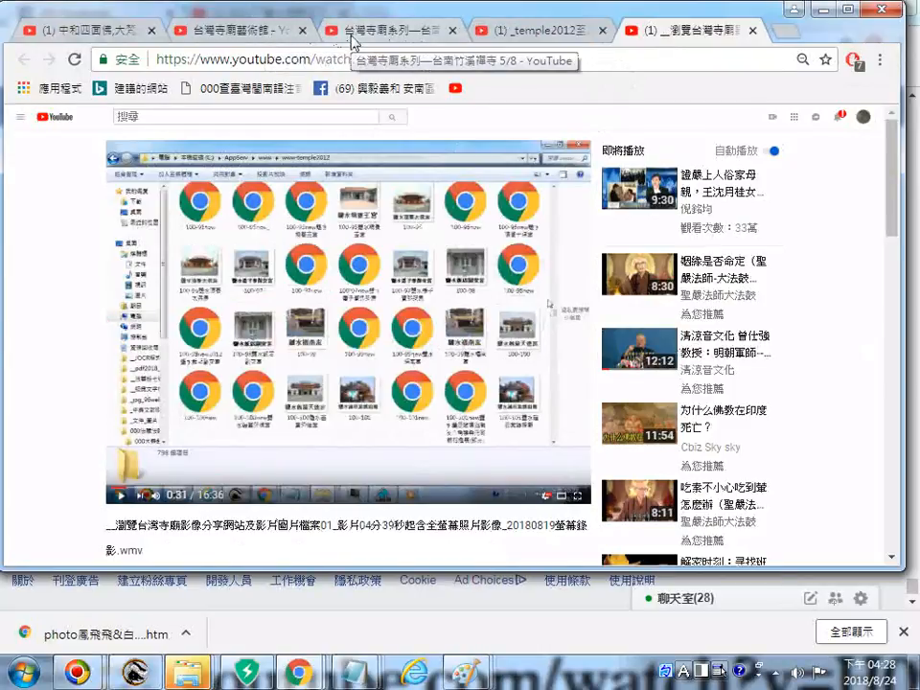
pyautogui.click(553, 34)
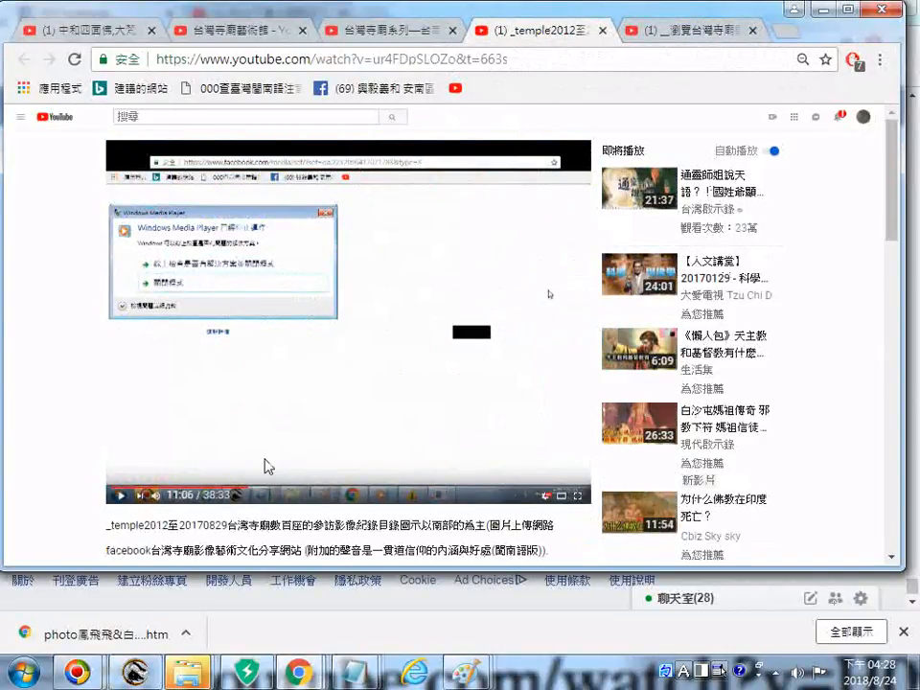
pyautogui.moveTo(82, 641)
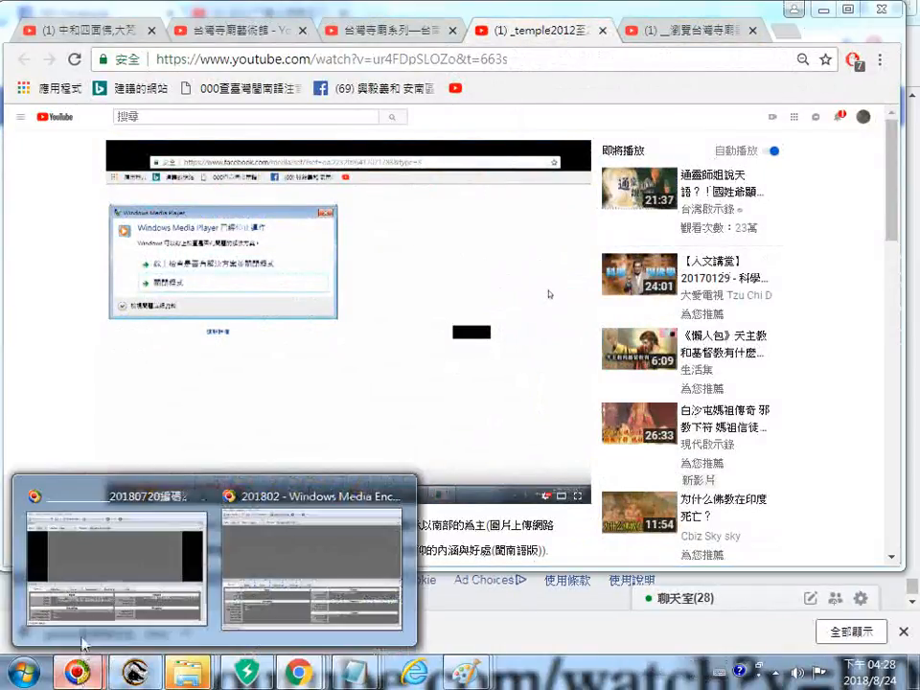